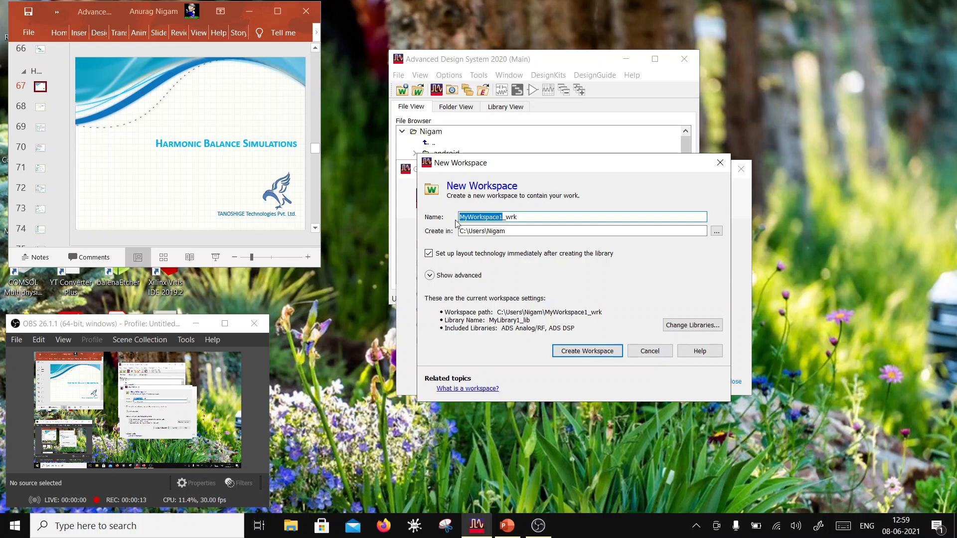
Create the workspace Chapter5inADS_wrk with the DemoKit_Non_Linear library included and its 0.001 micron layout resolution as layout technology
type("Chapter")
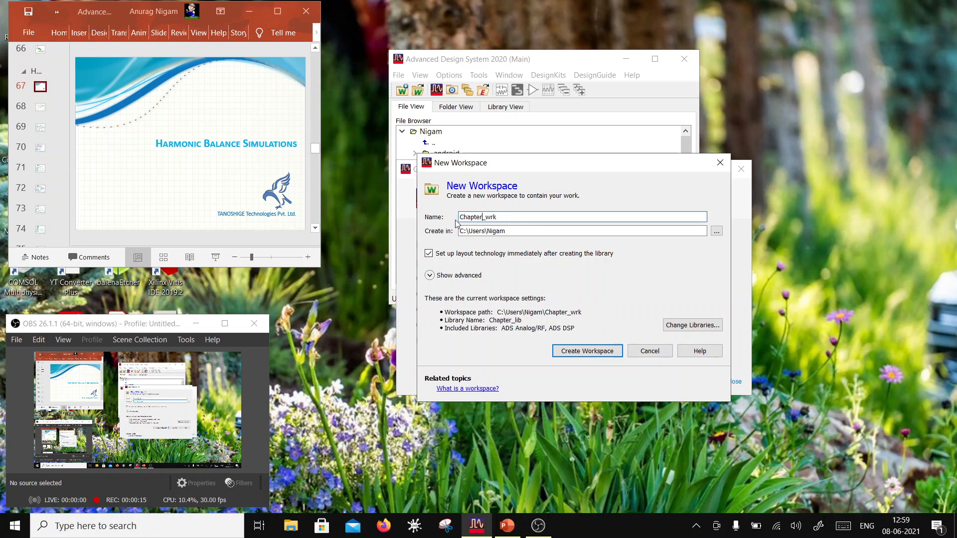
type("5inADS")
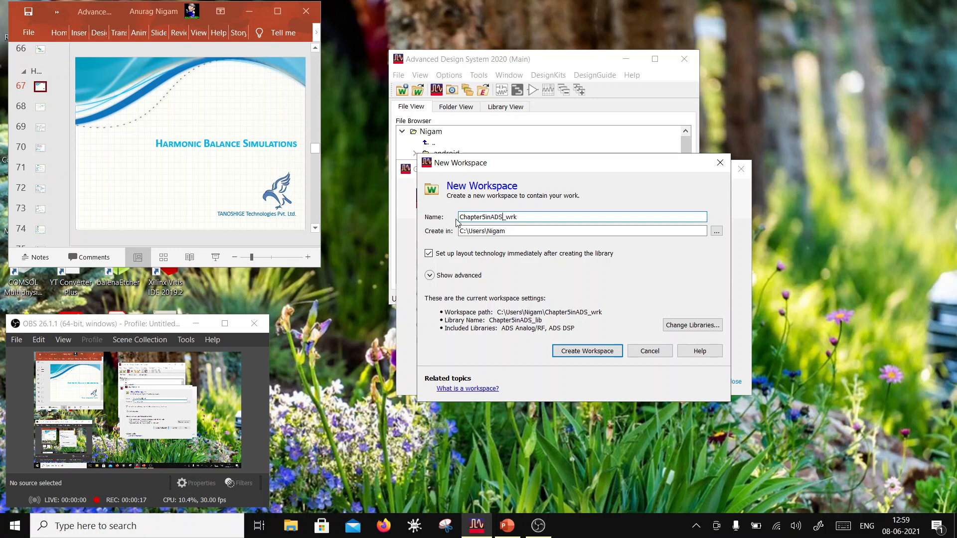
left_click(690, 325)
left_click(487, 267)
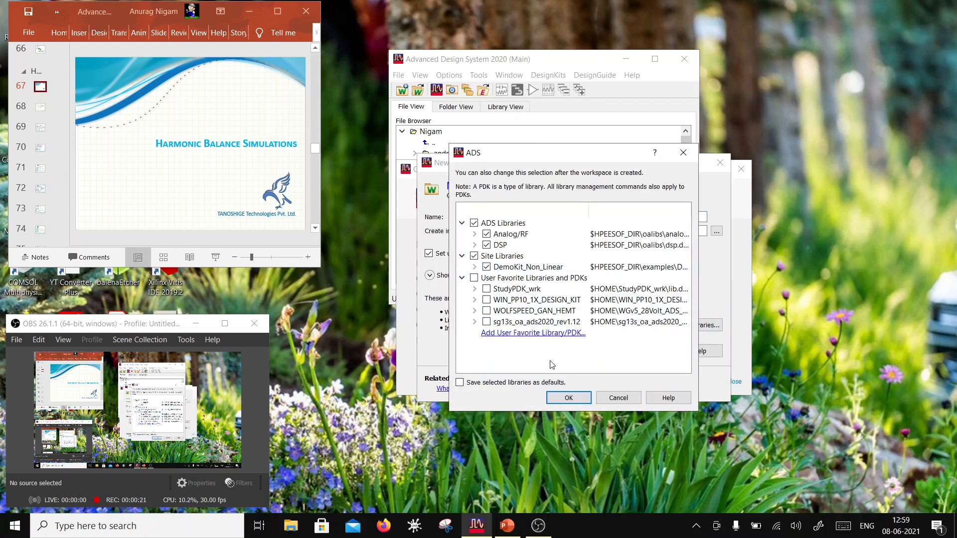
left_click(556, 398)
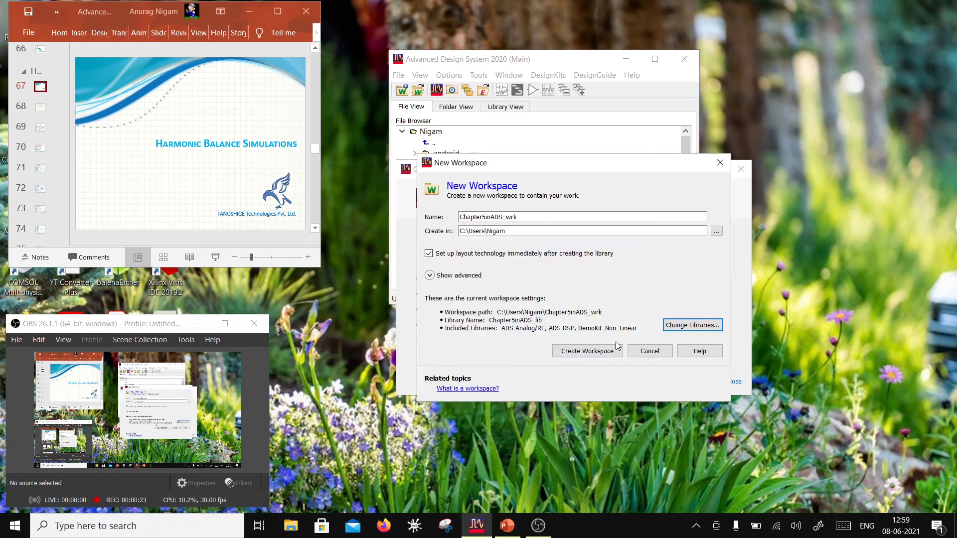
left_click(596, 352)
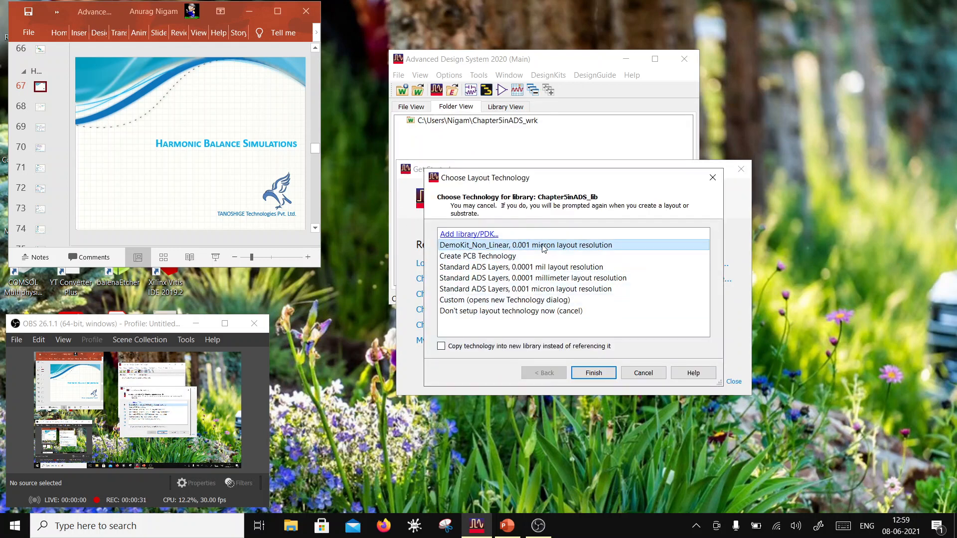
left_click(594, 373)
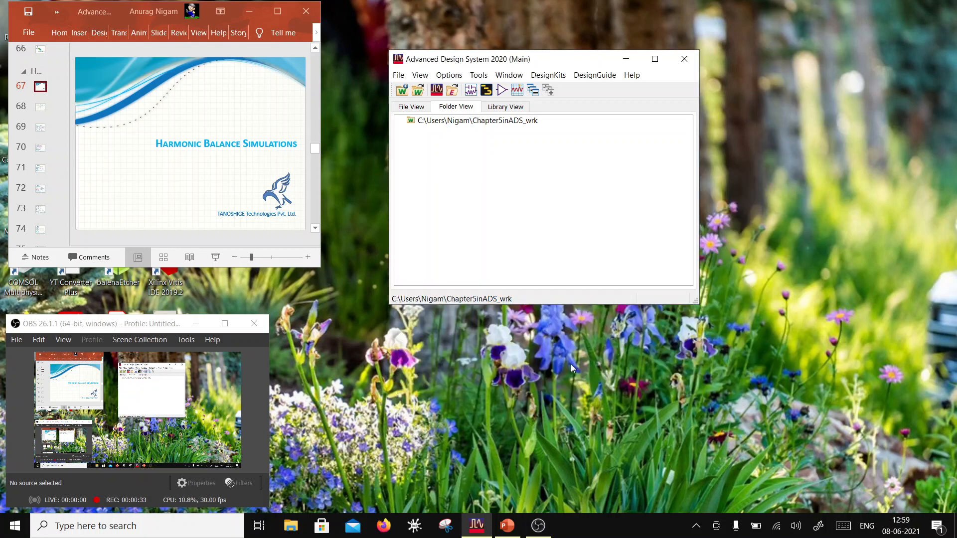
Create a new schematic cell named SSTunedPAWiFi6E in the Chapter5inADS_wrk workspace and bring its schematic window to the front
left_click_drag(440, 59, 425, 136)
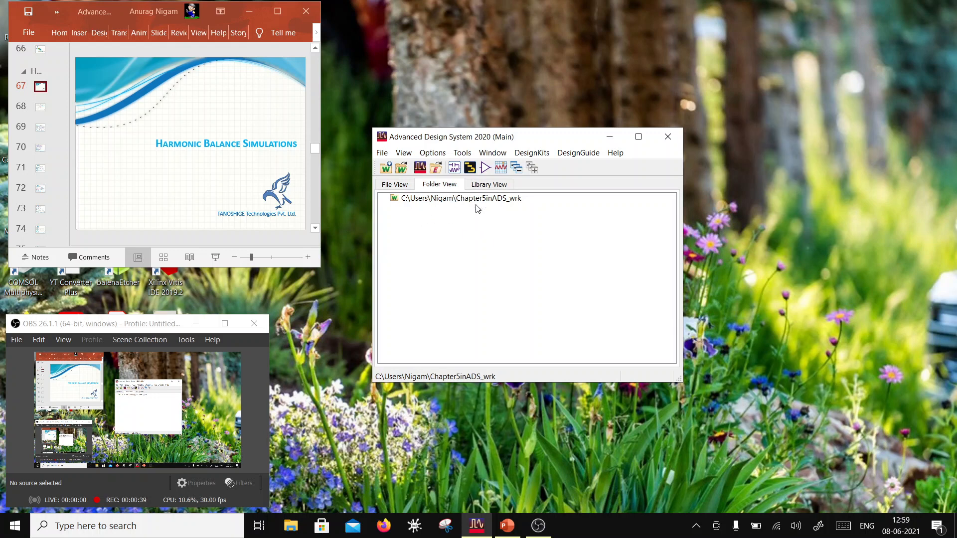
right_click(452, 201)
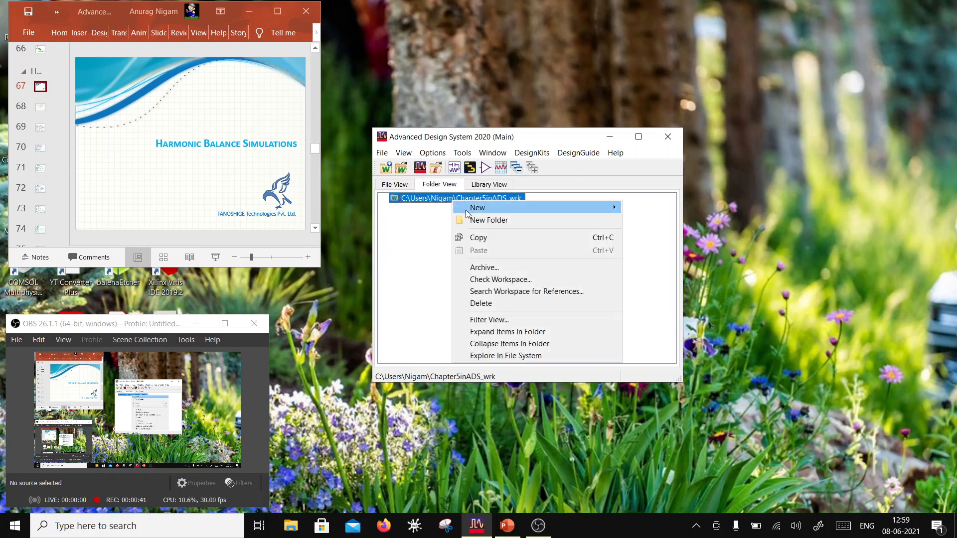
mouse_move(483, 212)
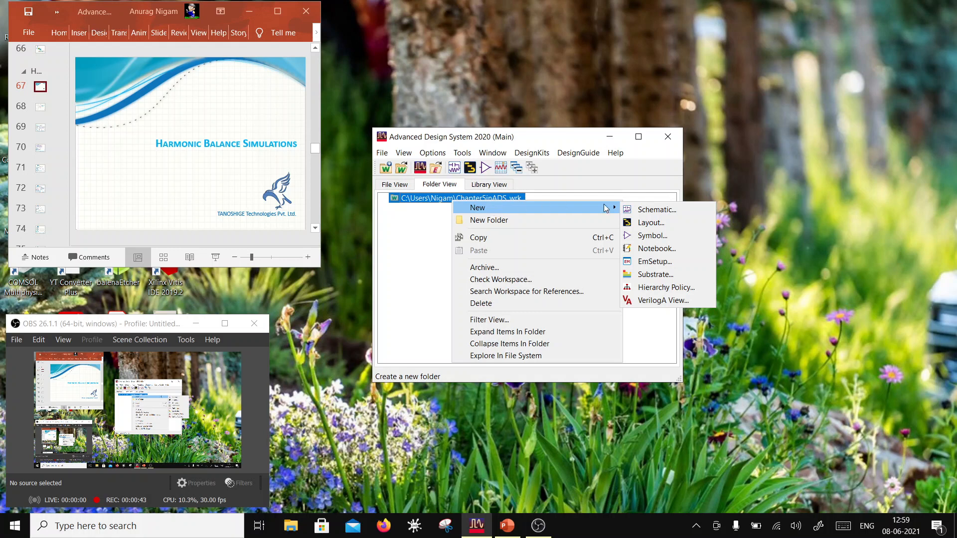
left_click(636, 215)
type("S")
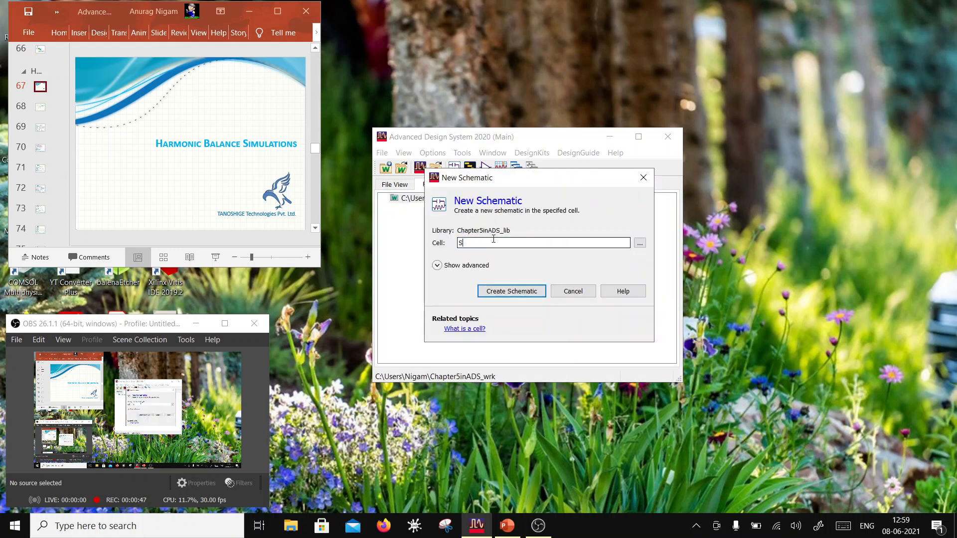
type("STunedPAWiFi6E")
left_click(519, 293)
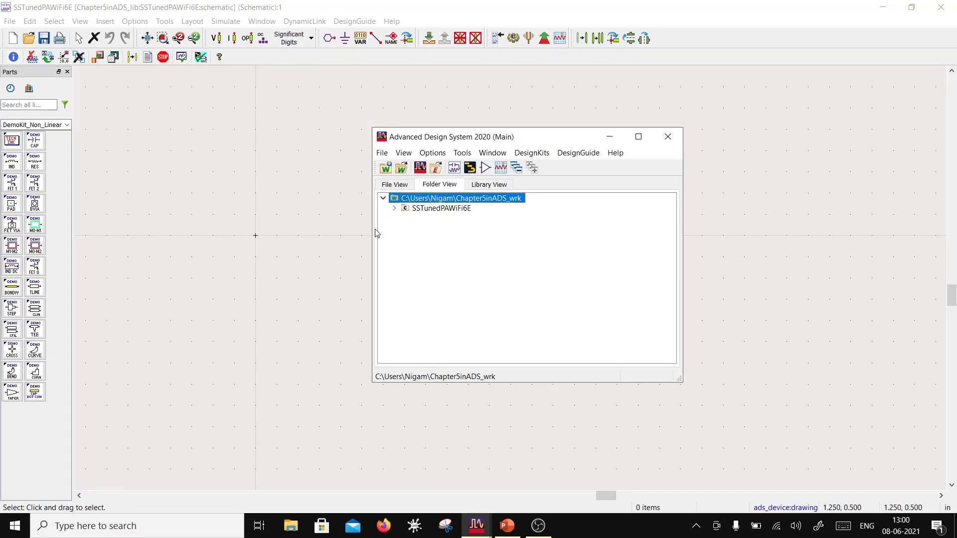
left_click(363, 5)
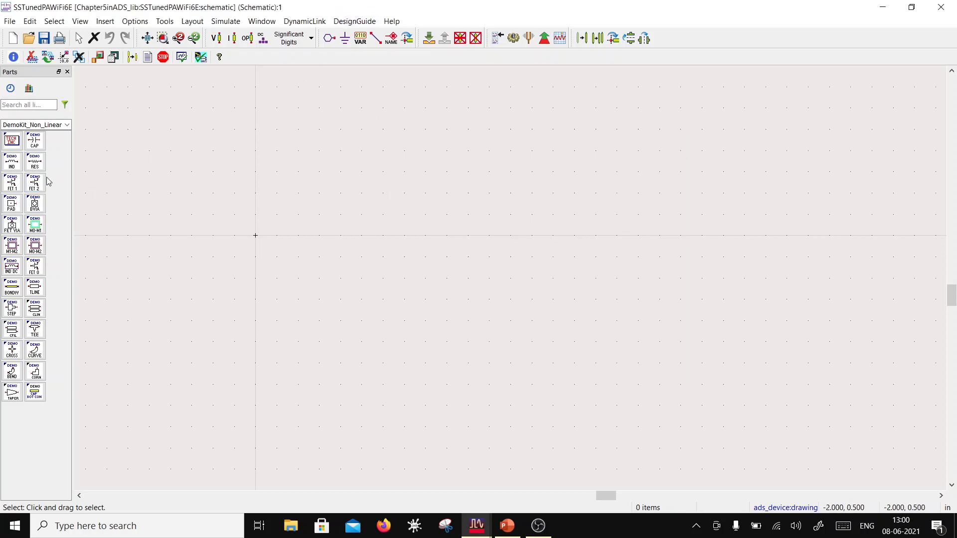
Place a DemoKit FET 1 transistor with its gate at the schematic origin and move its parameter text to the right of the symbol
left_click(11, 183)
left_click(256, 235)
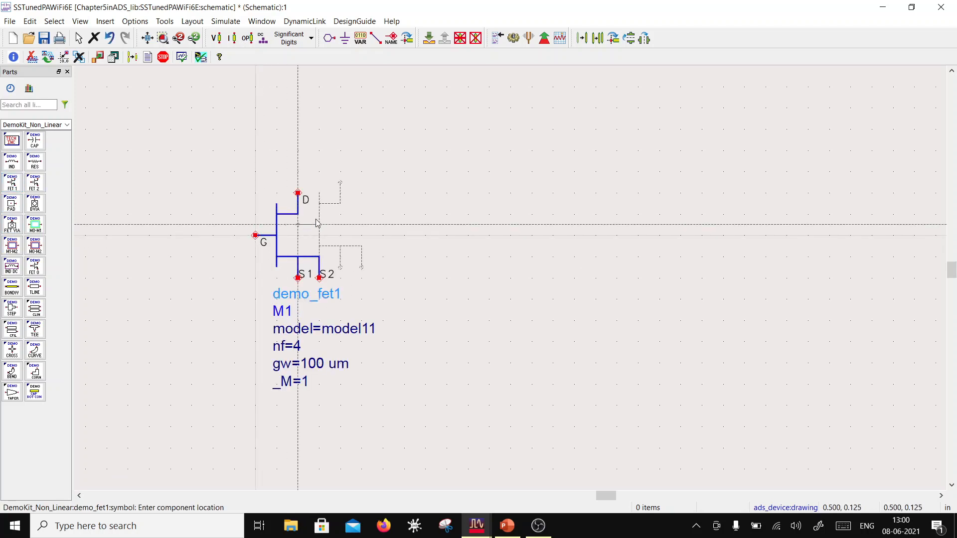
key("Escape")
left_click(290, 247)
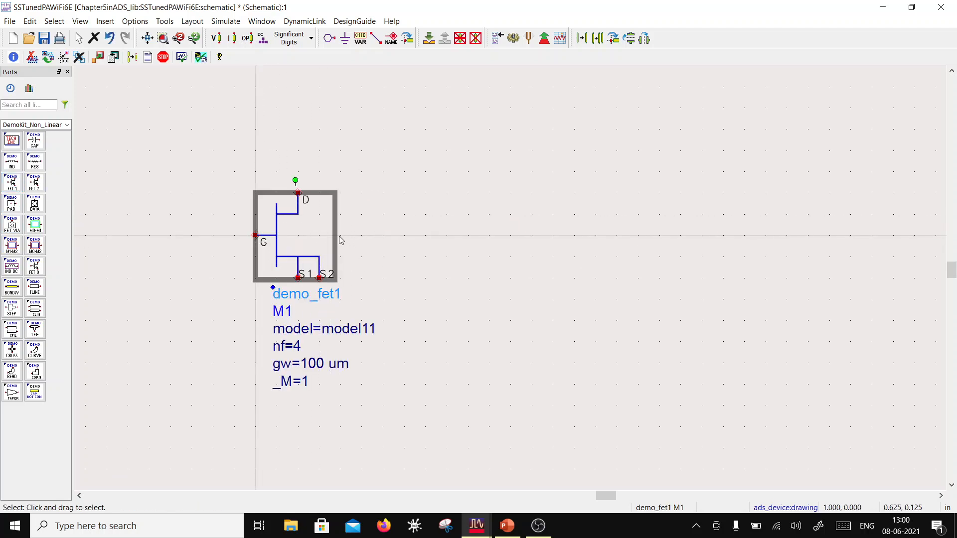
key("F5")
left_click(396, 235)
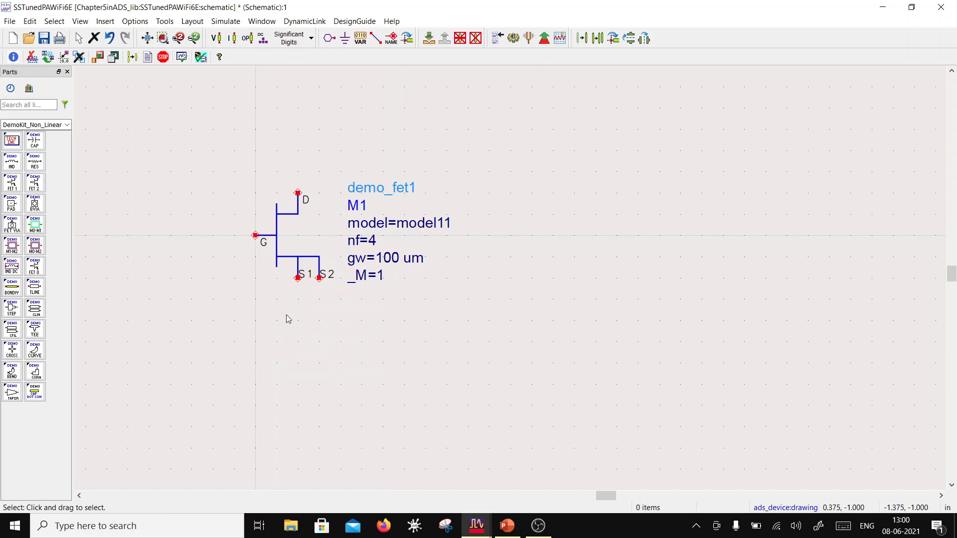
left_click(377, 237)
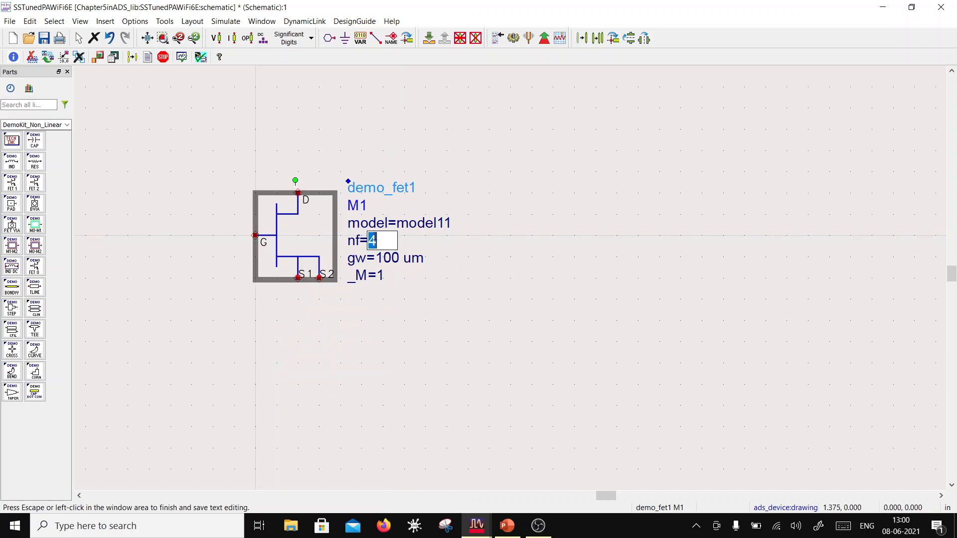
left_click(304, 306)
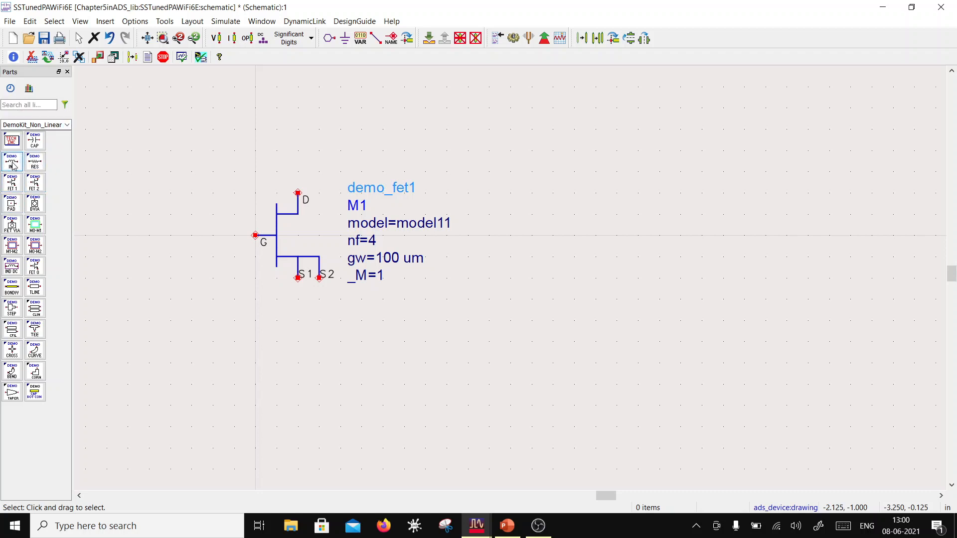
Place two vertically rotated lumped inductors side by side below the transistor's source pins
left_click(67, 125)
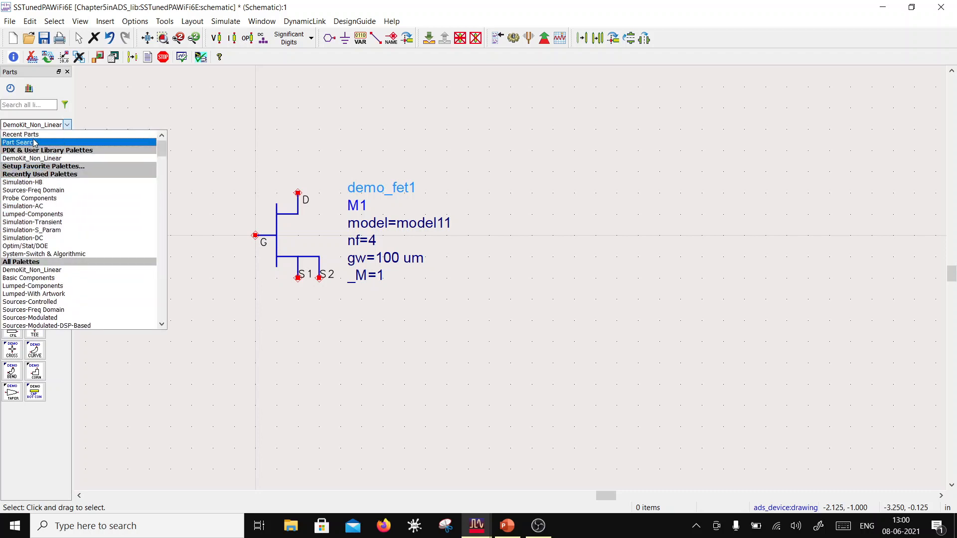
left_click(40, 214)
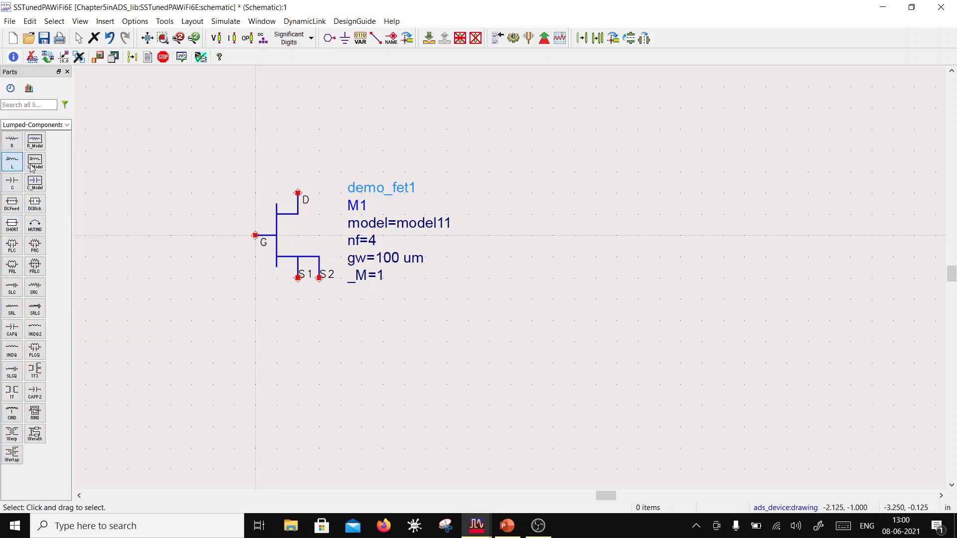
left_click(13, 163)
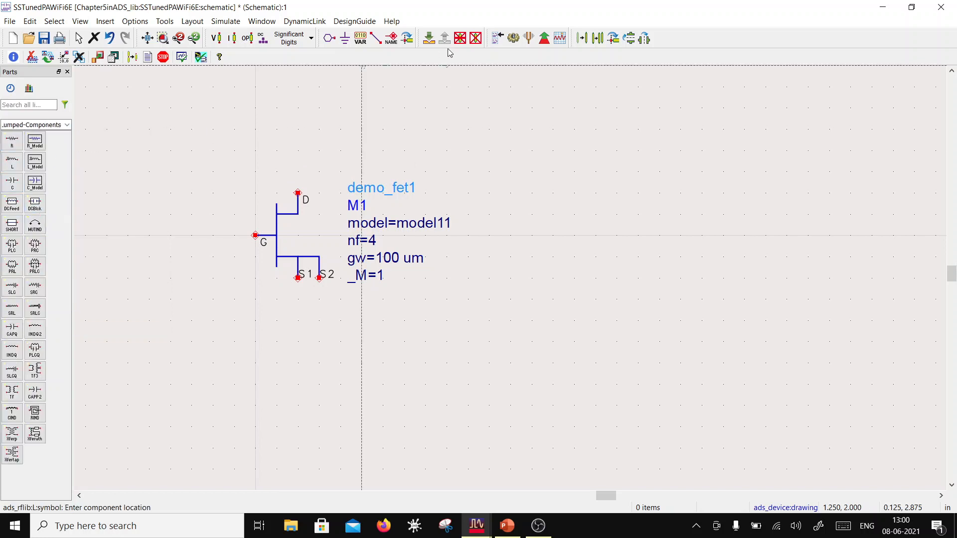
left_click(407, 38)
left_click(339, 305)
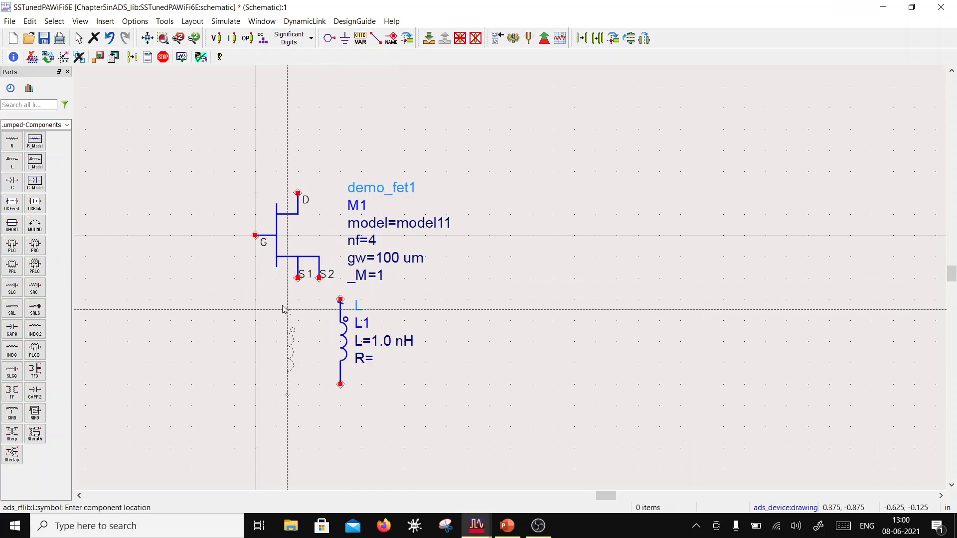
left_click(271, 307)
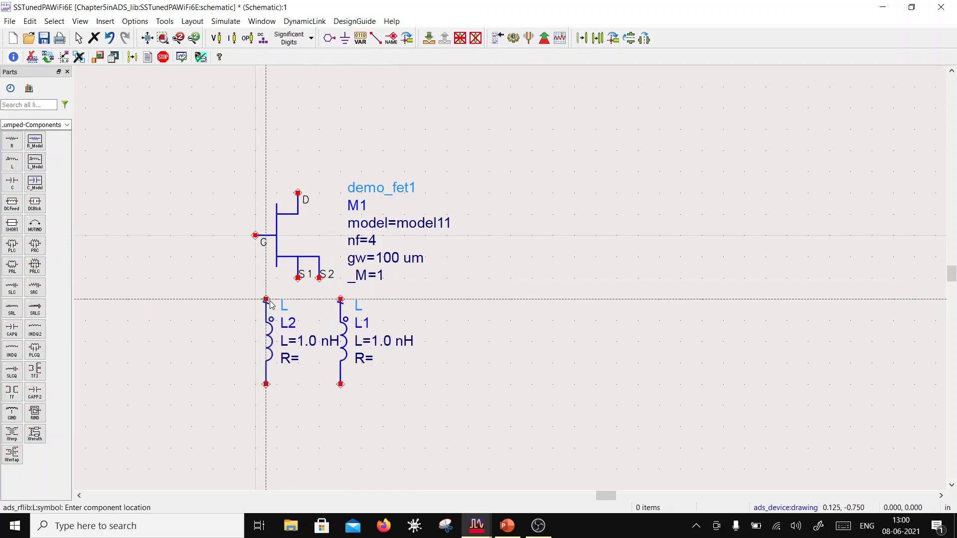
key("Escape")
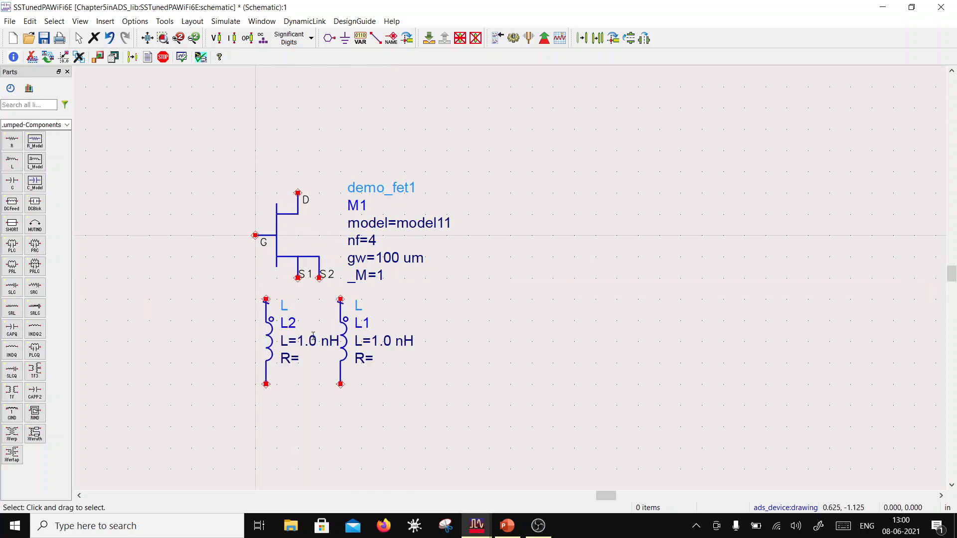
Set the left inductor's inductance to 230 pH and move it slightly further left, away from the other inductor
double_click(317, 339)
type("230")
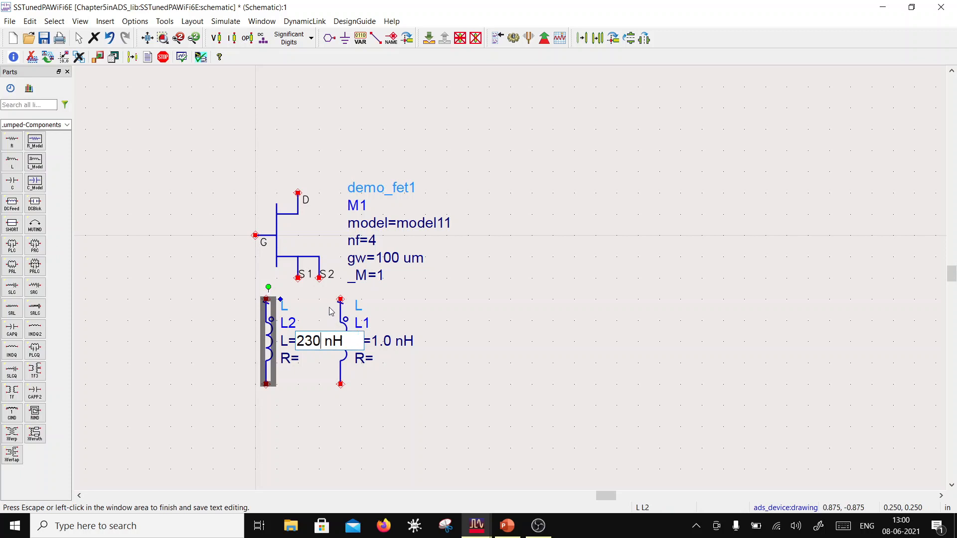
key("BackSpace")
type("p")
left_click(258, 329)
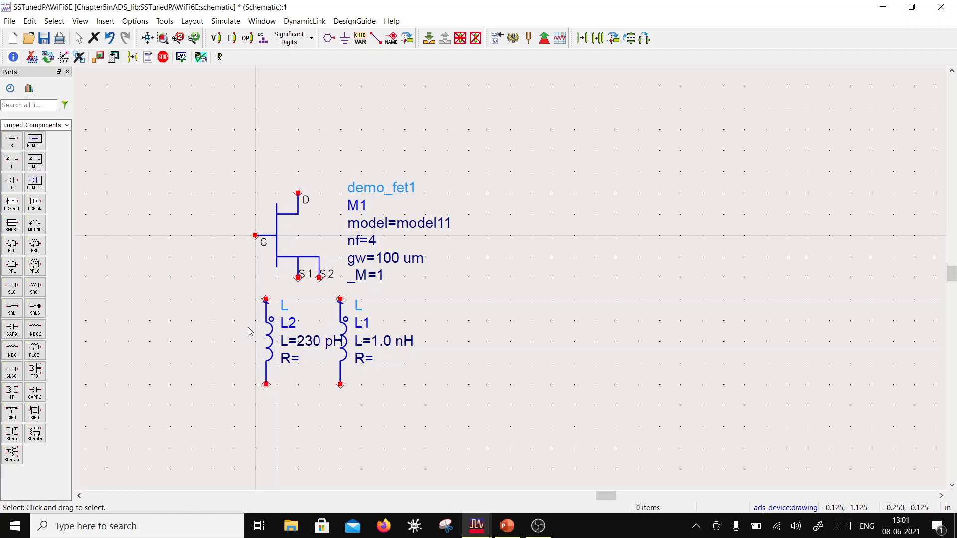
left_click_drag(269, 339, 248, 342)
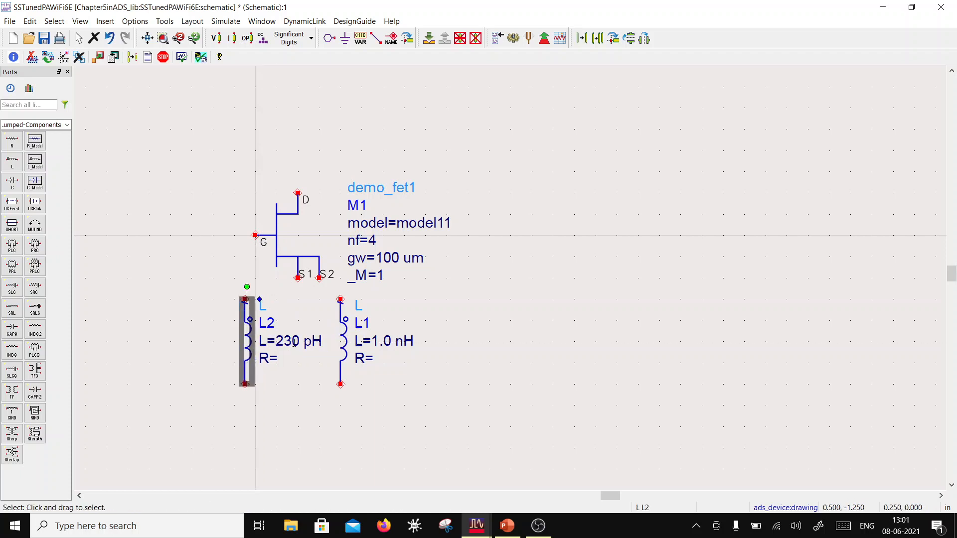
Set the right inductor's inductance to 230 pH
double_click(380, 341)
type("23")
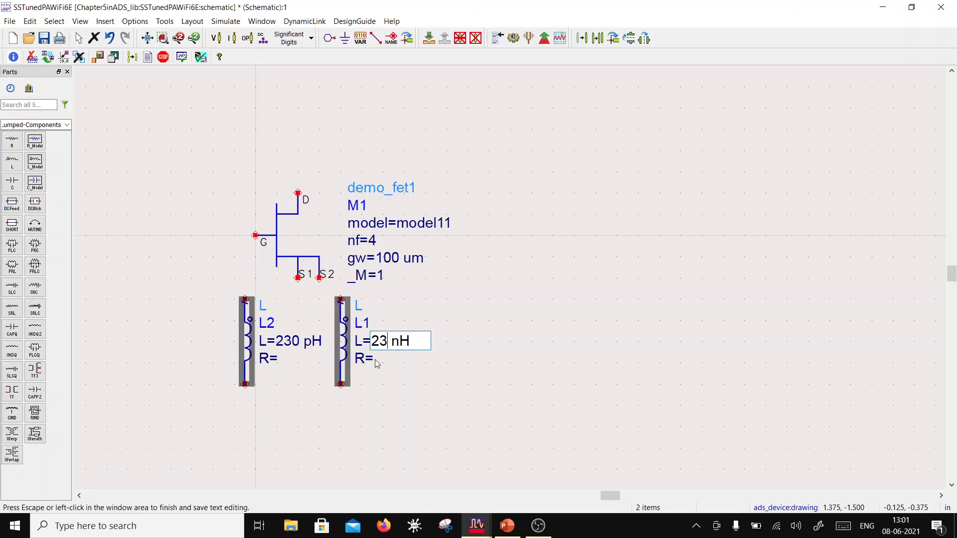
type("0")
key("BackSpace")
type("p")
key("Escape")
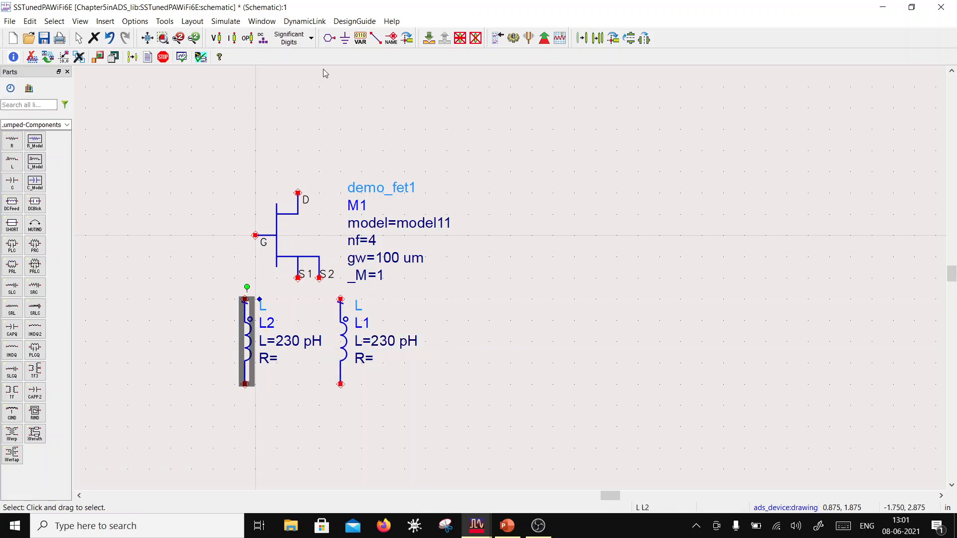
Attach a ground symbol to the lower end of each of the two inductors
left_click(346, 42)
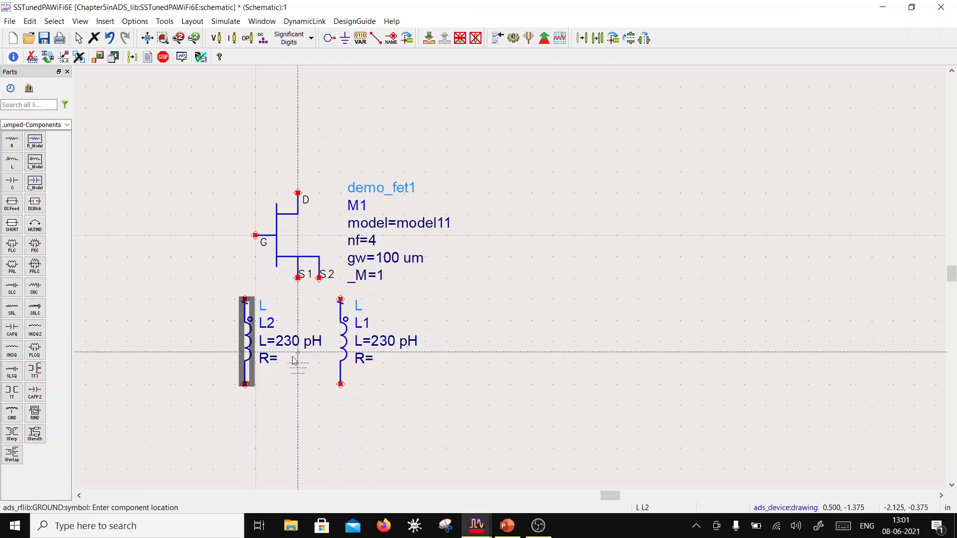
left_click(249, 389)
left_click(346, 389)
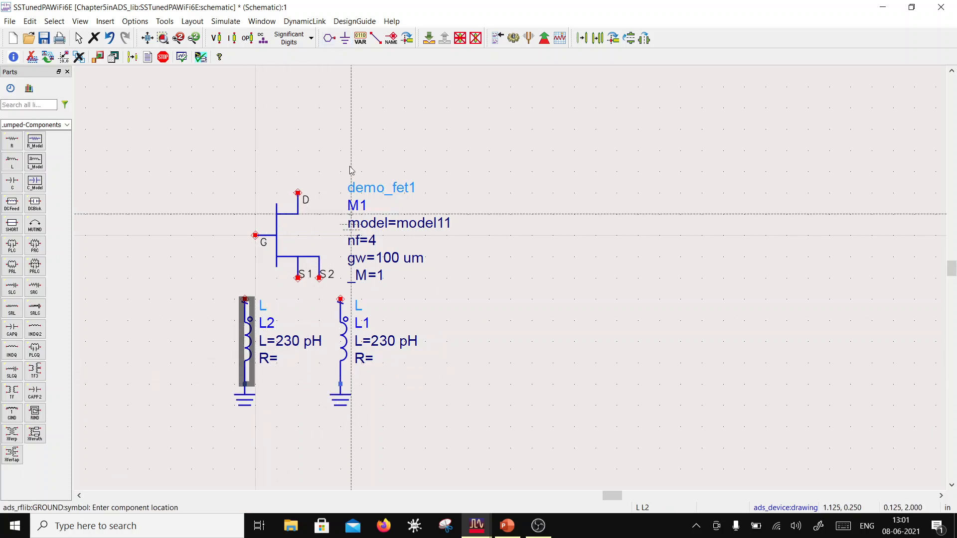
Wire the left inductor to source pin S1 and the right inductor to source pin S2 of the transistor
key("ctrl+w")
left_click(245, 299)
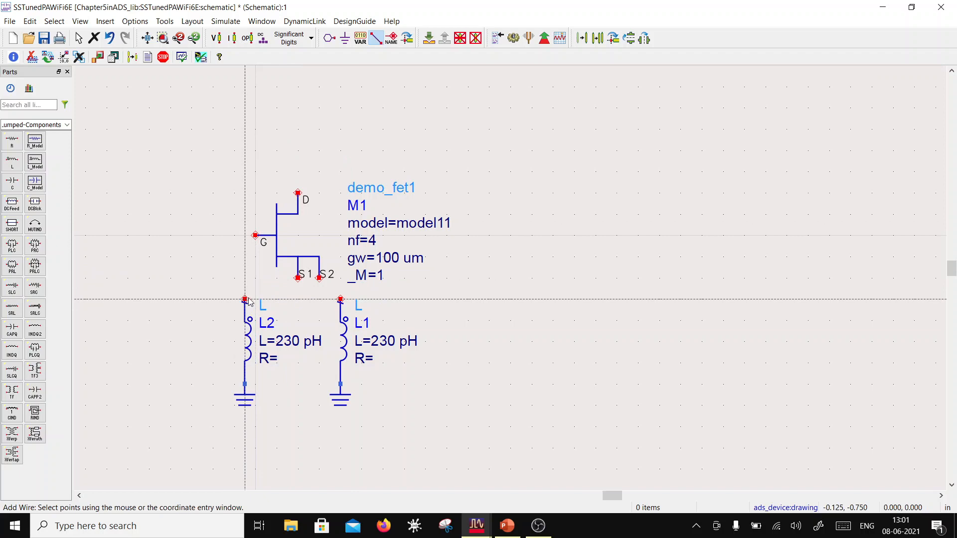
left_click(298, 279)
left_click(319, 278)
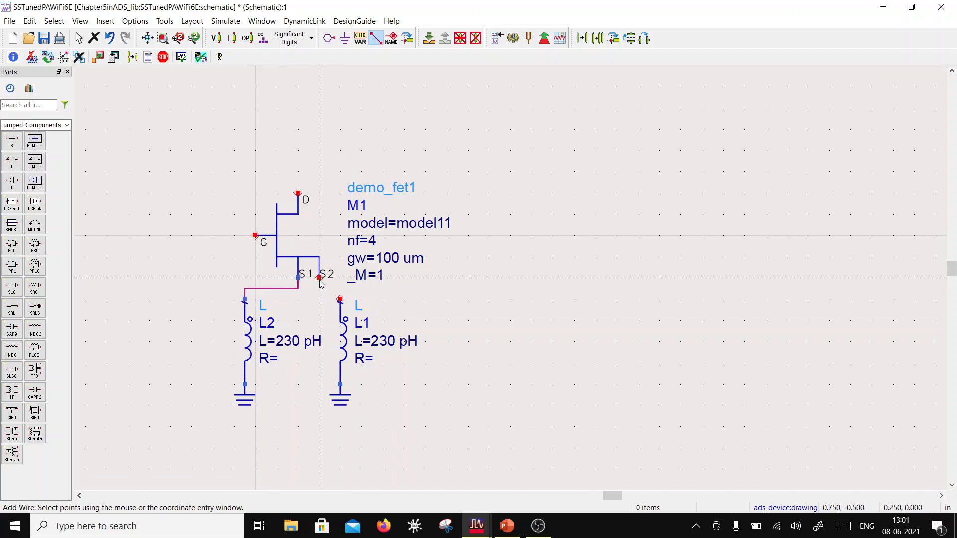
left_click(341, 297)
key("Escape")
Place a DemoKit_Non_Linear inductor (demo_ind) vertically above the transistor's drain, with its M1 end facing down
scroll(468, 274, "down", 3)
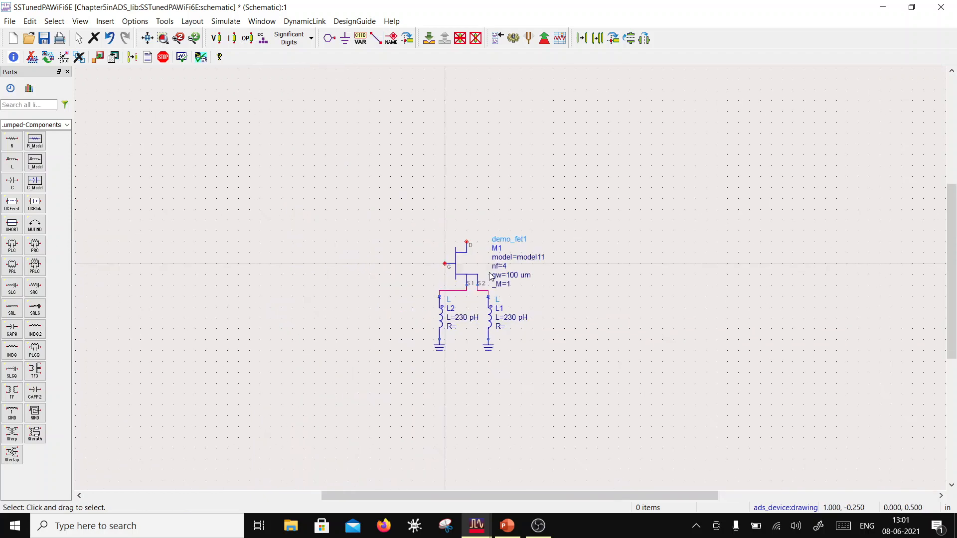
scroll(543, 229, "up", 2)
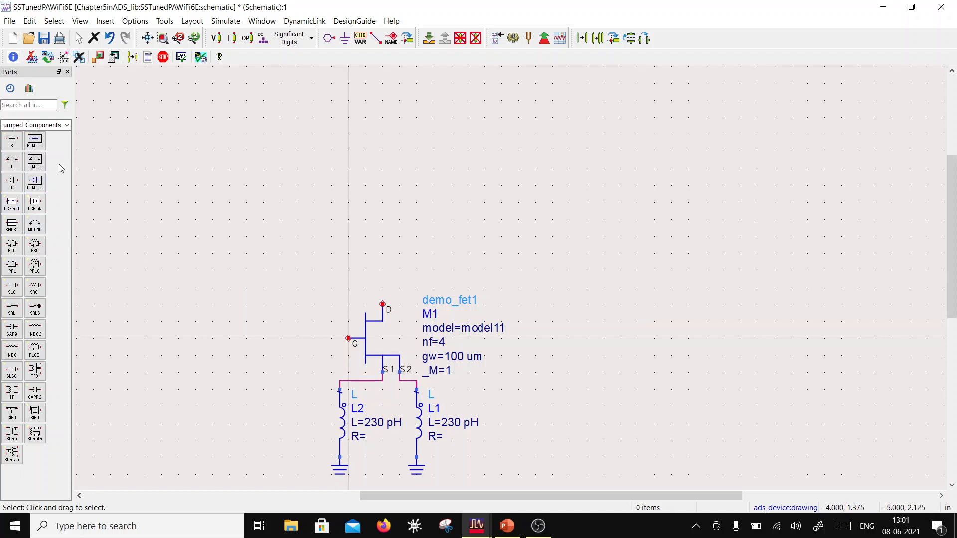
left_click(67, 125)
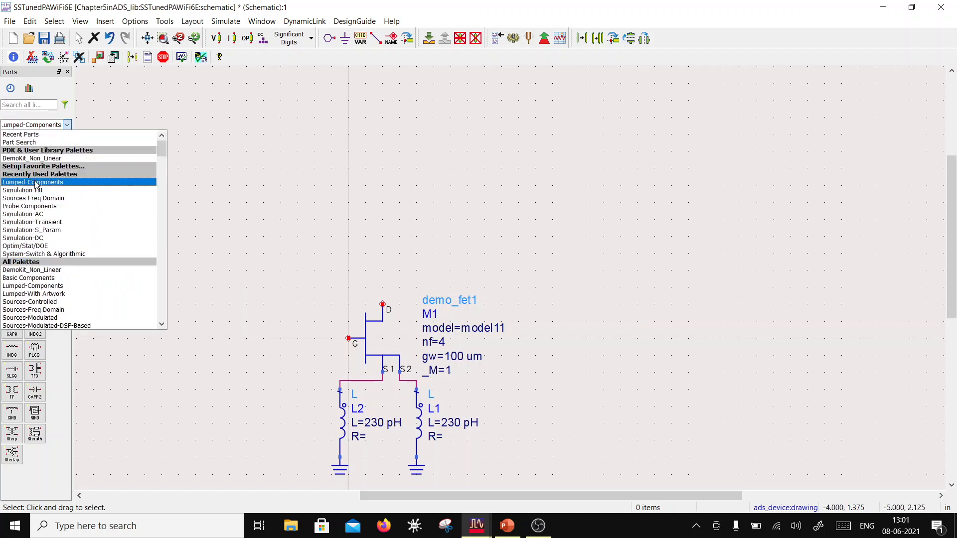
left_click(30, 158)
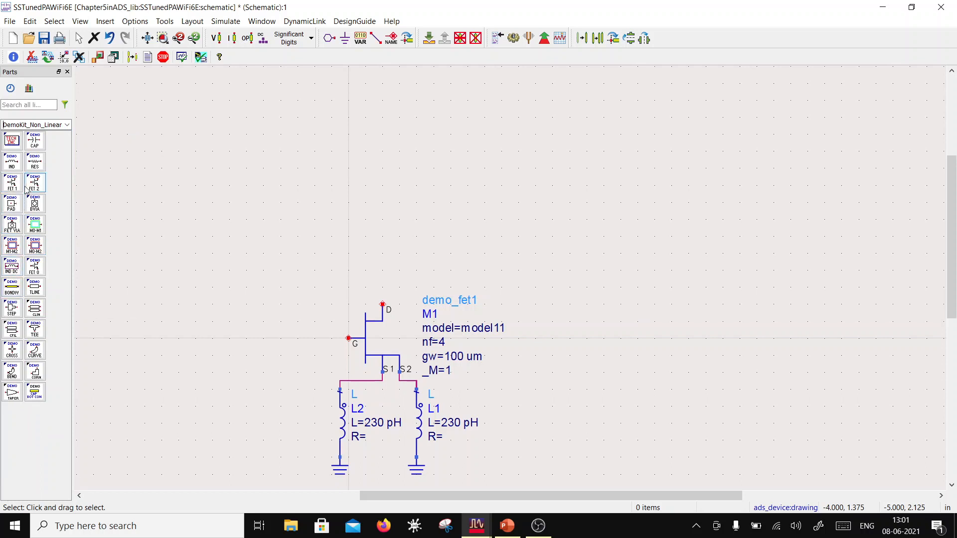
left_click(15, 168)
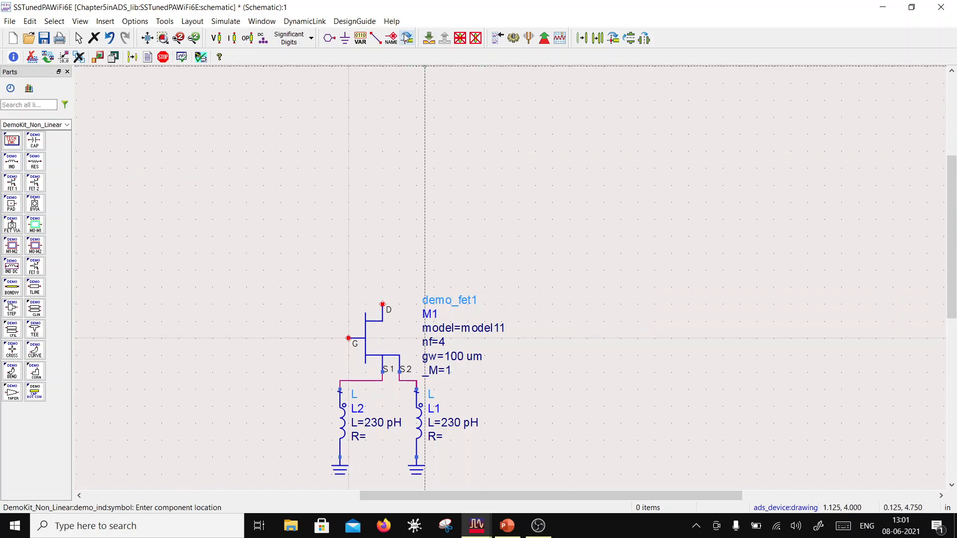
left_click(383, 263)
key("Escape")
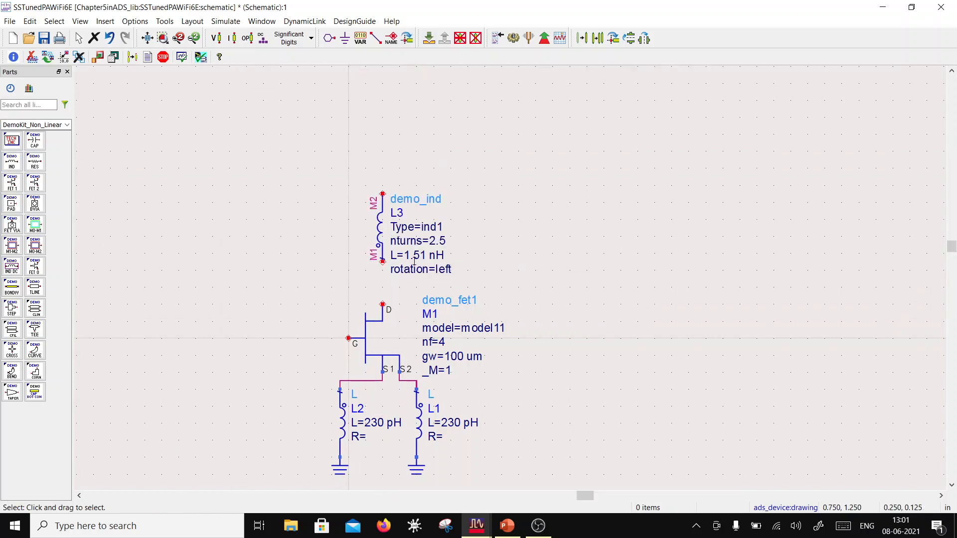
scroll(504, 240, "up", 2)
scroll(389, 297, "down", 2)
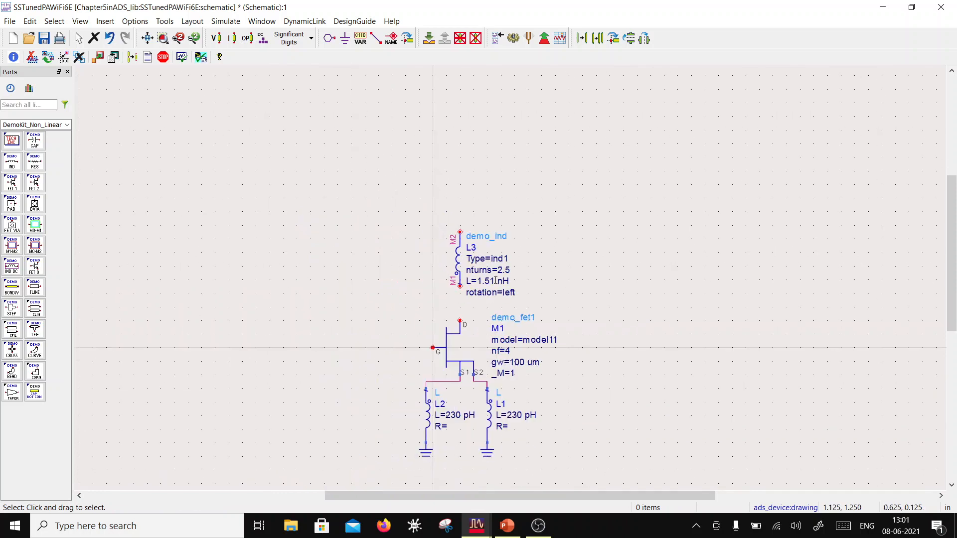
scroll(444, 308, "up", 1)
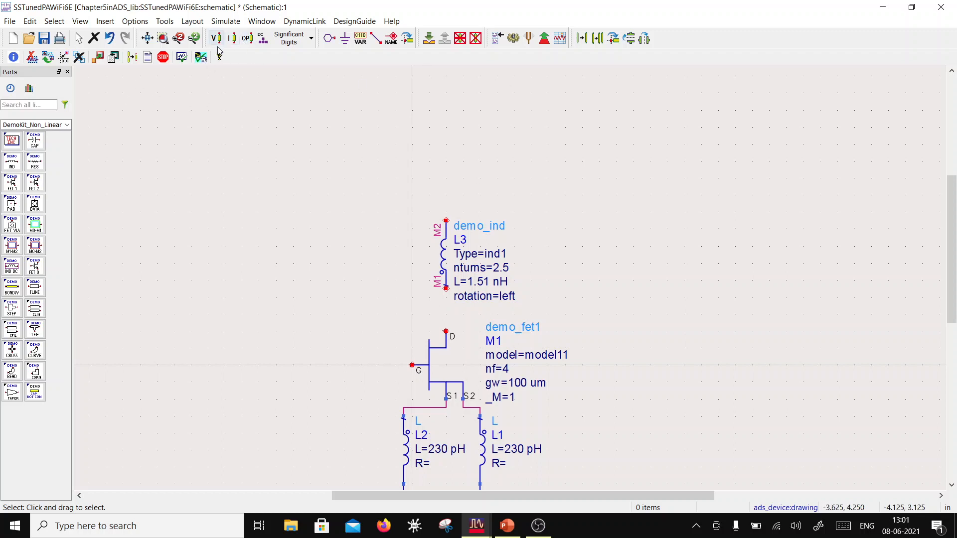
Copy the demo_ind inductor by reference point to the left, level with the original and above the gate side
left_click(449, 281)
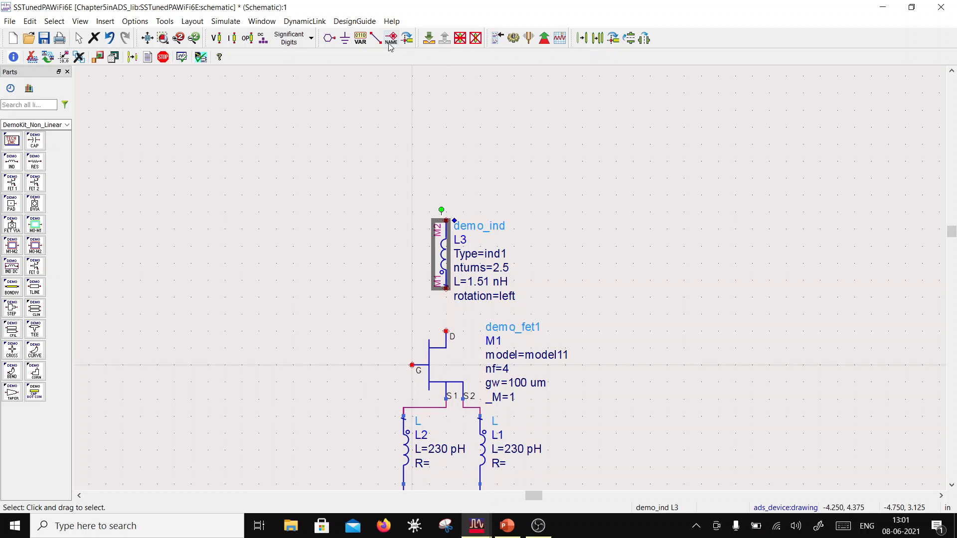
left_click(597, 38)
left_click(446, 290)
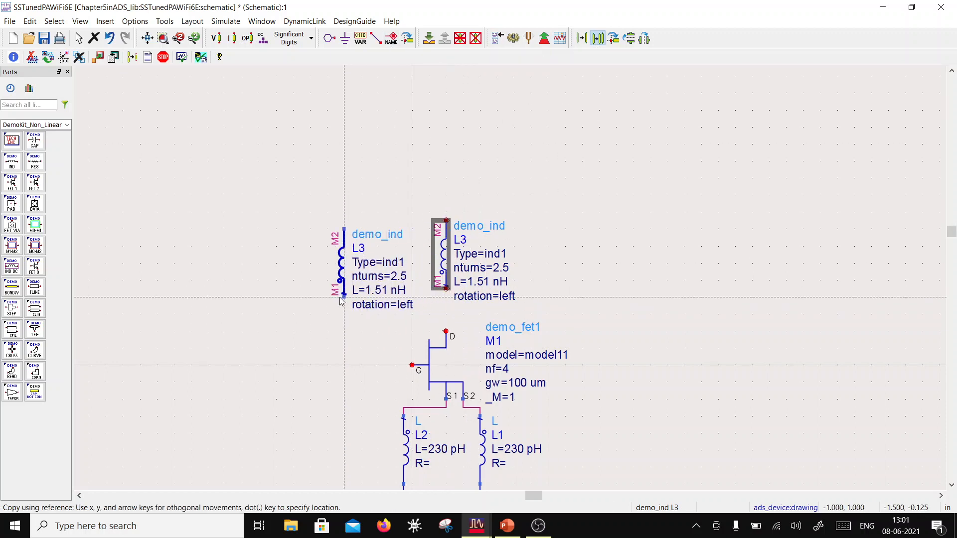
left_click(327, 290)
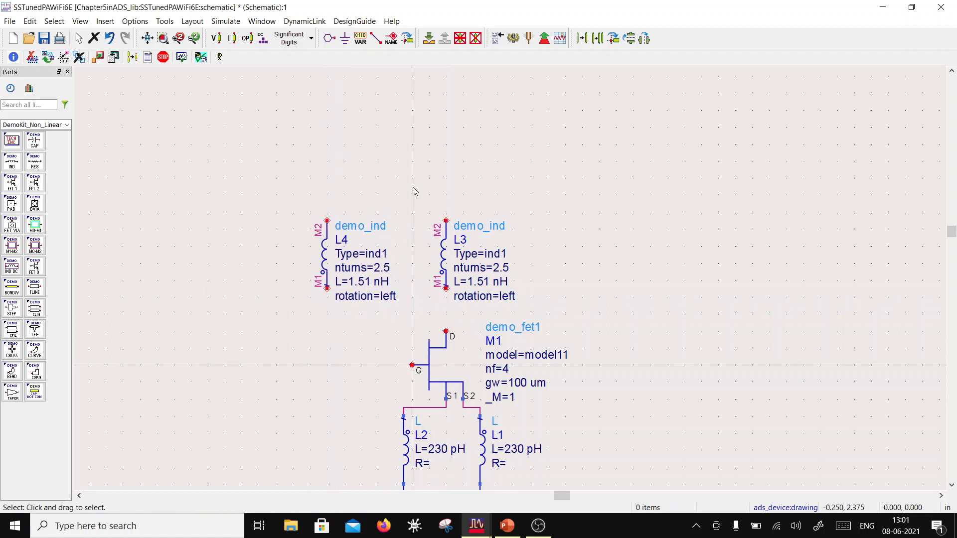
Wire the M1 end of the right demo_ind inductor to the transistor's drain and that of the left one to the gate
left_click(375, 37)
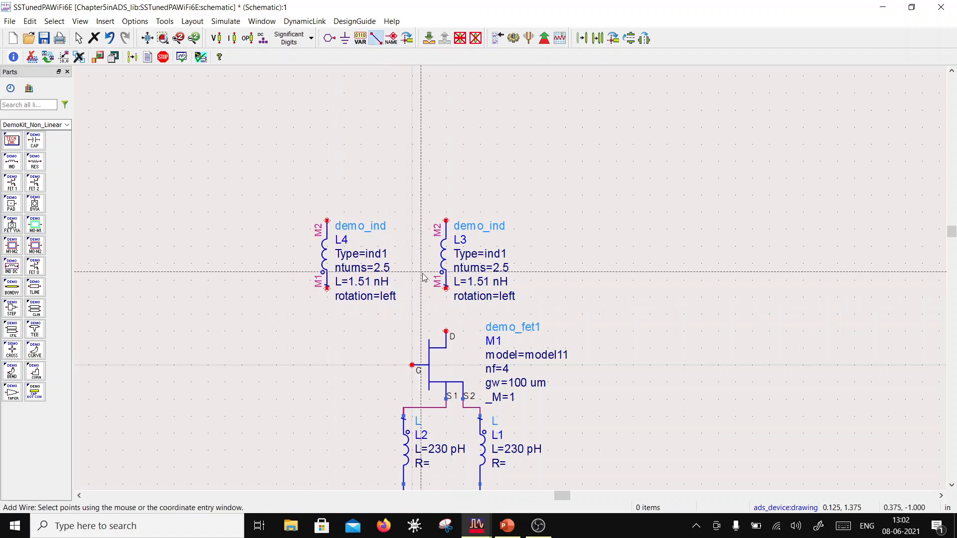
left_click(446, 288)
left_click(446, 331)
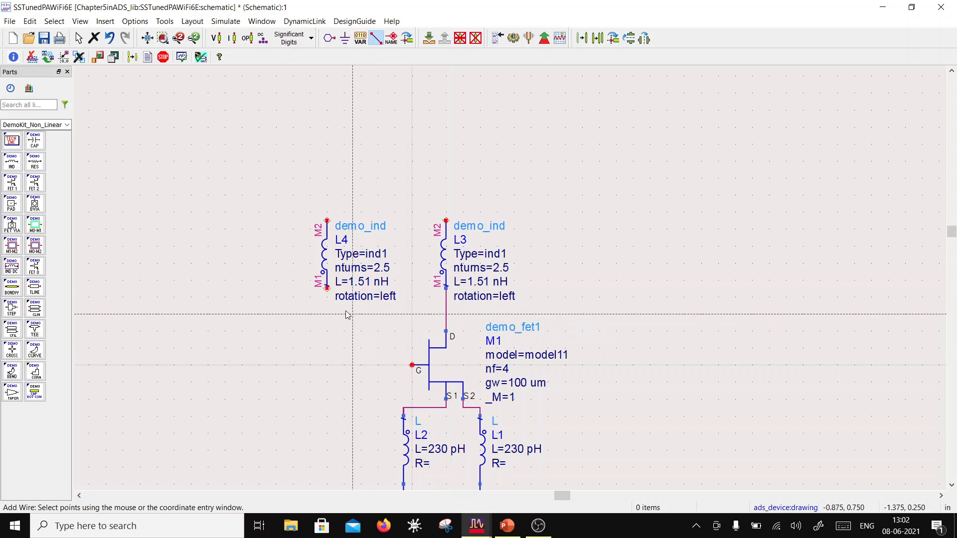
key("Escape")
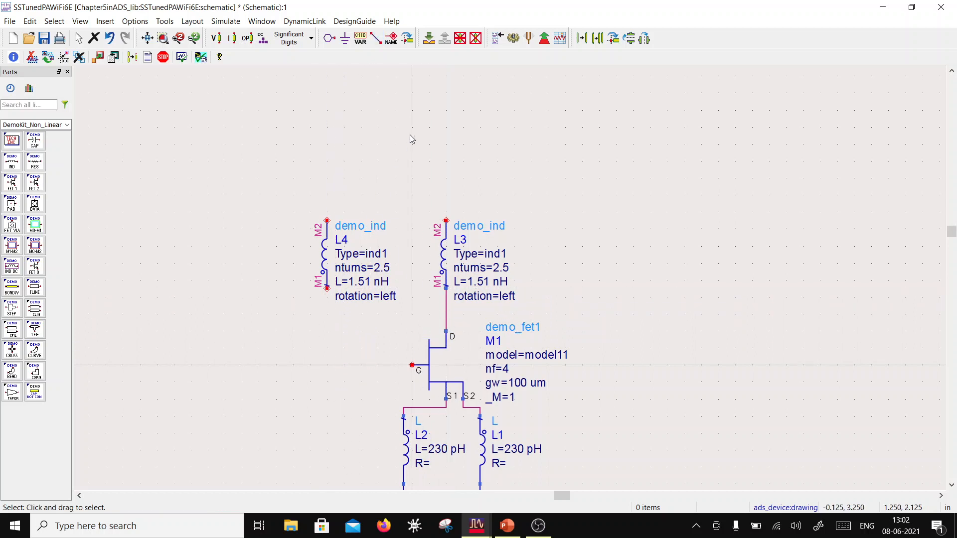
left_click(375, 38)
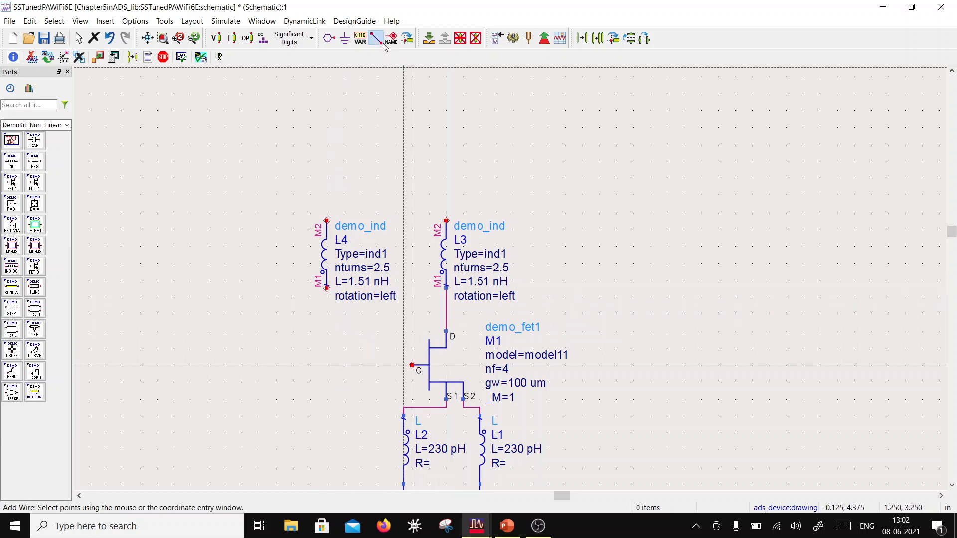
left_click(327, 288)
left_click(412, 366)
key("Escape")
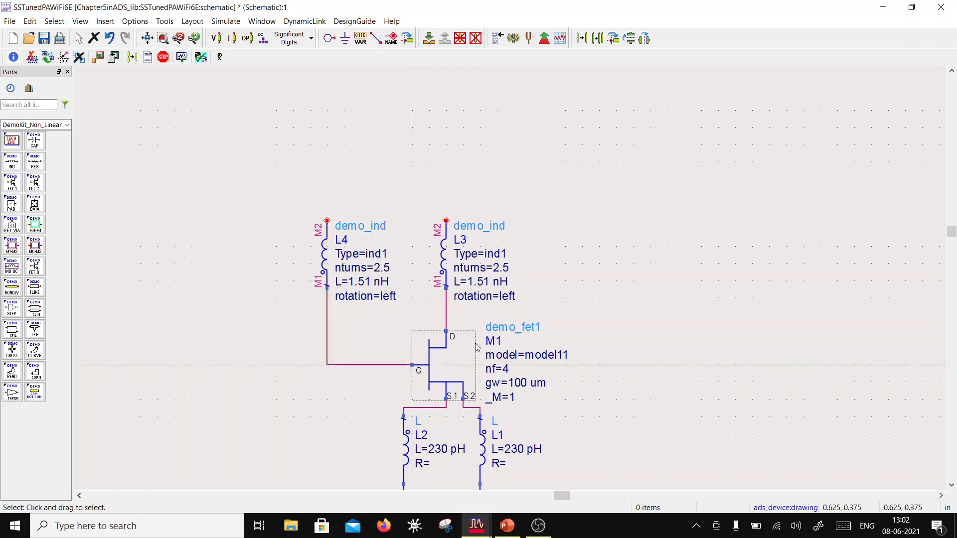
Place a DemoKit capacitor (demo_cap) horizontally to the right of the drain inductor's upper end and set its capacitance to 2.3 pF
scroll(510, 294, "down", 3)
scroll(521, 284, "up", 2)
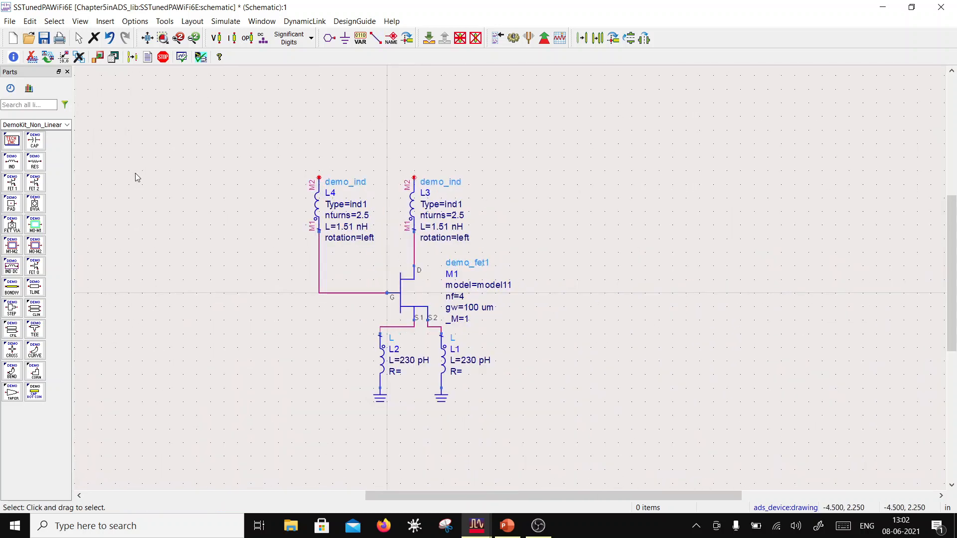
left_click(35, 141)
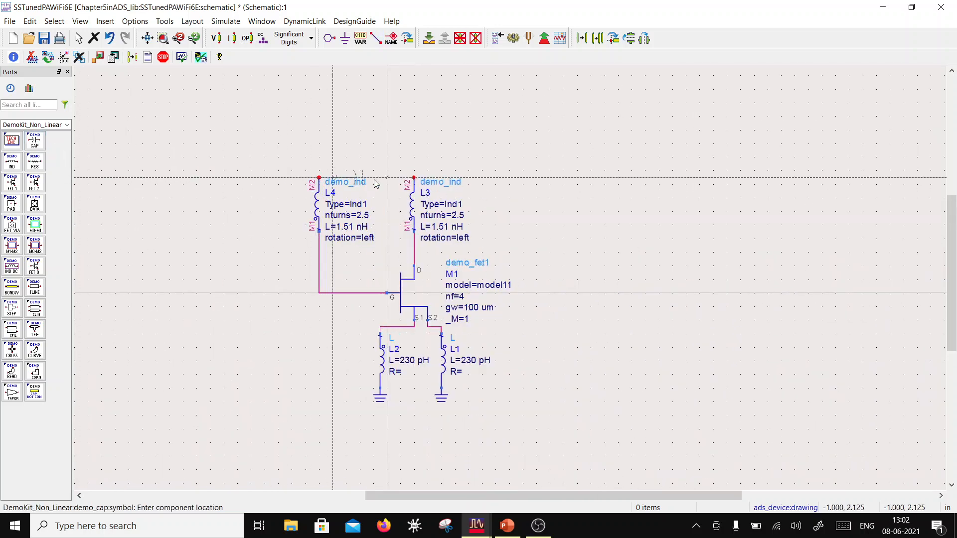
left_click(482, 177)
key("Escape")
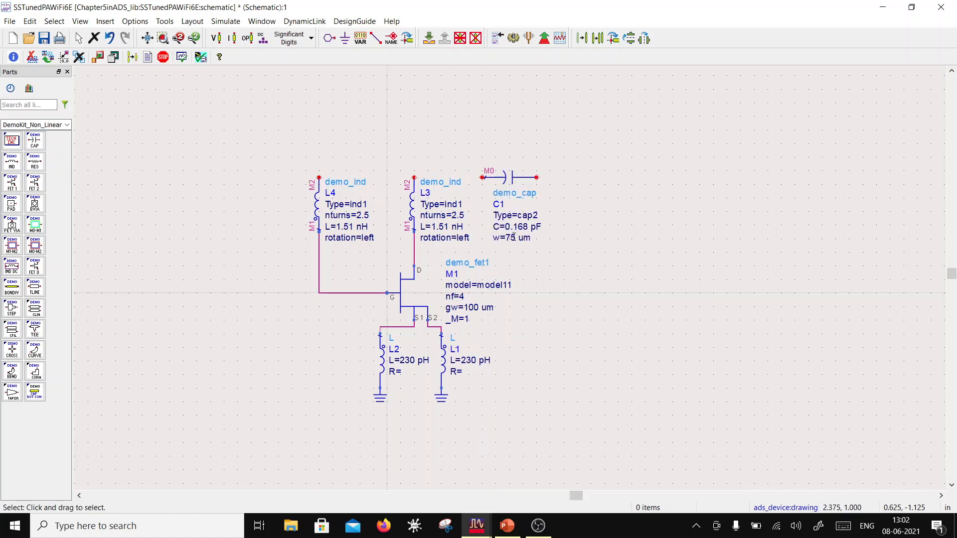
double_click(518, 229)
type("2.3")
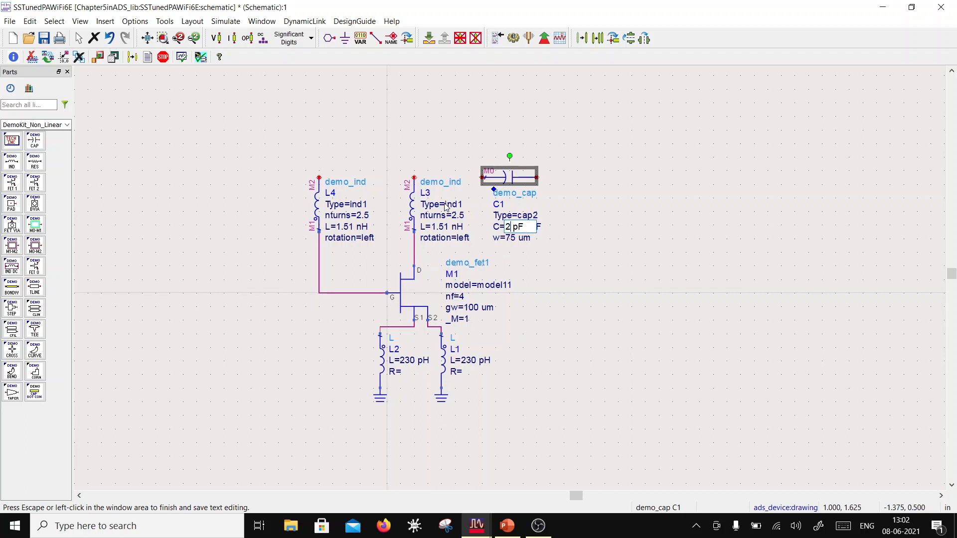
left_click(557, 215)
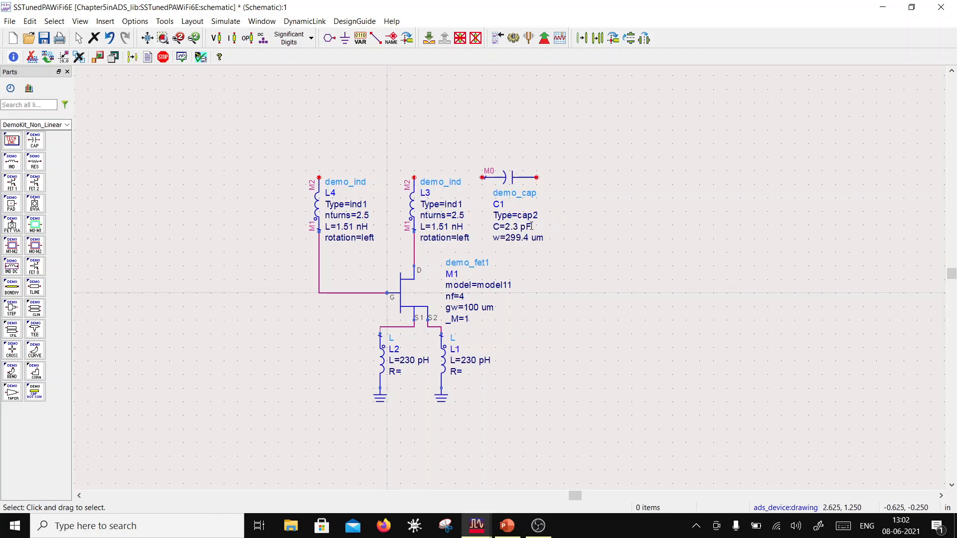
Wire the M2 end of the drain inductor to the M0 end of the capacitor
left_click(511, 188)
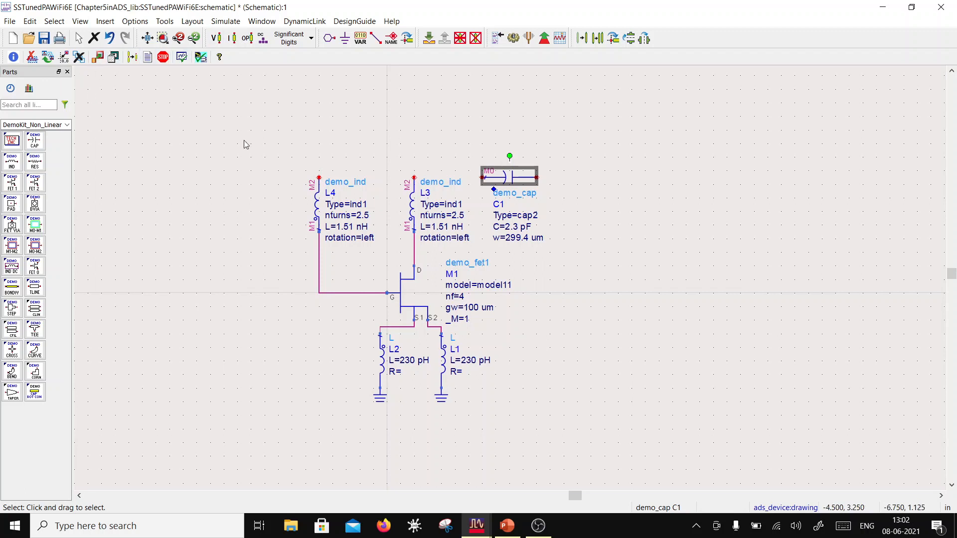
left_click(379, 39)
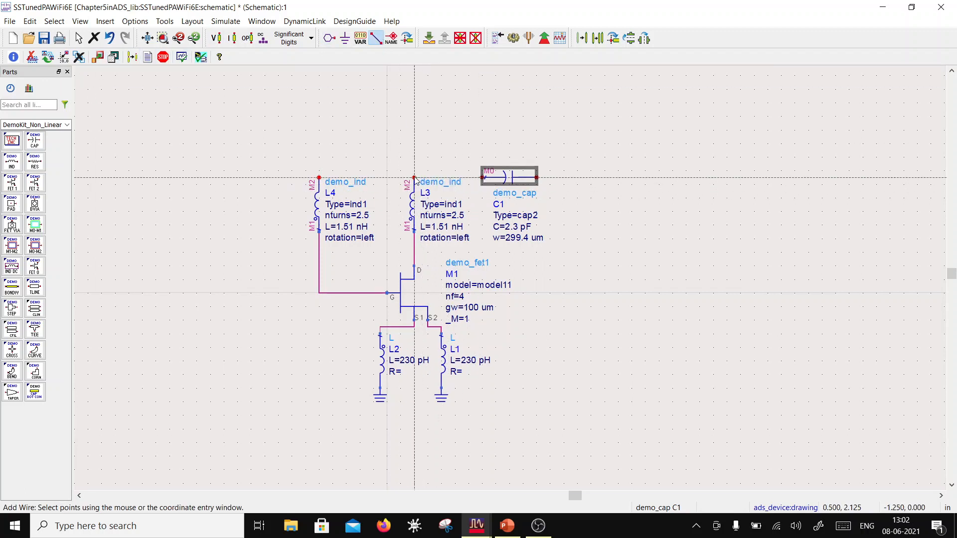
left_click(414, 177)
left_click(482, 178)
key("Escape")
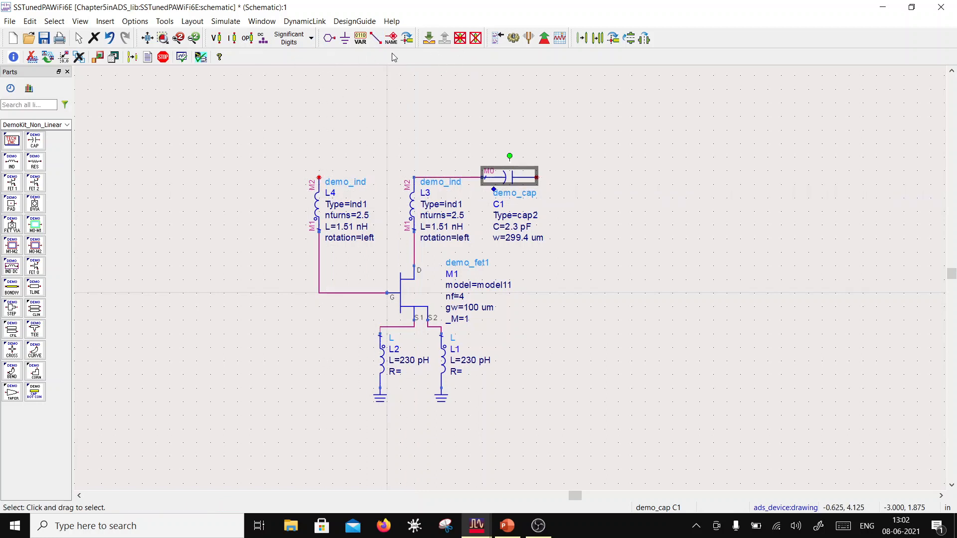
Copy the capacitor to the left of the gate inductor with its M0 end facing it, and wire it to the inductor's M2 end
left_click(597, 39)
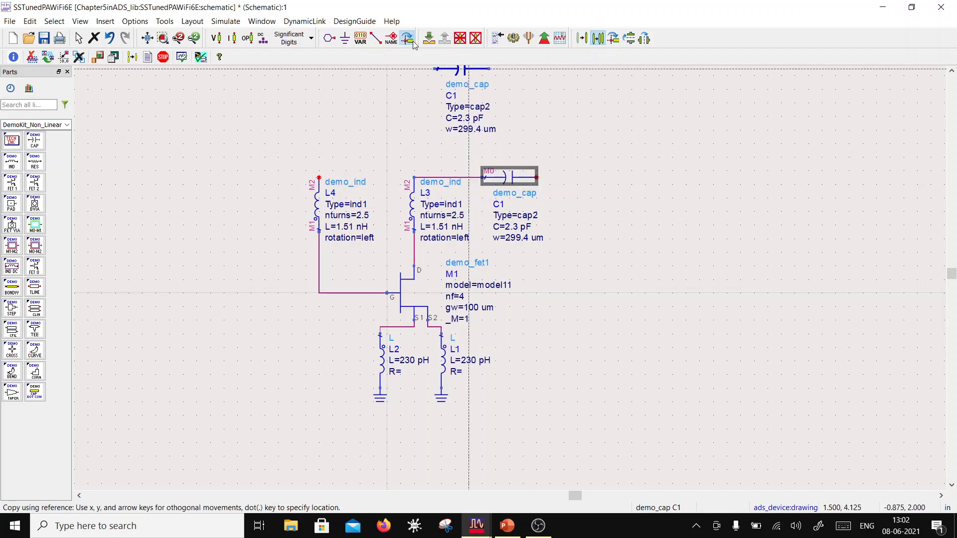
left_click(265, 176)
left_click(339, 146)
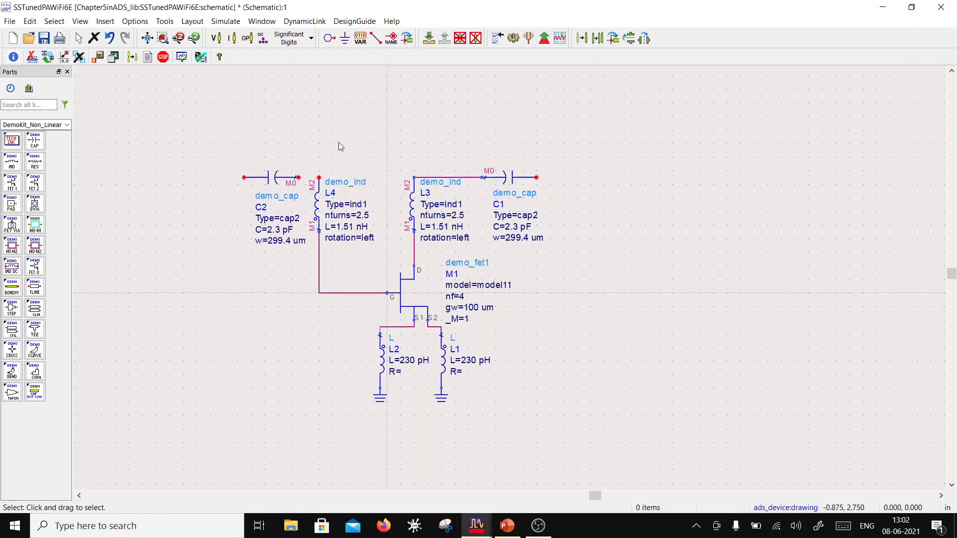
left_click(377, 39)
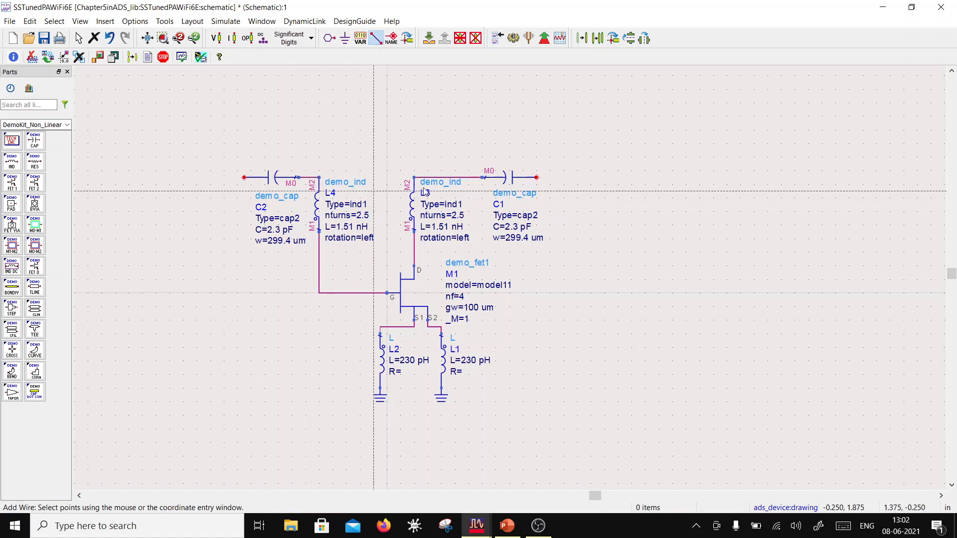
key("Escape")
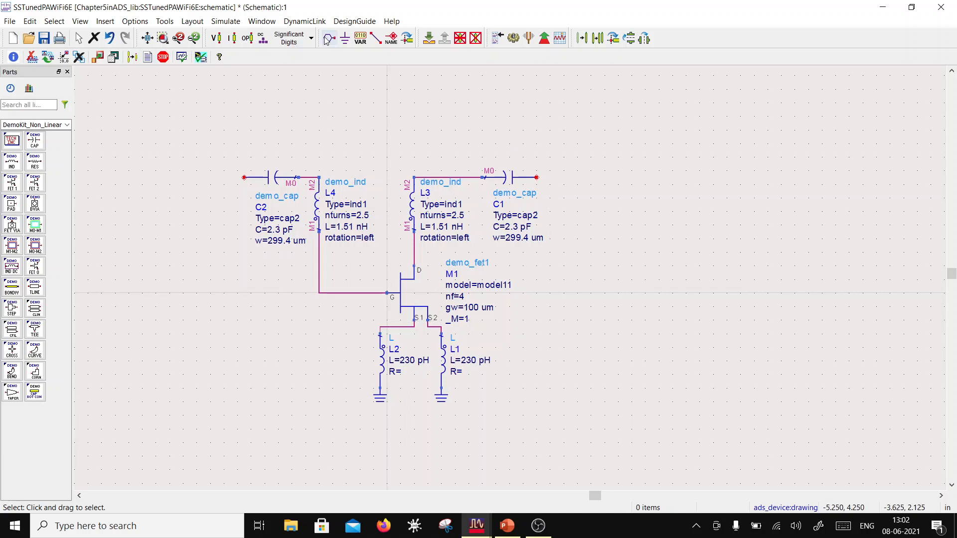
Place one ground symbol outside the free end of each capacitor, slightly below capacitor level
left_click(346, 39)
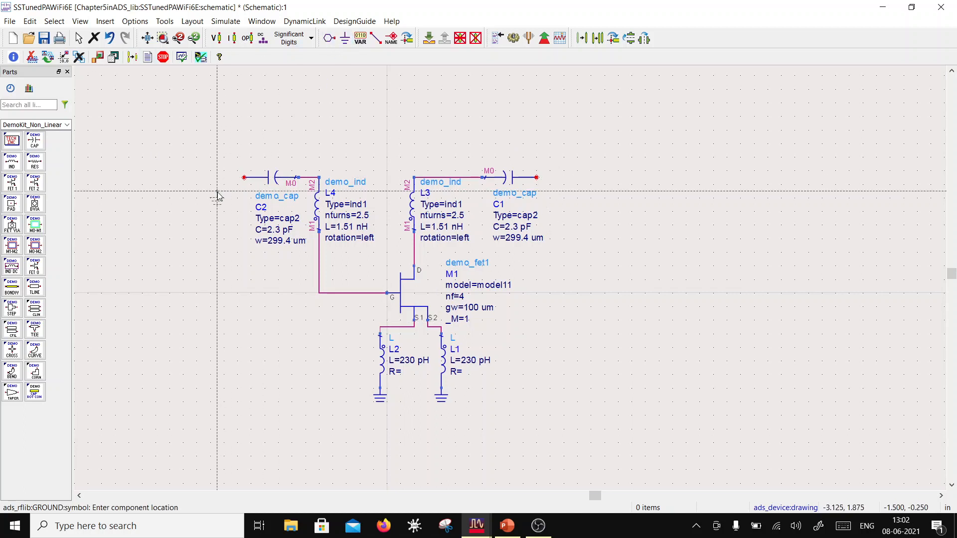
left_click(217, 192)
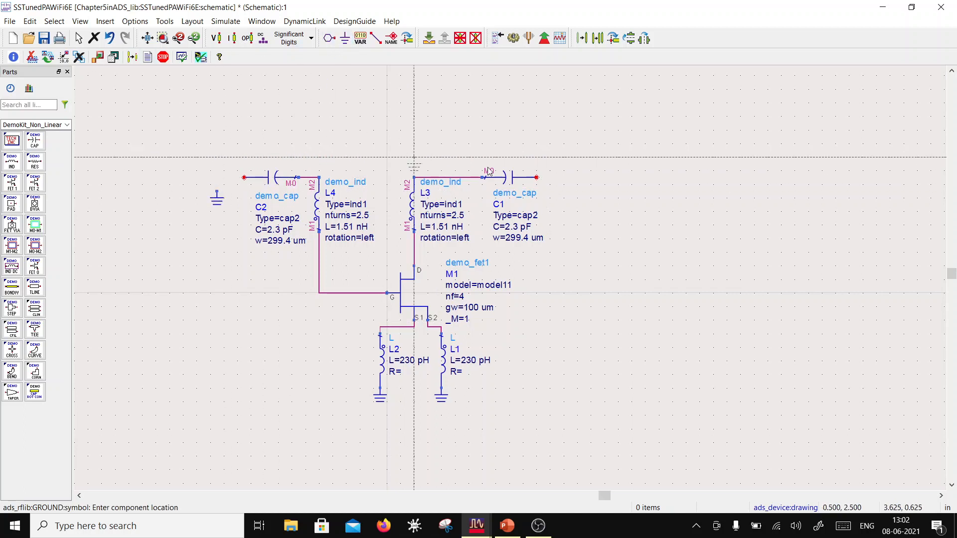
left_click(577, 192)
Wire the free end of the right capacitor and the free end of the left capacitor to their adjacent ground symbols
left_click(376, 38)
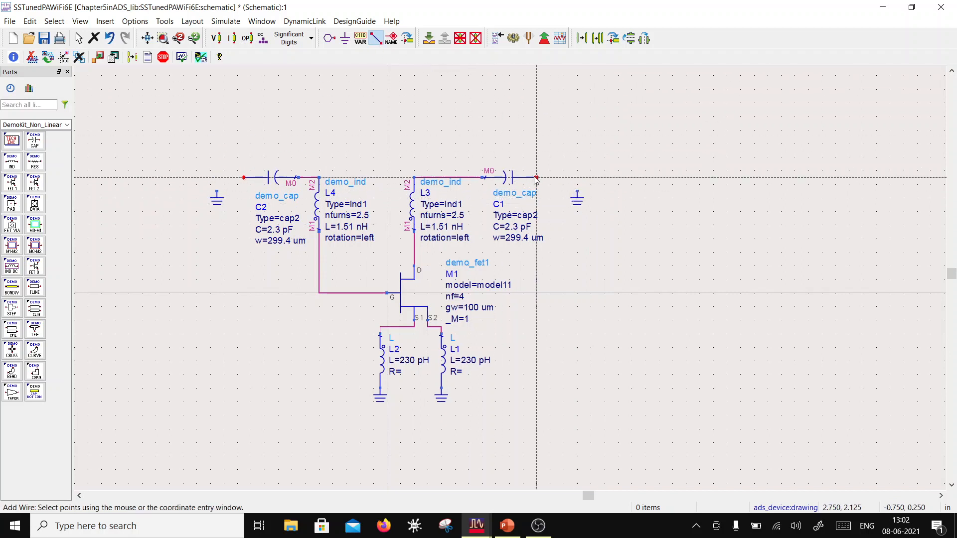
left_click(529, 178)
key("Escape")
left_click(376, 38)
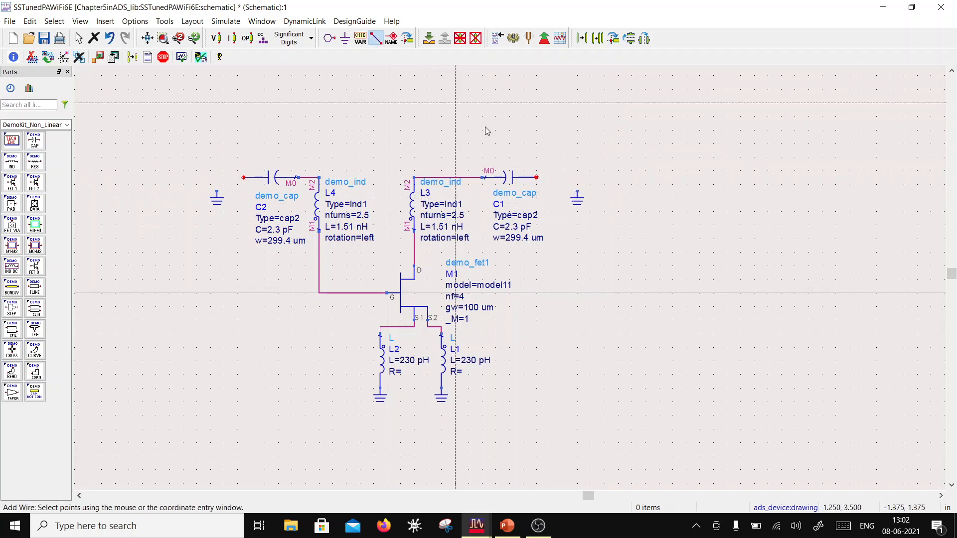
left_click(536, 178)
left_click(577, 191)
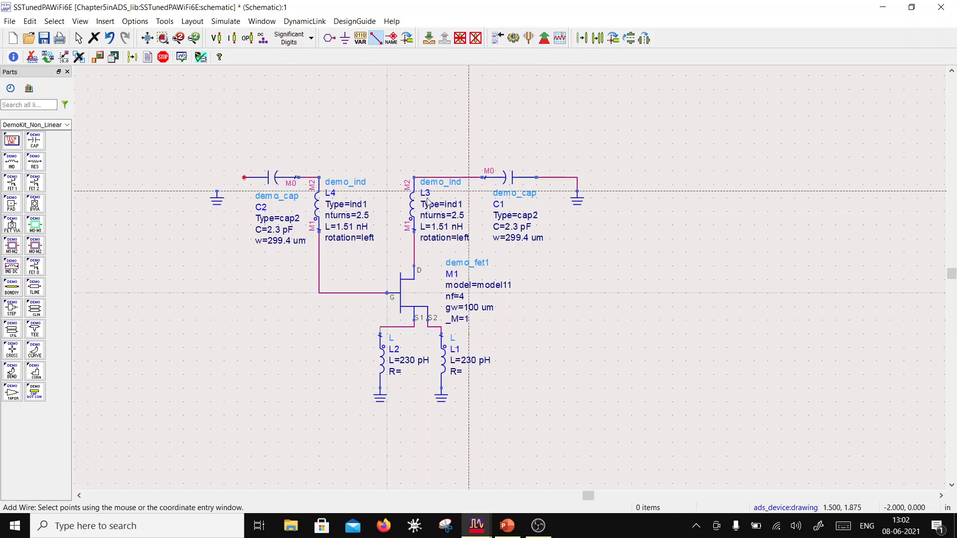
left_click(244, 177)
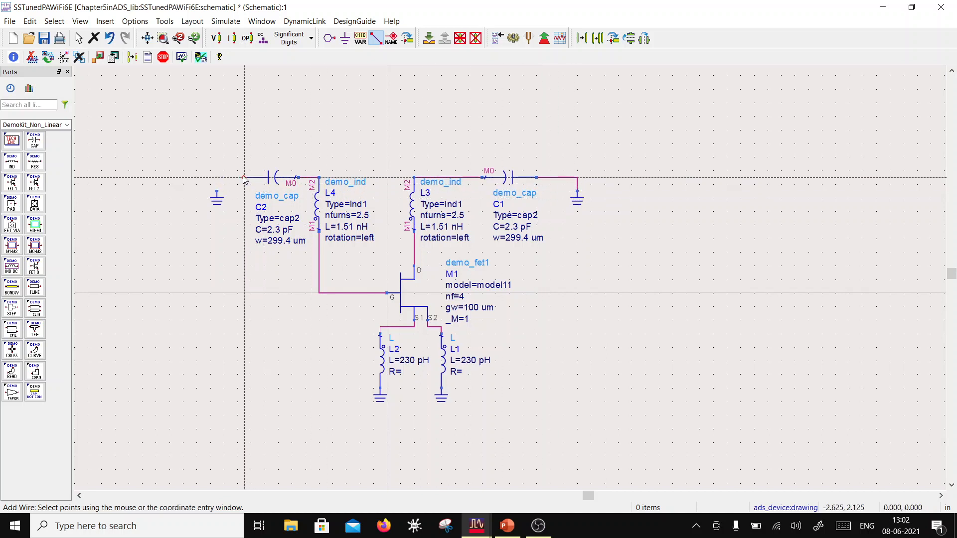
left_click(216, 192)
key("Escape")
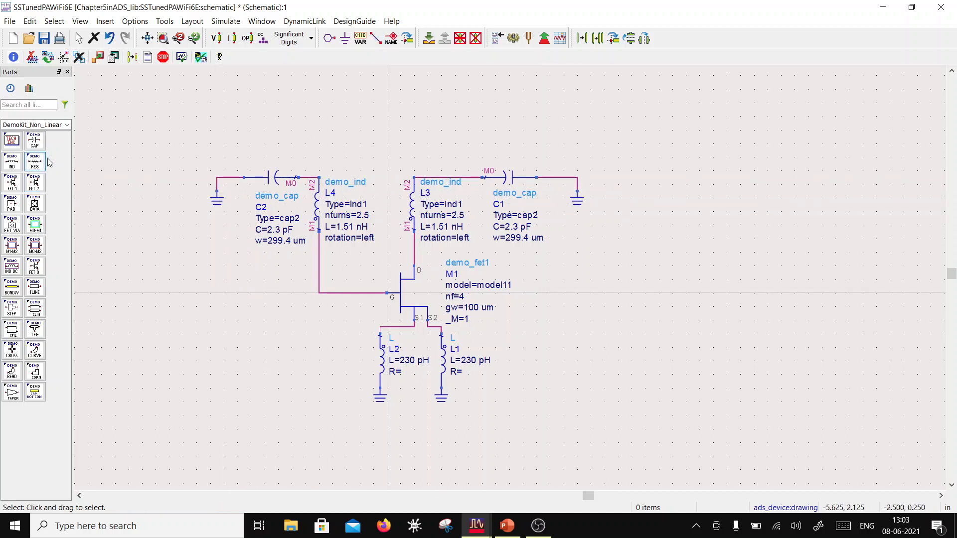
Place two V_DC sources, one left of the gate-side capacitor's ground and one right of the drain-side capacitor's ground
left_click(65, 125)
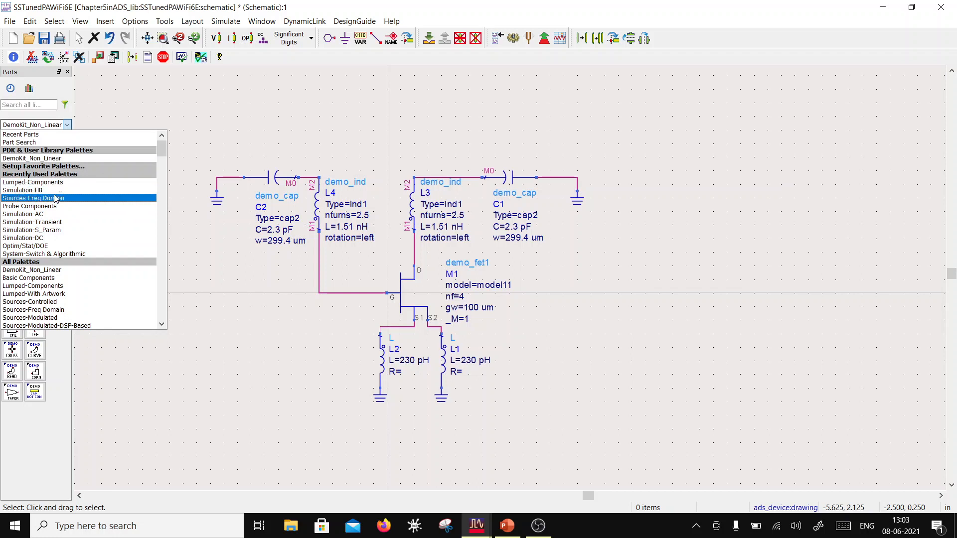
left_click(55, 198)
left_click(12, 141)
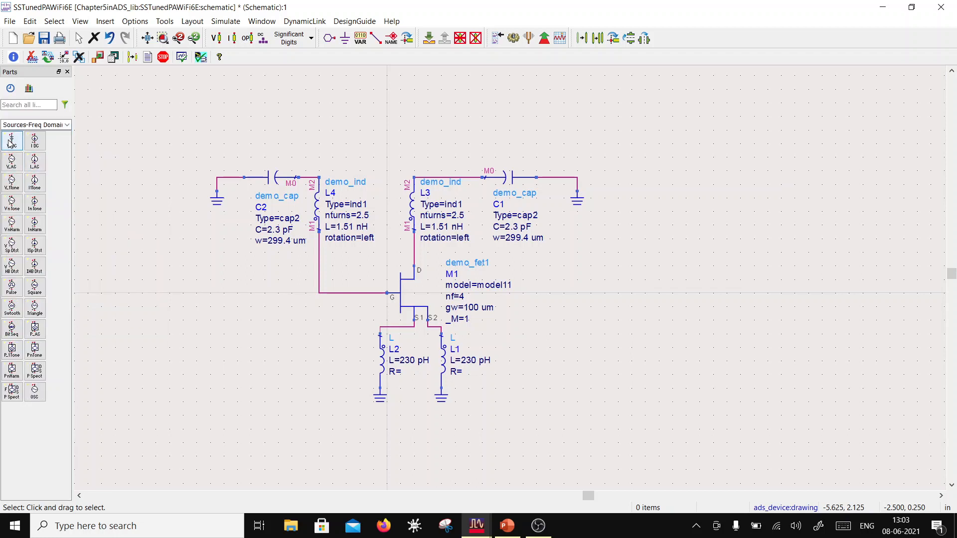
left_click(156, 139)
left_click(624, 139)
key("Escape")
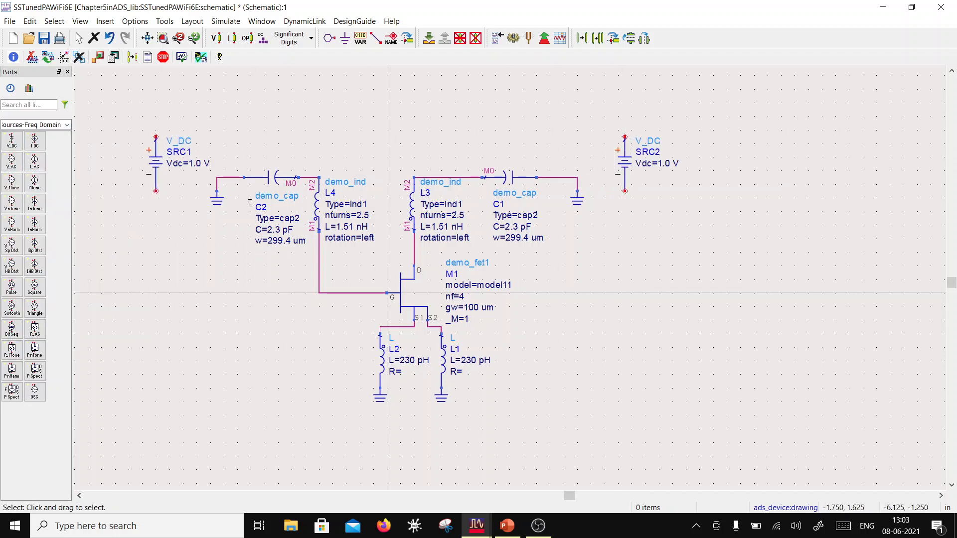
Set Vdc to -0.85 V on the gate-side DC source and to 4.0 V on the drain-side one
left_click(194, 166)
left_click(191, 166)
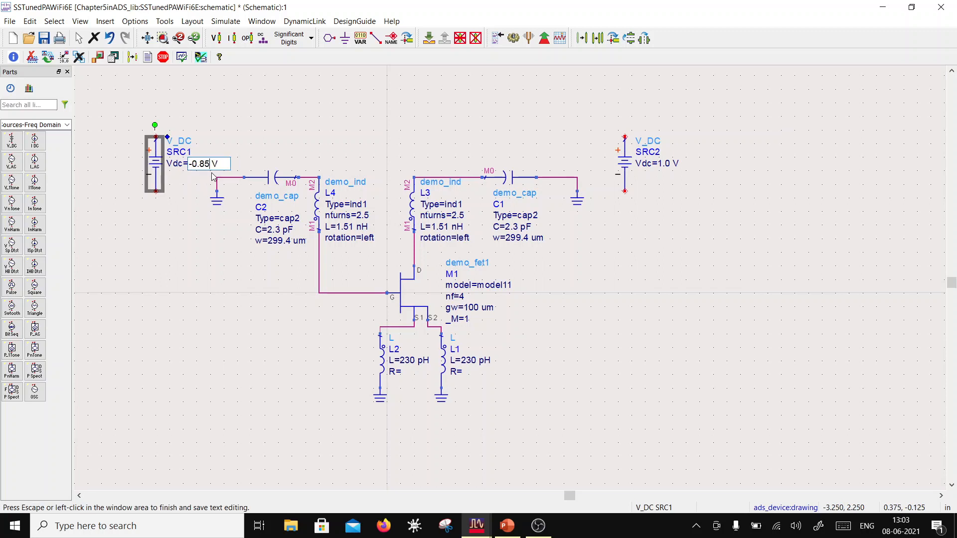
key("Escape")
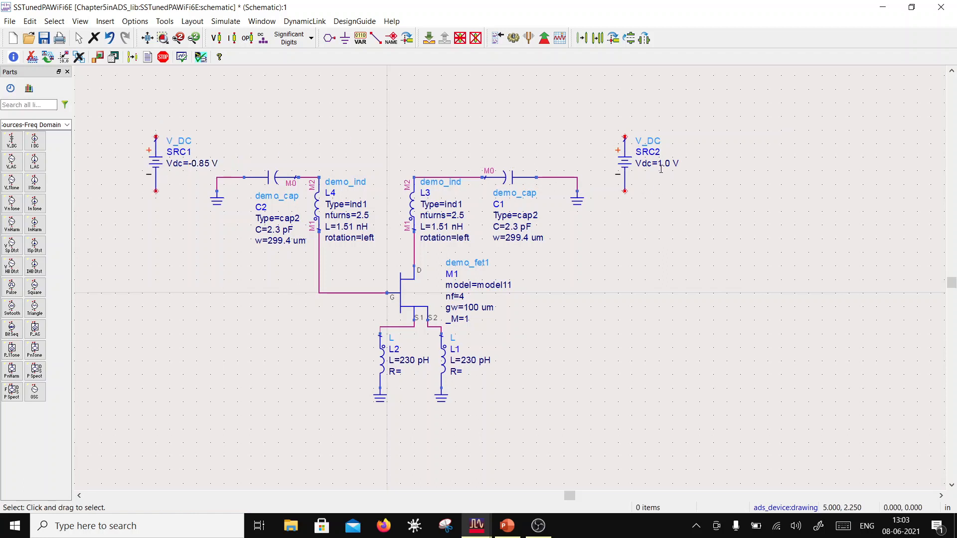
left_click(670, 163)
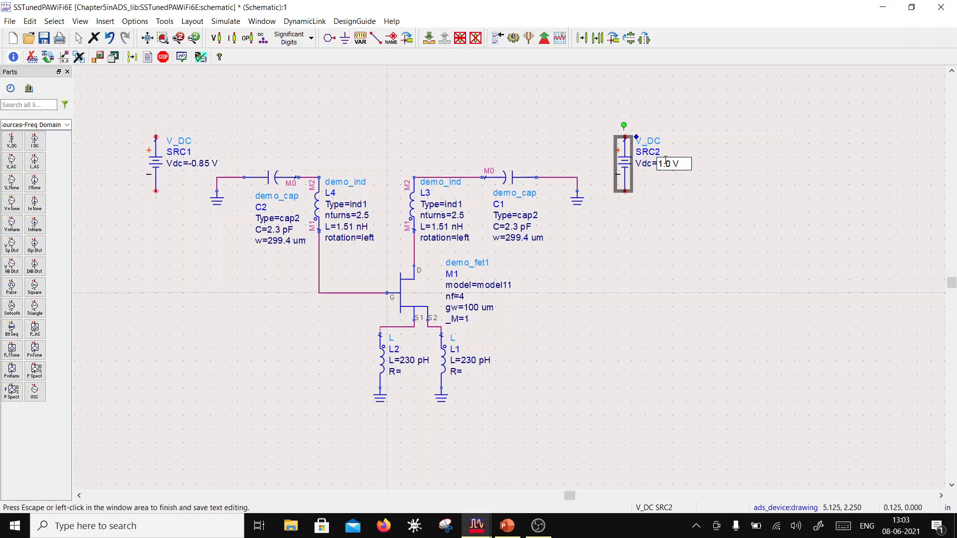
type("4")
key("Escape")
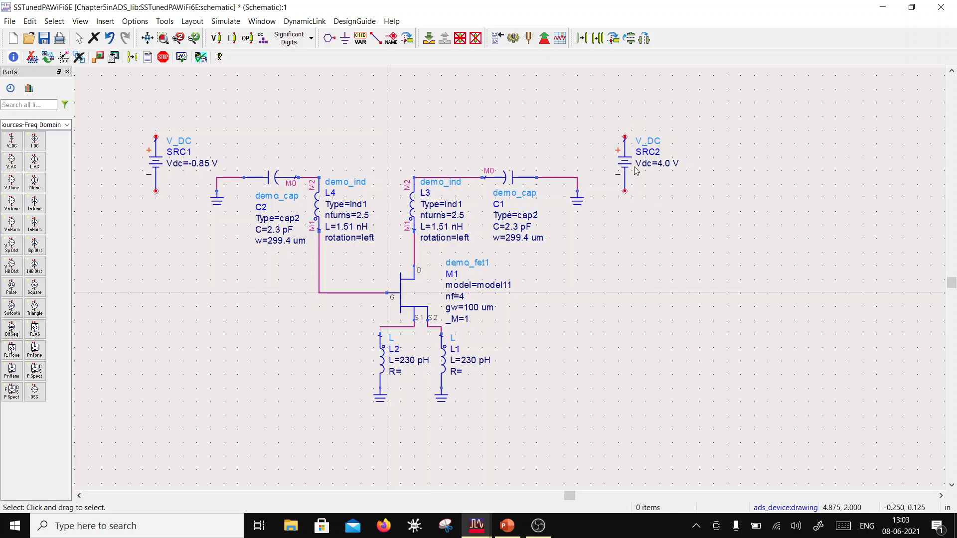
Attach a ground symbol to the negative terminal of each DC source
left_click(344, 38)
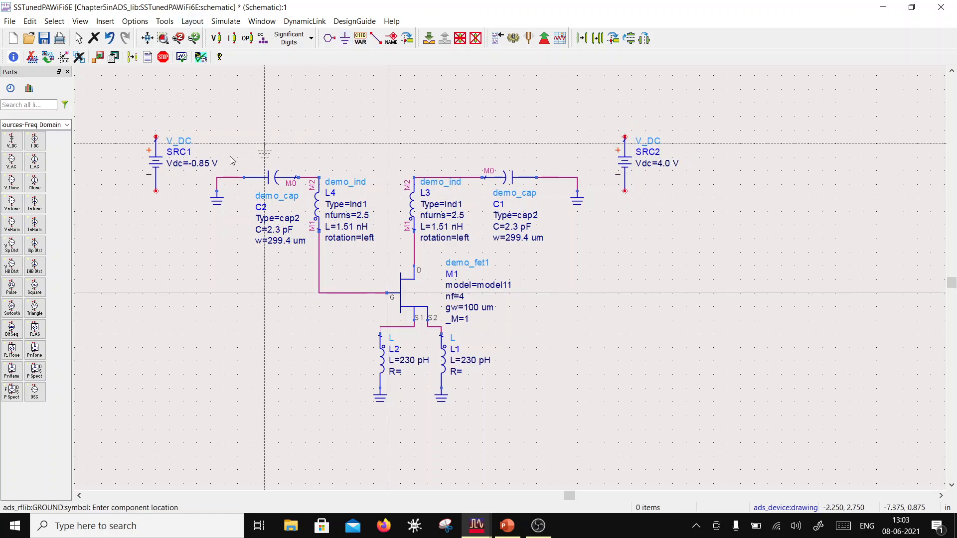
left_click(156, 197)
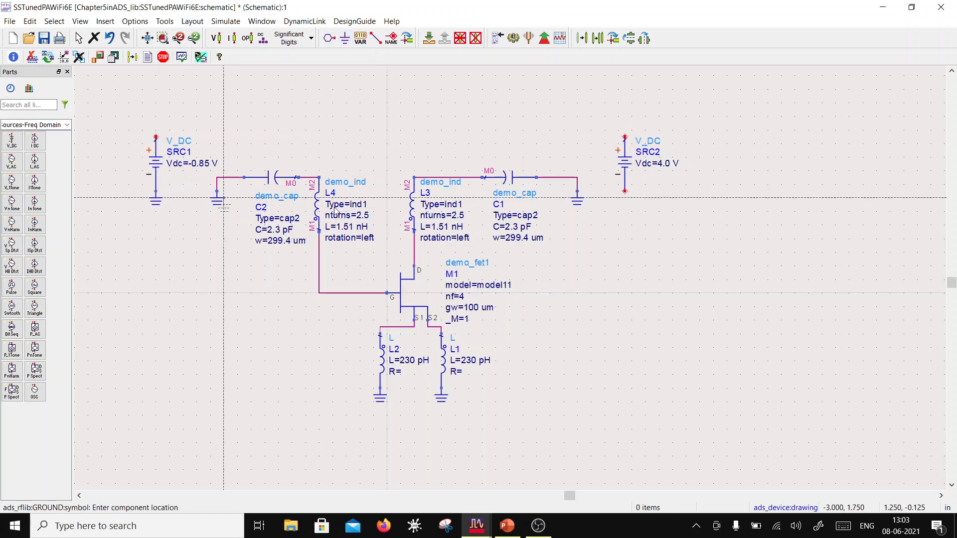
left_click(627, 196)
key("Escape")
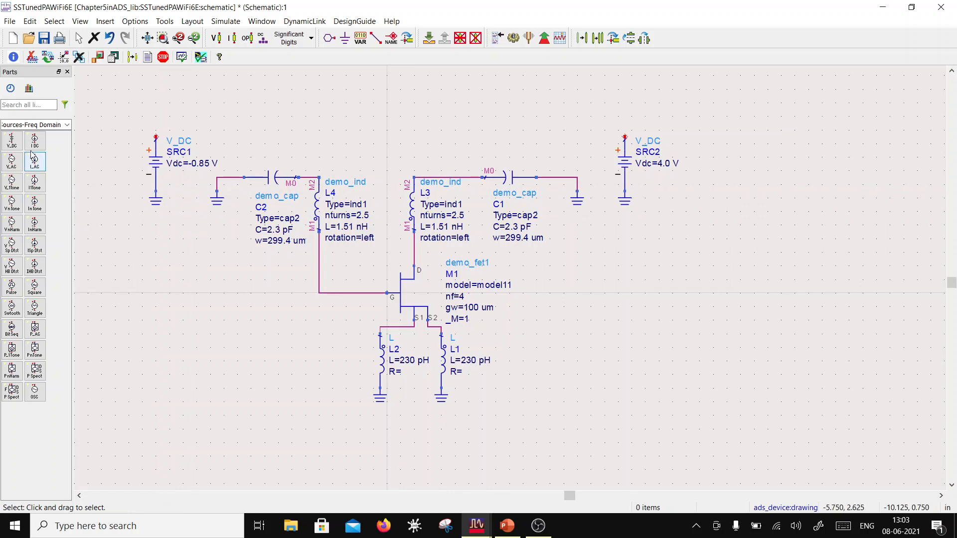
Place a current probe (I_Probe) between the drain inductor and the drain-side DC source, and rename it Ids
left_click(67, 125)
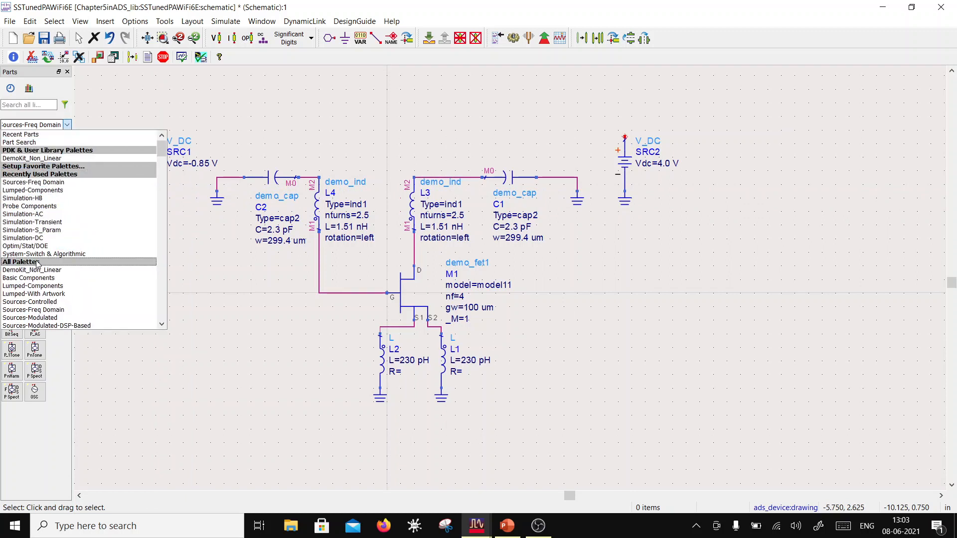
scroll(39, 259, "down", 1)
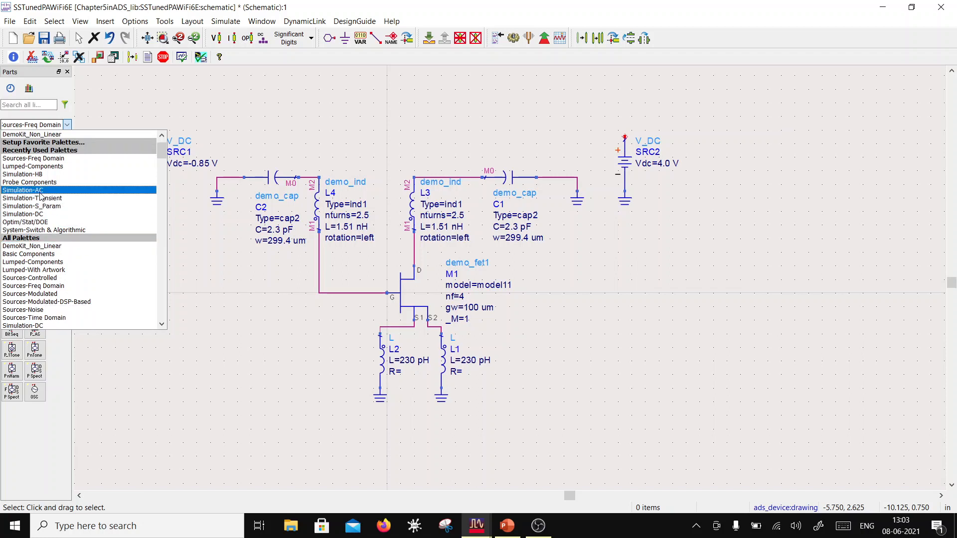
left_click(30, 182)
left_click(12, 141)
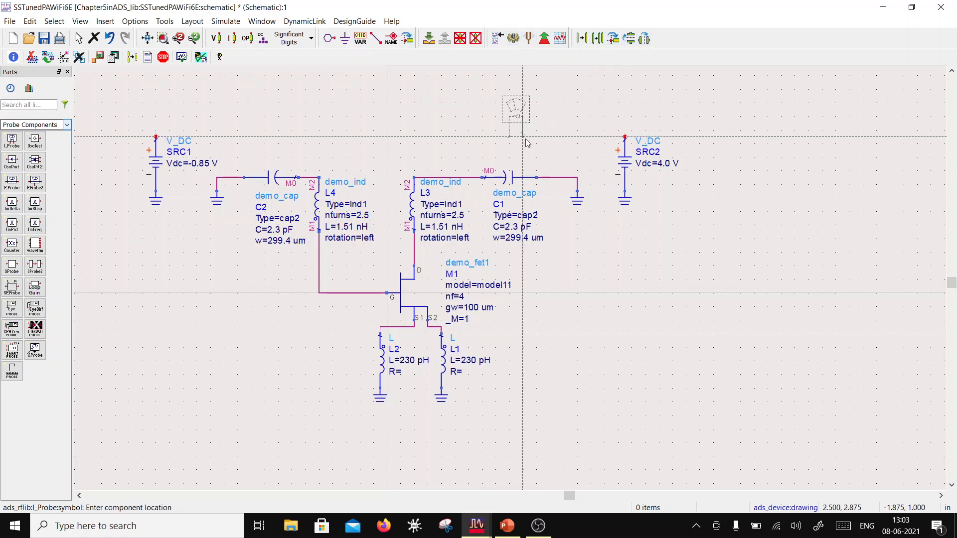
left_click(550, 139)
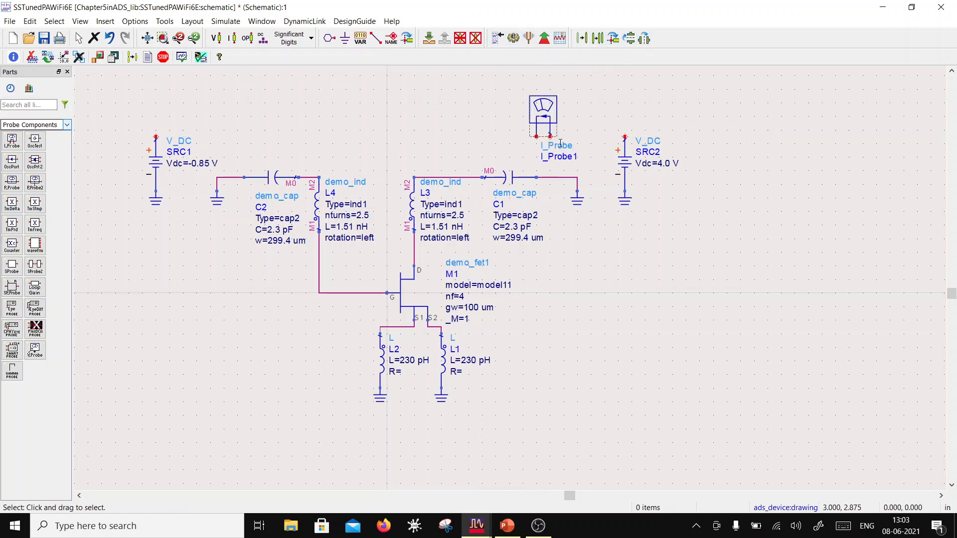
double_click(568, 156)
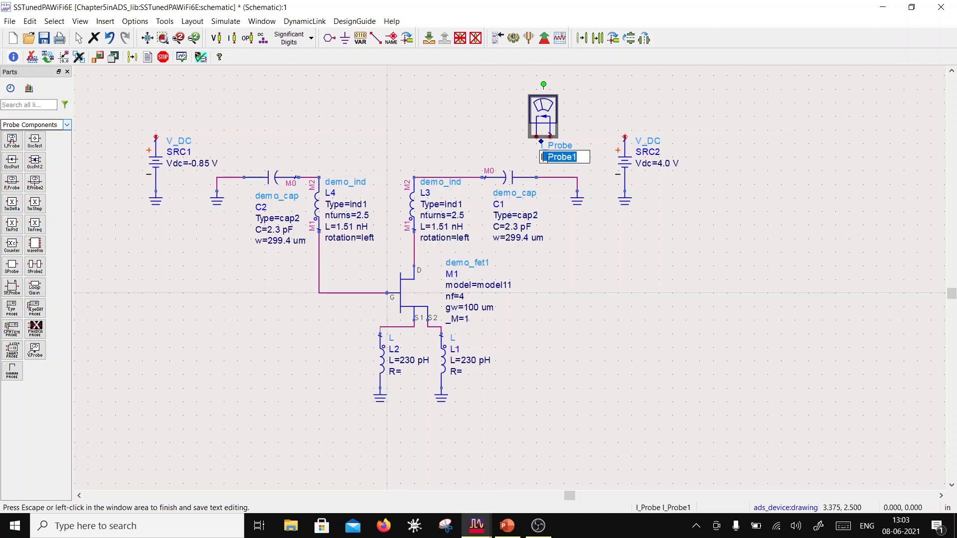
type("Ids")
key("Escape")
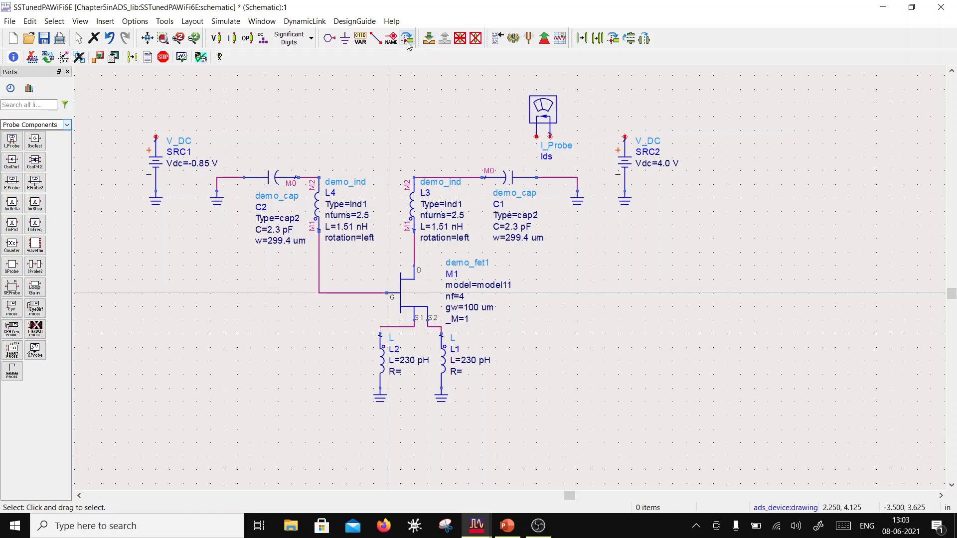
Wire the 4.0 V source through the Ids probe to the drain inductor's M2 end, and the -0.85 V source to the gate inductor's M2 end
left_click(374, 39)
left_click(626, 136)
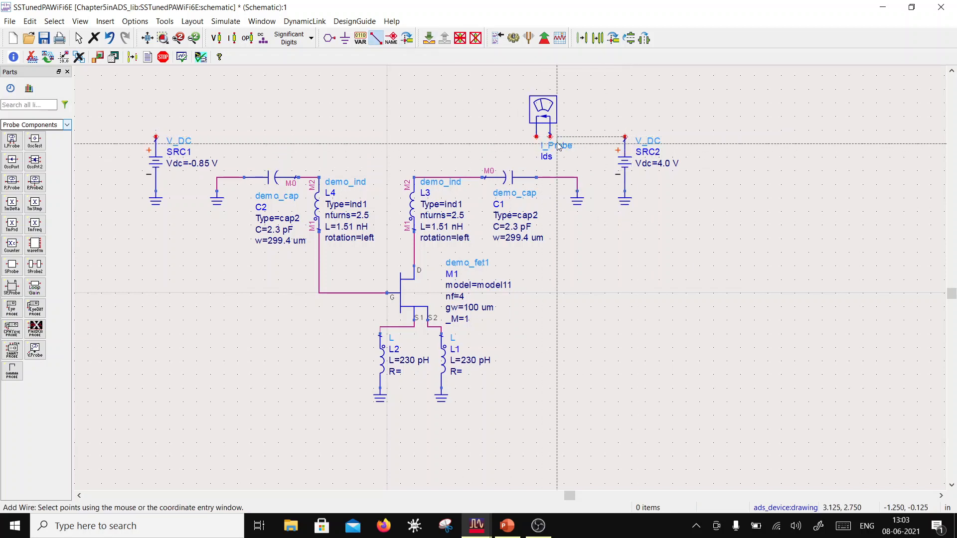
left_click(550, 136)
left_click(537, 136)
left_click(413, 177)
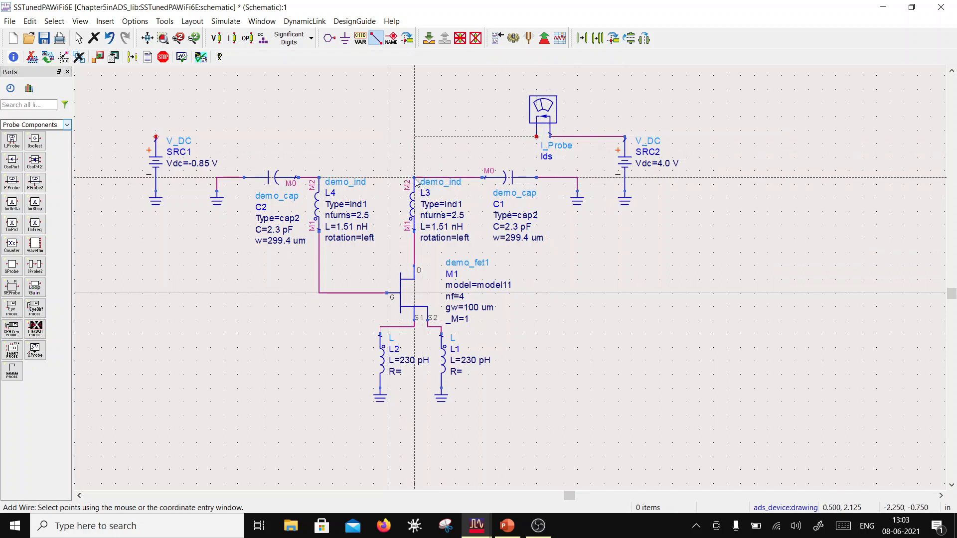
left_click(156, 136)
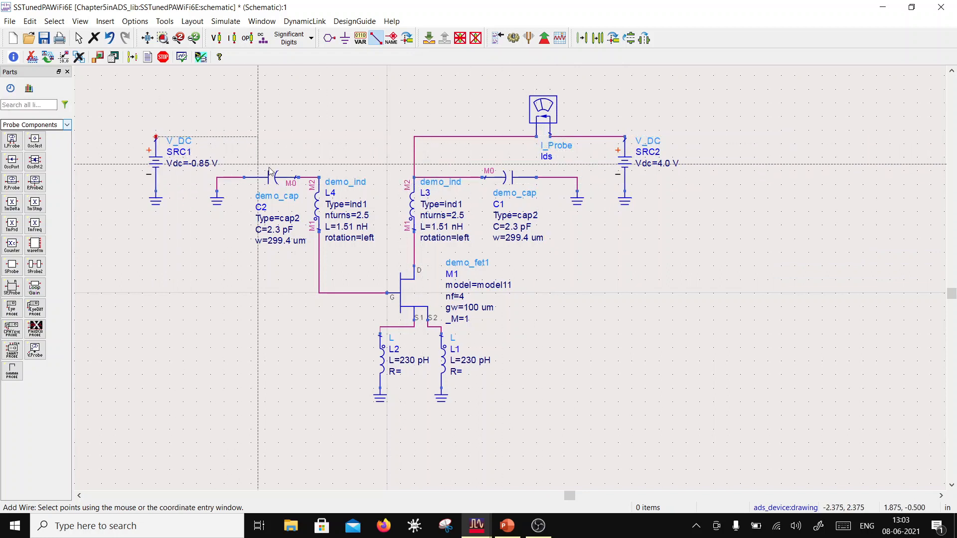
left_click(319, 177)
key("Escape")
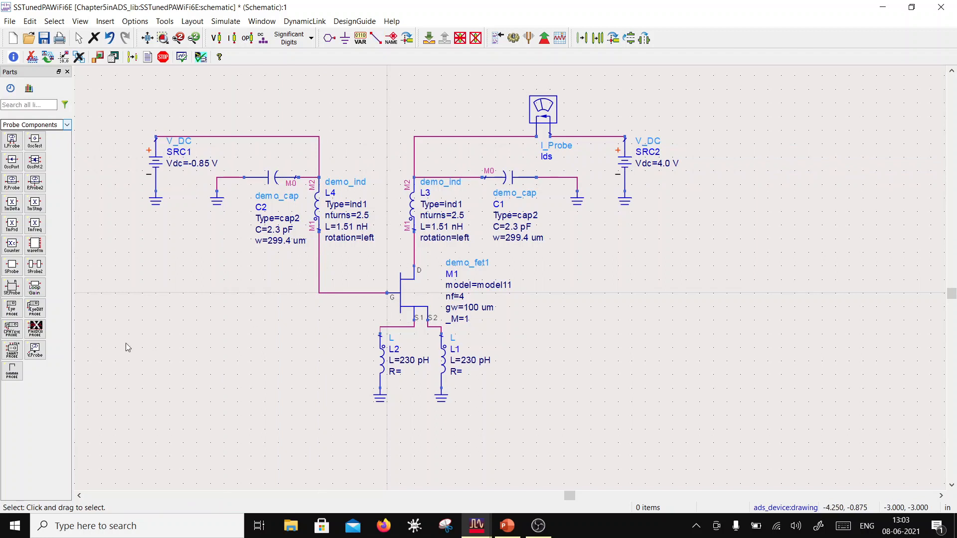
Copy the drain-side bypass capacitor to the right of the FET, just above drain level, with its M0 end facing the drain
left_click(511, 179)
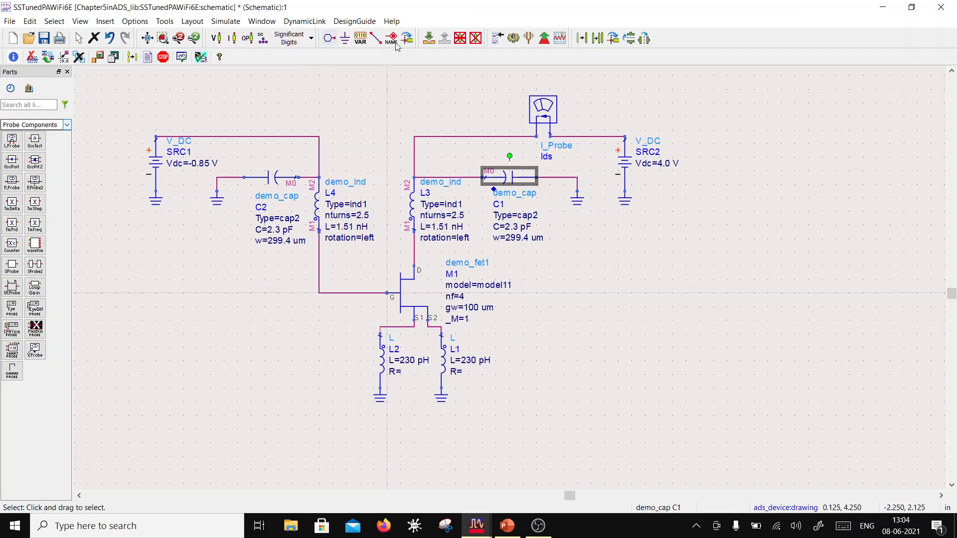
left_click(598, 38)
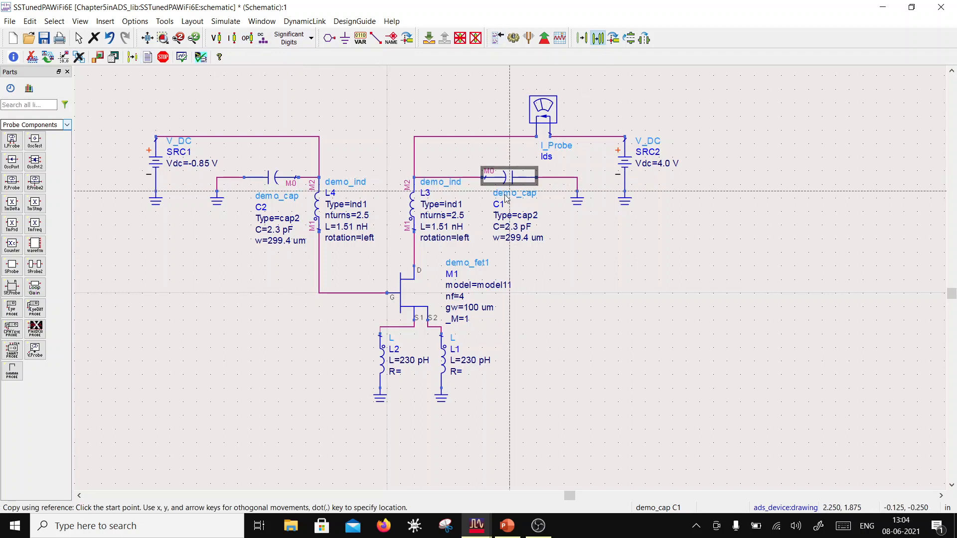
left_click(482, 177)
left_click(522, 260)
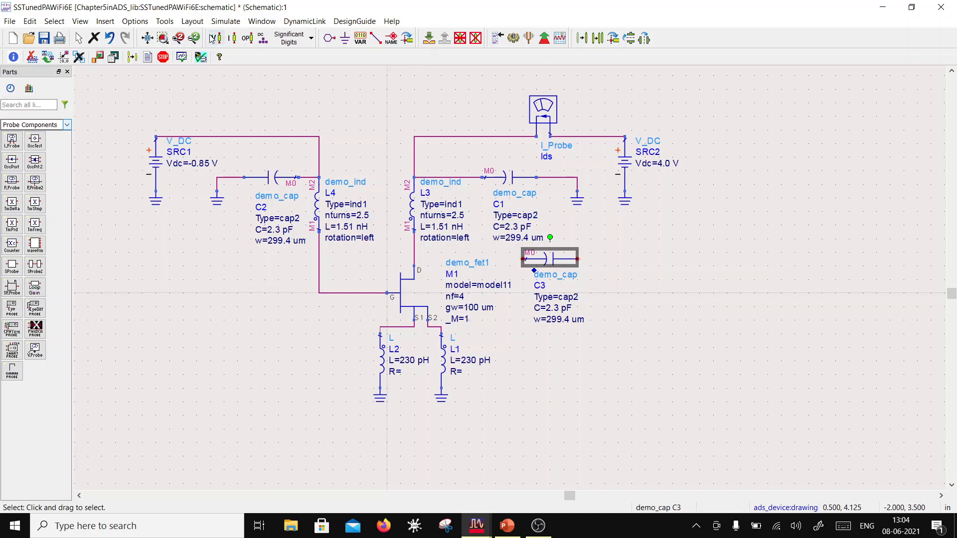
Copy the new drain-side capacitor, mirrored, to the left of the FET at gate level with its M0 end facing the gate
left_click(598, 38)
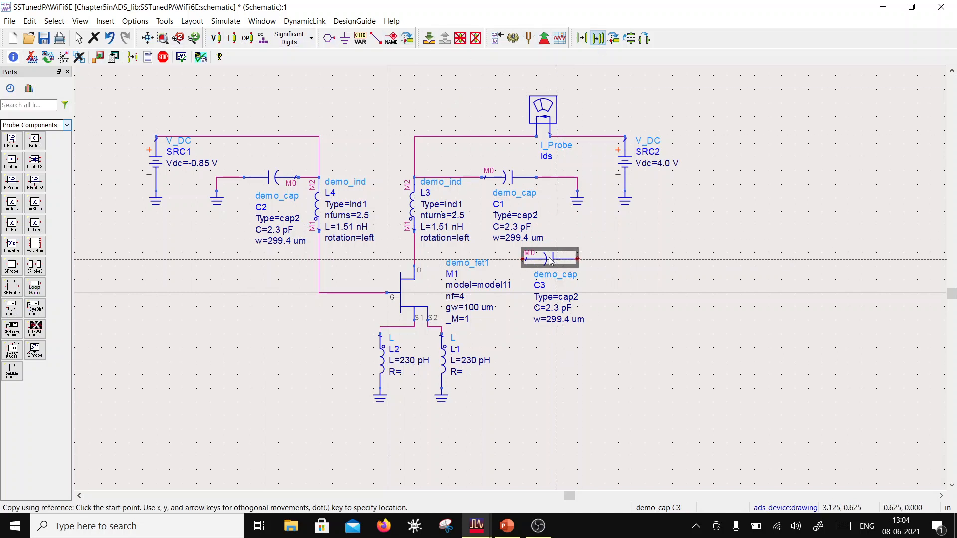
left_click(522, 259)
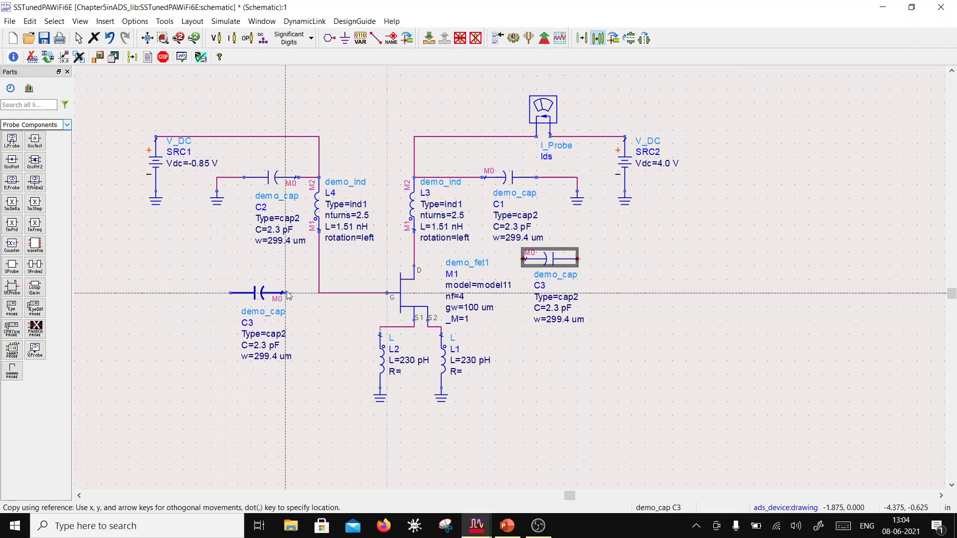
left_click(286, 294)
Wire the M0 ends of the two new capacitors to the gate line and the drain line
left_click(376, 38)
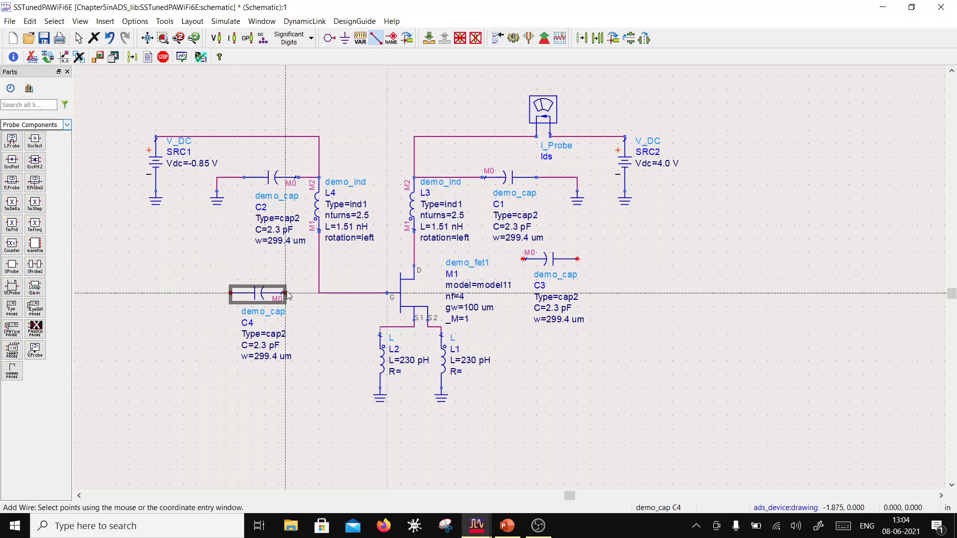
left_click(285, 294)
key("Escape")
left_click(604, 364)
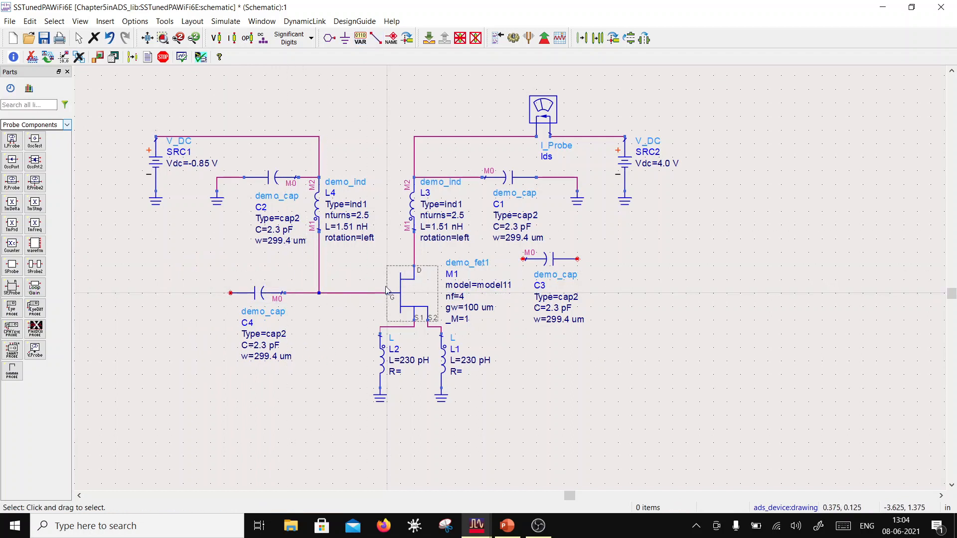
left_click(377, 38)
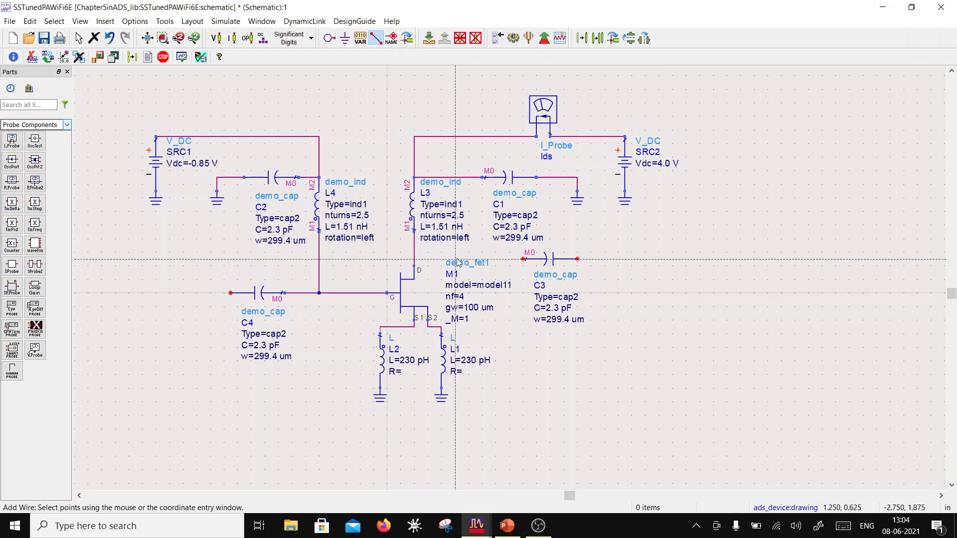
left_click(413, 259)
key("Escape")
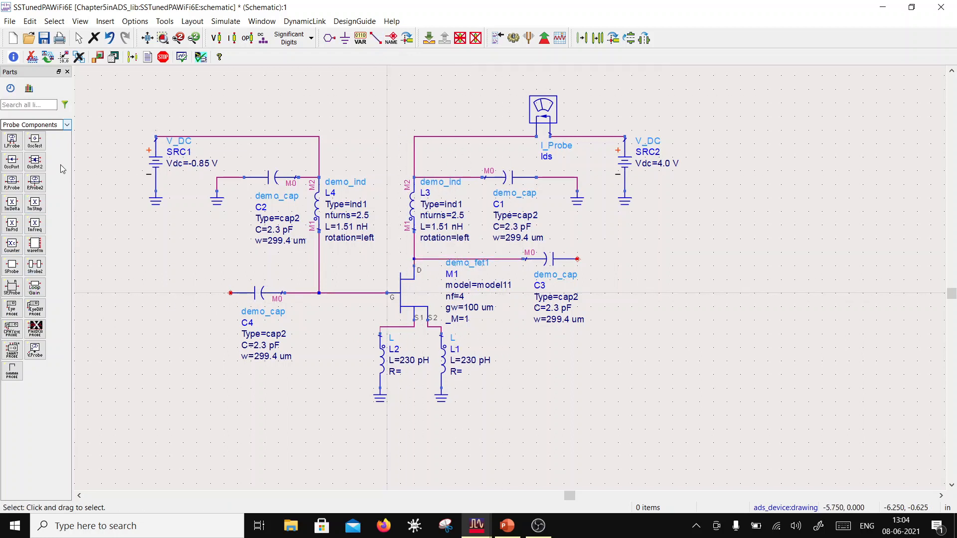
Place two S-parameter Term components, one outside the free end of the gate coupling capacitor and one outside that of the drain coupling capacitor
left_click(67, 125)
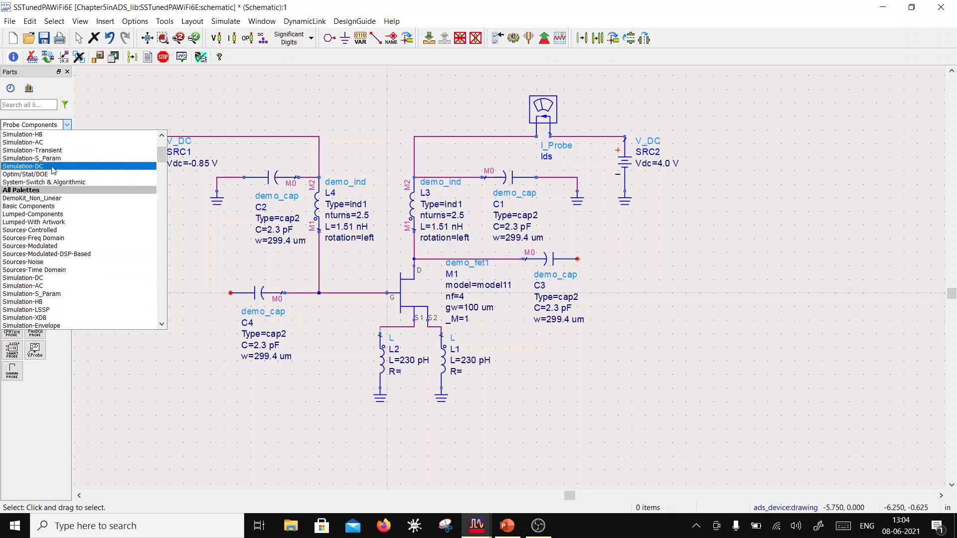
left_click(30, 163)
left_click(11, 201)
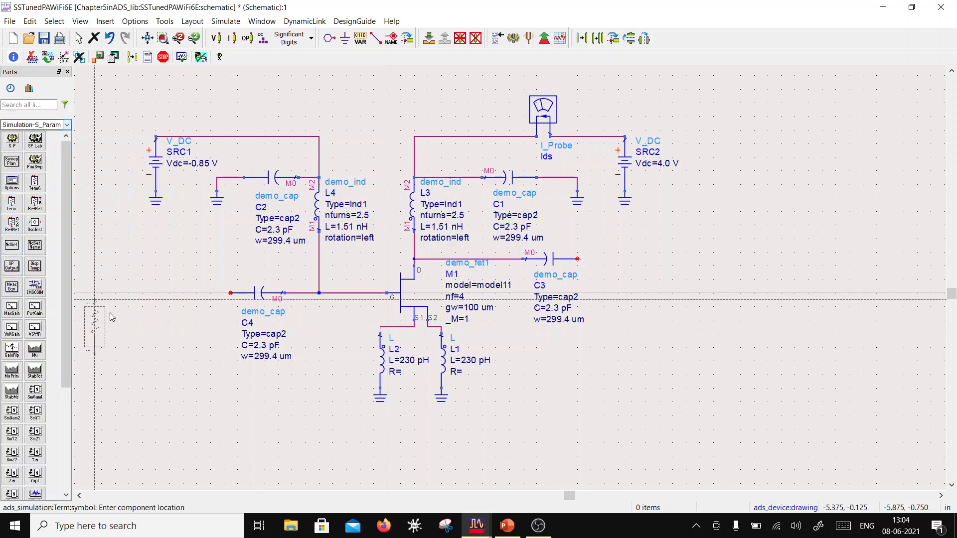
left_click(156, 294)
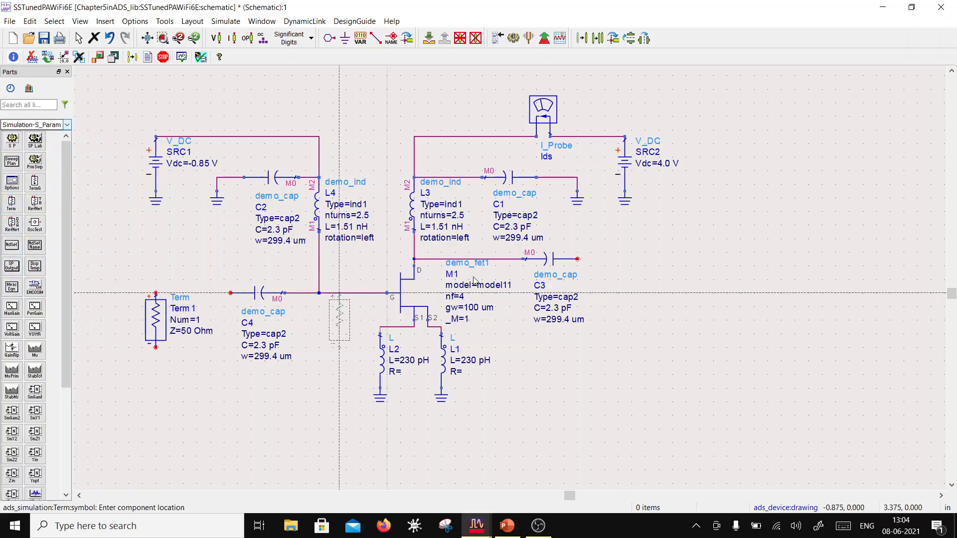
left_click(632, 259)
key("Escape")
Attach a ground symbol to the negative end of each Term
left_click(345, 39)
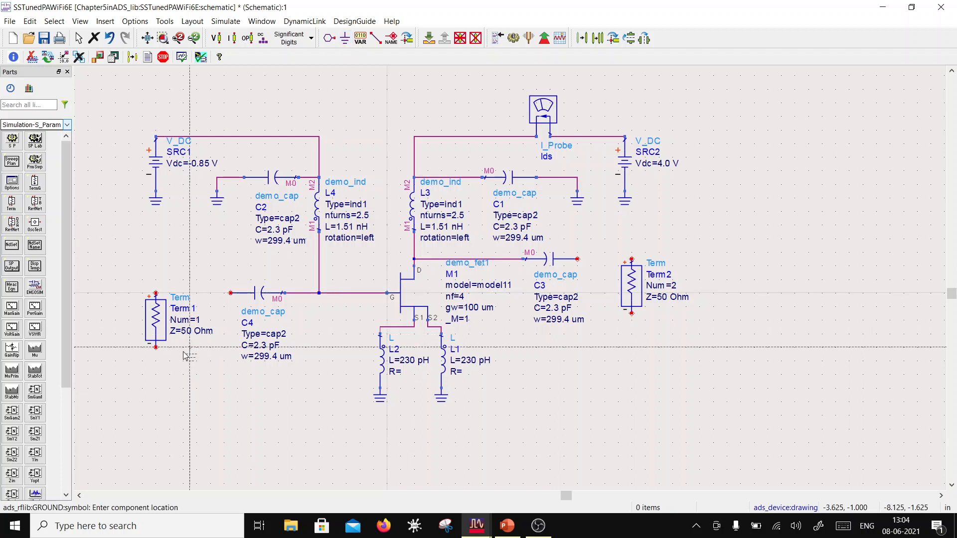
left_click(156, 348)
left_click(632, 315)
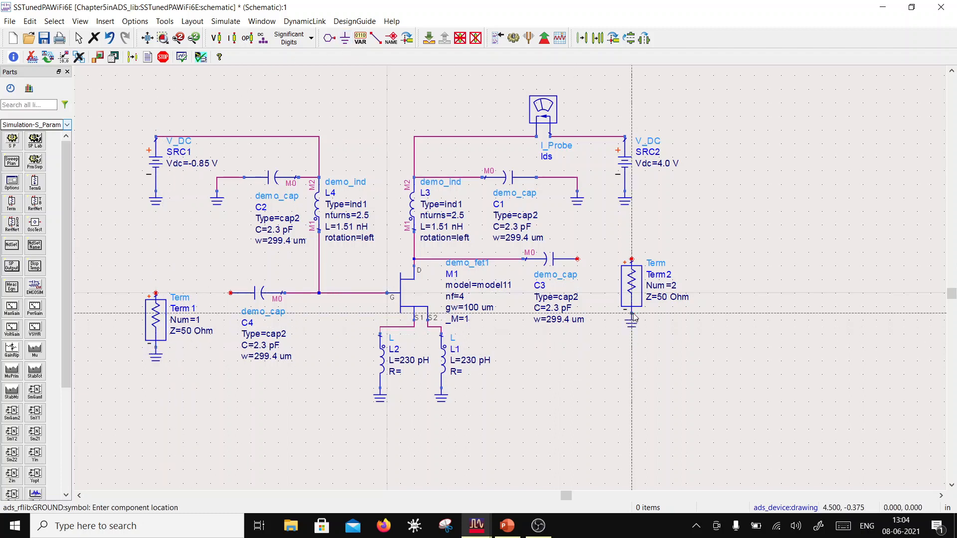
Wire the free ends of the drain and gate coupling capacitors to the positive ends of Term2 and Term1 respectively
left_click(376, 39)
left_click(577, 259)
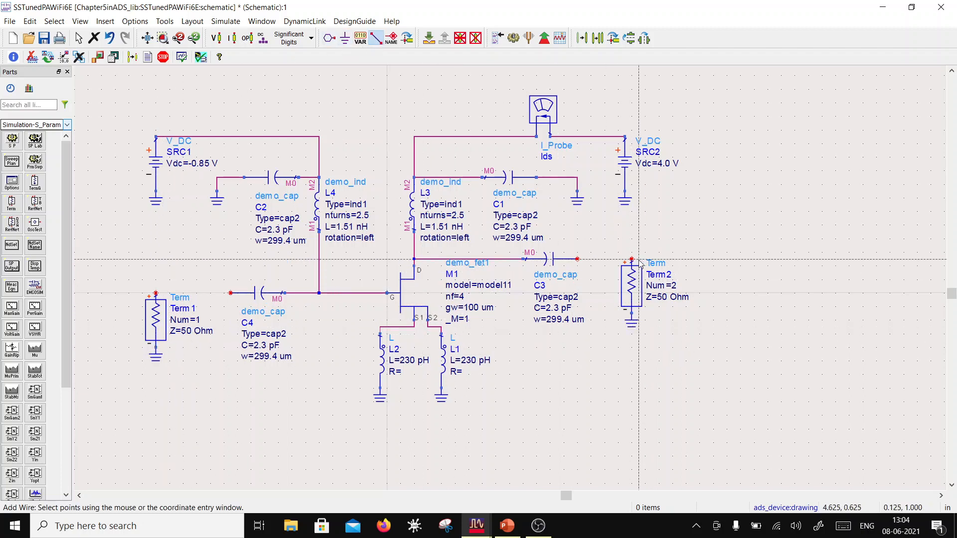
left_click(632, 260)
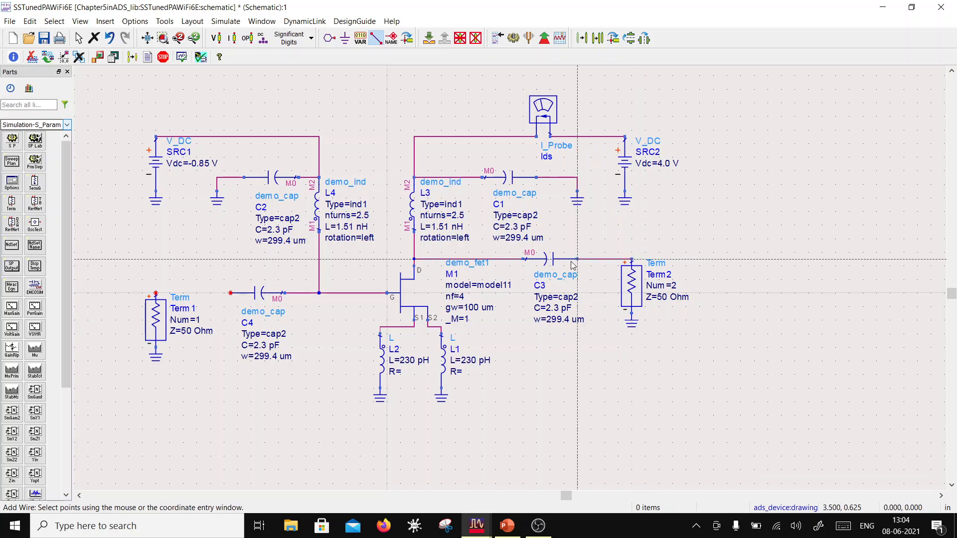
left_click(231, 293)
left_click(156, 293)
key("Escape")
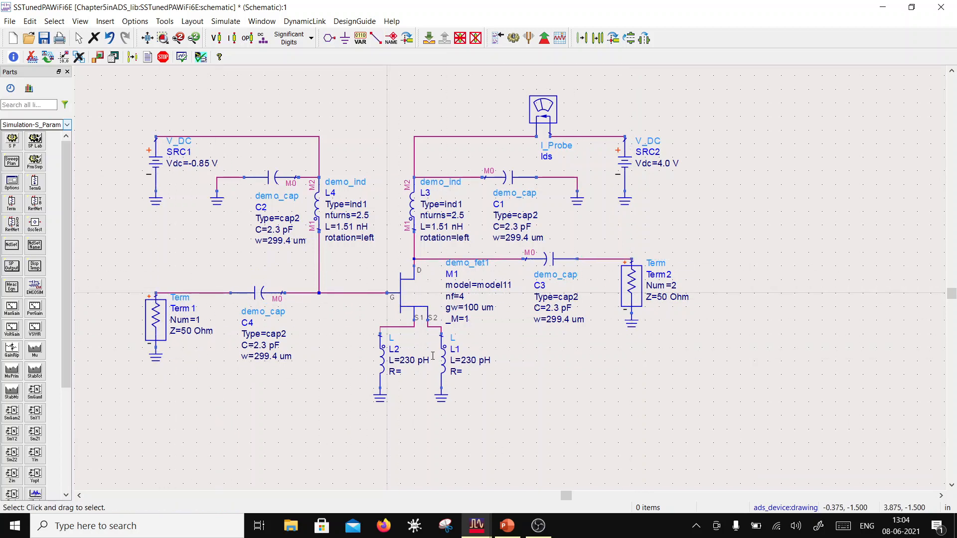
Place the DemoKit_Non_Linear technology include component in the empty area beside the drain supply
scroll(532, 331, "down", 1)
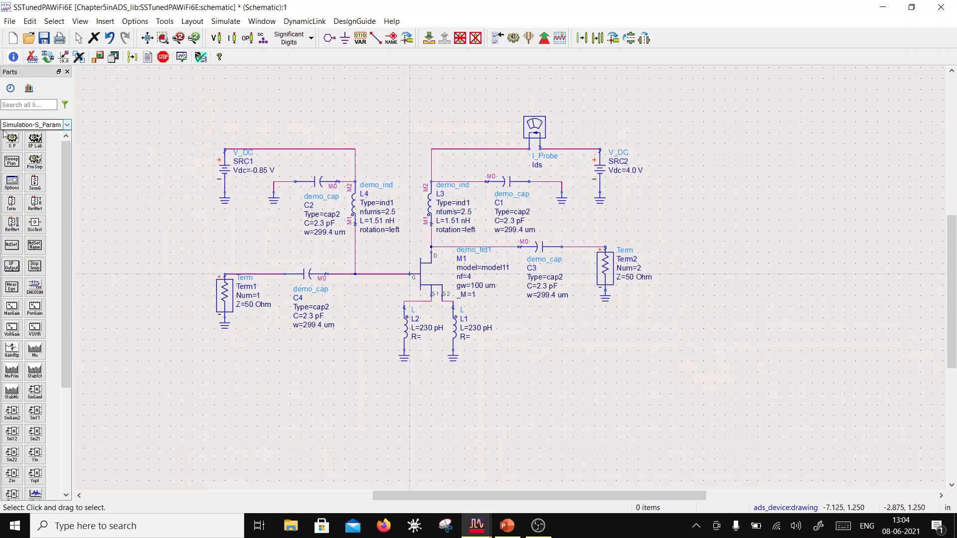
left_click(66, 125)
scroll(45, 183, "up", 2)
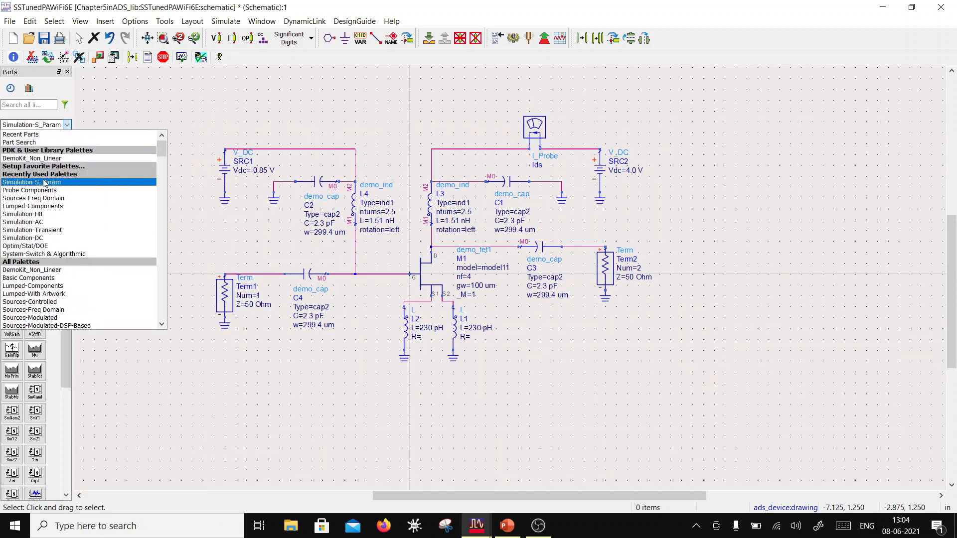
left_click(30, 158)
left_click(11, 140)
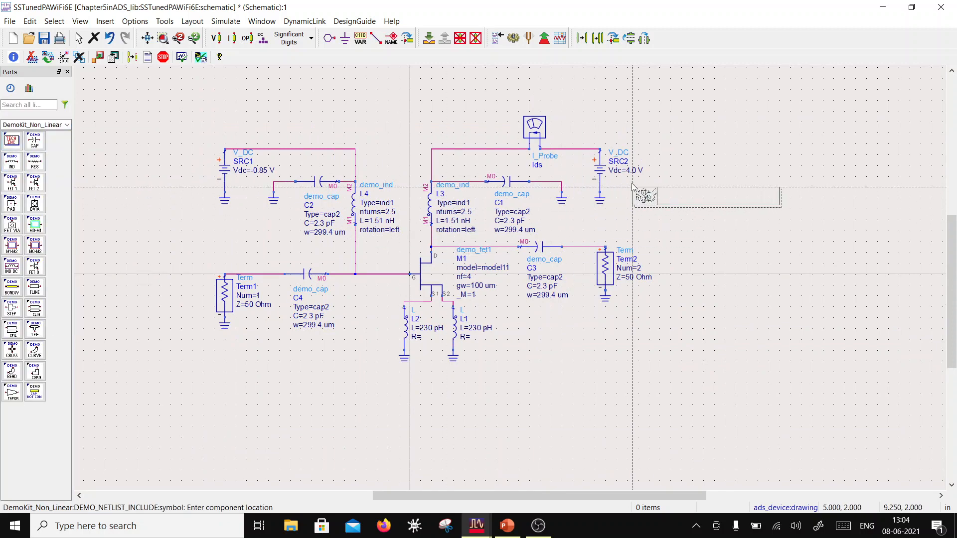
left_click(667, 172)
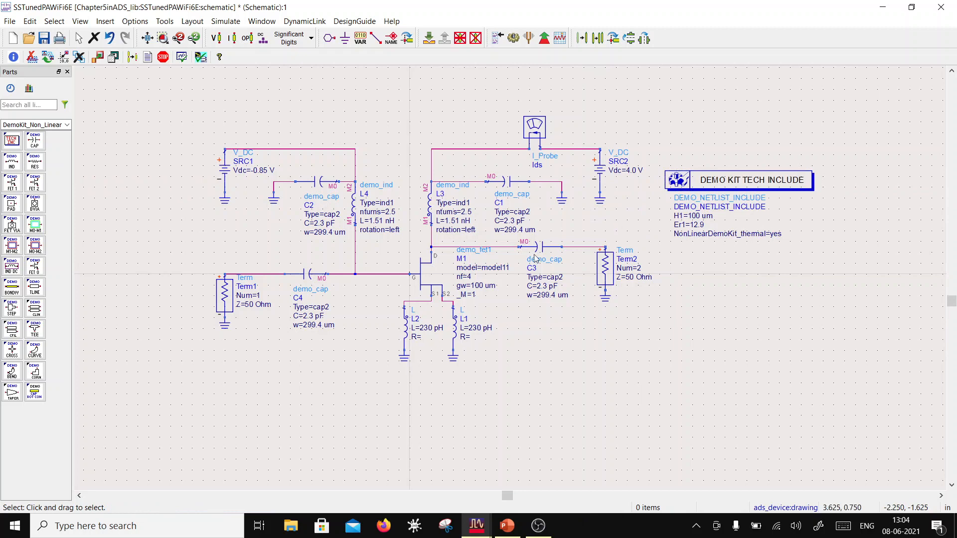
Place an S-parameter simulation controller below the Demo Kit technology include
left_click(68, 125)
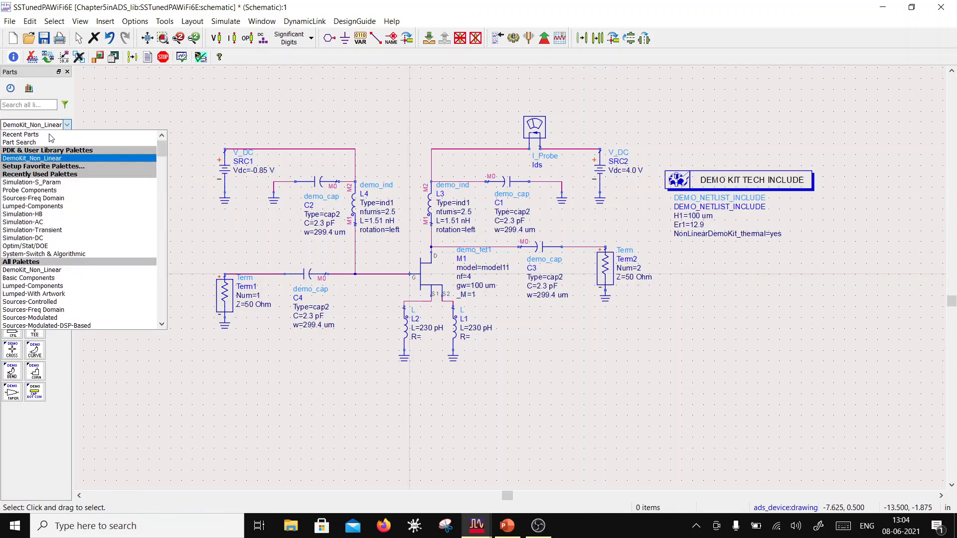
left_click(39, 183)
left_click(12, 140)
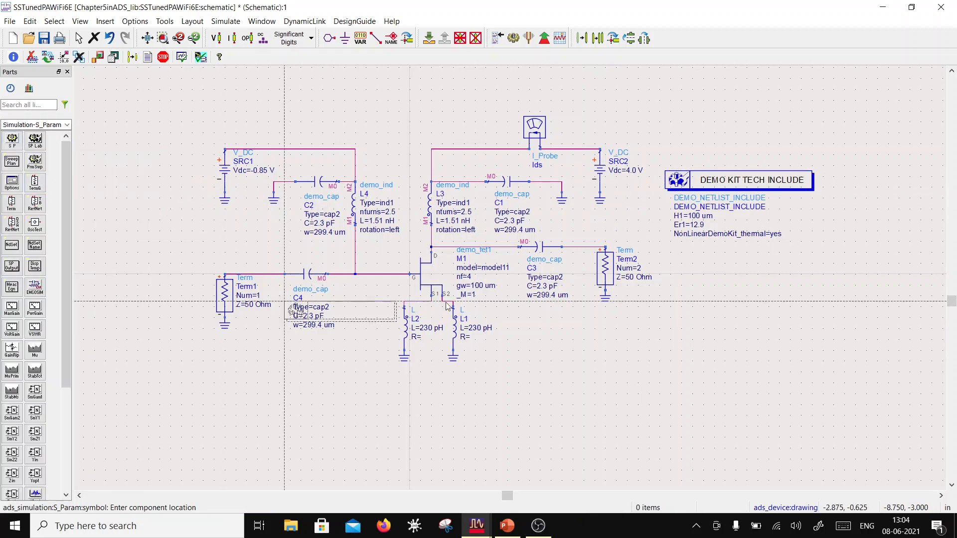
left_click(668, 261)
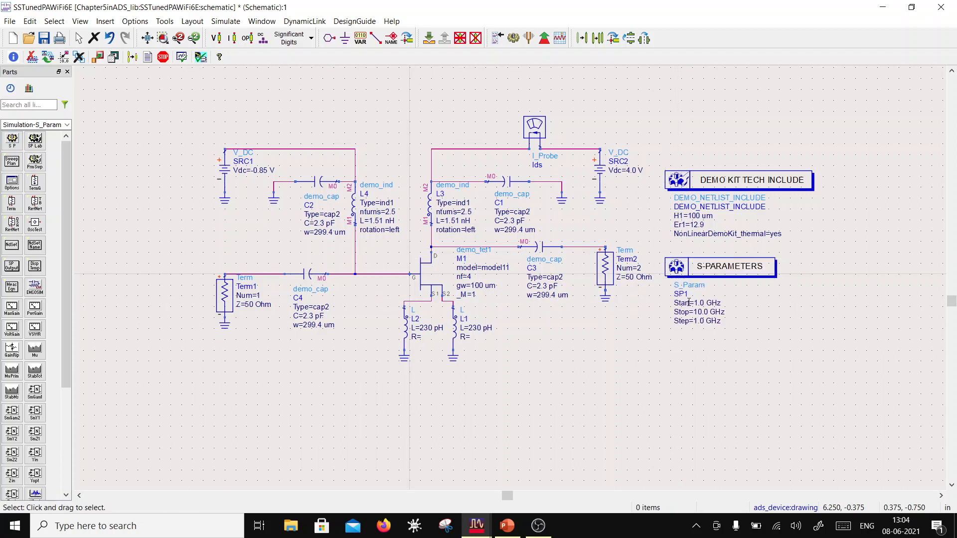
Set the S-parameter sweep to run from 5.85 GHz to 7.15 GHz in 0.1 GHz steps and save the schematic
double_click(719, 269)
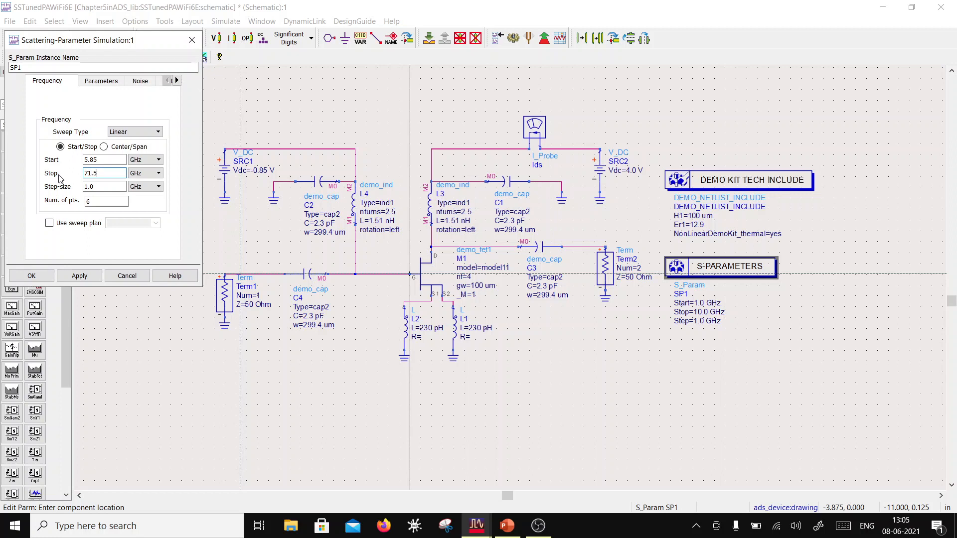
left_click(90, 174)
left_click(32, 276)
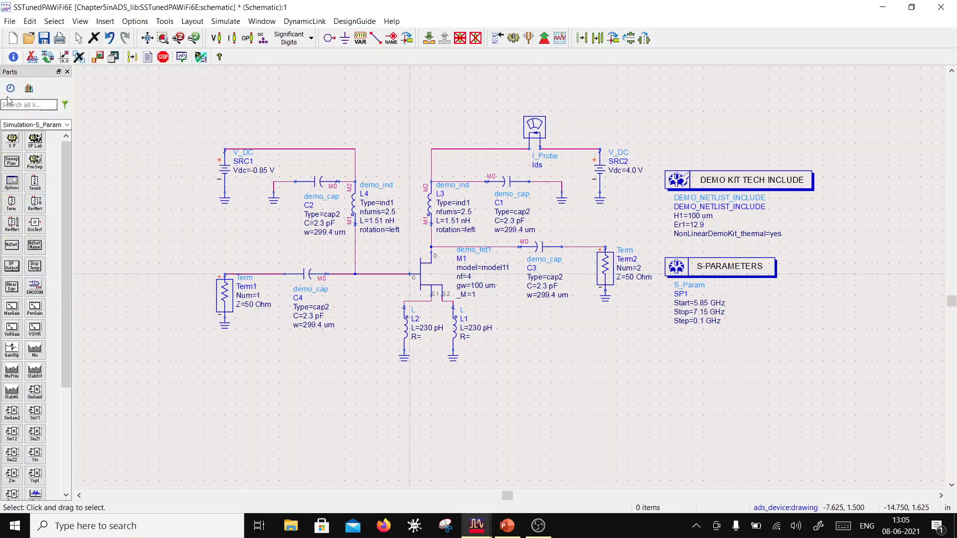
left_click(43, 39)
Place load and source stability circle measurements, L_StabCircle and S_StabCircle, below the S-parameter controller and save the schematic
left_click(67, 125)
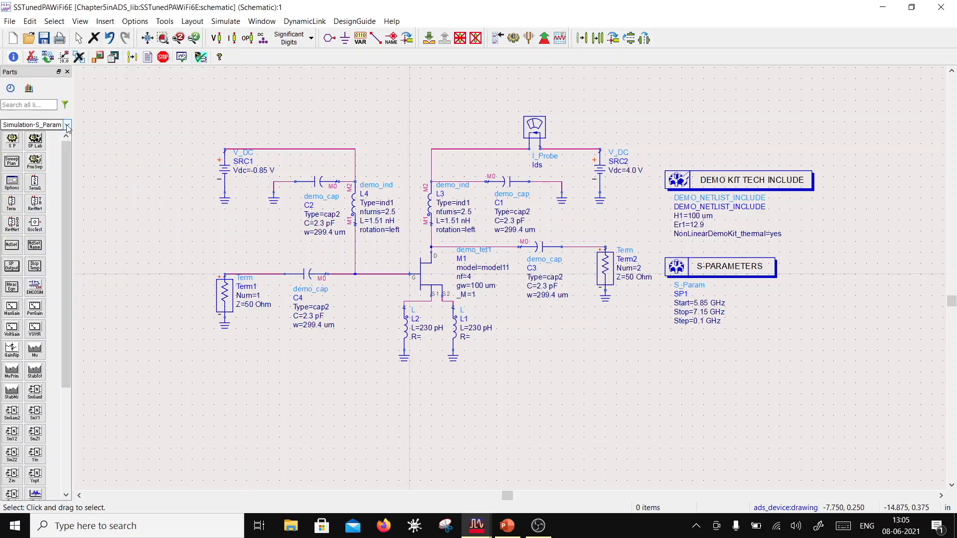
left_click(68, 126)
scroll(15, 448, "down", 3)
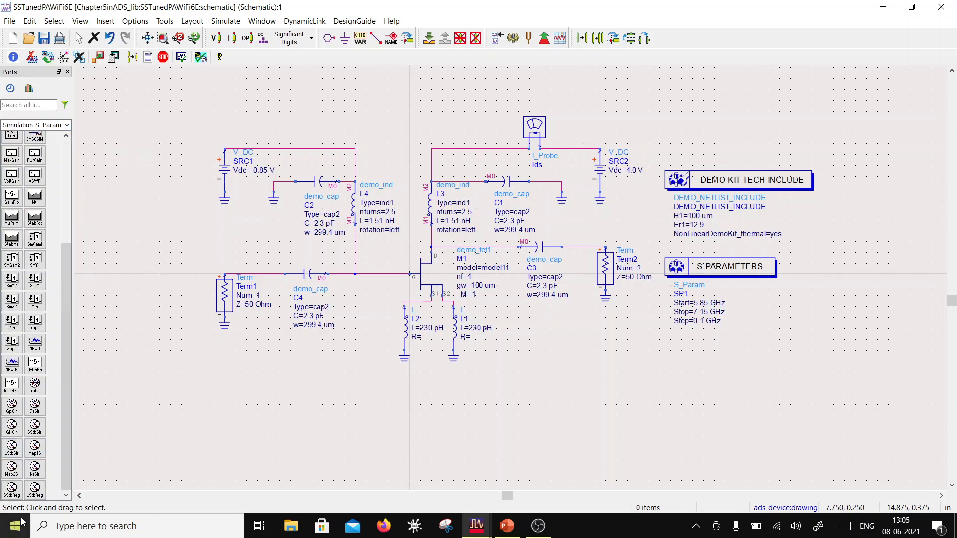
left_click(12, 448)
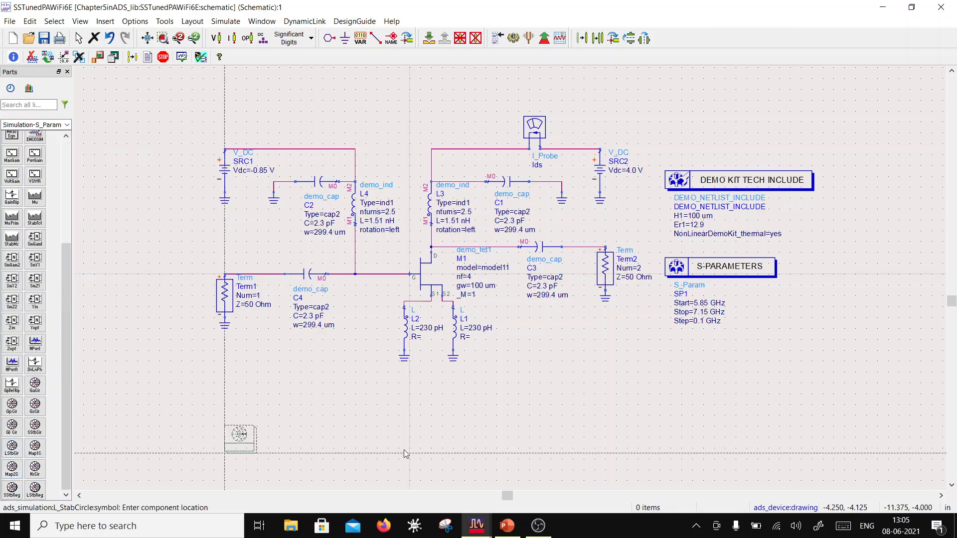
left_click(669, 371)
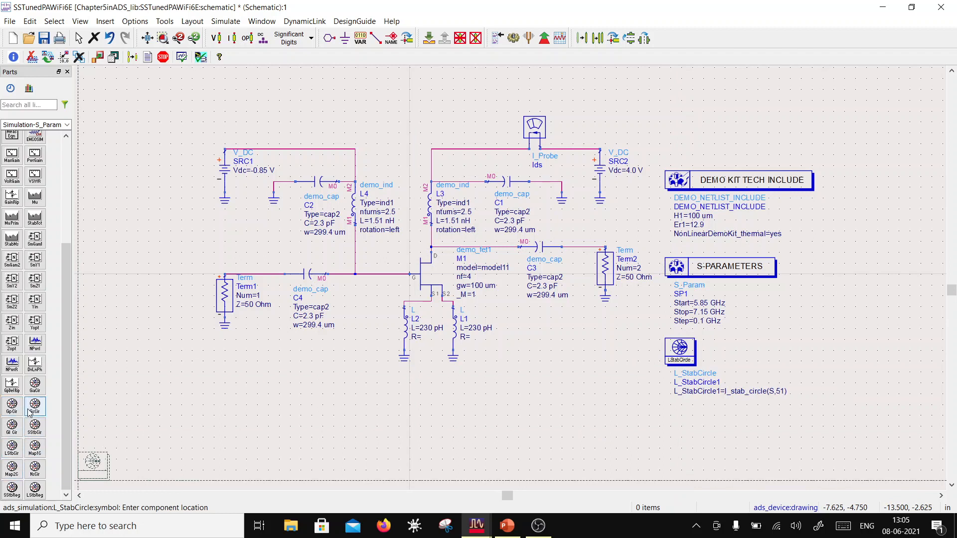
left_click(35, 427)
left_click(669, 436)
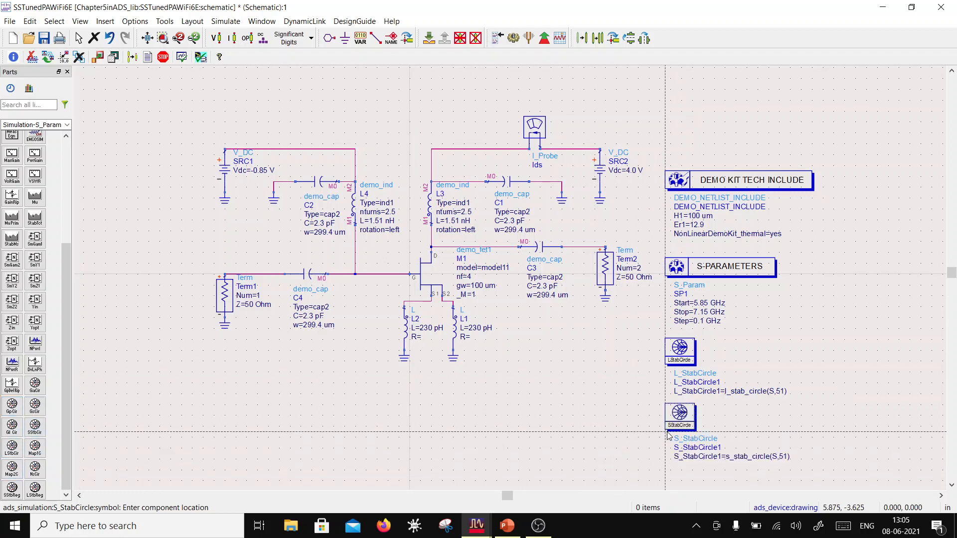
key("Escape")
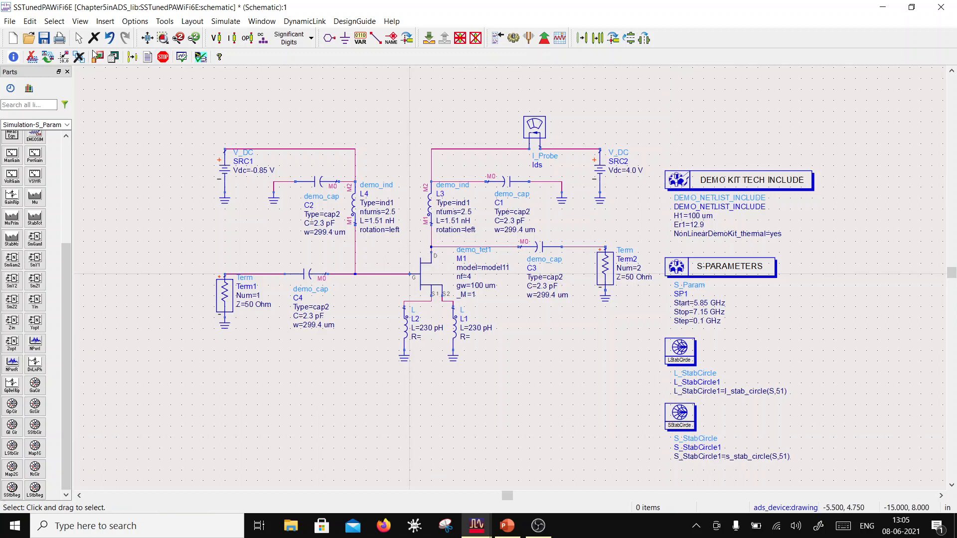
left_click(45, 38)
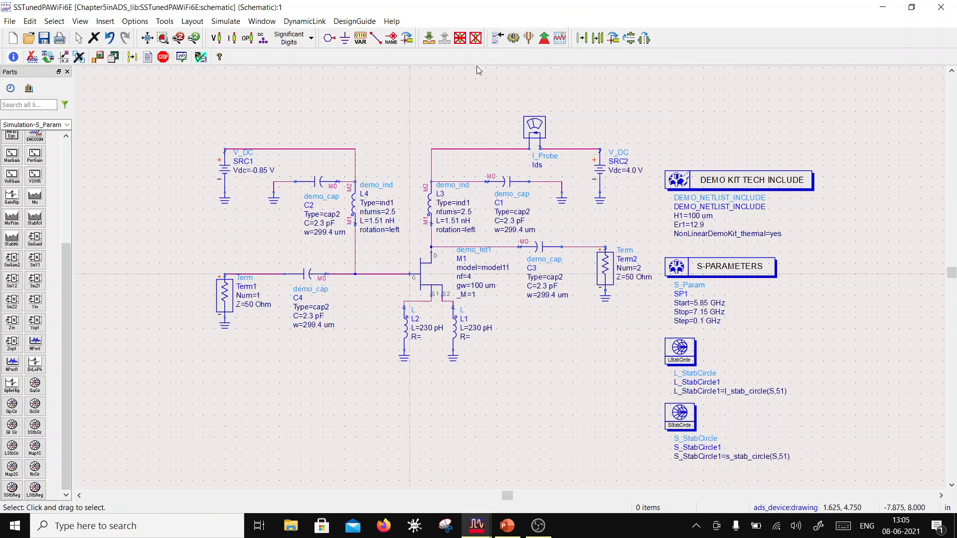
Simulate the schematic and plot S(1,1) and S(2,2) on a Smith chart in the data display
left_click(512, 39)
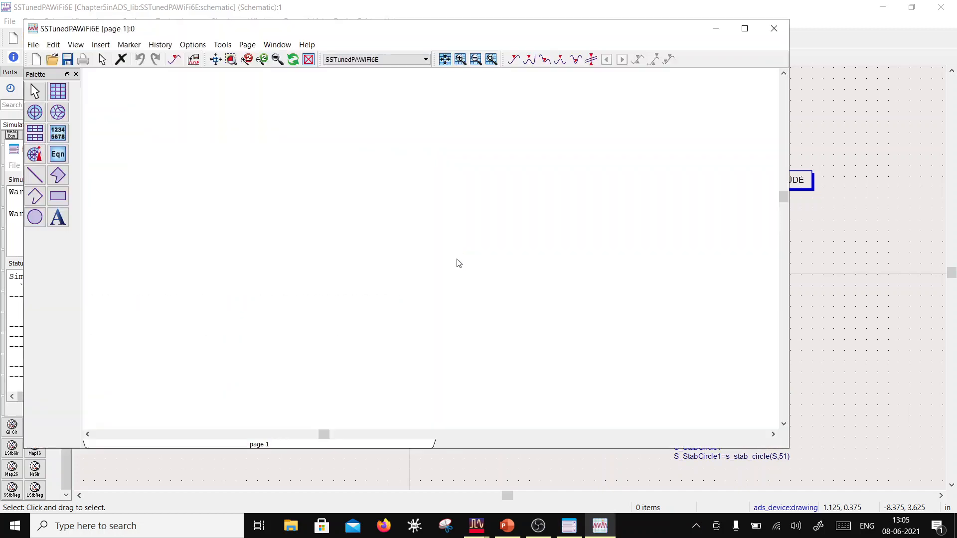
left_click(58, 113)
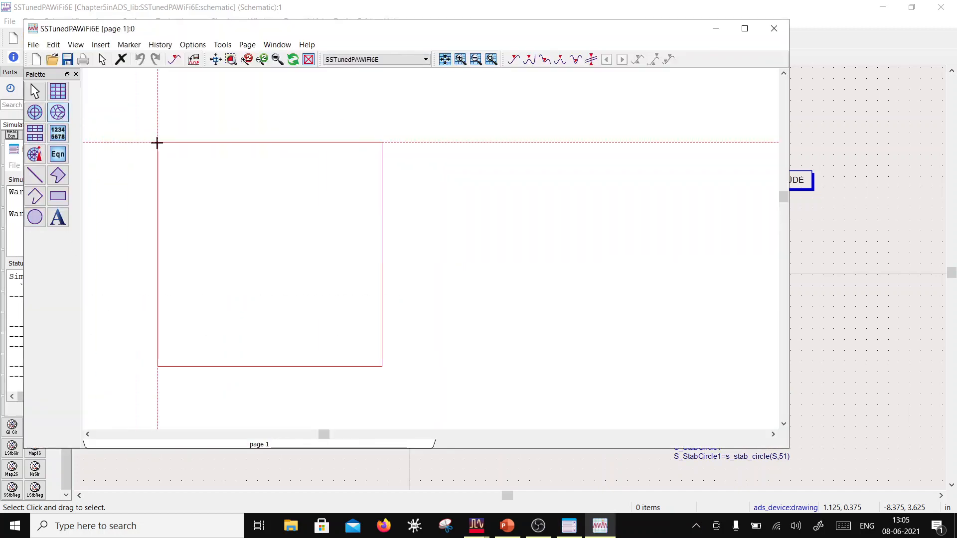
left_click(156, 144)
left_click(312, 283)
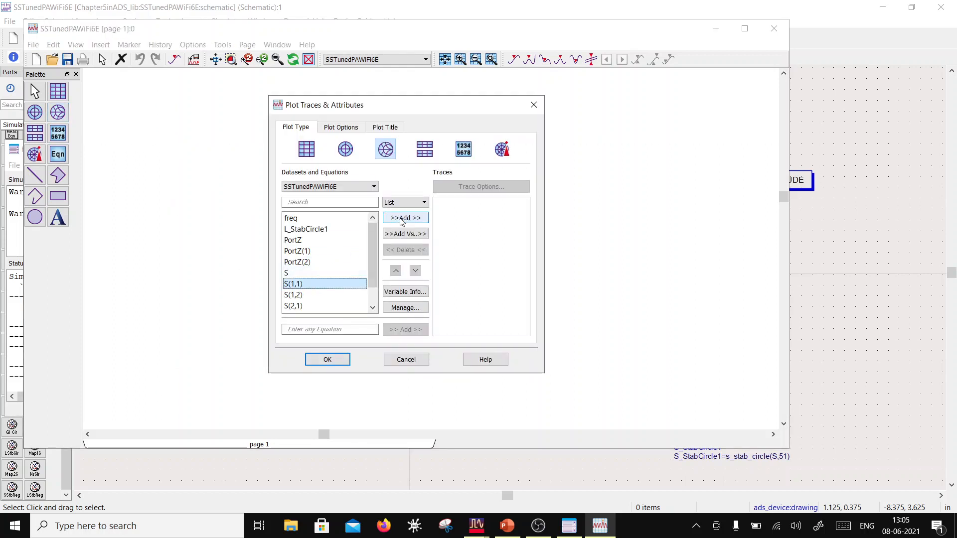
double_click(311, 284)
scroll(311, 289, "down", 1)
left_click(309, 294)
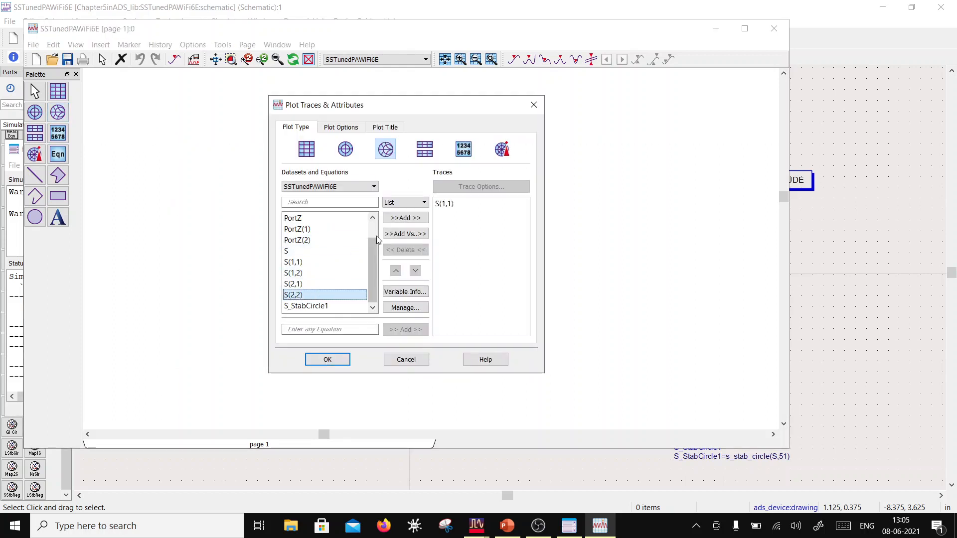
left_click(400, 219)
left_click(325, 360)
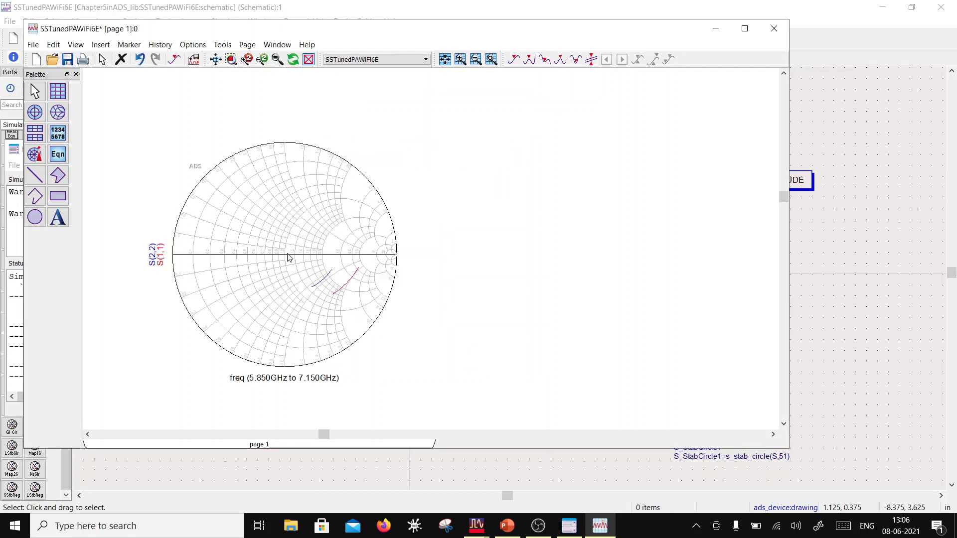
Add the L_StabCircle1 and S_StabCircle1 traces to the Smith chart
double_click(199, 209)
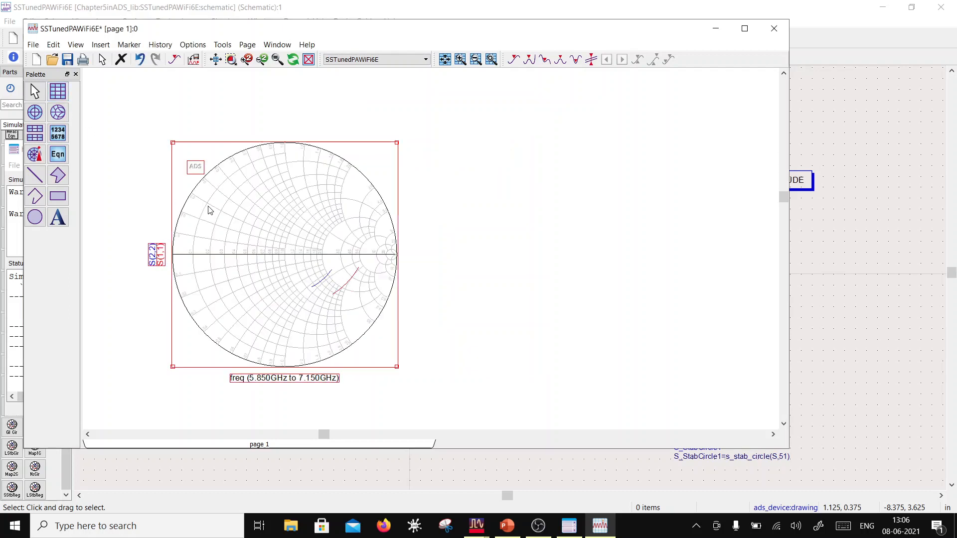
left_click(324, 230)
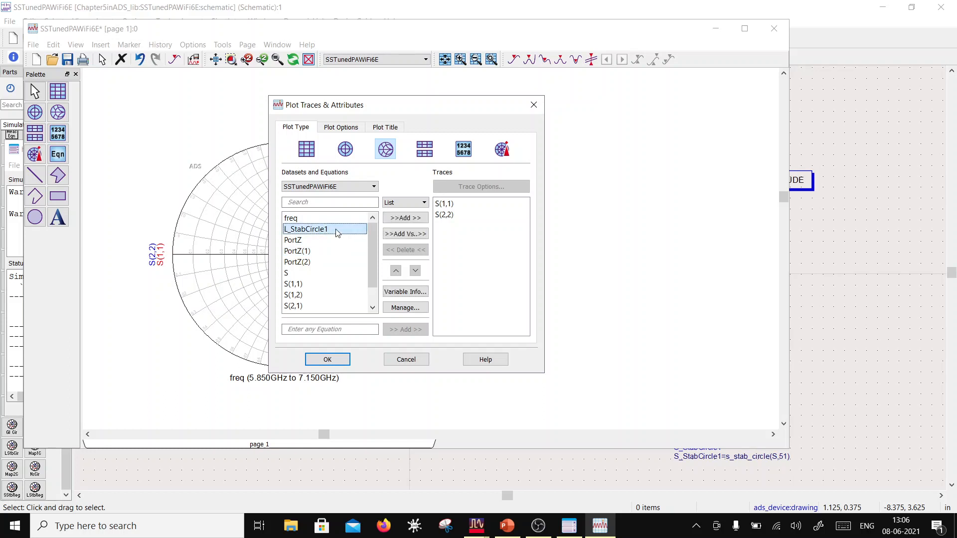
left_click(405, 217)
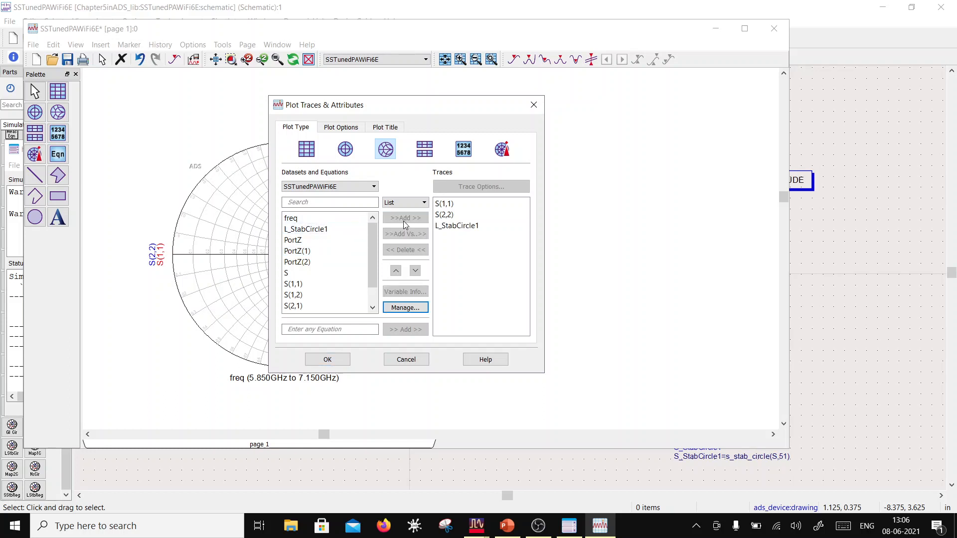
scroll(307, 299, "down", 1)
left_click(306, 306)
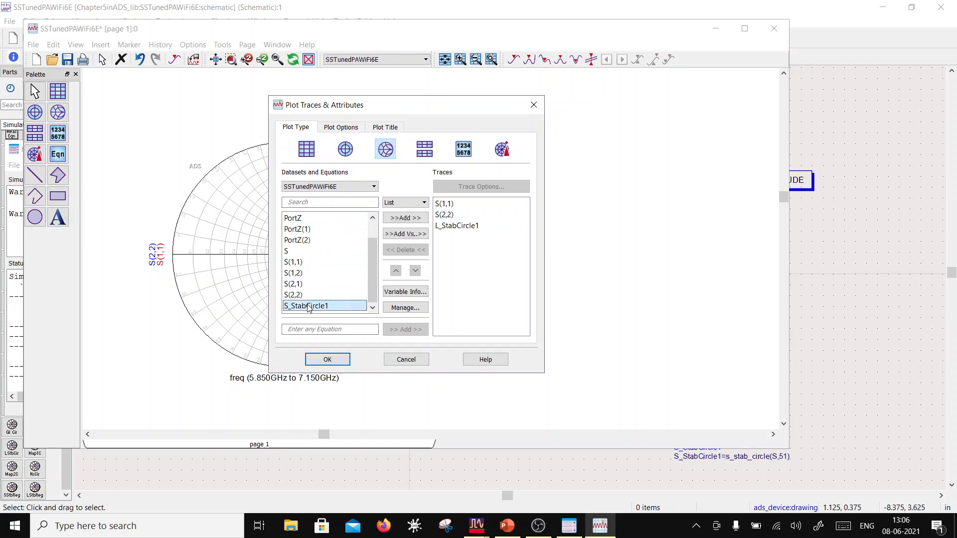
left_click(398, 218)
left_click(346, 357)
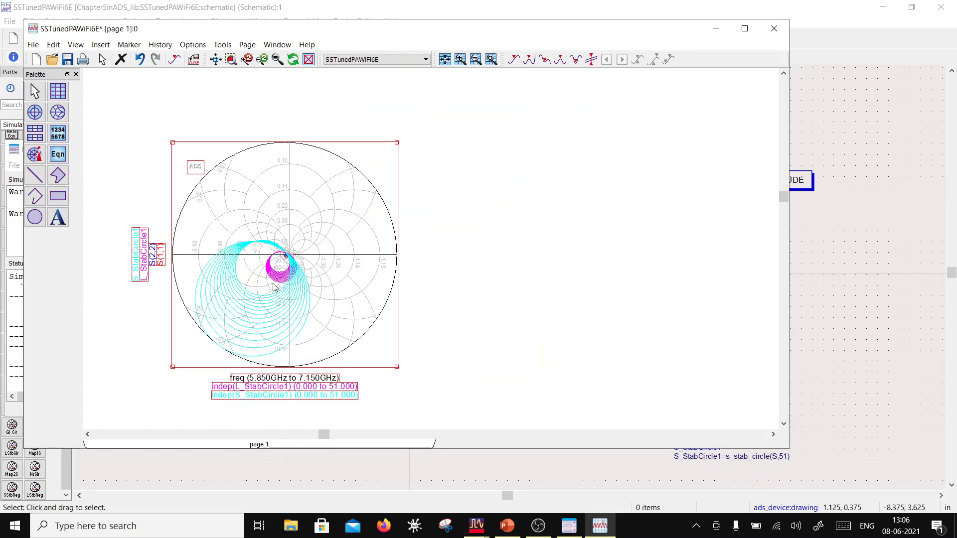
Try to turn off automatic scaling of the Smith chart
double_click(333, 254)
left_click(327, 131)
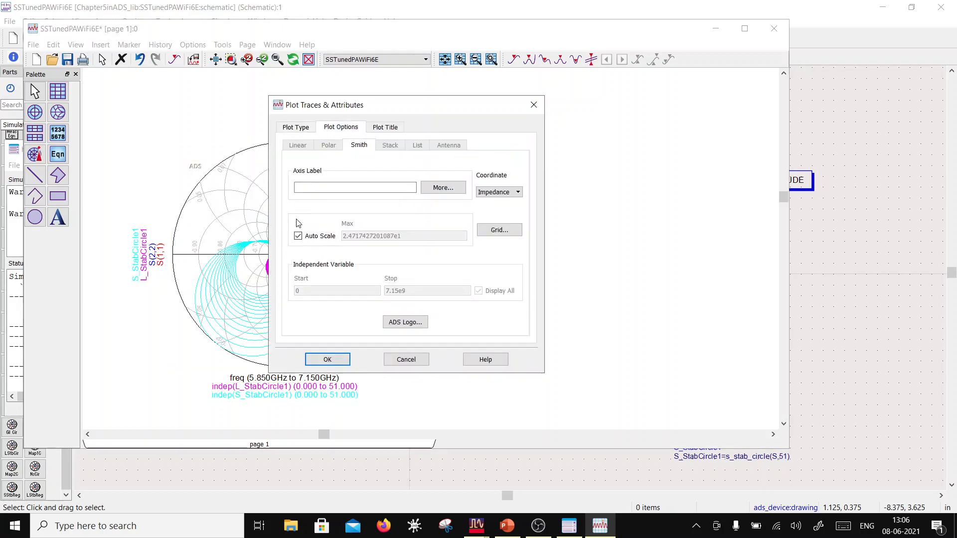
left_click(299, 236)
left_click(327, 360)
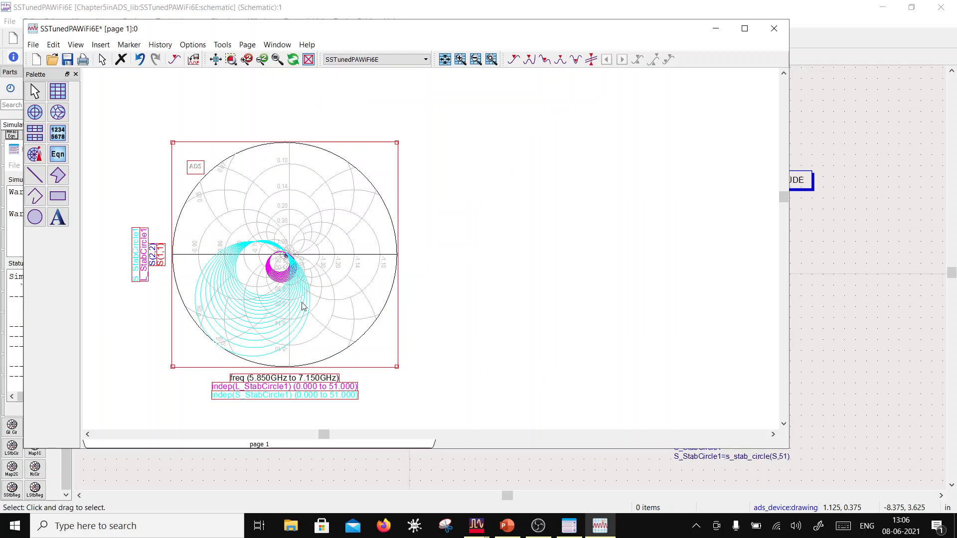
Turn off the Smith chart's auto scale with its maximum set to 1, and return to the schematic window
double_click(335, 251)
left_click(338, 129)
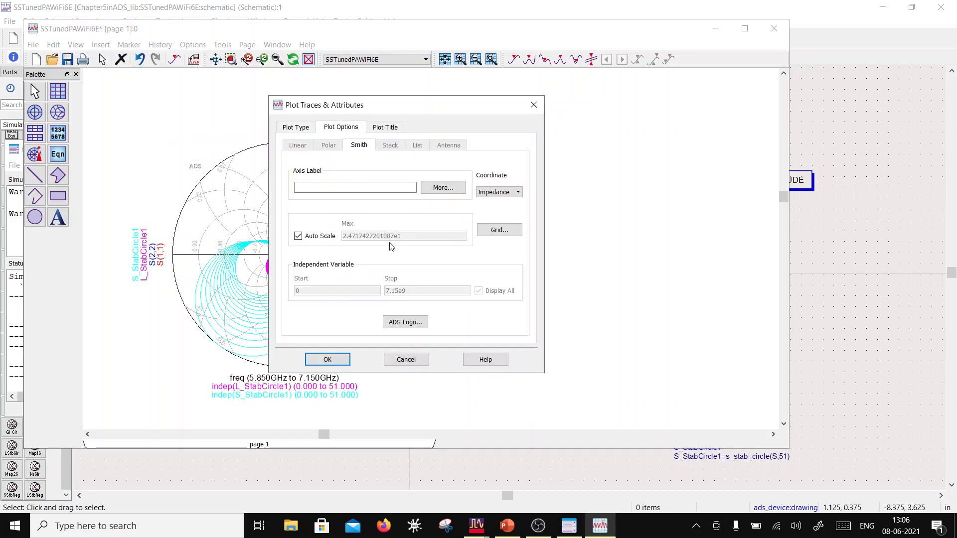
left_click(294, 238)
key("Tab")
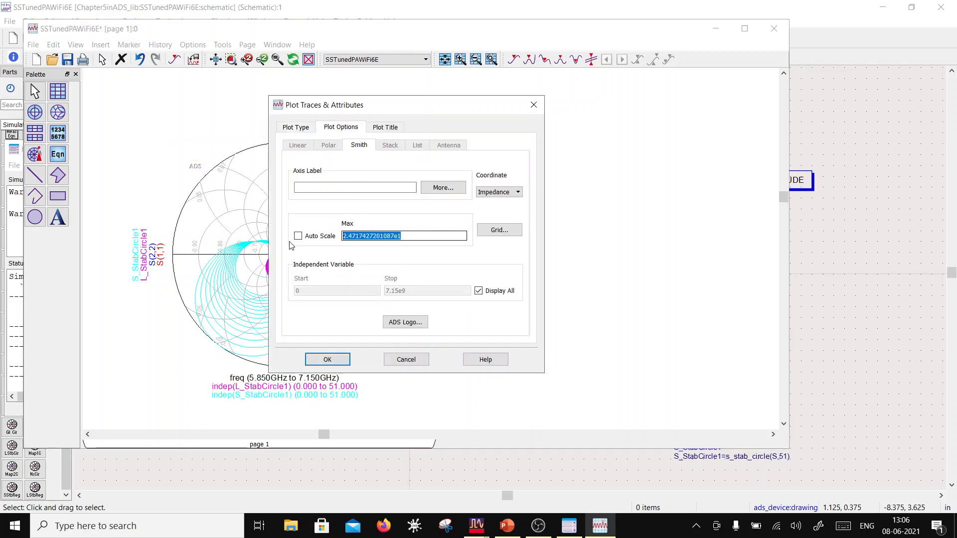
type("1")
left_click(327, 359)
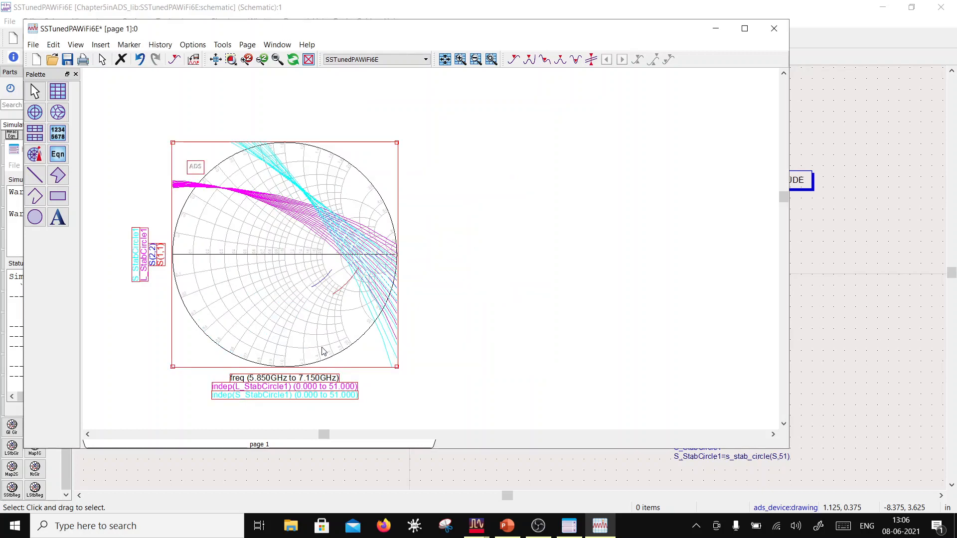
left_click(833, 270)
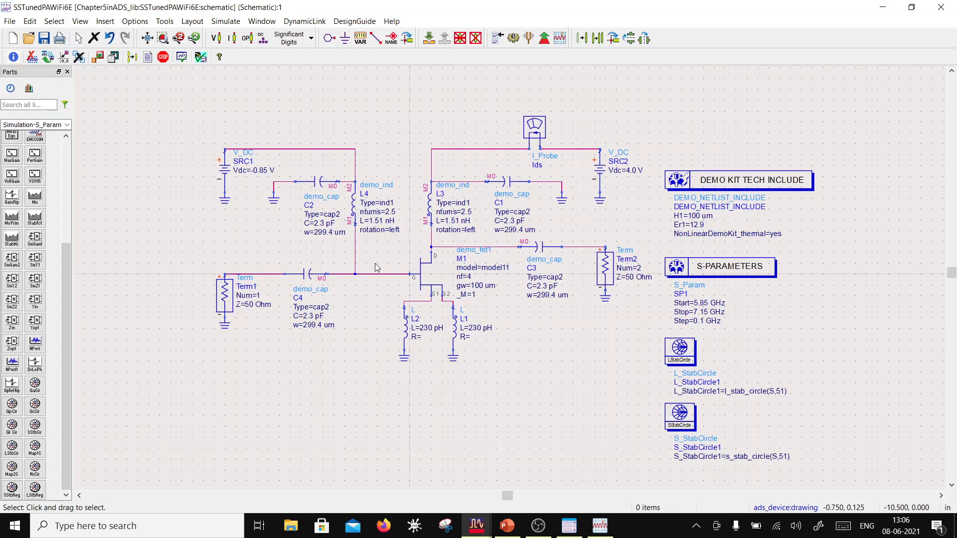
Set the source inductors L2 and L1 to 280 pH, rerun the simulation, and return to the schematic
double_click(426, 328)
type("8")
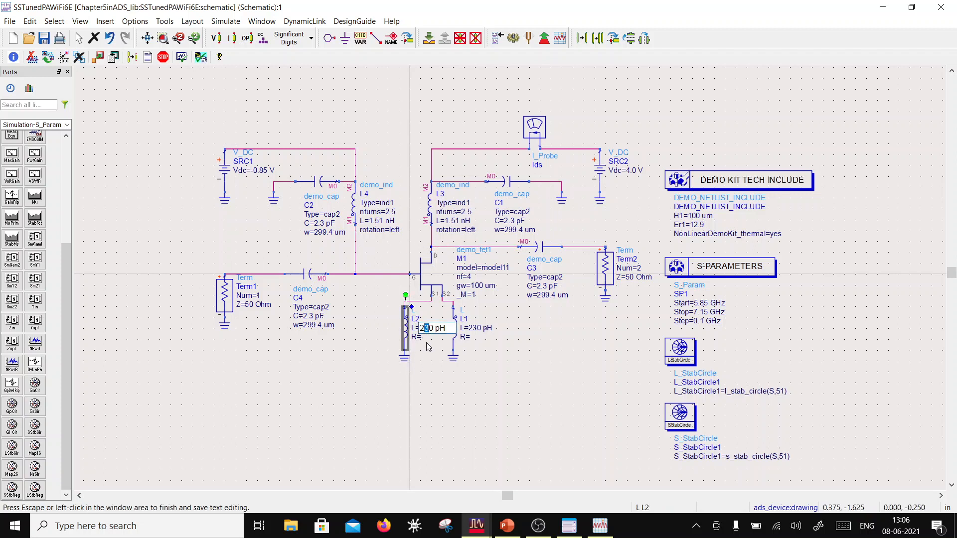
left_click(508, 368)
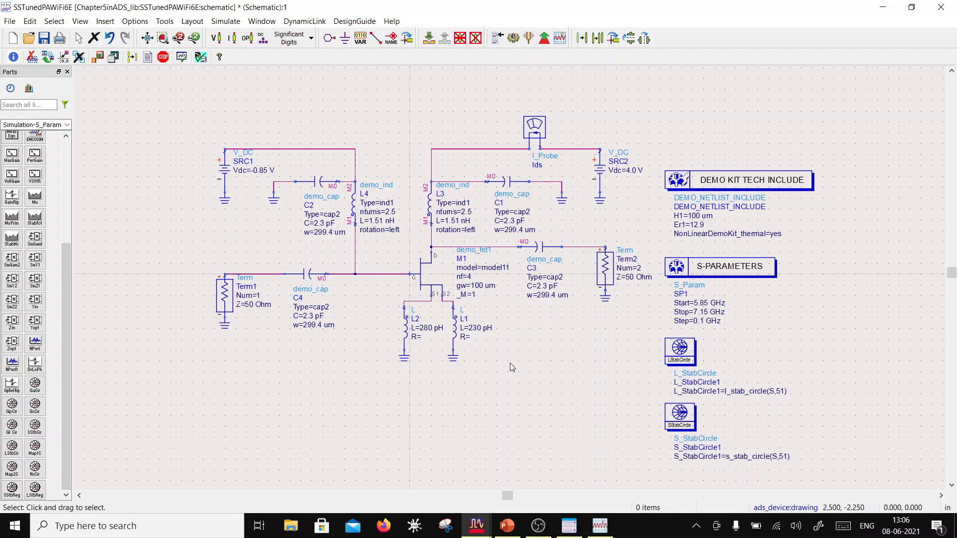
double_click(479, 329)
type("8")
left_click(496, 305)
left_click(513, 40)
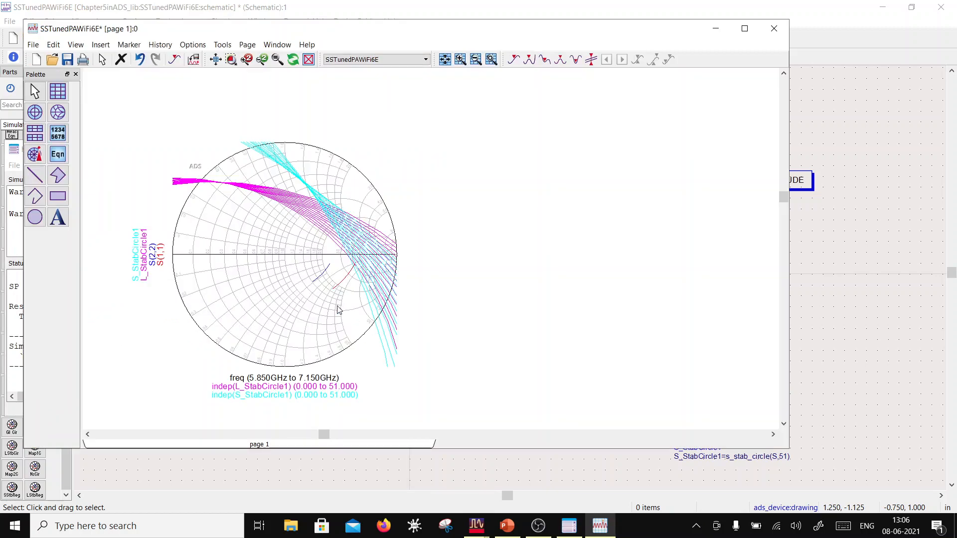
left_click(807, 286)
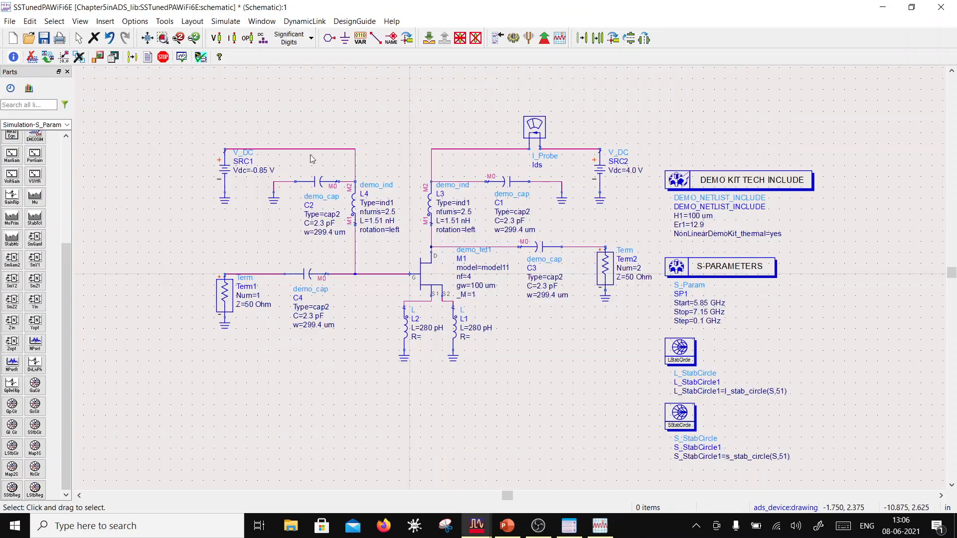
Move the gate bias network (SRC1, C2, L4 and grounds) up to make room between L4 and the gate line
left_click_drag(201, 114, 362, 248)
left_click(363, 248)
left_click_drag(352, 215, 350, 193)
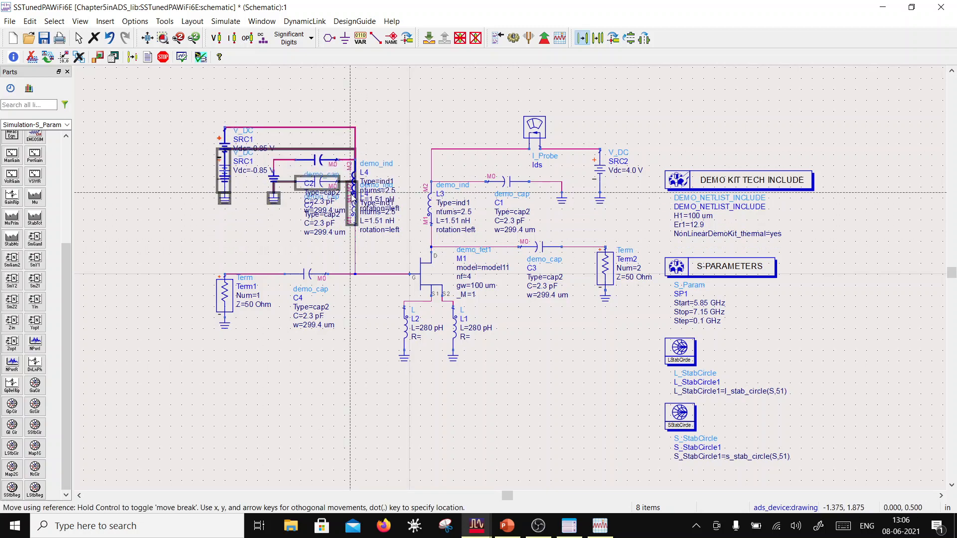
key("Escape")
key("Escape")
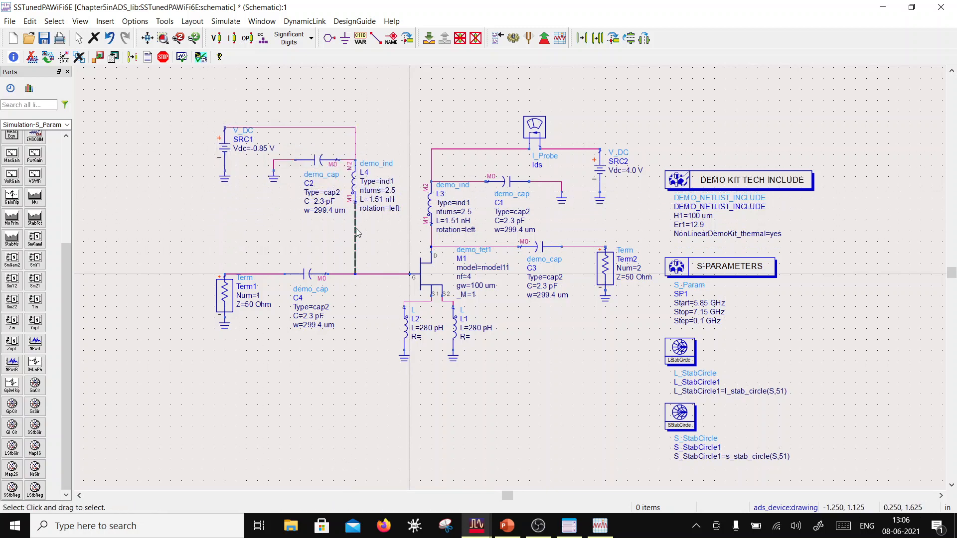
Place a demo_res resistor from the DemoKit_Non_Linear palette beside the circuit and rotate it to vertical
left_click(66, 124)
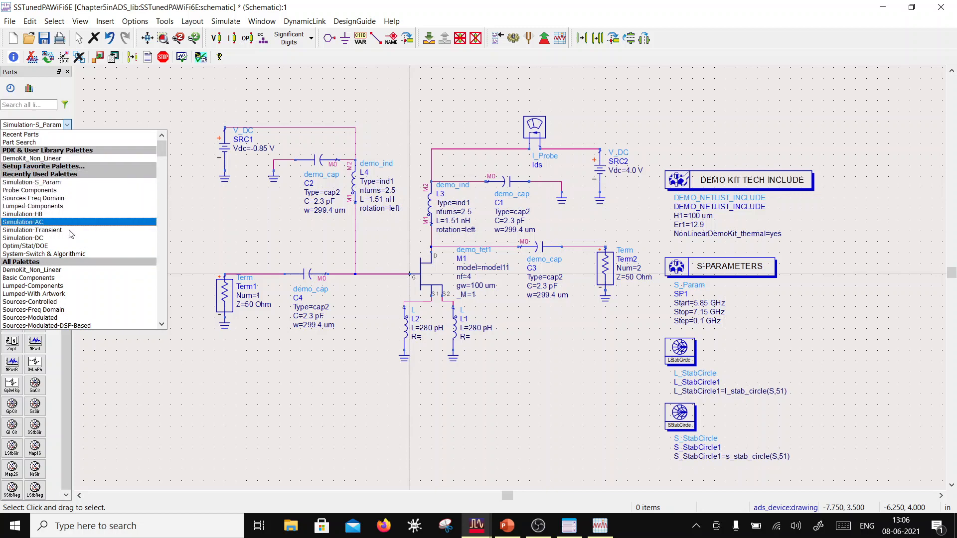
left_click(64, 158)
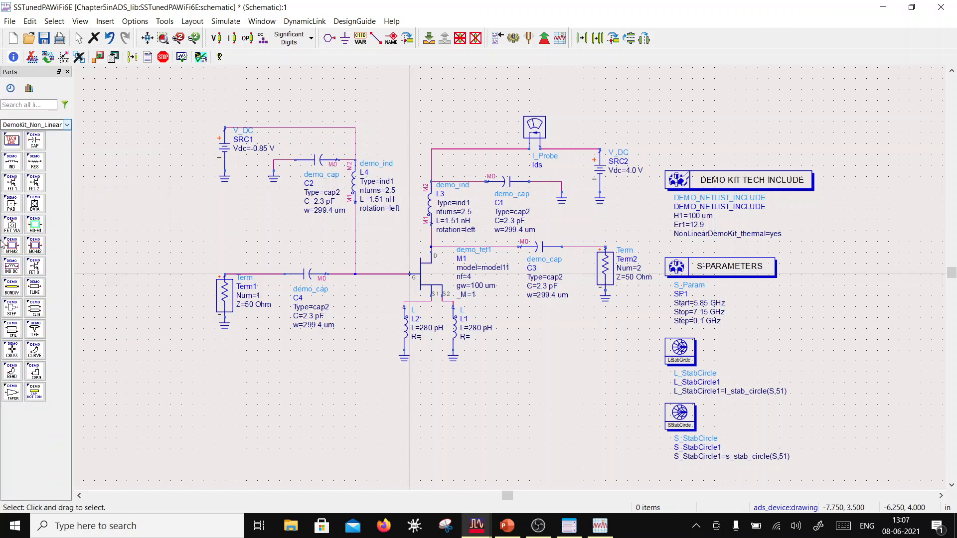
left_click(35, 162)
left_click(215, 219)
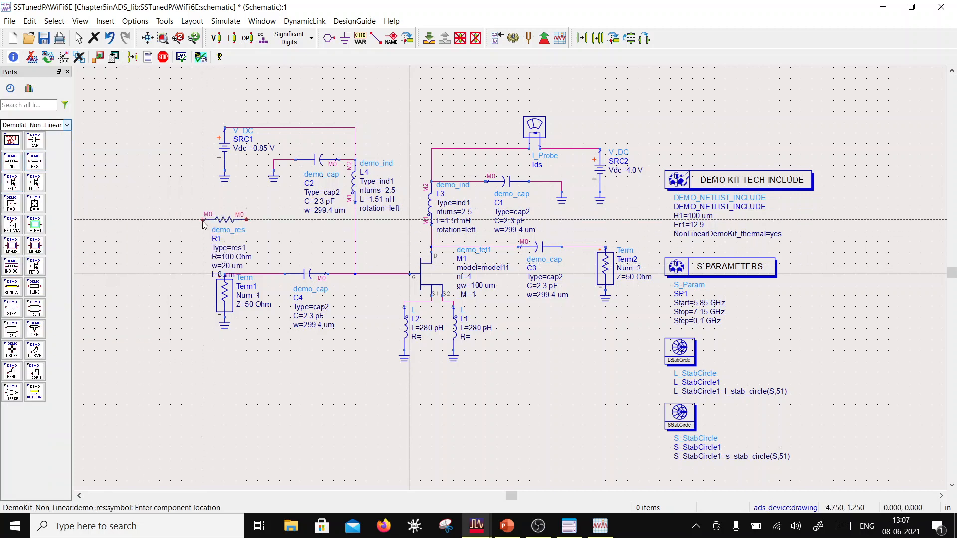
left_click(135, 201)
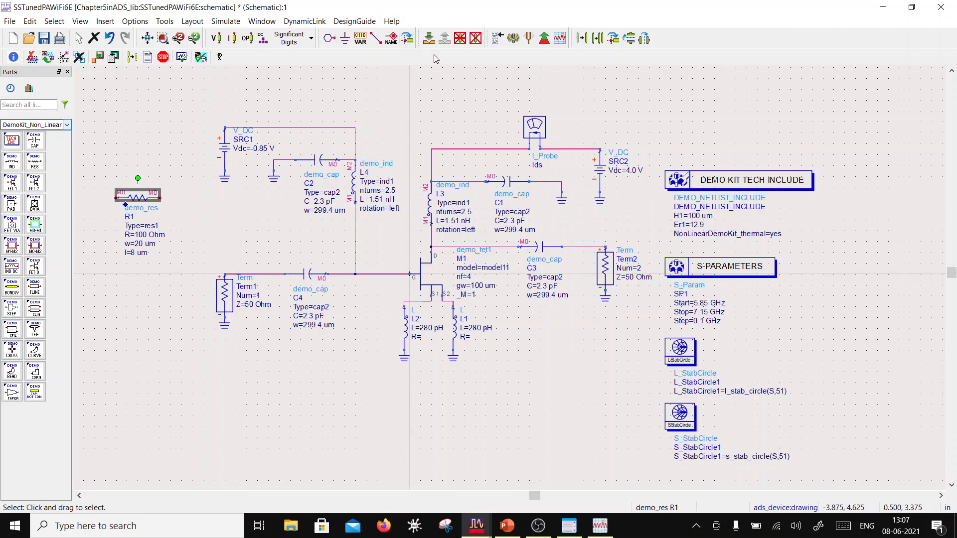
left_click(406, 39)
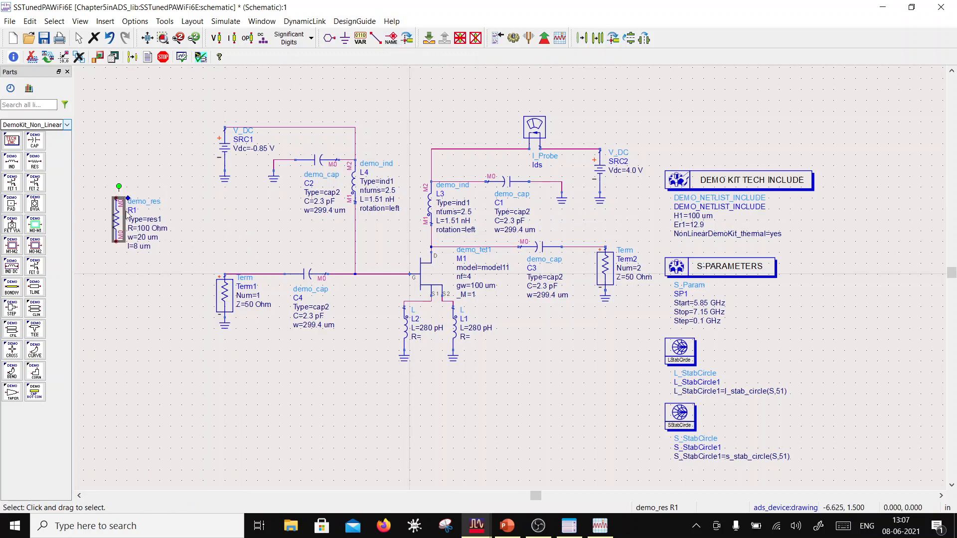
Insert resistor R1 in series between L4 and the gate line, deleting the wire that shorts across it
left_click_drag(124, 215, 358, 225)
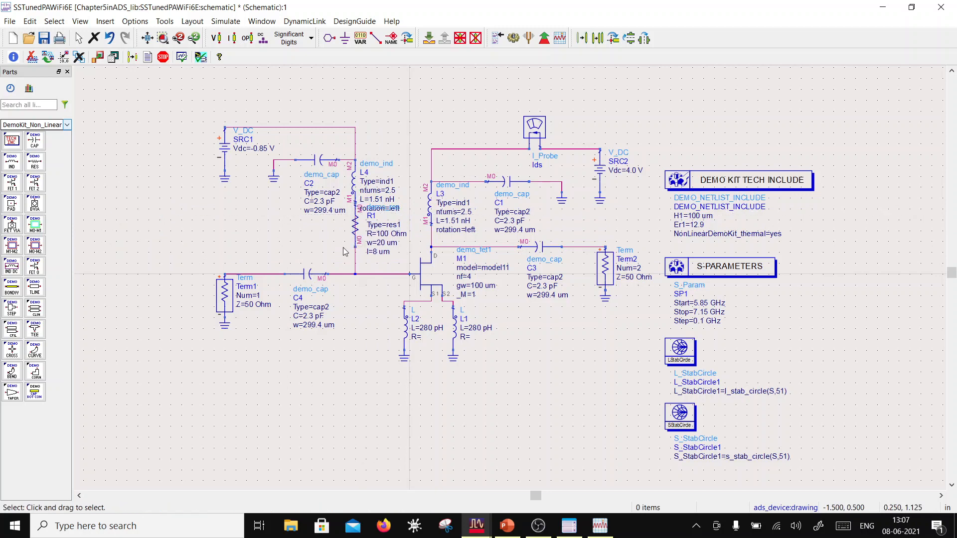
left_click(357, 235)
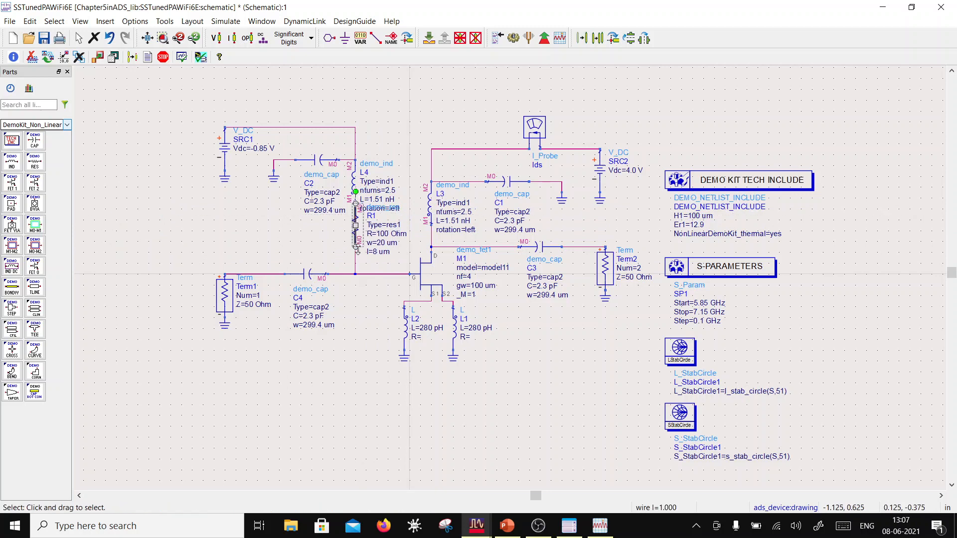
key("Delete")
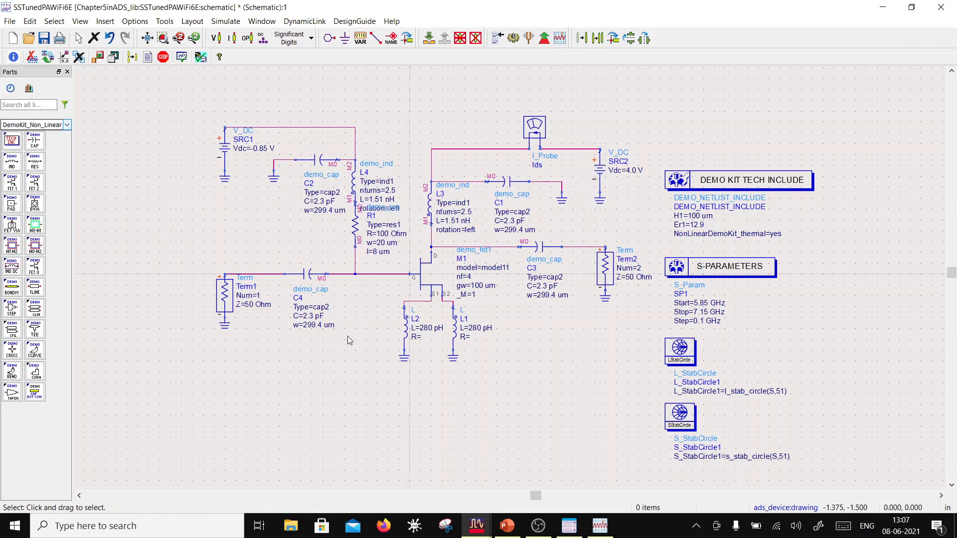
Save the schematic, simulate it with the series gate resistor, and return to the schematic
left_click(44, 38)
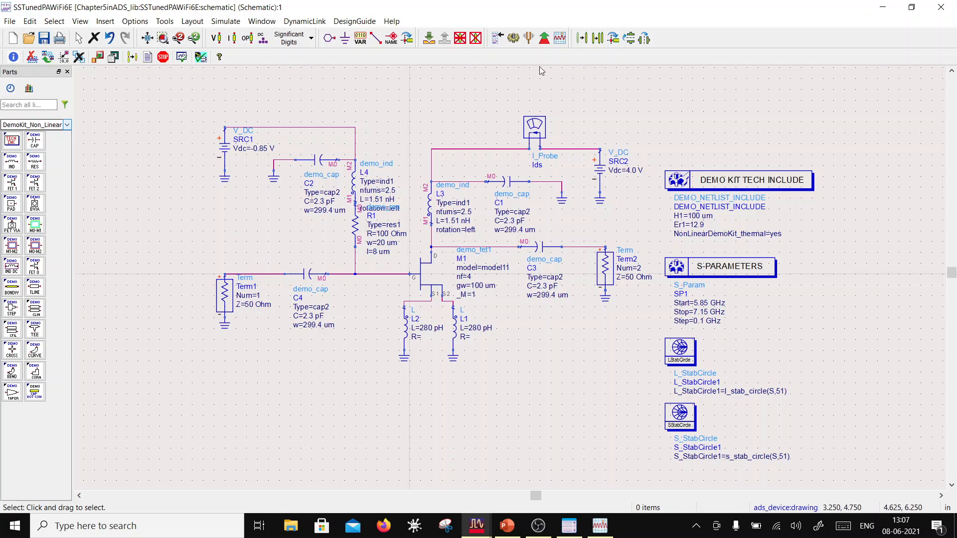
left_click(513, 38)
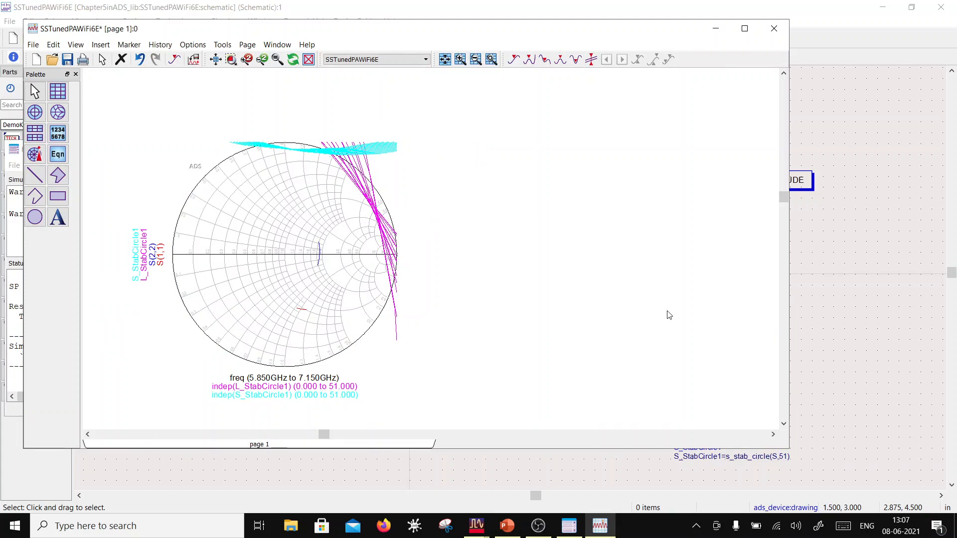
left_click(832, 272)
Set the source inductors L2 and L1 to 320 pH, rerun the simulation, and return to the schematic
scroll(448, 275, "up", 2)
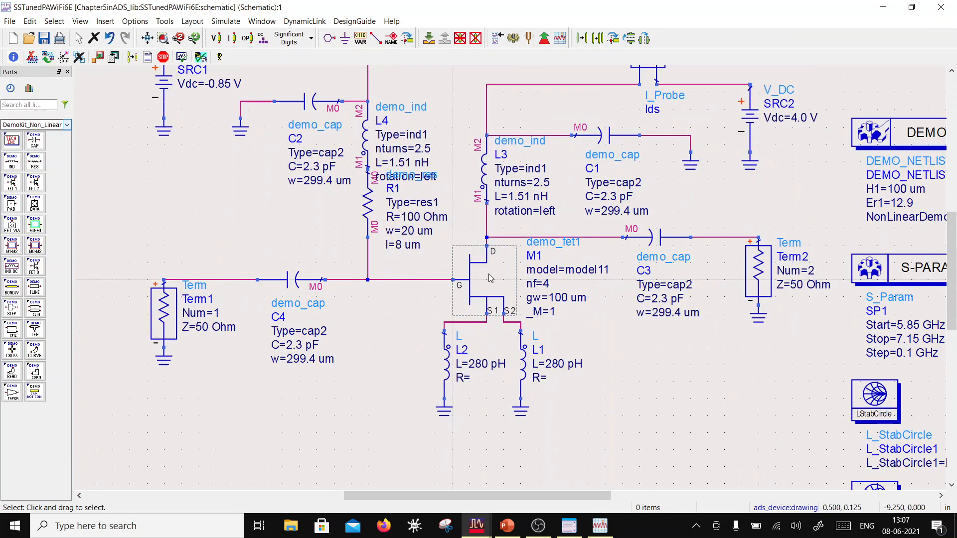
scroll(491, 278, "down", 3)
scroll(467, 304, "up", 1)
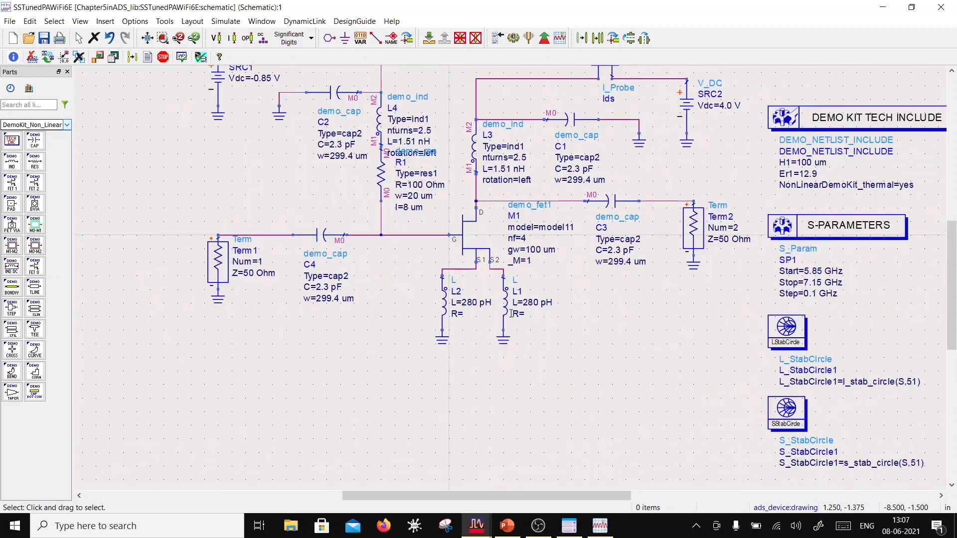
double_click(467, 304)
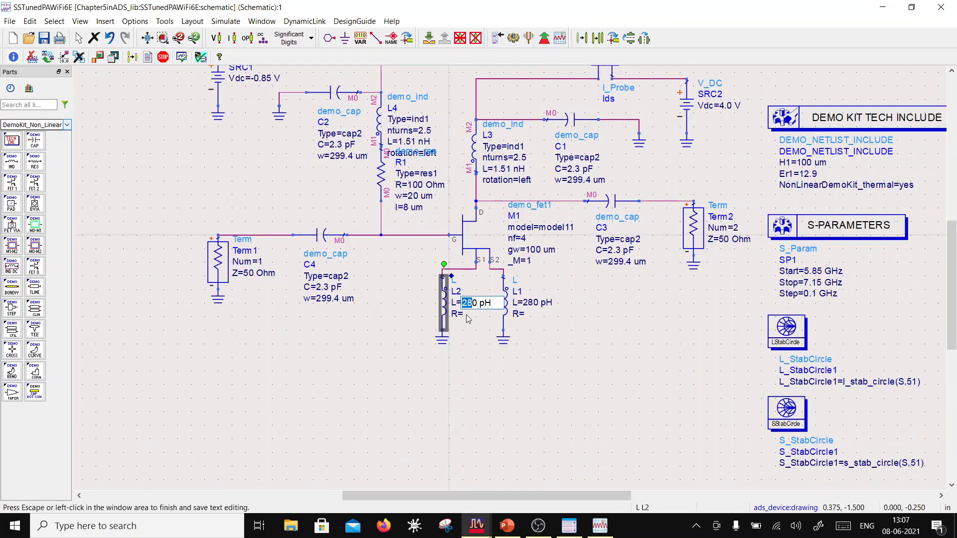
type("32")
left_click(582, 328)
double_click(530, 302)
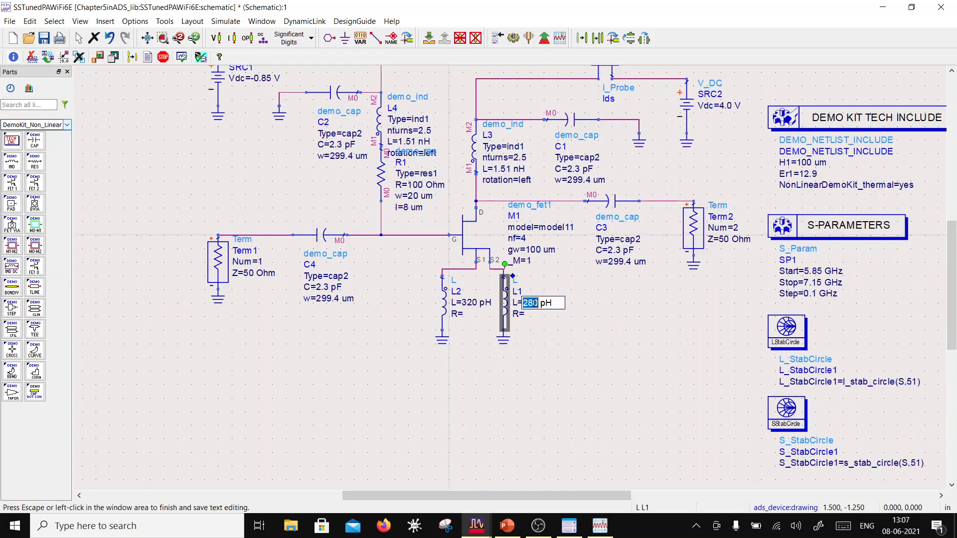
type("32")
left_click(613, 373)
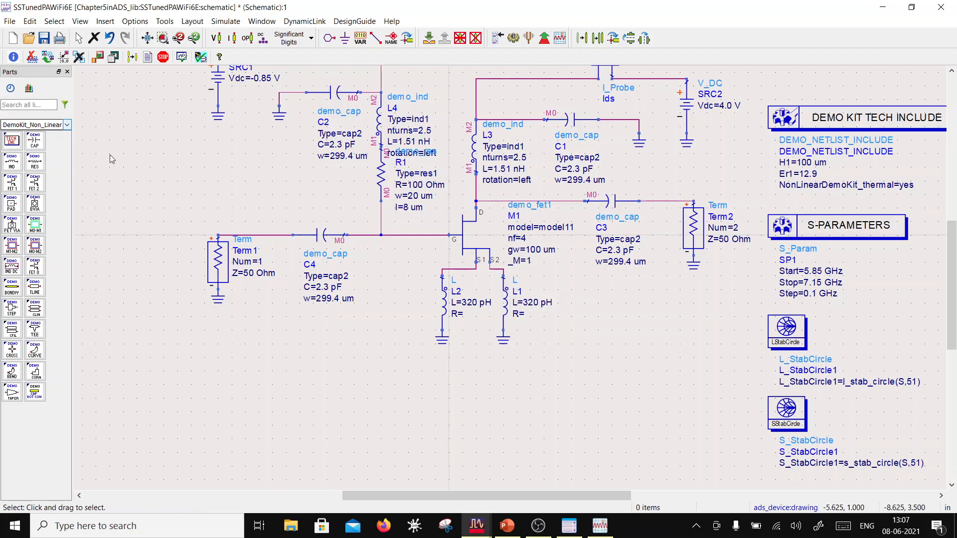
left_click(48, 57)
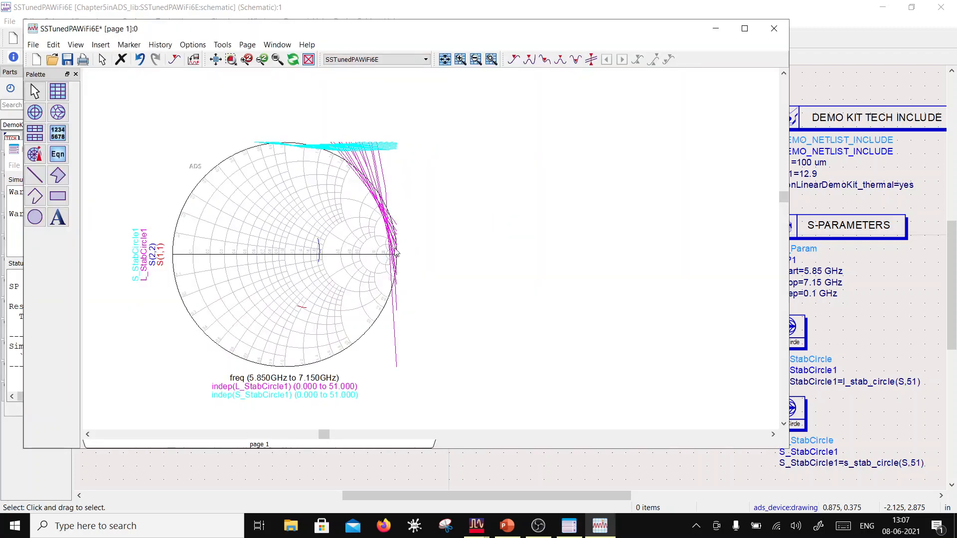
left_click(290, 473)
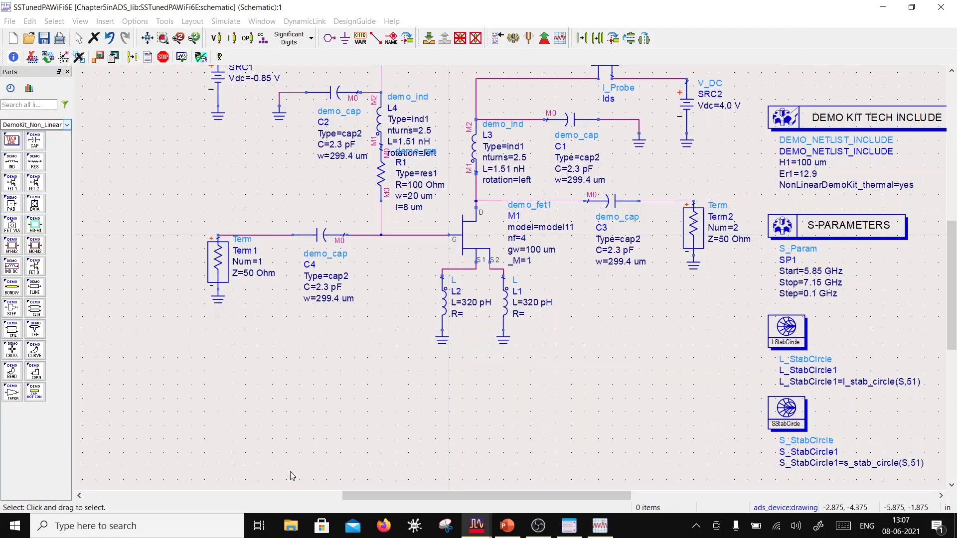
Move the gate bias network together with Term1 and C4 to the left, away from the transistor
scroll(465, 230, "down", 1)
scroll(411, 150, "up", 1)
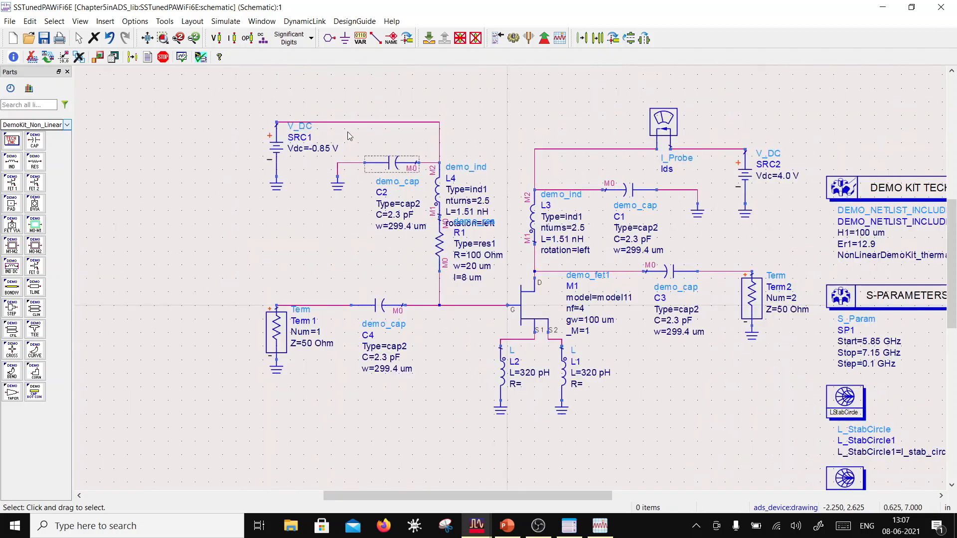
left_click_drag(246, 107, 446, 273)
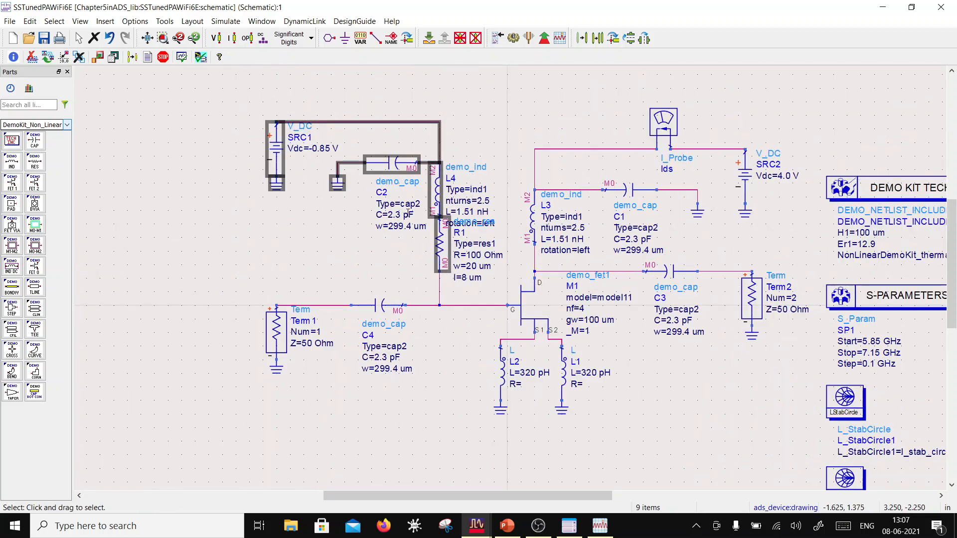
left_click_drag(233, 101, 461, 400)
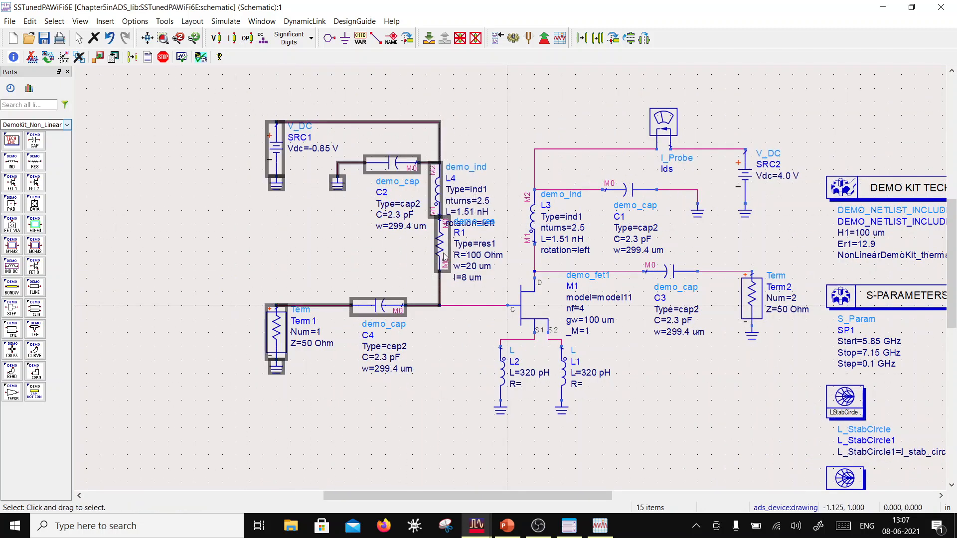
left_click_drag(445, 257, 377, 256)
left_click(462, 445)
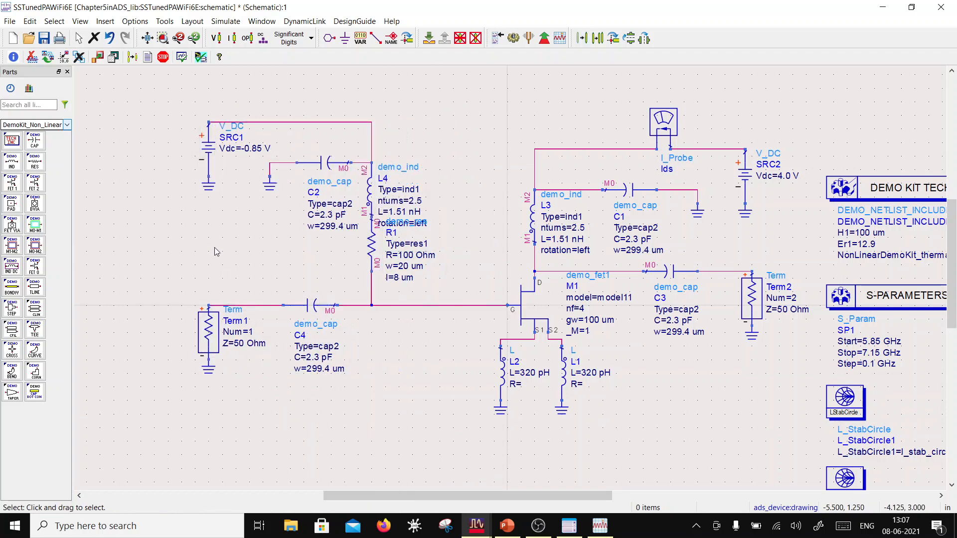
Move the gate bias branch with SRC1, C2, L4 and R1 slightly up from the input line
left_click_drag(186, 92, 413, 299)
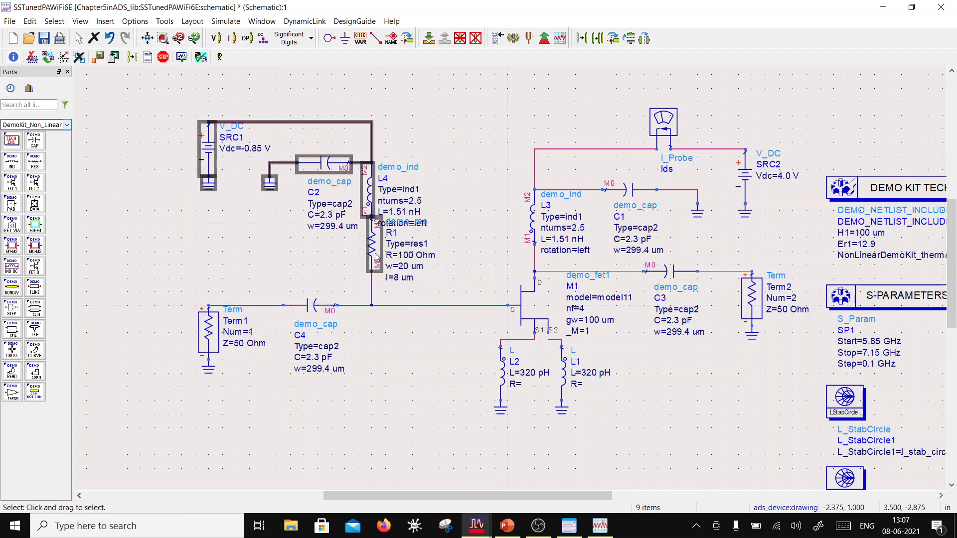
left_click_drag(374, 252, 375, 237)
left_click(307, 256)
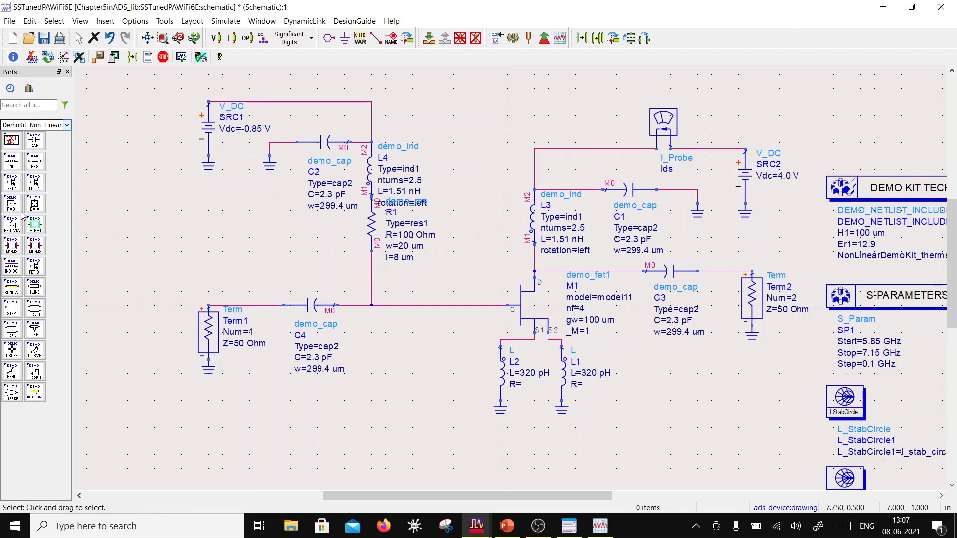
Place a horizontal demo_res resistor R2 on the wire below R1 and set its resistance to 800 Ohm
left_click(34, 161)
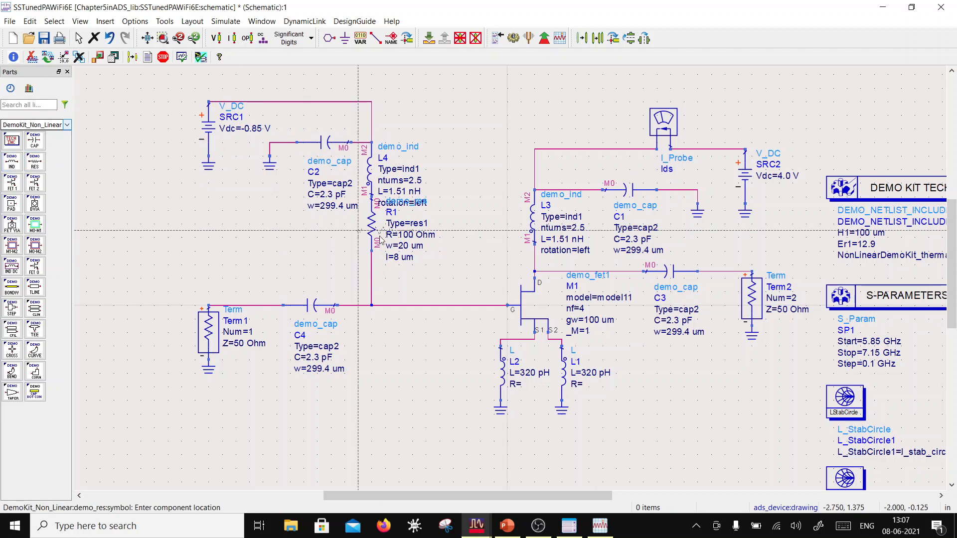
left_click(374, 267)
key("Escape")
double_click(404, 311)
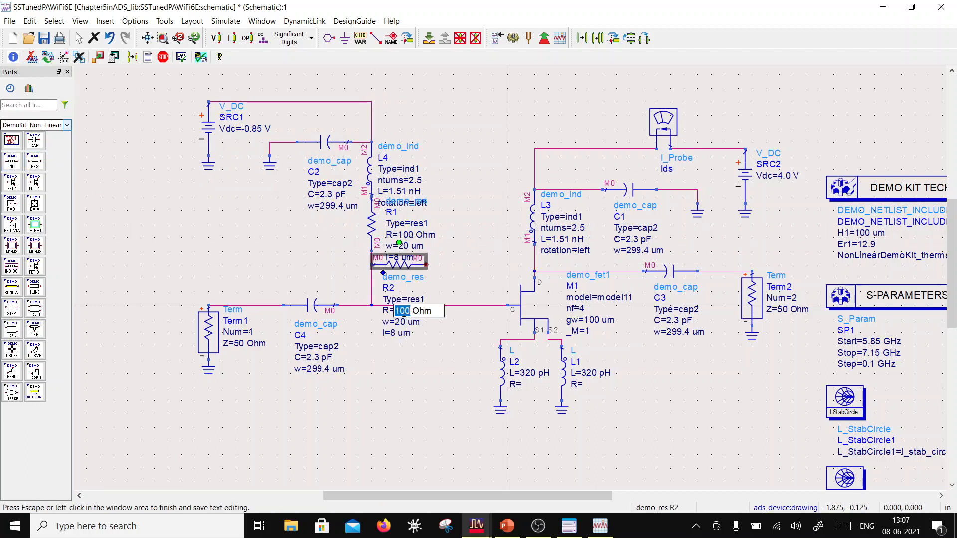
left_click_drag(401, 312, 391, 316)
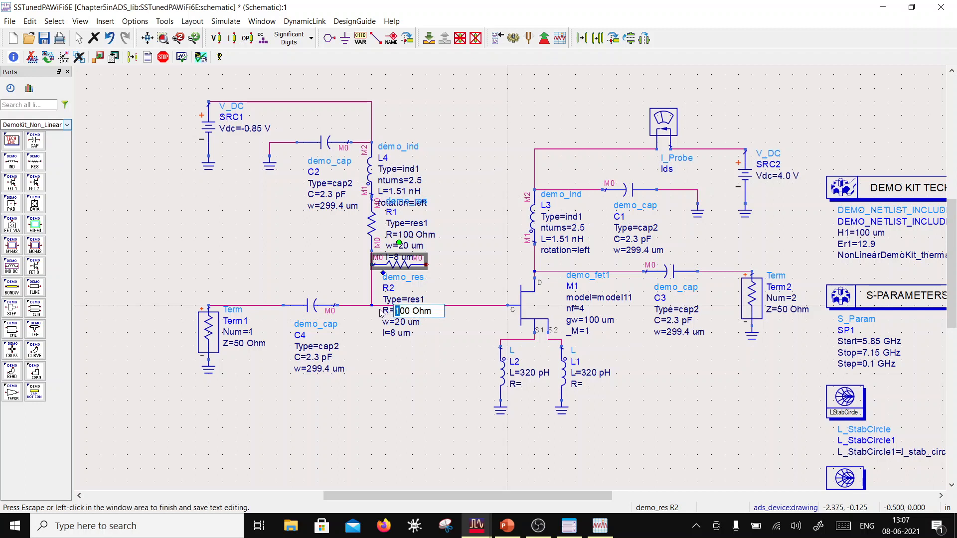
left_click(427, 391)
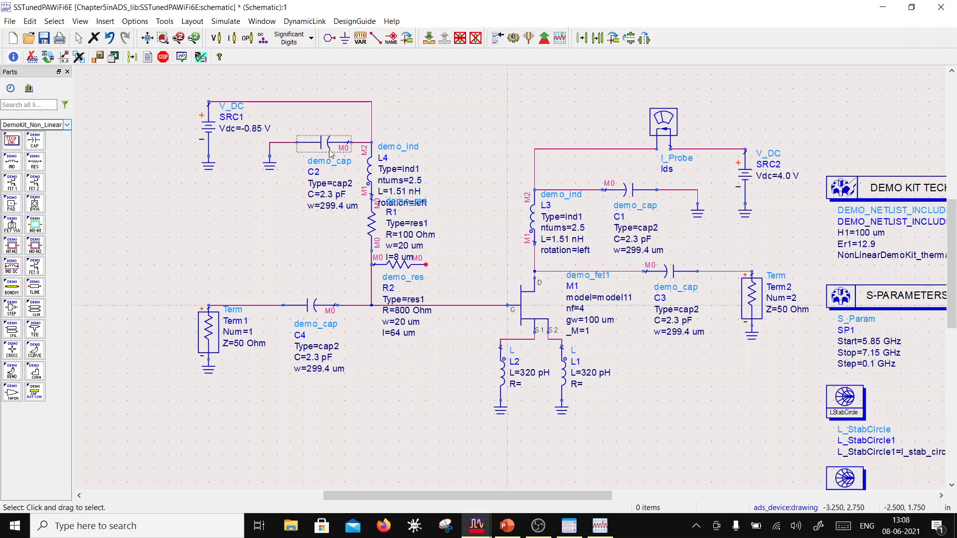
Place a demo_cap capacitor between R2 and the transistor, in line with R2
left_click(676, 273)
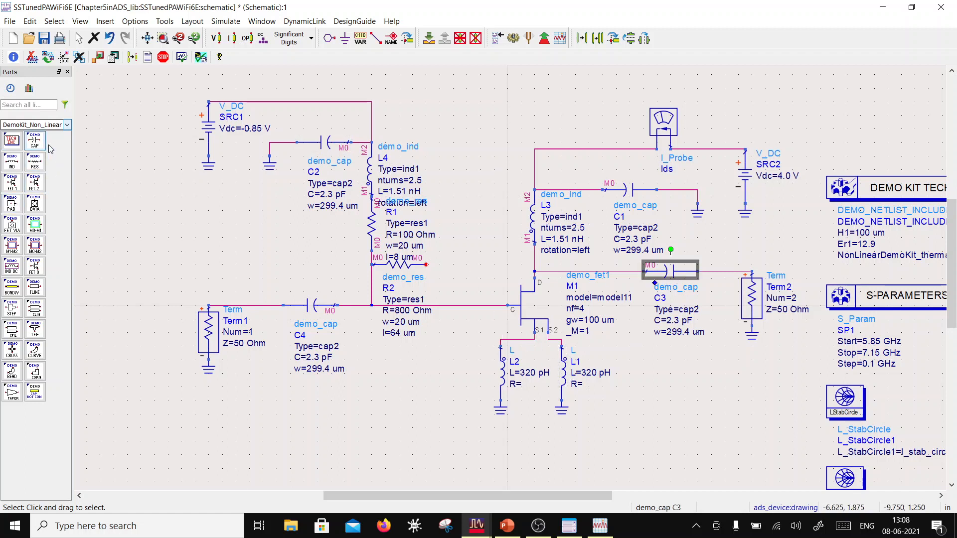
left_click(35, 141)
left_click(447, 265)
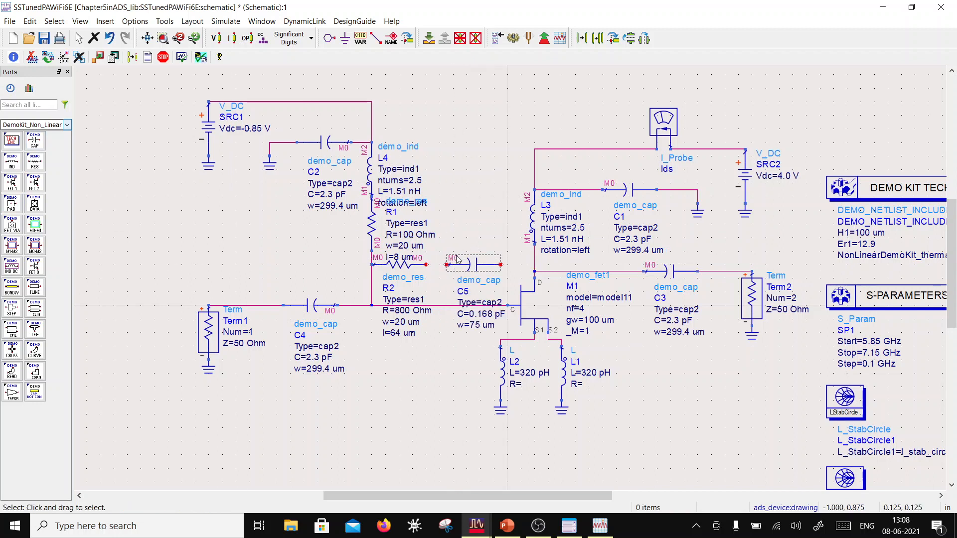
Set the capacitance of C5 to 0.25 pF
left_click(476, 327)
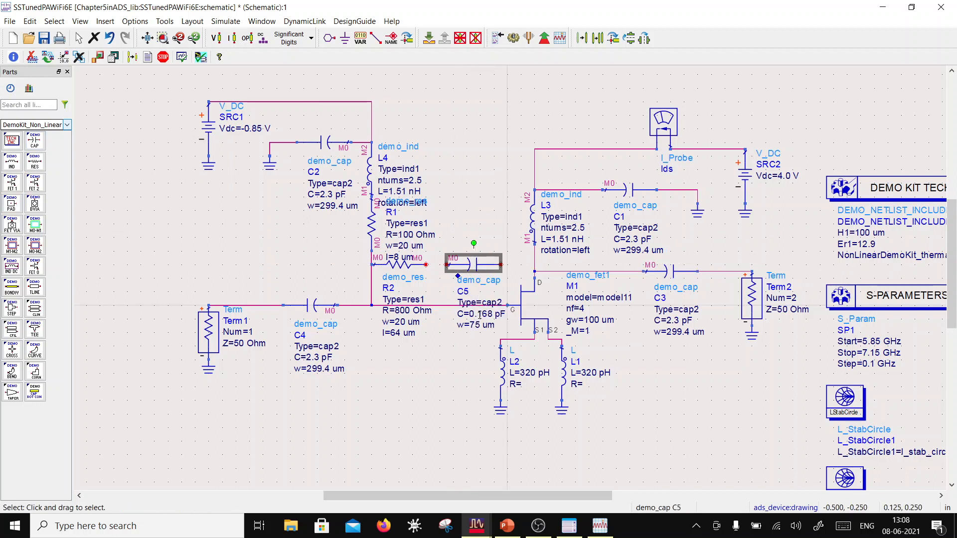
left_click(480, 315)
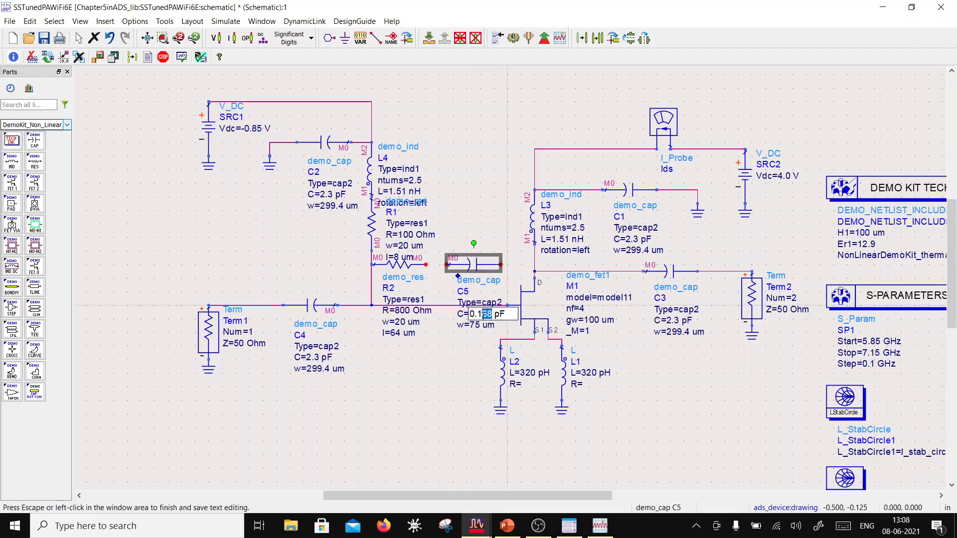
type("25")
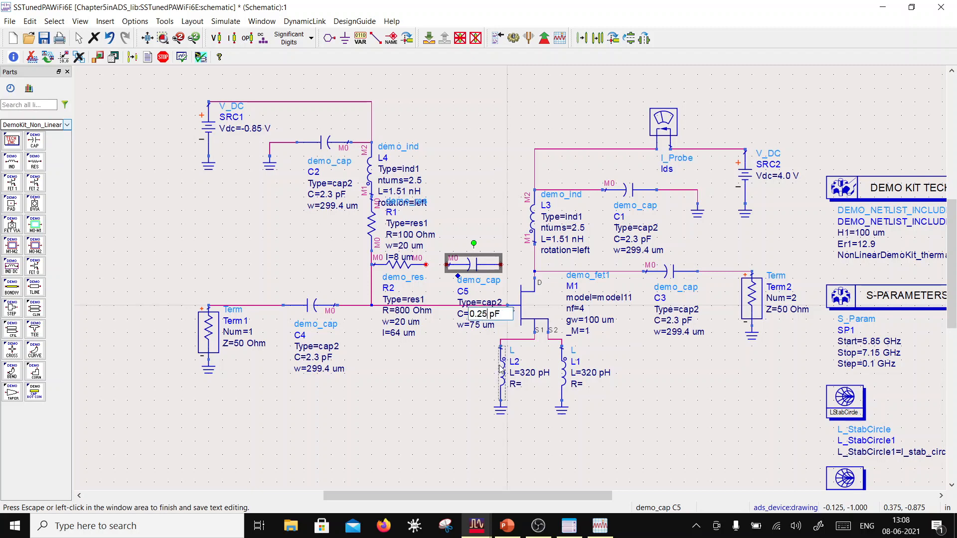
left_click(482, 353)
Wire one end of C5 to the transistor's drain line below L3 and the other end to R2
left_click(376, 38)
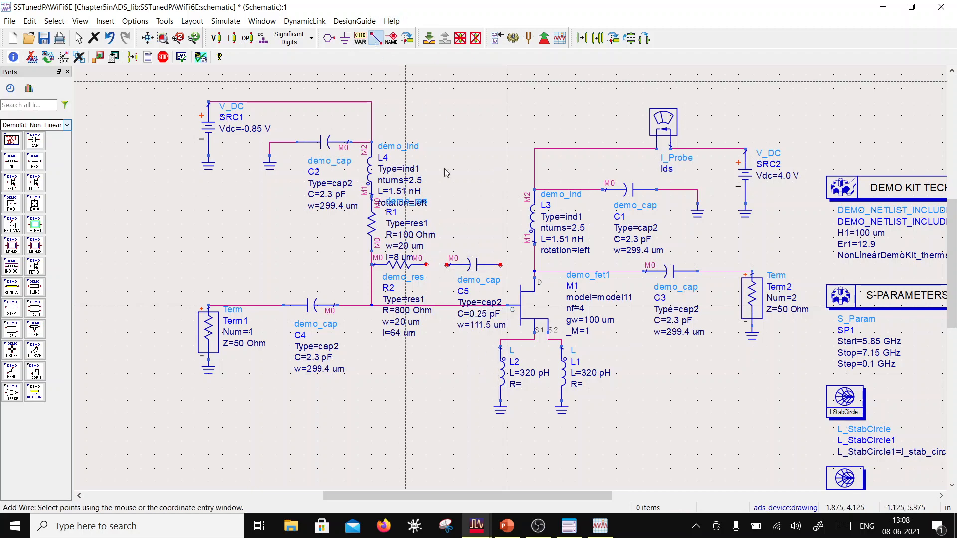
left_click(535, 272)
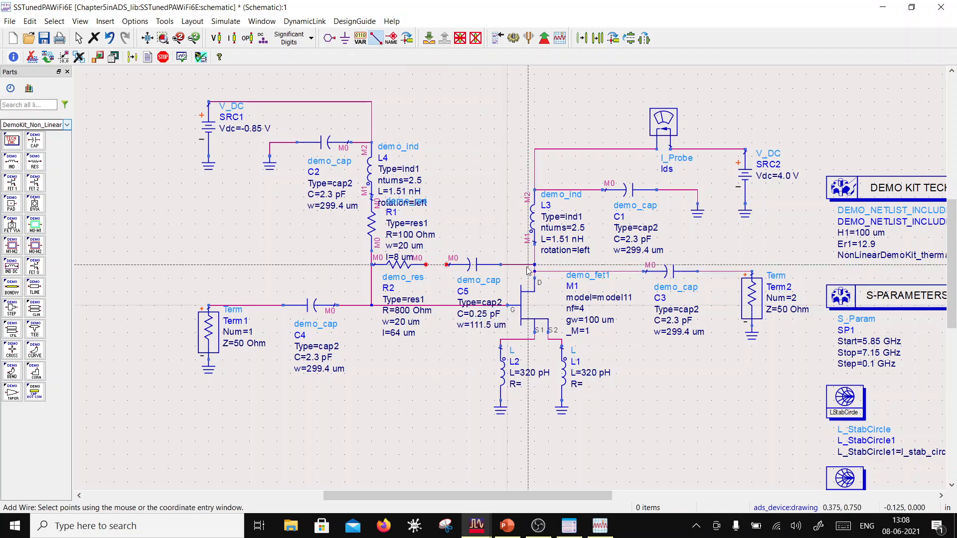
left_click(427, 265)
key("Escape")
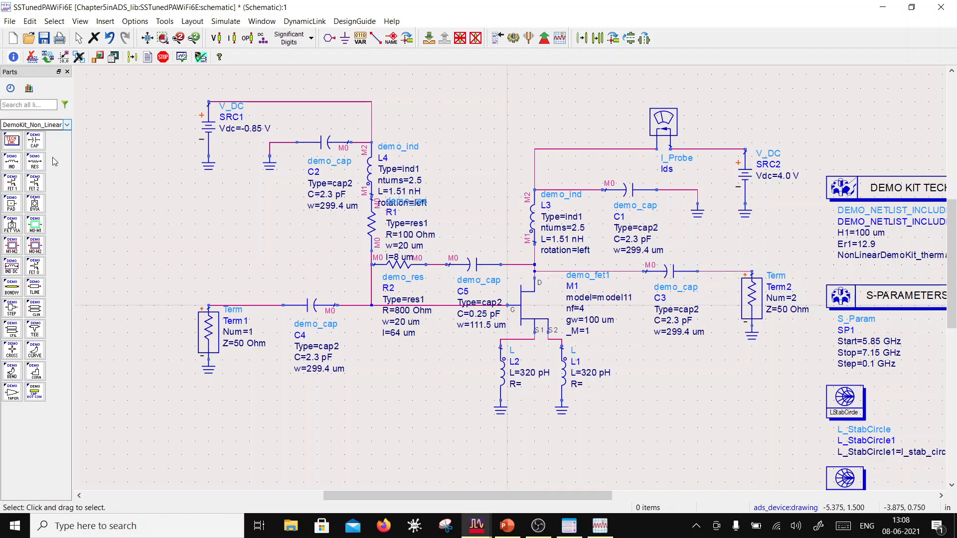
Save the schematic, simulate it, and reposition the Smith chart on the results page
left_click(45, 38)
left_click(514, 38)
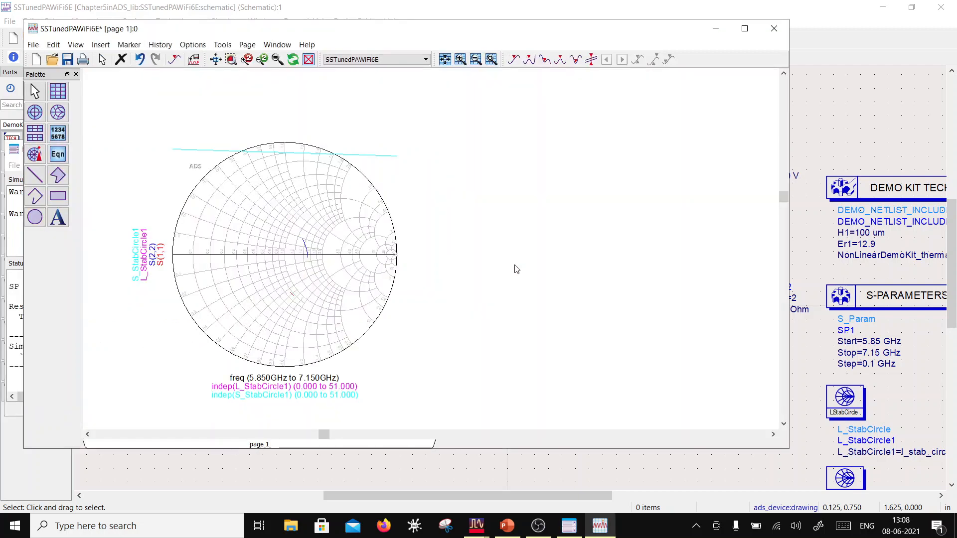
left_click_drag(284, 144, 324, 134)
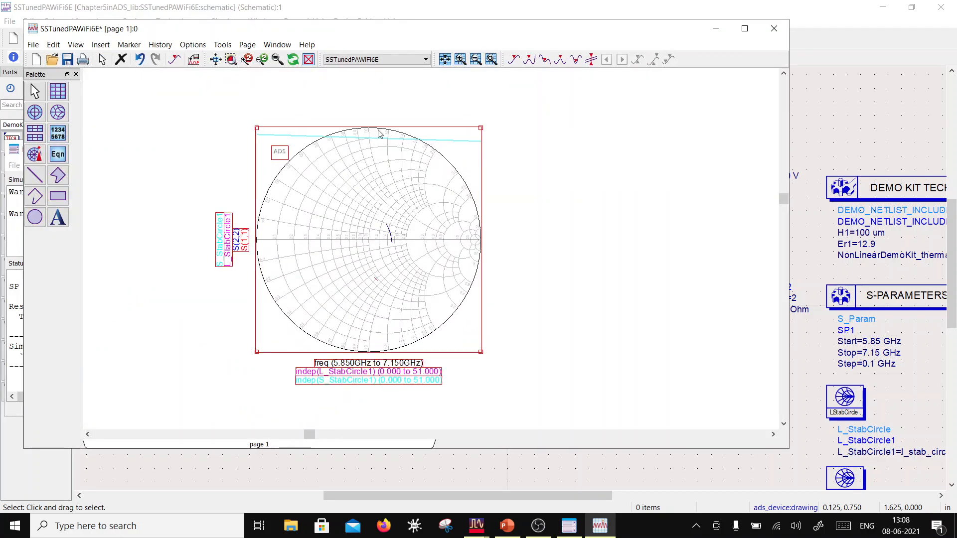
Change the S_StabCircle1 trace colour to blue and make its line thicker
double_click(269, 137)
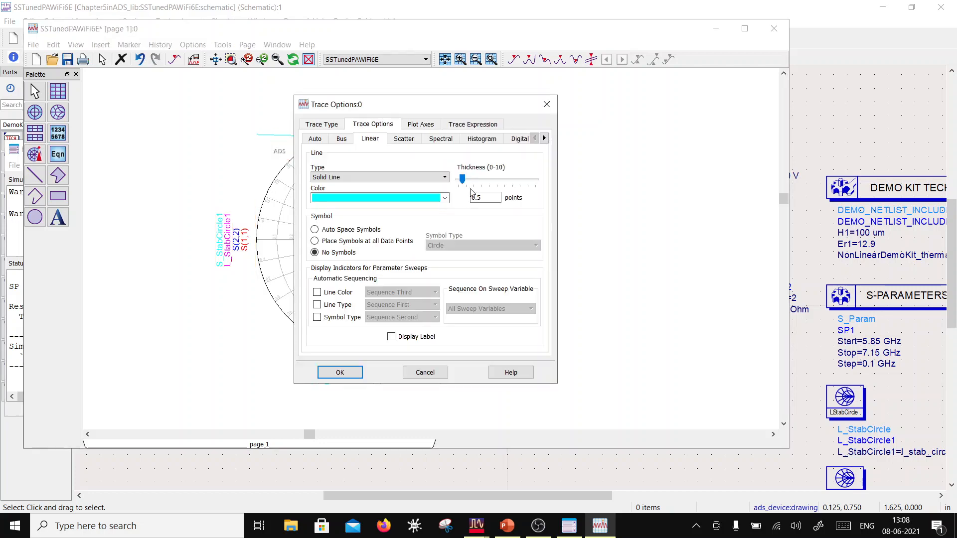
left_click(444, 198)
left_click(317, 231)
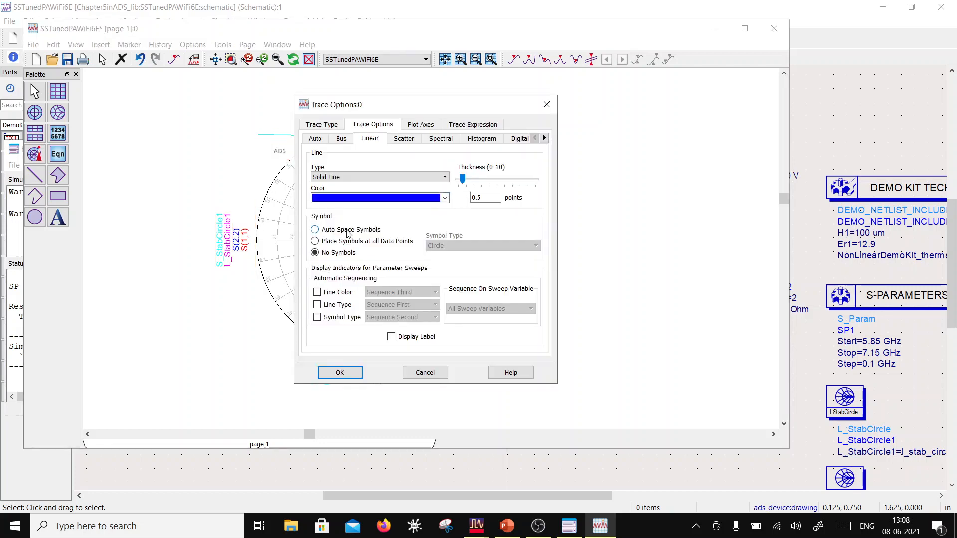
left_click_drag(463, 179, 473, 185)
left_click(338, 371)
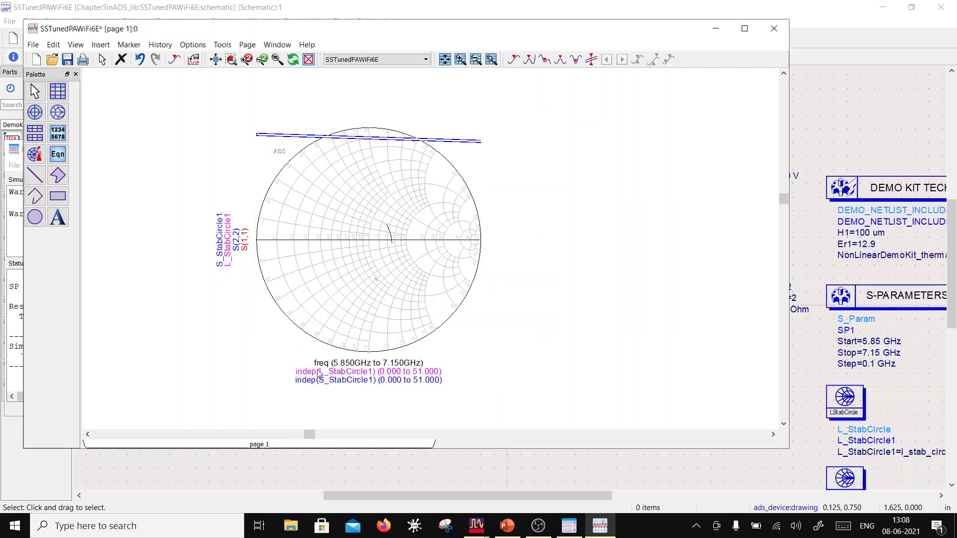
double_click(391, 238)
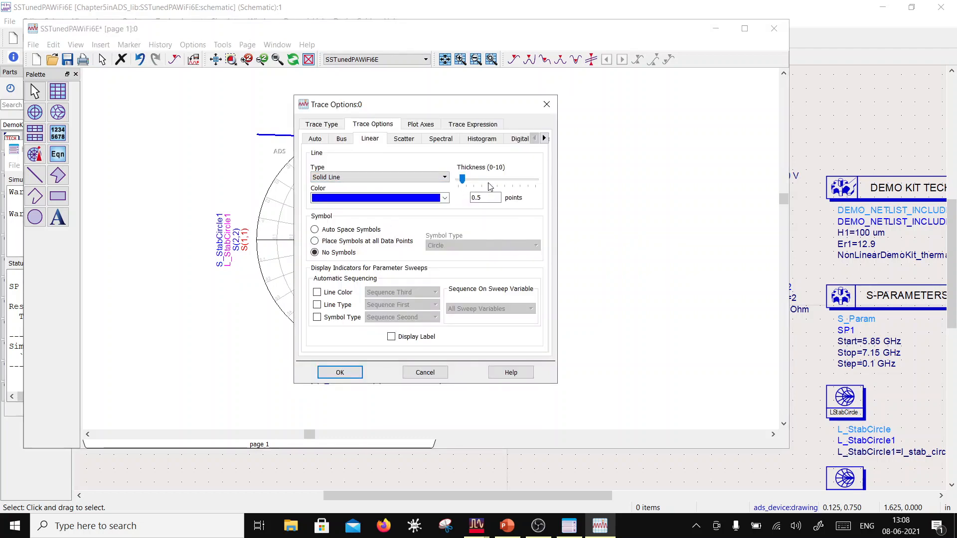
left_click(340, 372)
Set the Smith chart's maximum scale to 1.2 with auto scale off
double_click(313, 242)
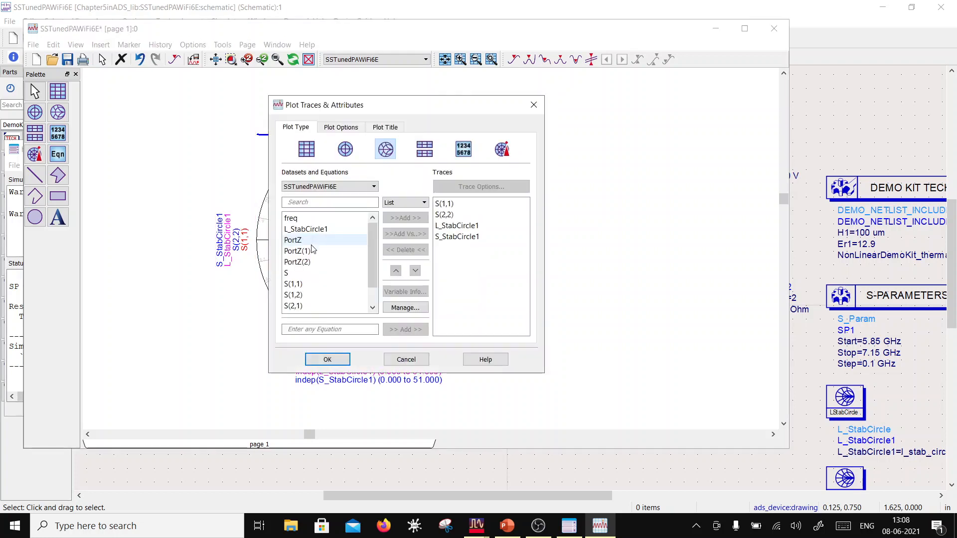
left_click(330, 128)
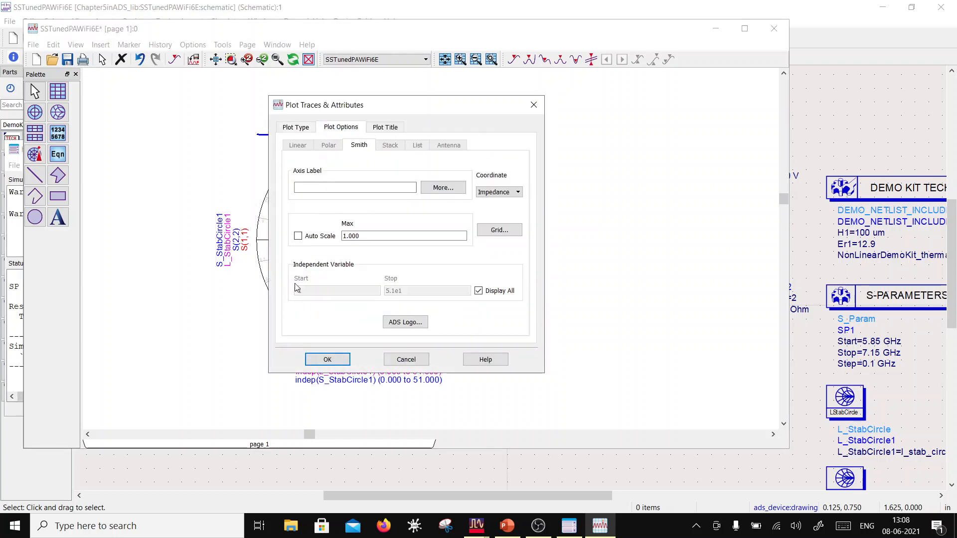
left_click(298, 236)
left_click(298, 236)
double_click(355, 236)
type("1.2")
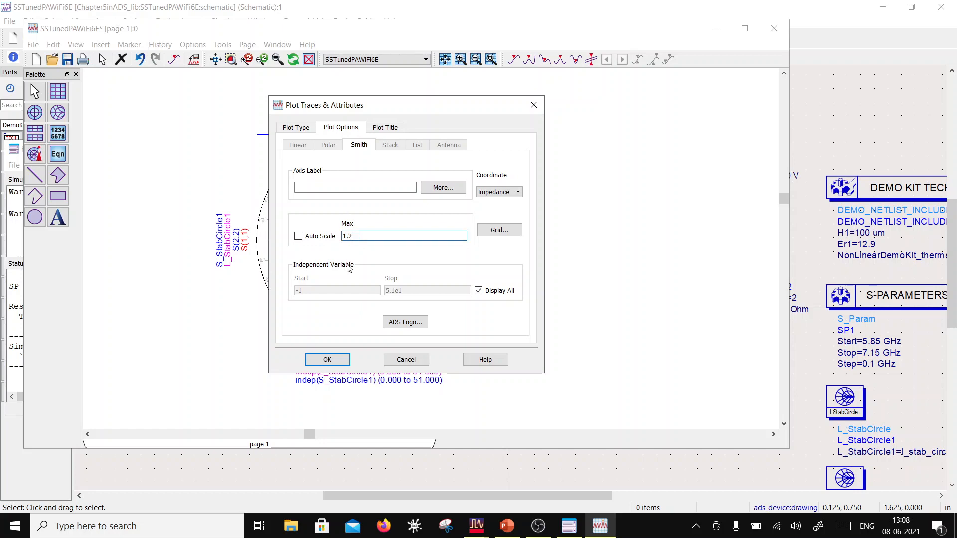
left_click(327, 359)
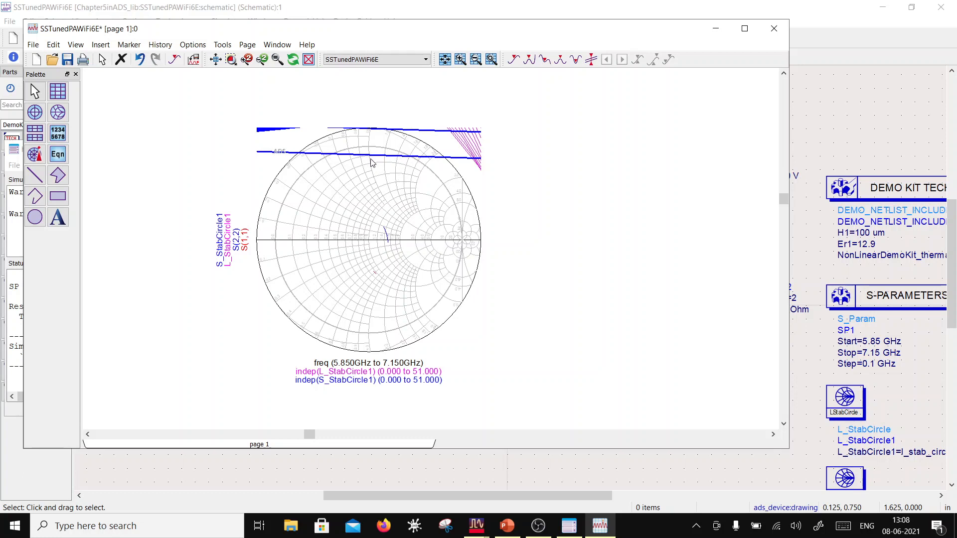
Make the S(2,2) and S(1,1) traces on the Smith chart thicker
double_click(387, 244)
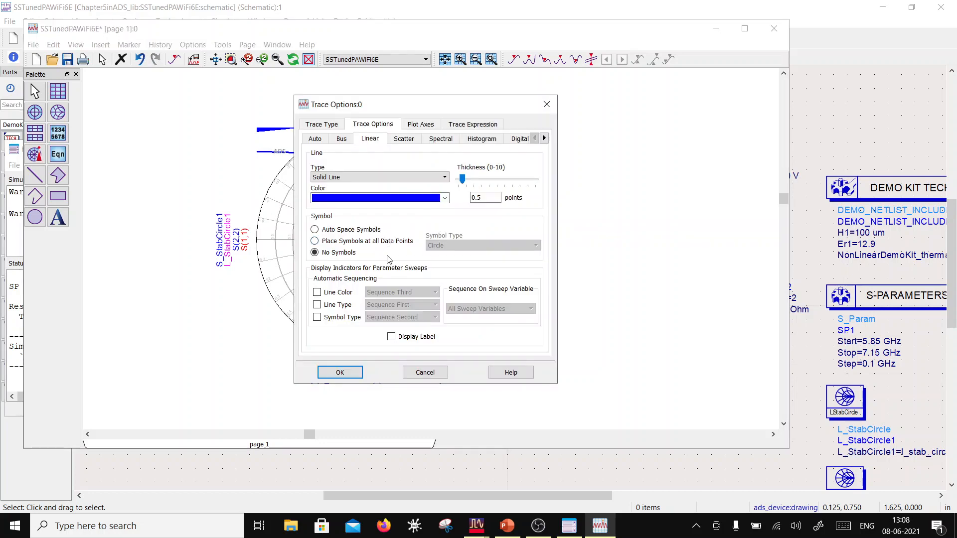
left_click(340, 372)
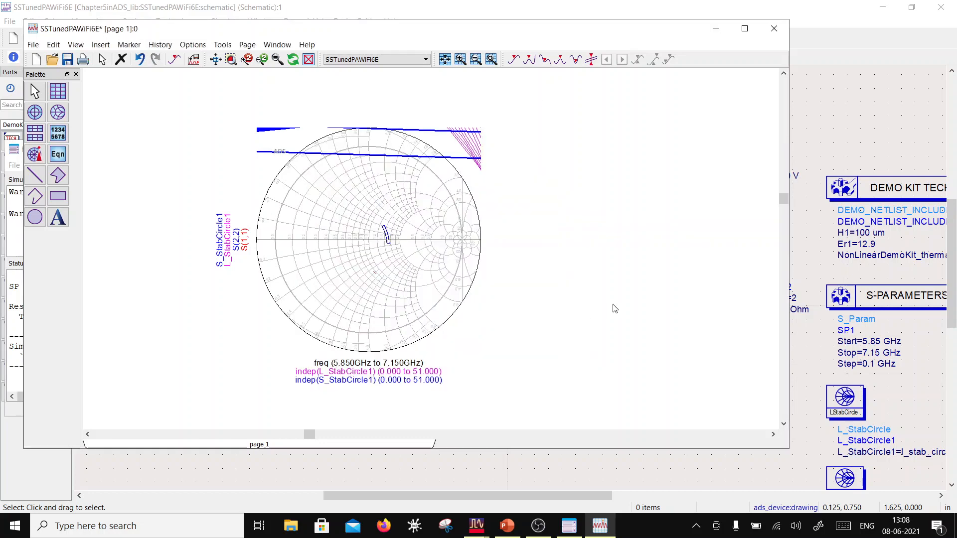
double_click(375, 274)
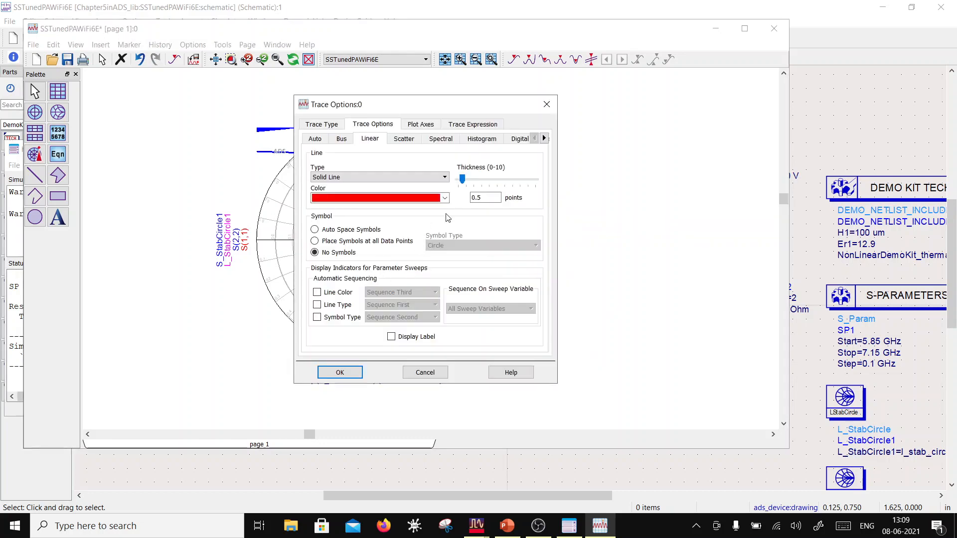
left_click(338, 372)
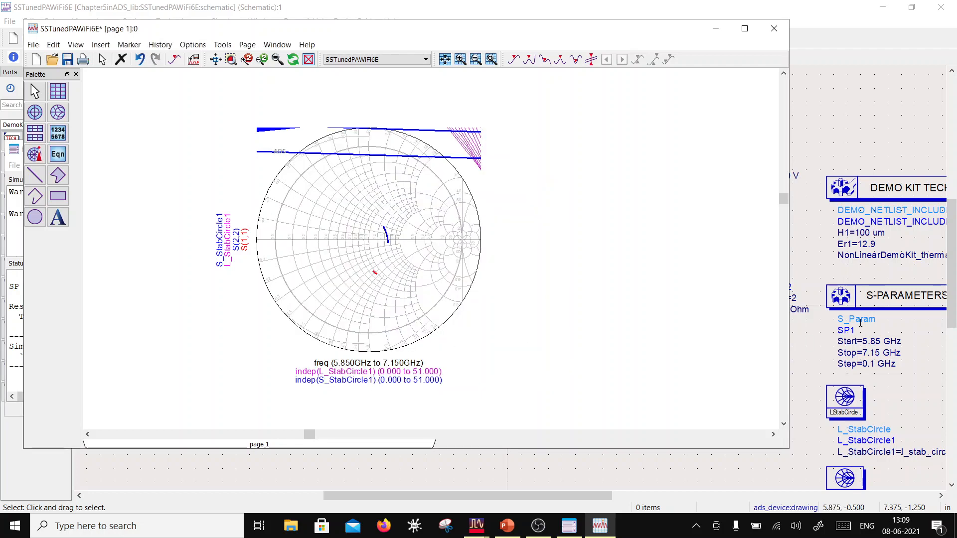
Return to the schematic and move Term1 with its ground further away from C4
left_click(806, 258)
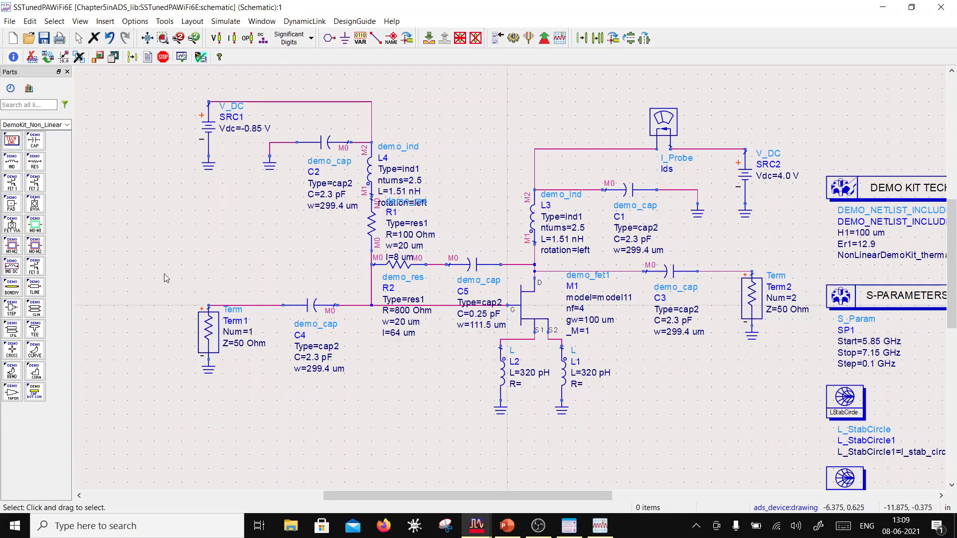
left_click_drag(207, 332, 143, 336)
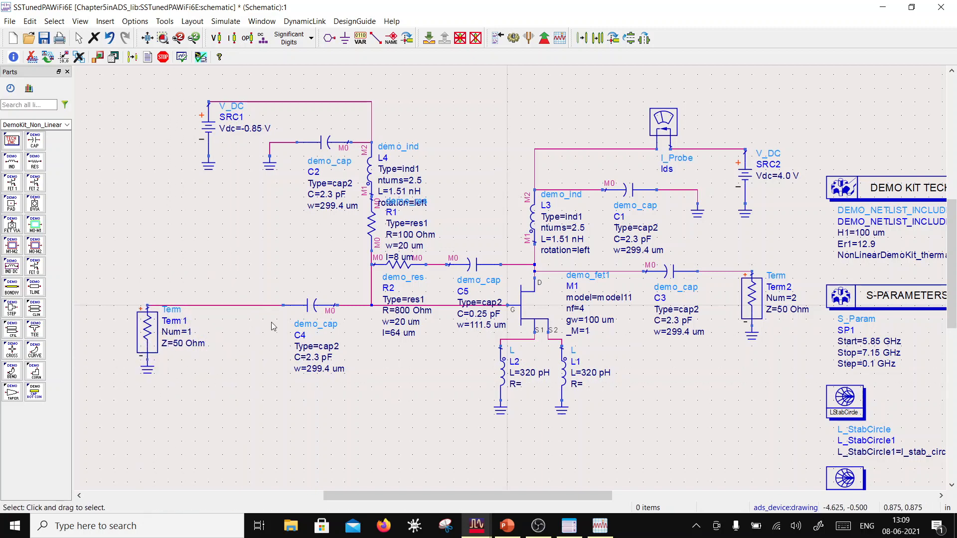
Place a copy of source inductor L2 in the line between Term1 and C4, delete the wire across it, and simulate
left_click(503, 371)
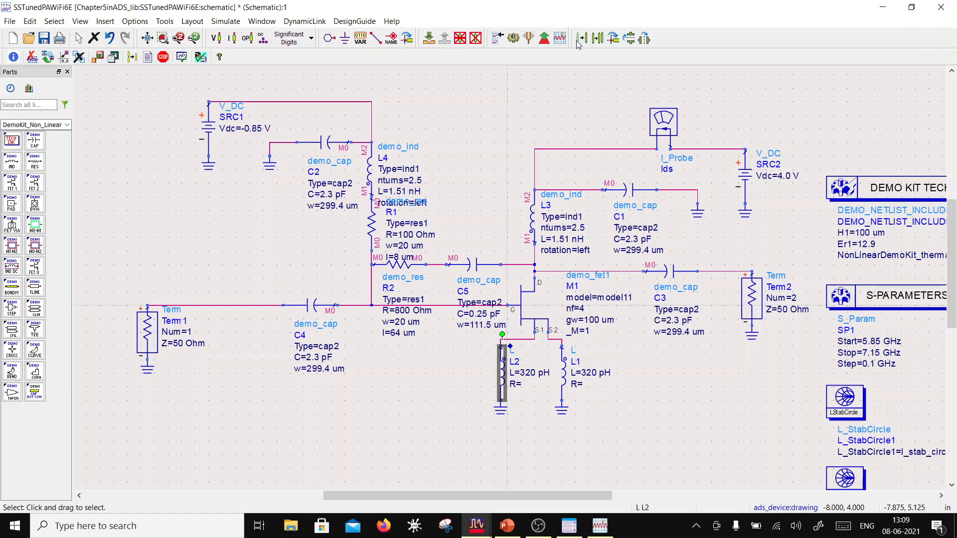
left_click(598, 39)
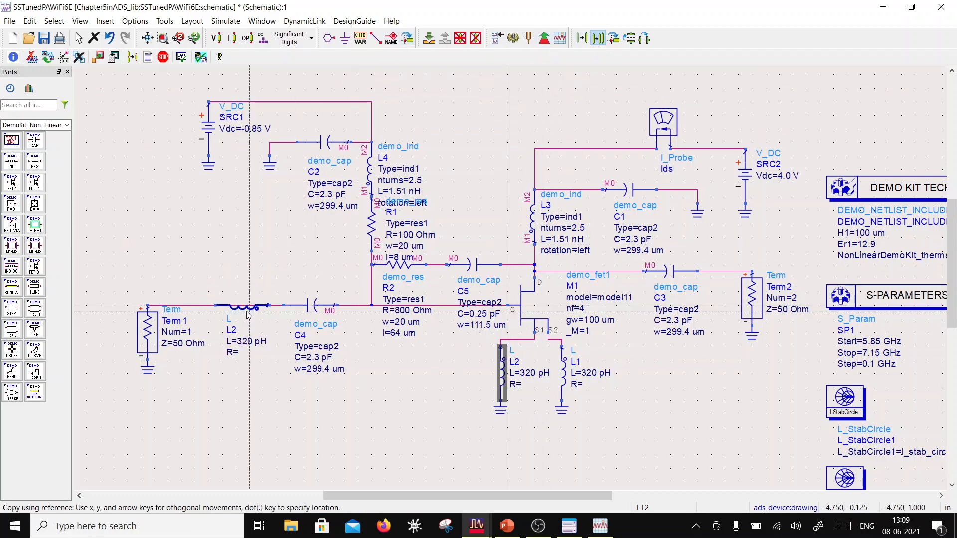
left_click(246, 309)
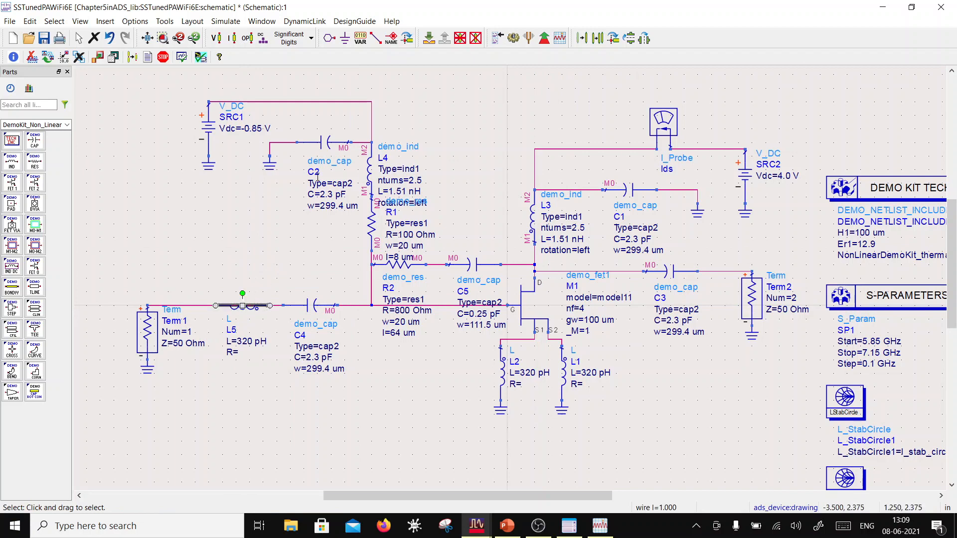
key("Delete")
left_click(514, 39)
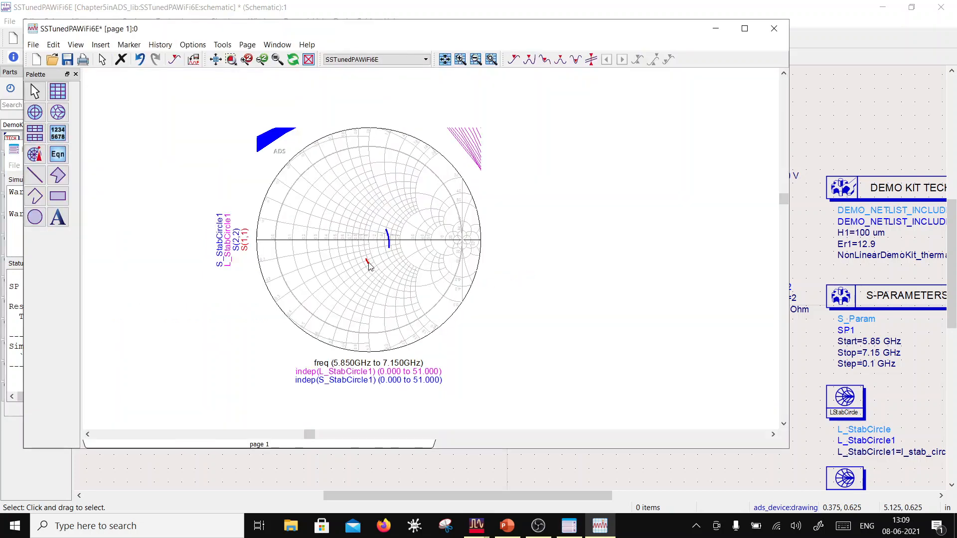
Return to the schematic and move Term2 with its ground further away from C3
left_click(444, 467)
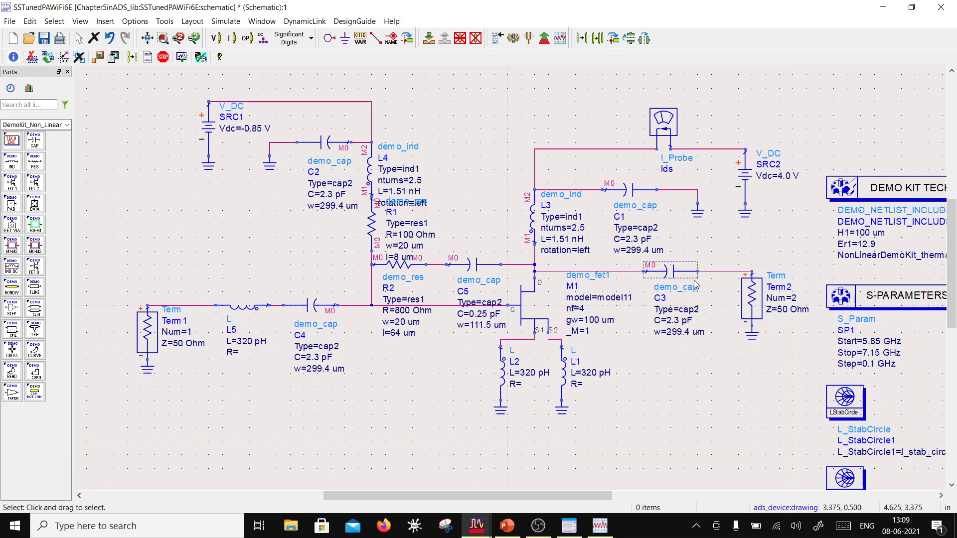
left_click_drag(740, 246, 773, 345)
left_click_drag(755, 310, 795, 311)
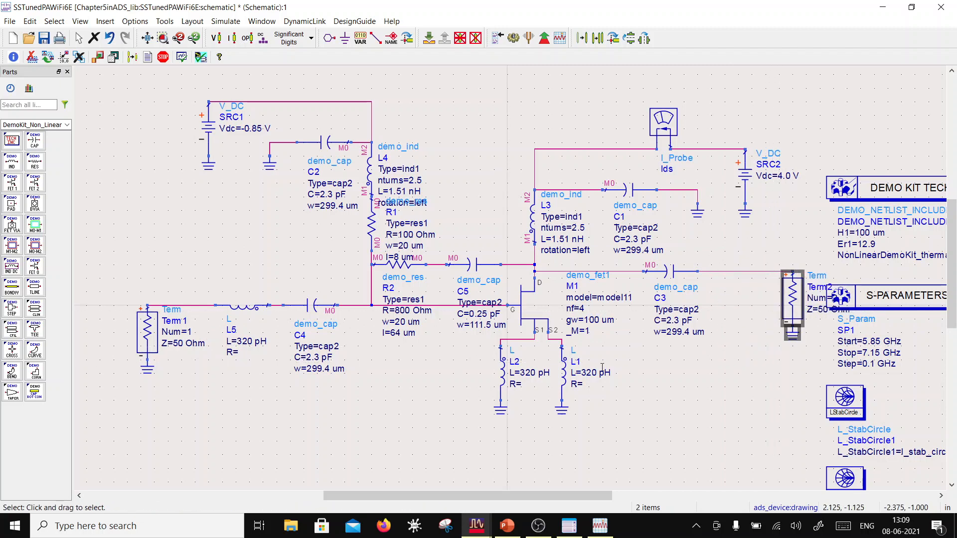
Replace the 320 pH inductor between Term1 and C4 with a copy of demo_ind L3, aligned with the gap in the line
left_click(247, 308)
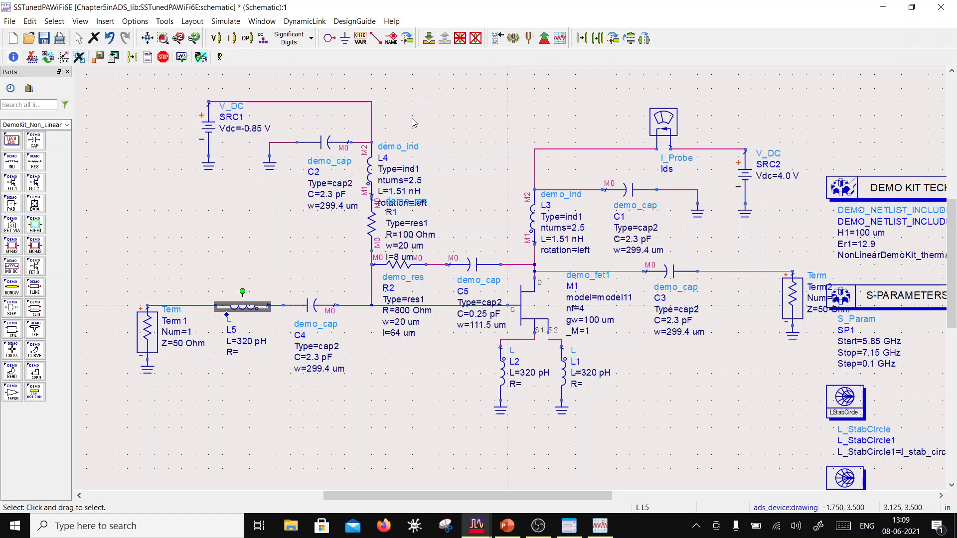
key("Delete")
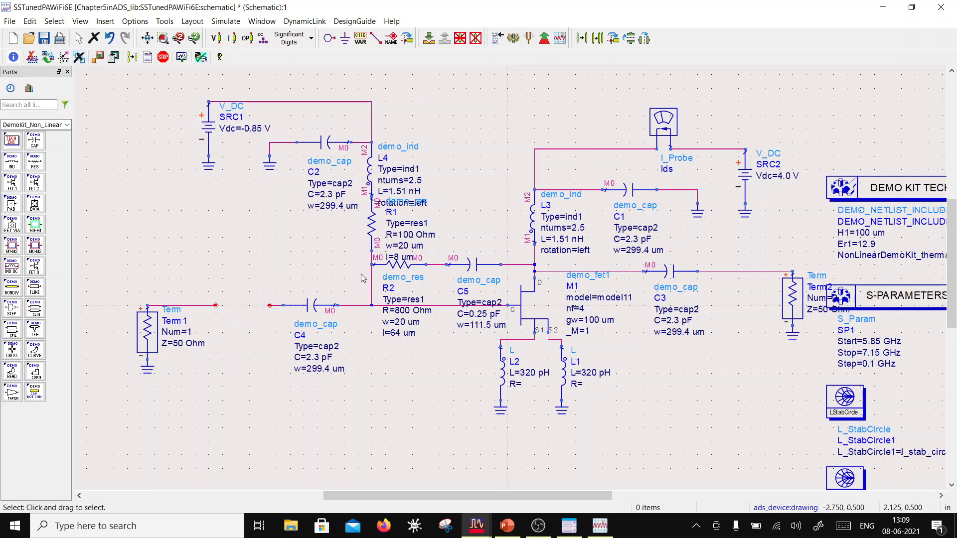
left_click(533, 225)
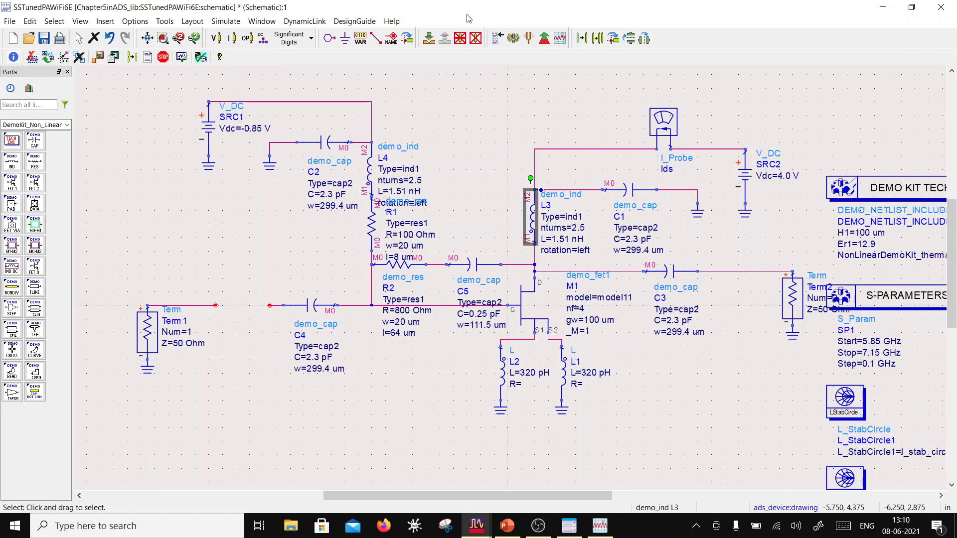
left_click(597, 38)
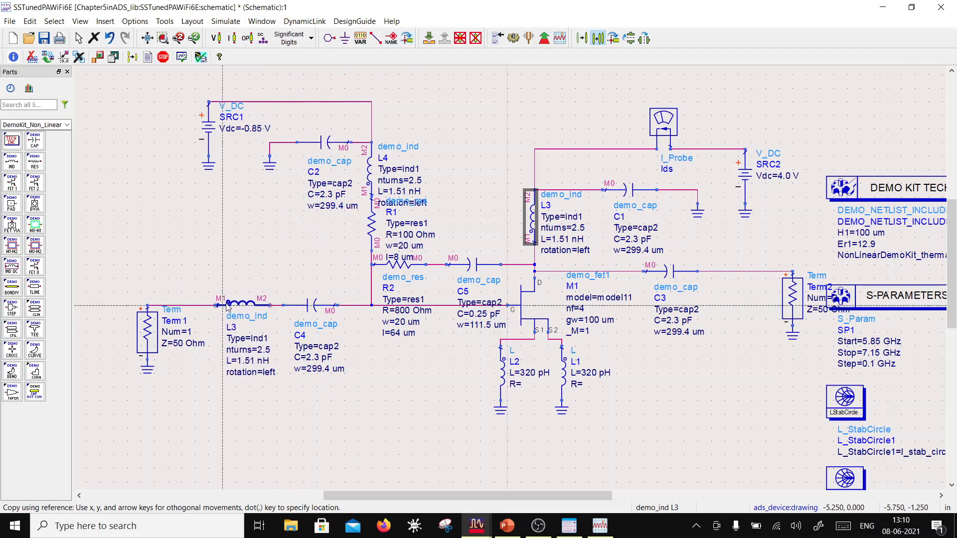
left_click(224, 308)
left_click_drag(254, 309, 247, 309)
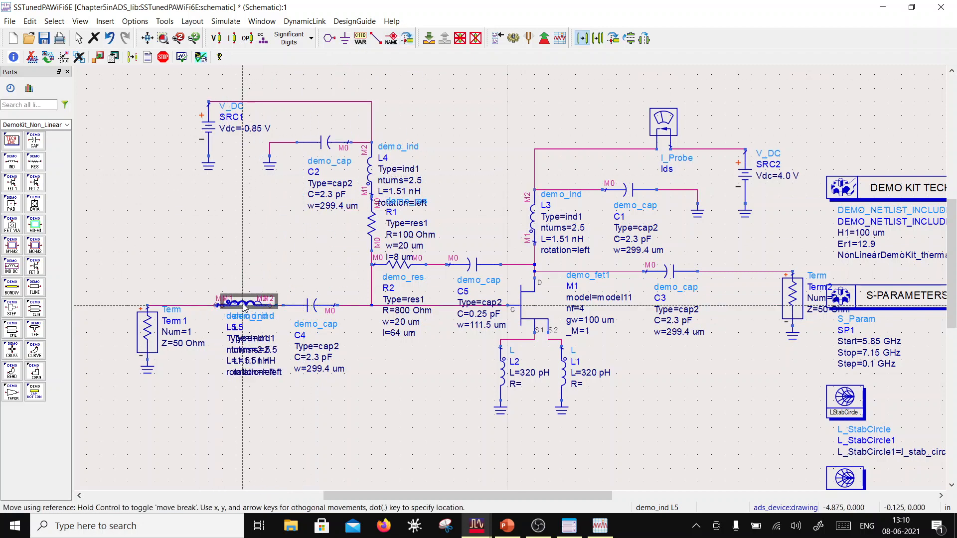
Set the number of turns of input series inductor L5 to 1
double_click(264, 350)
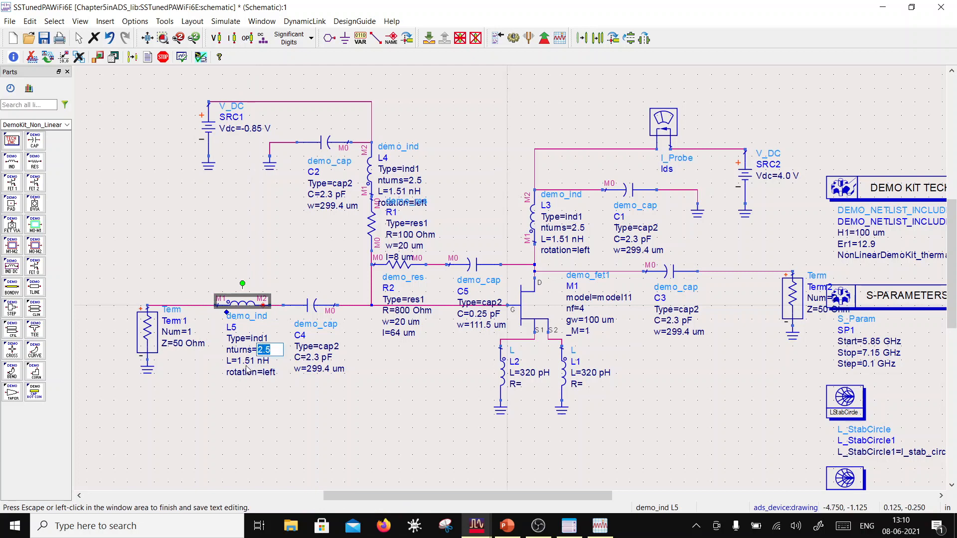
left_click(257, 358)
double_click(264, 350)
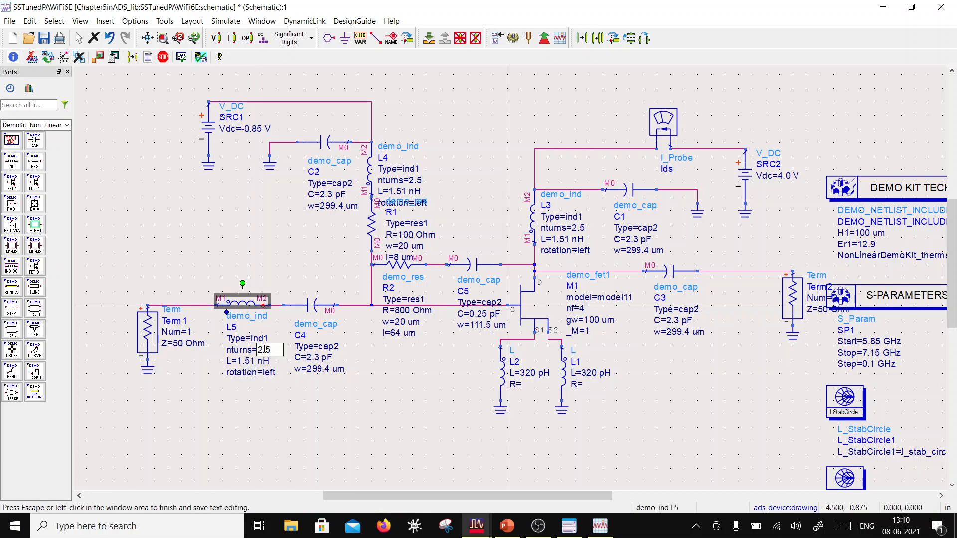
type("1")
left_click(264, 364)
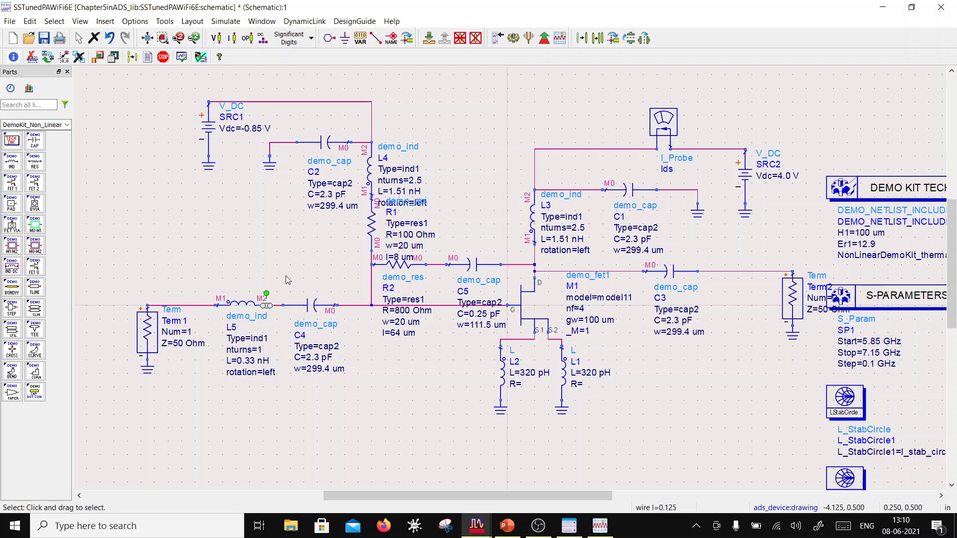
Set the number of turns of inductor L5 to 1.5, save the schematic and simulate
left_click(259, 350)
left_click(259, 350)
type(".5")
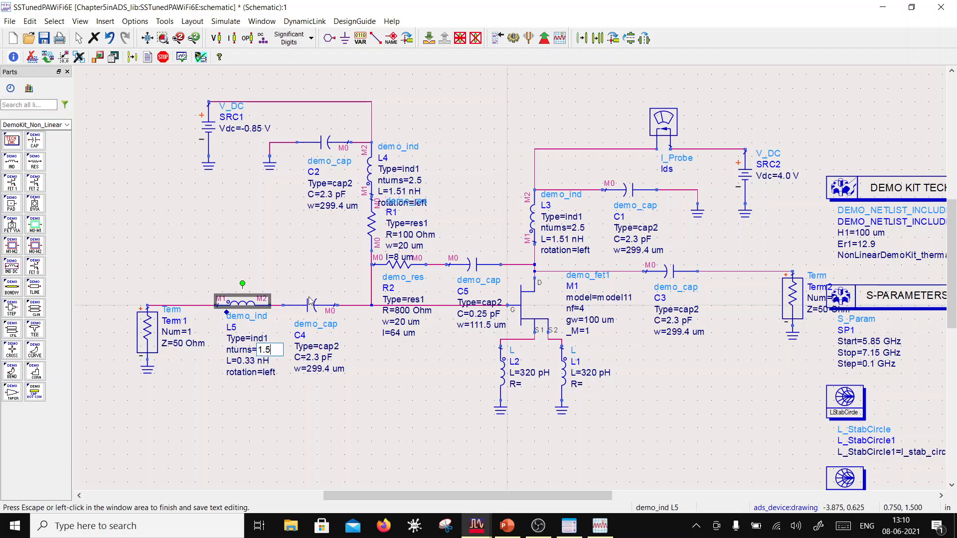
key("Escape")
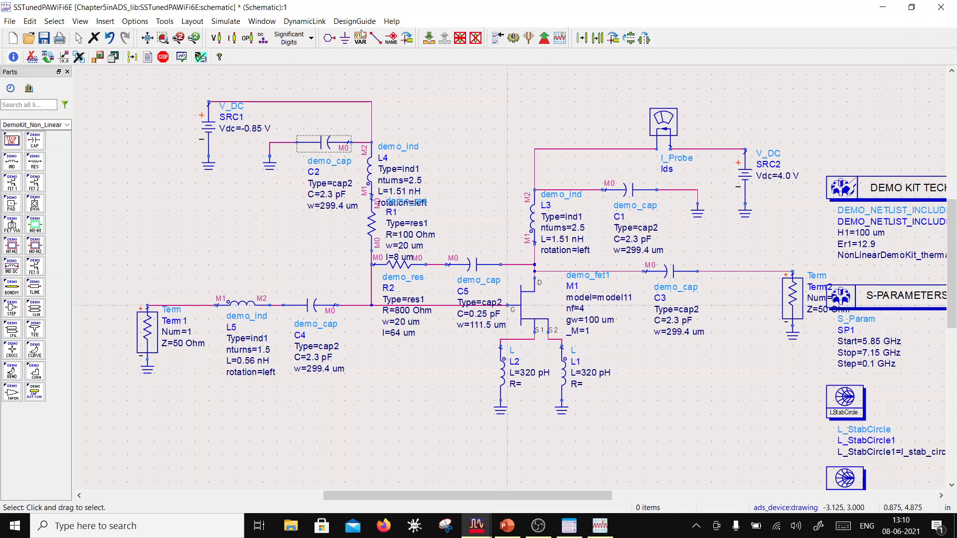
left_click(44, 37)
left_click(519, 43)
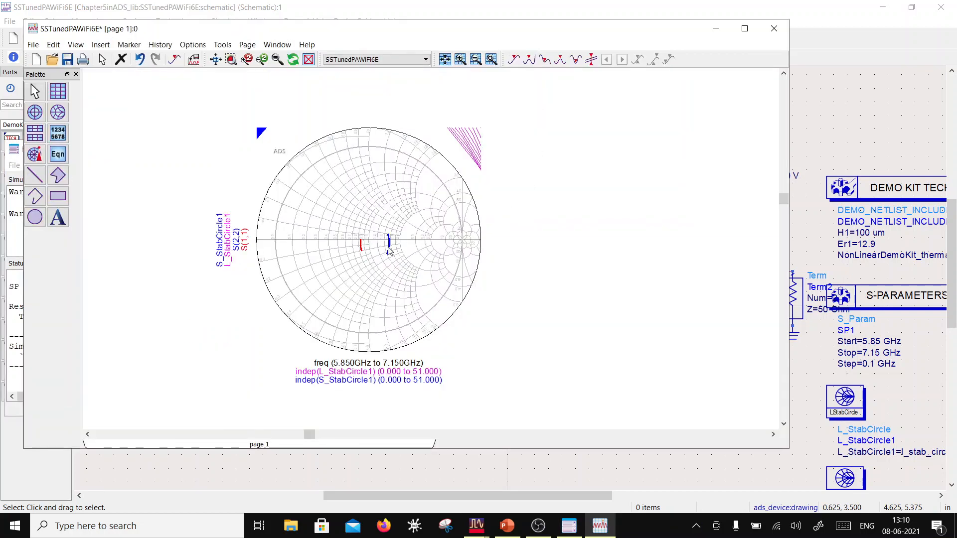
mouse_move(390, 251)
Return to the schematic and place a vertical demo_ind with a ground as a shunt on the line between C3 and Term2
left_click(795, 235)
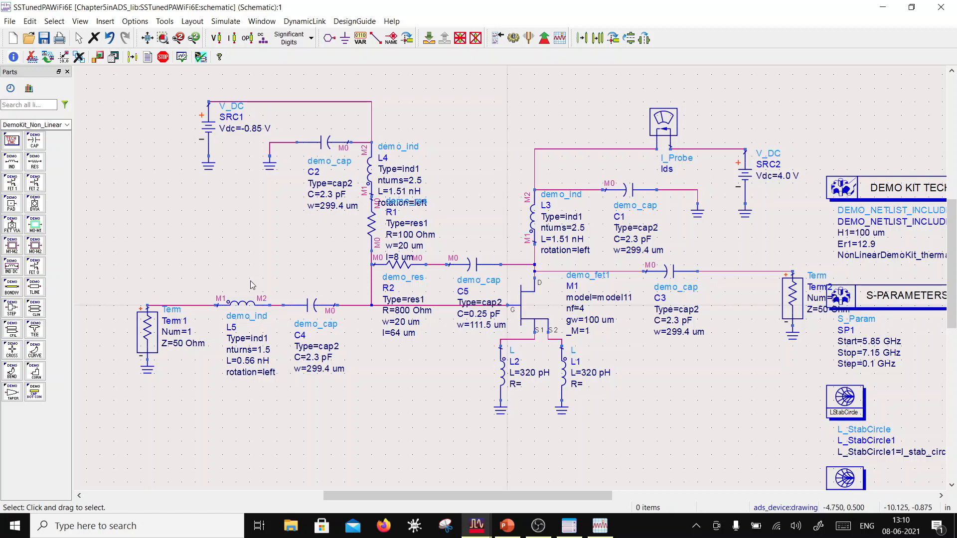
left_click(11, 162)
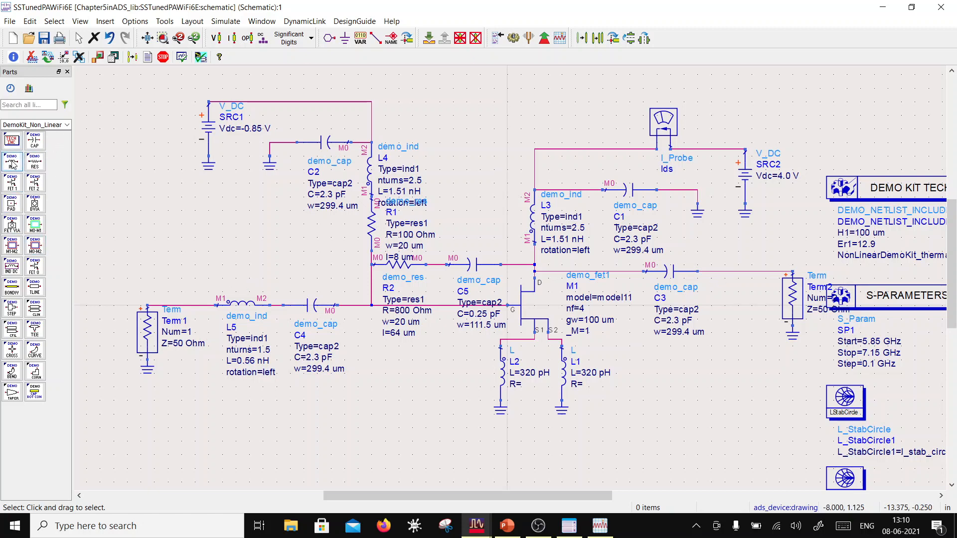
left_click(410, 41)
left_click(712, 272)
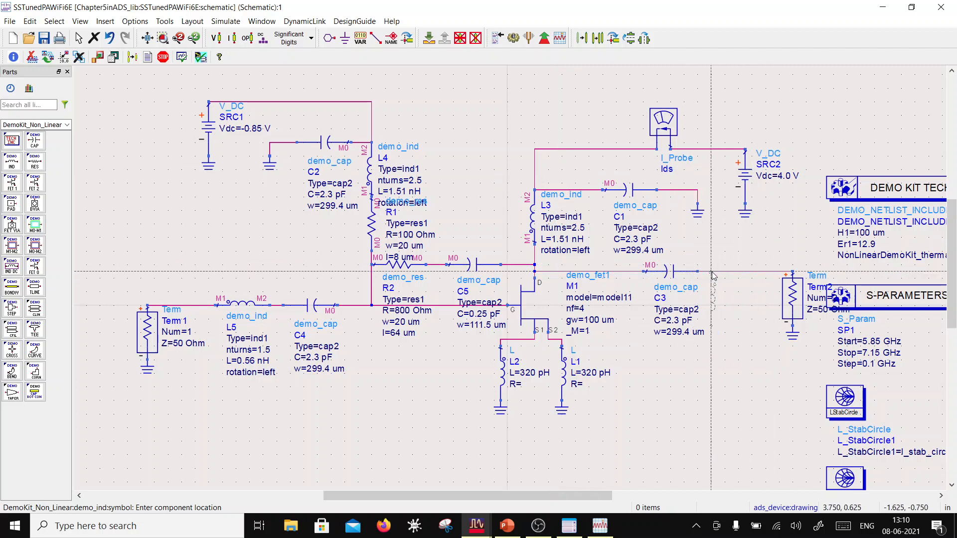
key("Escape")
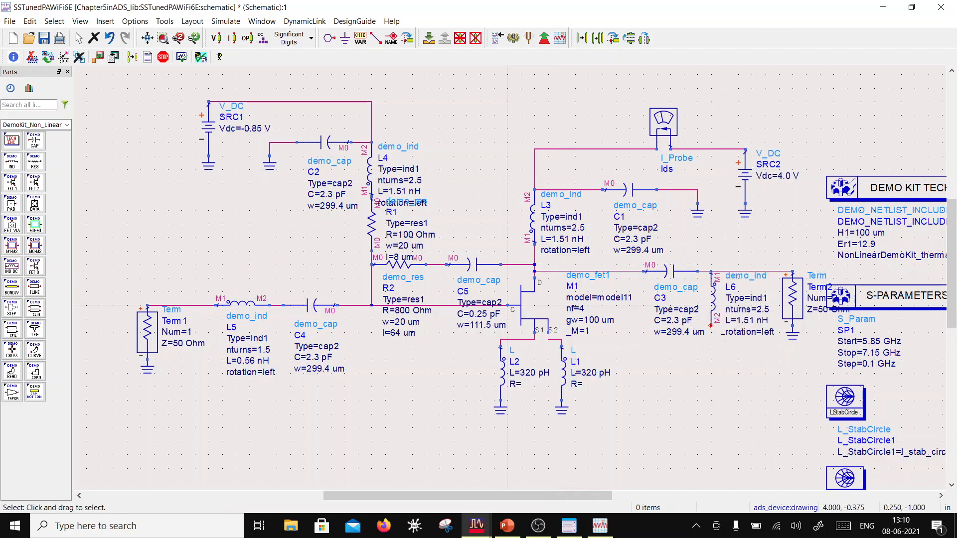
left_click(345, 38)
left_click(711, 327)
key("Escape")
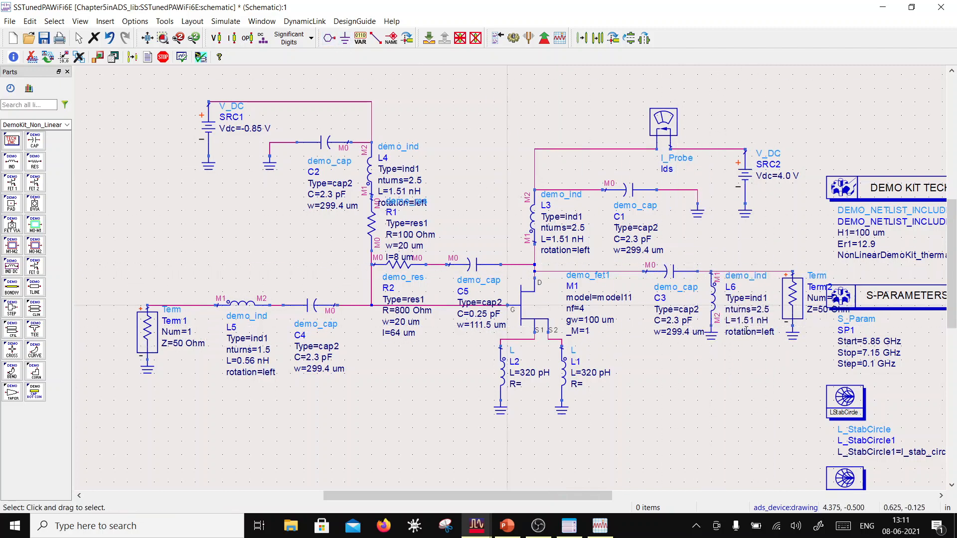
Set the number of turns of the output shunt inductor L6 to 3.5 and simulate
left_click(765, 310)
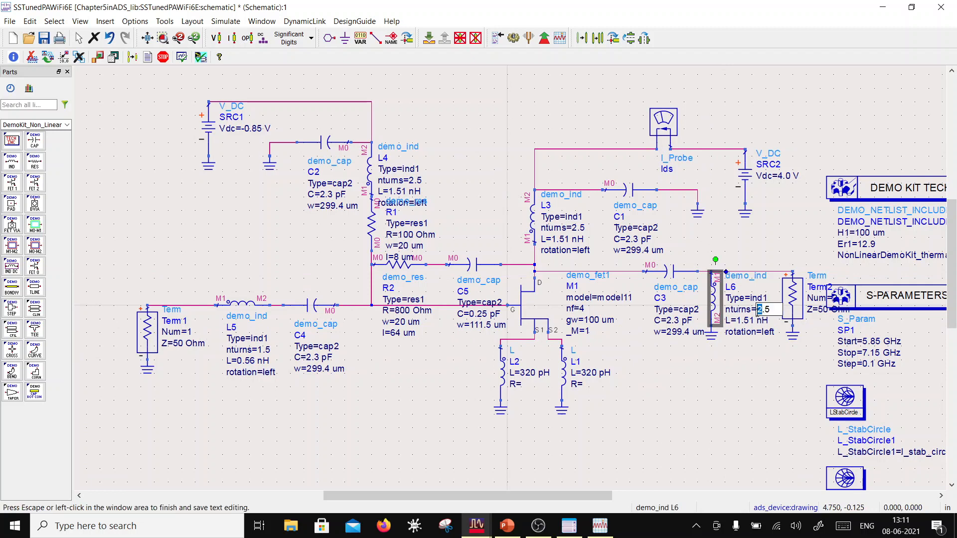
type("3")
left_click(763, 412)
left_click(514, 38)
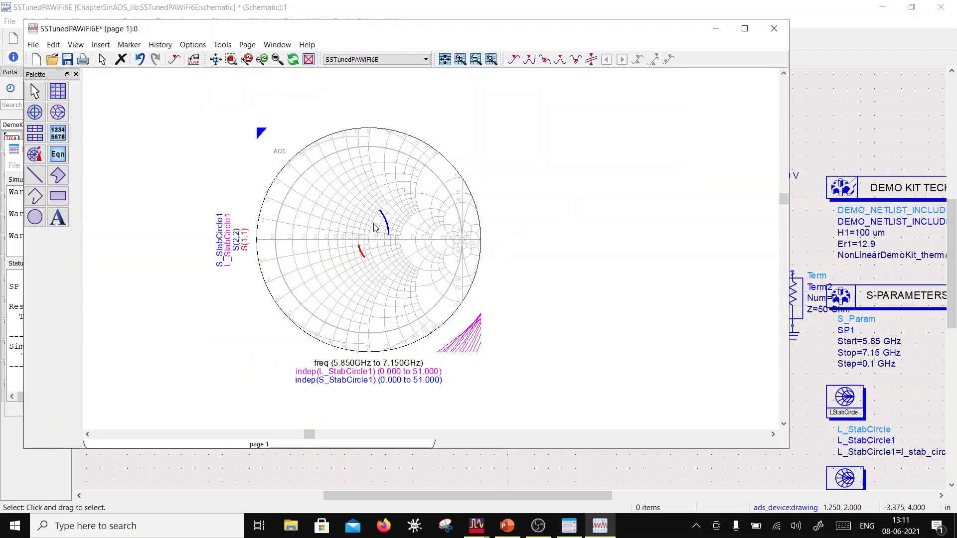
Return to the schematic, set the number of turns of L6 to 3 and simulate again
left_click(809, 383)
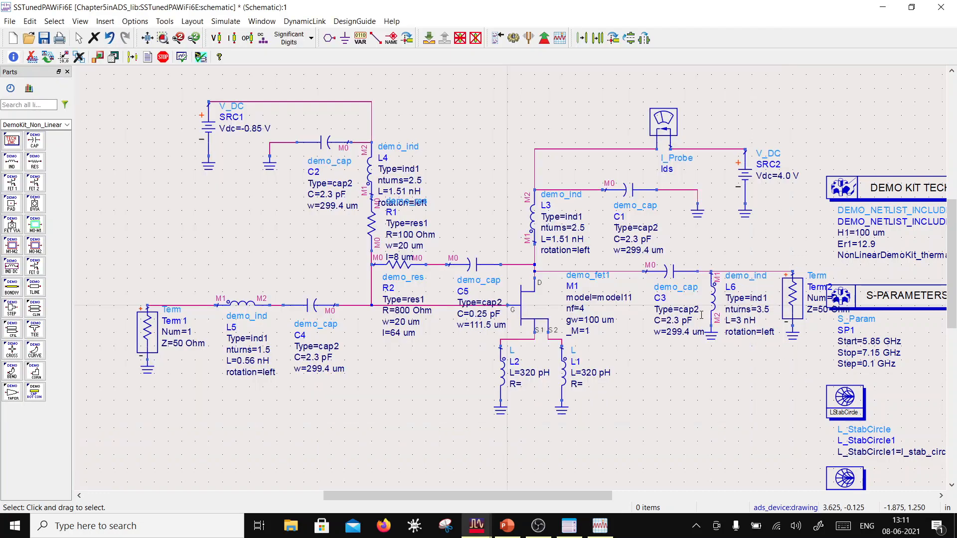
double_click(769, 310)
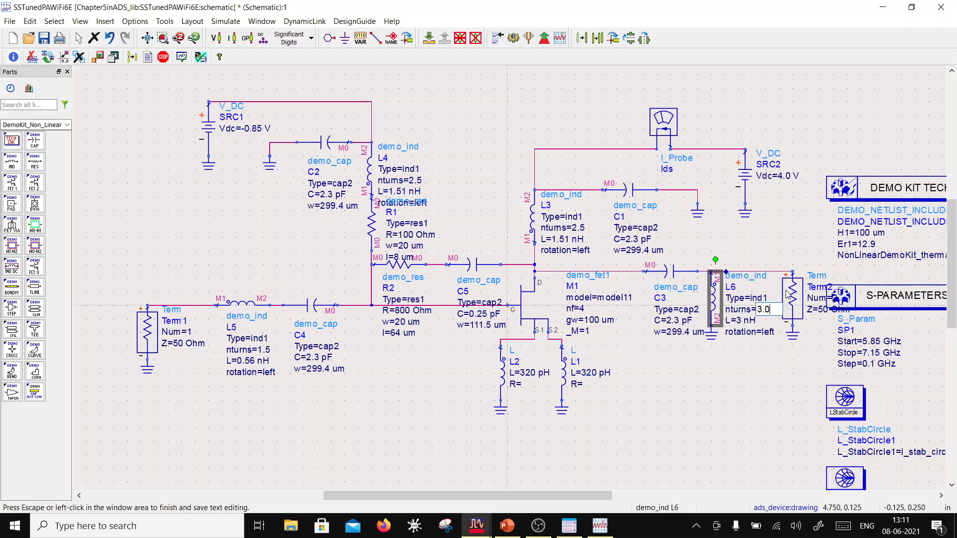
left_click(744, 376)
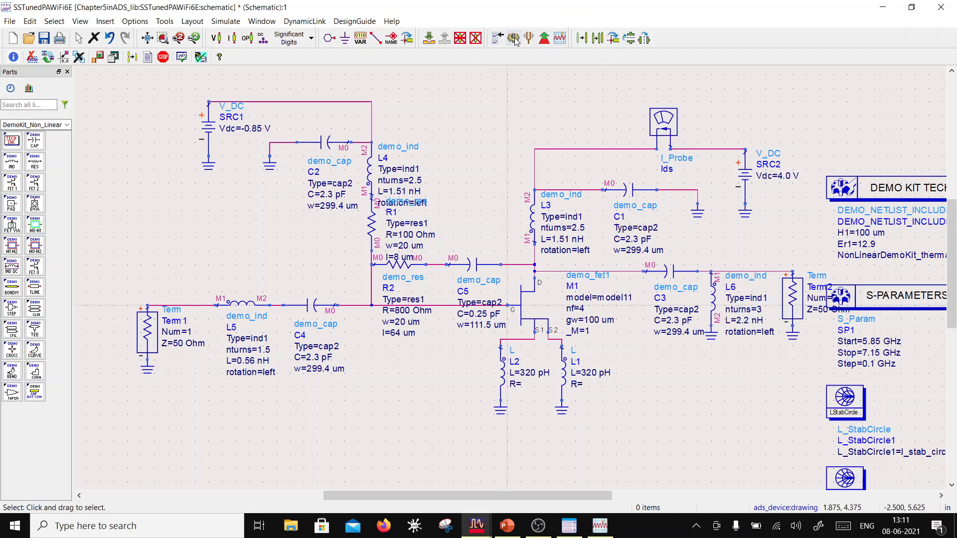
left_click(514, 39)
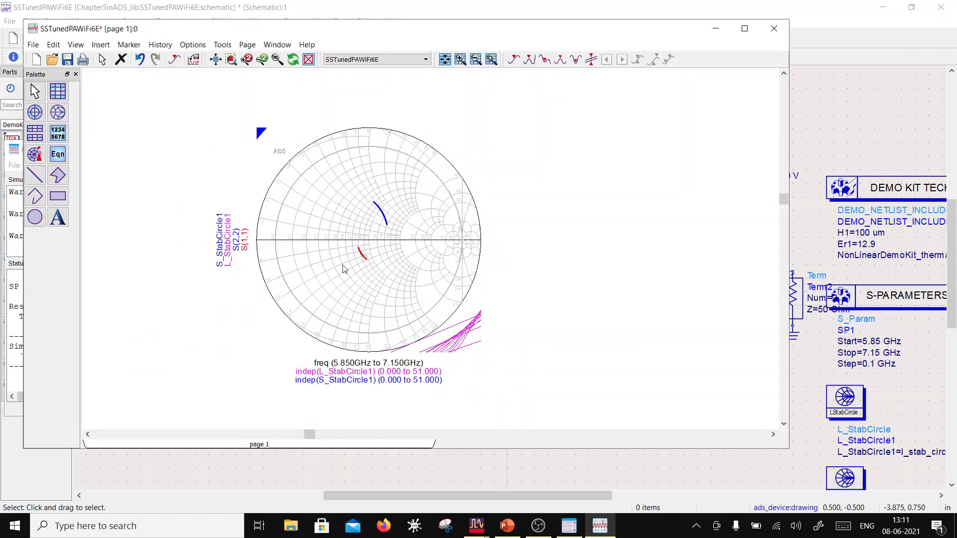
Return to the schematic and move Term2 with its ground and the simulation blocks further away from L6
left_click(750, 458)
scroll(581, 284, "down", 2)
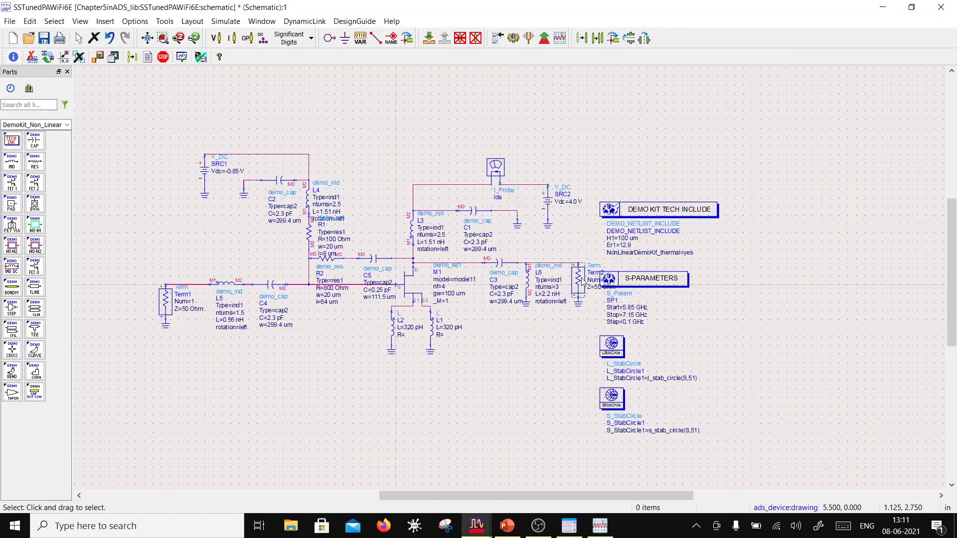
left_click_drag(565, 260, 588, 314)
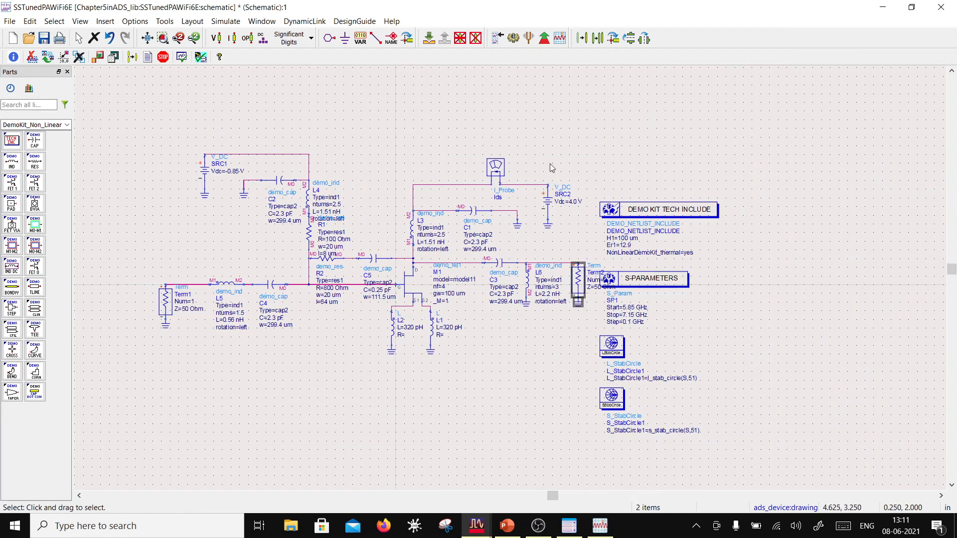
left_click_drag(551, 146, 711, 451)
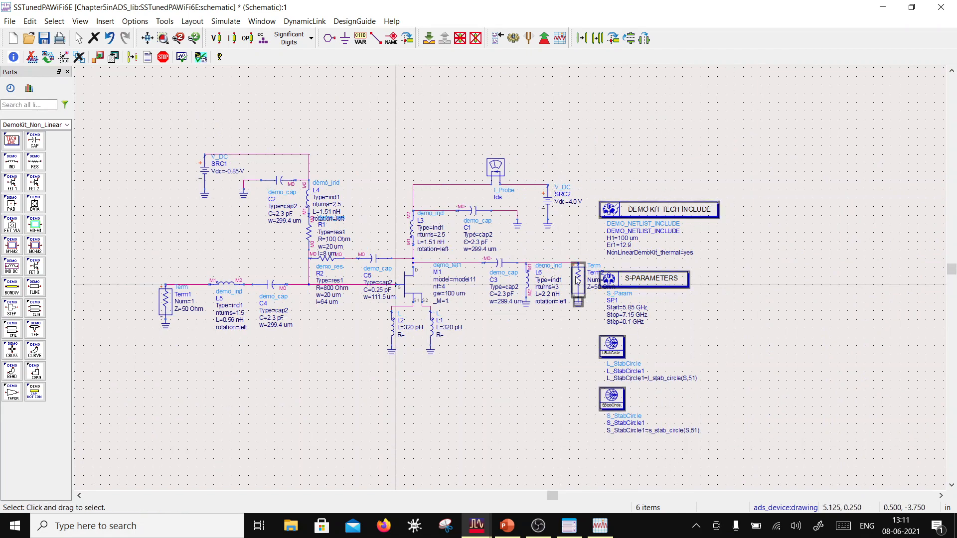
left_click_drag(577, 280, 656, 280)
left_click(605, 327)
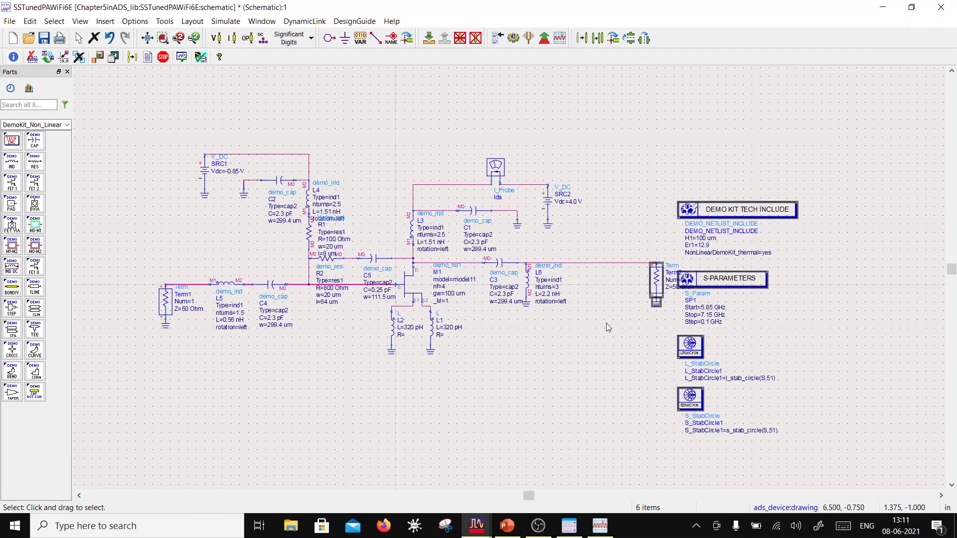
Place a copy of capacitor C3 in the line between L6 and Term2, delete the wire across it, and simulate
left_click(493, 263)
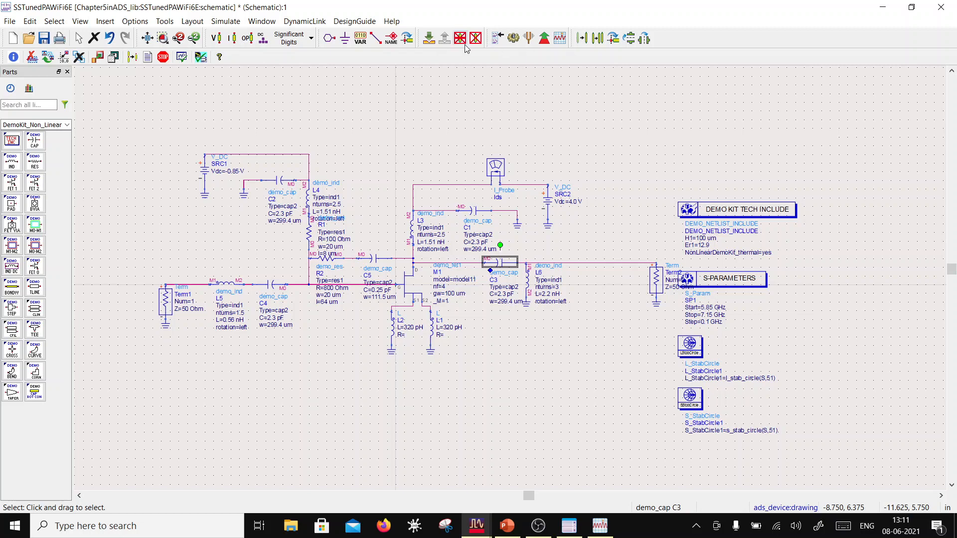
left_click(598, 38)
left_click(591, 266)
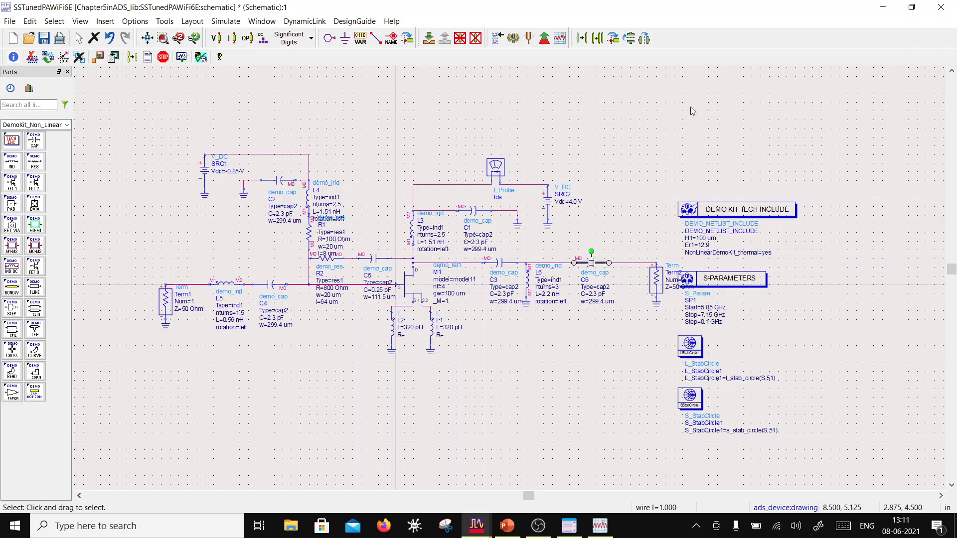
left_click(517, 39)
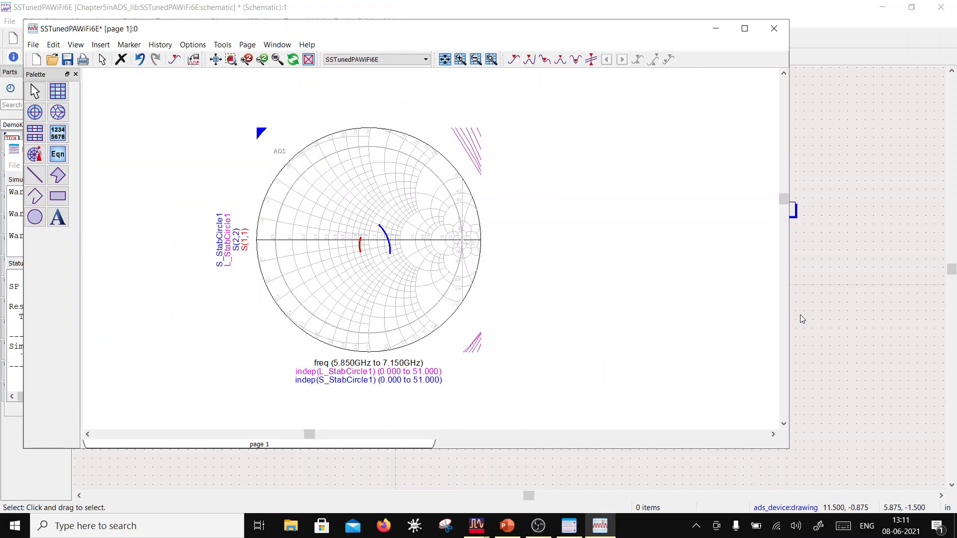
Return to the schematic, set the number of turns of shunt inductor L6 to 2.5 and rerun the simulation
left_click(848, 294)
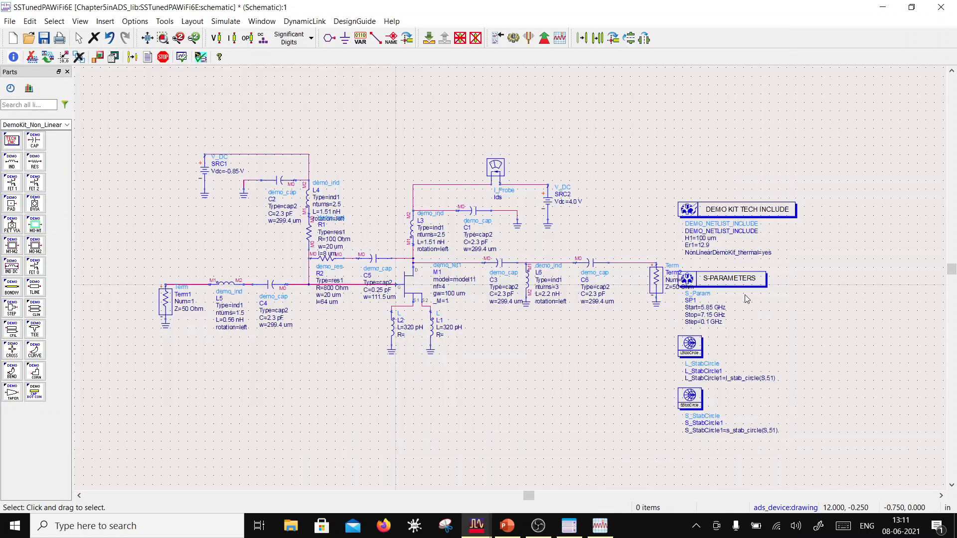
double_click(557, 287)
type("2.")
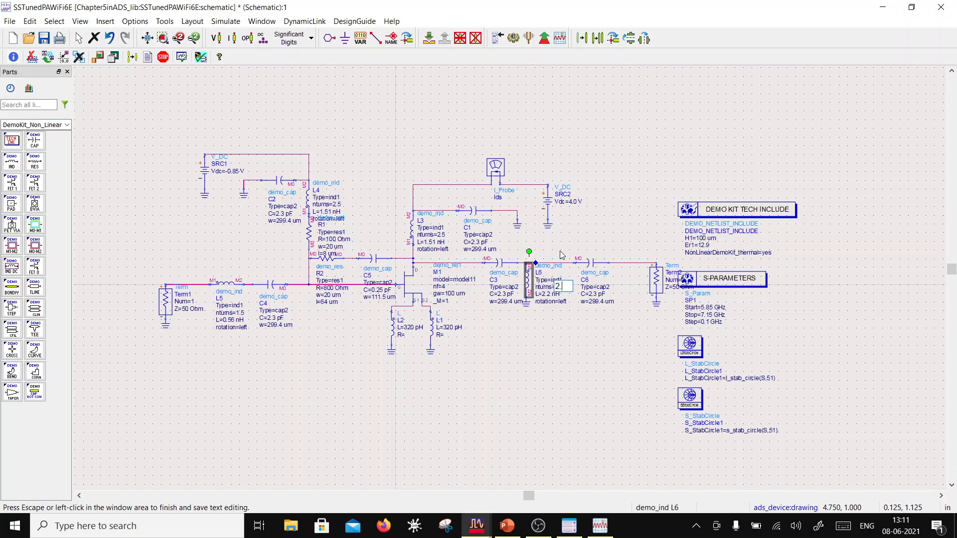
type("5")
left_click(584, 334)
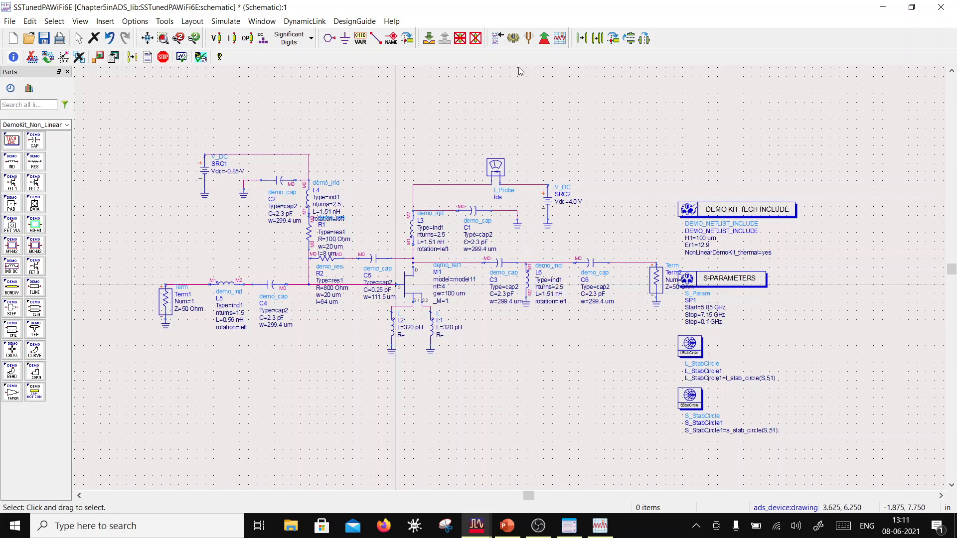
left_click(513, 38)
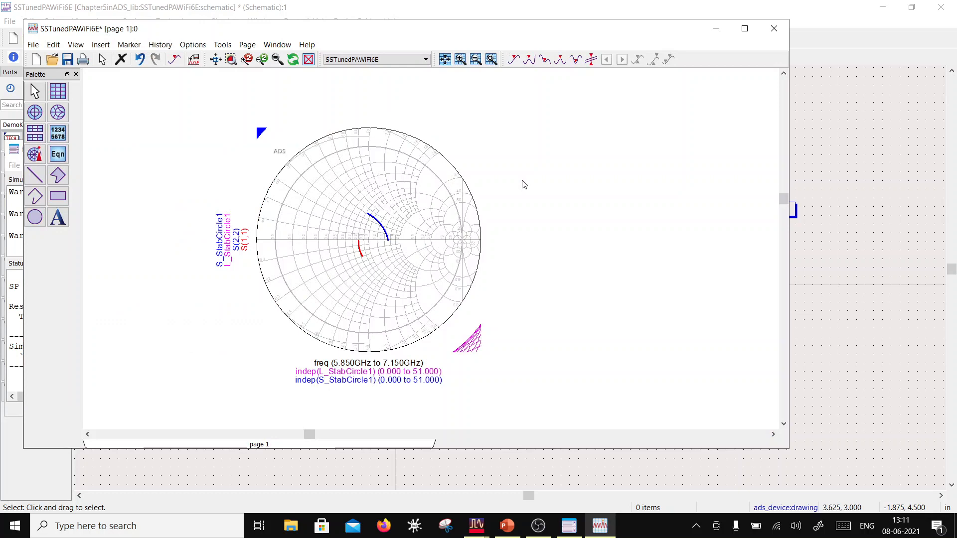
Return to the schematic, set the output series capacitor C6 to 1.6 pF and simulate
left_click(836, 421)
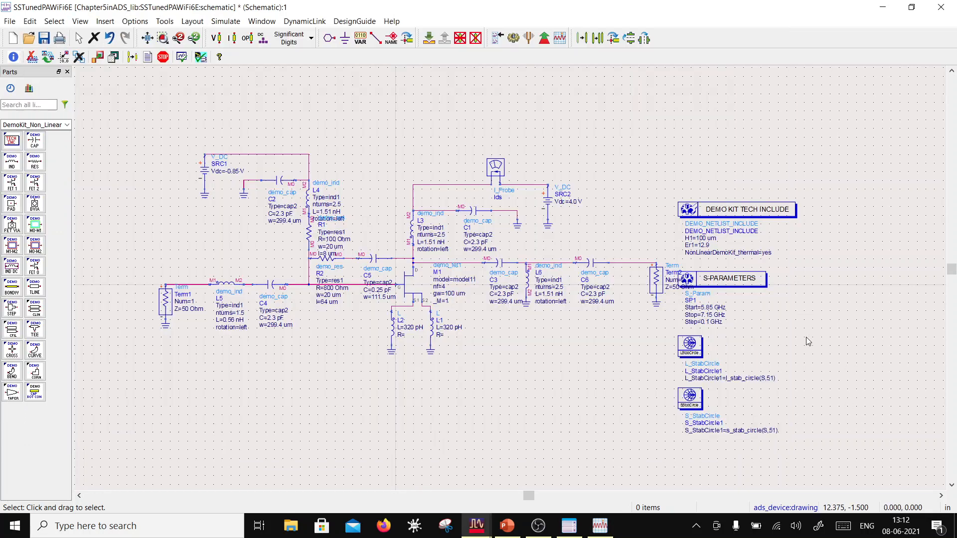
double_click(598, 294)
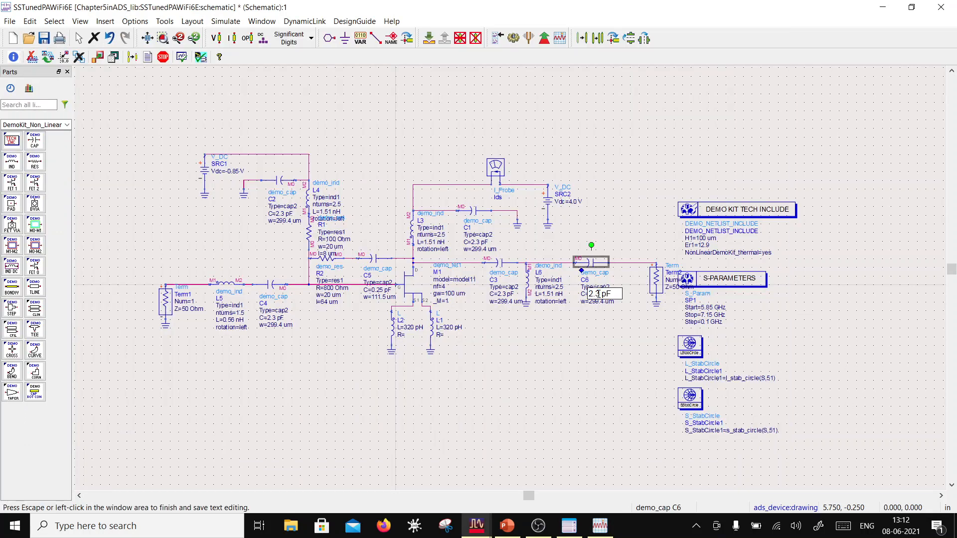
type("1.6")
left_click(513, 38)
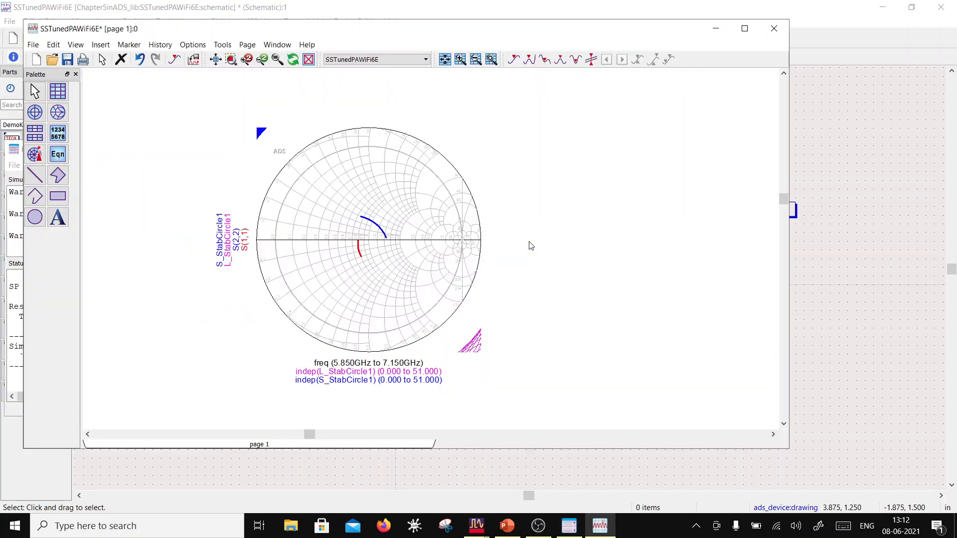
Set capacitor C6 to 1.2 pF in the schematic, simulate, and return to the schematic
left_click(808, 278)
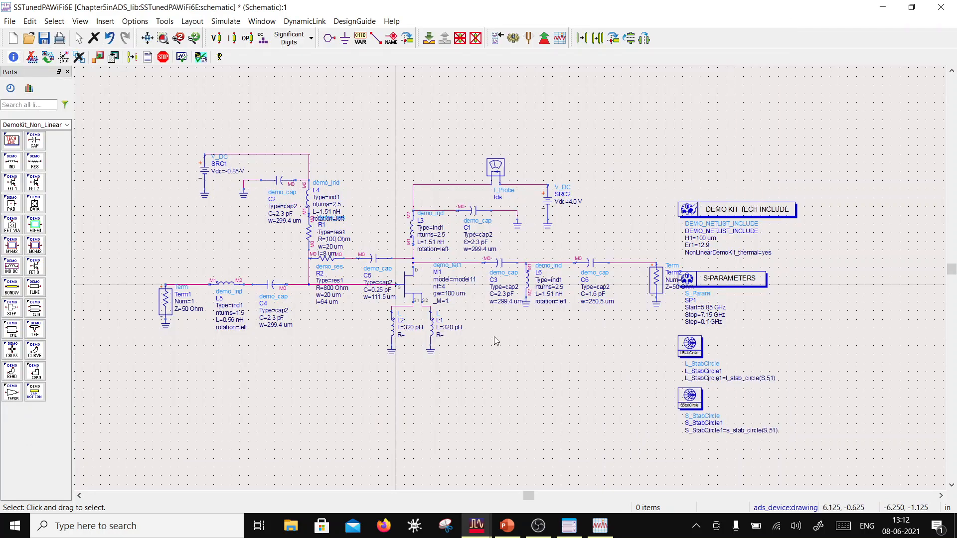
double_click(595, 294)
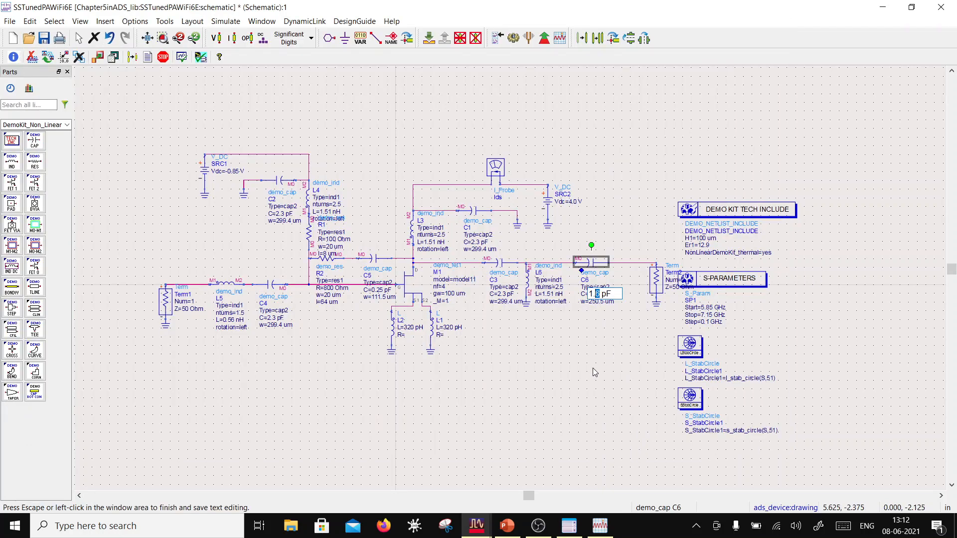
type("2")
key("F7")
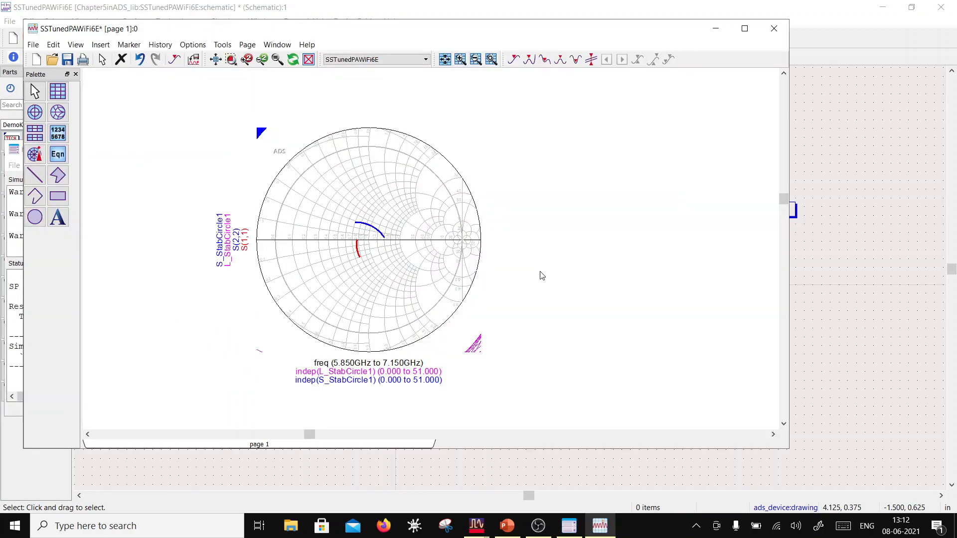
left_click(812, 392)
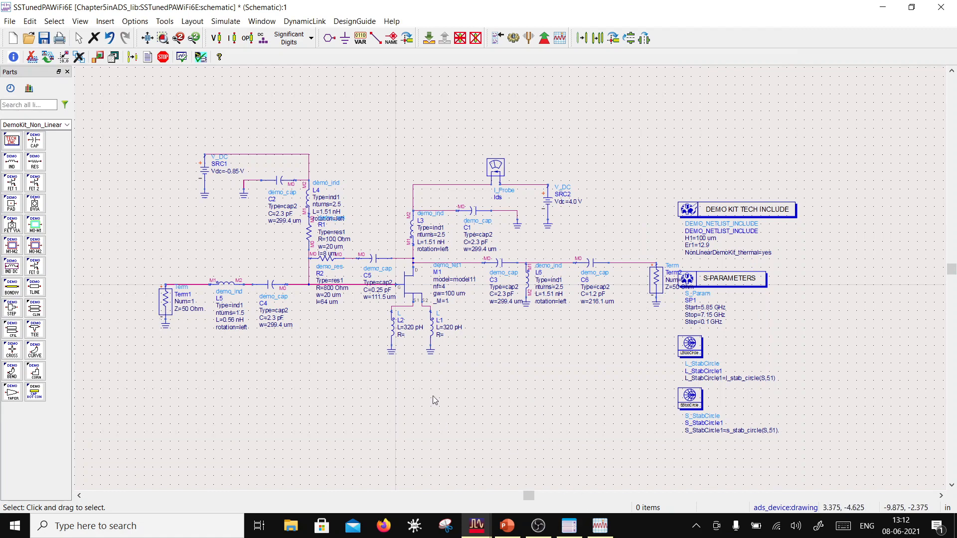
In the data display, add a rectangular plot of S(2,1) in dB beside the Smith chart
left_click(607, 525)
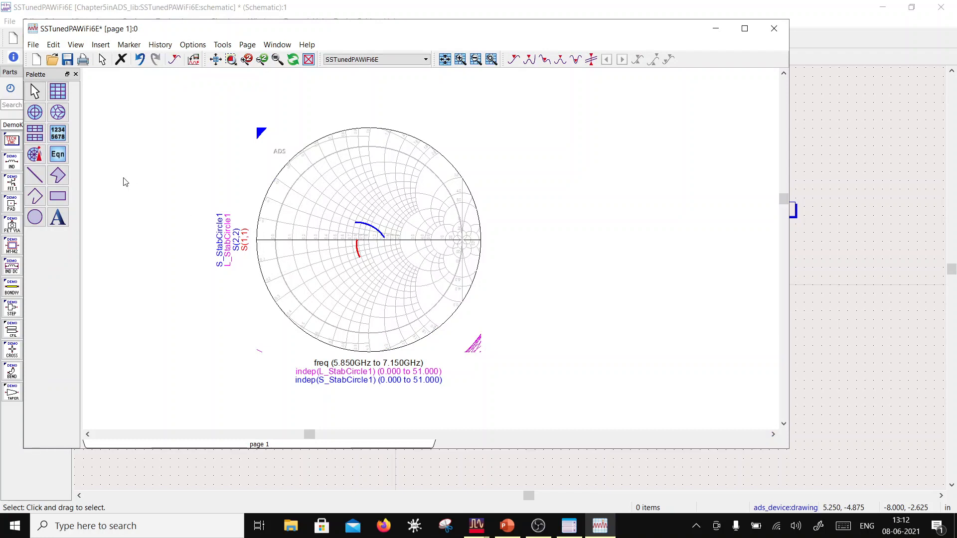
left_click(57, 92)
left_click(519, 164)
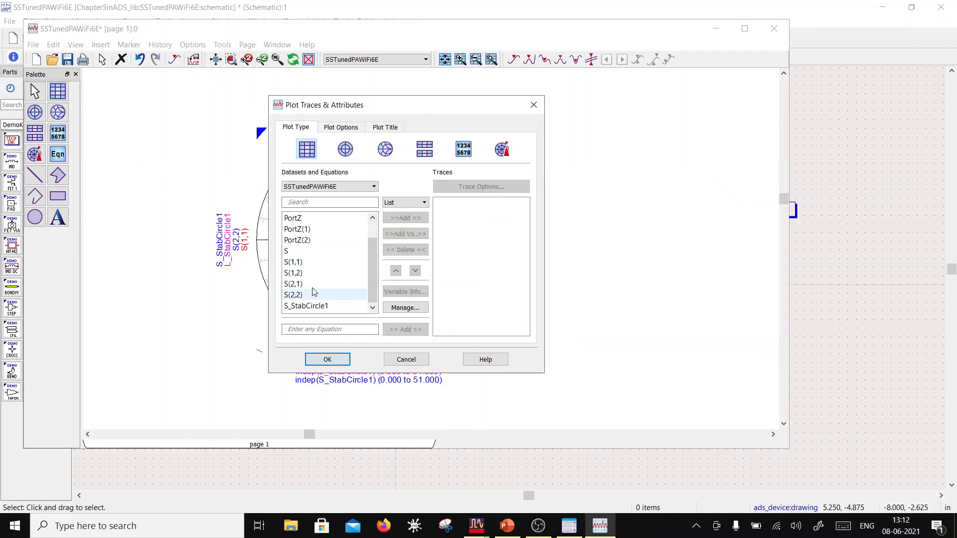
left_click(314, 287)
left_click(390, 220)
left_click(375, 319)
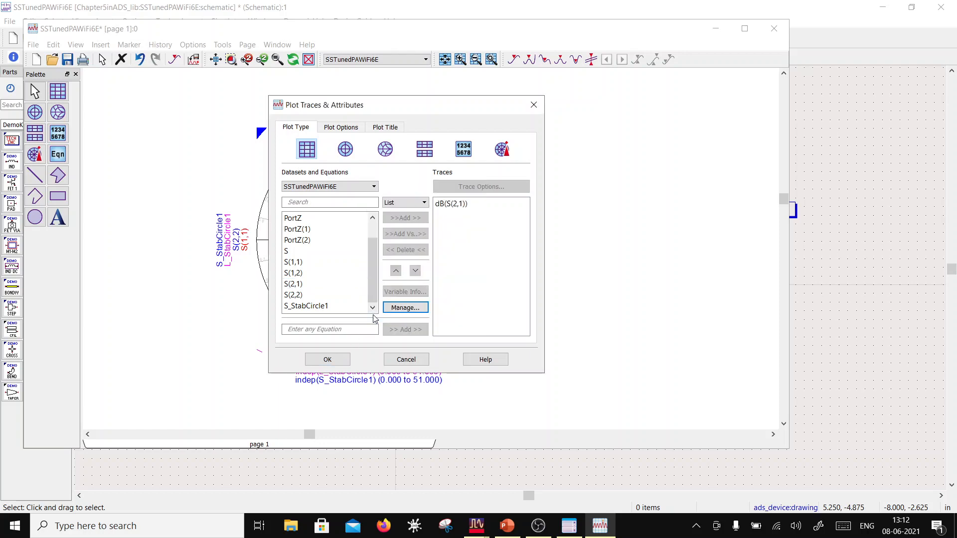
left_click(328, 359)
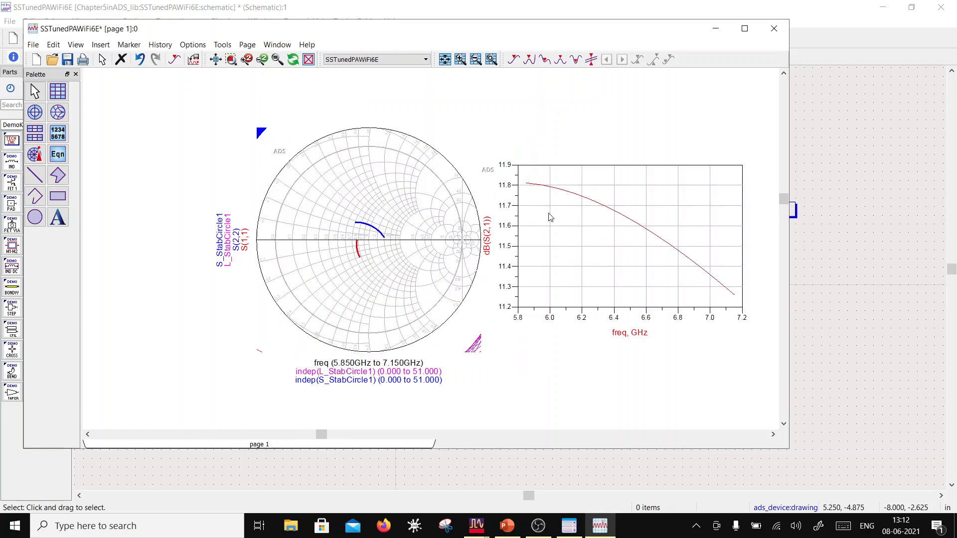
Move the rectangular plot farther from the Smith chart and thicken its dB(S(2,1)) trace
scroll(564, 223, "down", 2)
left_click_drag(484, 257, 527, 263)
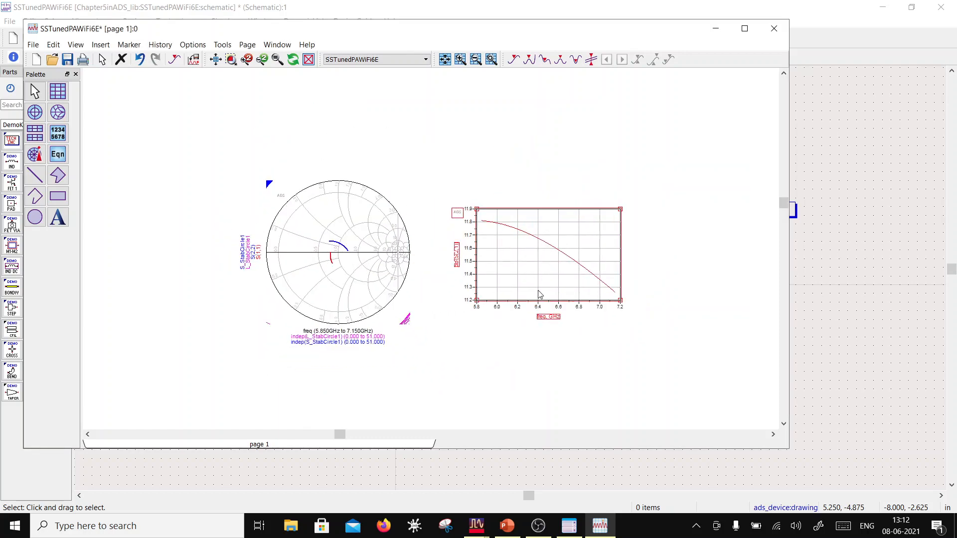
double_click(534, 241)
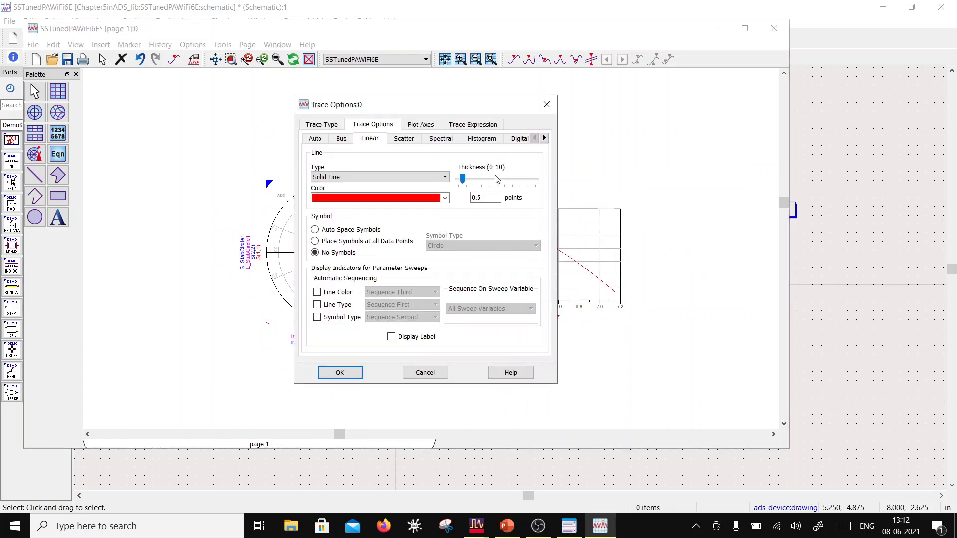
left_click(356, 371)
Add S(1,1) and S(2,2) in dB to the rectangular plot
double_click(543, 278)
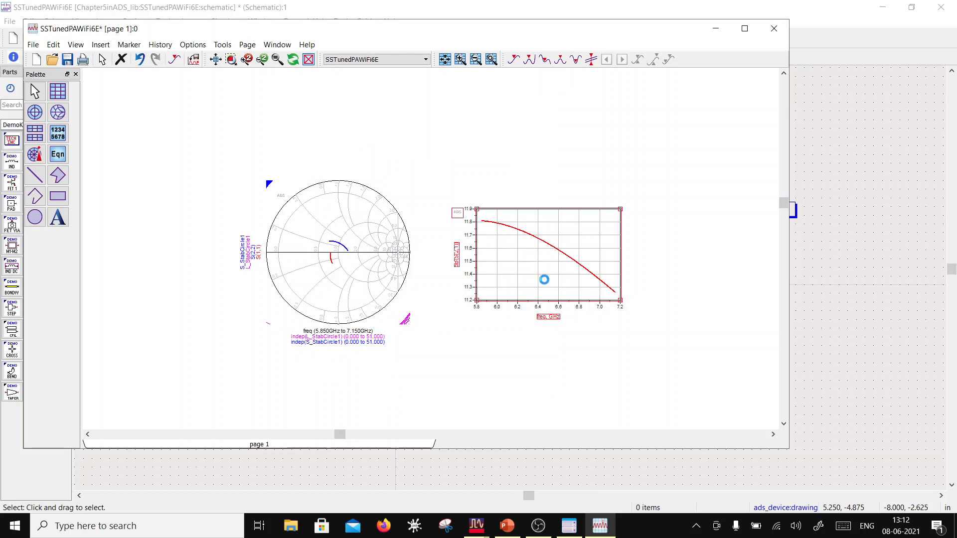
left_click(319, 283)
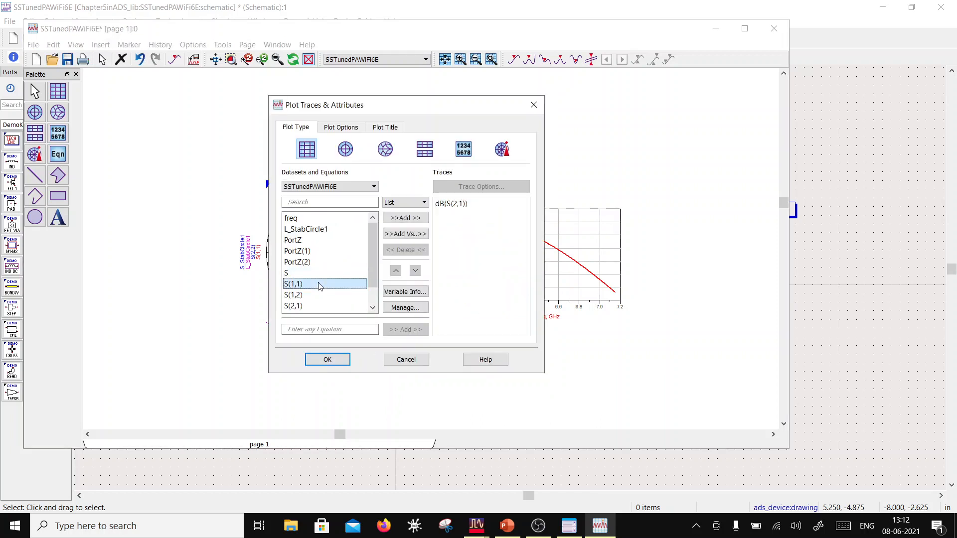
left_click(396, 218)
left_click(388, 321)
scroll(306, 301, "down", 1)
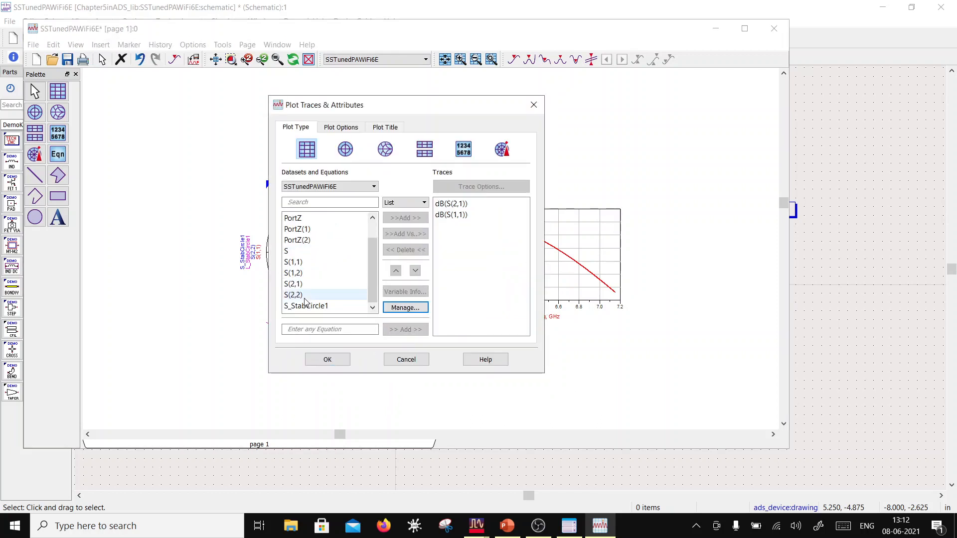
left_click(305, 296)
left_click(406, 218)
left_click(388, 321)
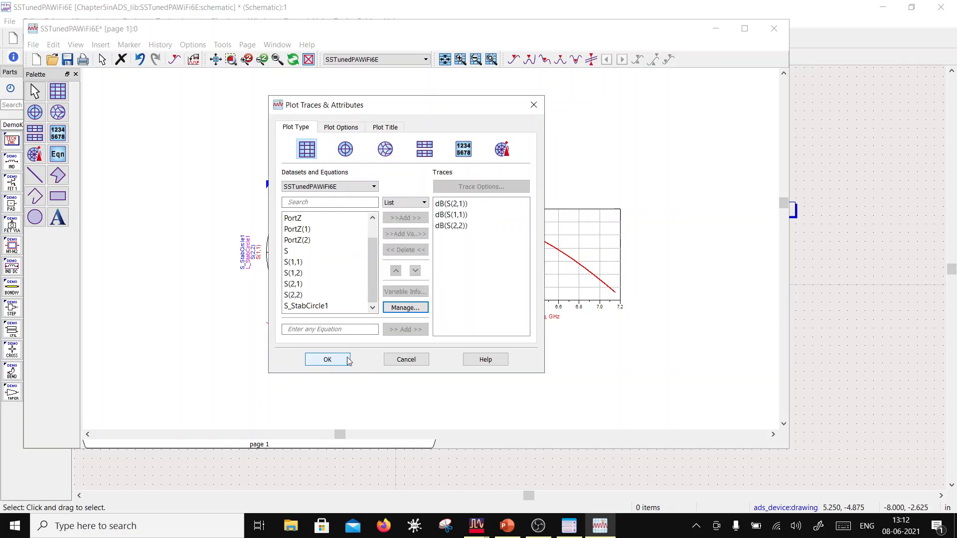
left_click(349, 361)
Format the dB(S(2,2)) trace as dark green at 1.5 points and thicken the blue dB(S(1,1)) trace
scroll(502, 301, "up", 2)
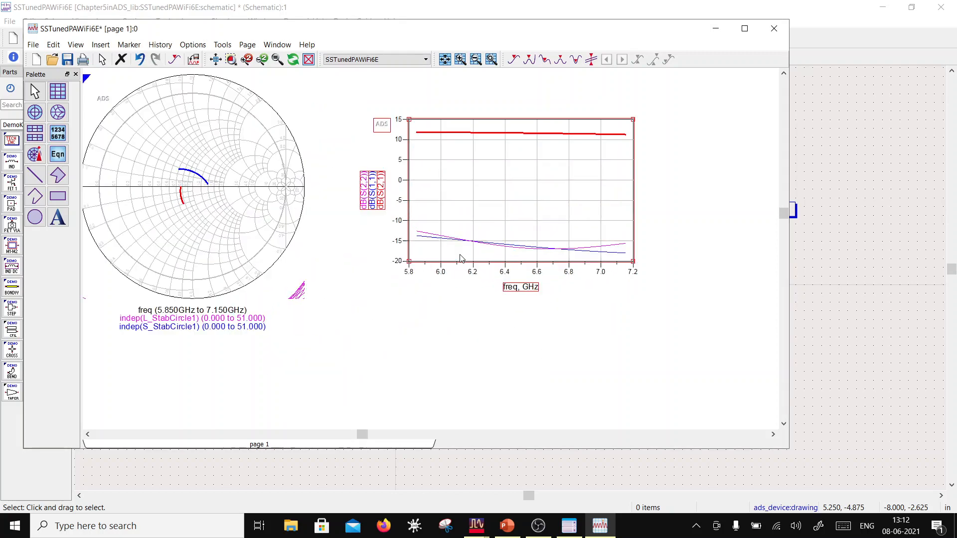
double_click(435, 238)
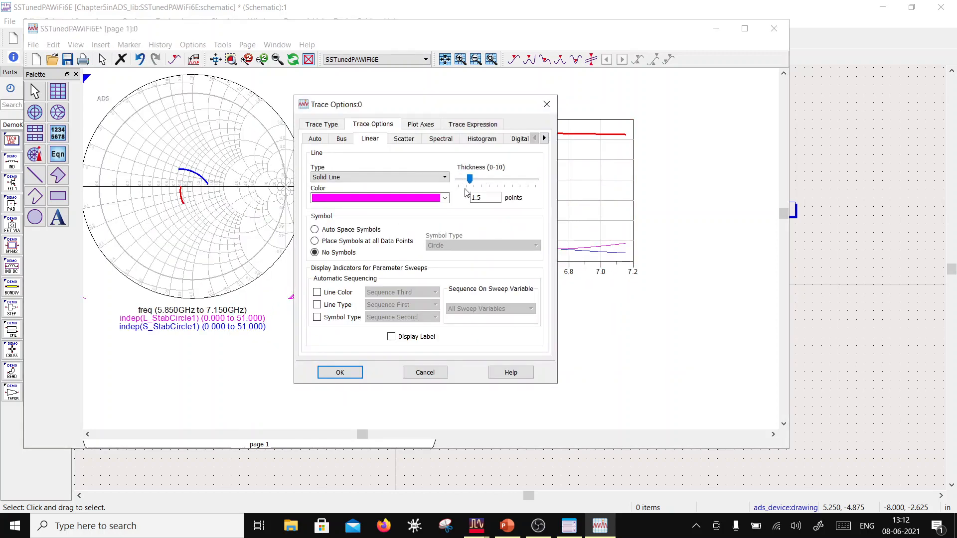
left_click(445, 199)
left_click(352, 232)
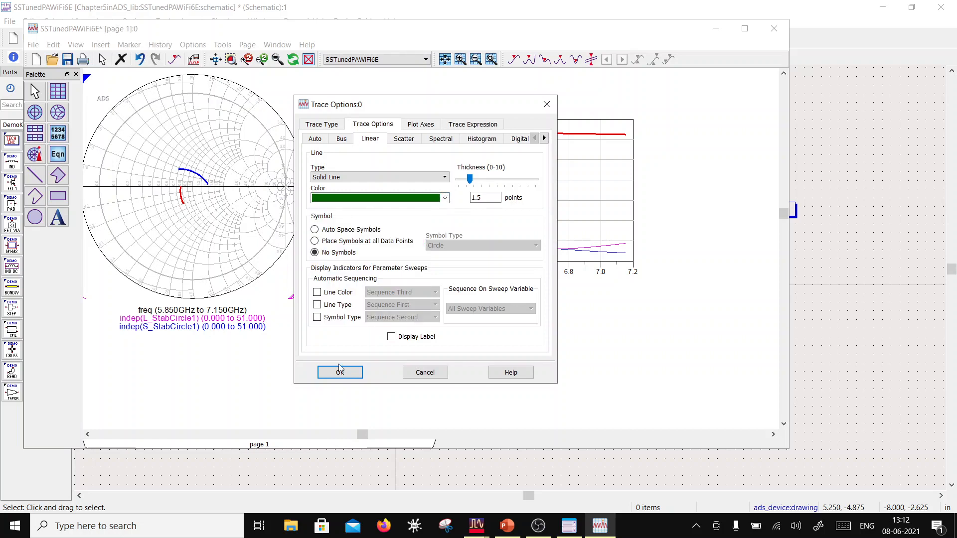
left_click(341, 372)
double_click(430, 240)
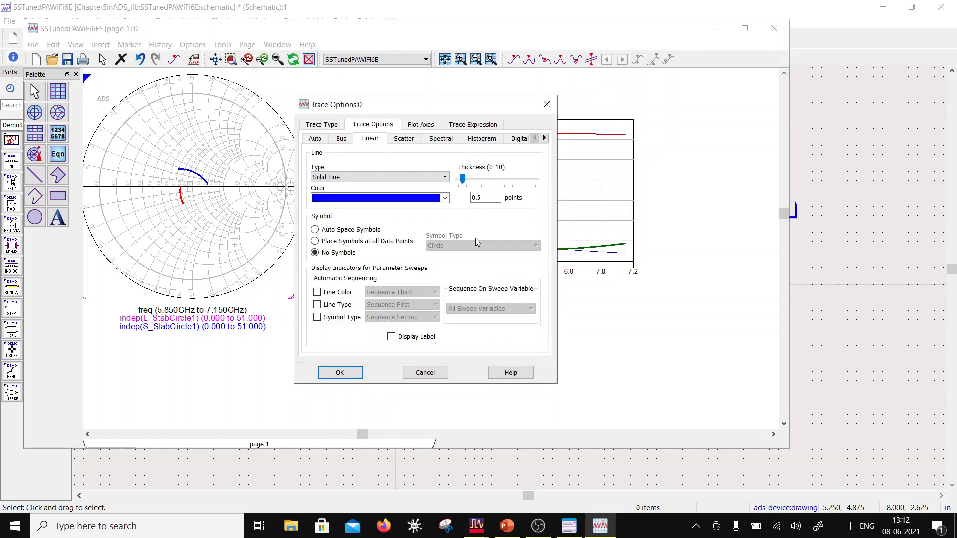
left_click(340, 372)
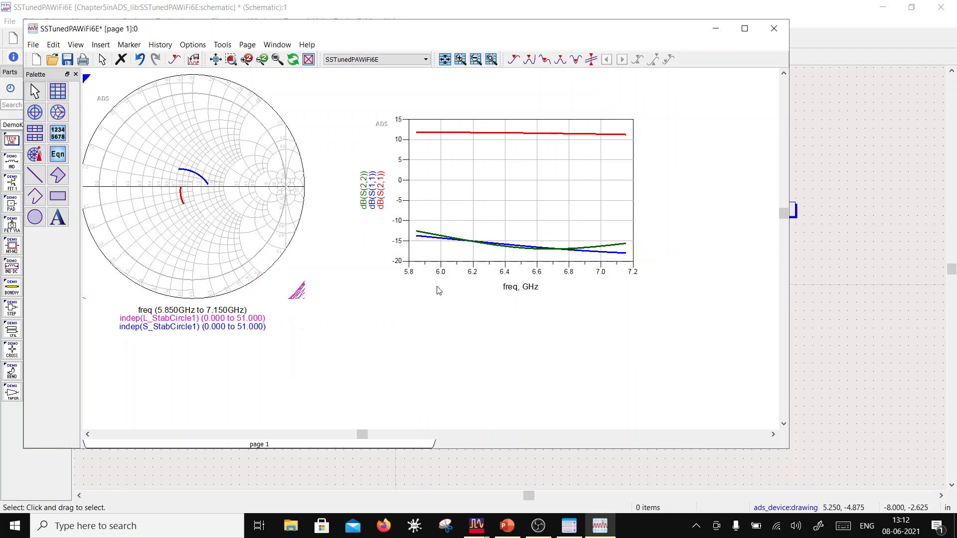
Review the Smith chart and the dB plot together and save the data display
scroll(416, 214, "down", 3)
scroll(417, 224, "up", 3)
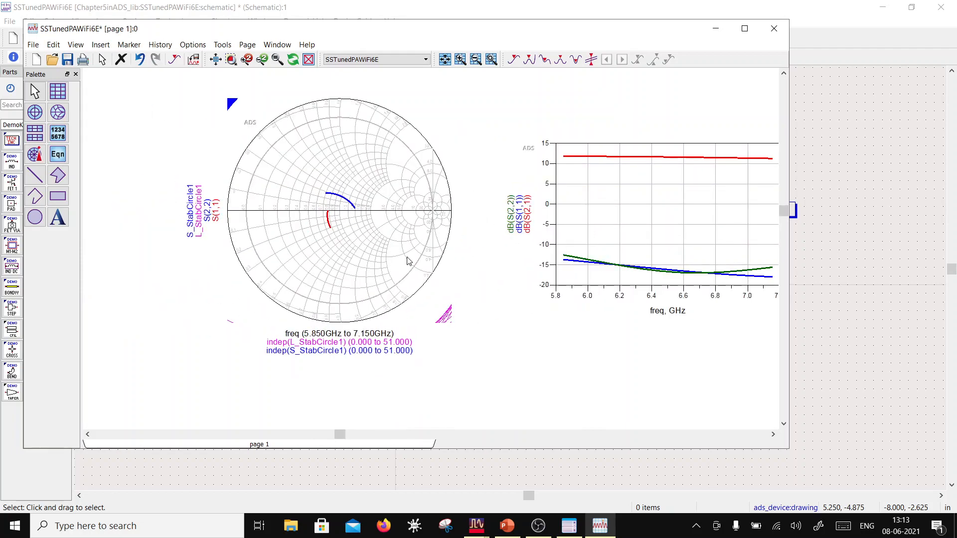
left_click(67, 60)
In the schematic, move the tech include, S-parameter and stability circle blocks clear of Term2, and save the design
left_click(345, 5)
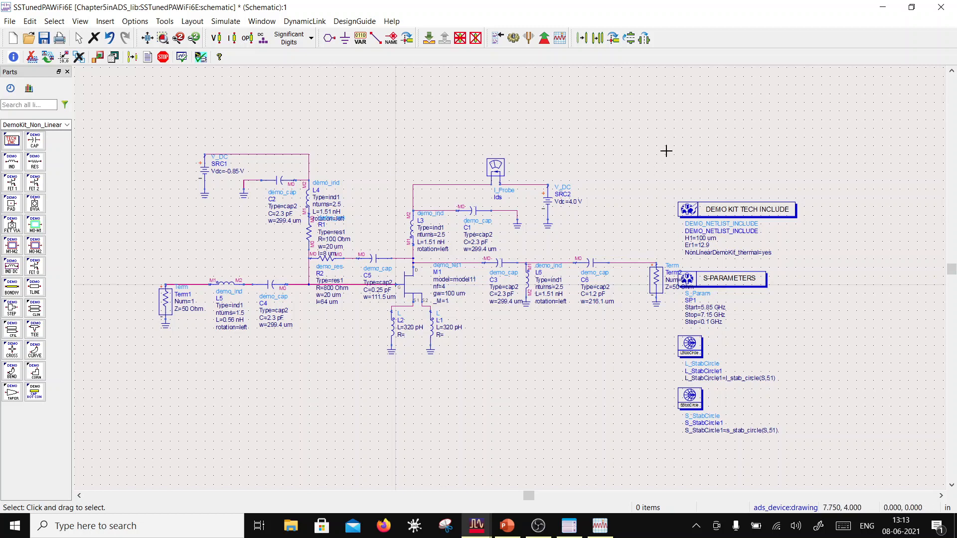
left_click_drag(663, 146, 848, 470)
left_click_drag(691, 399, 729, 399)
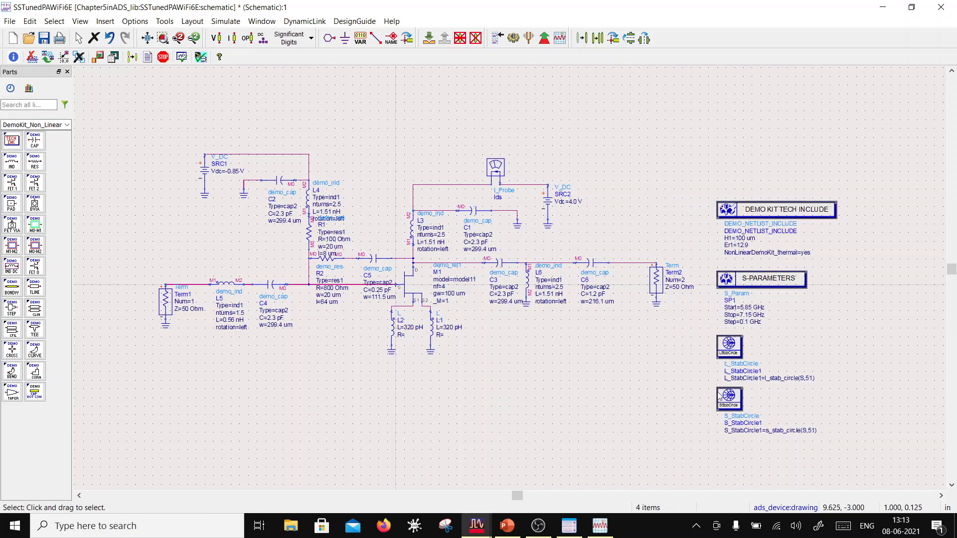
left_click(660, 402)
left_click(41, 33)
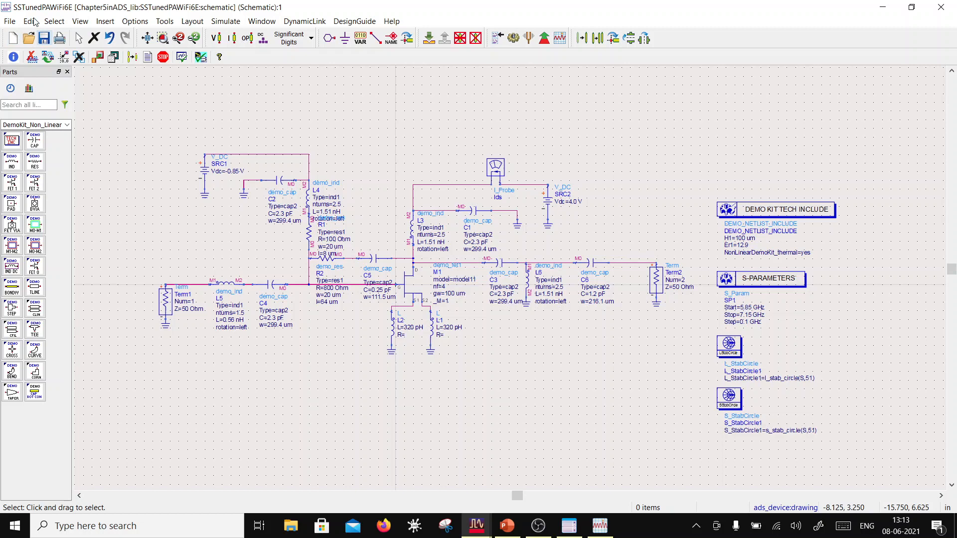
Close the SSTunedPAWiFi6E schematic and data display windows to return to the ADS main window
left_click(941, 7)
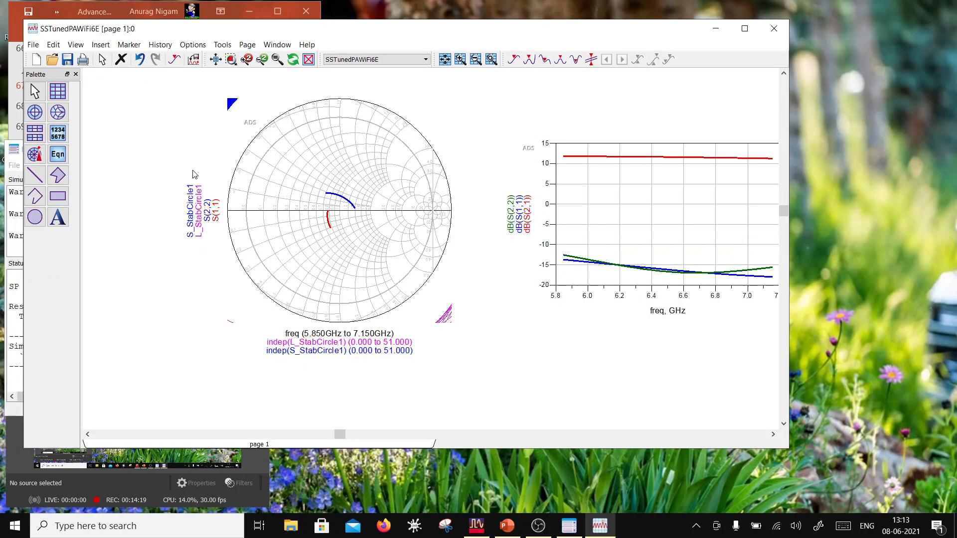
left_click(774, 28)
left_click_drag(476, 290, 466, 291)
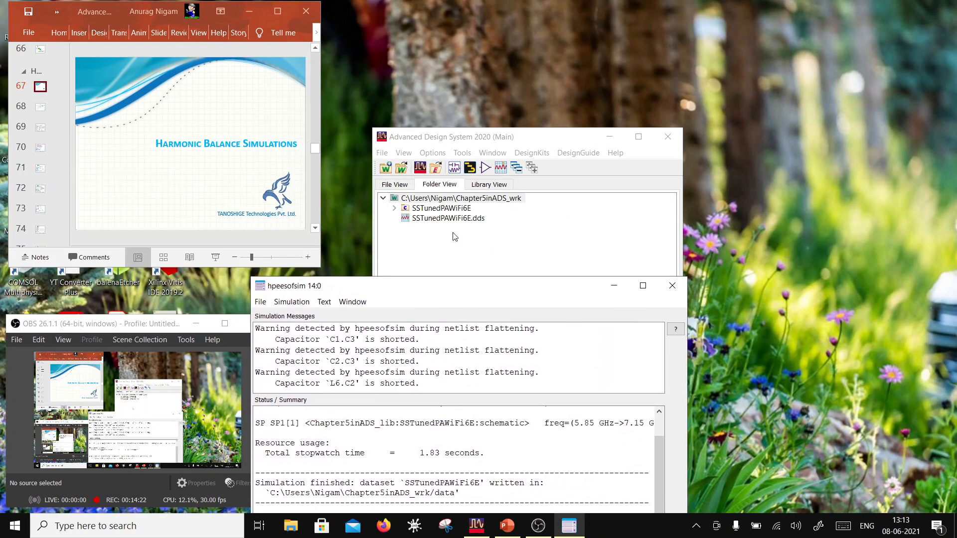
Copy the cell SSTunedPAWiFi6E within its current library under the new name LSTunedPAWiFi6E
left_click(424, 209)
right_click(424, 209)
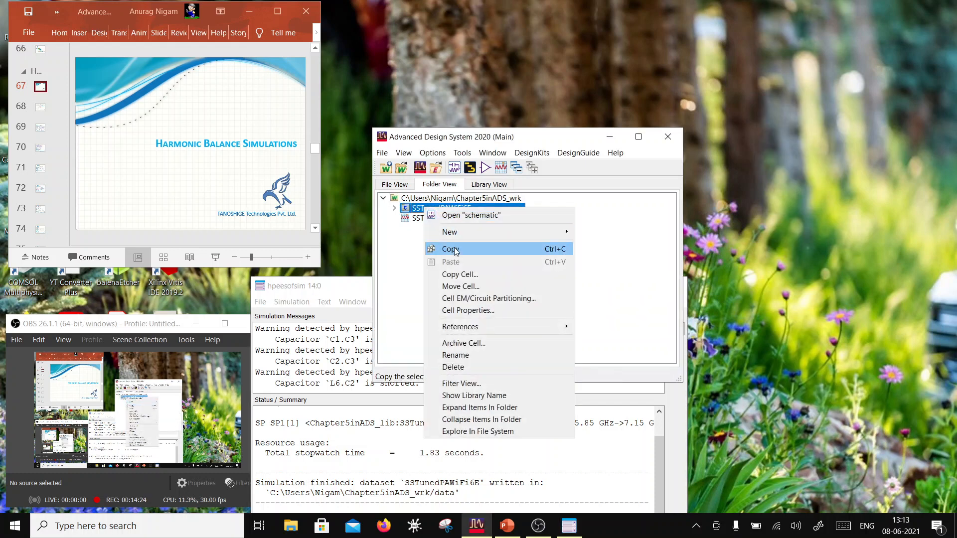
left_click(459, 250)
right_click(453, 209)
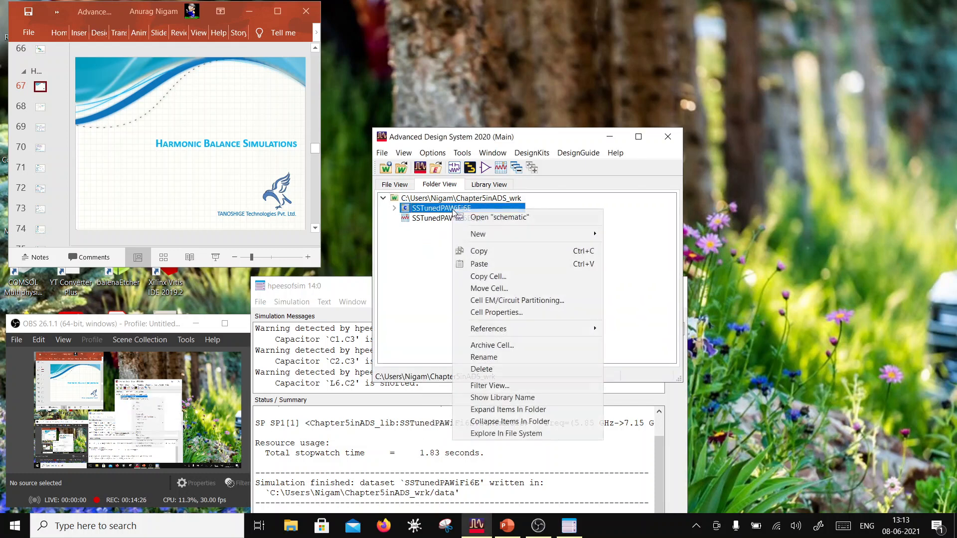
left_click(478, 276)
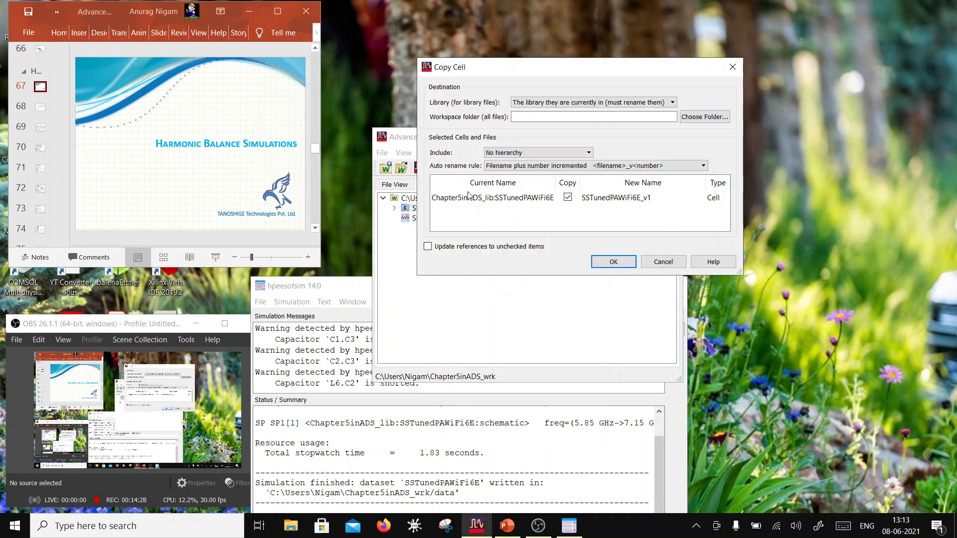
left_click(618, 200)
left_click(653, 199)
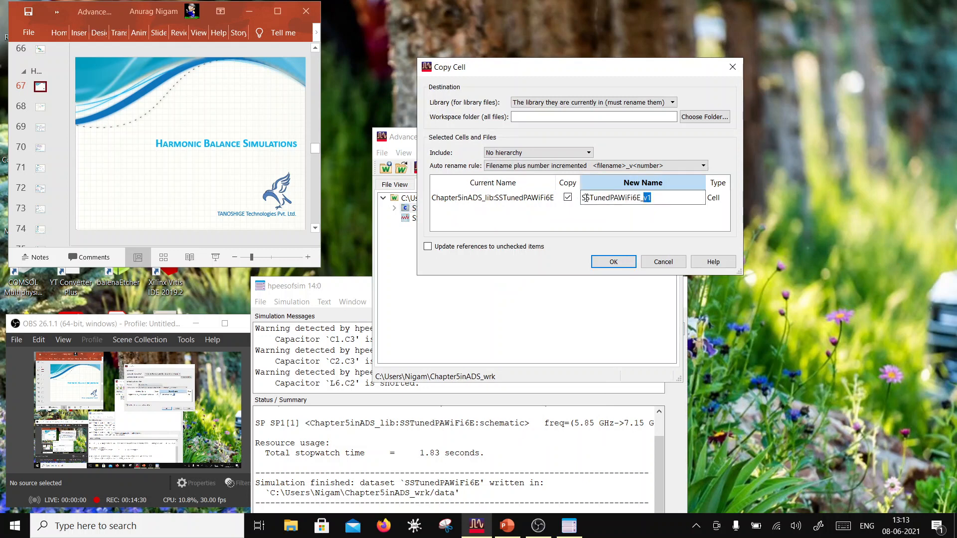
type("LS")
left_click(609, 263)
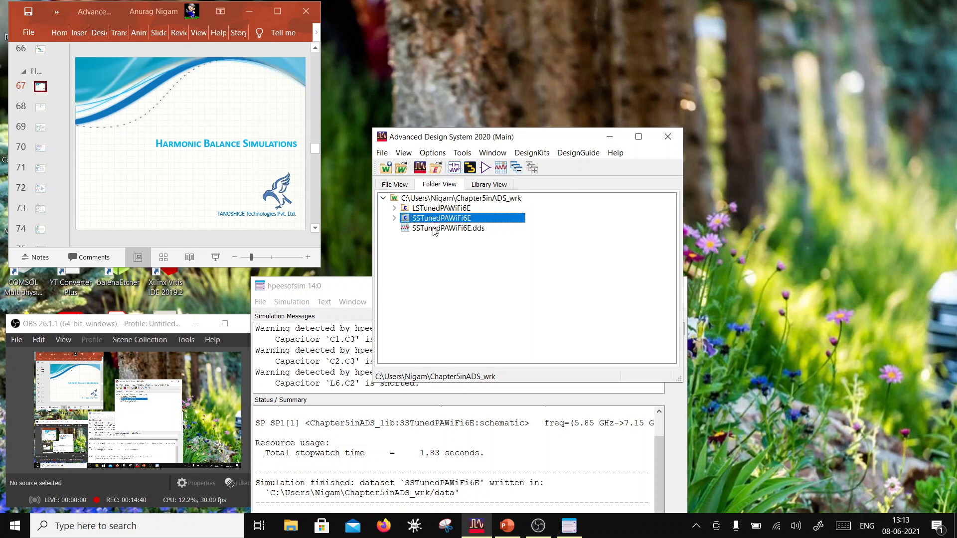
Expand the LSTunedPAWiFi6E cell and open its schematic
left_click(394, 208)
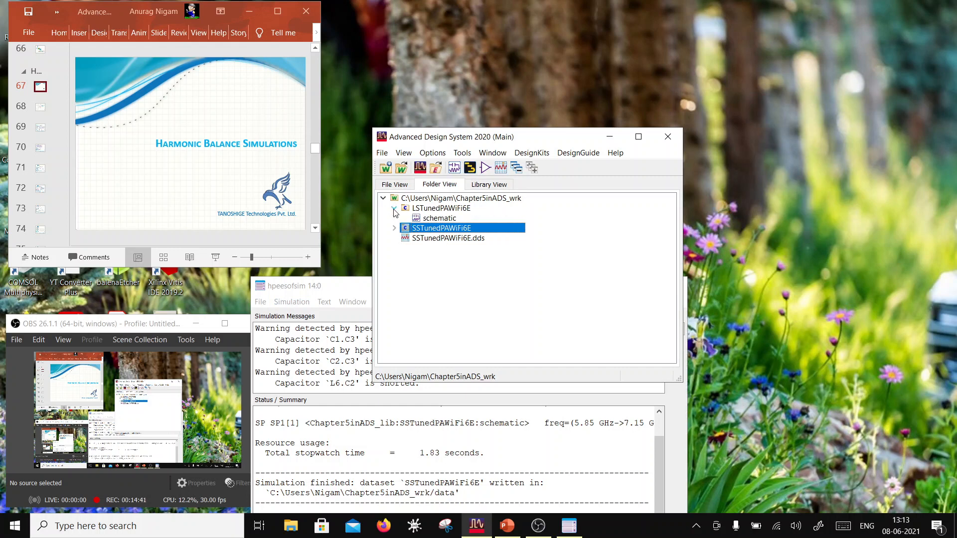
right_click(428, 222)
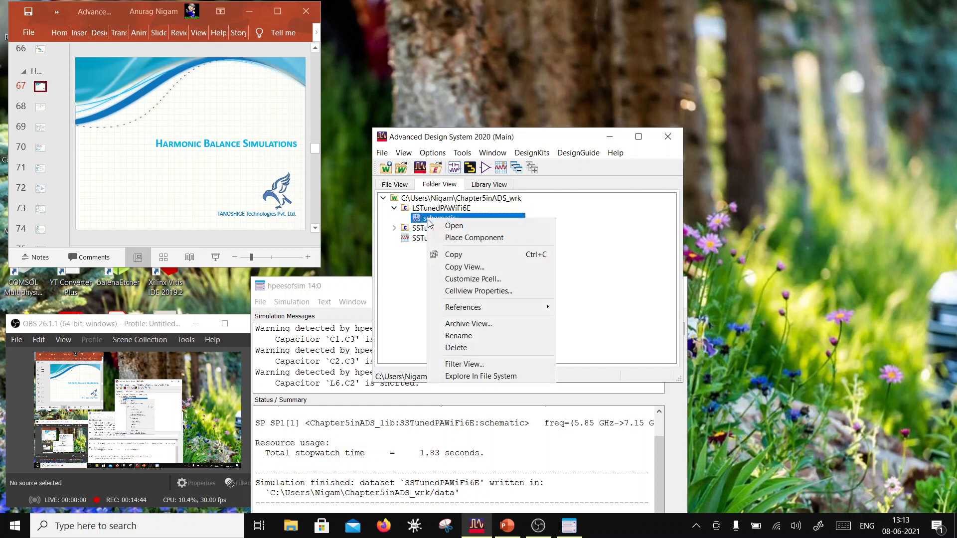
left_click(453, 225)
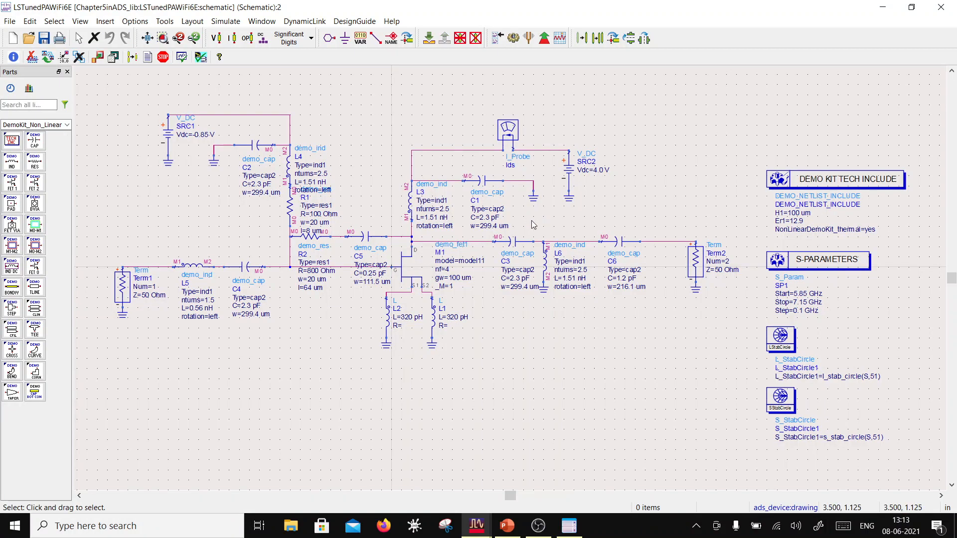
Delete the Ids current probe and the drain supply SRC2 with its wiring and ground
scroll(517, 267, "down", 2)
left_click_drag(482, 179, 579, 230)
key("Delete")
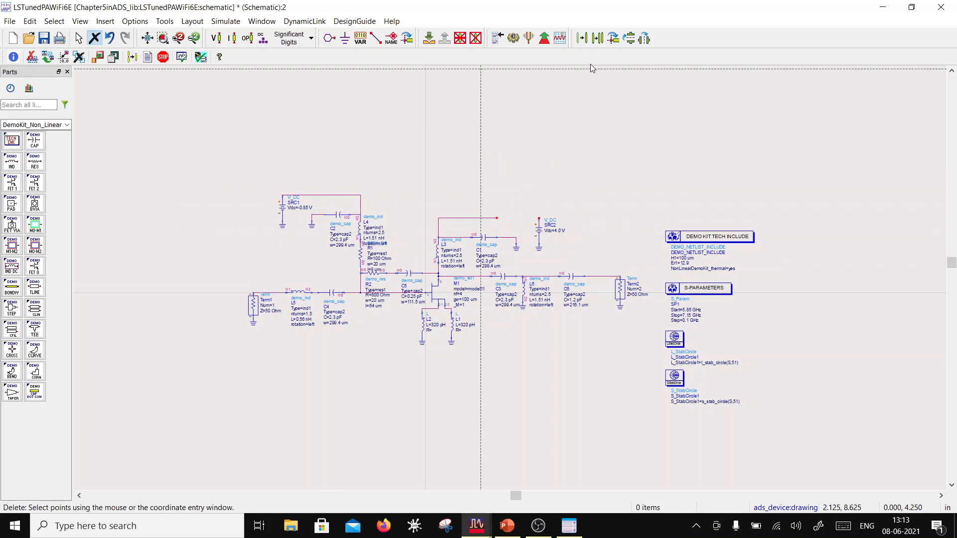
left_click(538, 247)
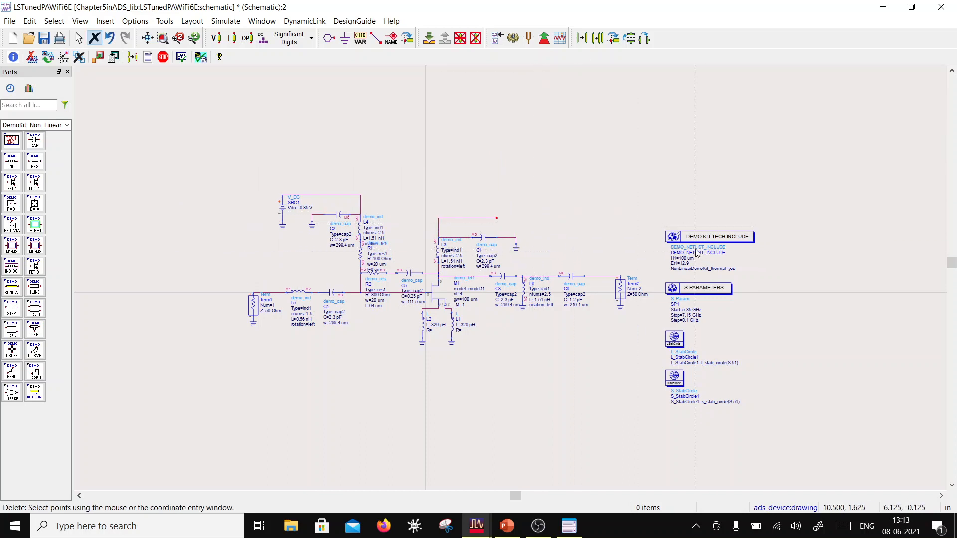
Delete the demo kit tech include, the S-parameter controller and both stability circle blocks
left_click(710, 237)
left_click(703, 288)
left_click(674, 338)
left_click(676, 373)
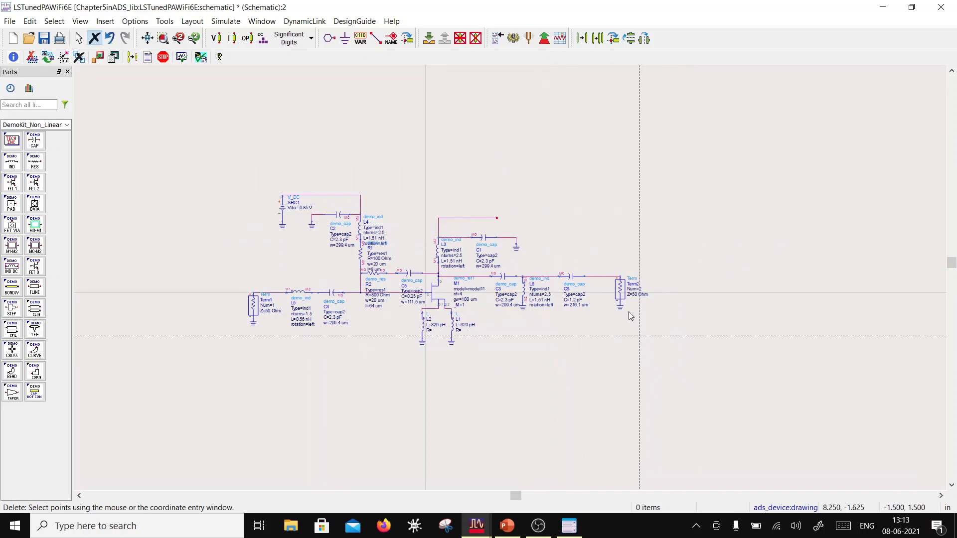
Delete Term2, Term1 and the gate supply SRC1 together with their grounds, leaving the amplifier's port wires open
left_click(621, 305)
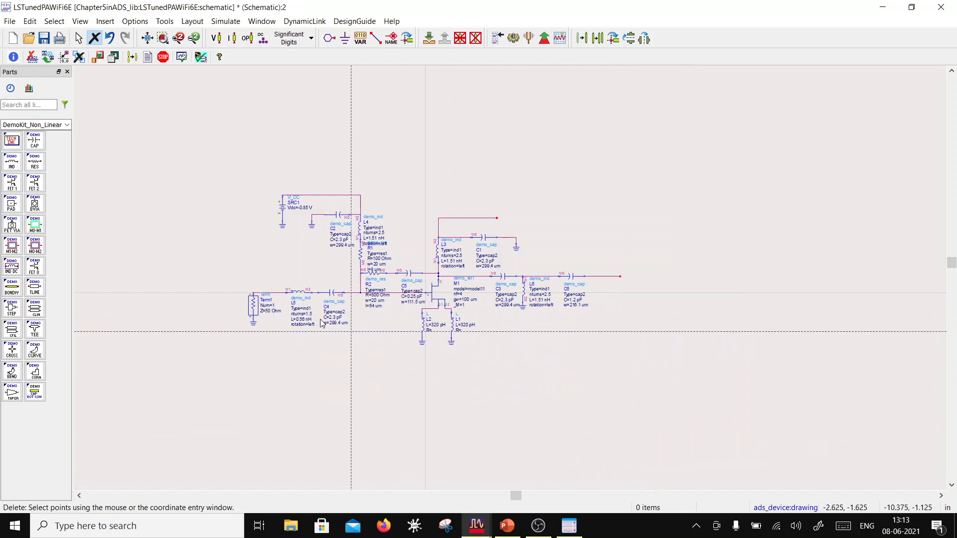
left_click(253, 306)
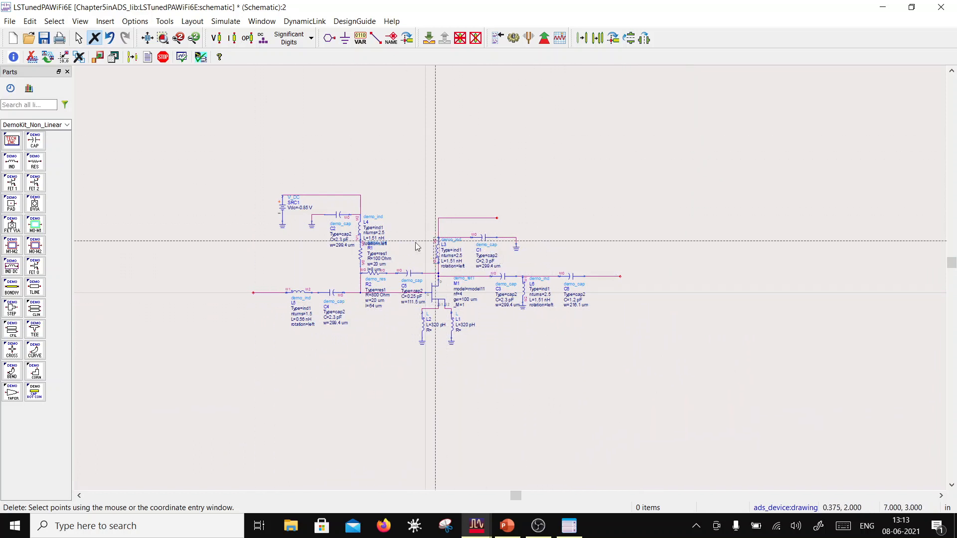
left_click(283, 214)
key("Escape")
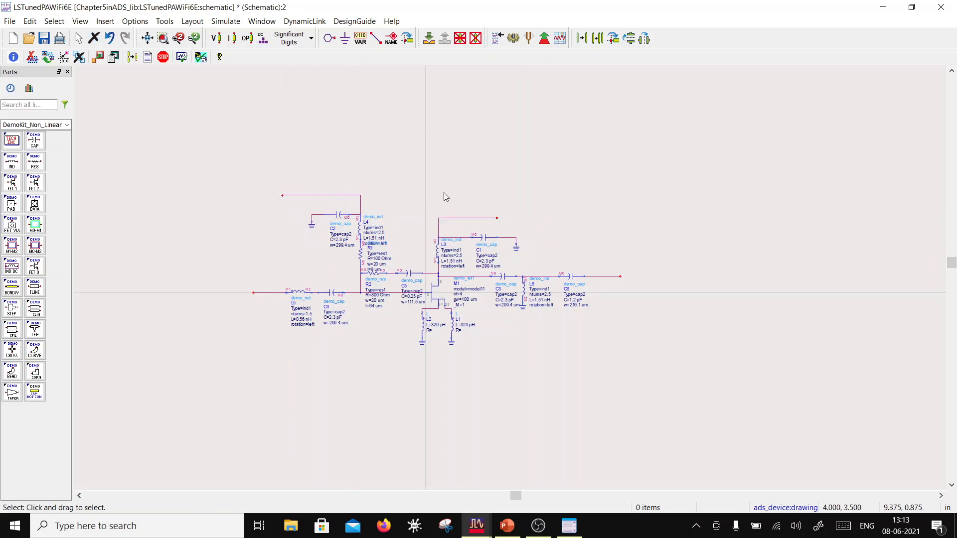
Place pin 1 named Pin on the open input wire and pin 2 named Pout on the open output wire
left_click(333, 39)
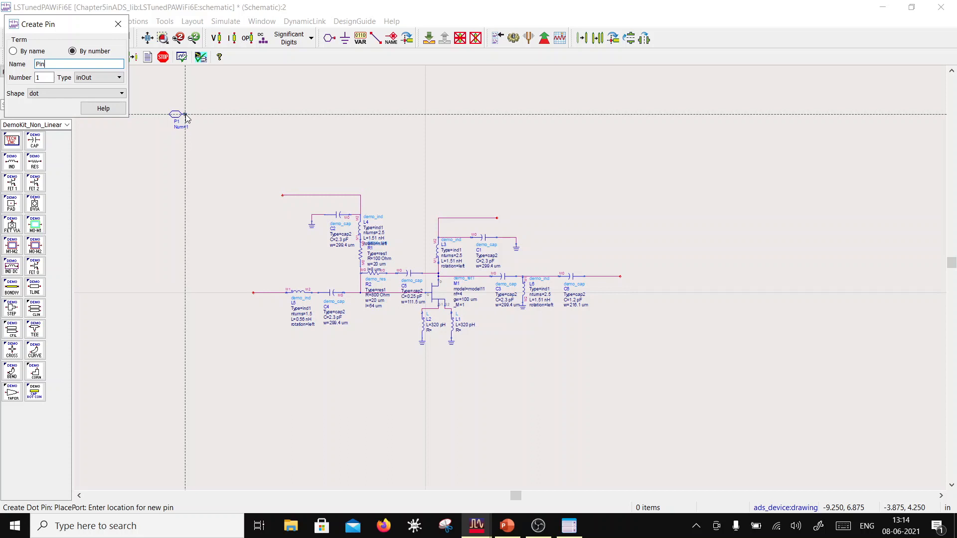
left_click(253, 293)
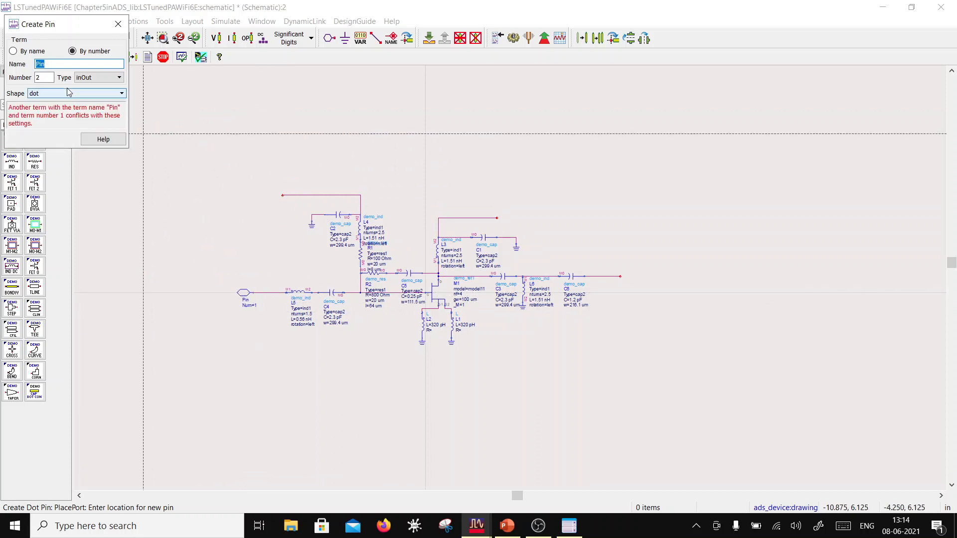
type("Pout")
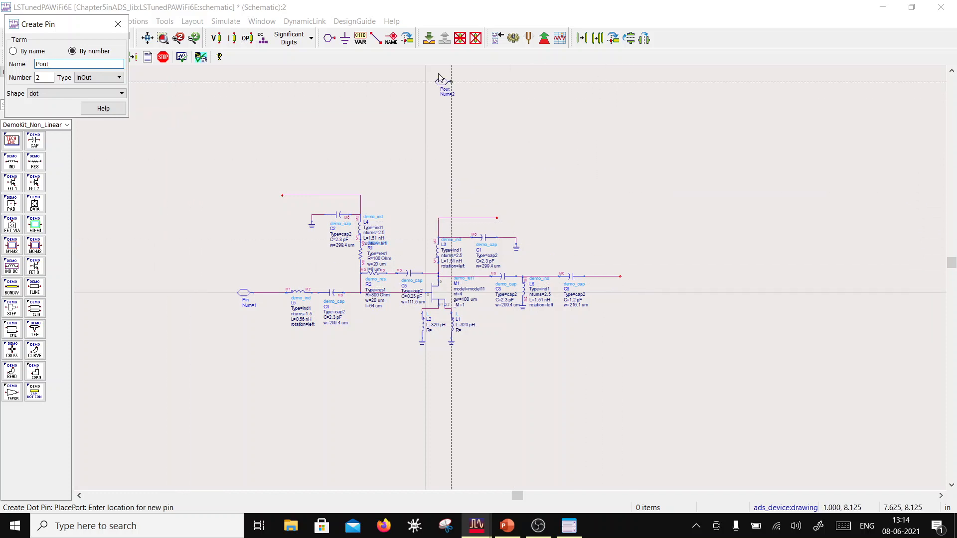
left_click(621, 277)
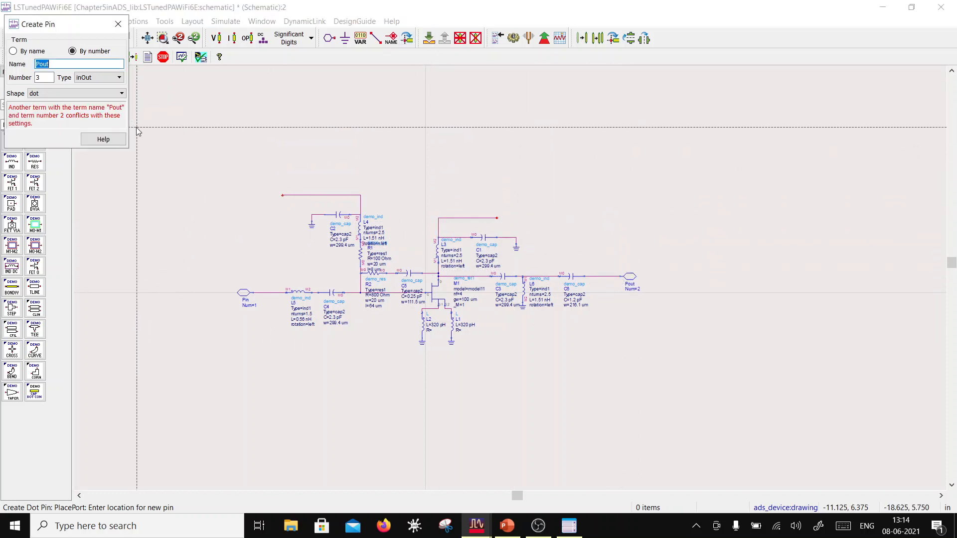
Place pin 3 named Vdd on the drain bias wire and pin 4 named Vgg on the gate bias wire, and save and close the schematic
type("Vdd")
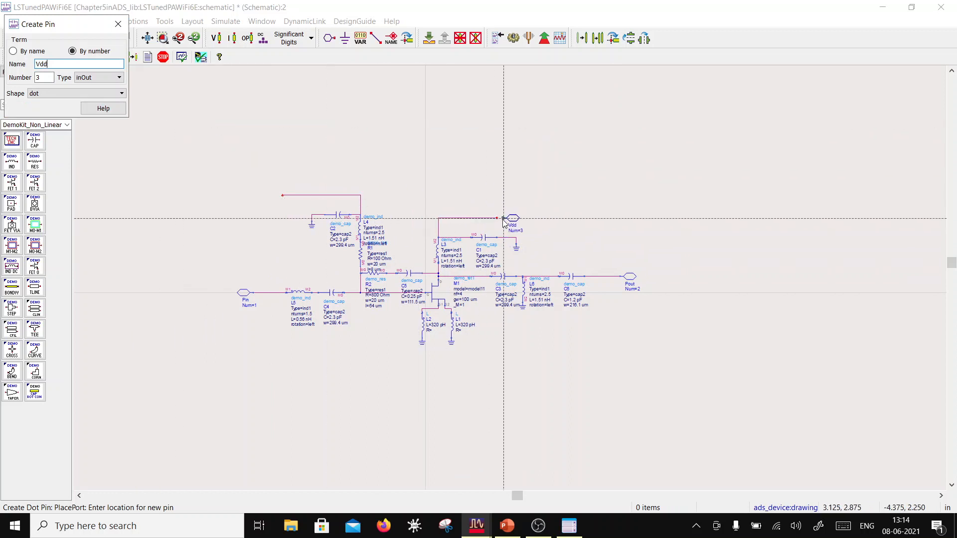
left_click(500, 217)
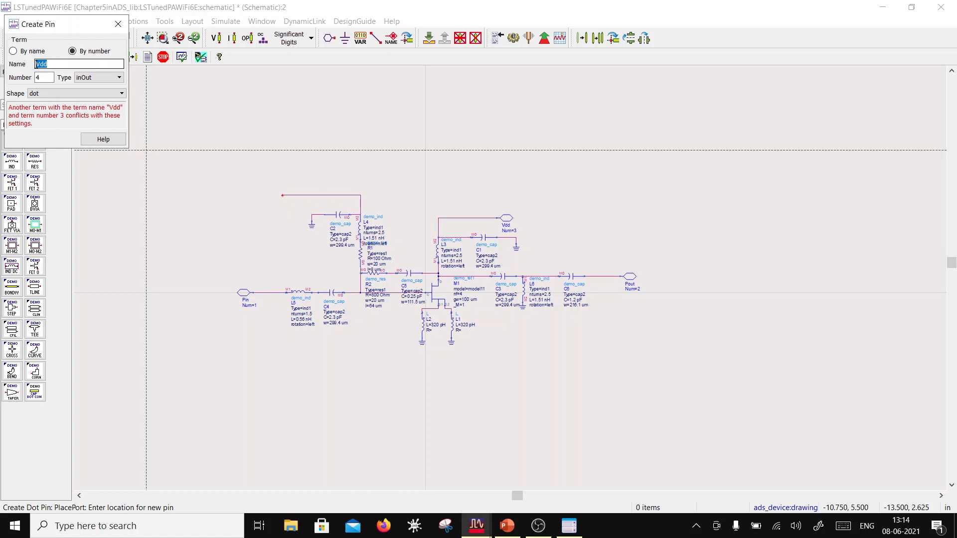
type("Vgg")
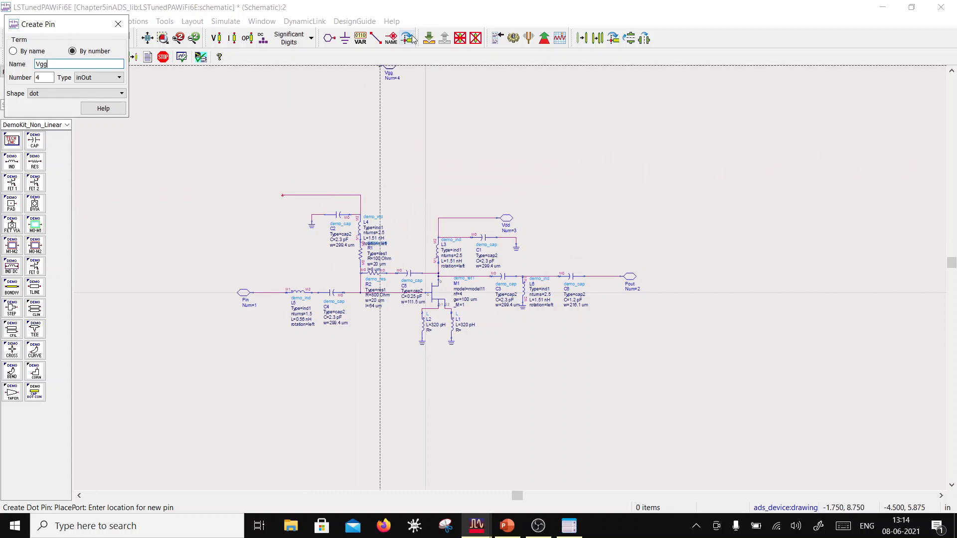
left_click(283, 195)
key("Escape")
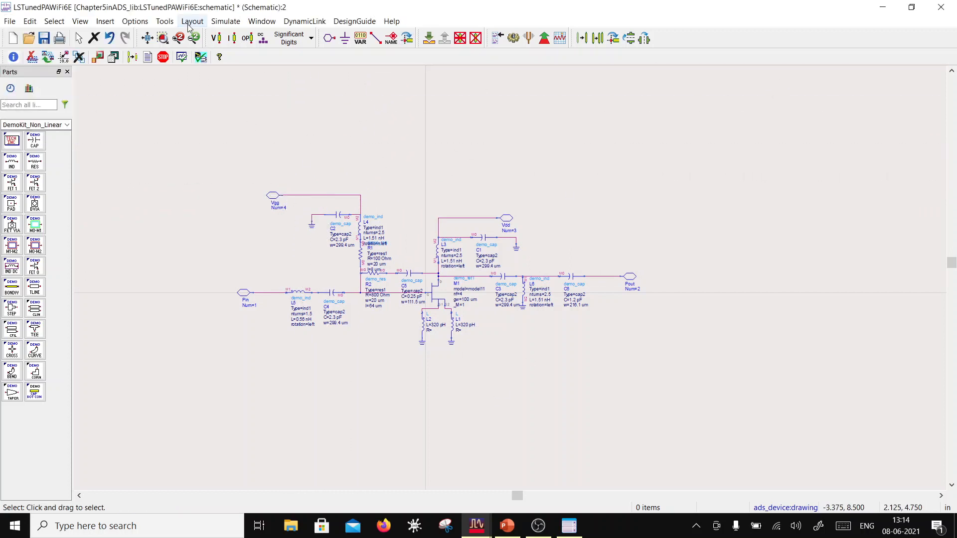
left_click(44, 38)
left_click(941, 7)
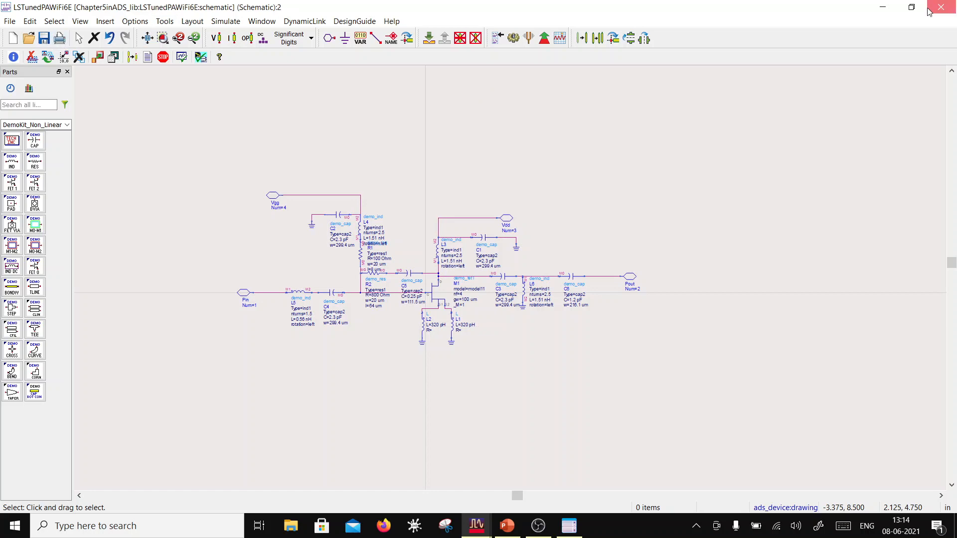
Create a symbol for the LSTunedPAWiFi6E cell, auto-generated from the schematic as a Dual type with pins ordered by orientation/angle
right_click(423, 212)
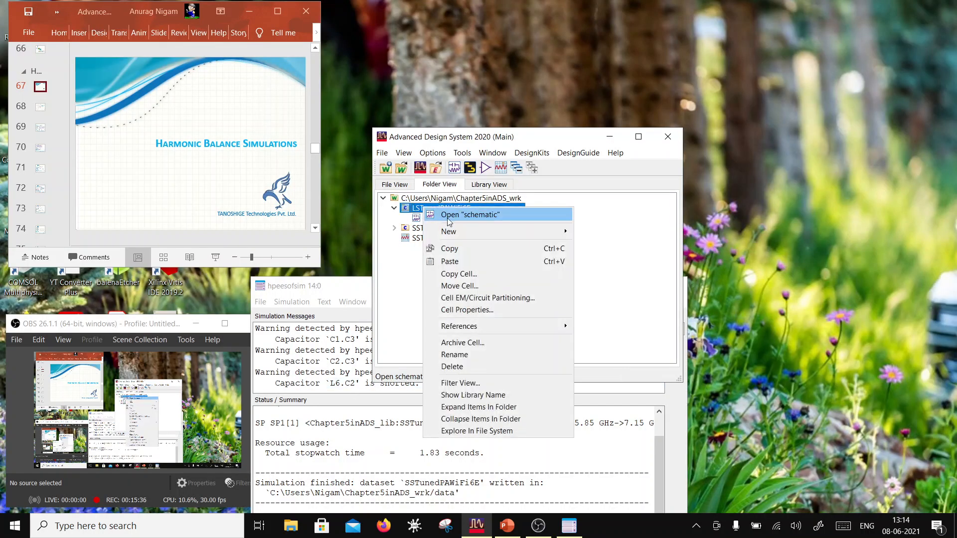
mouse_move(450, 230)
left_click(596, 265)
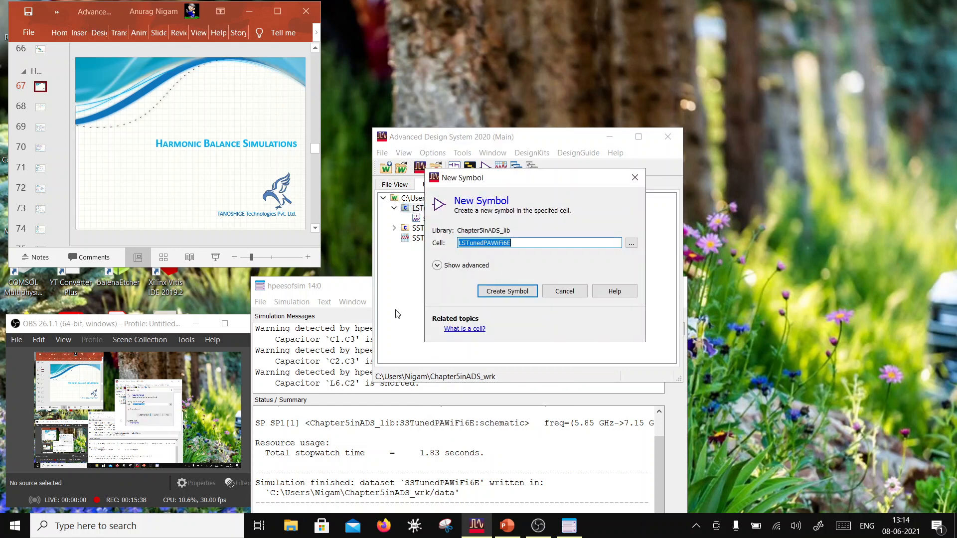
left_click(507, 291)
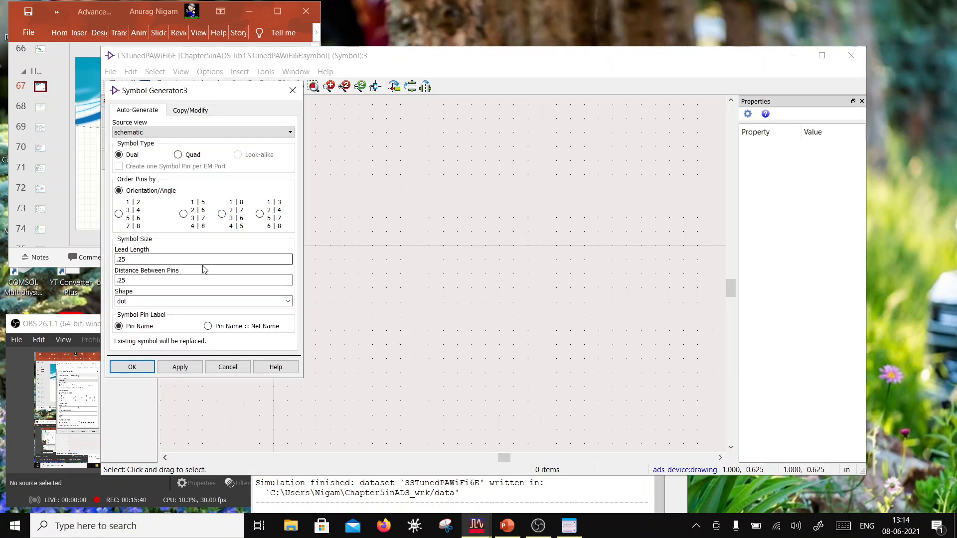
left_click(130, 367)
Move the whole generated box symbol with its four pins up and to the right, clear of the origin
scroll(404, 281, "down", 3)
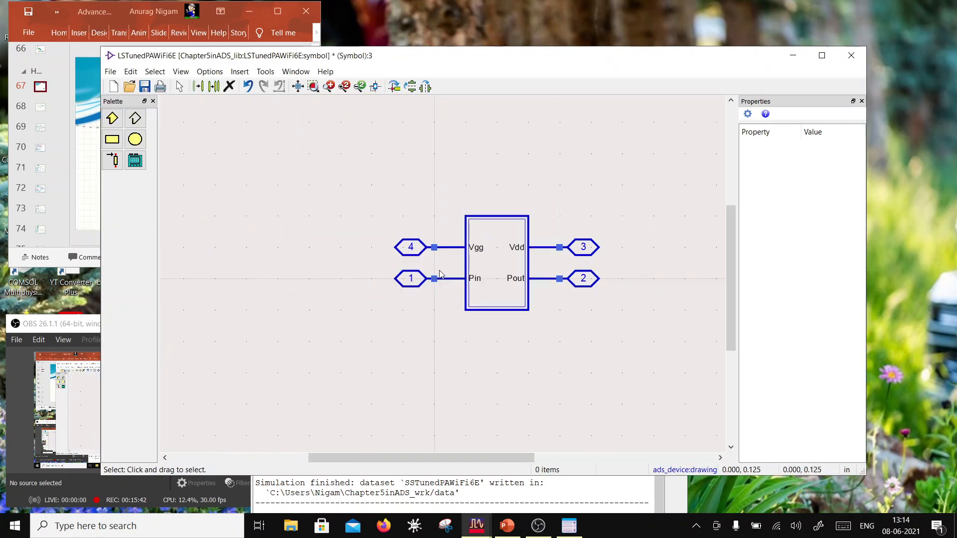
left_click_drag(375, 174, 668, 352)
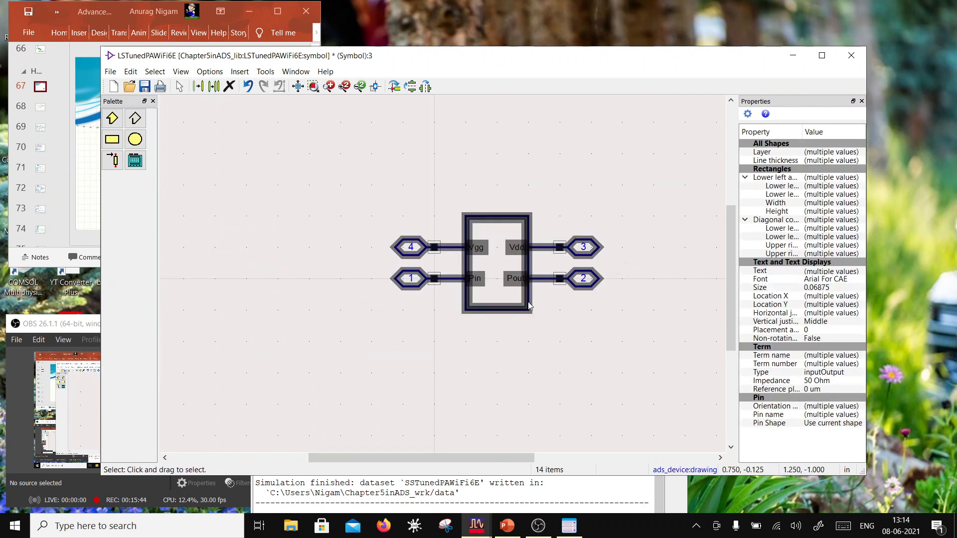
left_click_drag(529, 306, 638, 244)
left_click(258, 295)
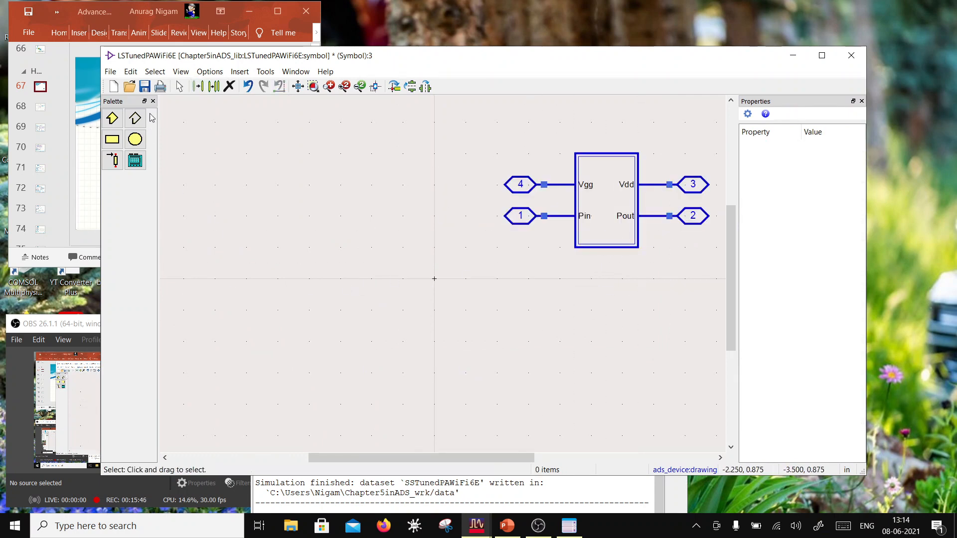
Draw a closed right-pointing triangle around the origin with a medium-thickness polyline, about 1.5 in tall and 1.5 in wide
left_click(135, 118)
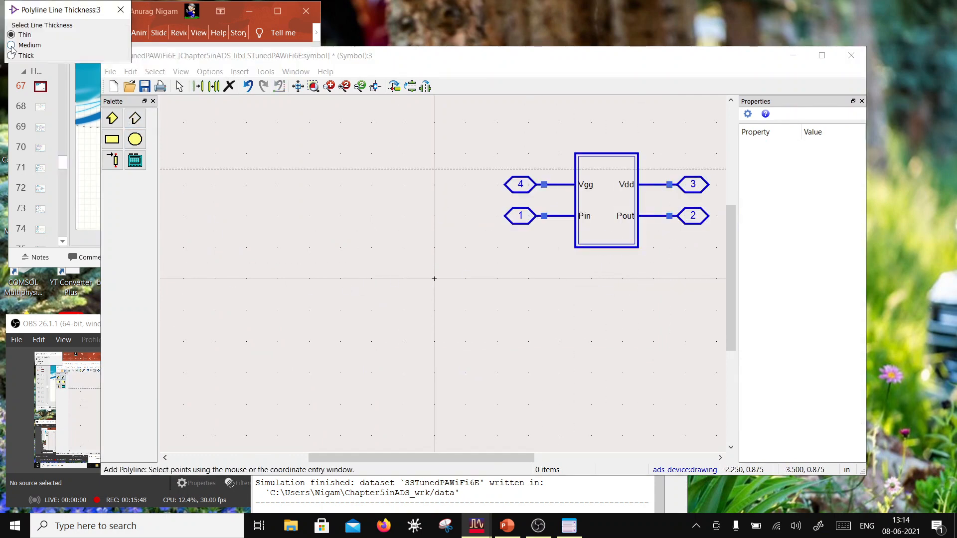
left_click(12, 45)
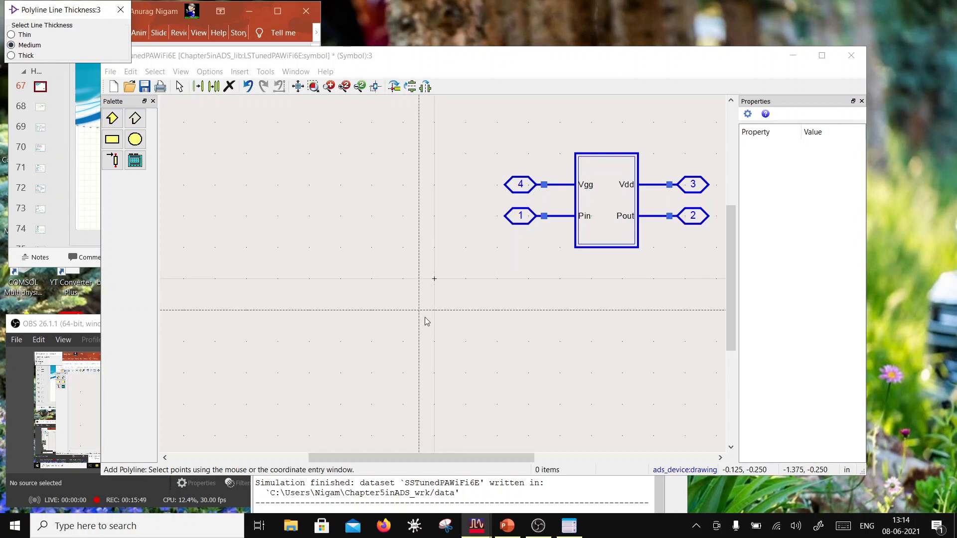
left_click(377, 187)
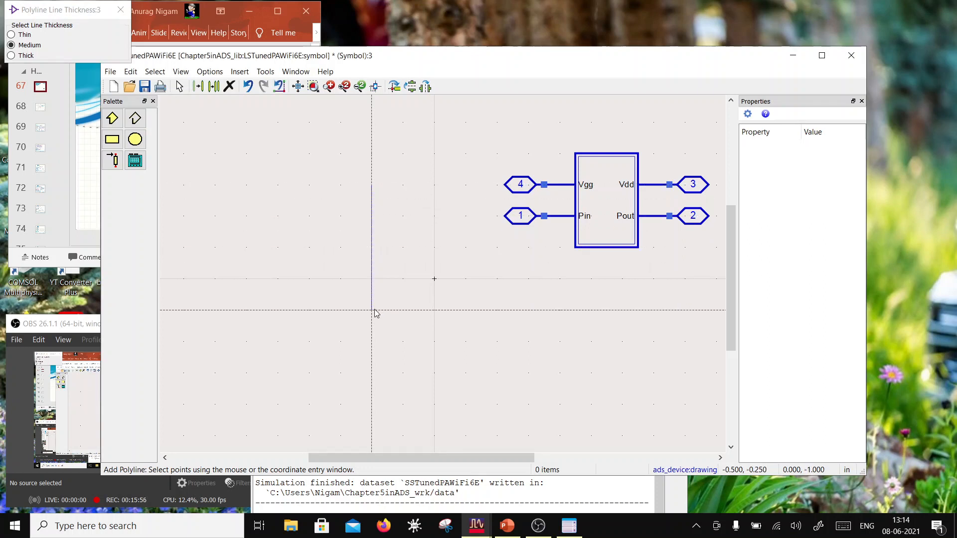
left_click(376, 373)
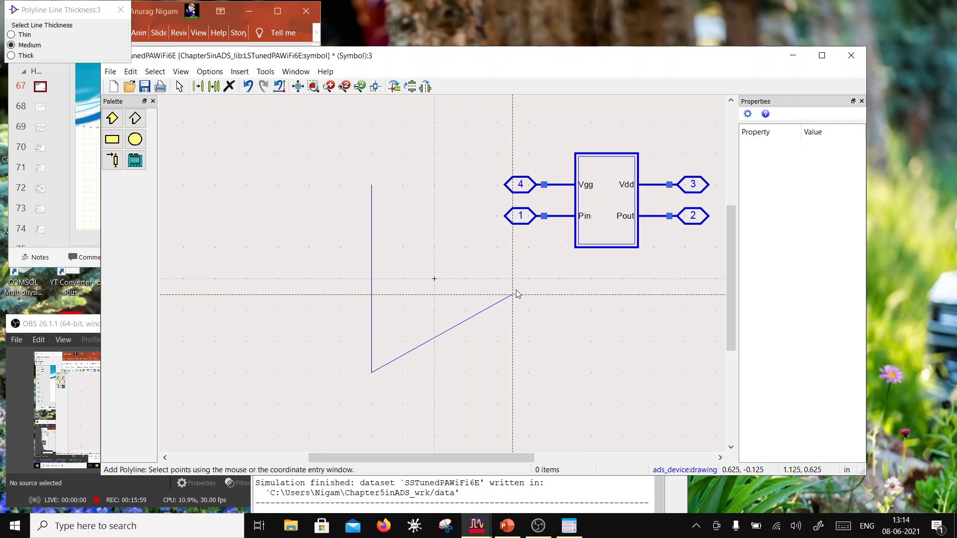
left_click(562, 279)
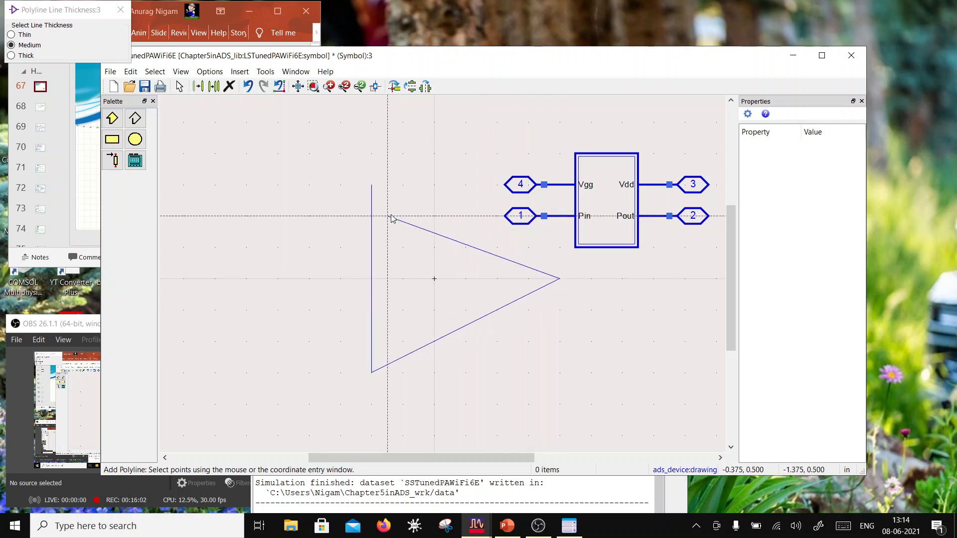
left_click(374, 186)
key("Escape")
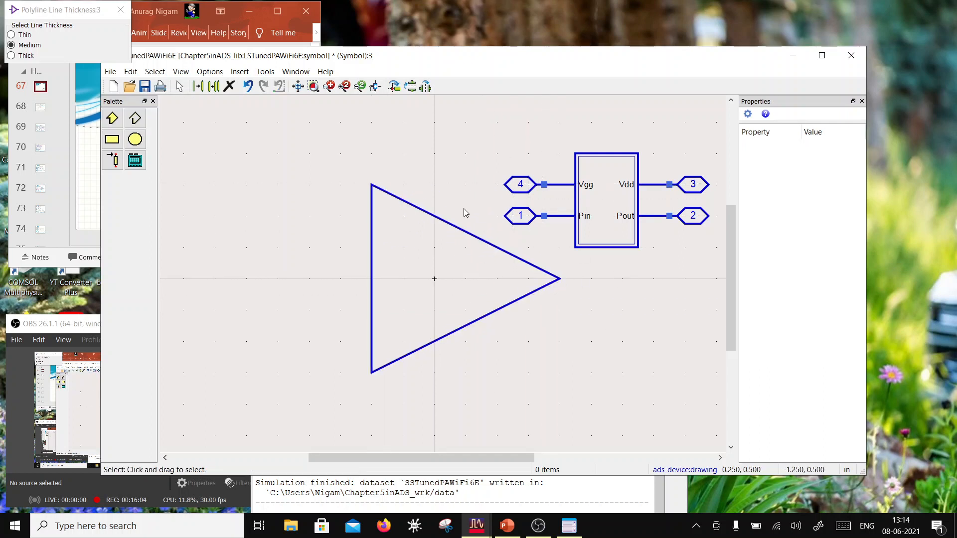
Move the Pin terminal to the middle of the triangle's vertical edge and the Pout terminal to its tip, with their leads and labels
left_click_drag(495, 204, 615, 239)
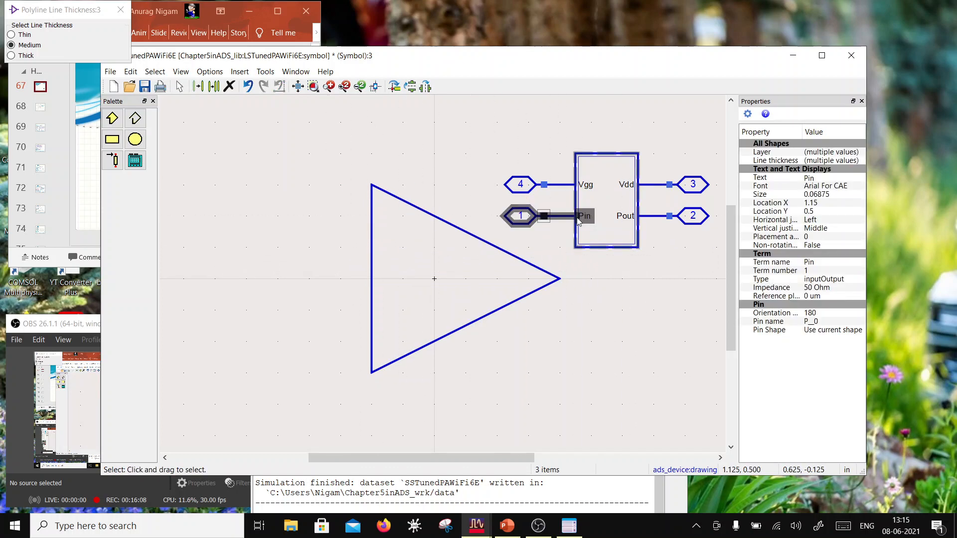
left_click_drag(562, 217, 358, 281)
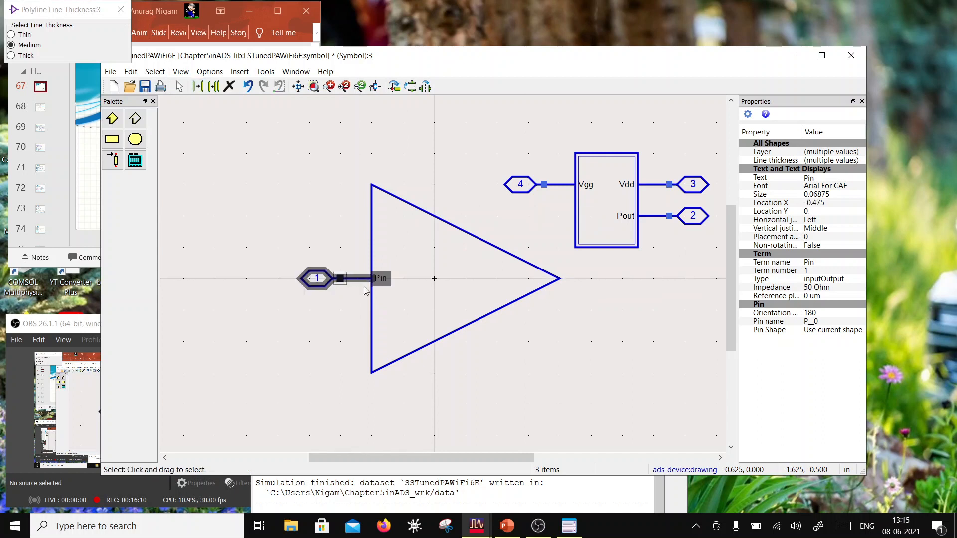
left_click(516, 367)
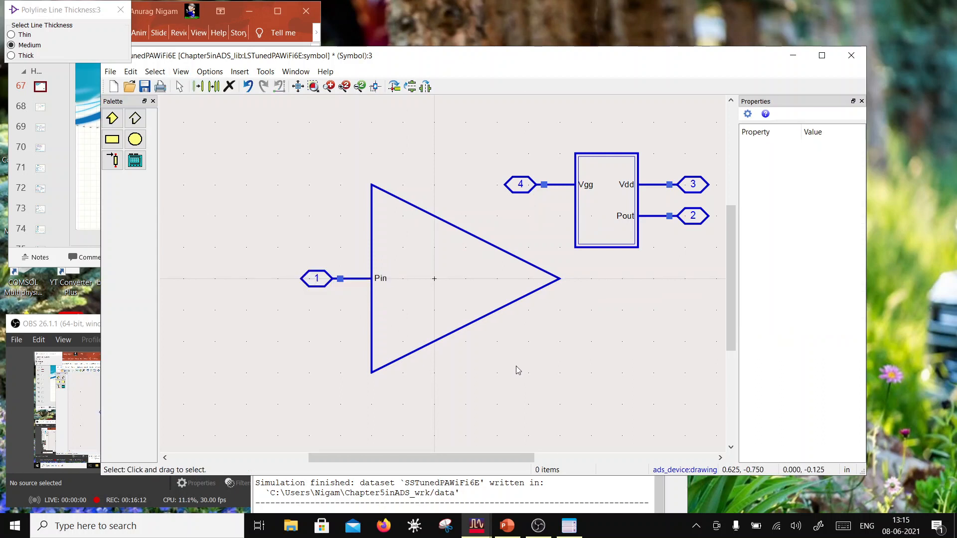
scroll(557, 251, "down", 2)
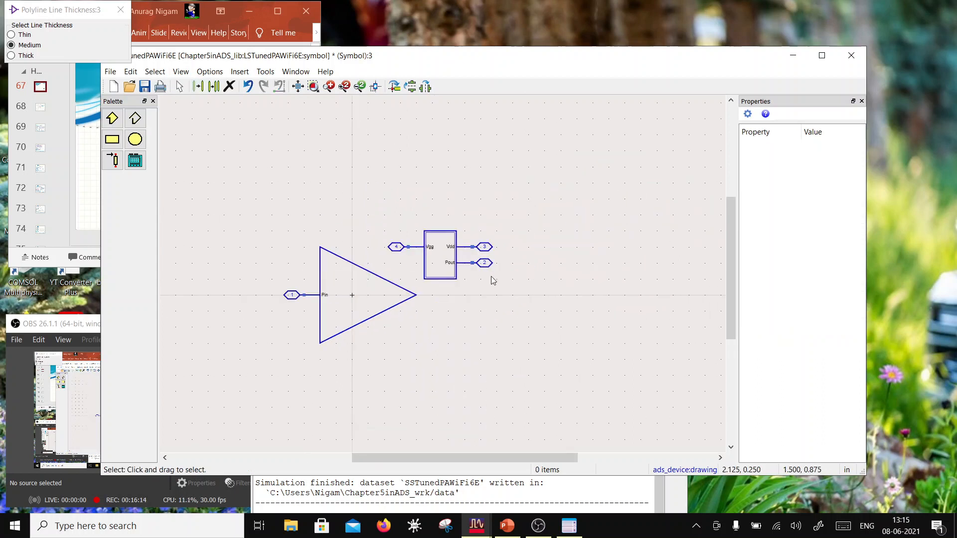
left_click_drag(511, 253, 439, 298)
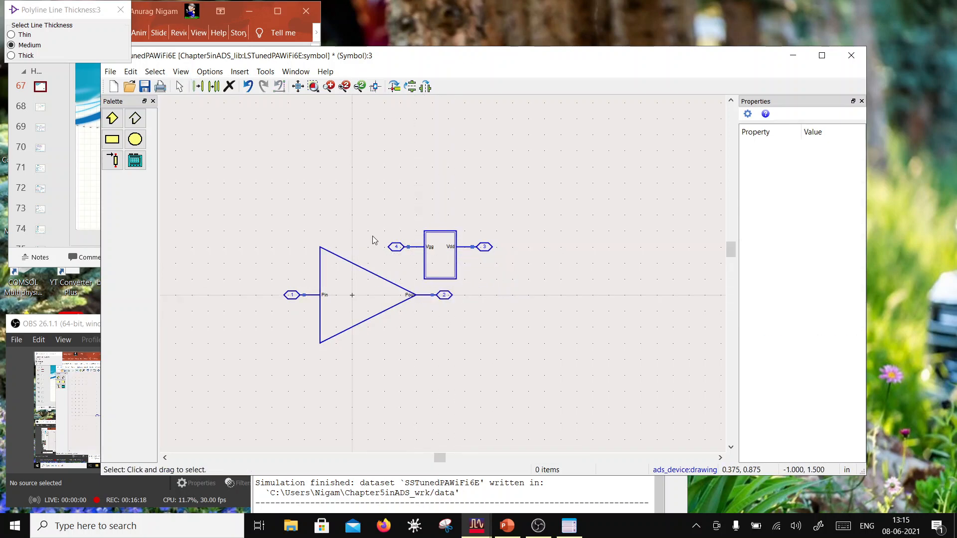
Select the Vgg terminal together with its lead and label
left_click(411, 245)
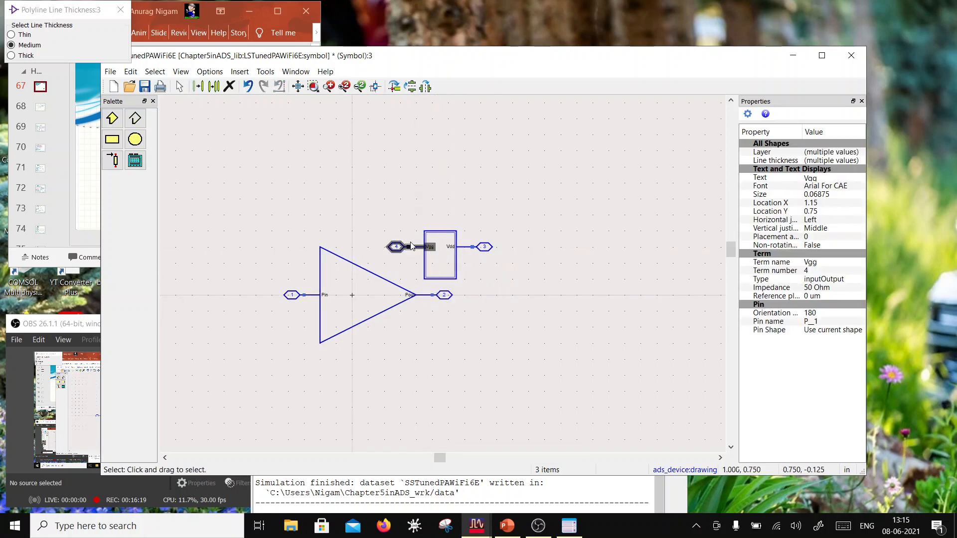
Rotate the Vgg pin to stand vertically and attach it to the amplifier triangle's upper slanted edge, near the input side
left_click(394, 88)
left_click_drag(408, 258, 337, 255)
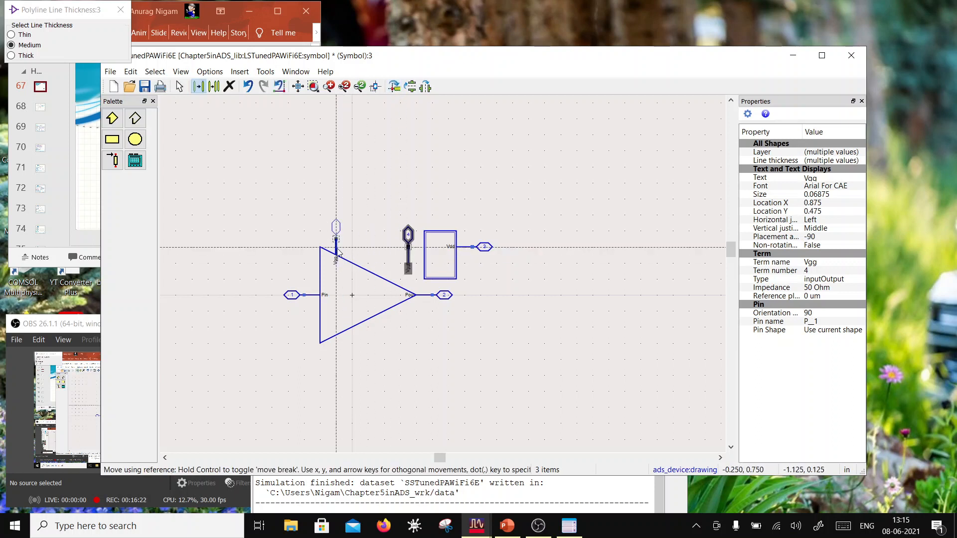
left_click(338, 251)
Rotate the Vdd pin to stand vertically and attach it to the triangle's upper slanted edge, between Vgg and the output pin
left_click_drag(510, 268, 445, 239)
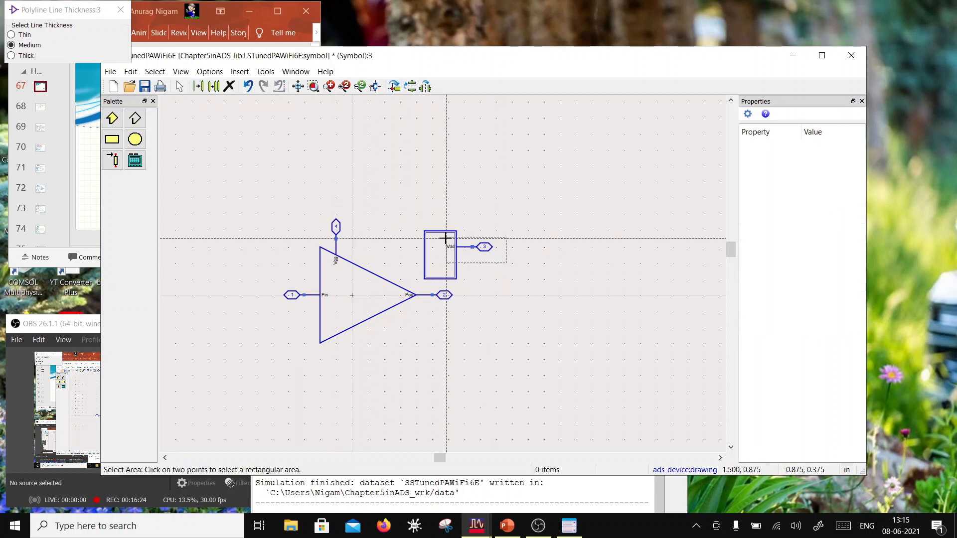
left_click(394, 87)
left_click(394, 87)
left_click(394, 86)
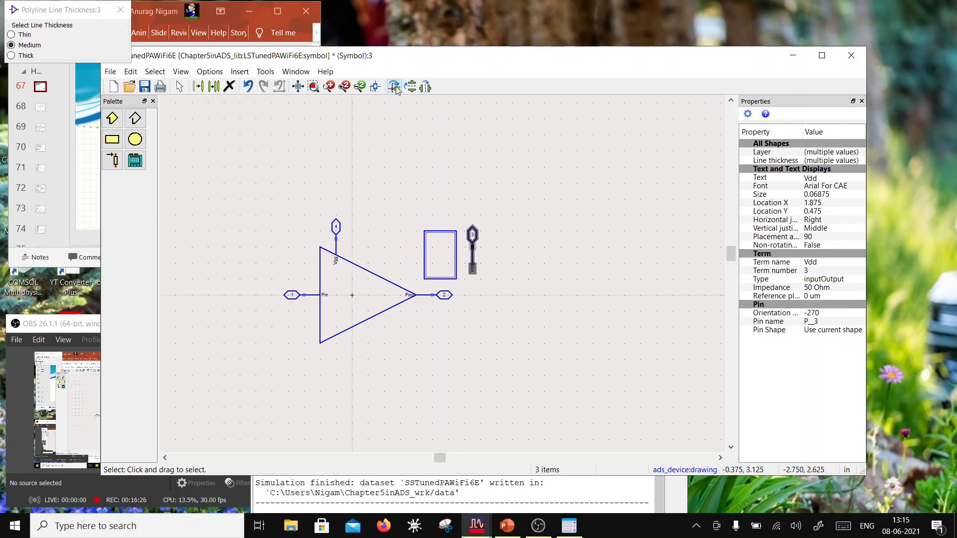
left_click(472, 258)
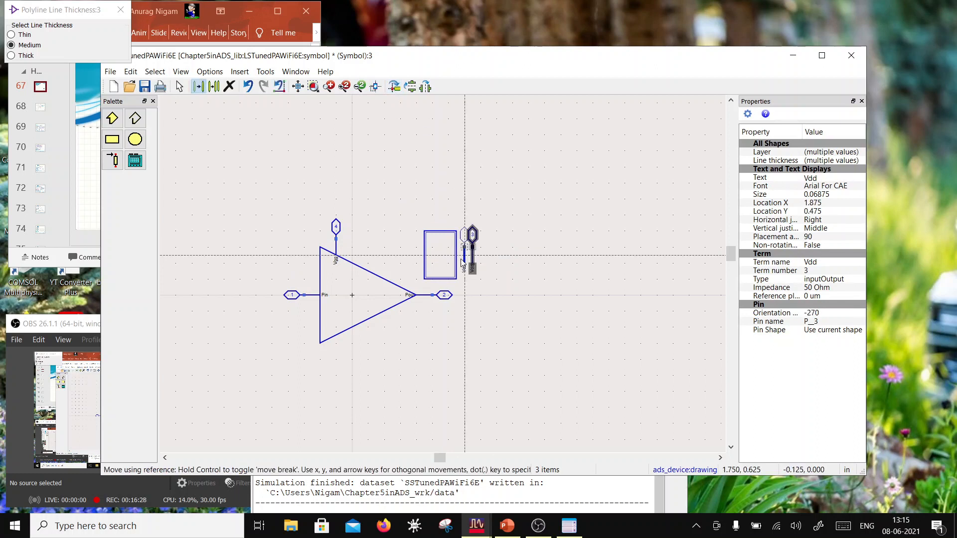
left_click(386, 272)
left_click(504, 249)
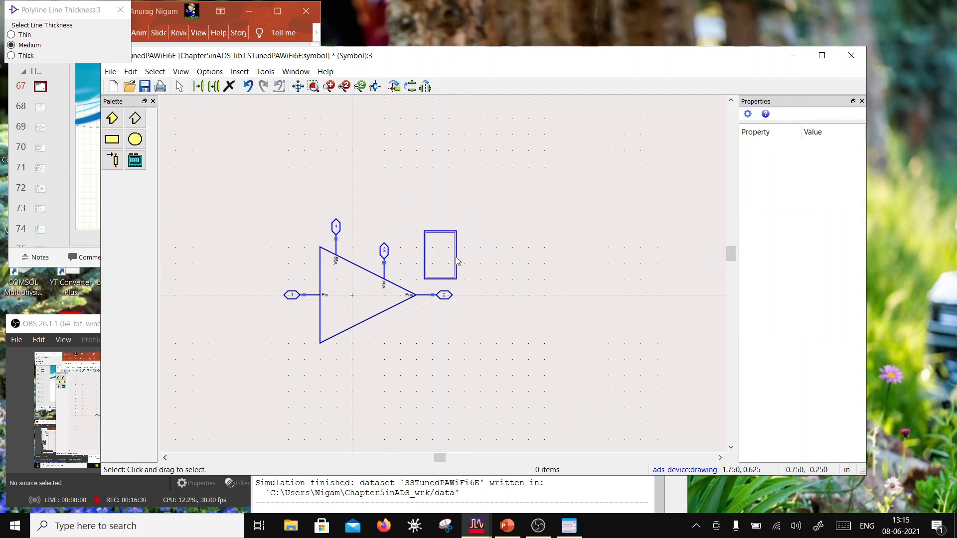
Delete the leftover double rectangle beside the amplifier triangle
left_click_drag(410, 205, 487, 285)
left_click(487, 285)
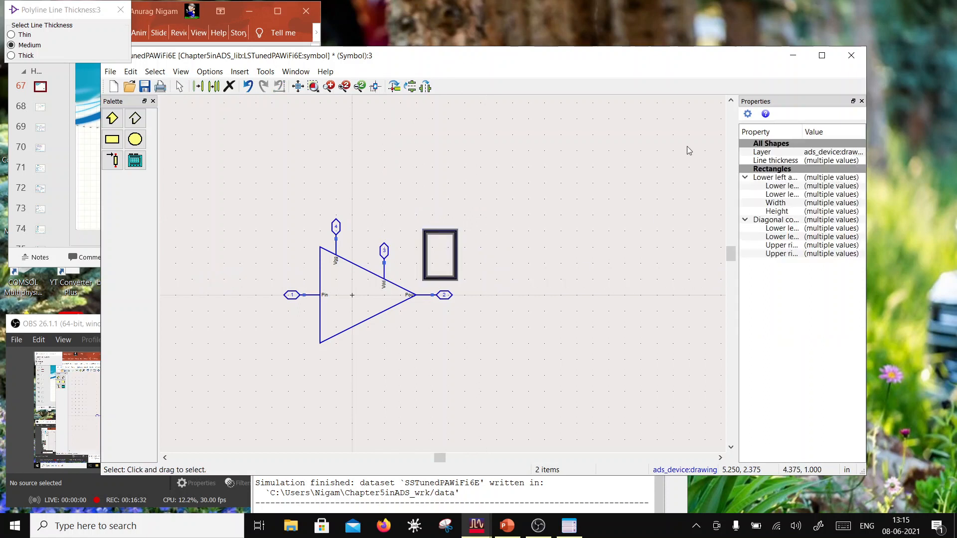
key("Delete")
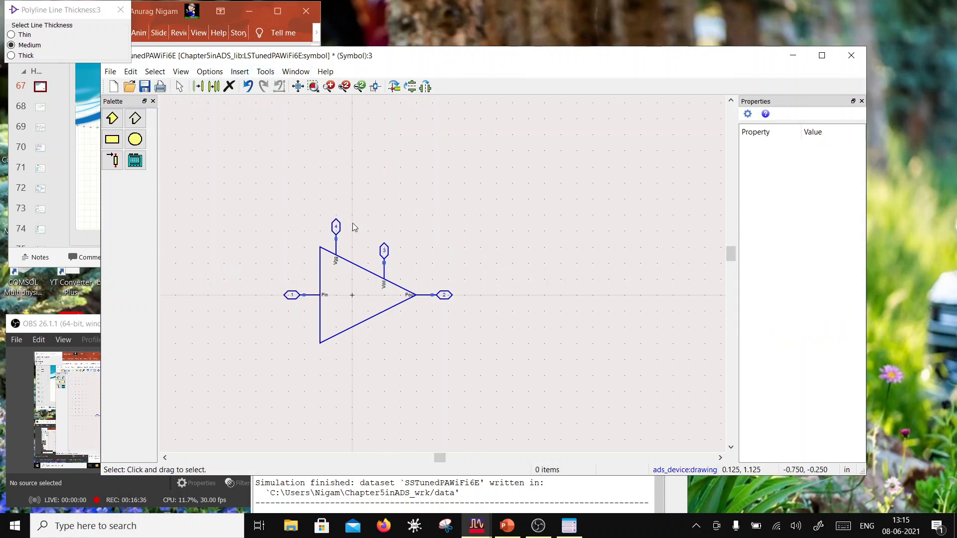
Save and close the LSTunedPAWiFi6E symbol, and collapse its cell in the workspace tree
left_click(144, 87)
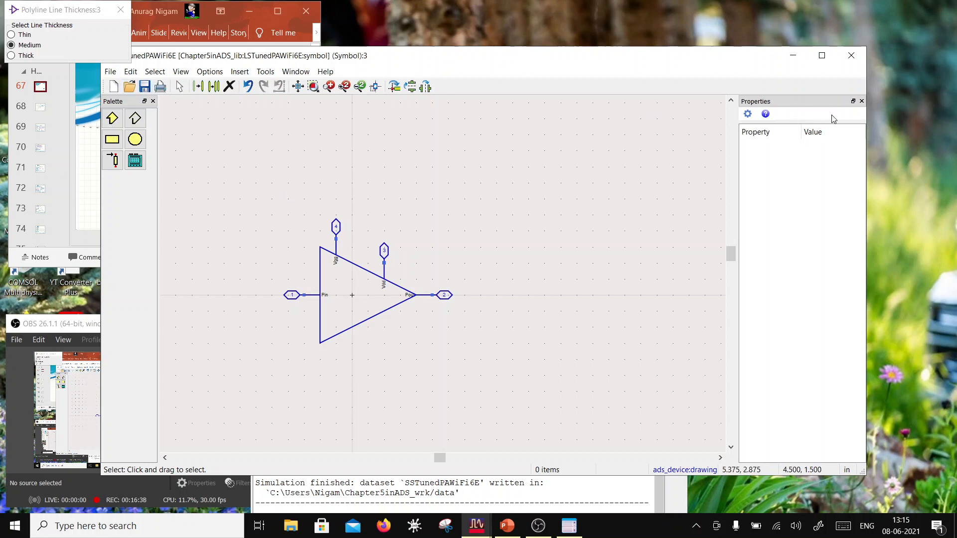
left_click(846, 54)
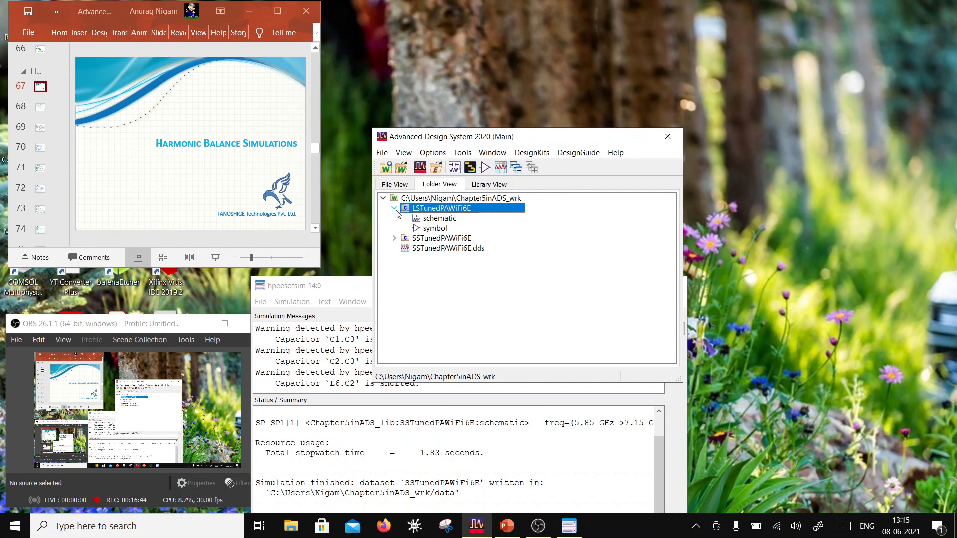
left_click(395, 208)
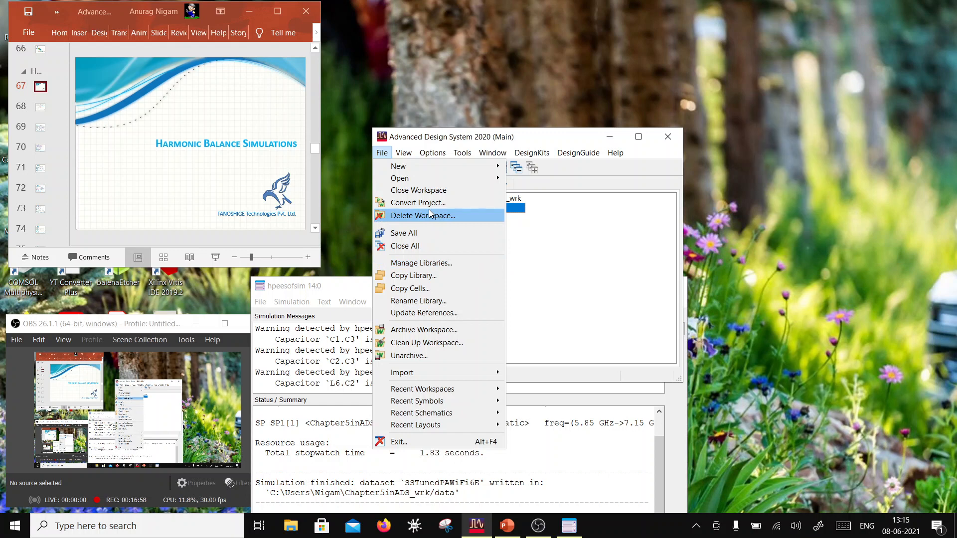
Open the ADS example browser and go to the HB Simulation category under Simulation Examples
mouse_move(405, 180)
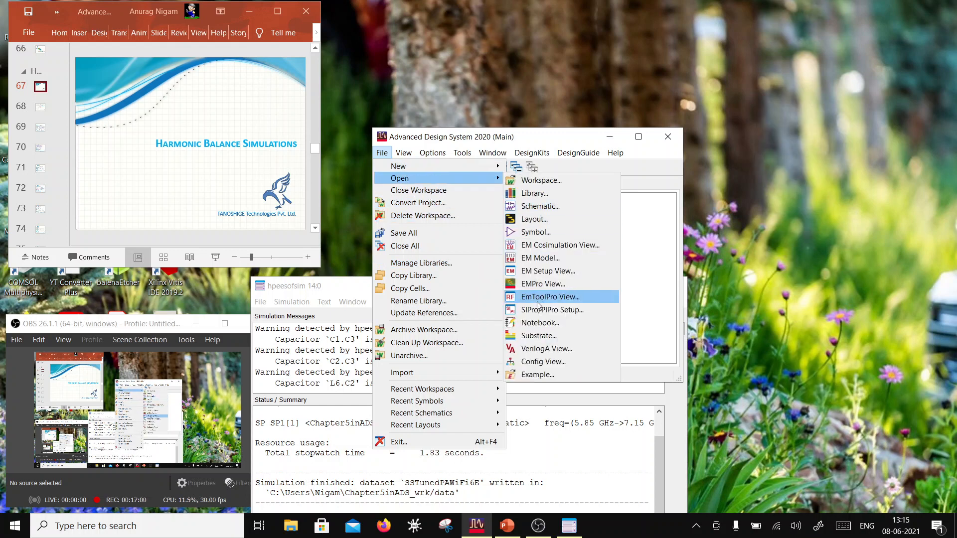
left_click(536, 374)
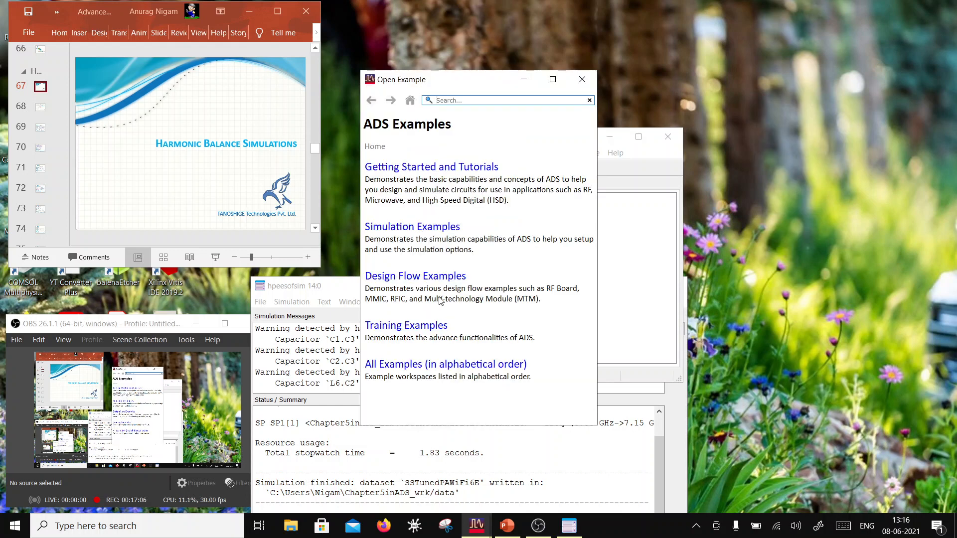
left_click(405, 227)
scroll(401, 242, "down", 2)
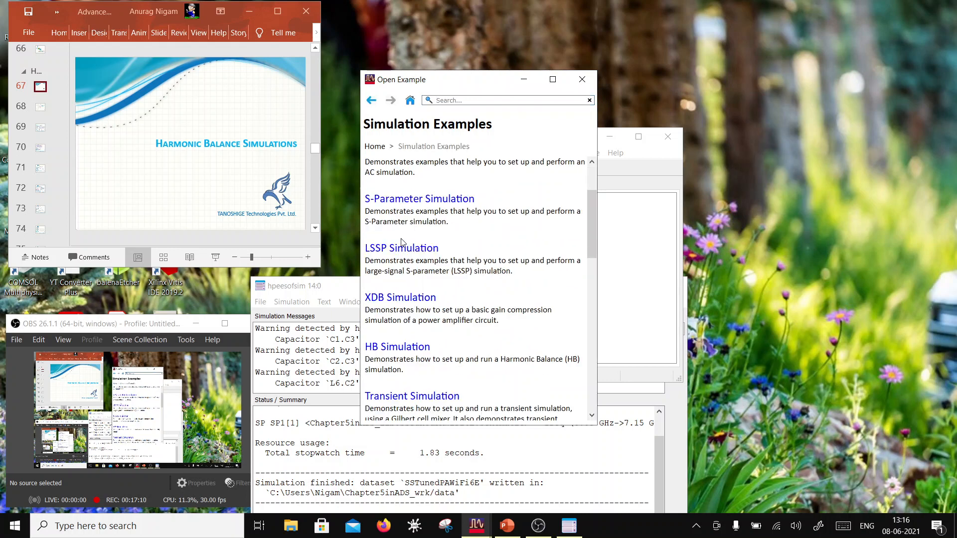
scroll(402, 242, "up", 2)
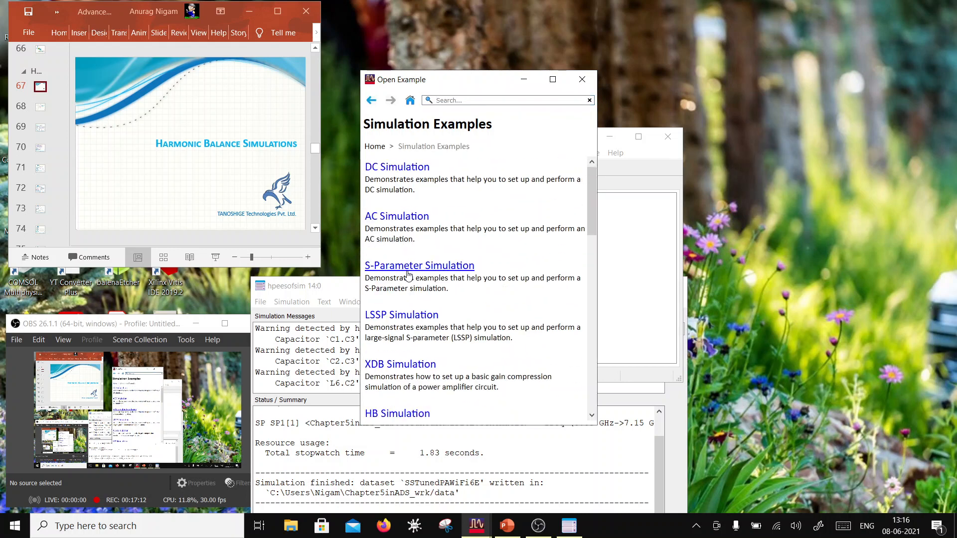
scroll(408, 275, "down", 3)
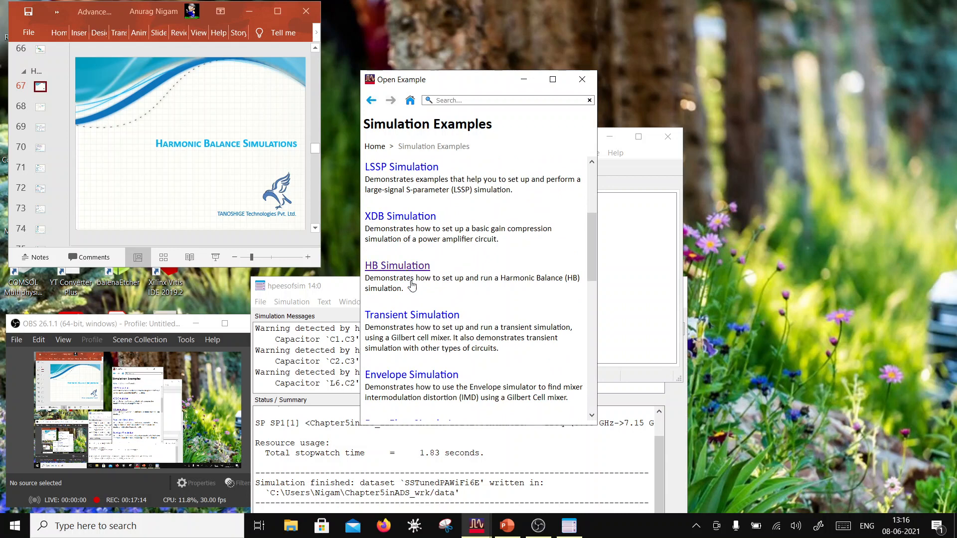
left_click(408, 267)
Unarchive and open the Large Signal Amplifier Simulations example workspace, LargeSigAmp_wrk.7zads
scroll(418, 311, "down", 1)
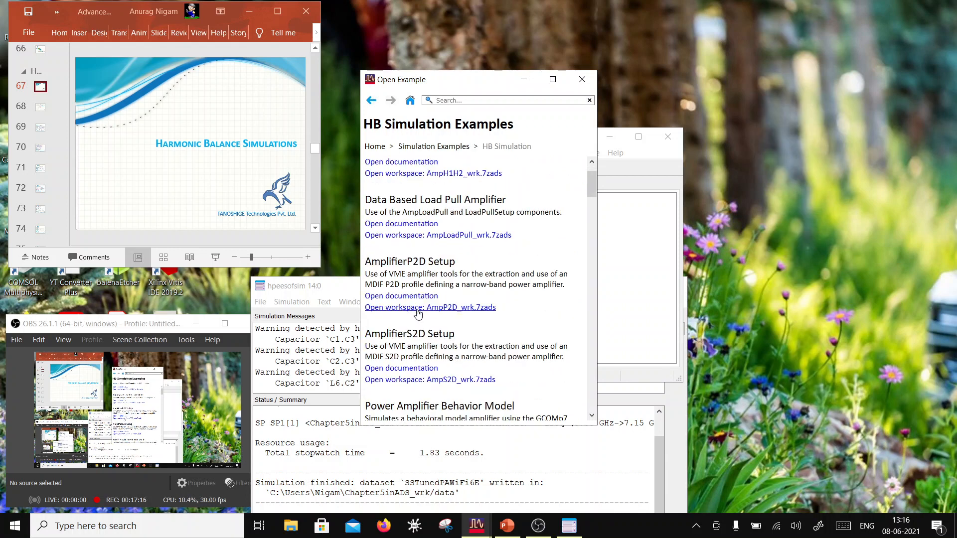
scroll(417, 314, "up", 1)
scroll(418, 314, "down", 4)
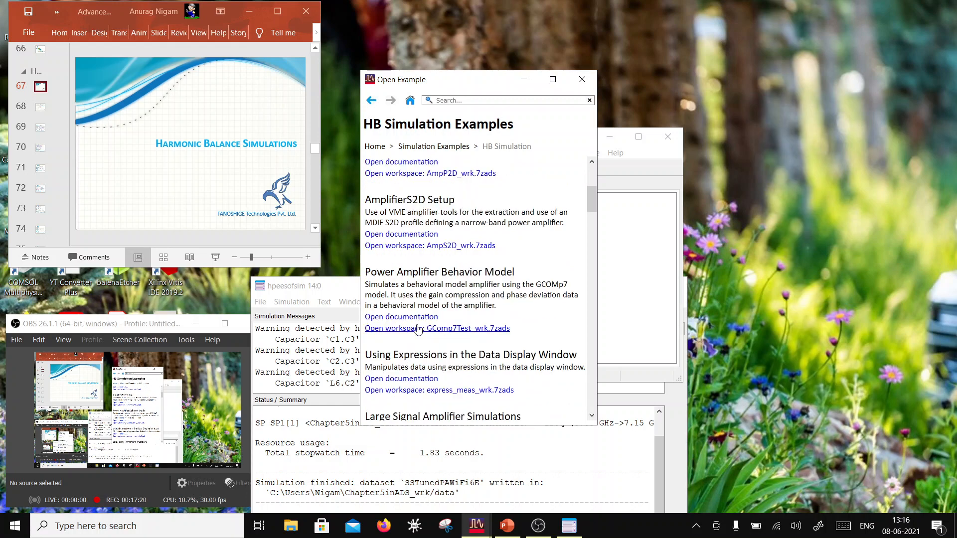
scroll(418, 330, "down", 3)
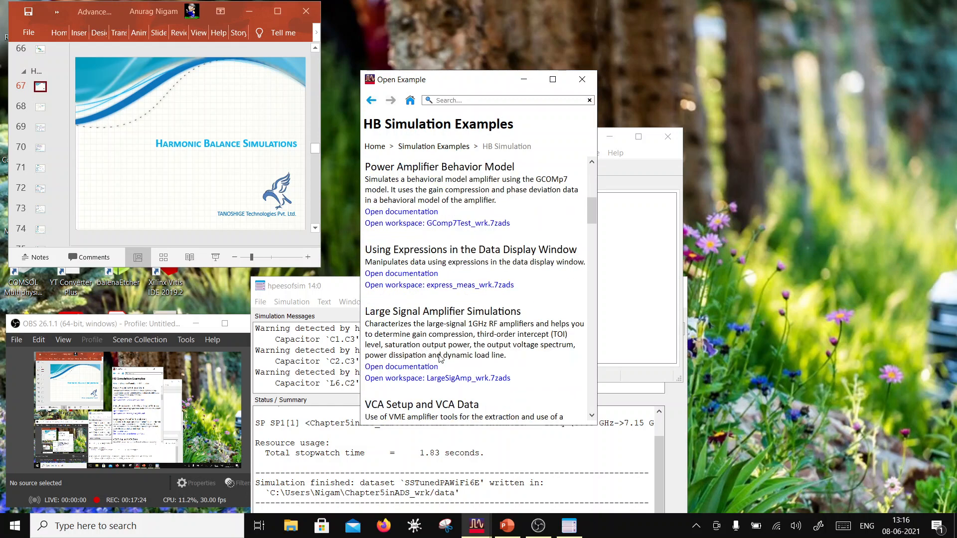
left_click(438, 384)
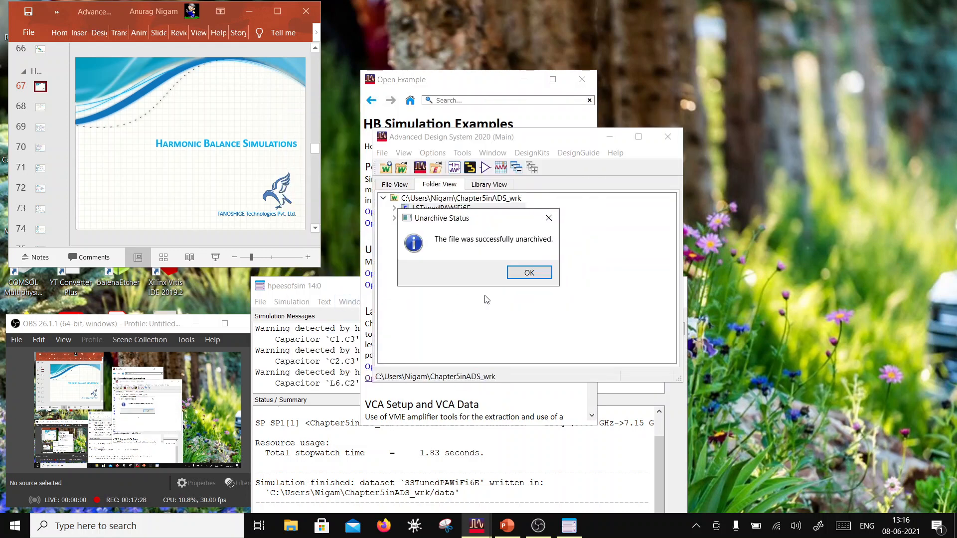
left_click(520, 277)
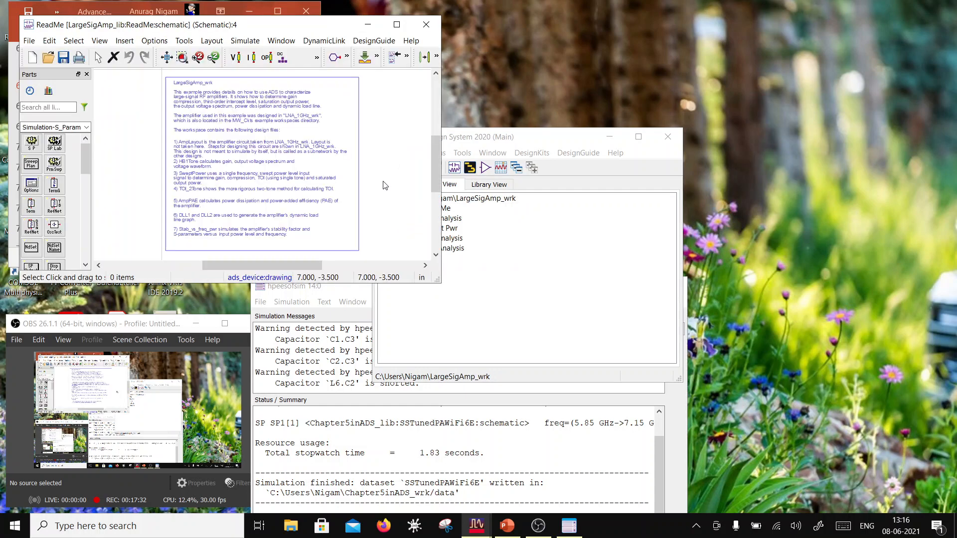
Close the ReadMe schematic and examine the contents of the 02_HB Analysis and 03_Swept Pwr folders
left_click_drag(514, 140, 676, 148)
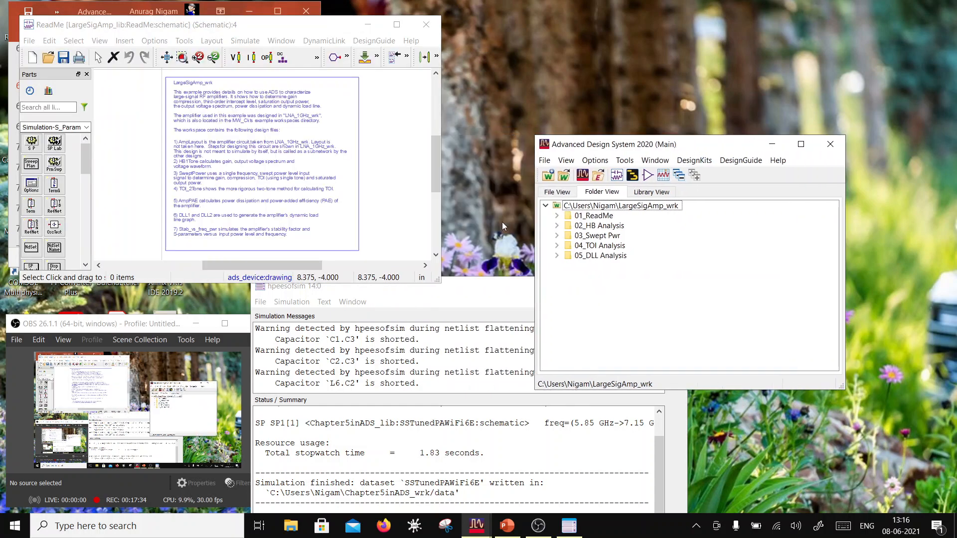
left_click(426, 25)
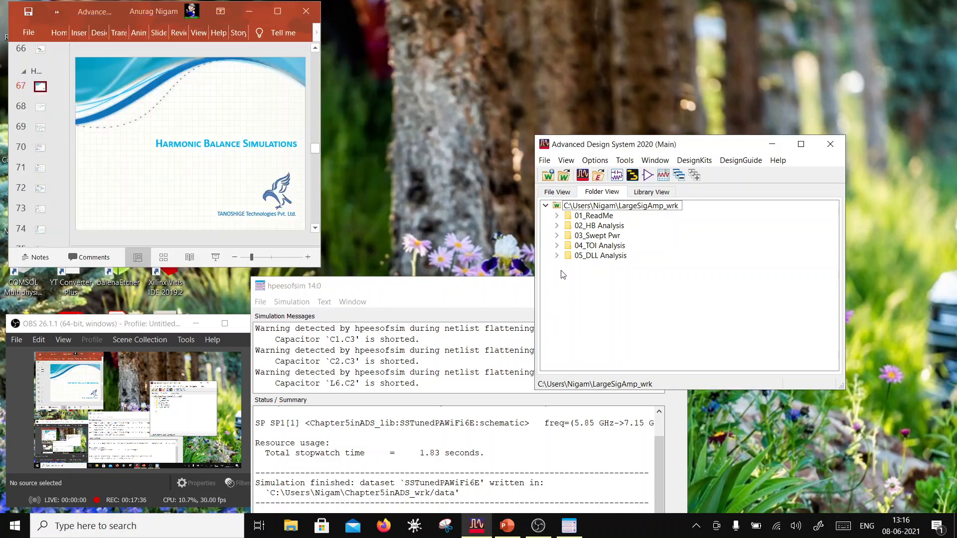
left_click(556, 226)
left_click(557, 227)
left_click(557, 236)
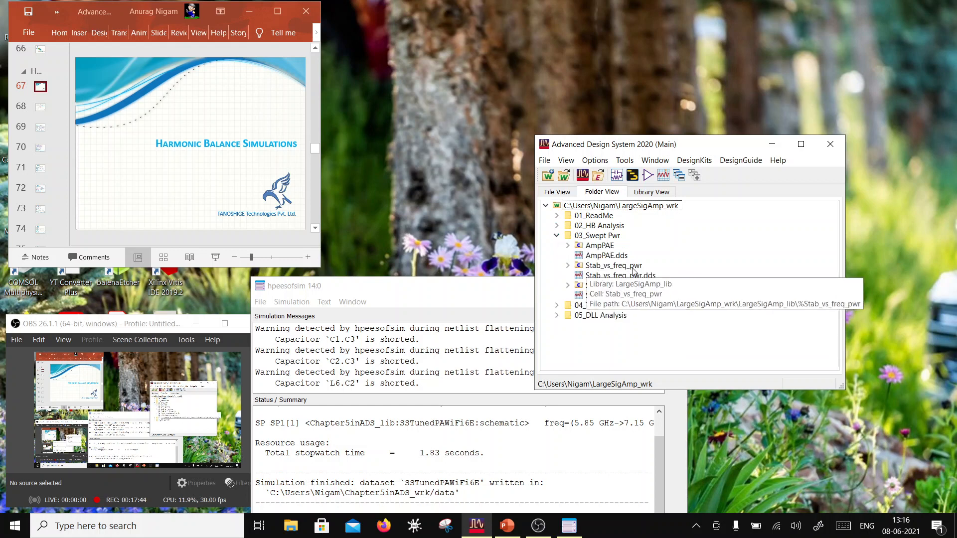
Reopen the recent workspace Chapter5inADS_wrk
left_click(545, 160)
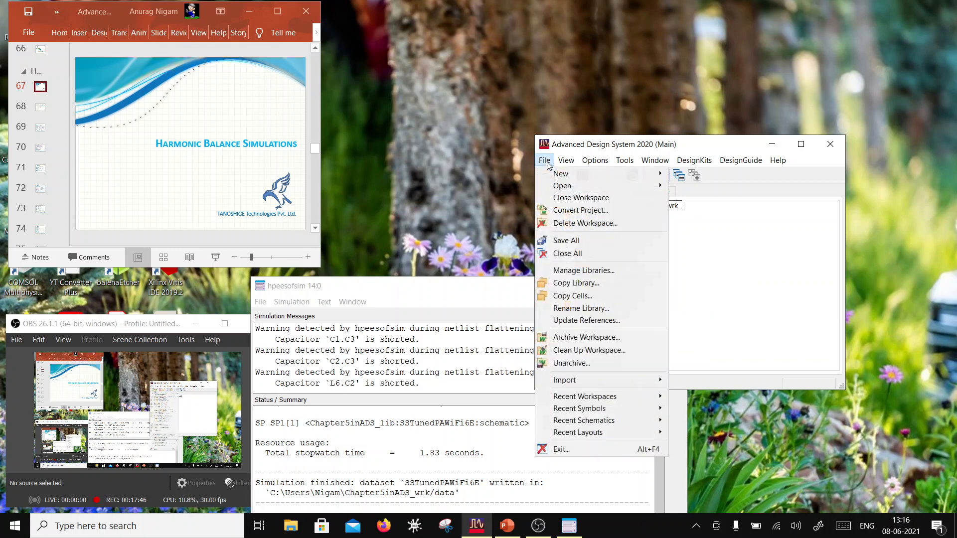
mouse_move(572, 187)
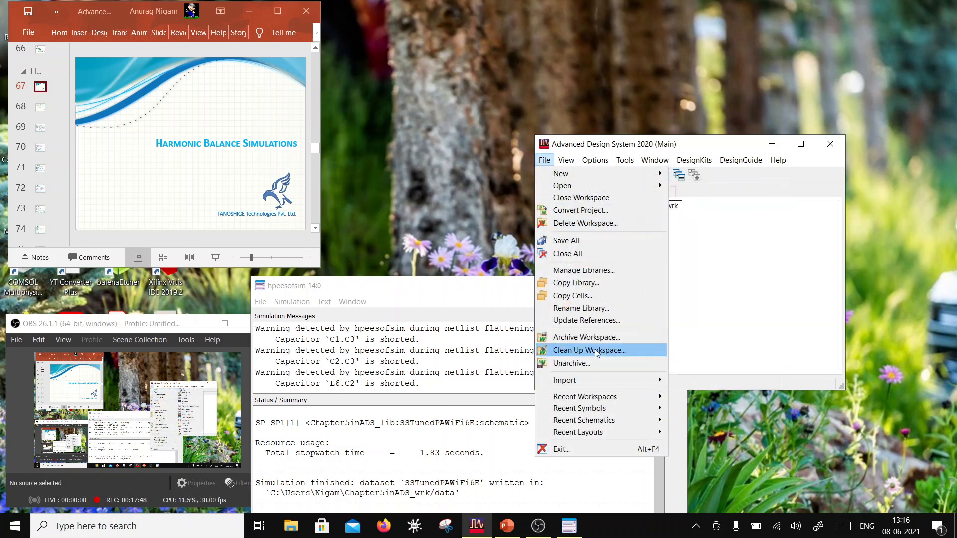
mouse_move(592, 399)
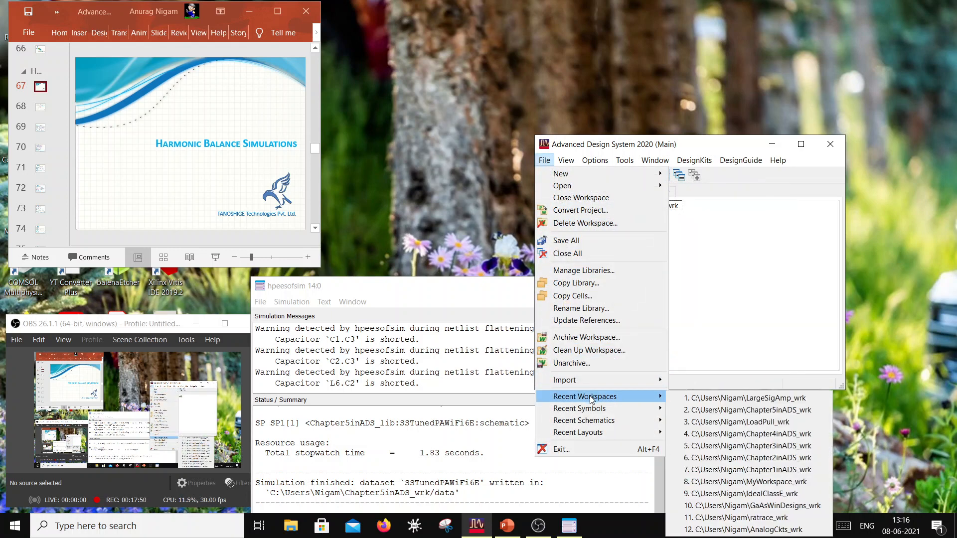
left_click(750, 411)
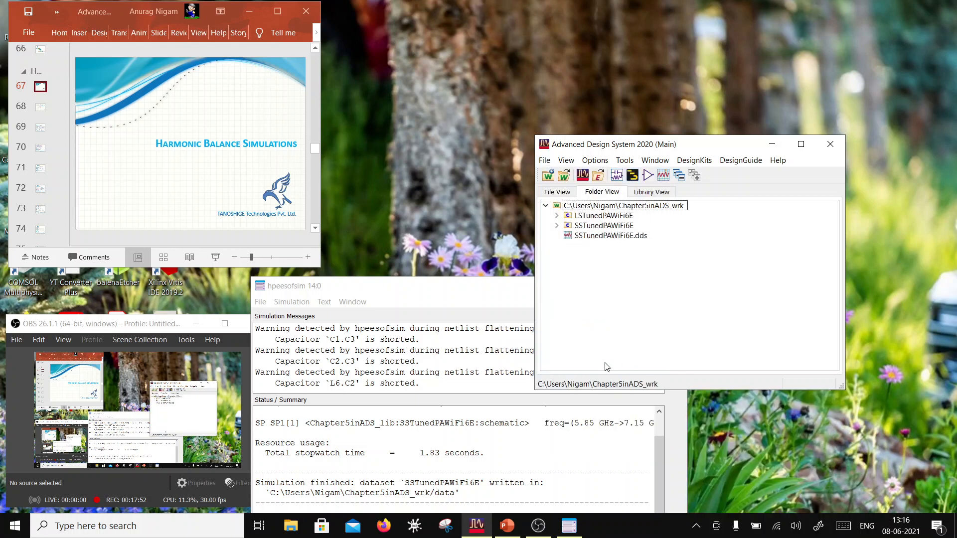
Add the lib.defs library definition file from the LargeSigAmp_wrk folder to the Chapter5inADS_wrk workspace libraries
left_click(545, 160)
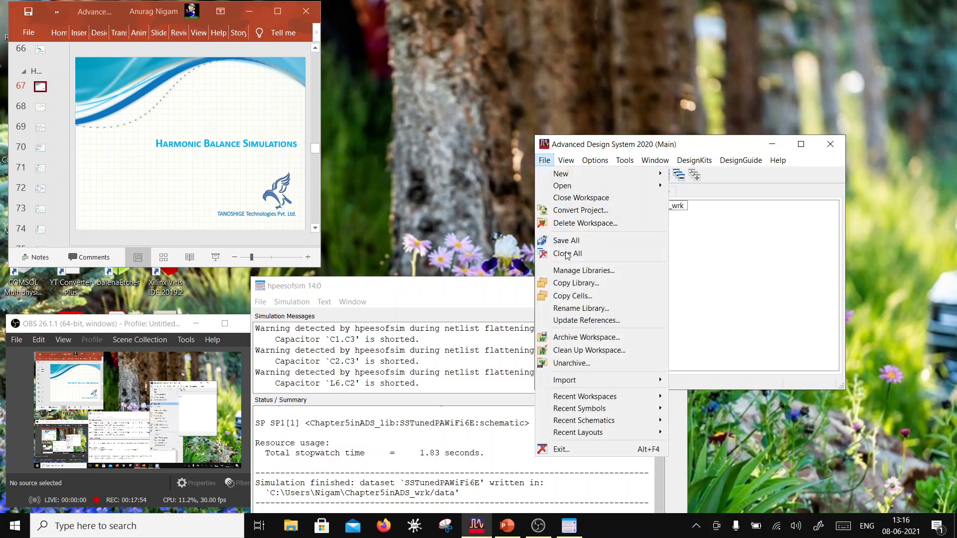
left_click(572, 274)
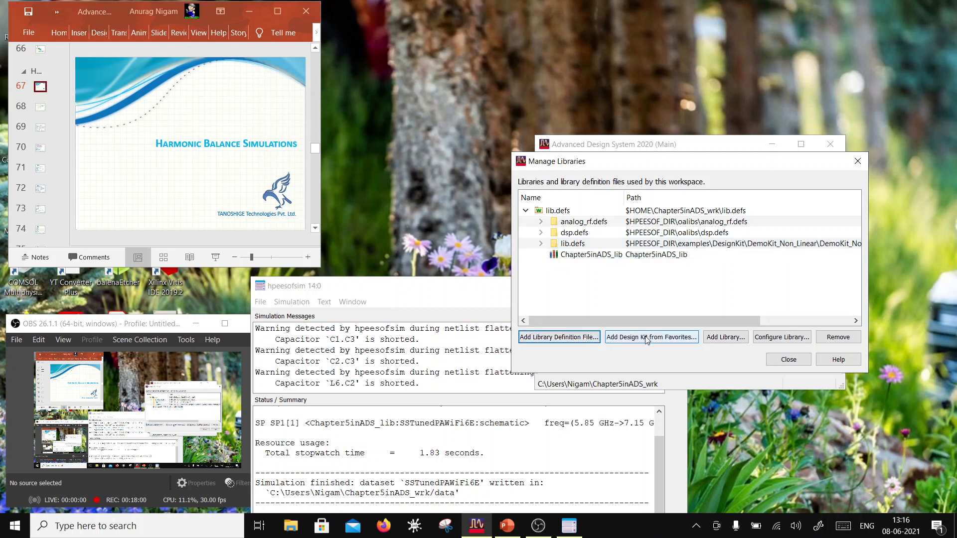
left_click(559, 337)
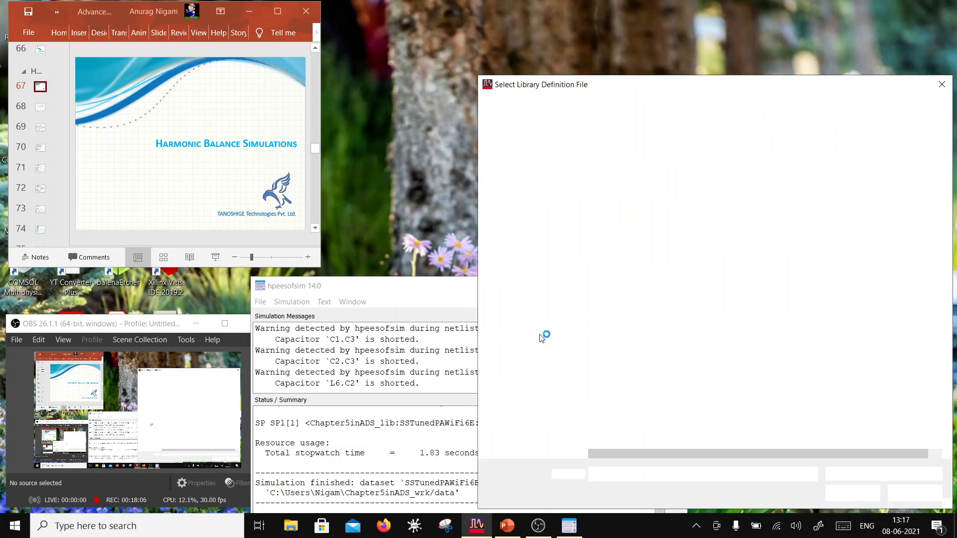
left_click_drag(581, 90, 380, 60)
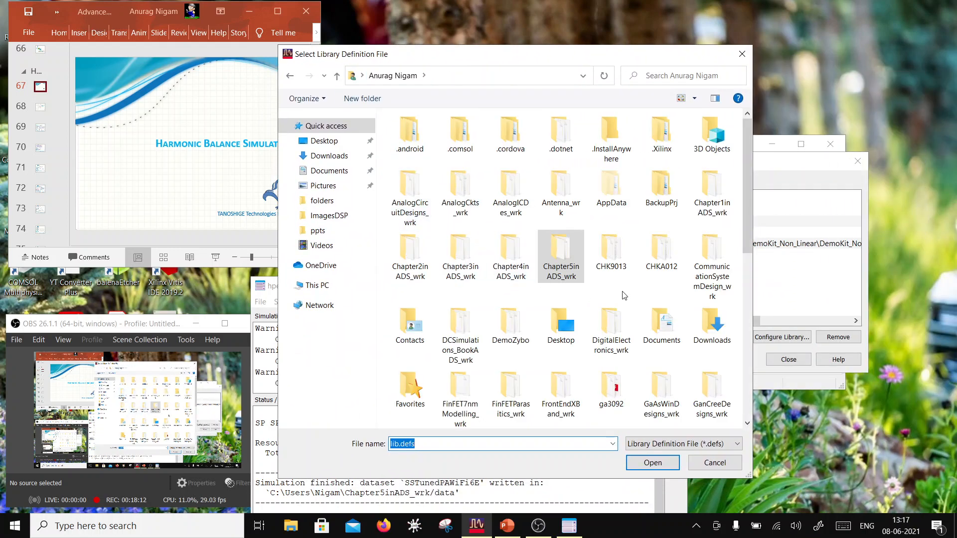
scroll(623, 296, "down", 5)
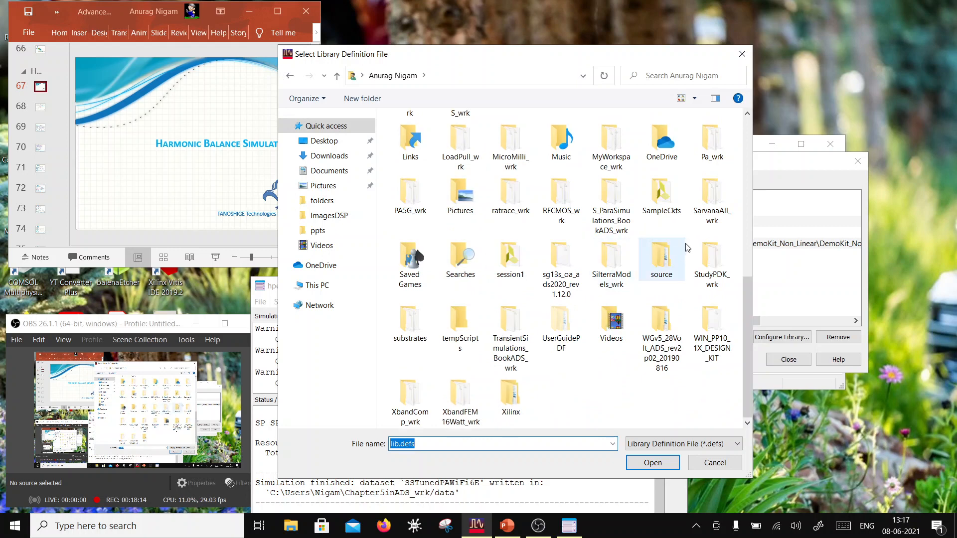
scroll(679, 215, "up", 3)
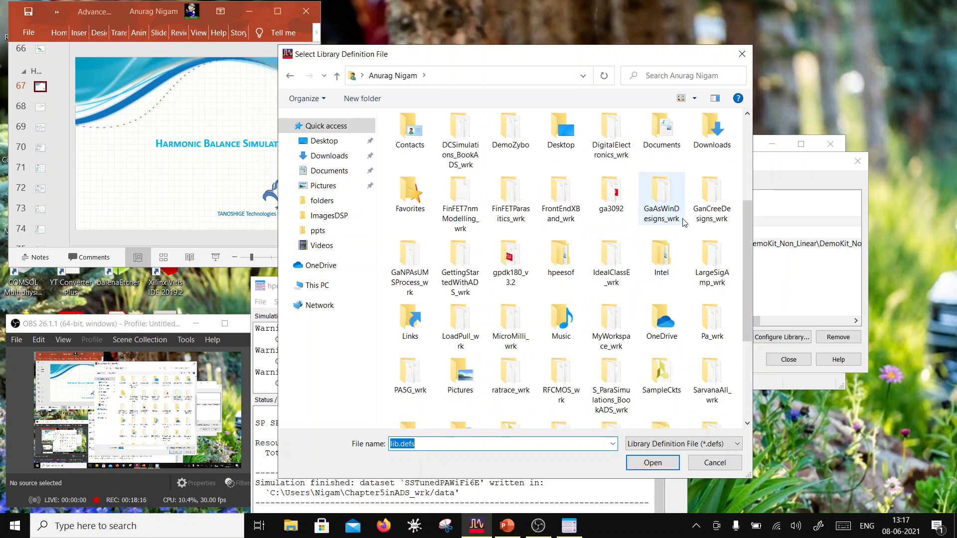
scroll(684, 222, "up", 3)
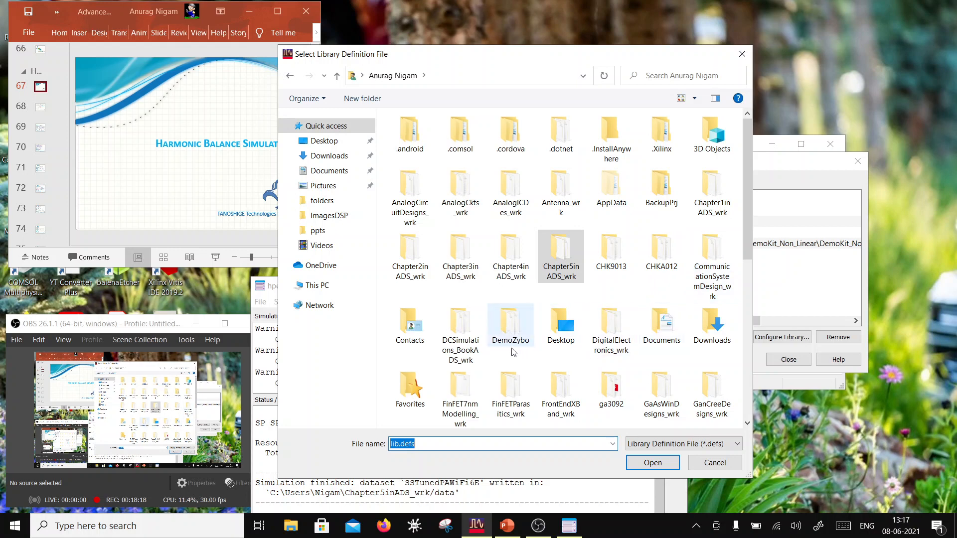
scroll(547, 352, "down", 5)
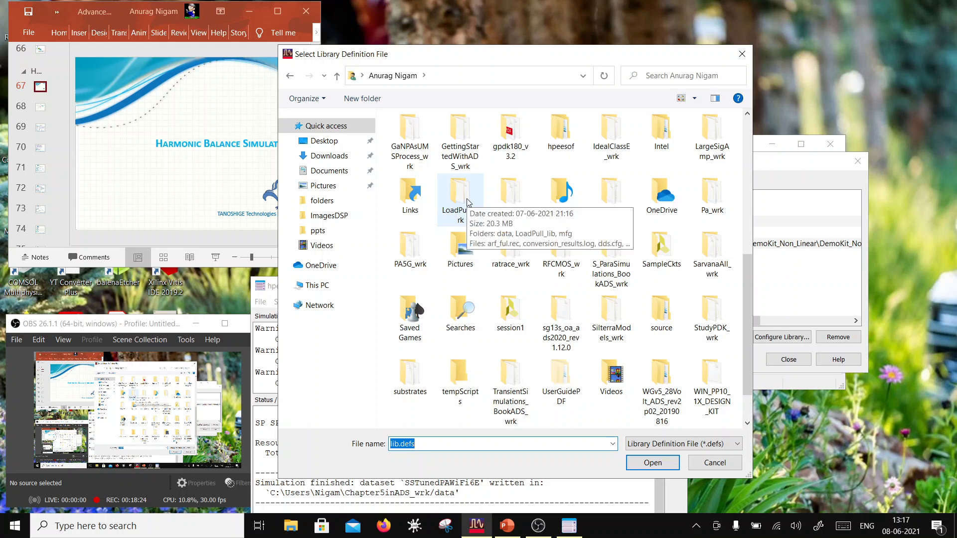
double_click(720, 141)
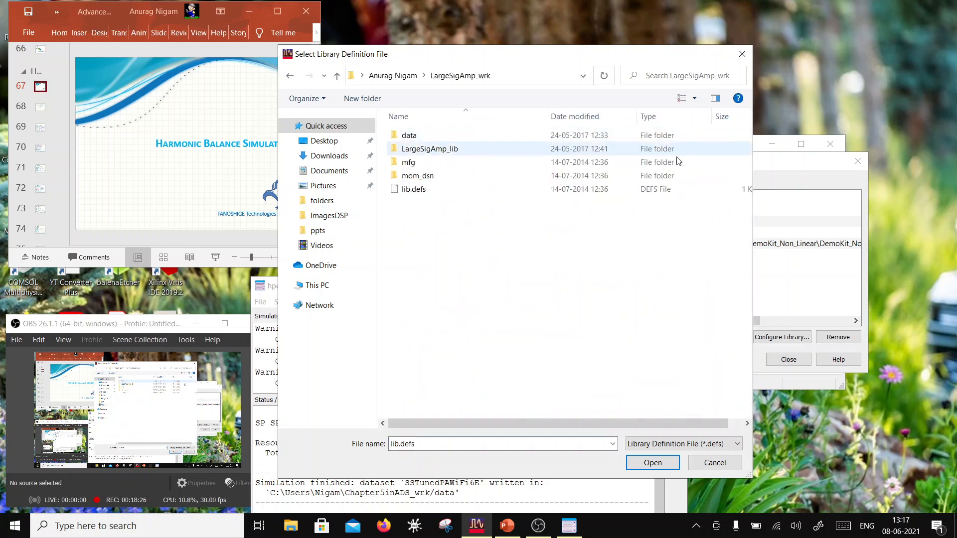
double_click(404, 190)
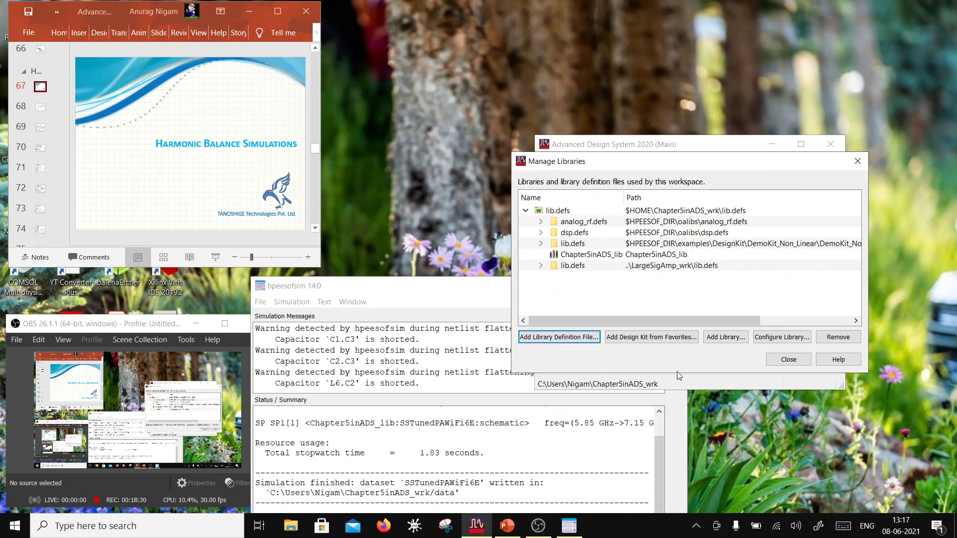
left_click(787, 360)
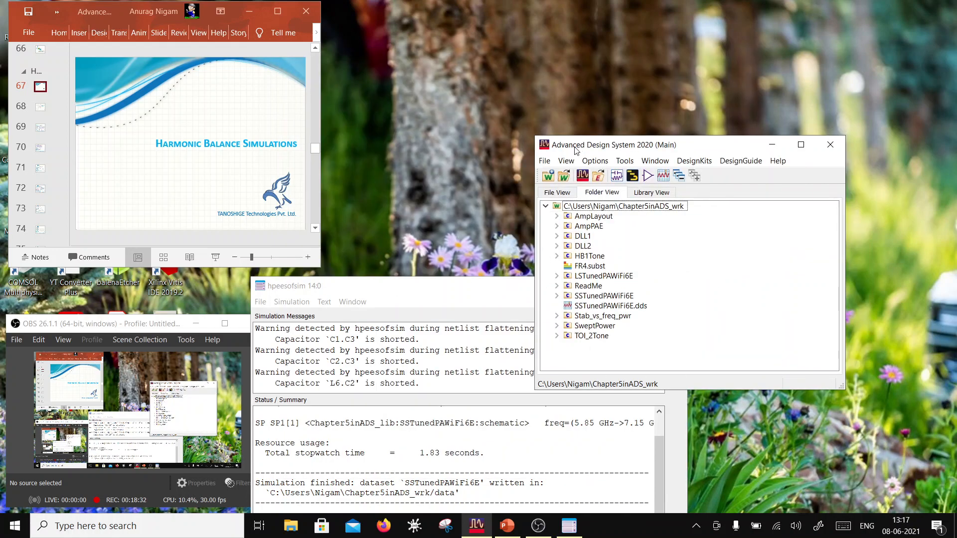
Copy the Stab_vs_freq_pwr cell into Chapter5inADS_lib without hierarchy, naming the copy Stab_vs_freq_pwr
left_click_drag(576, 146, 288, 124)
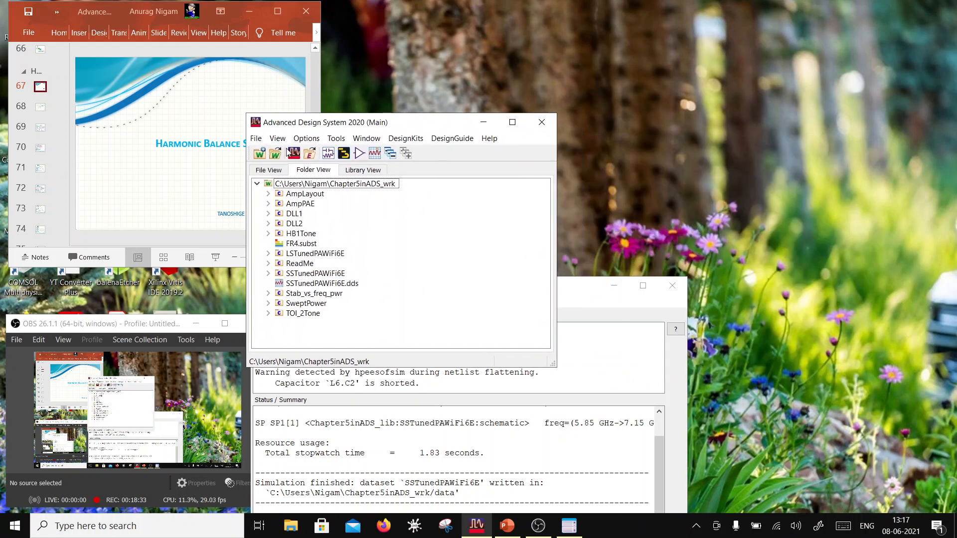
right_click(301, 296)
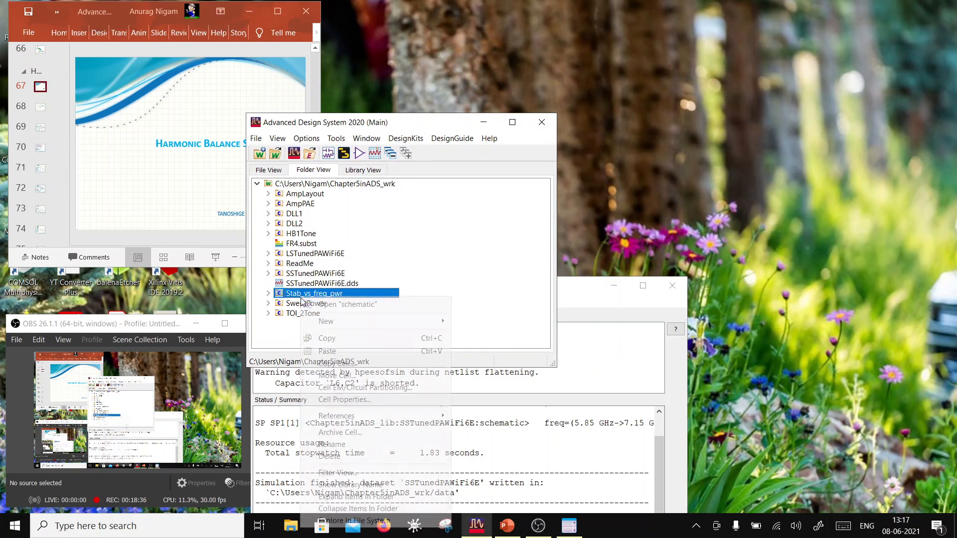
left_click(355, 366)
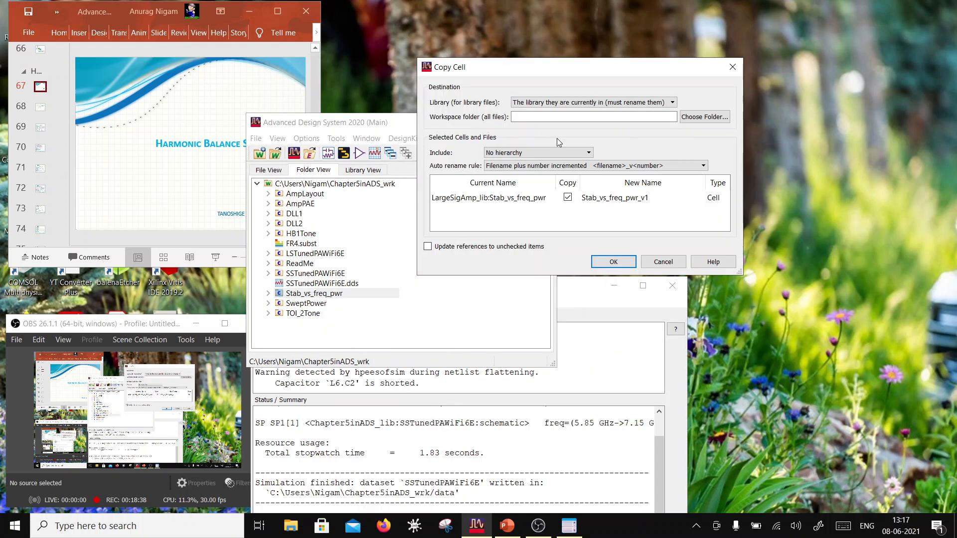
left_click(664, 105)
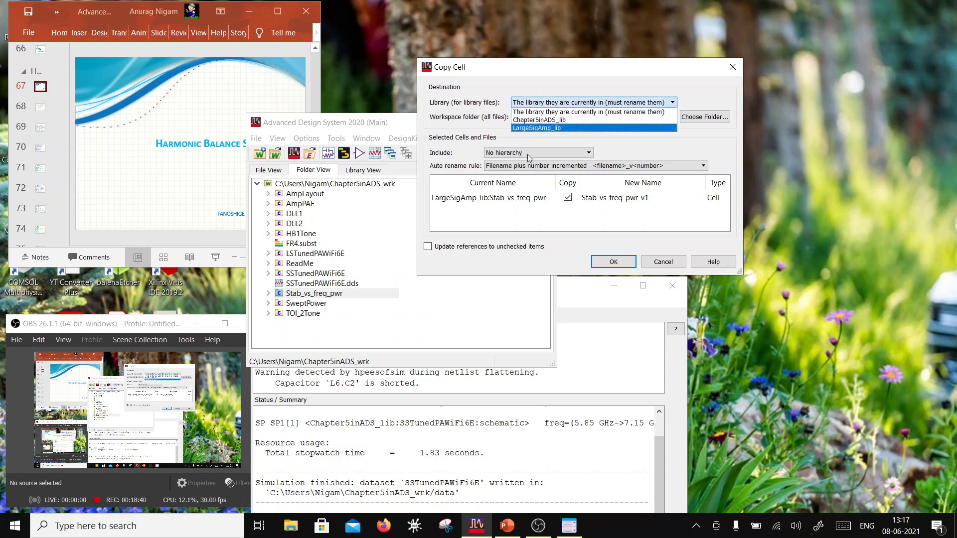
left_click(598, 120)
double_click(643, 198)
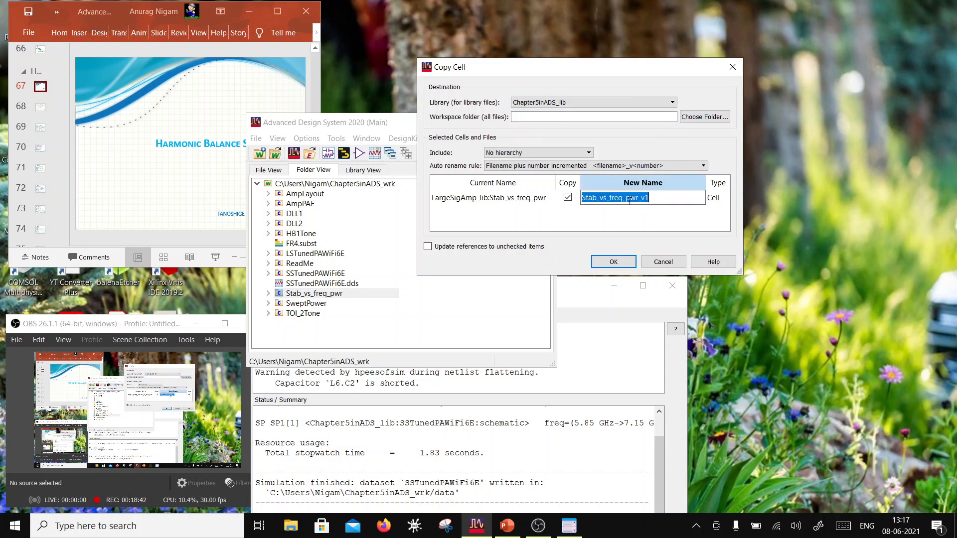
left_click(660, 200)
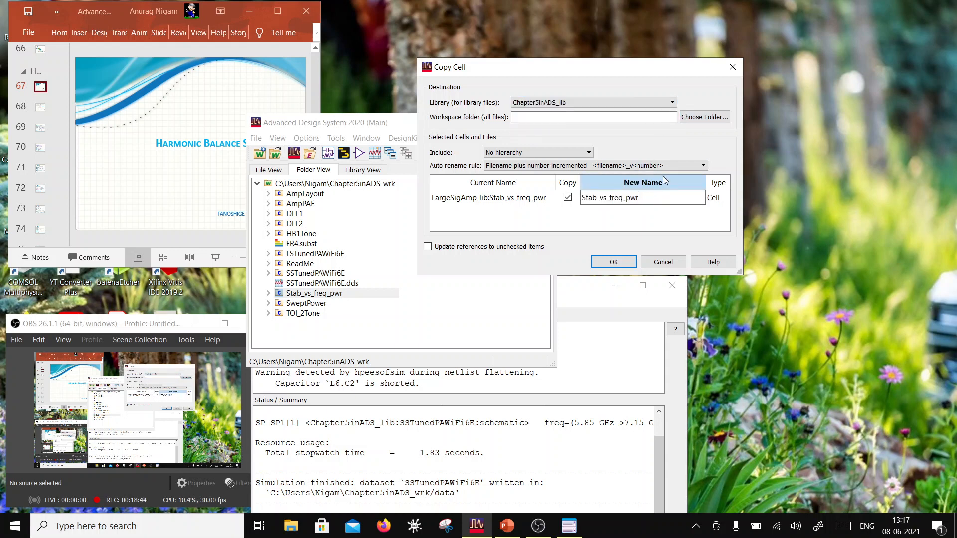
left_click(622, 260)
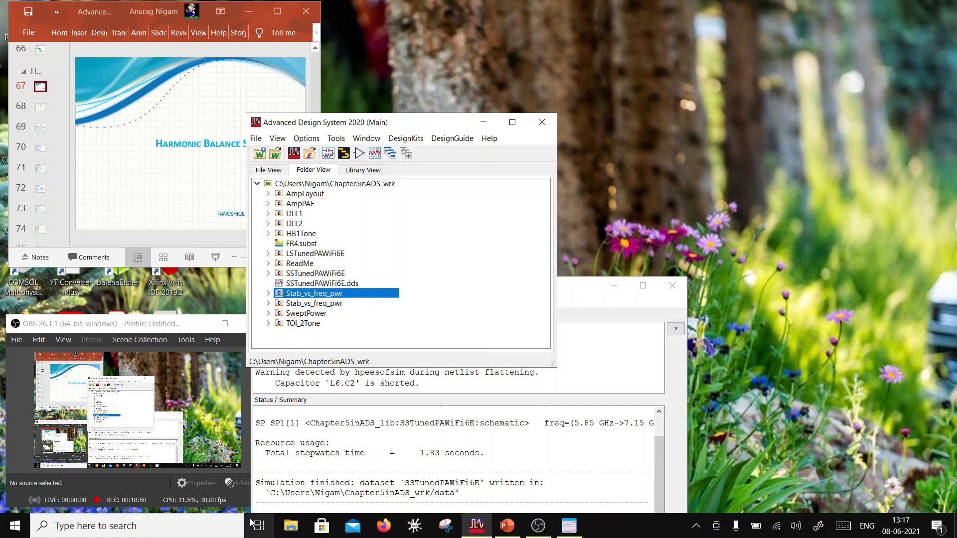
Switch to File Explorer and open the LargeSigAmp_wrk folder in the user's home folder on the C: drive
left_click(291, 525)
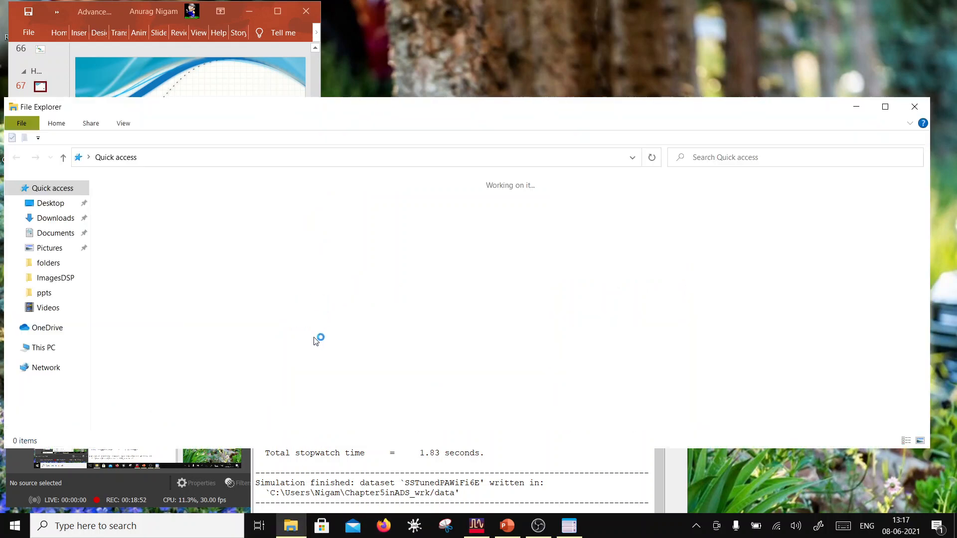
left_click_drag(221, 115, 320, 88)
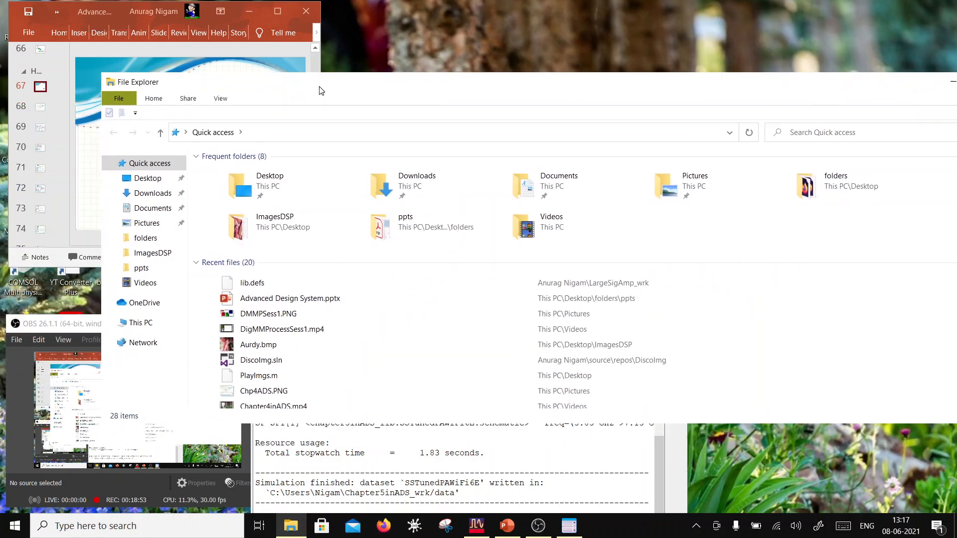
left_click(152, 320)
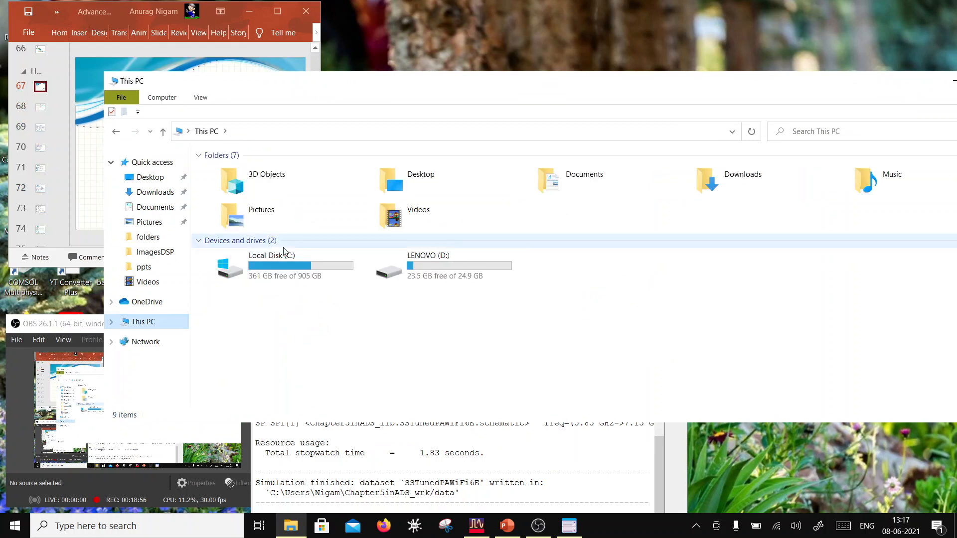
double_click(280, 260)
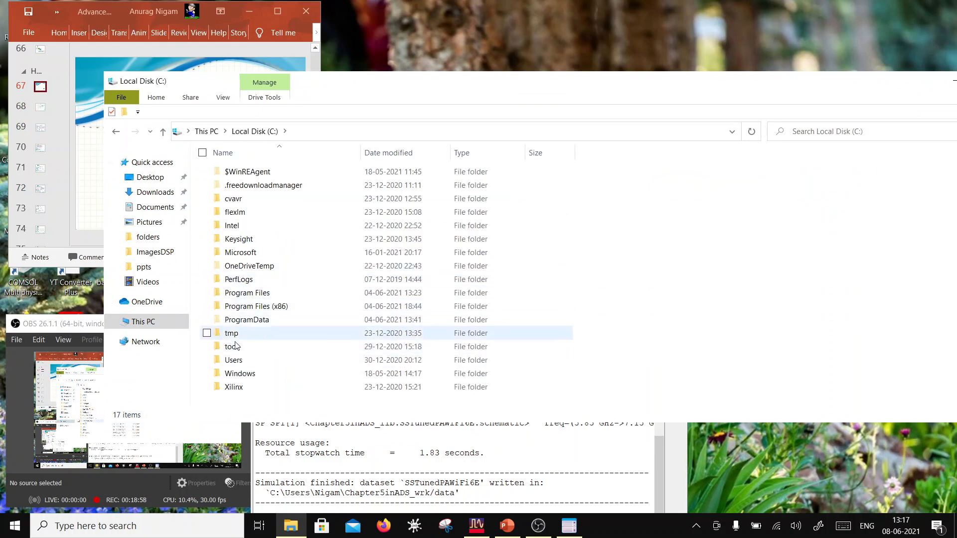
double_click(232, 361)
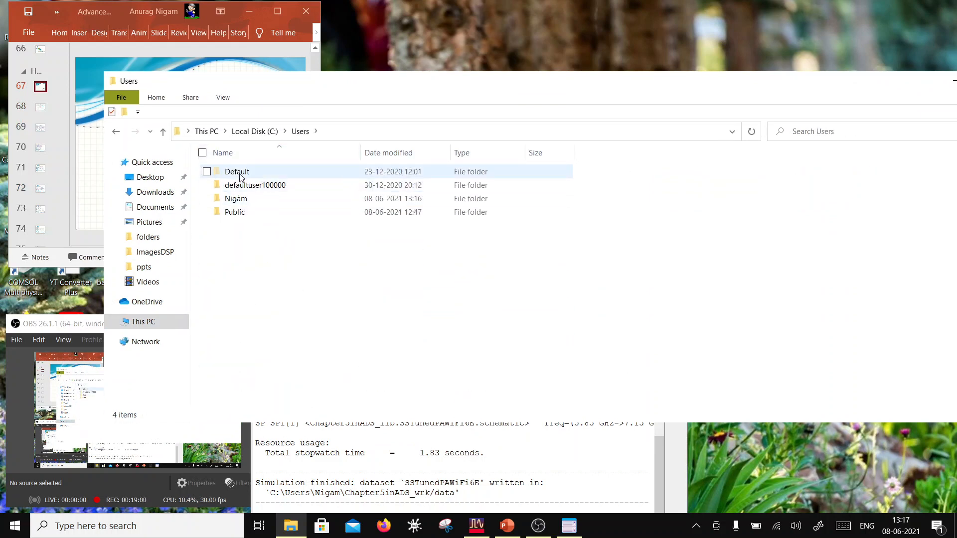
double_click(238, 172)
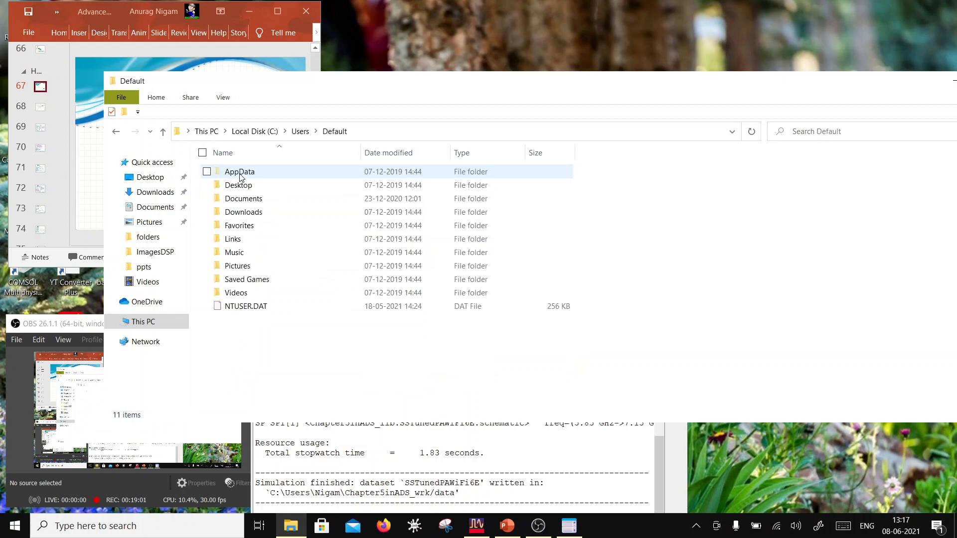
left_click(162, 131)
double_click(238, 199)
scroll(282, 297, "down", 5)
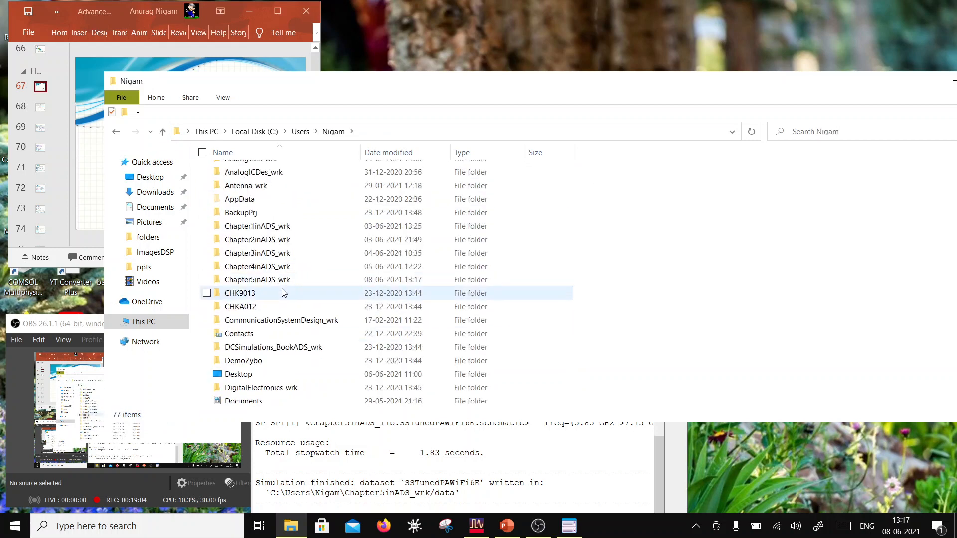
scroll(281, 297, "down", 2)
scroll(282, 298, "down", 3)
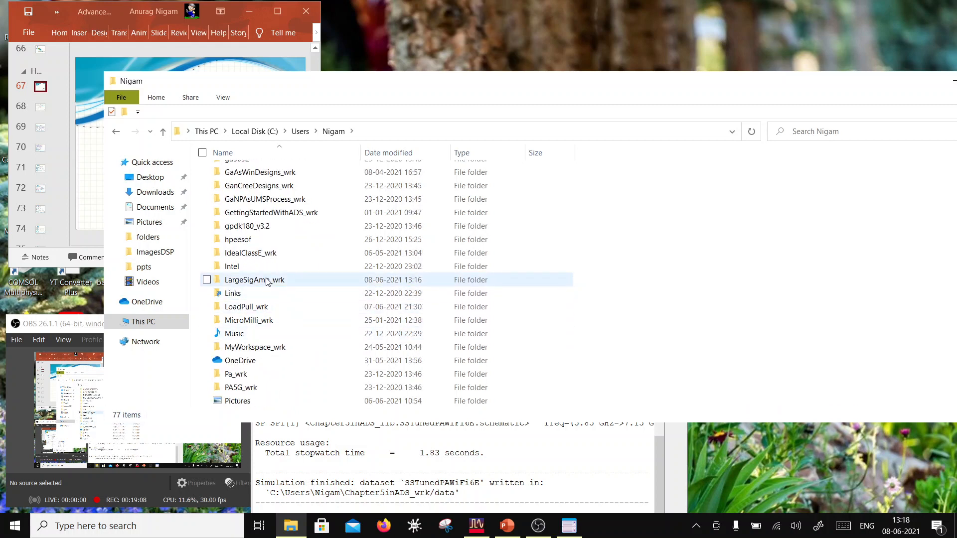
double_click(267, 282)
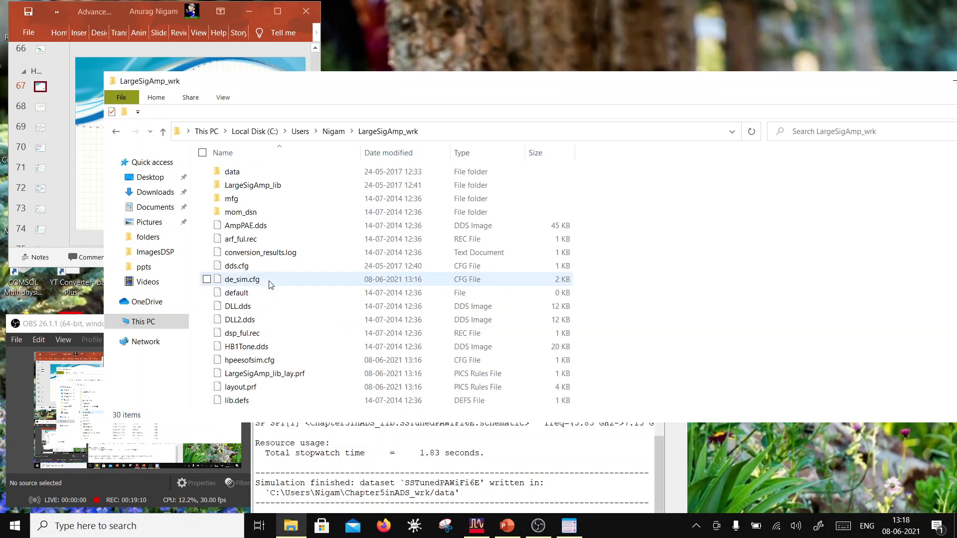
Copy the data display file Stab_vs_freq_pwr.dds from the LargeSigAmp_wrk folder to the clipboard
scroll(262, 349, "down", 2)
scroll(262, 355, "down", 1)
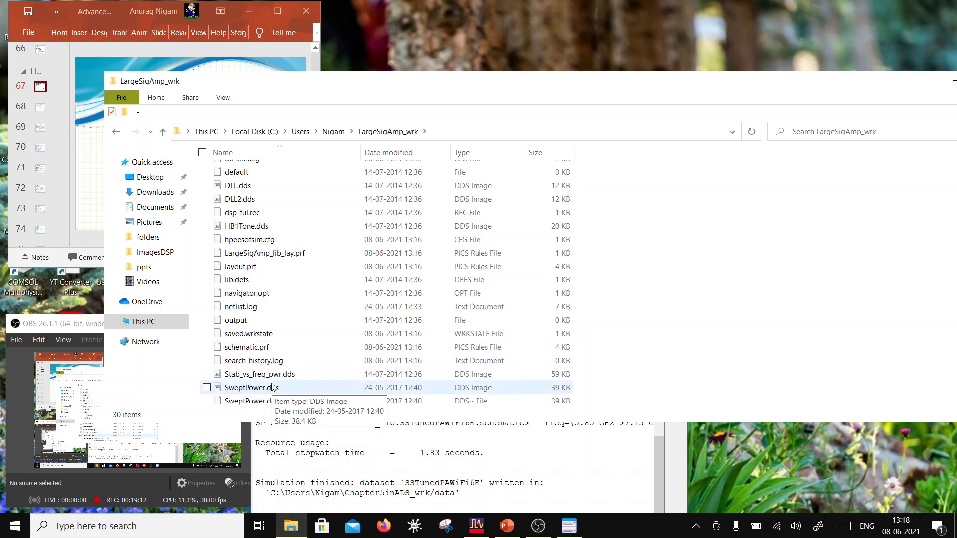
scroll(276, 309, "down", 1)
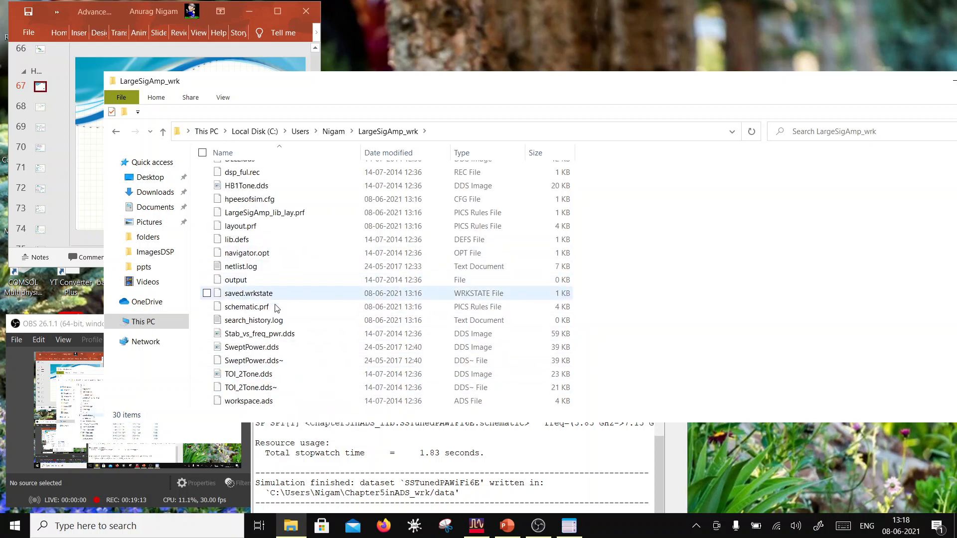
left_click(273, 337)
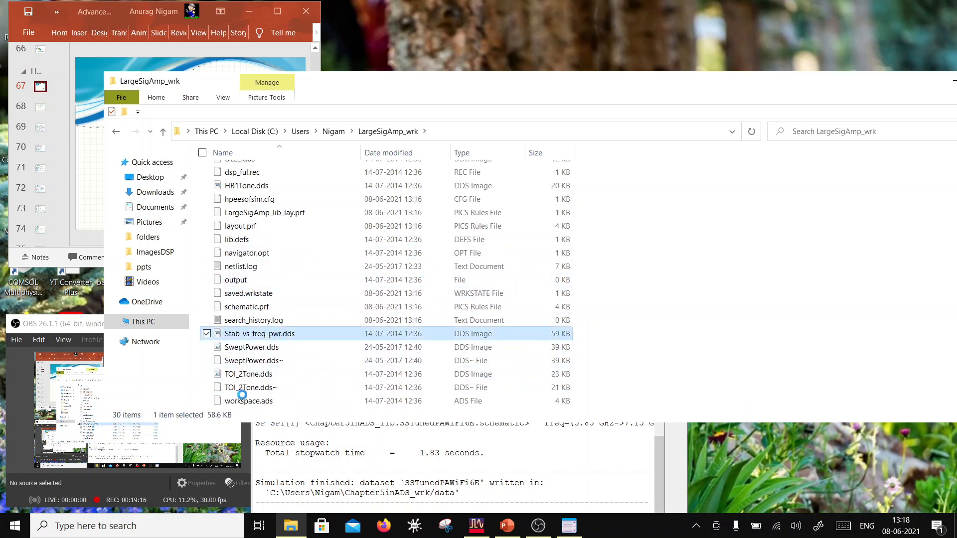
right_click(273, 334)
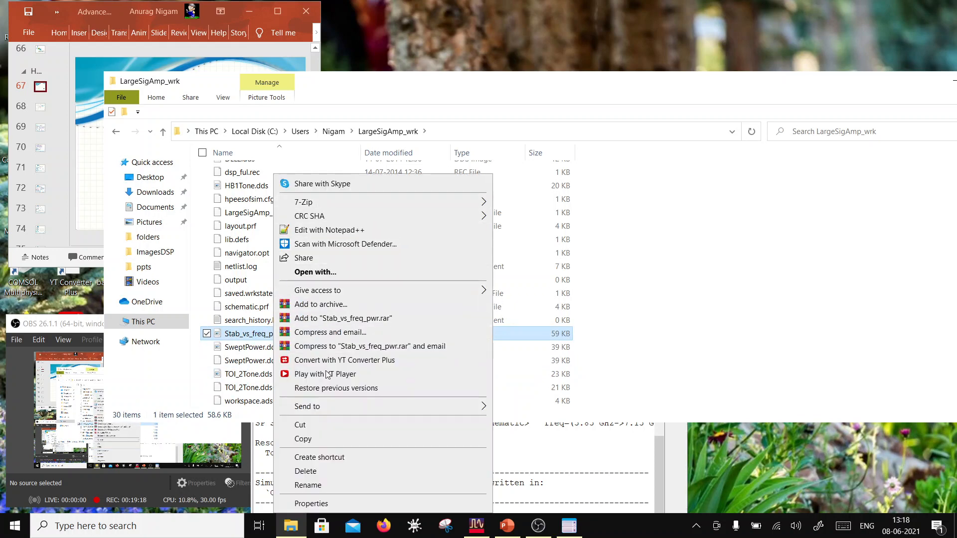
left_click(306, 439)
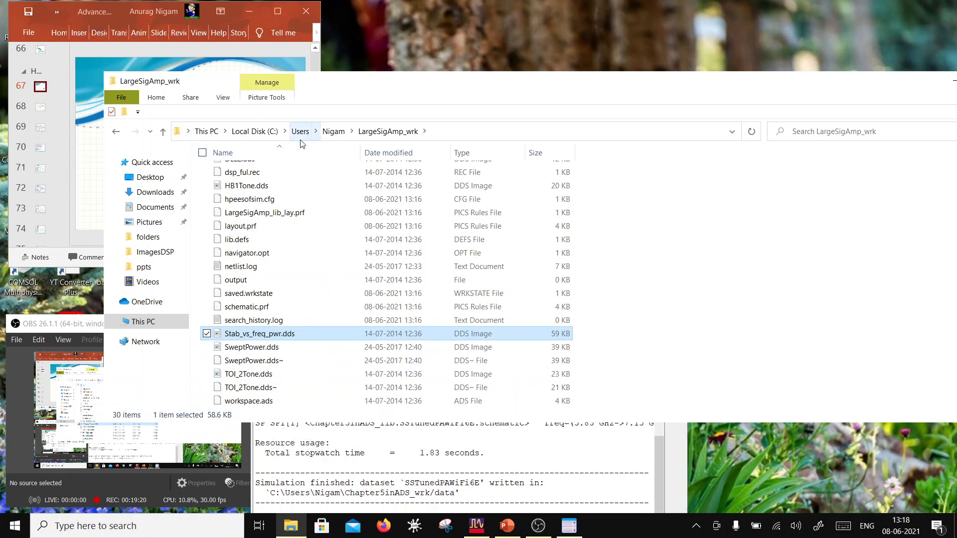
Paste the copied Stab_vs_freq_pwr.dds file into the Chapter5inADS_wrk folder
left_click(328, 132)
scroll(277, 272, "down", 5)
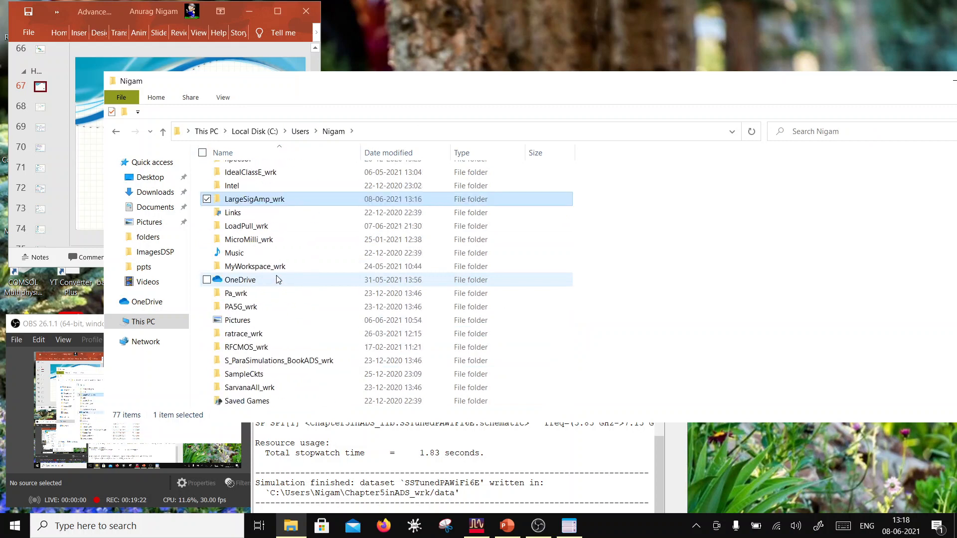
scroll(276, 270, "up", 5)
scroll(276, 272, "up", 5)
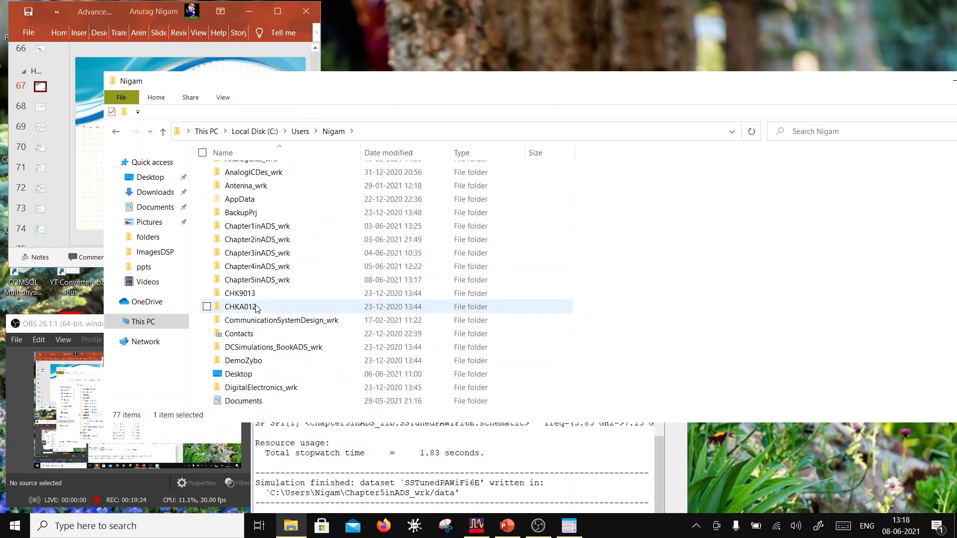
double_click(237, 280)
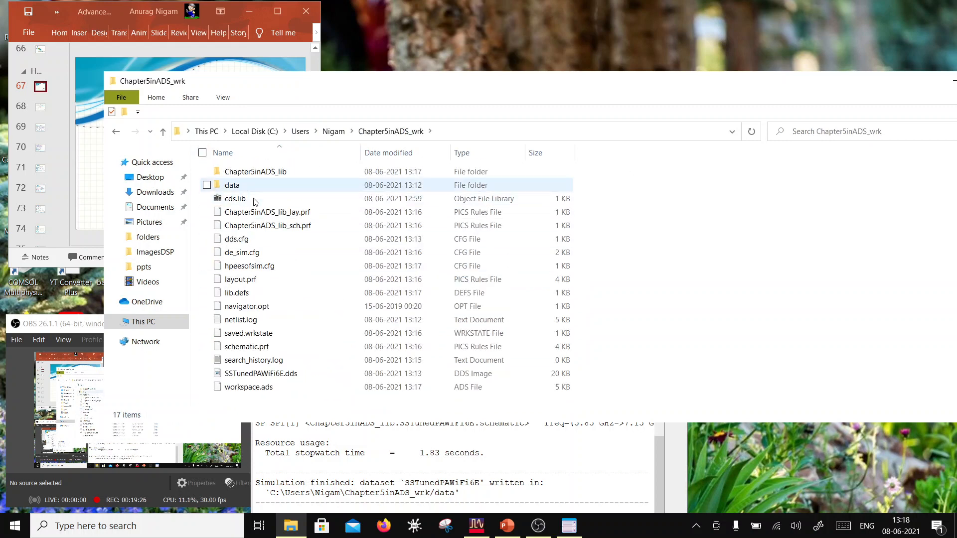
right_click(734, 287)
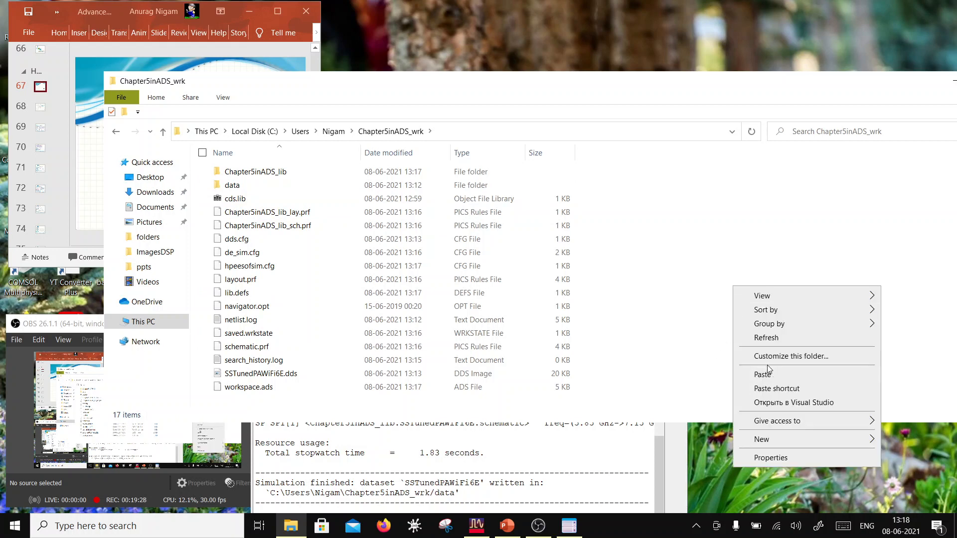
left_click(718, 375)
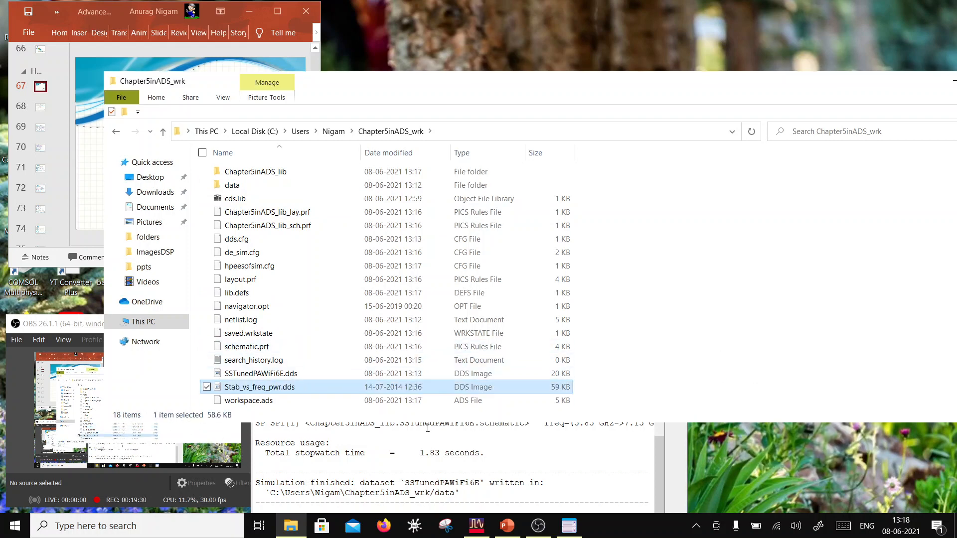
Switch to Advanced Design System and remove the ..\LargeSigAmp_wrk\lib.defs library definition file from the workspace libraries
left_click(477, 526)
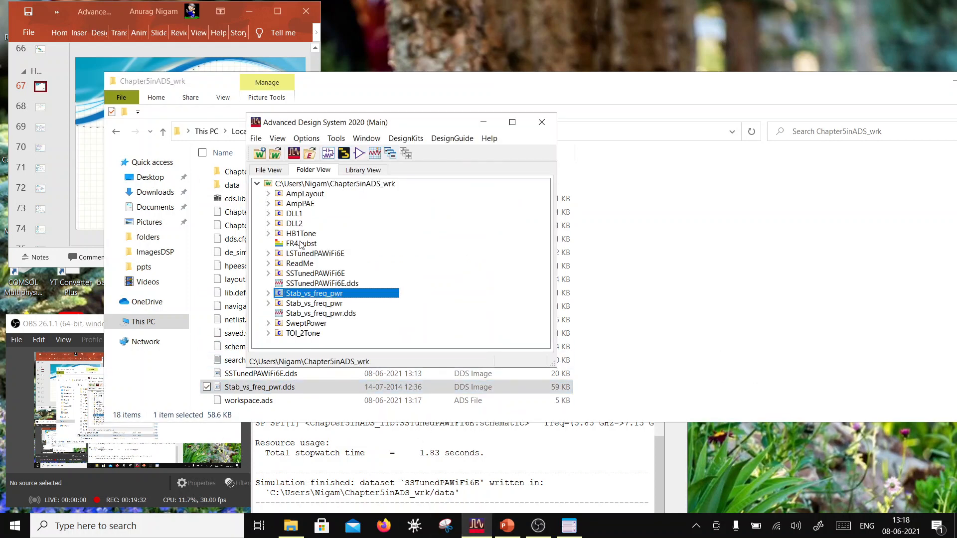
left_click(256, 138)
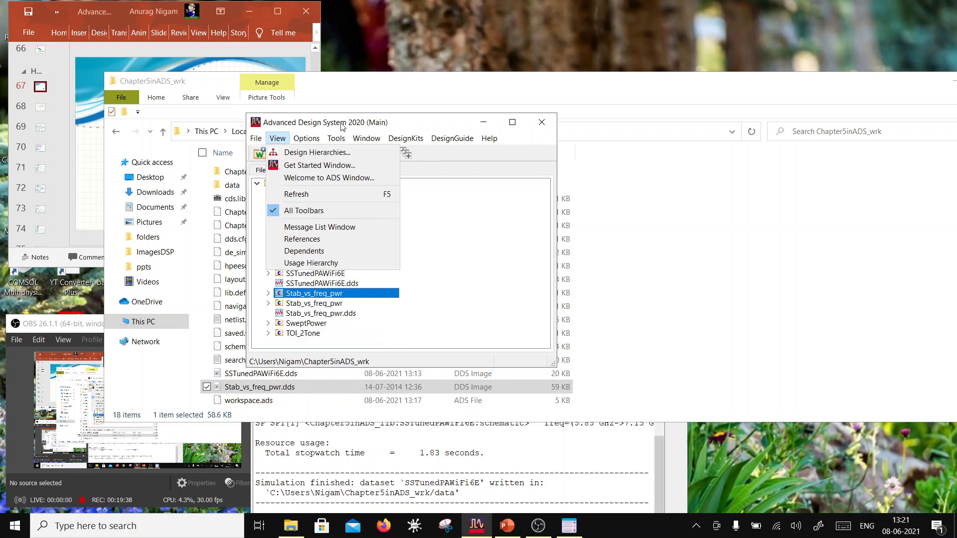
left_click(326, 120)
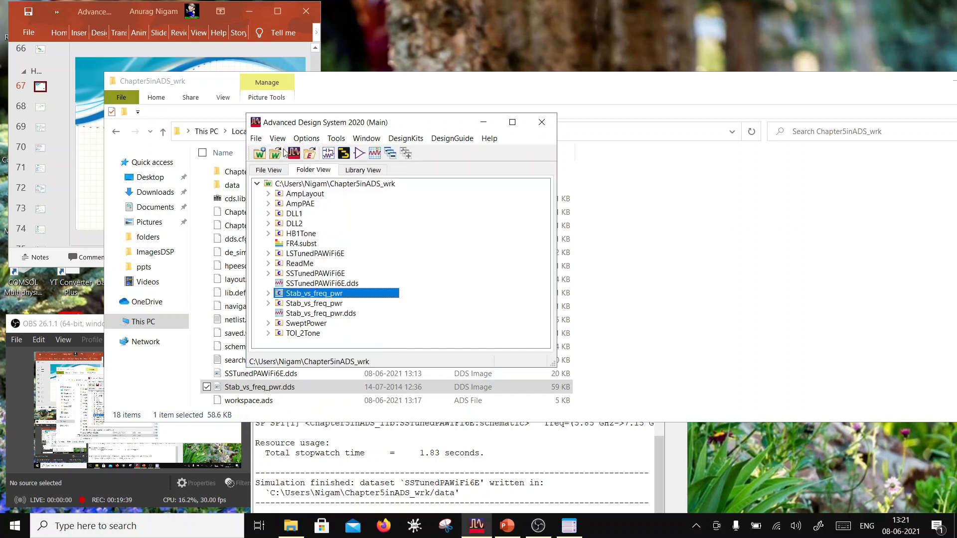
left_click(254, 139)
left_click(279, 251)
left_click(357, 245)
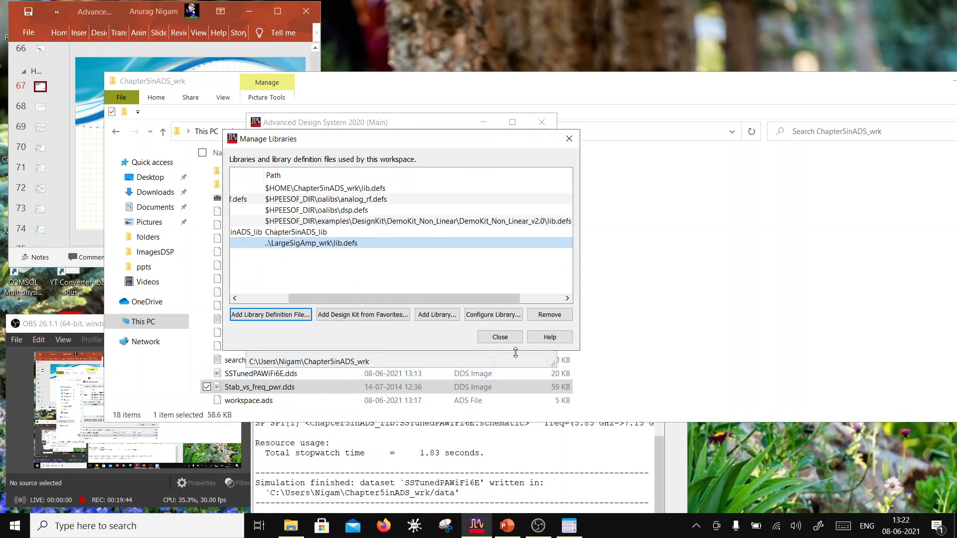
left_click(545, 316)
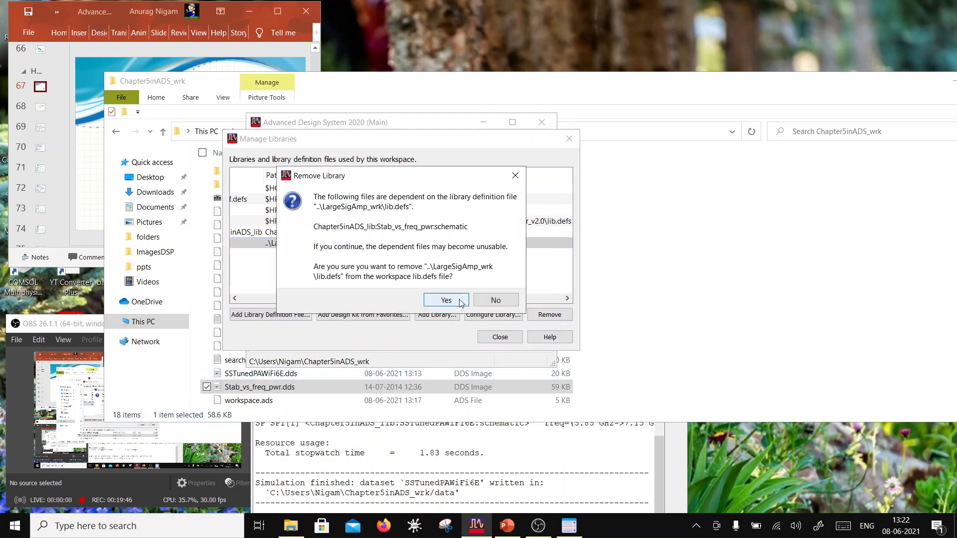
left_click(446, 300)
left_click(504, 339)
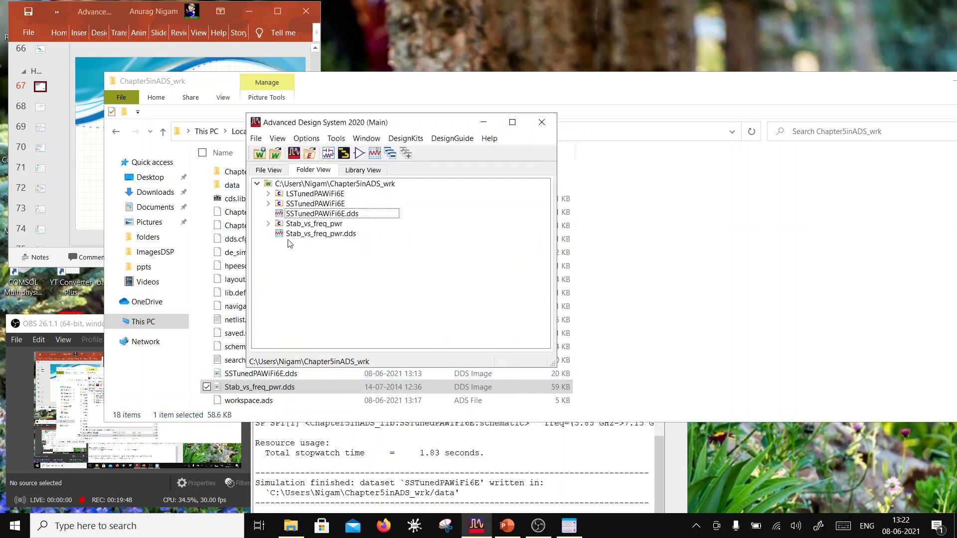
Open the schematic of the Stab_vs_freq_pwr cell and maximize its window
left_click(268, 204)
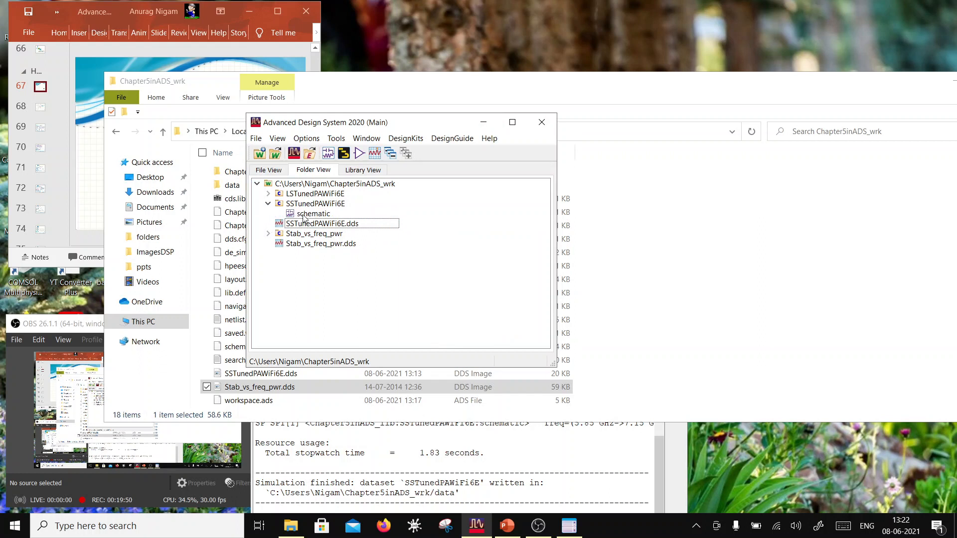
left_click(268, 205)
left_click(270, 224)
double_click(306, 234)
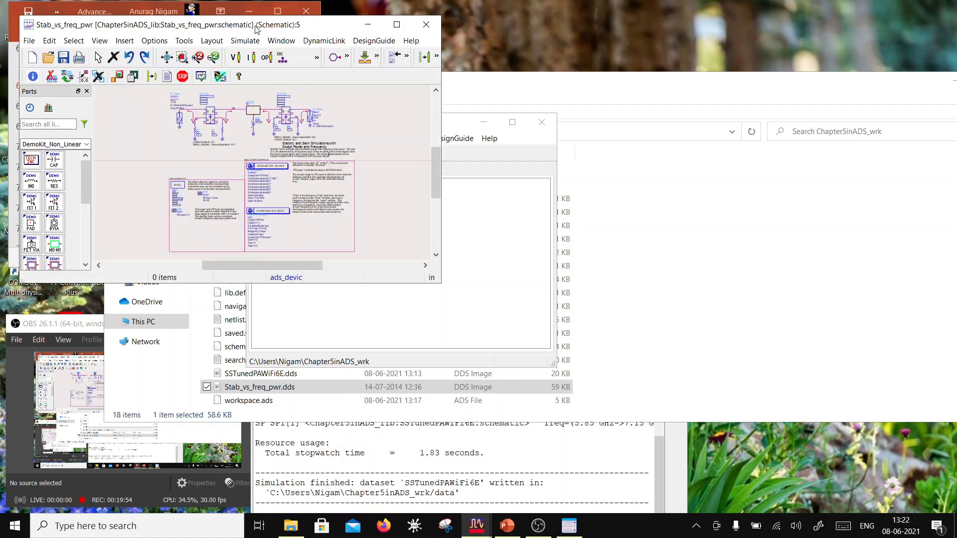
double_click(255, 27)
Delete the AmpLayout instance X1 between the two couplers
scroll(494, 218, "up", 3)
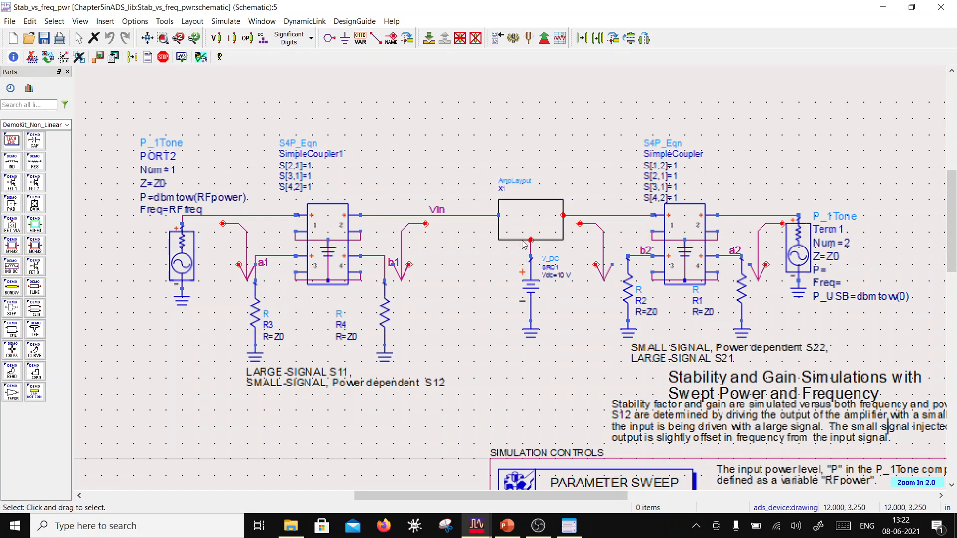
left_click(532, 220)
key("Delete")
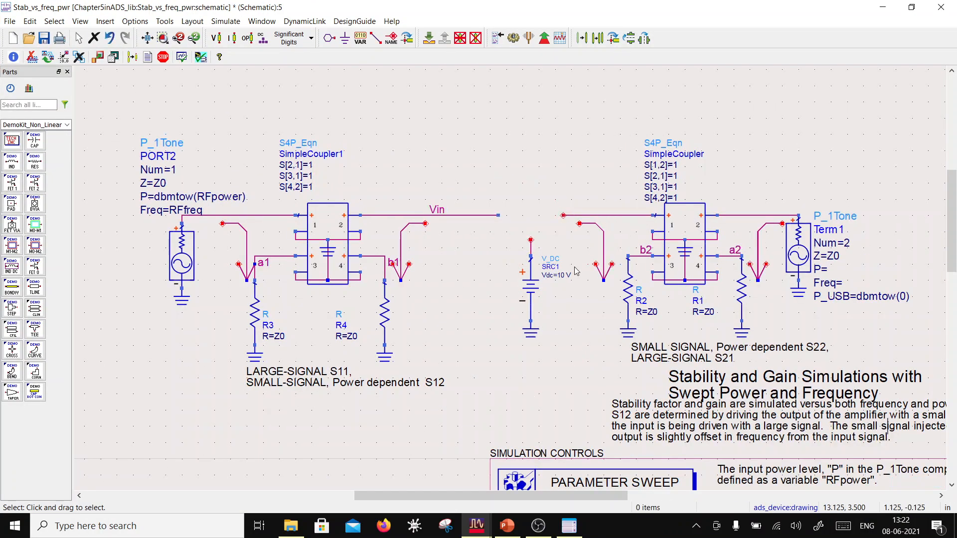
Move the V_DC source SRC1 and its ground above the circuit, just before the output coupler
left_click_drag(563, 350, 521, 233)
left_click_drag(536, 274, 605, 112)
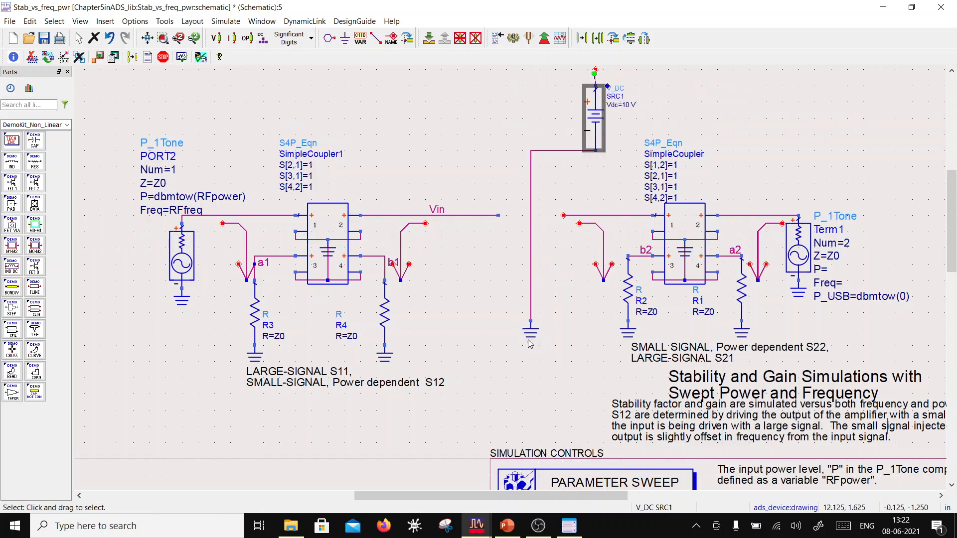
left_click_drag(531, 329, 598, 160)
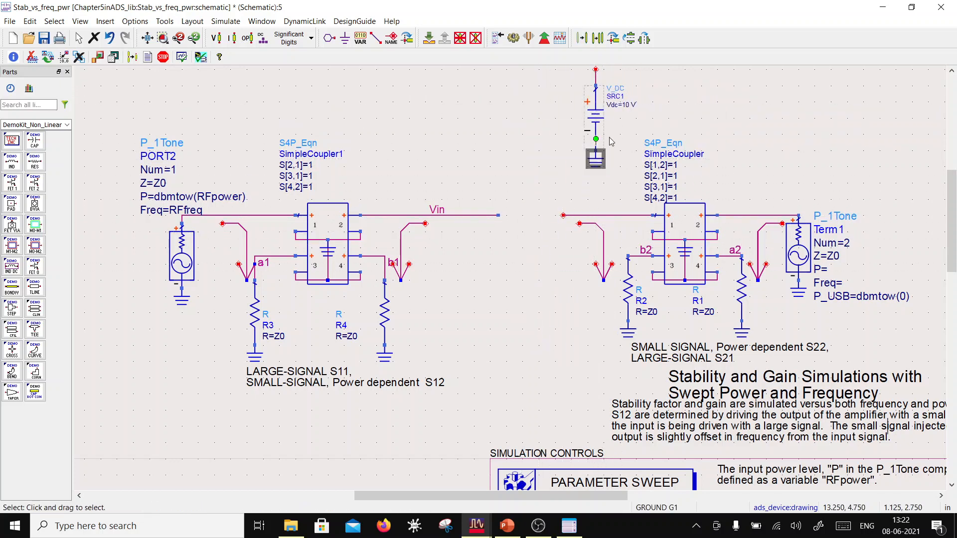
Set SRC1's Vdc to Vdd V and delete the short wire stub on its positive terminal
left_click(625, 103)
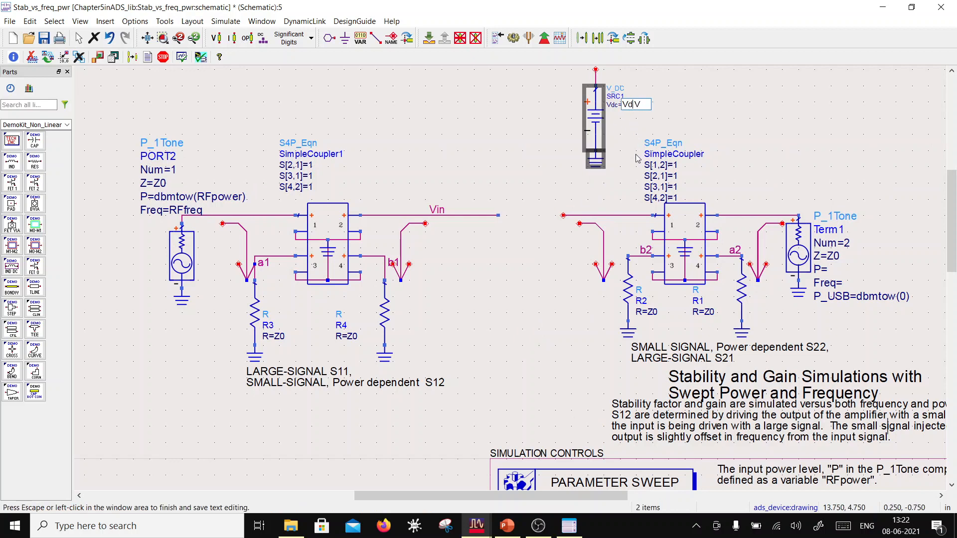
left_click(684, 103)
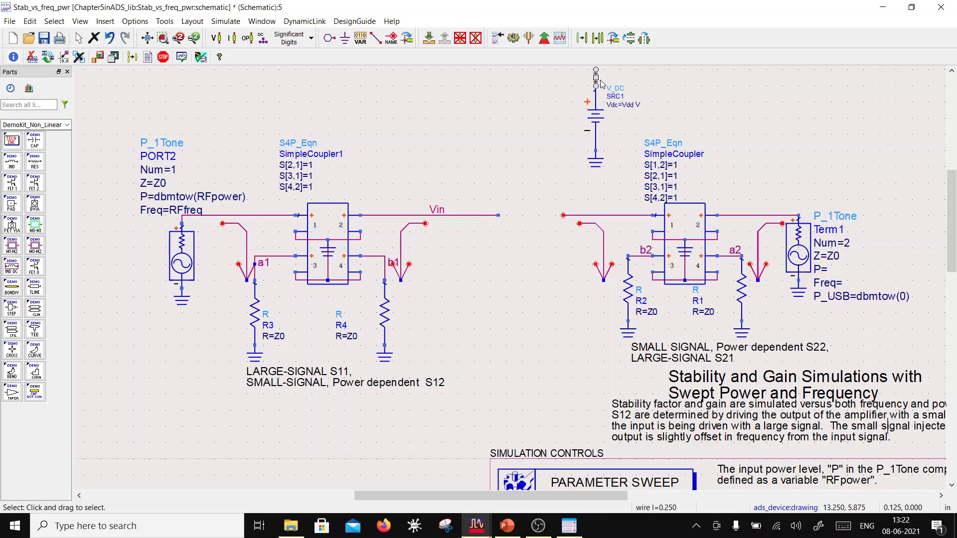
key("Delete")
Copy SRC1 with its ground to the space above the Vin wire and set the copy's Vdc to -0.85 V
left_click_drag(578, 68, 611, 186)
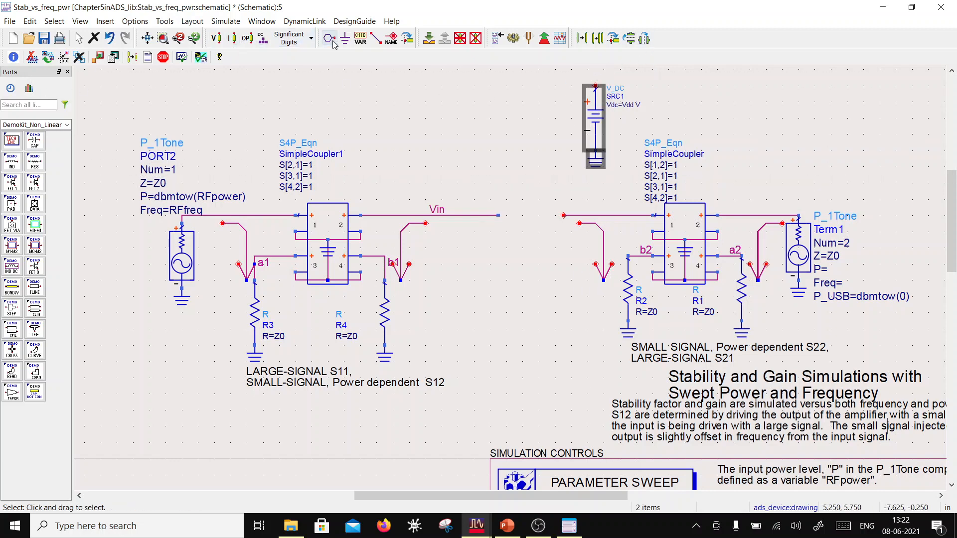
left_click(598, 37)
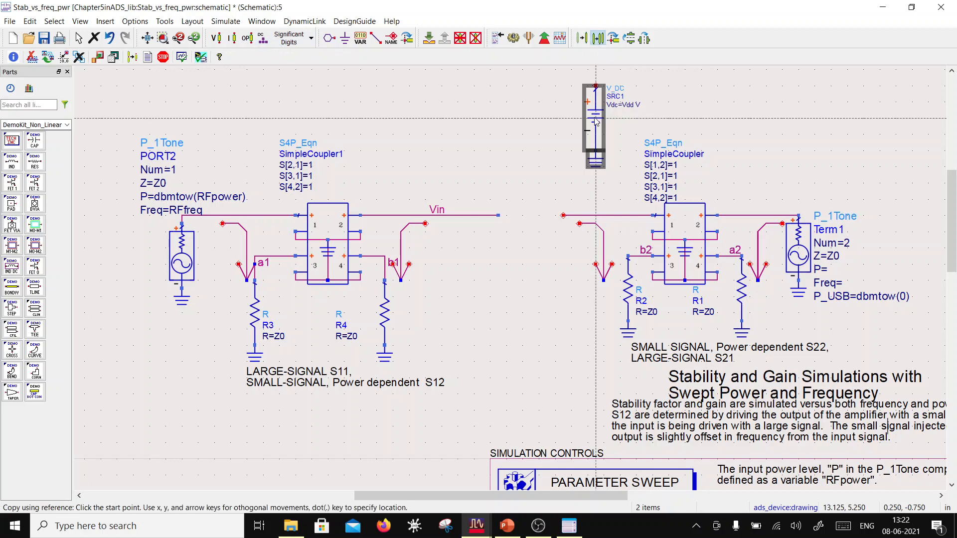
left_click(596, 86)
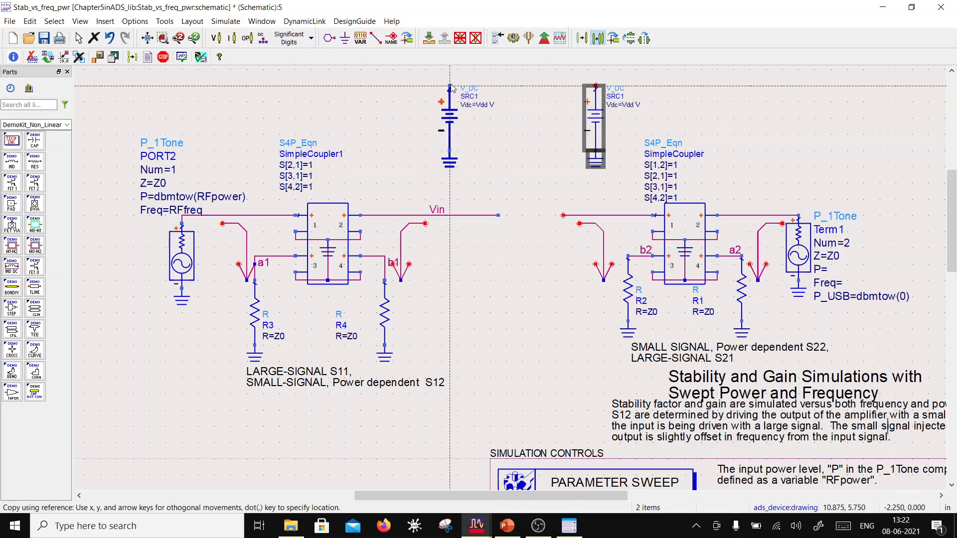
left_click(450, 86)
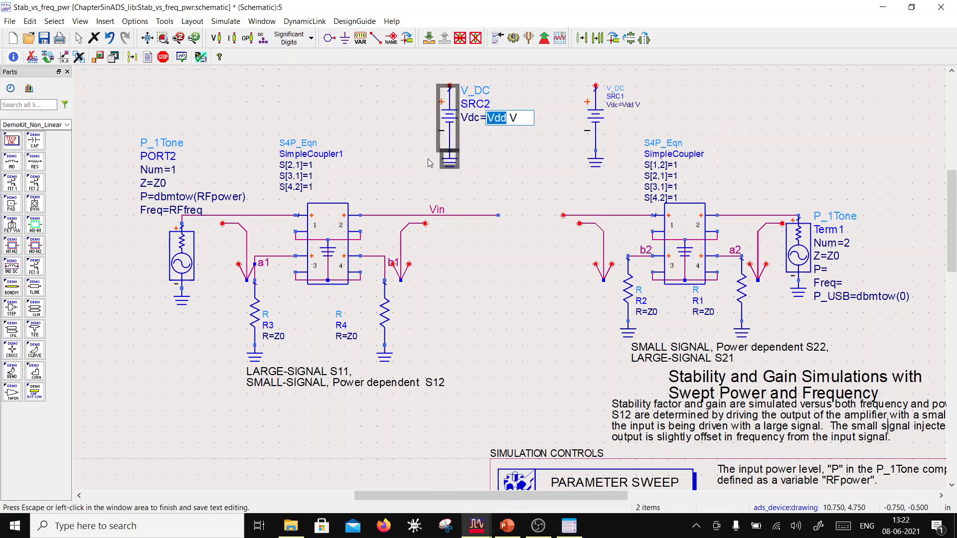
type("0.85")
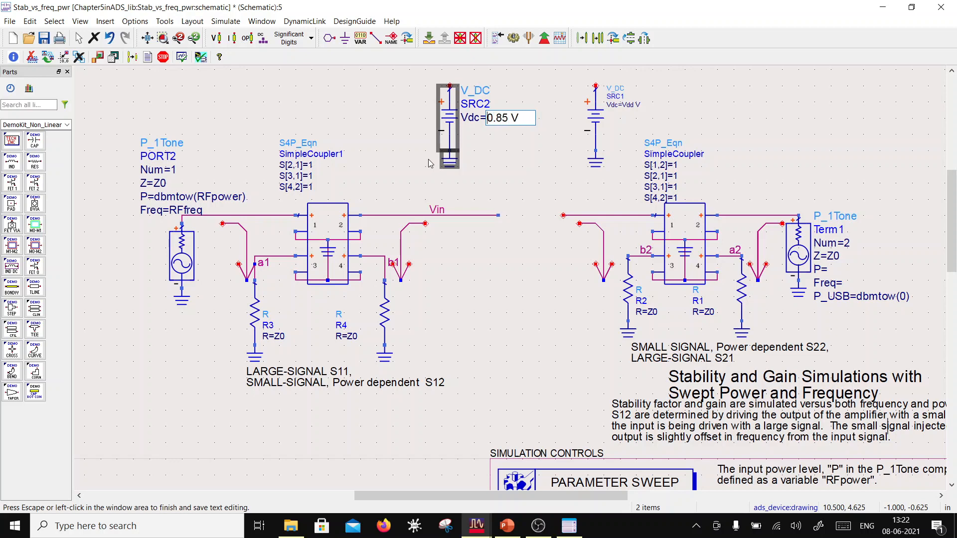
type("-")
left_click(506, 174)
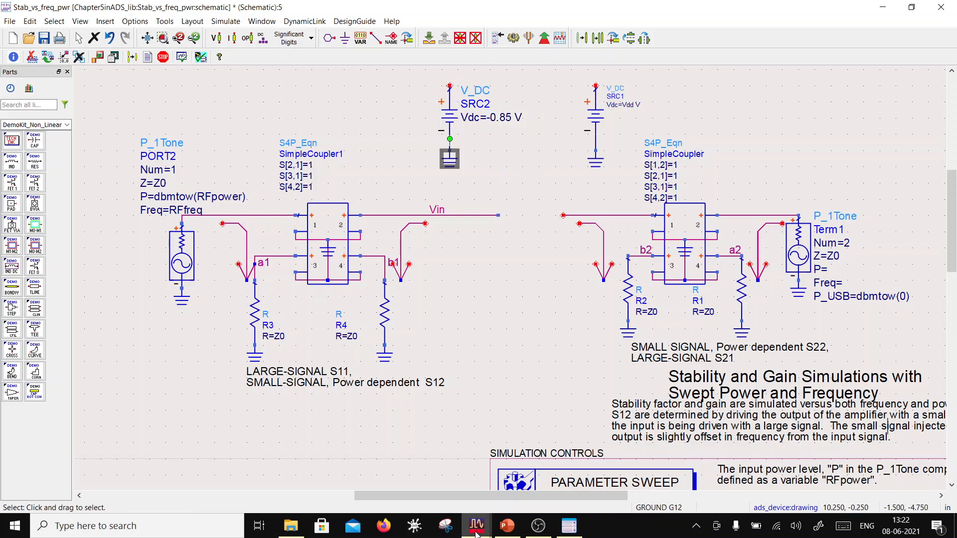
Place the LSTunedPAWiFi6E symbol from the workspace between the Vin wire and the output coupler's wire
mouse_move(477, 526)
left_click(409, 471)
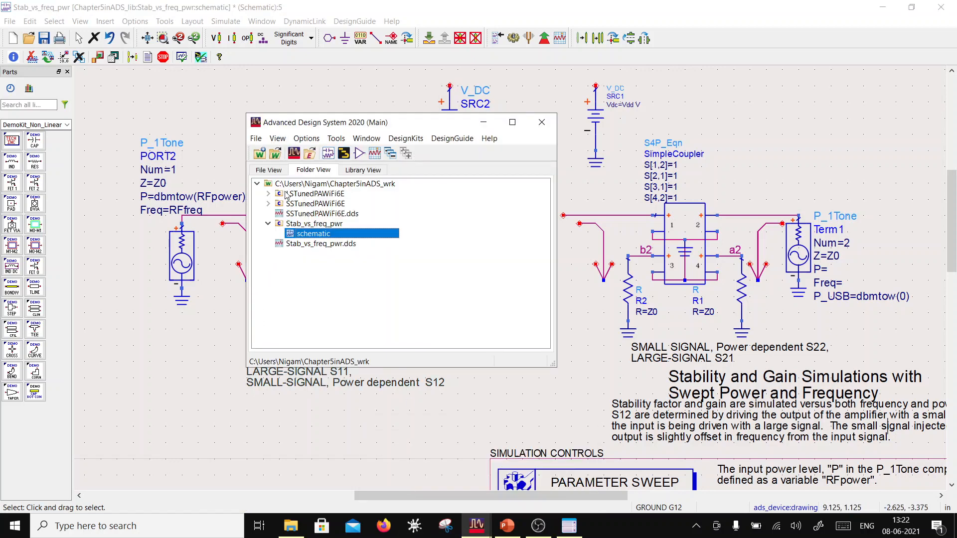
left_click(270, 194)
left_click_drag(344, 123, 201, 120)
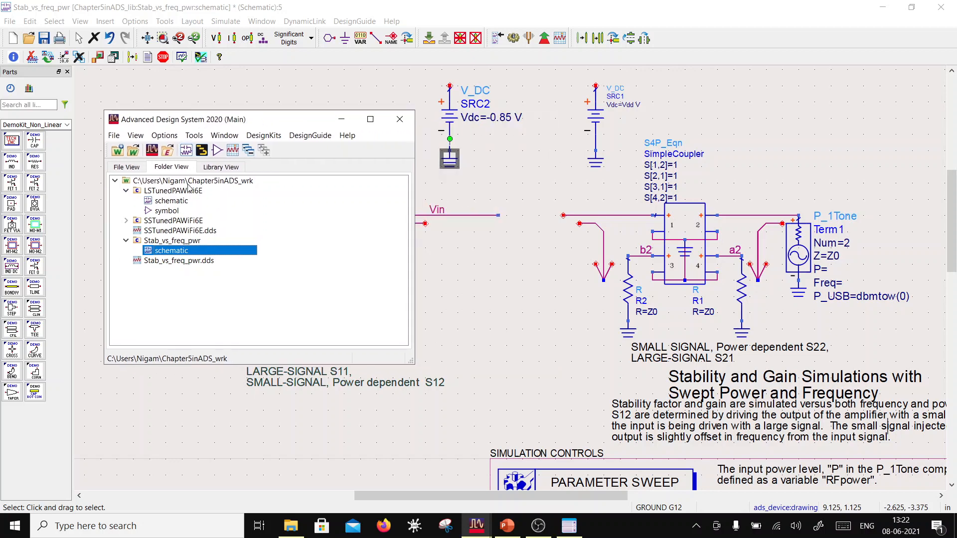
left_click(185, 212)
left_click_drag(563, 273, 562, 272)
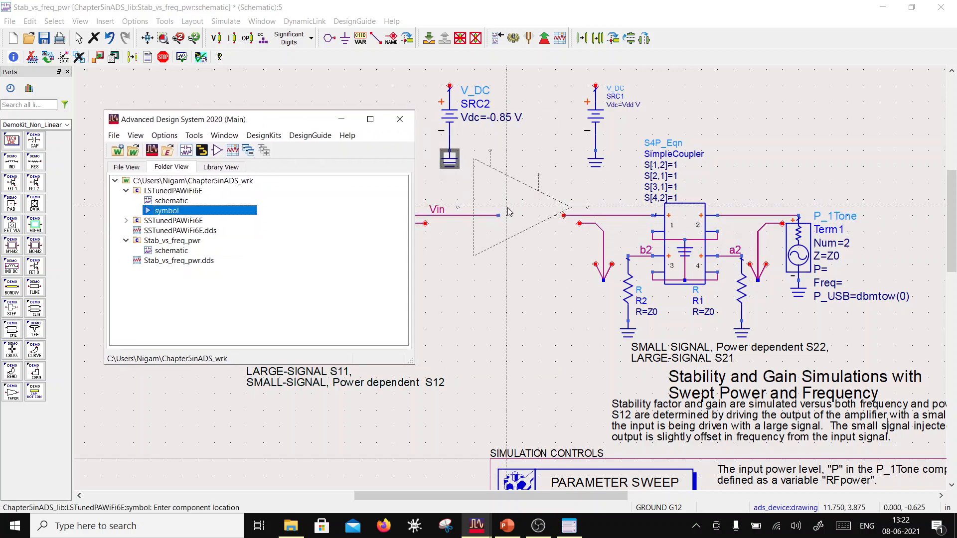
left_click(513, 217)
key("Escape")
left_click(502, 243)
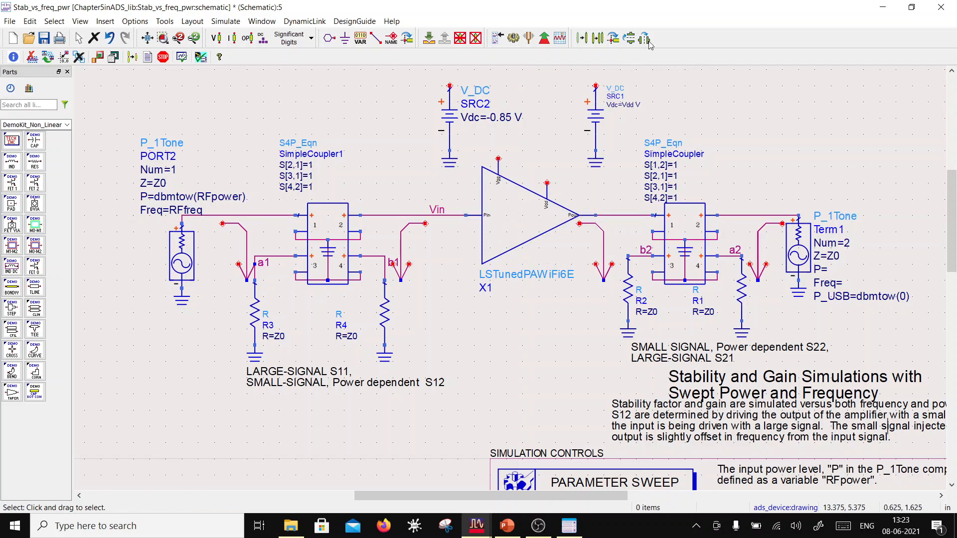
Wire the amplifier's supply pin nearer the output to SRC1 and the bias pin nearer the input to SRC2
left_click(376, 38)
left_click(547, 184)
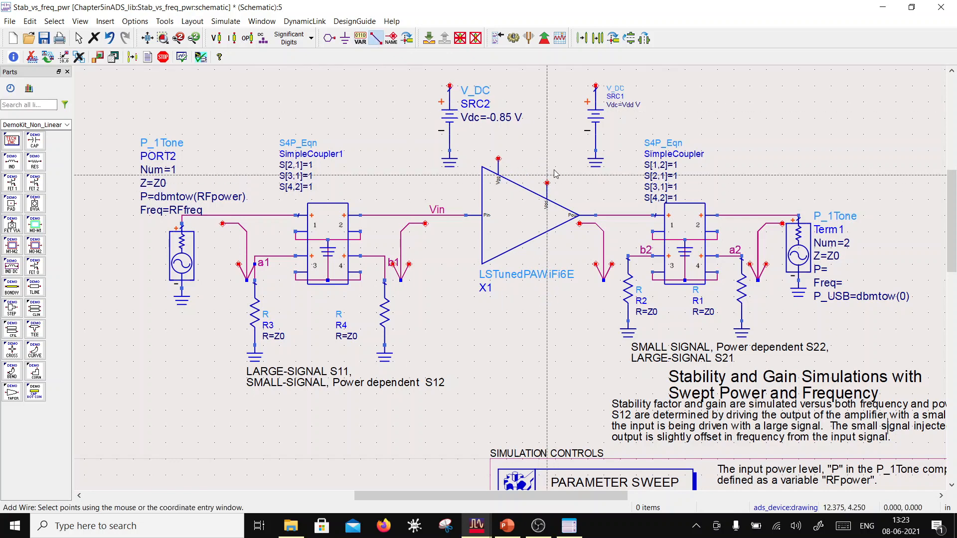
left_click(596, 86)
left_click(498, 159)
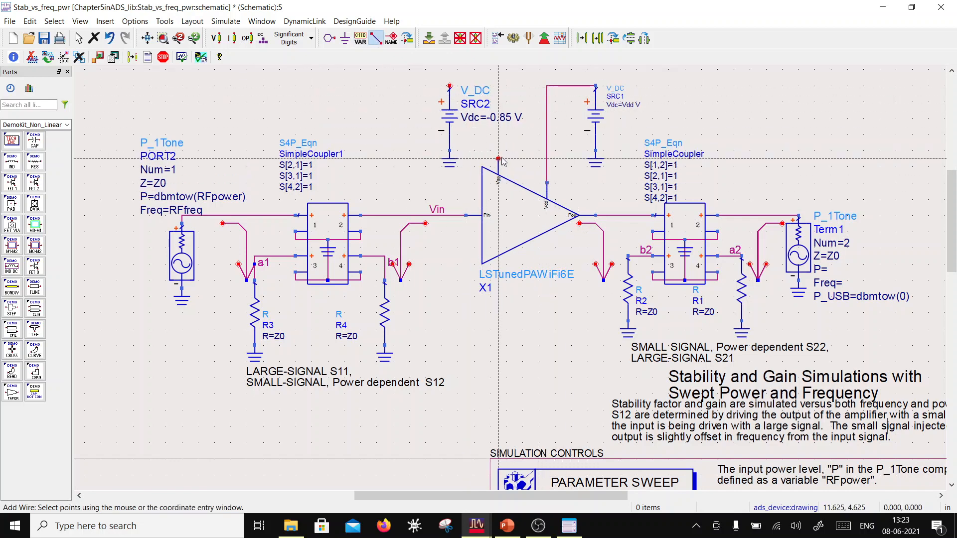
left_click(450, 86)
key("Escape")
Delete the MSub substrate element from the DATA ELEMENTS section
scroll(512, 278, "down", 3)
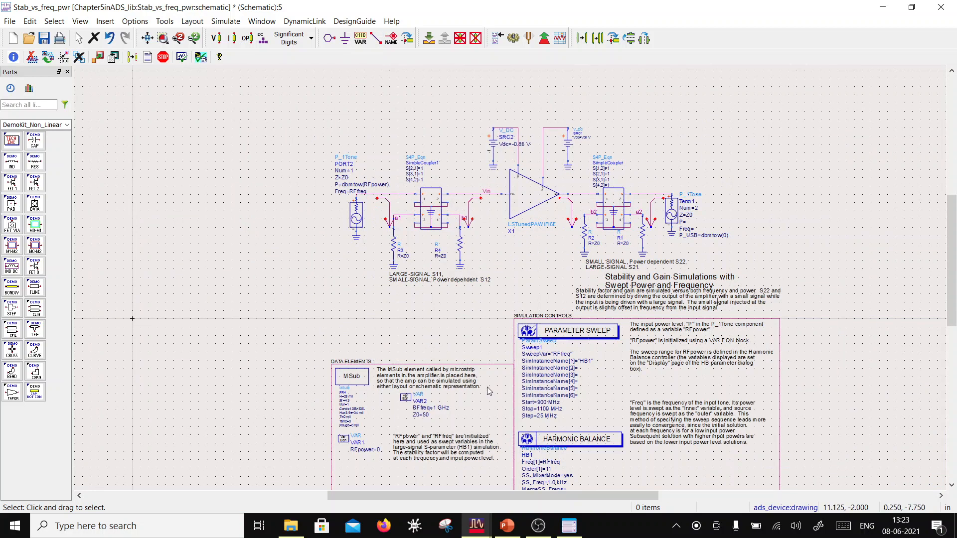
scroll(488, 391, "up", 2)
left_click(319, 288)
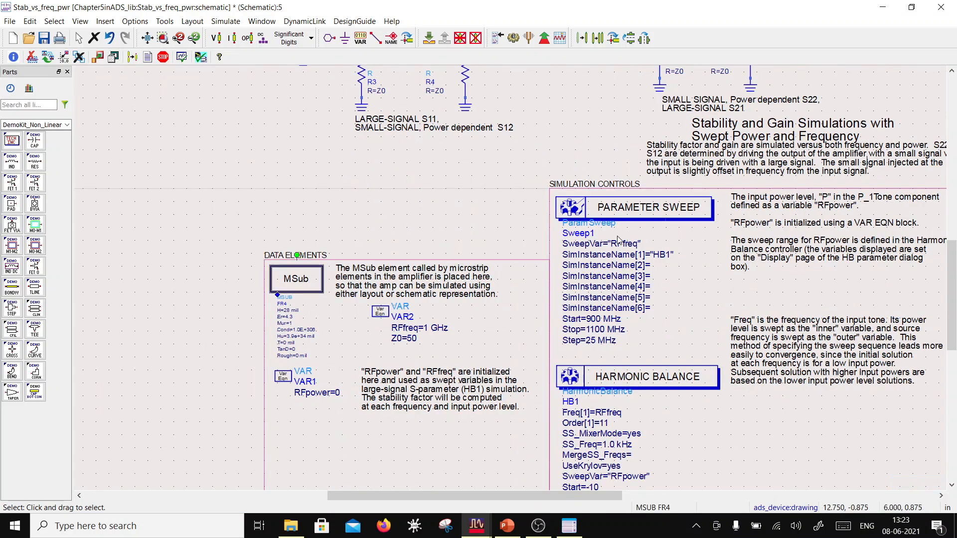
key("Delete")
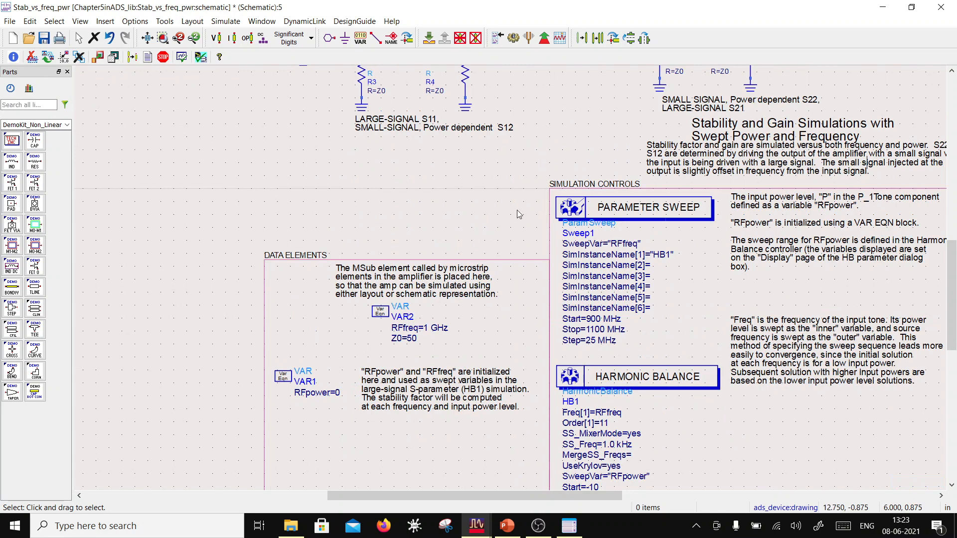
Place the DEMO_NETLIST_INCLUDE component at the DATA ELEMENTS section's upper-left corner and delete the note about the MSub element
left_click(15, 147)
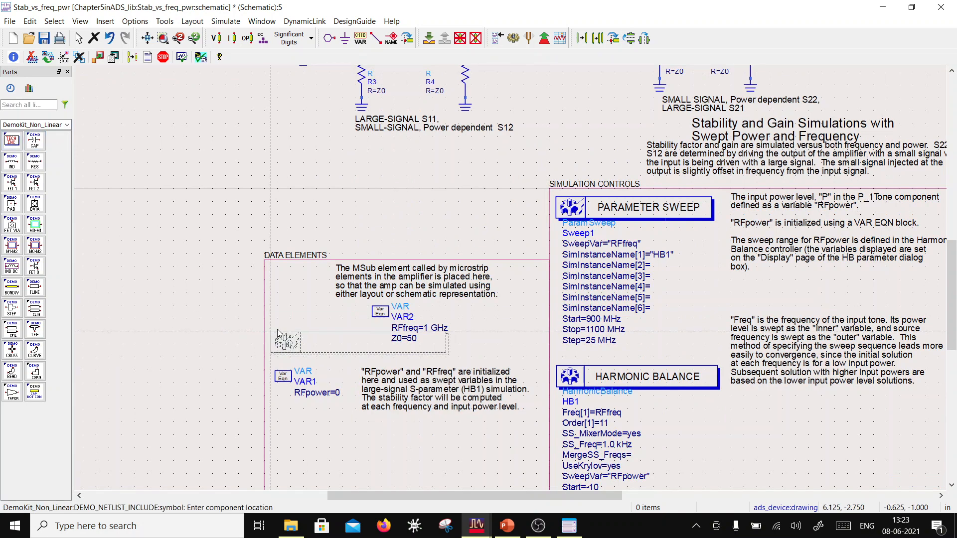
left_click(269, 267)
key("Escape")
left_click(481, 286)
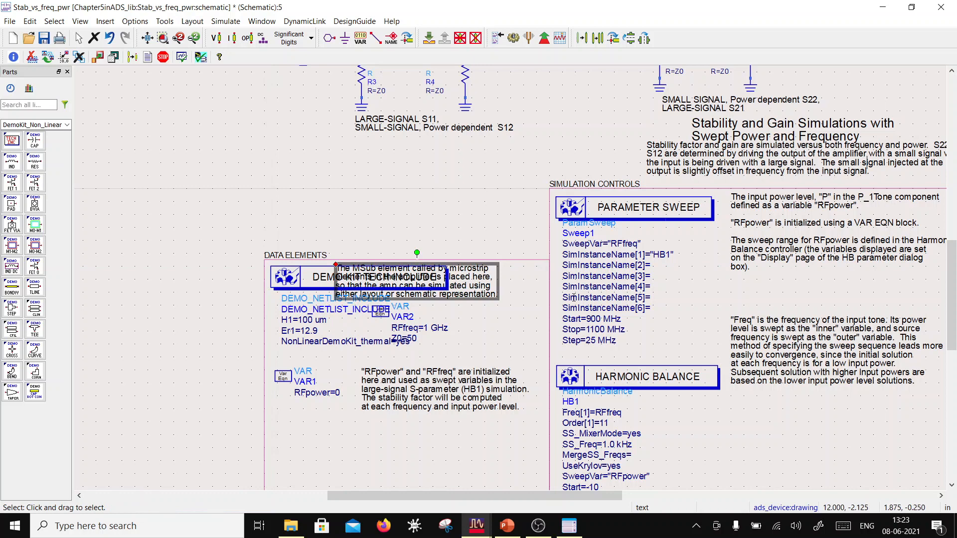
key("Delete")
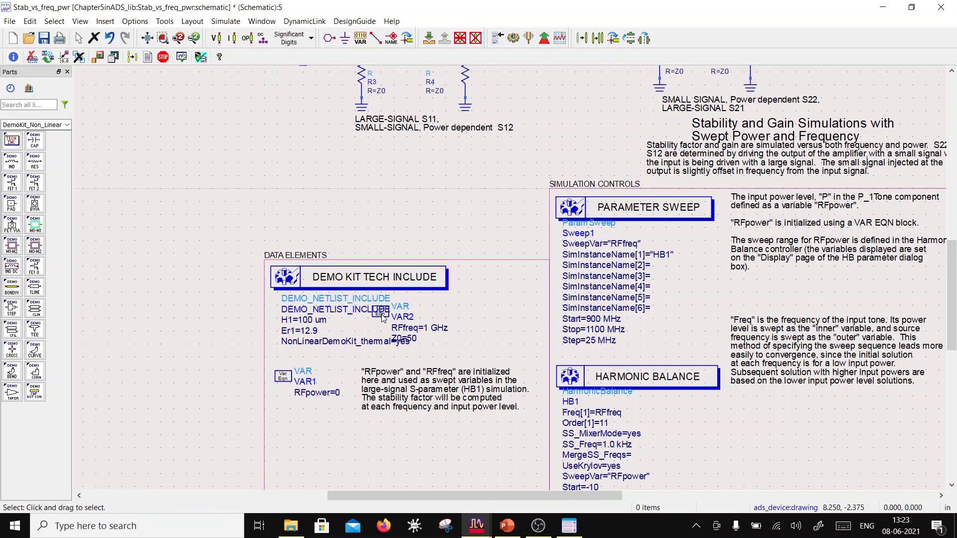
Move the VAR2 equation block clear of the DEMO KIT TECH INCLUDE block, to the space on its right
left_click_drag(382, 318, 474, 279)
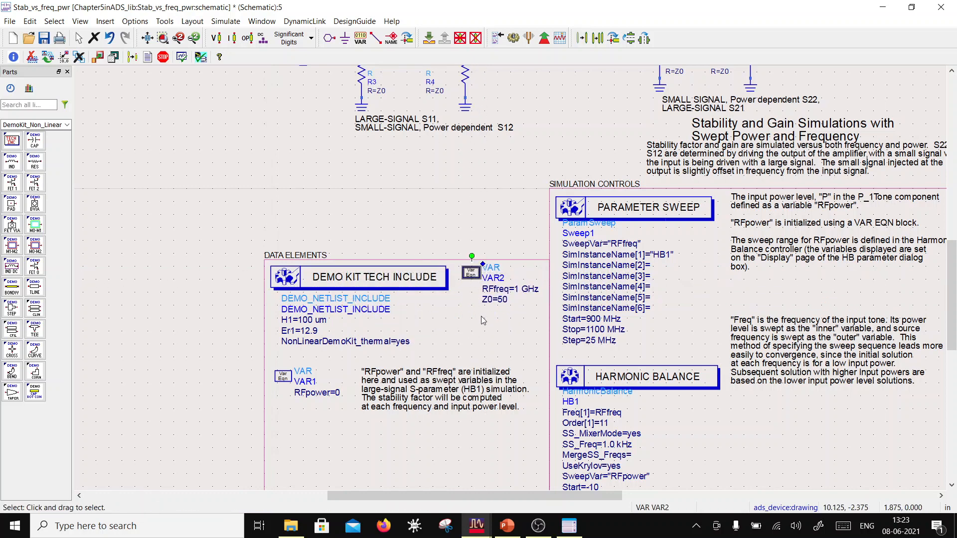
left_click(513, 280)
left_click(515, 288)
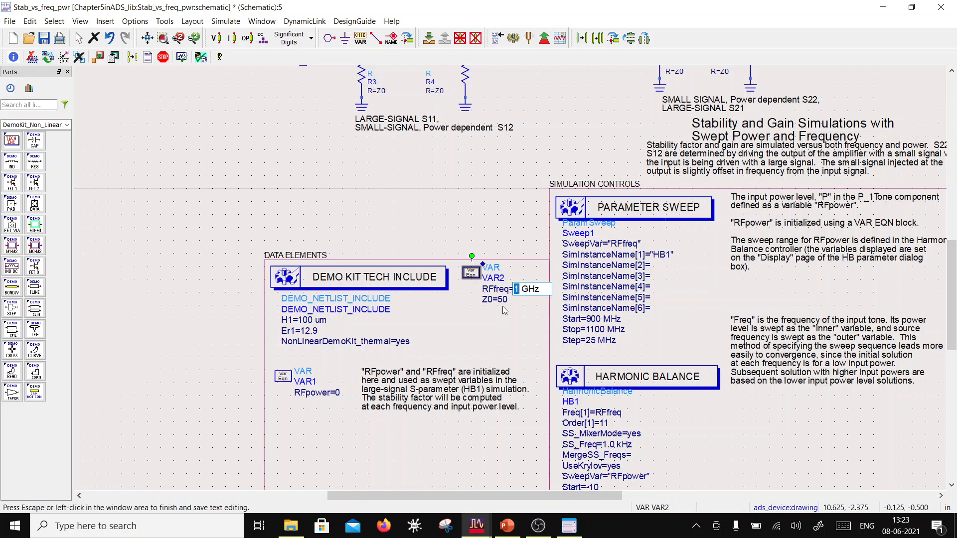
left_click(504, 334)
scroll(633, 304, "down", 1)
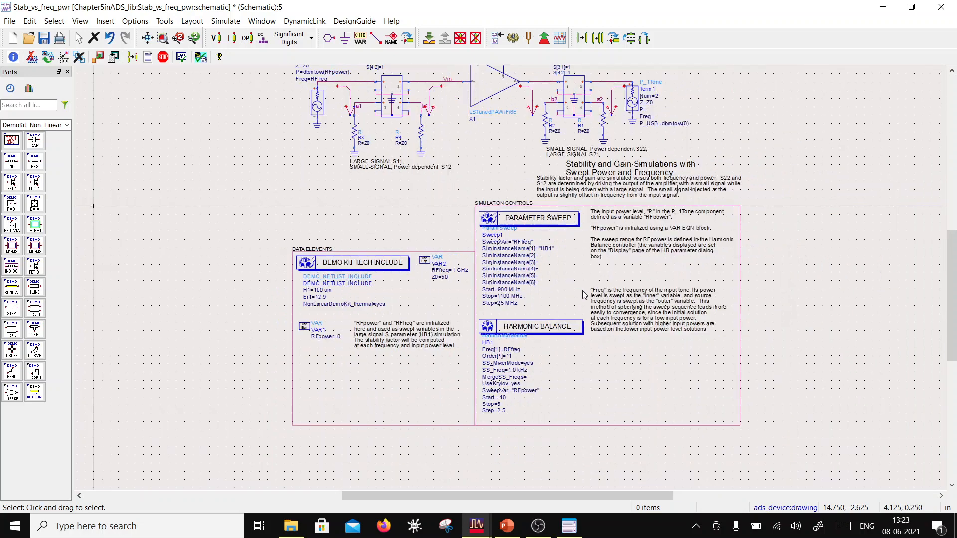
scroll(564, 254, "up", 1)
scroll(523, 273, "down", 1)
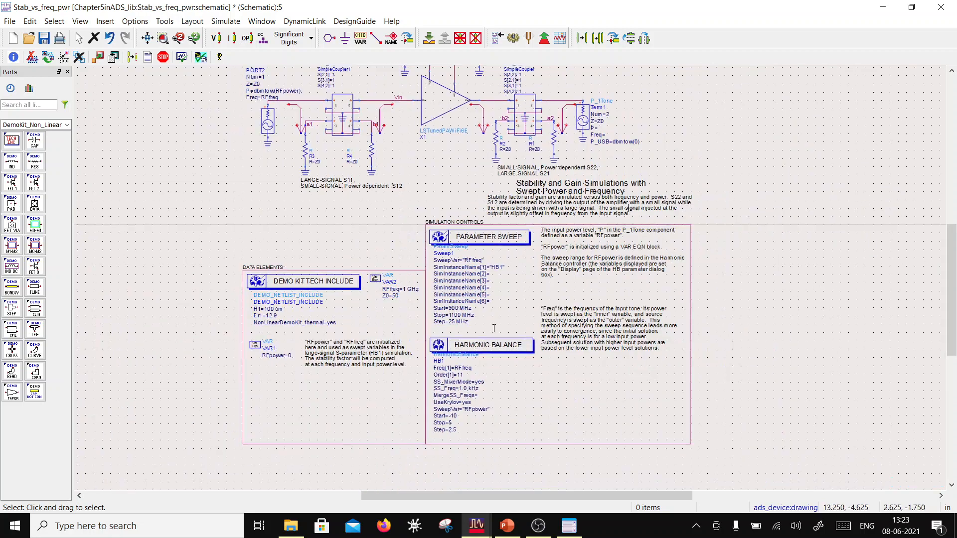
scroll(506, 299, "up", 2)
scroll(510, 288, "up", 1)
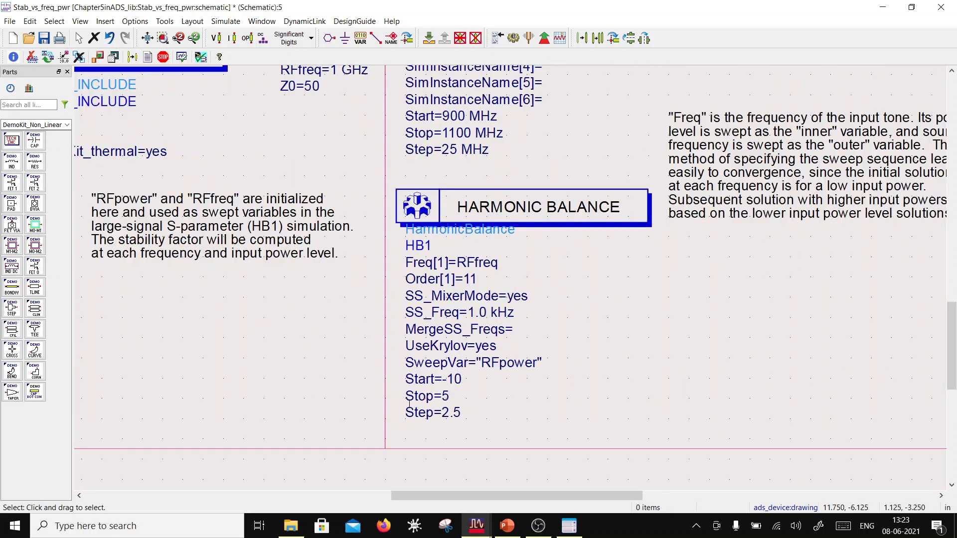
double_click(451, 380)
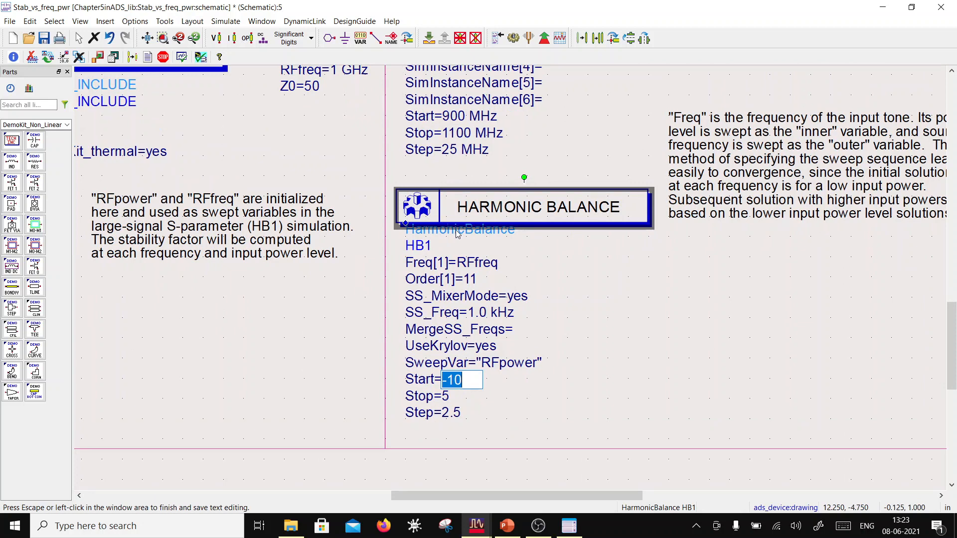
left_click(463, 153)
Set the Sweep1 parameter sweep of RFfreq to start at 5850 MHz and stop at 7150 MHz
scroll(462, 153, "up", 1)
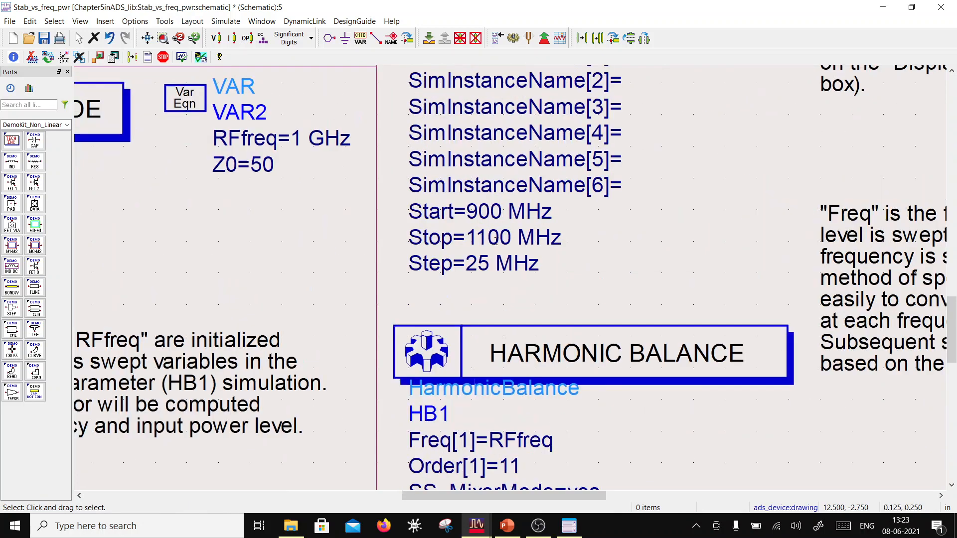
double_click(483, 213)
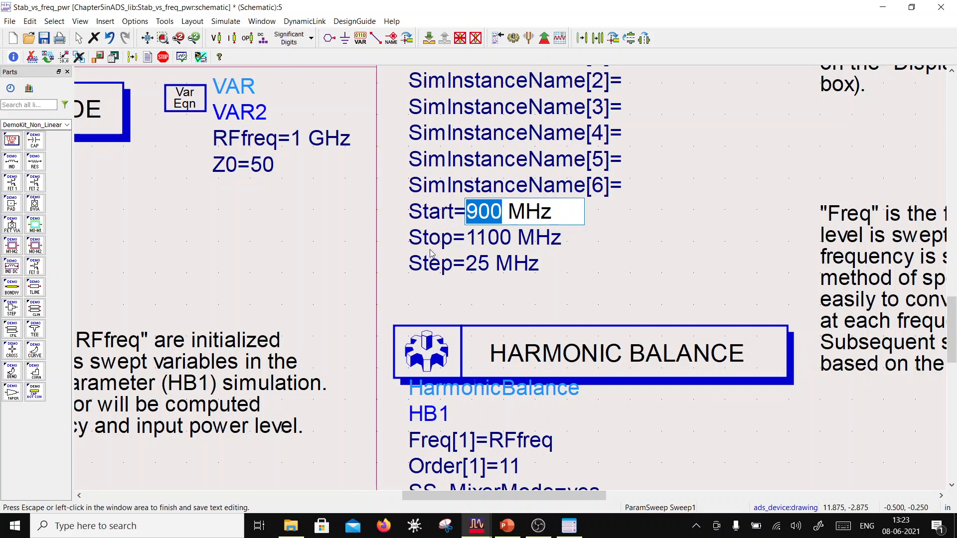
type("584")
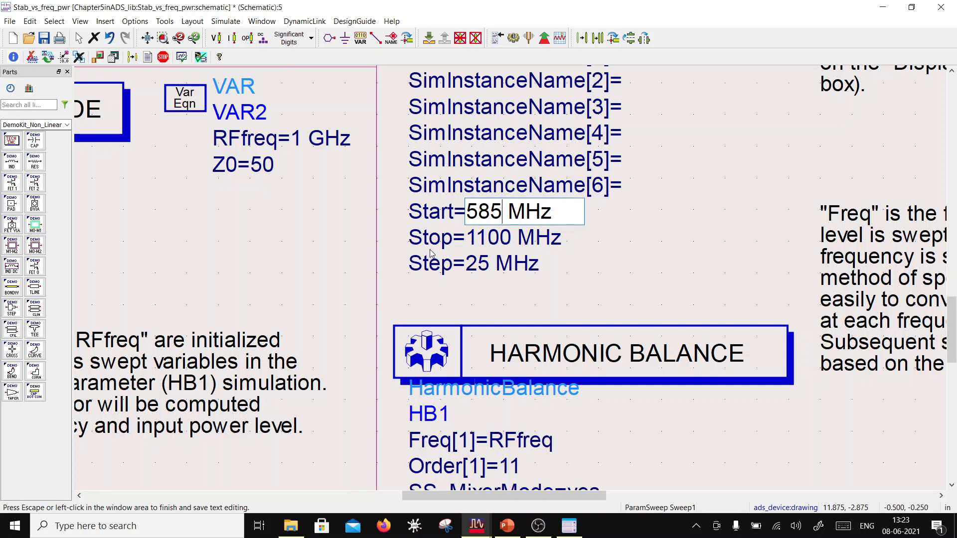
type("0")
left_click(484, 242)
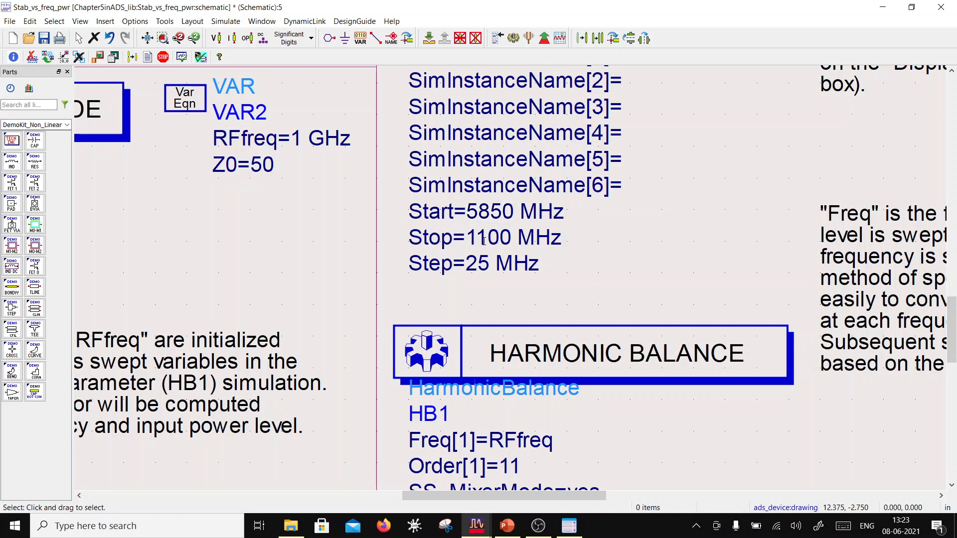
double_click(484, 239)
left_click_drag(486, 240, 463, 247)
type("7")
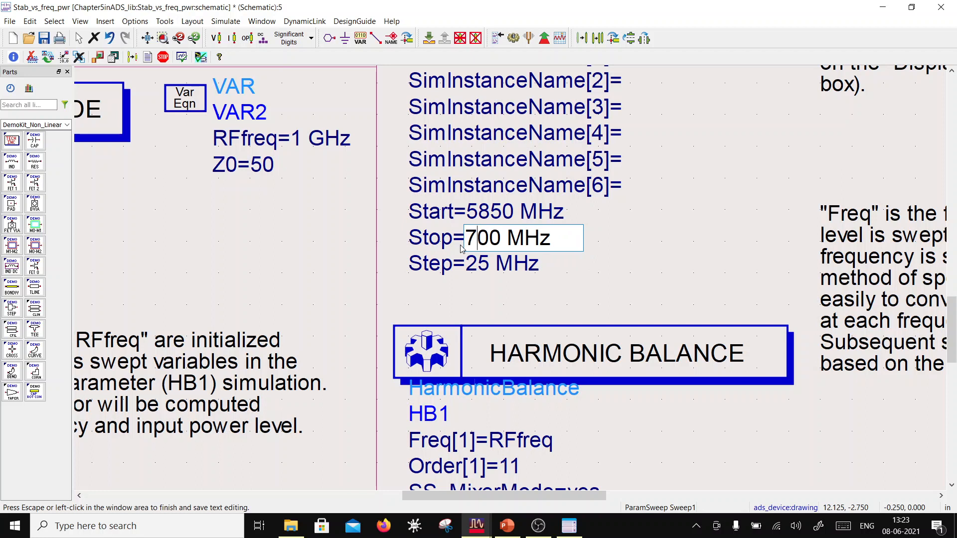
type("15")
key("Delete")
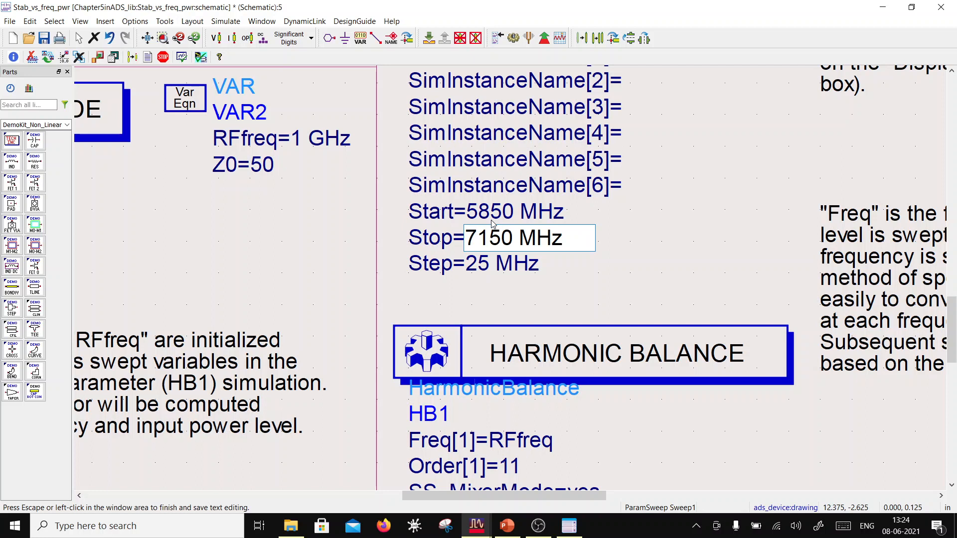
Find and open the Windows Calculator app
left_click(88, 517)
type("c")
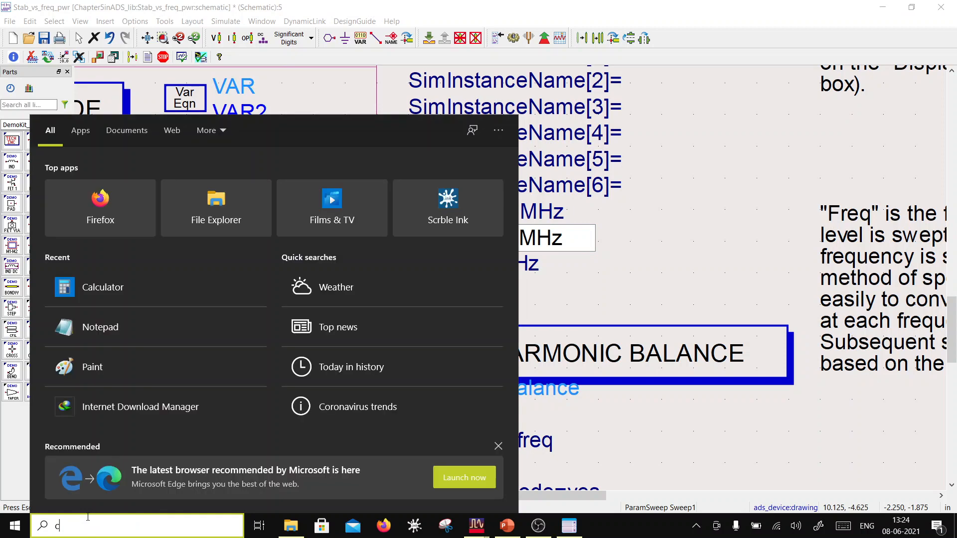
type("lac")
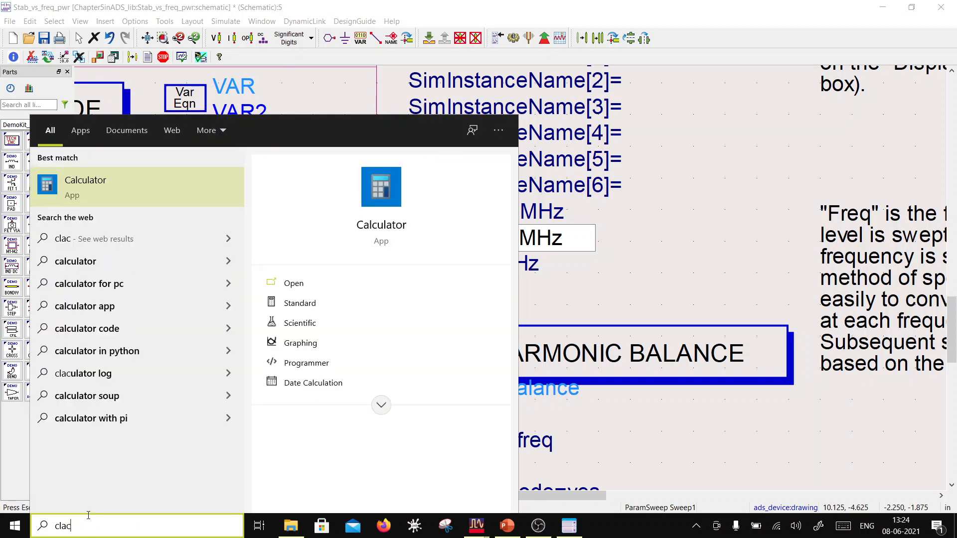
left_click(77, 186)
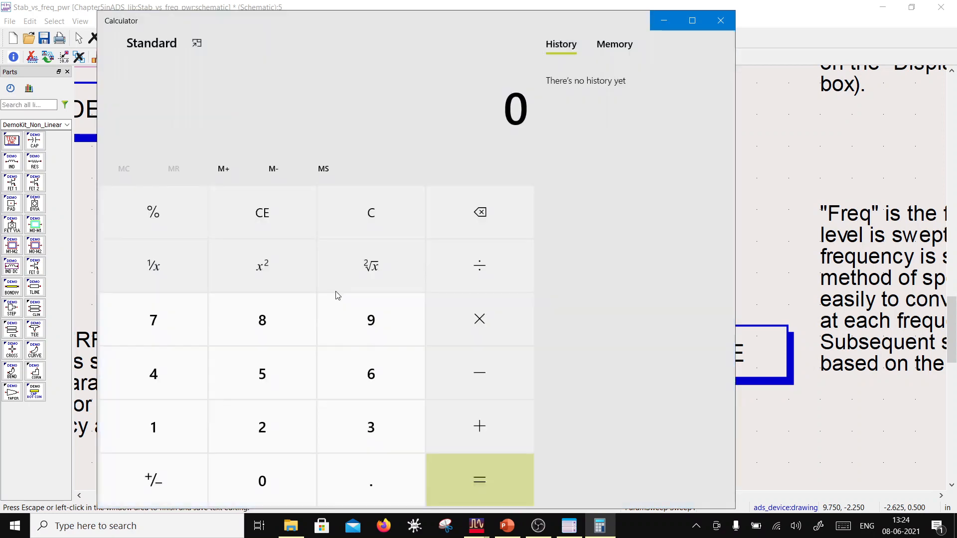
Calculate the frequency span by subtracting 5850 from 7150
left_click(157, 336)
left_click(158, 405)
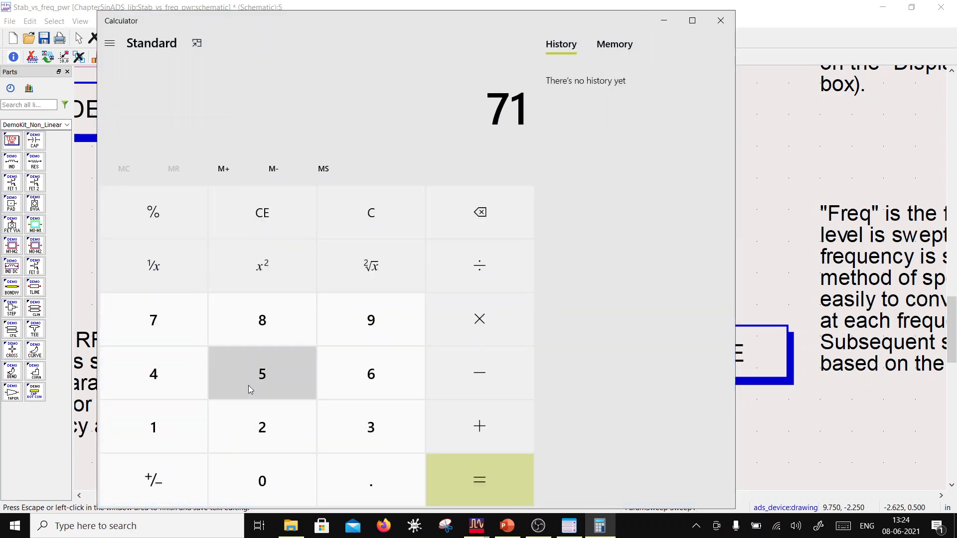
left_click(250, 384)
left_click(253, 479)
left_click(489, 380)
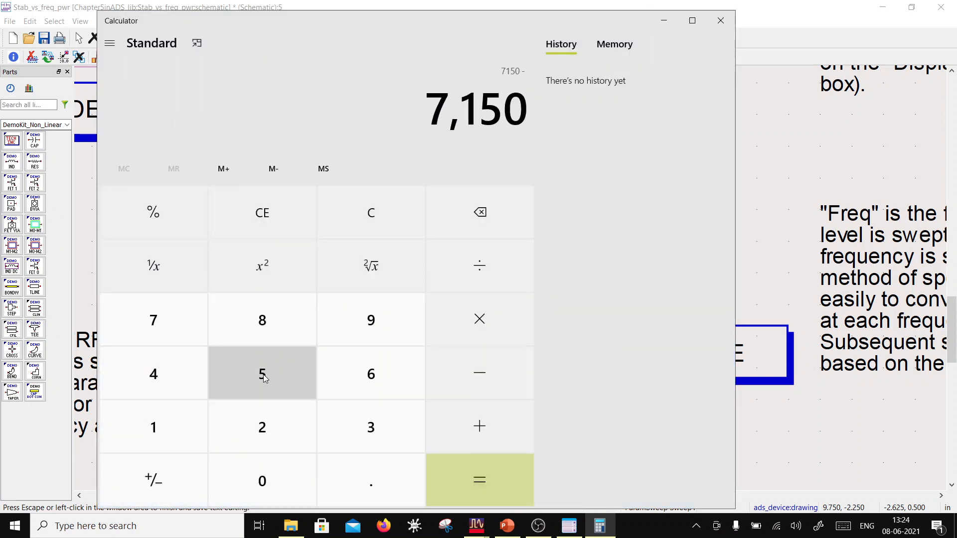
left_click(262, 375)
left_click(267, 341)
left_click(263, 393)
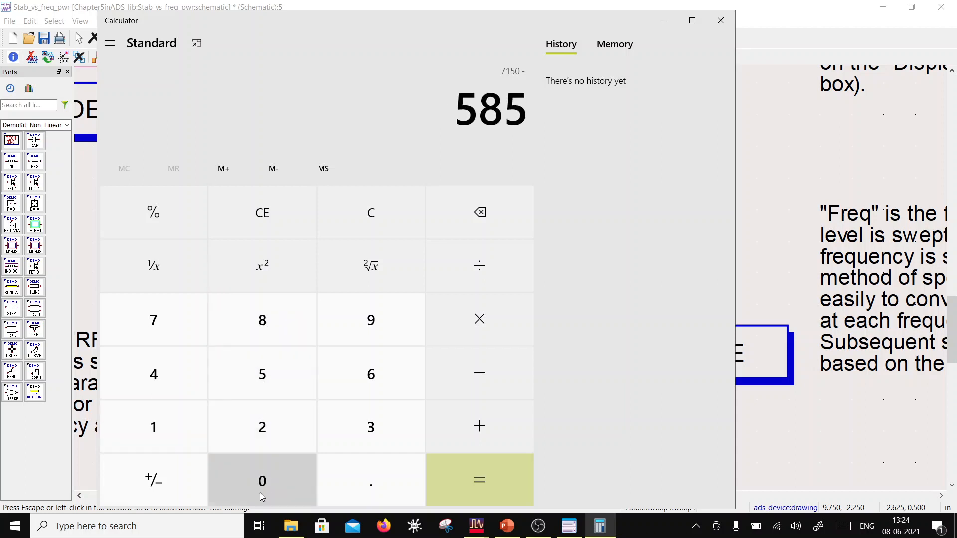
left_click(264, 492)
left_click(448, 475)
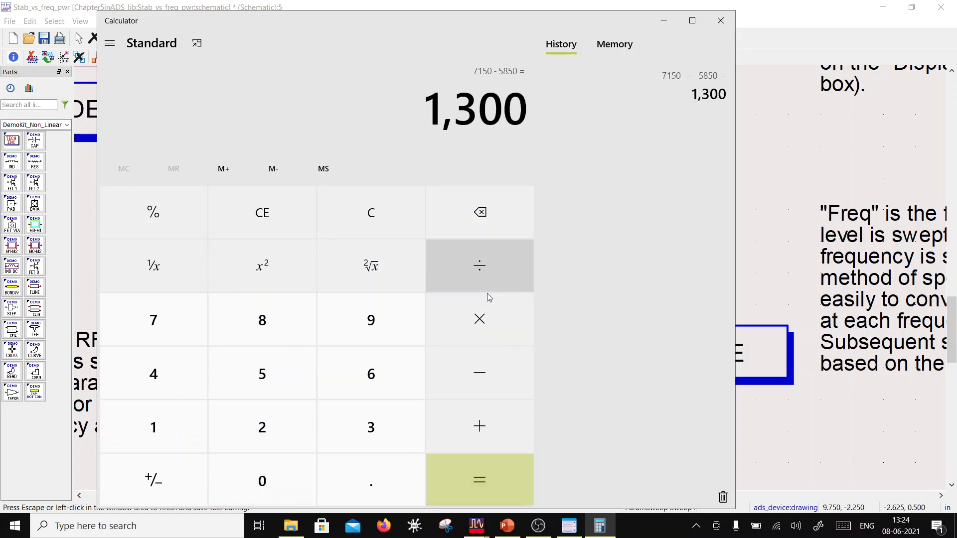
Multiply the calculated frequency span by 2, and divide the product by 4
left_click(491, 318)
left_click(300, 426)
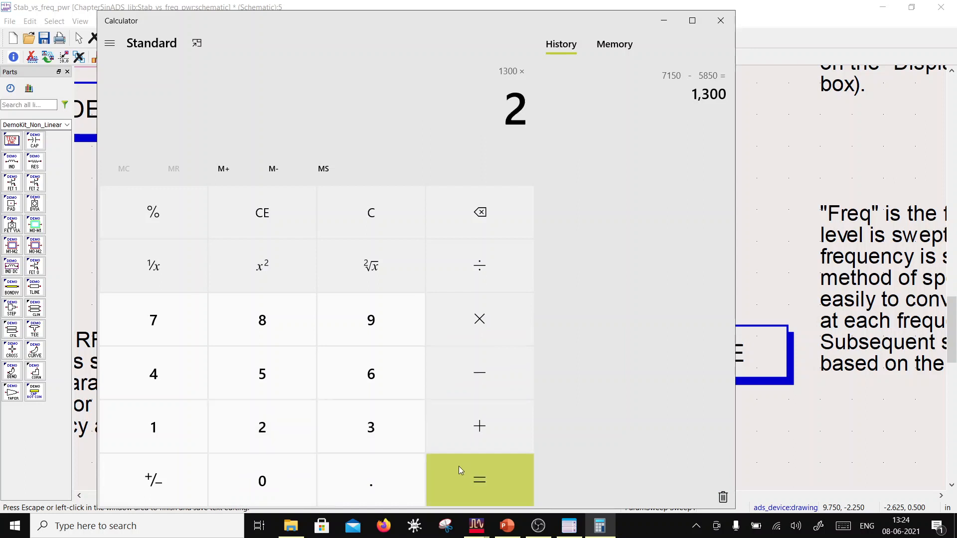
left_click(459, 468)
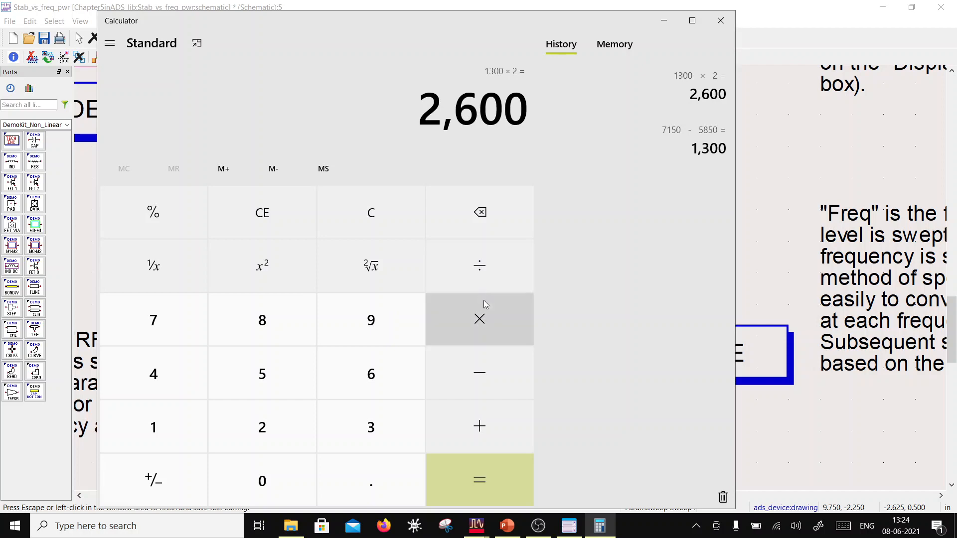
left_click(481, 270)
left_click(157, 376)
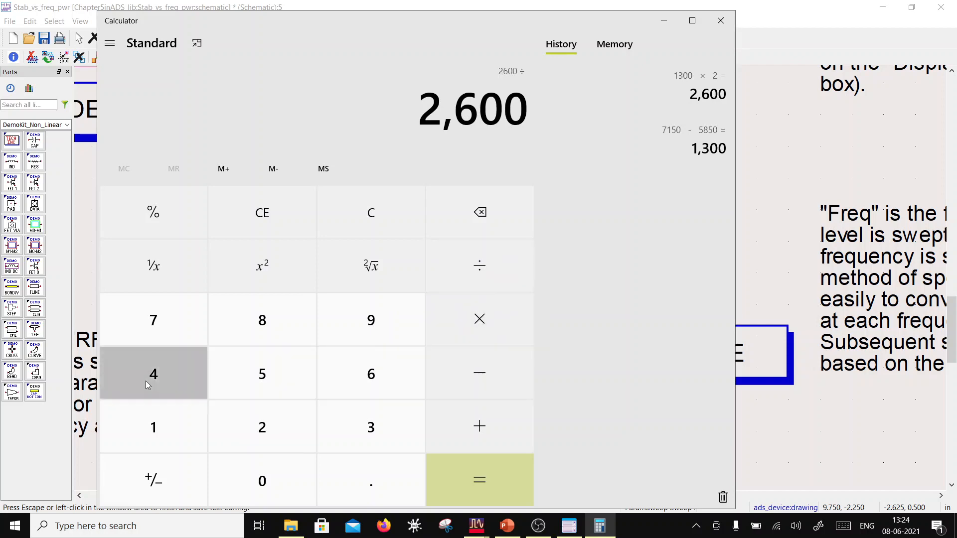
left_click(514, 474)
Switch back to the ADS schematic and set the Step of the Sweep1 parameter sweep to 650 MHz
left_click(792, 232)
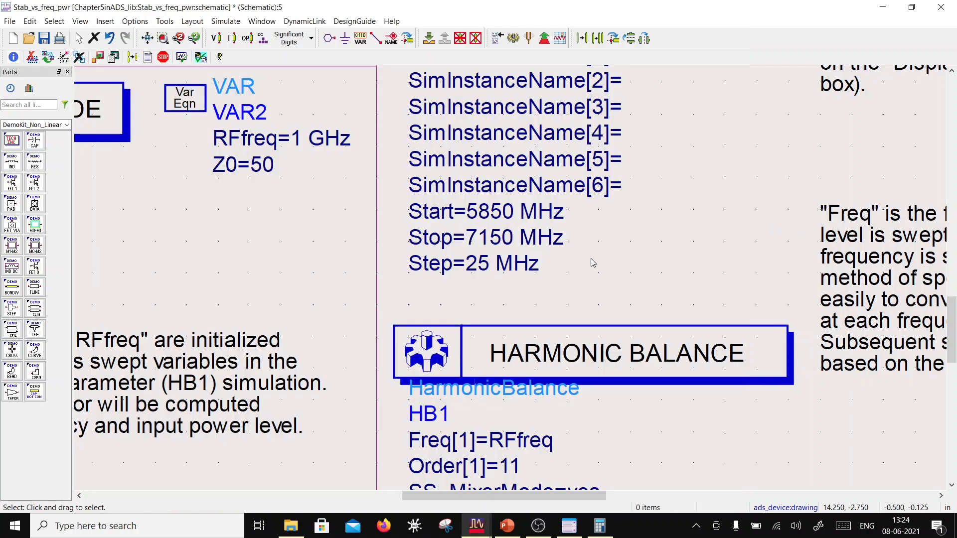
double_click(482, 259)
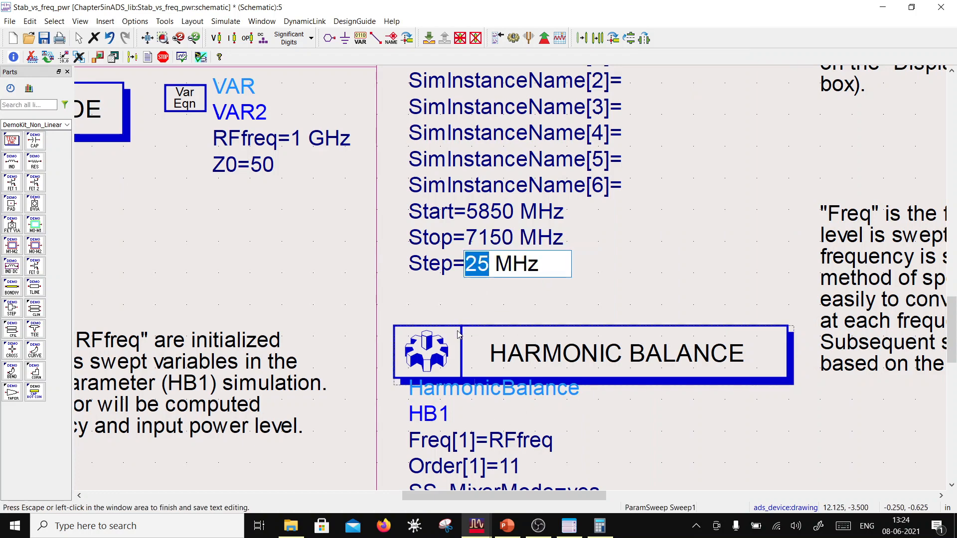
type("650")
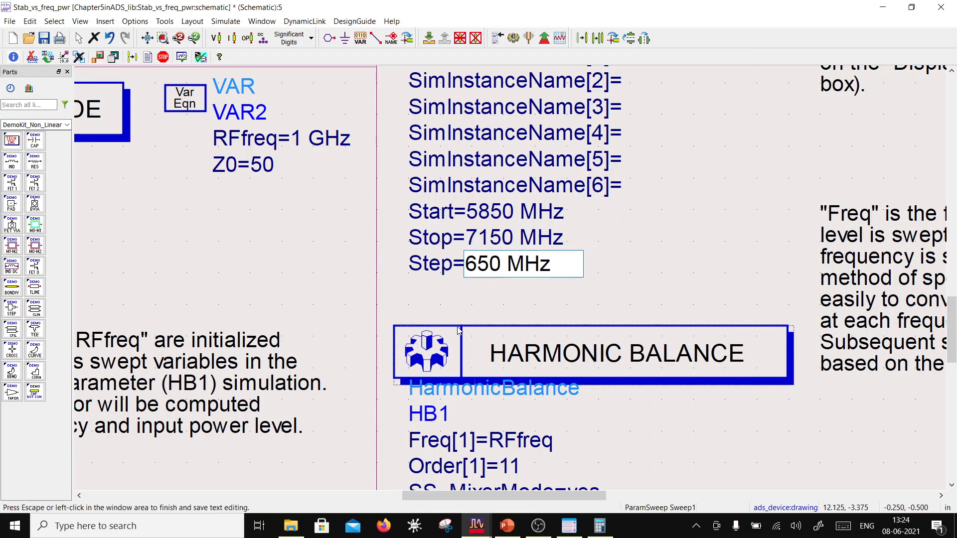
left_click(616, 272)
Set the RFpower sweep in the HB1 harmonic balance controller to Stop 10 and Step 0.5
scroll(501, 253, "down", 3)
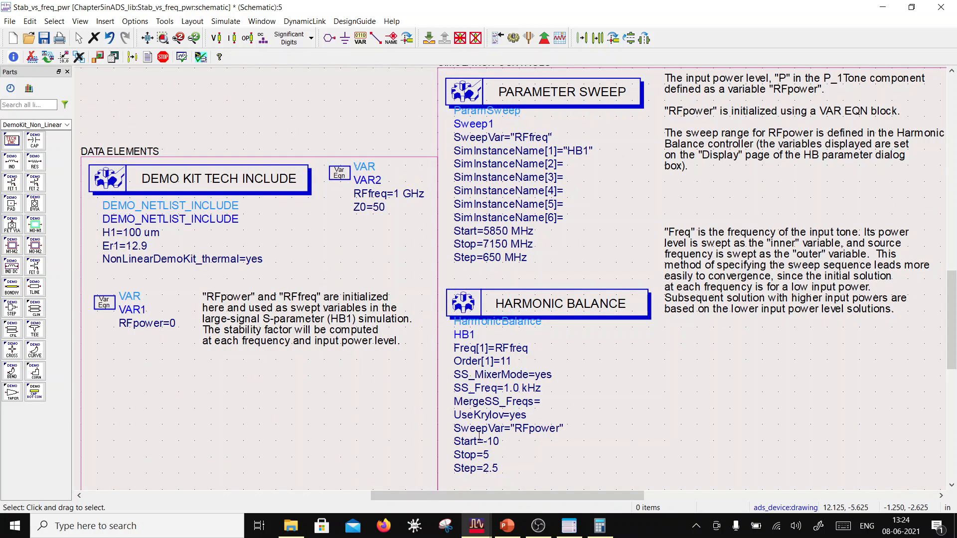
scroll(499, 337, "down", 1)
scroll(504, 358, "up", 2)
left_click(513, 279)
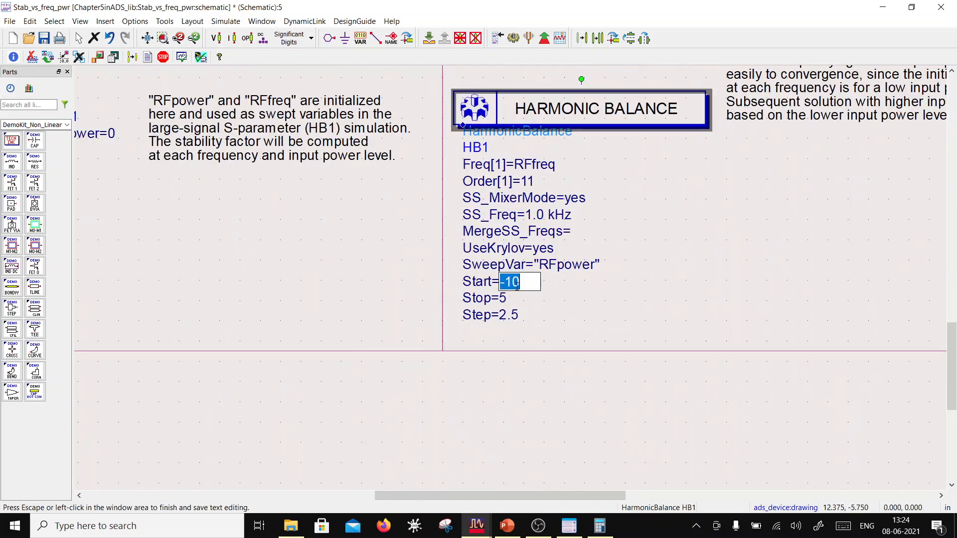
key("Escape")
left_click(507, 298)
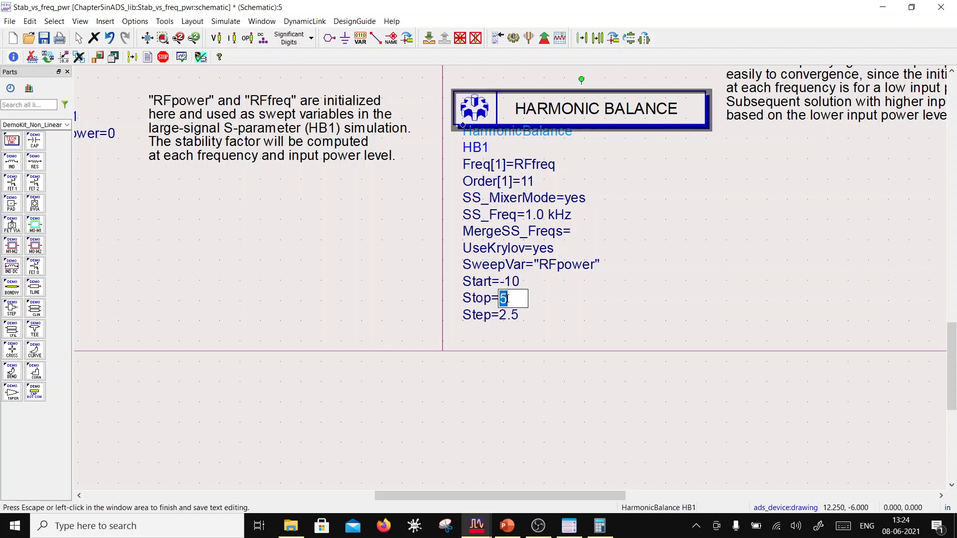
type("10")
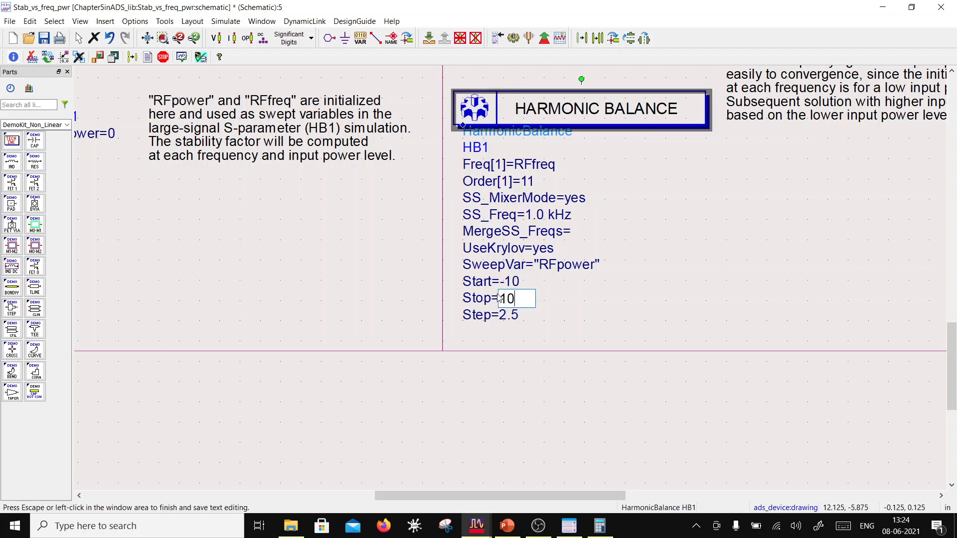
left_click(528, 380)
left_click(507, 316)
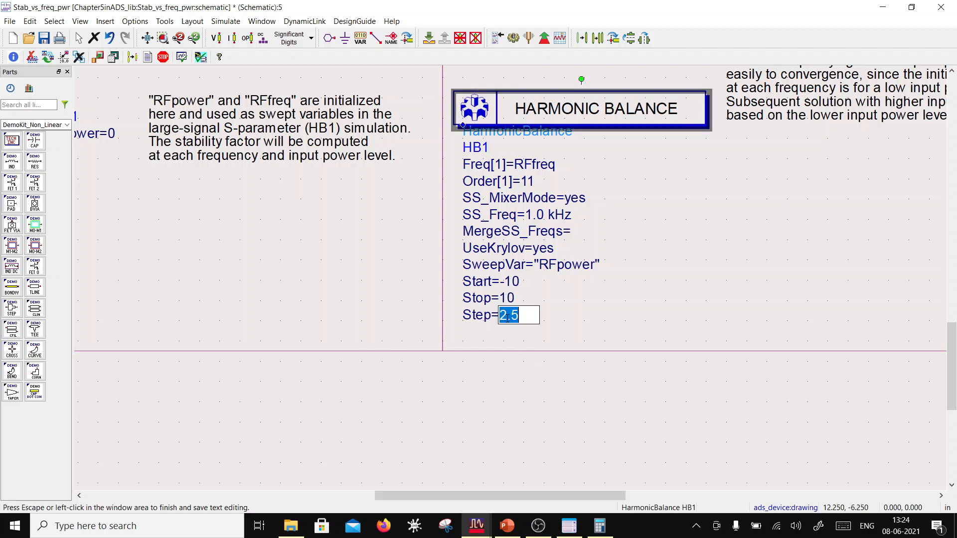
type("0.5")
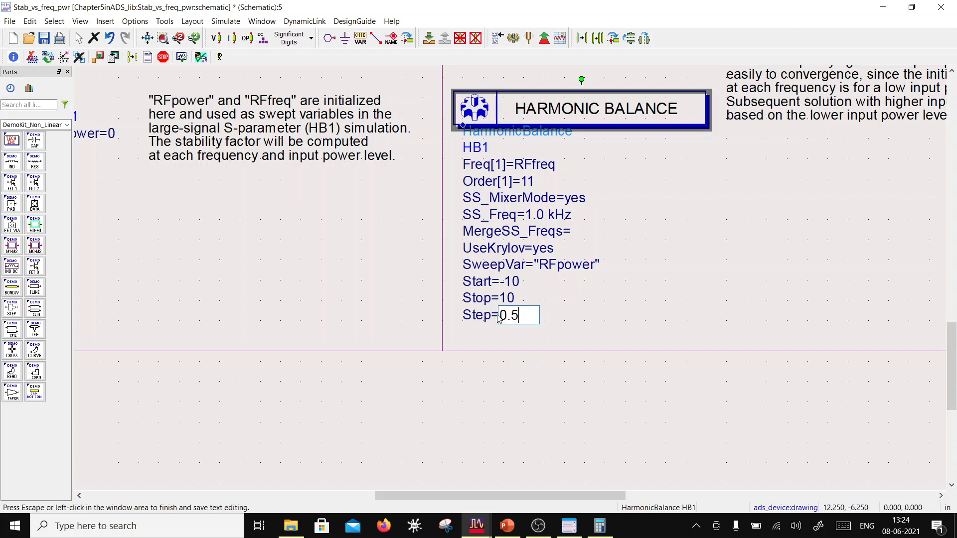
left_click(538, 380)
scroll(504, 234, "down", 2)
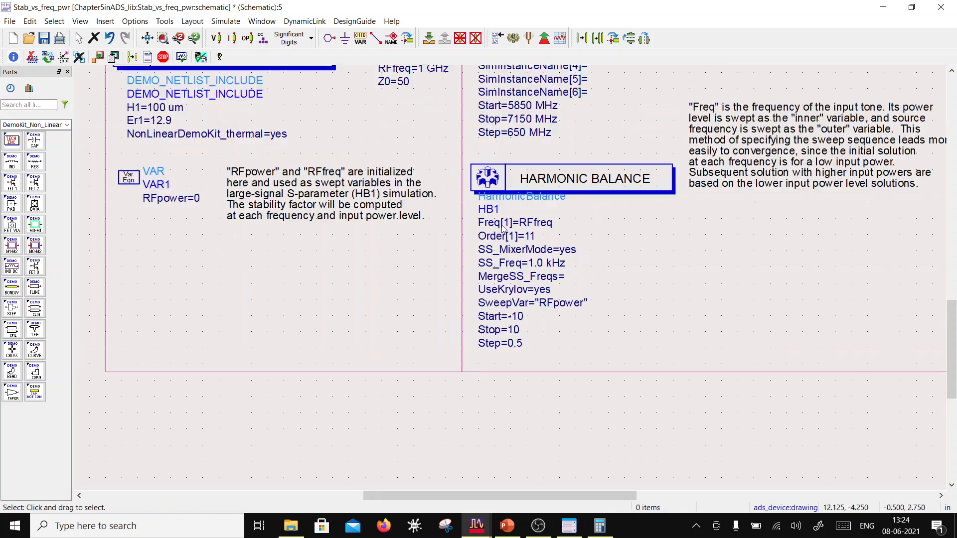
Save the Stab_vs_freq_pwr schematic and run its harmonic balance simulation
scroll(598, 228, "down", 4)
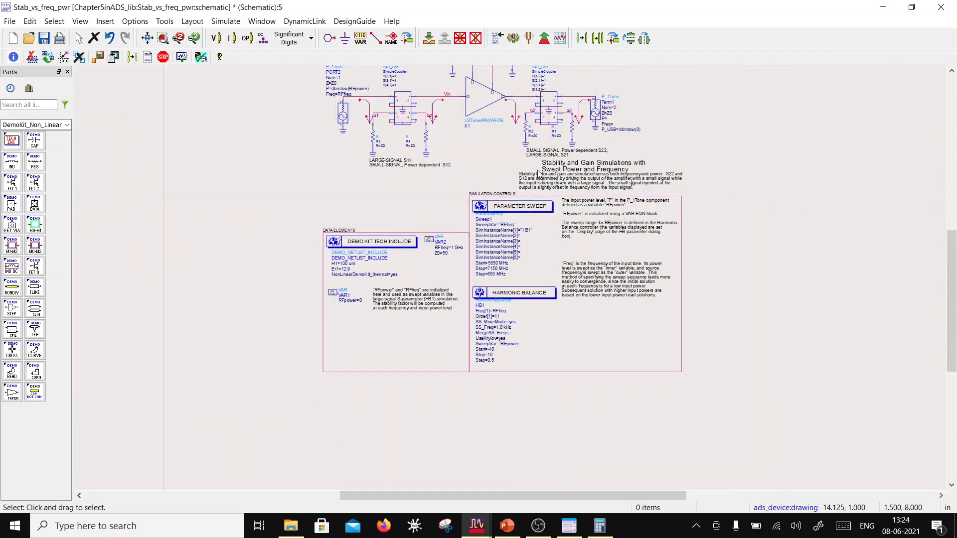
scroll(448, 229, "down", 1)
scroll(496, 257, "up", 2)
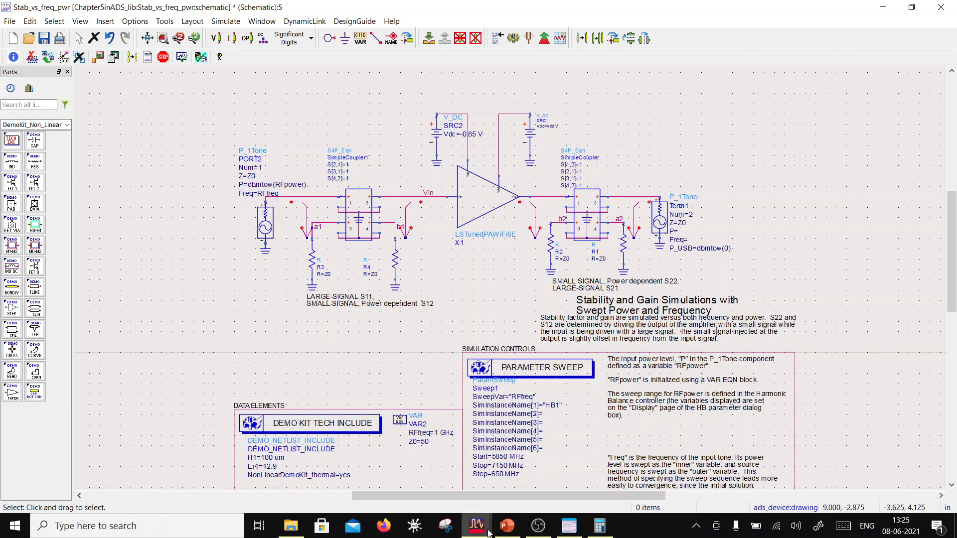
mouse_move(488, 532)
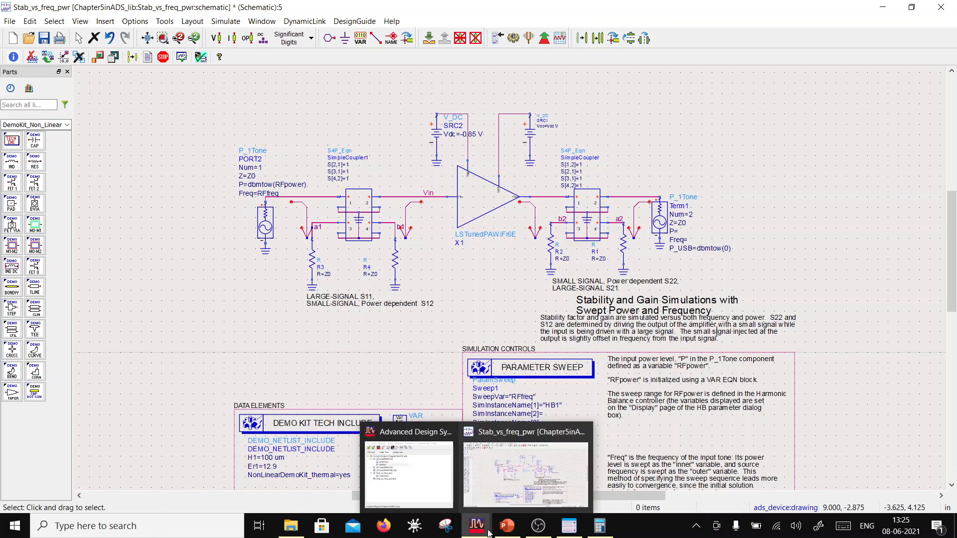
left_click(44, 38)
left_click(514, 38)
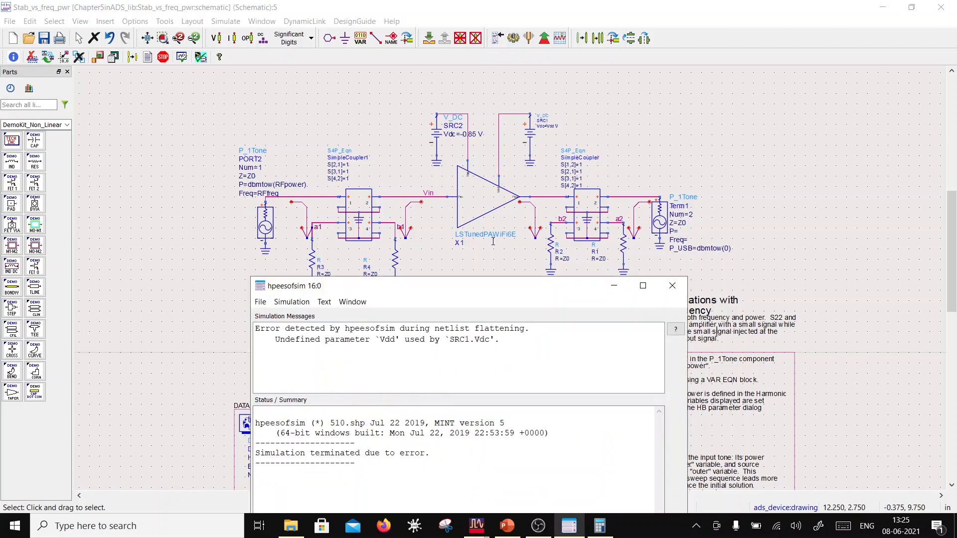
Place a VAR equation block beside the SRC1 supply and define Vdd=4.0 in it
left_click(361, 40)
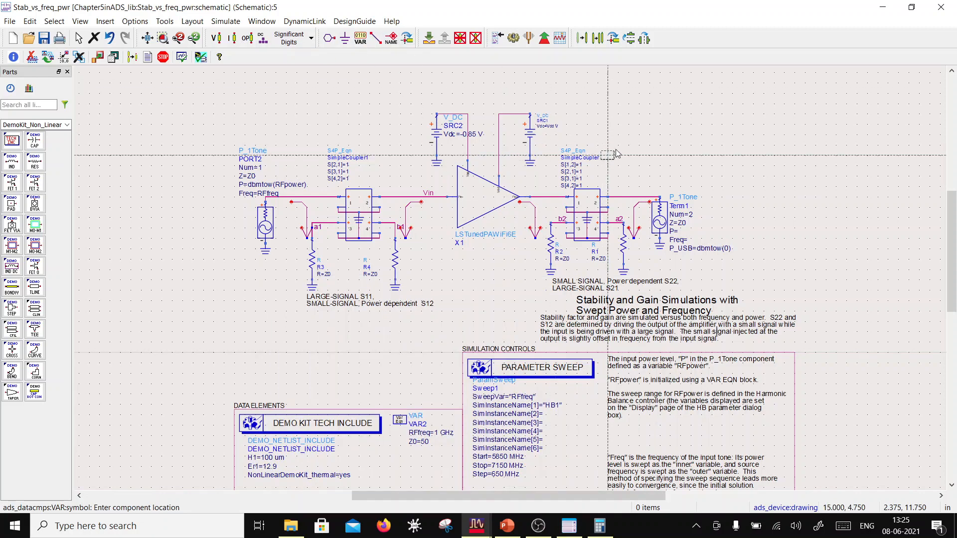
left_click(611, 125)
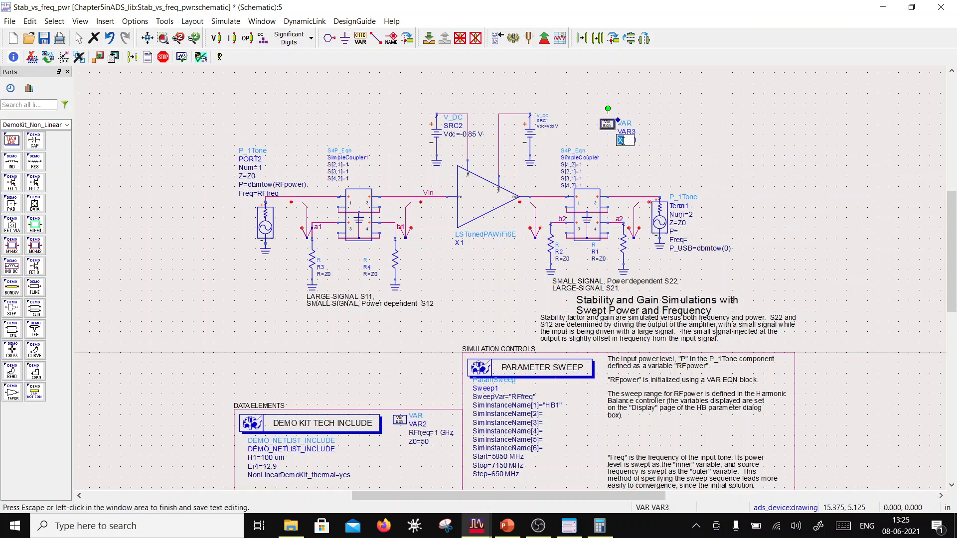
type("Vd")
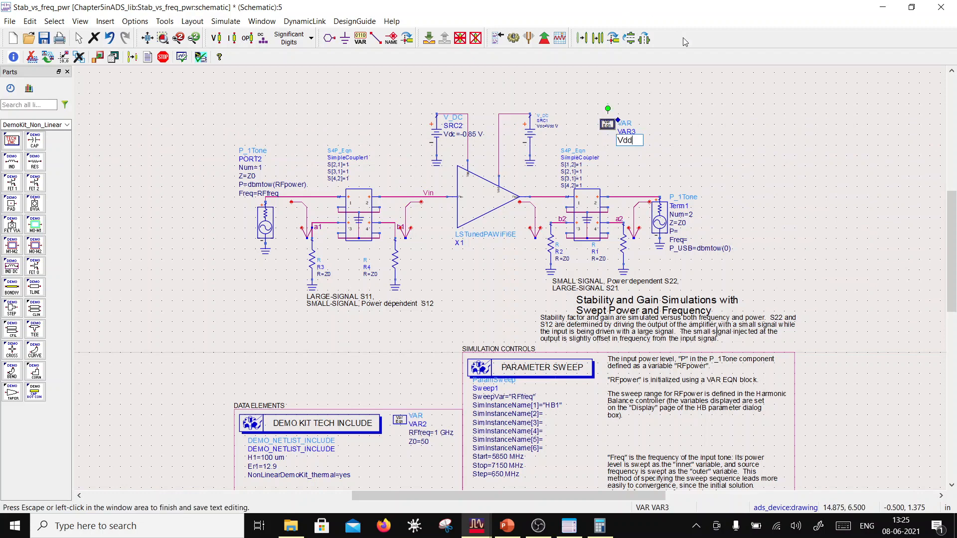
type("d")
key("Tab")
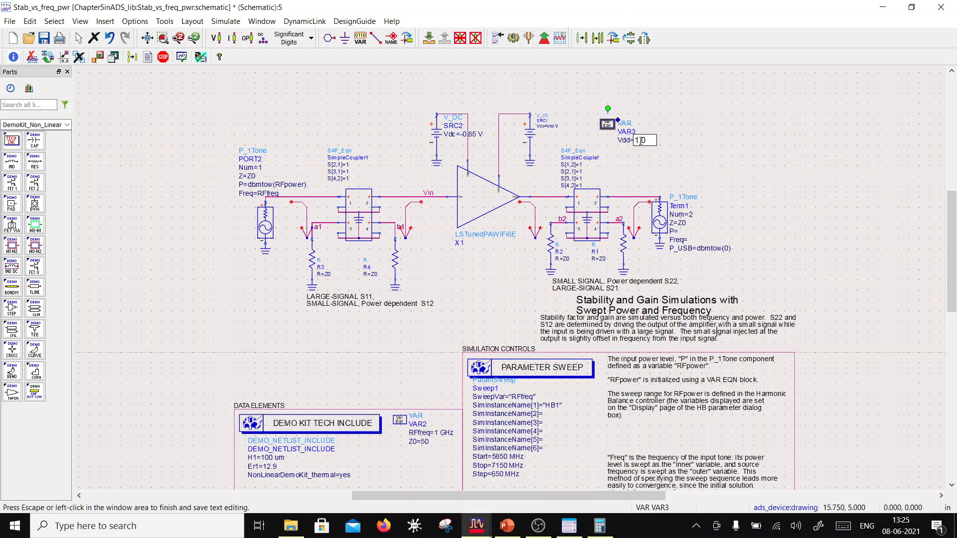
type("4")
left_click(495, 108)
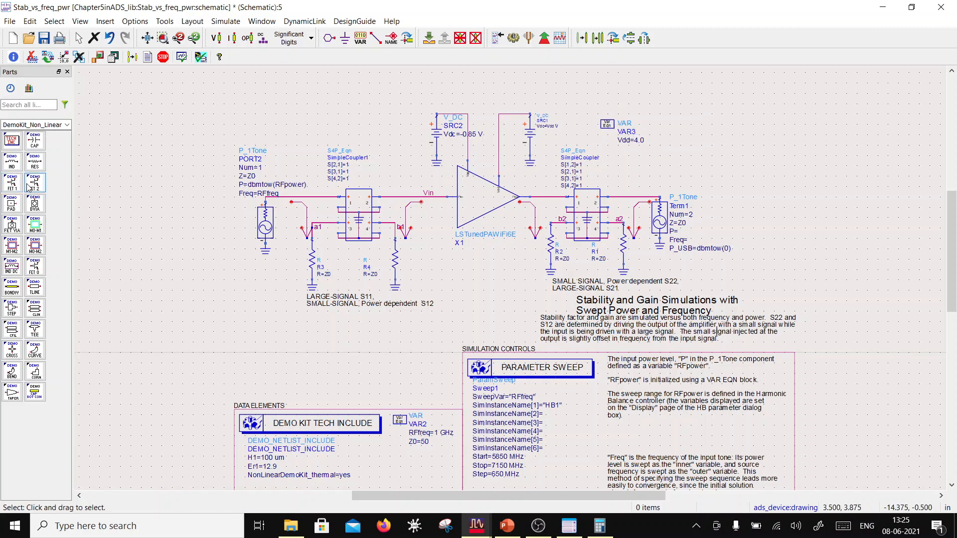
Insert an I_Probe from the Probe Components palette into the wire between the SRC1 supply and the amplifier
left_click(68, 126)
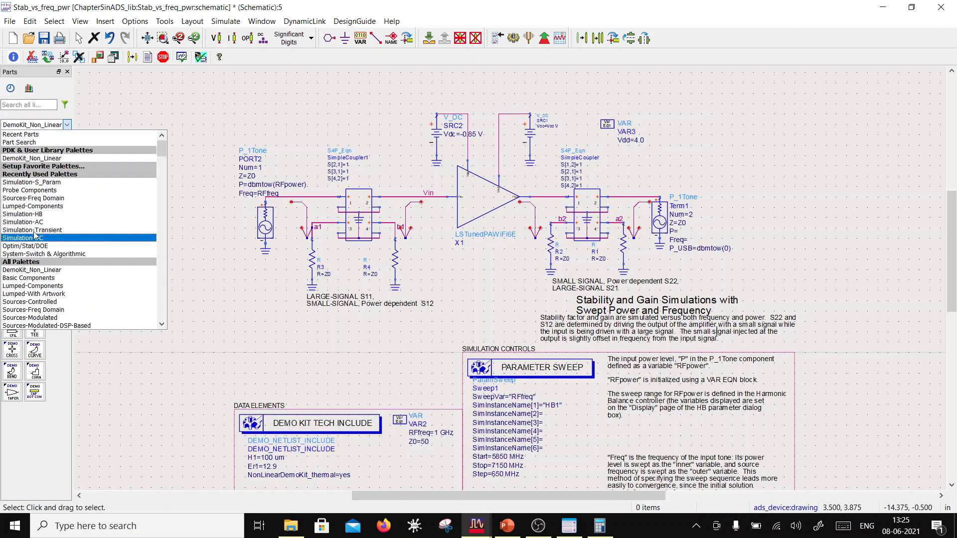
scroll(39, 238, "down", 2)
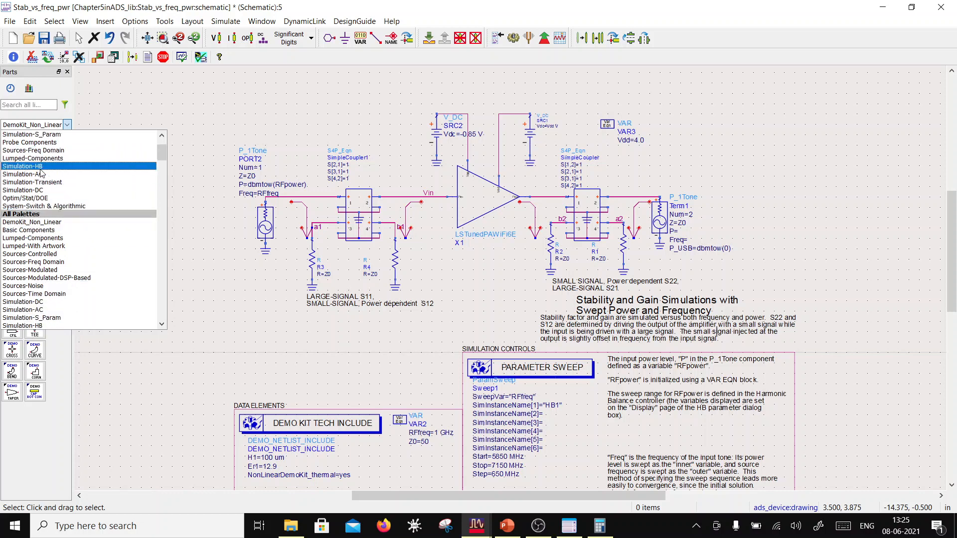
scroll(39, 224, "up", 2)
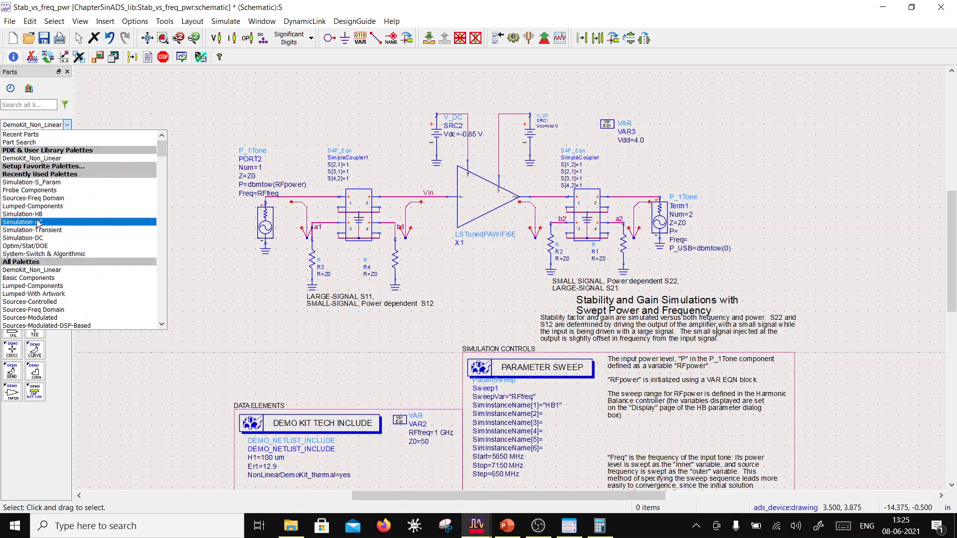
left_click(37, 190)
left_click(13, 149)
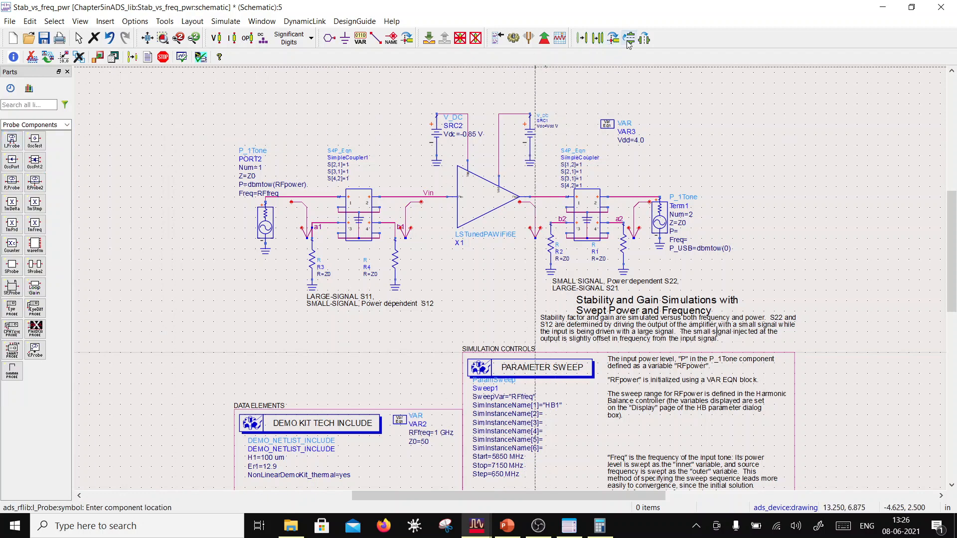
left_click(516, 119)
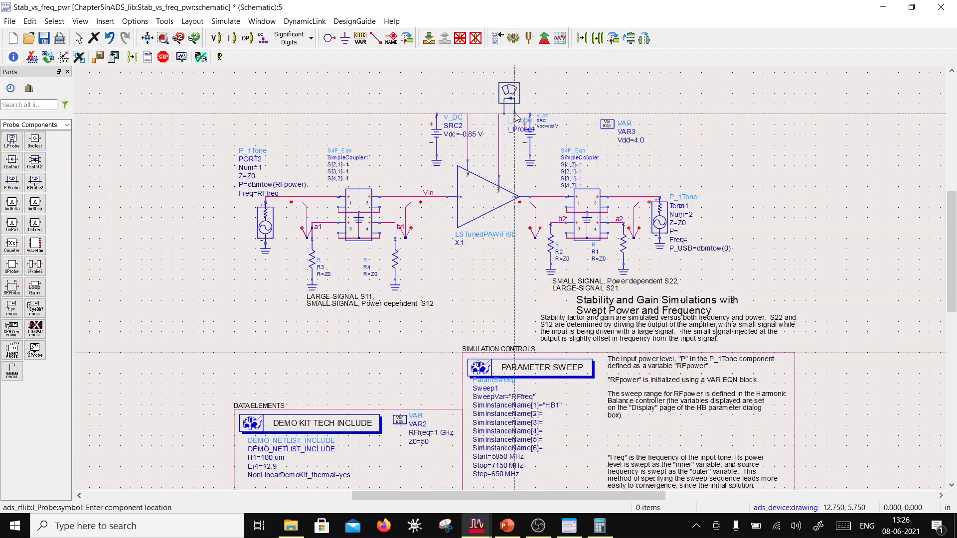
key("Escape")
key("Delete")
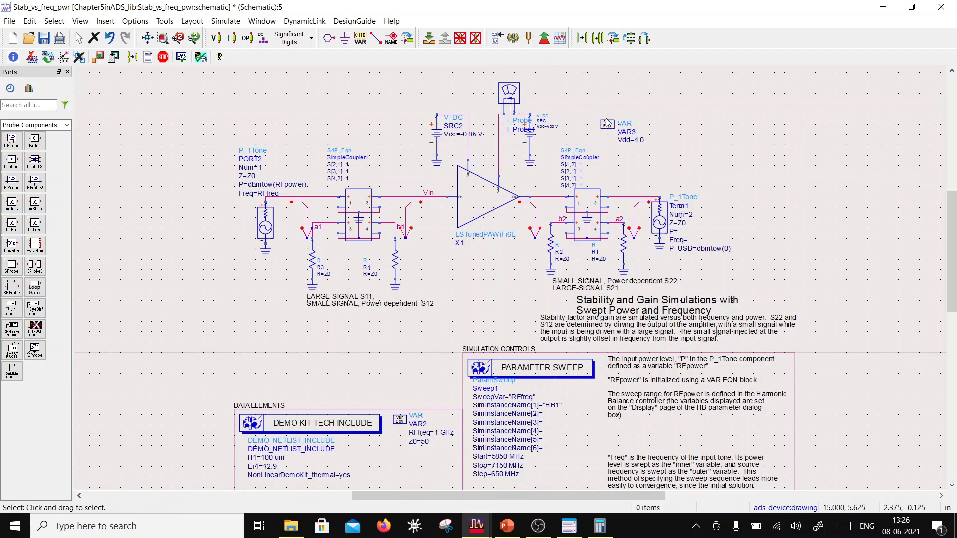
Move the current probe's label clear of the SRC1 source and rename the probe Id
left_click(513, 104)
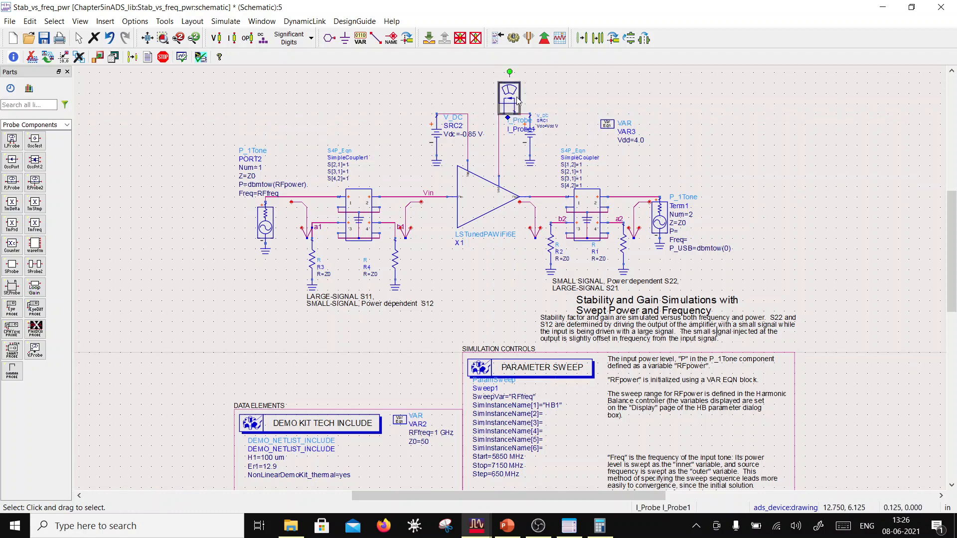
key("F5")
left_click(542, 96)
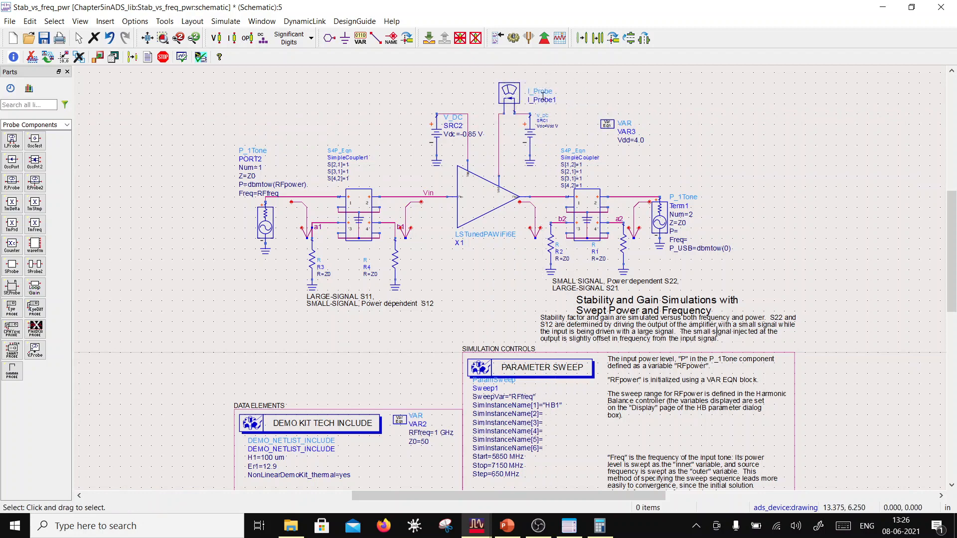
double_click(544, 99)
left_click_drag(568, 100, 535, 99)
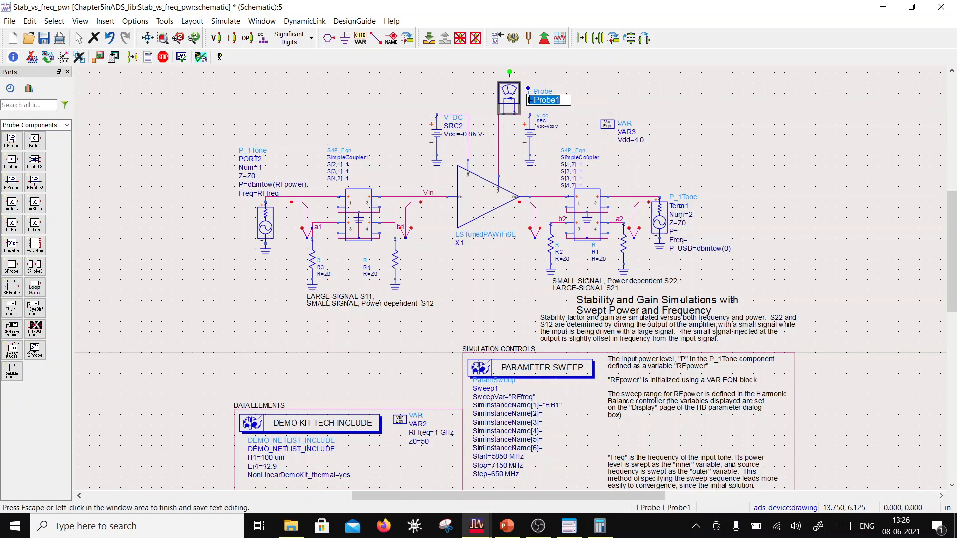
type("Id")
key("Escape")
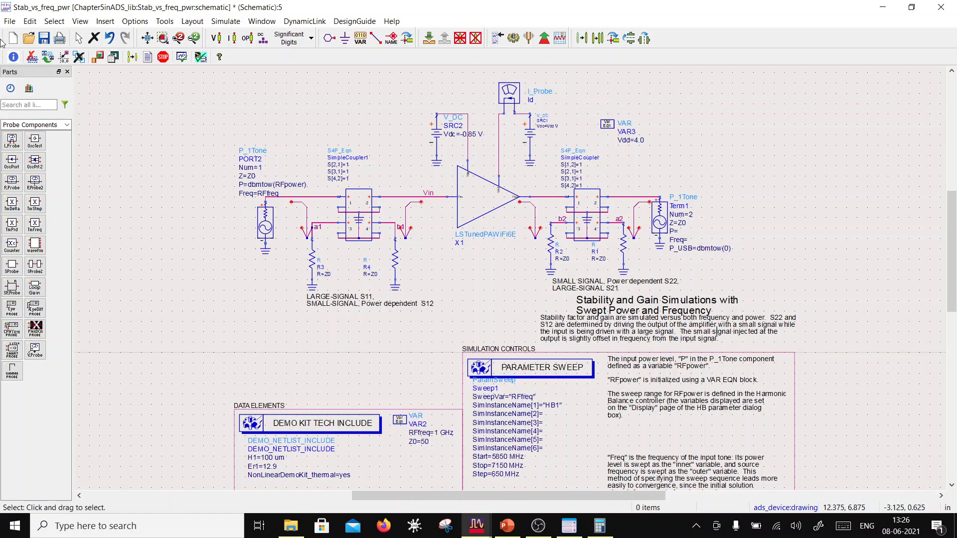
Save the updated schematic and rerun the simulation to produce the data display
left_click(47, 35)
left_click(513, 38)
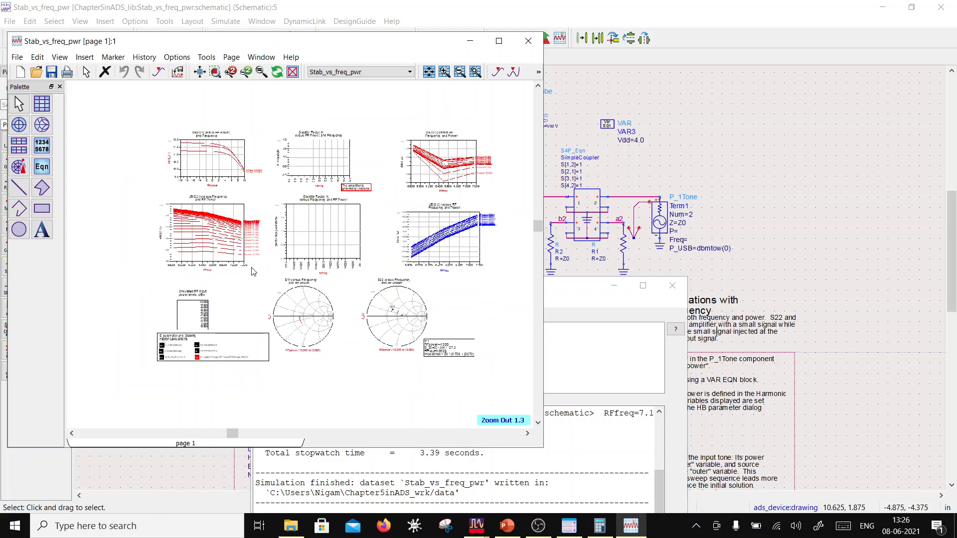
Examine the S-parameter and Stability Factor Calculations equations in the data display, repositioning its window to compare them with the schematic
scroll(299, 258, "up", 1)
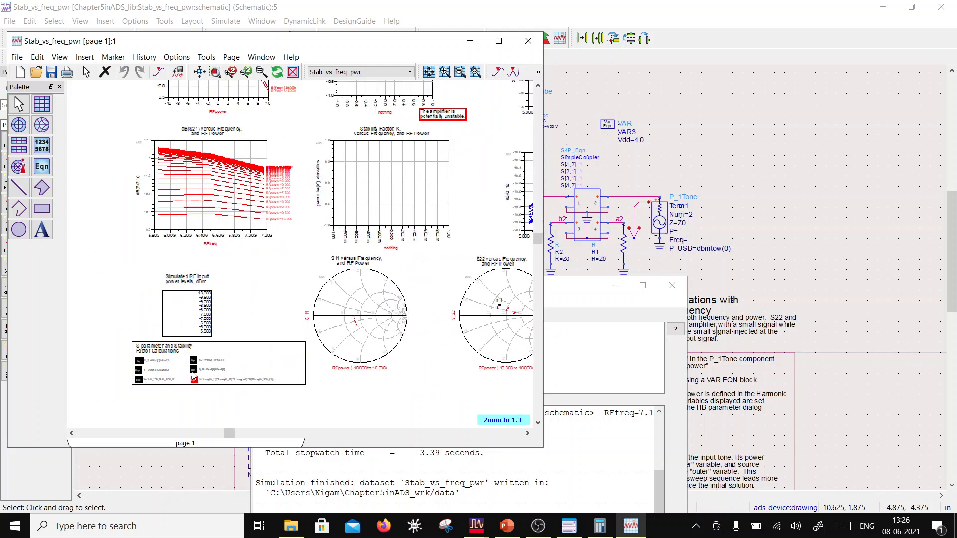
scroll(176, 357, "up", 2)
scroll(284, 266, "up", 3)
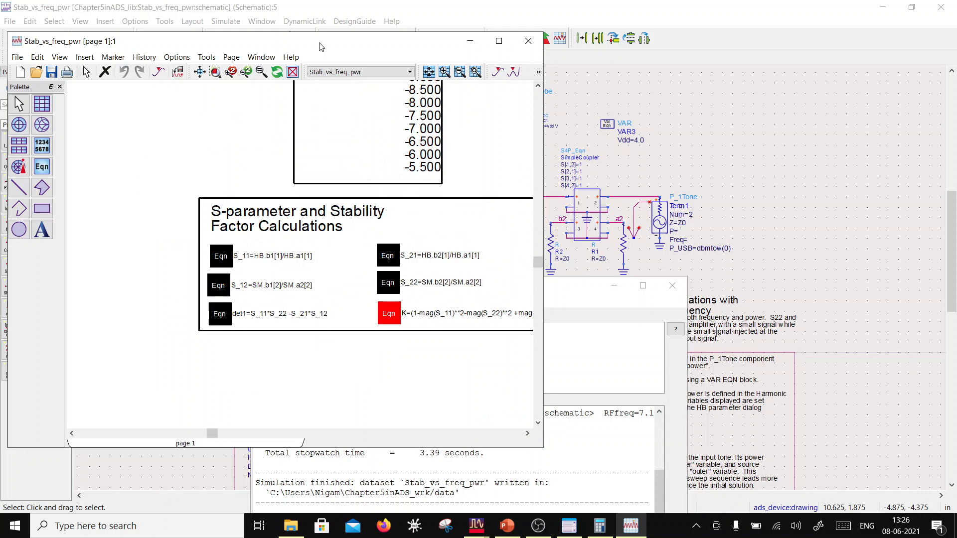
left_click_drag(320, 43, 262, 283)
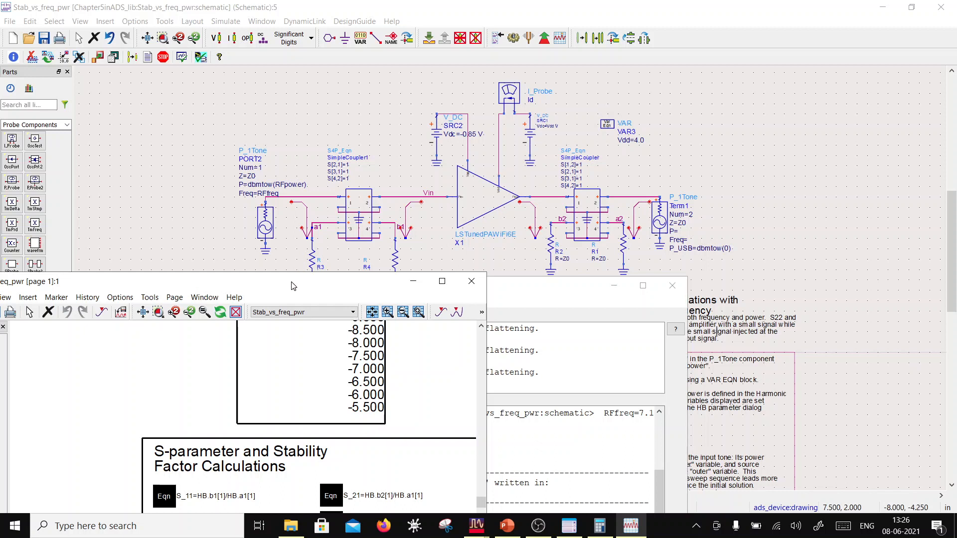
left_click_drag(292, 286, 362, 117)
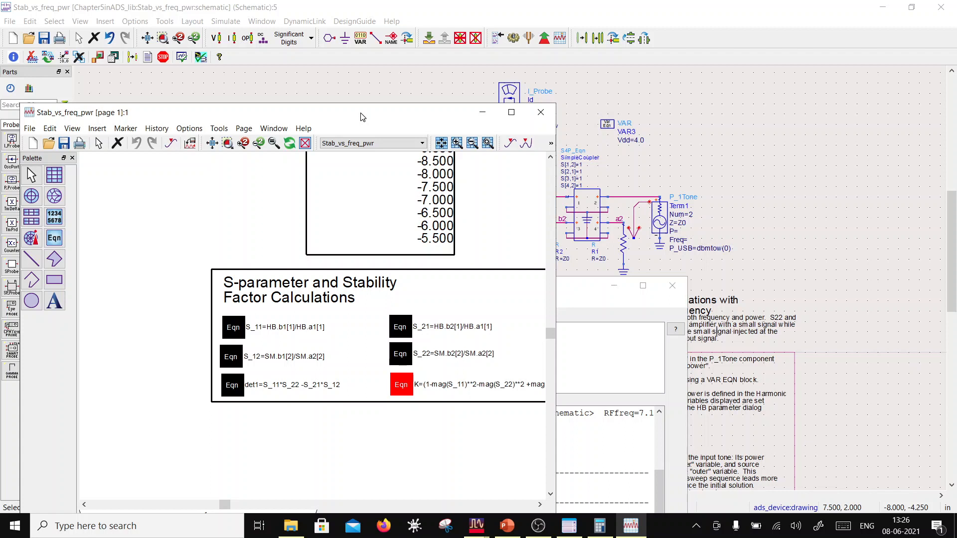
left_click_drag(363, 116, 378, 129)
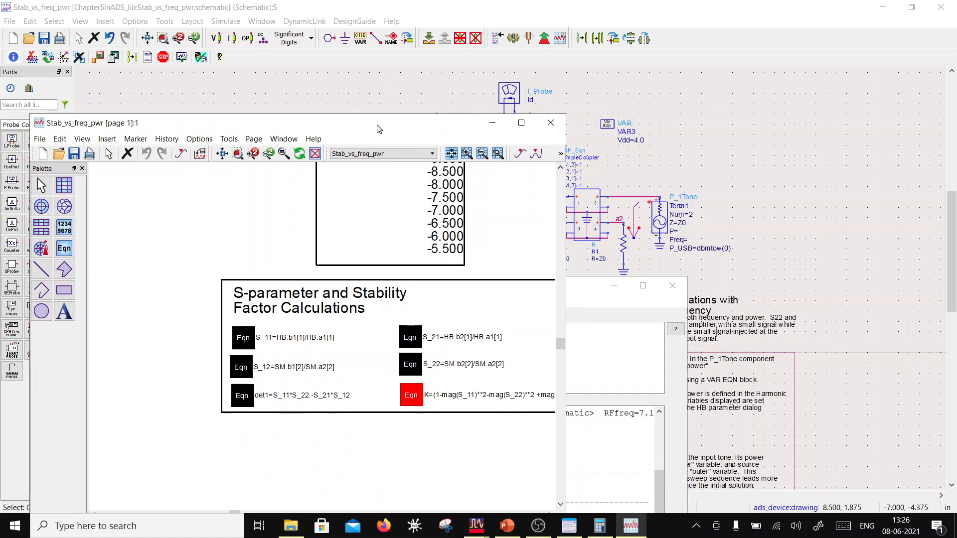
mouse_move(379, 129)
left_mouse_down()
mouse_move(343, 263)
mouse_move(388, 125)
left_mouse_up()
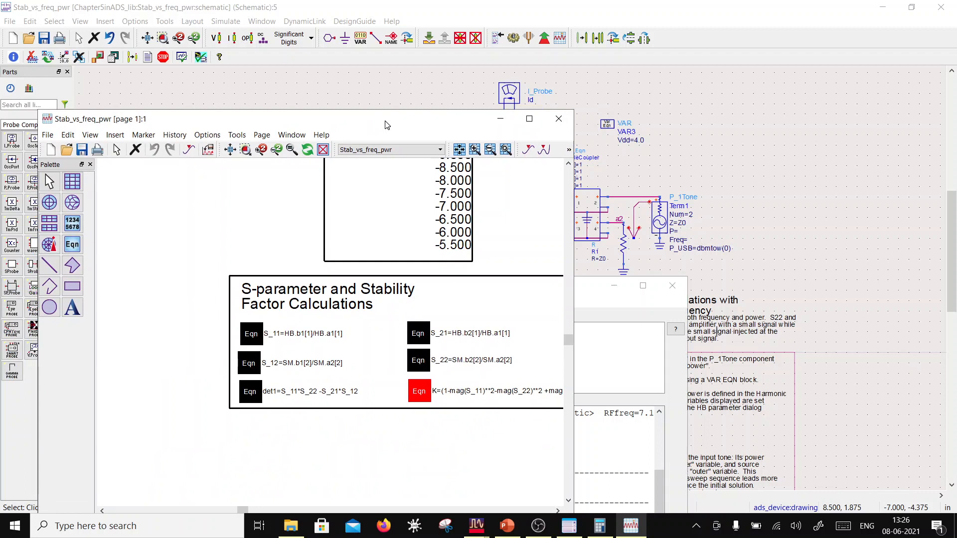
left_click_drag(387, 125, 397, 75)
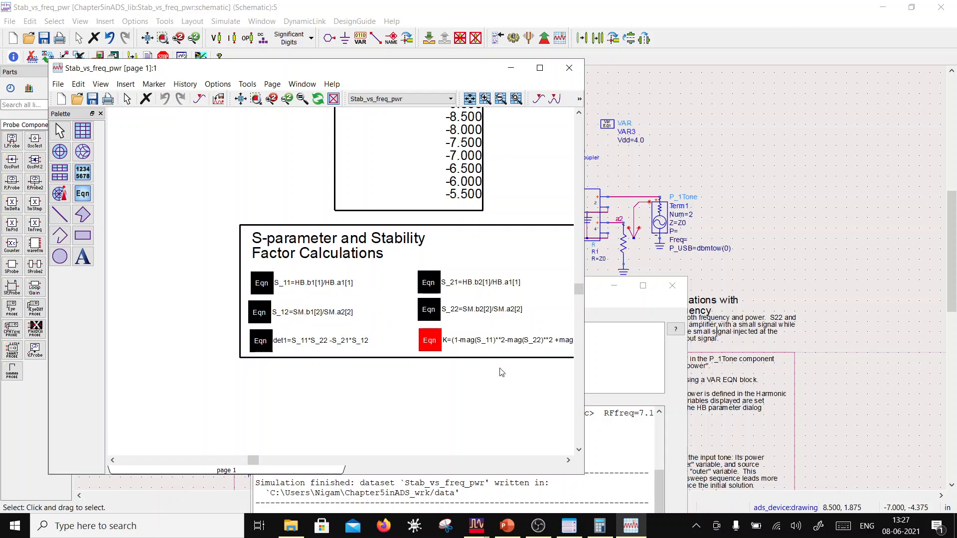
Correct the K stability factor equation so its determinant term reads mag(det1), and save the data display
scroll(428, 322, "down", 1)
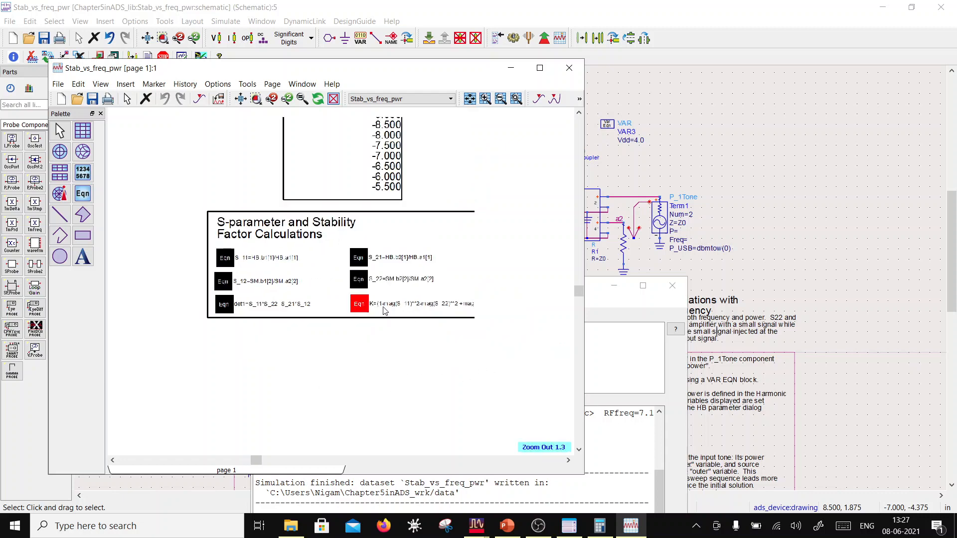
scroll(382, 305, "up", 1)
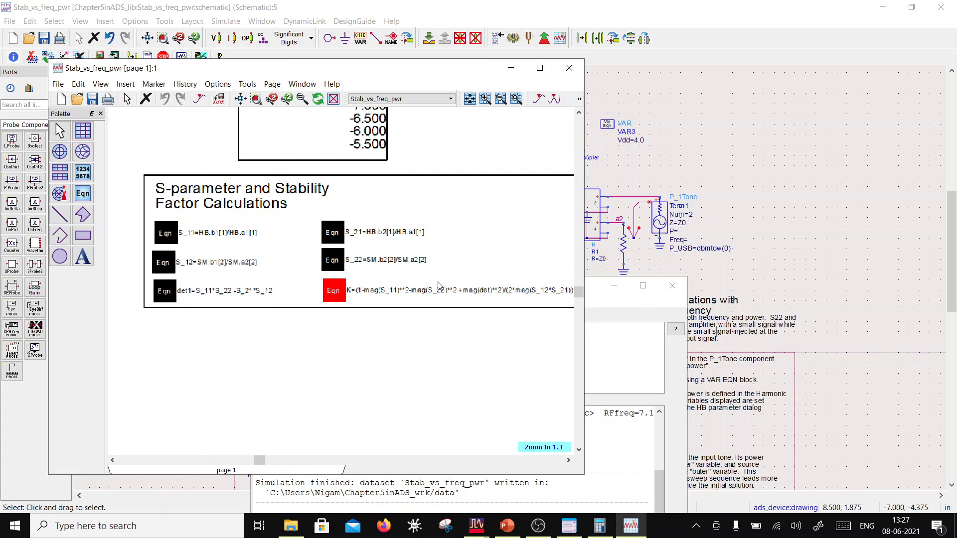
left_click(491, 293)
left_click(490, 291)
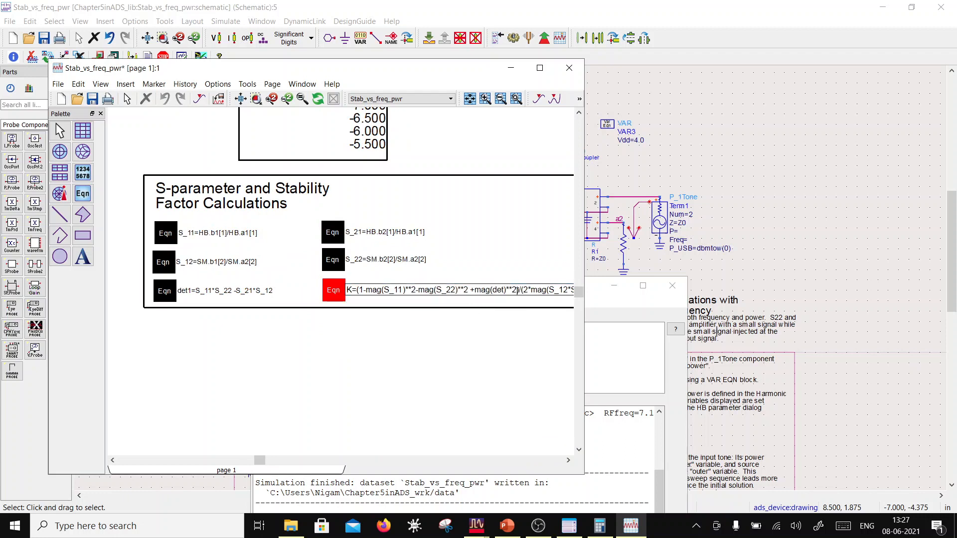
type("1")
left_click(481, 362)
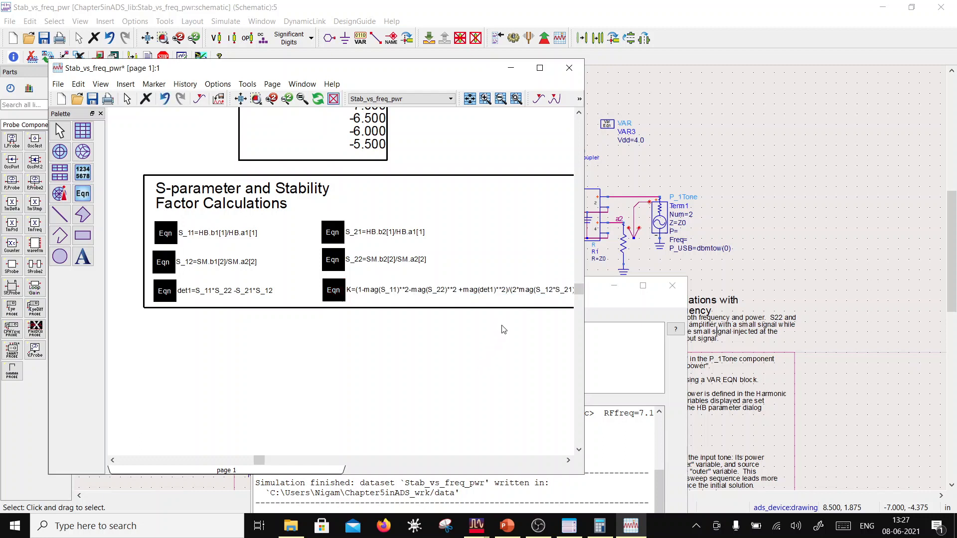
scroll(413, 298, "down", 1)
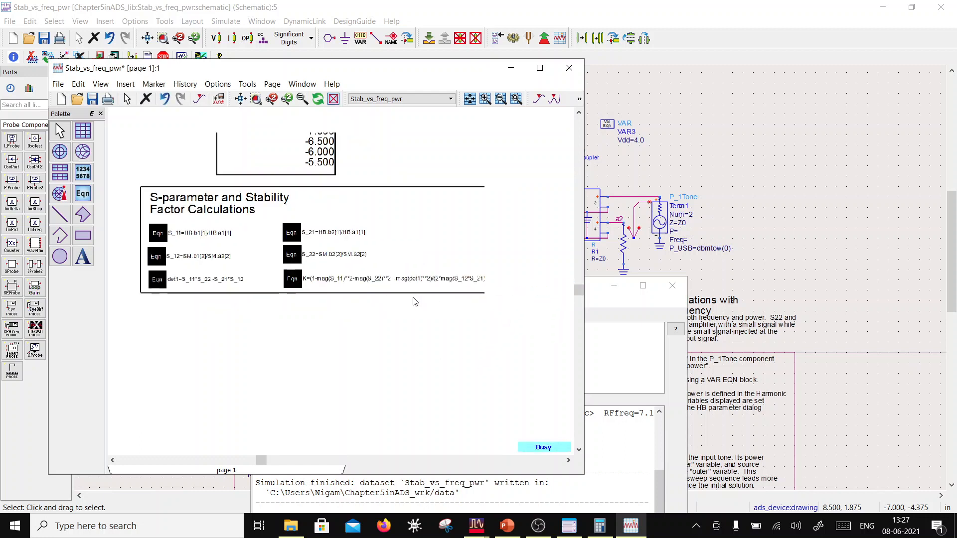
left_click(92, 99)
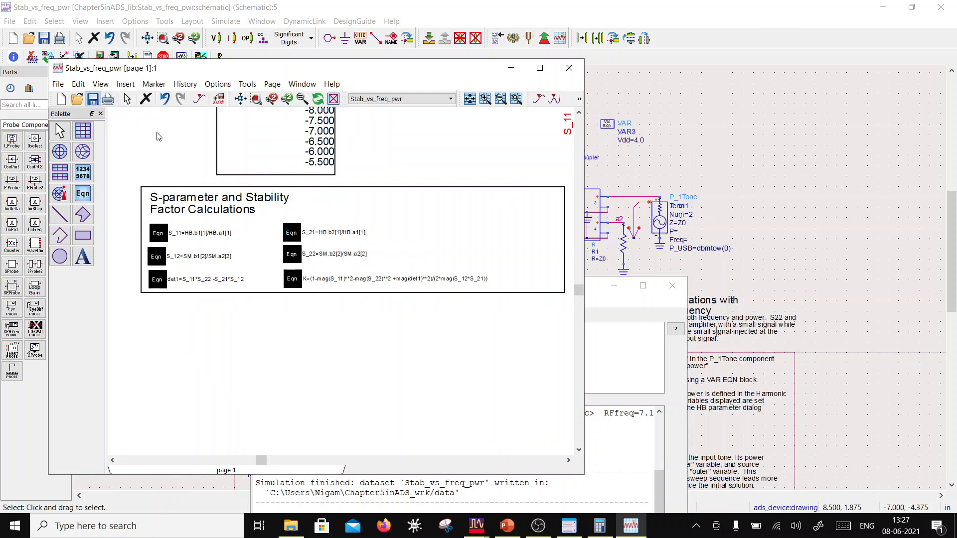
Examine the dB(S21) and stability factor K plots versus RF power and frequency
scroll(389, 235, "down", 3)
scroll(394, 218, "up", 5)
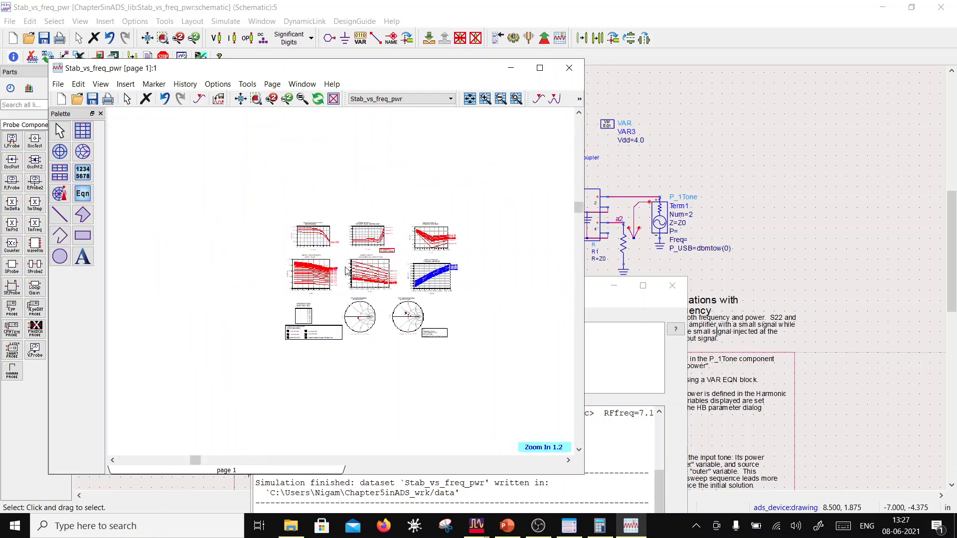
scroll(260, 264, "up", 1)
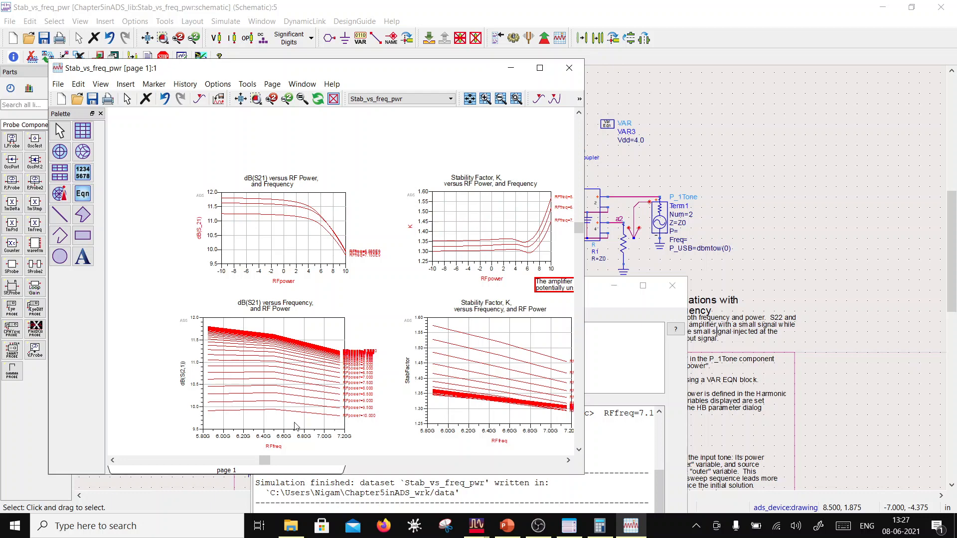
Compare the dB(S21) and stability factor K plots with the dB(S22) and dB(S12) plots across frequency and RF power
scroll(429, 386, "down", 1)
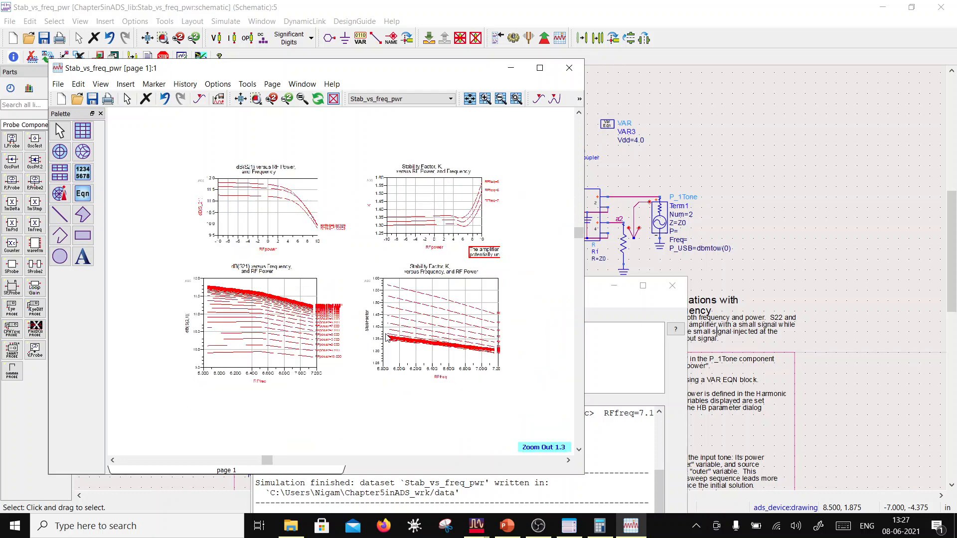
scroll(440, 295, "up", 1)
scroll(365, 296, "down", 2)
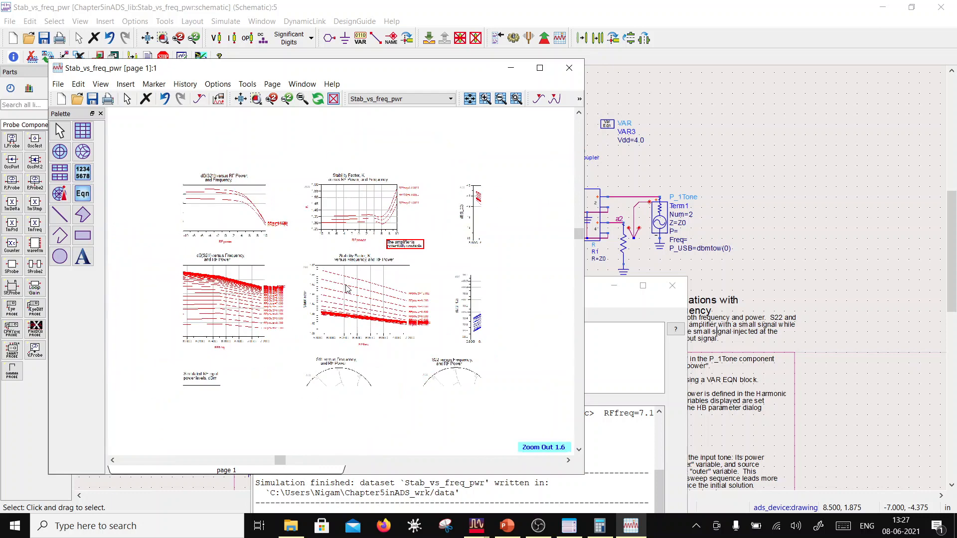
mouse_move(347, 289)
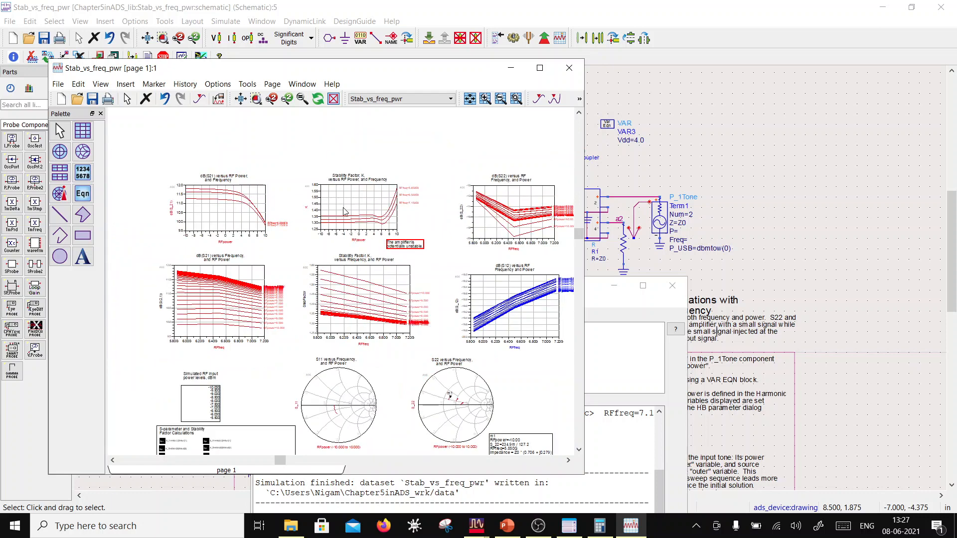
scroll(365, 216, "up", 2)
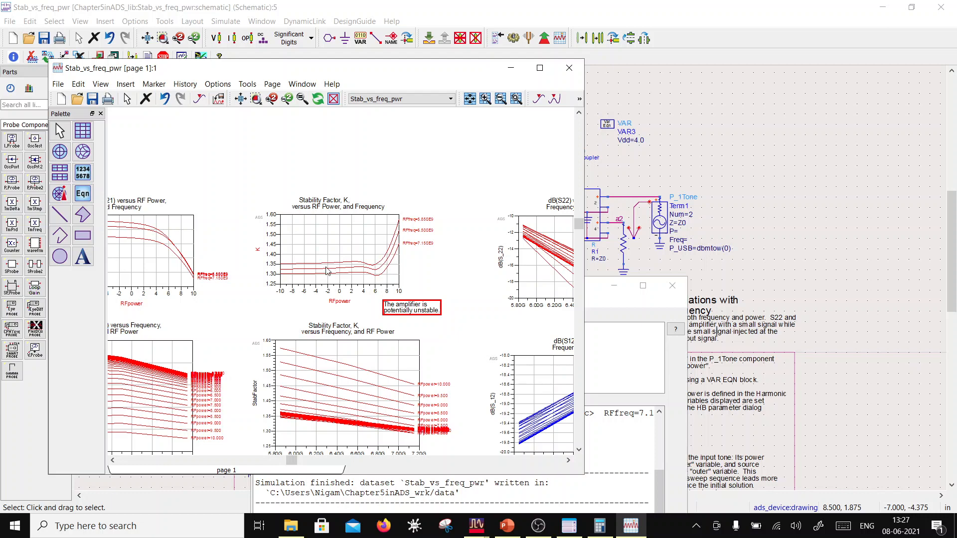
scroll(328, 275, "down", 3)
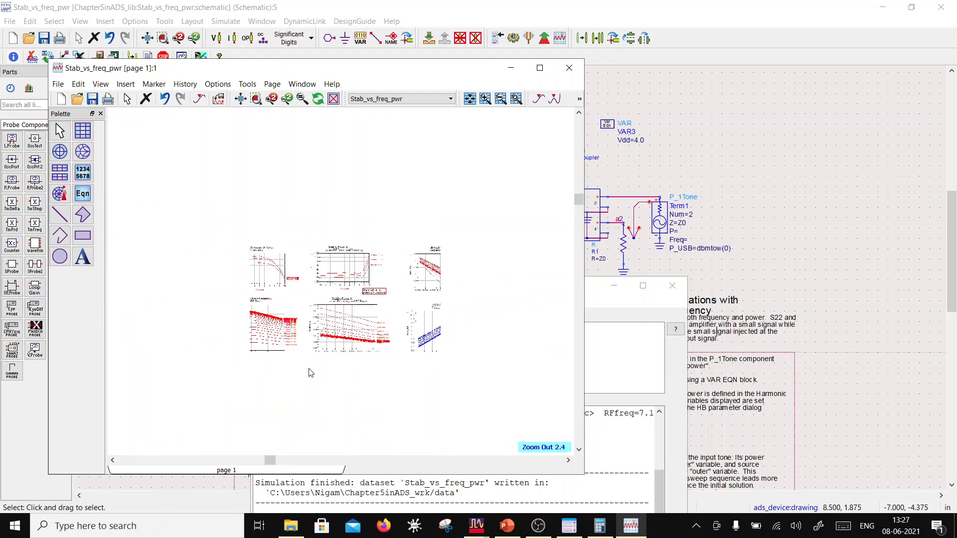
scroll(238, 425, "up", 2)
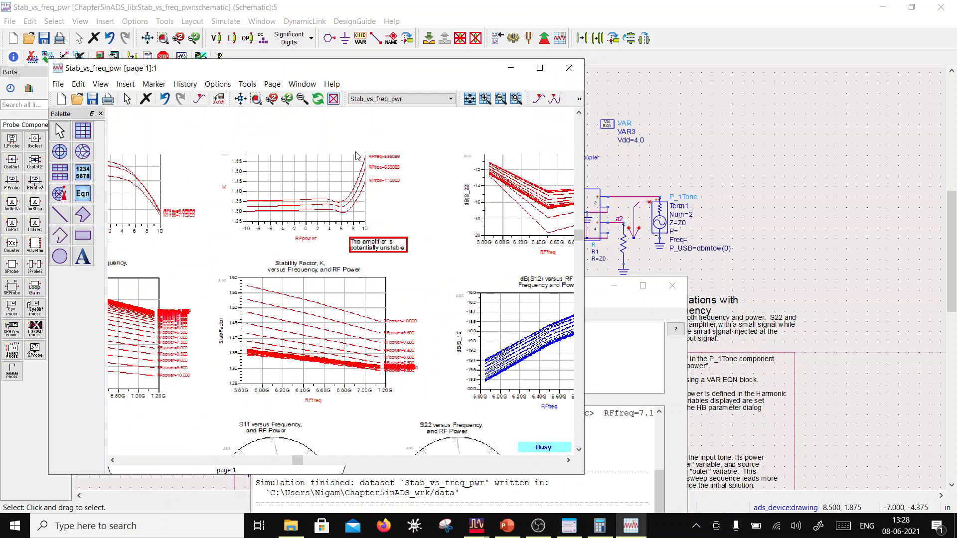
scroll(426, 253, "down", 1)
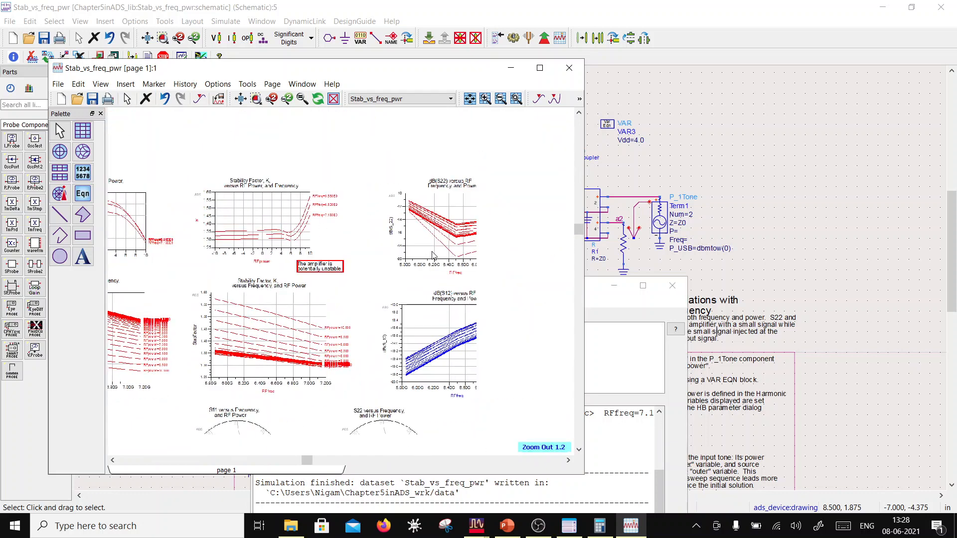
Duplicate the dB(S22) versus RF frequency and power plot, placing the copy beside the original
scroll(389, 268, "up", 1)
scroll(392, 274, "up", 1)
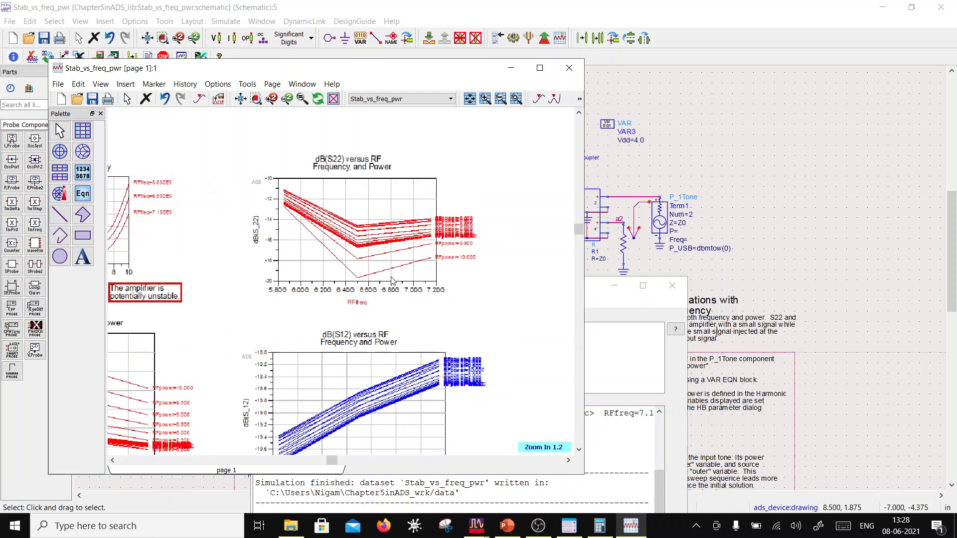
left_click(315, 276)
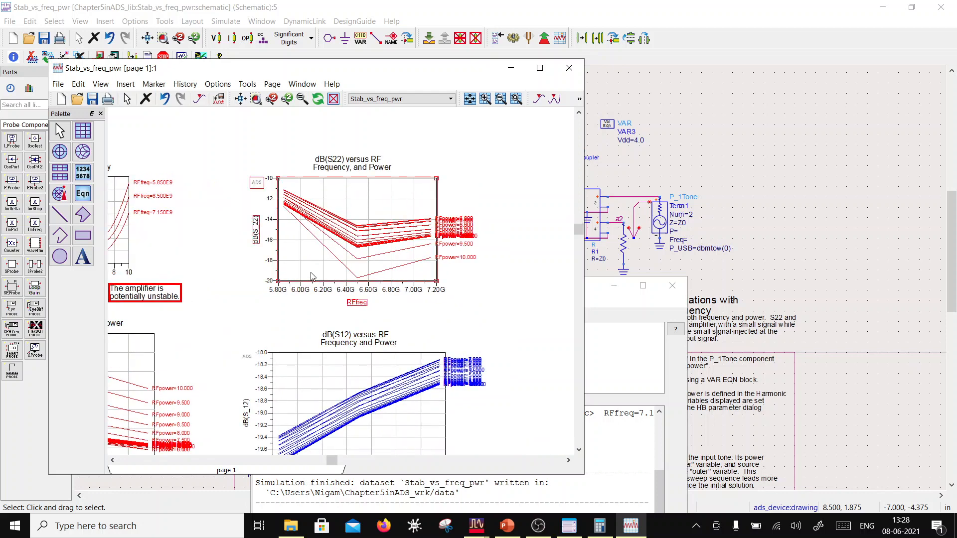
key("ctrl+c")
key("ctrl+v")
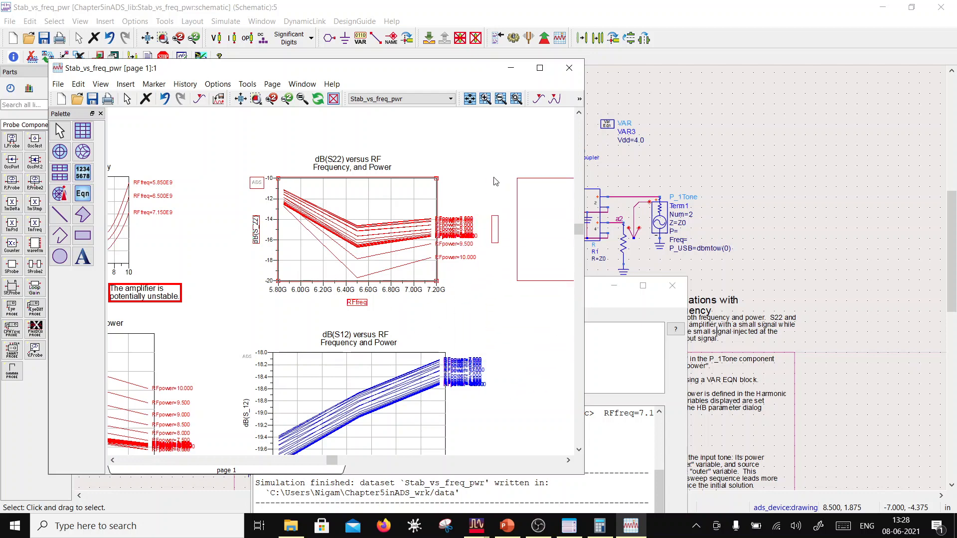
left_click(496, 184)
Change the copied plot's trace expression to permute(dB(S_11))
double_click(524, 230)
left_click(481, 204)
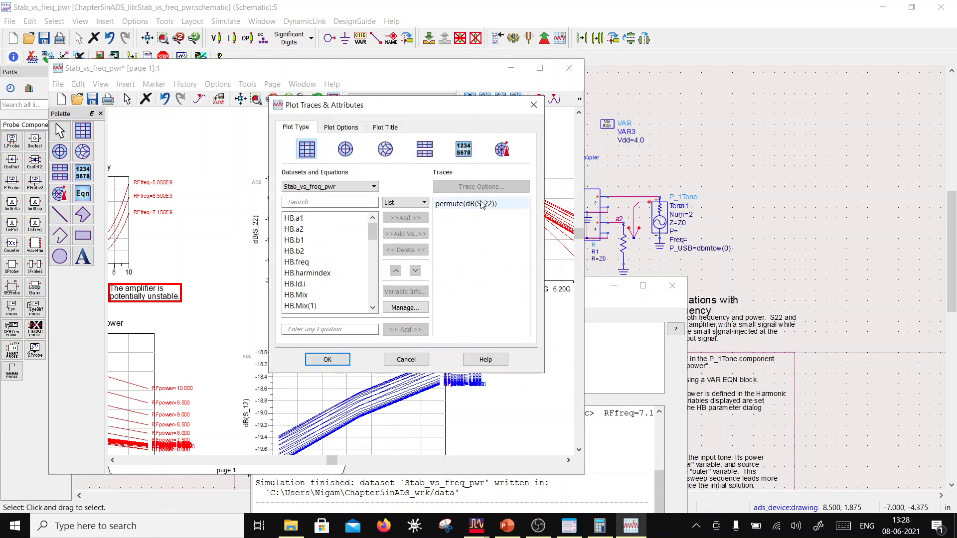
left_click(439, 187)
left_click(462, 124)
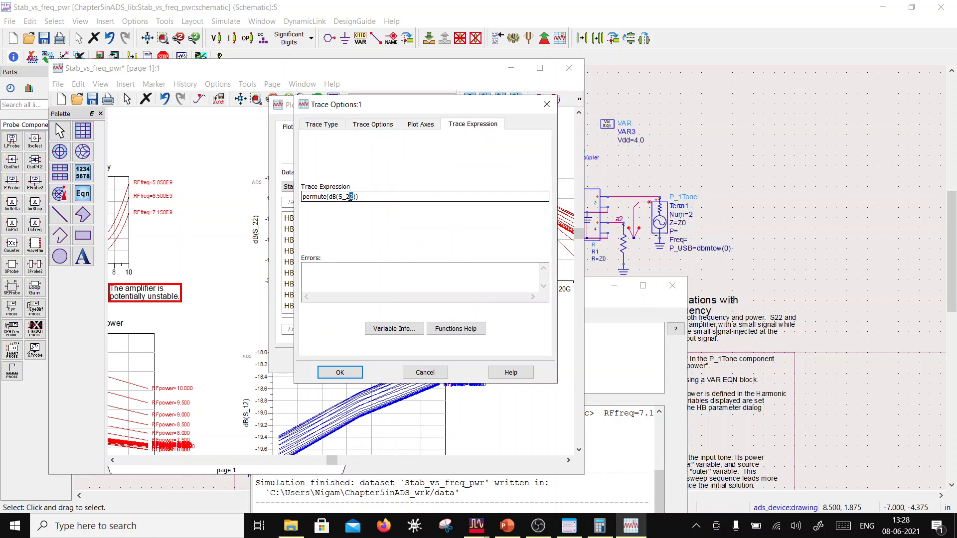
type("11")
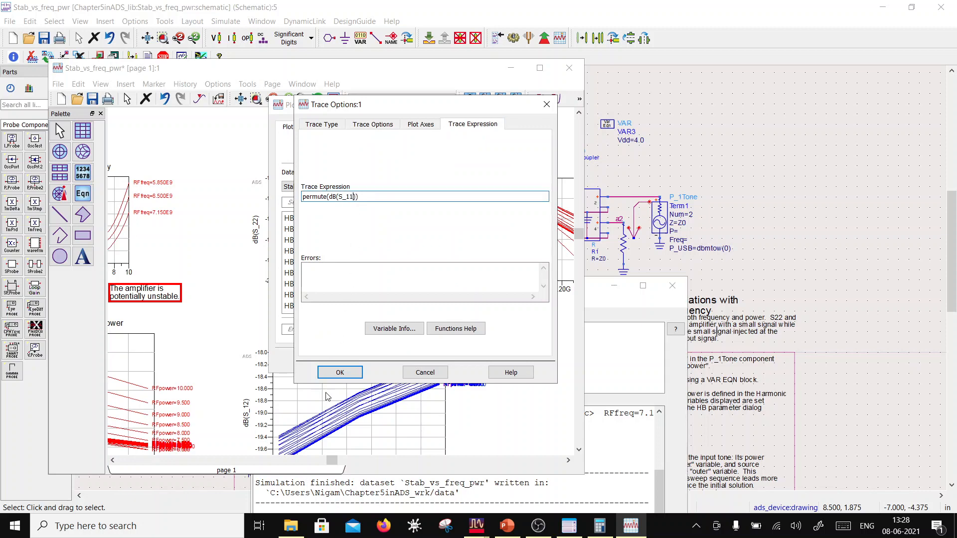
left_click(329, 374)
left_click(327, 355)
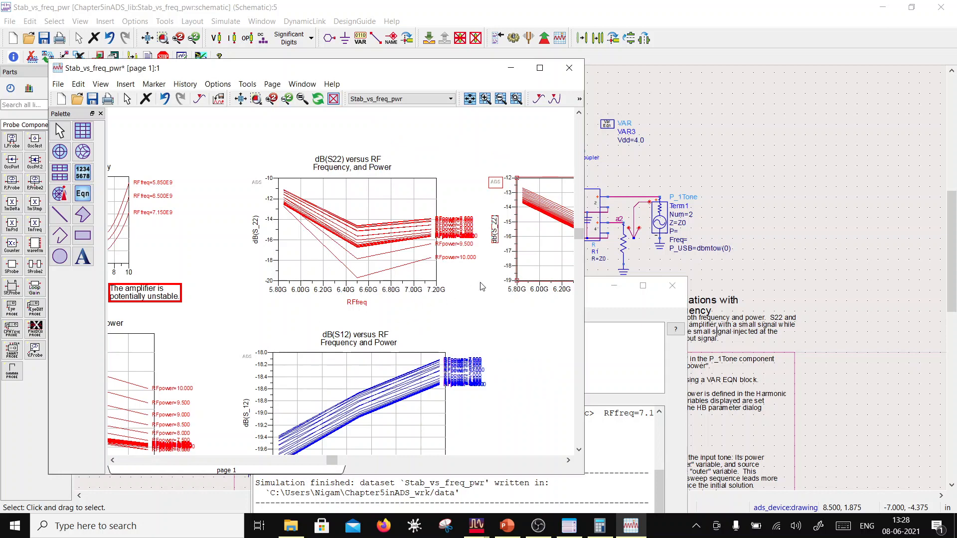
Examine the new S11 plot, the dB(S12) plot and the Smith charts, and read the dB(S21) curves at high RF power
scroll(378, 282, "down", 2)
scroll(326, 285, "up", 1)
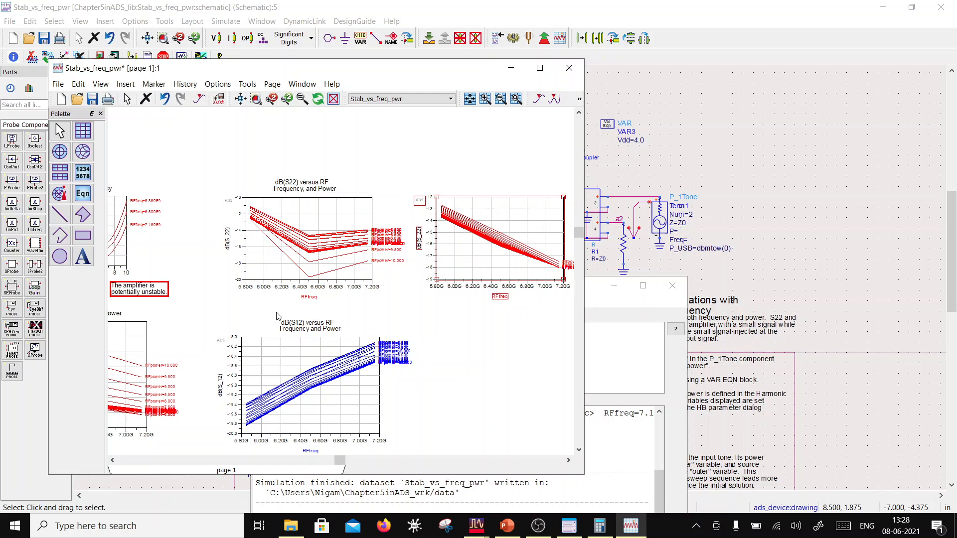
scroll(340, 298, "down", 3)
scroll(329, 312, "up", 2)
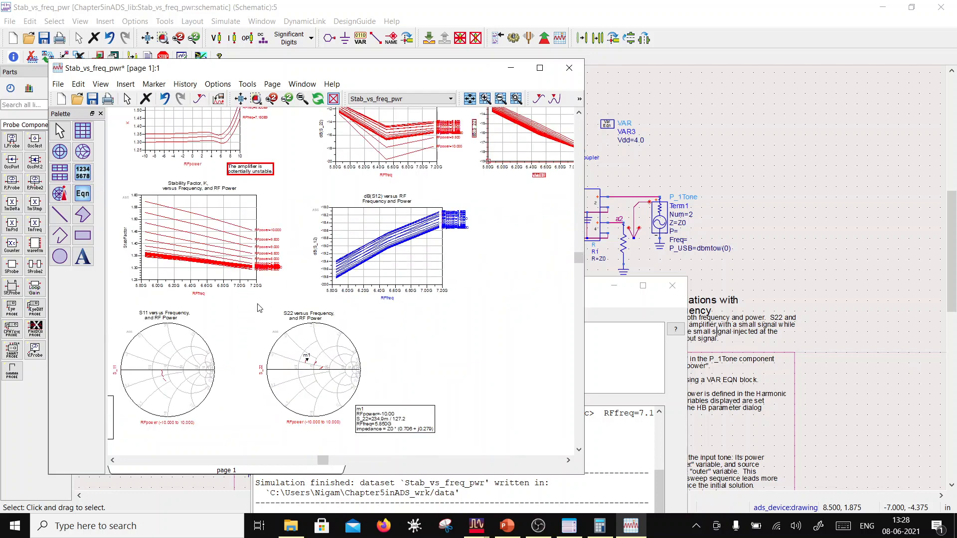
scroll(329, 274, "down", 2)
scroll(331, 277, "up", 3)
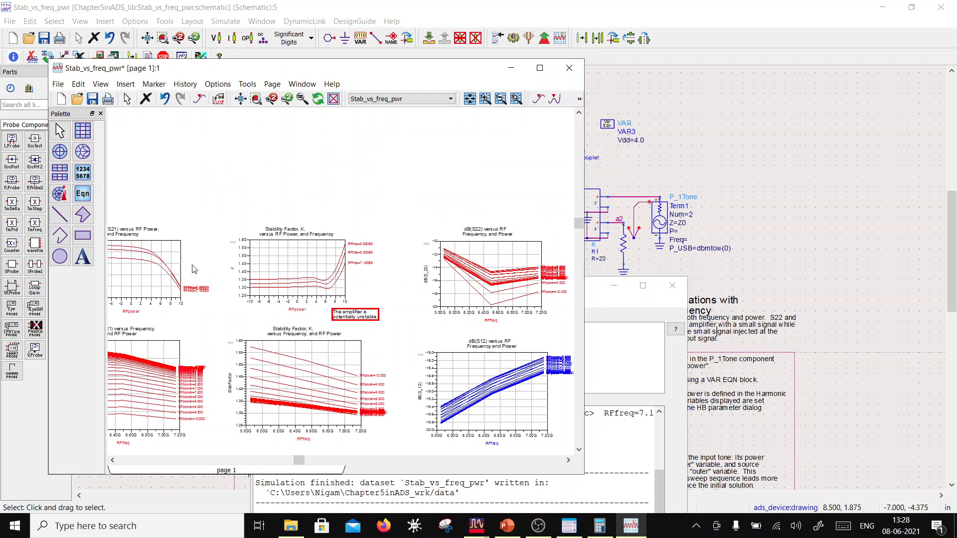
scroll(255, 284, "up", 3)
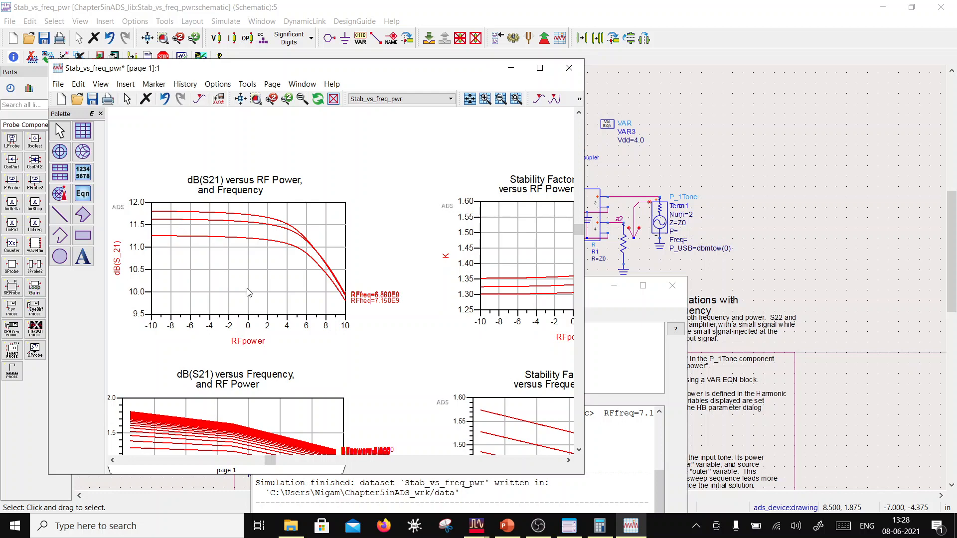
mouse_move(332, 272)
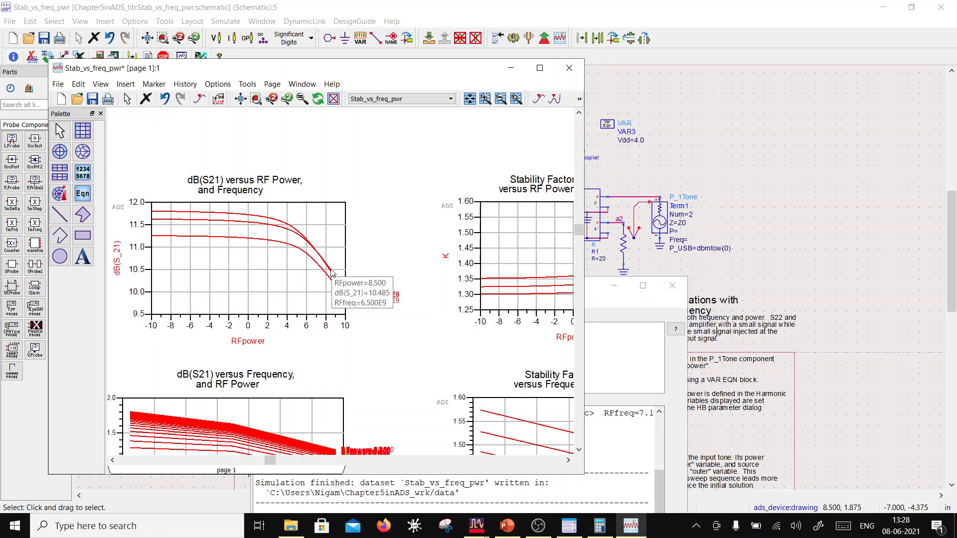
scroll(391, 371, "down", 2)
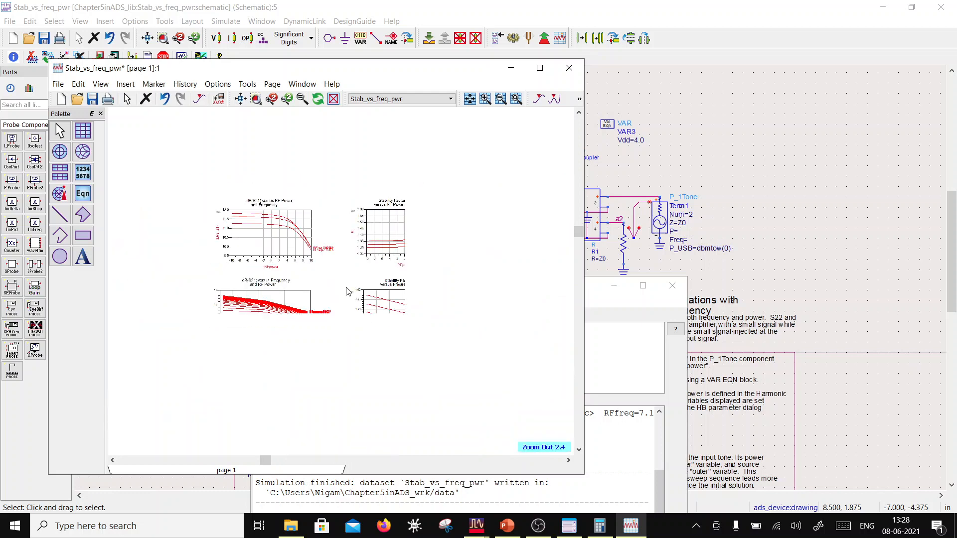
Move marker m1 on the S22 Smith chart to RFpower 10 on the 5.850 GHz trace, and inspect the S11 Smith chart
scroll(395, 342, "up", 2)
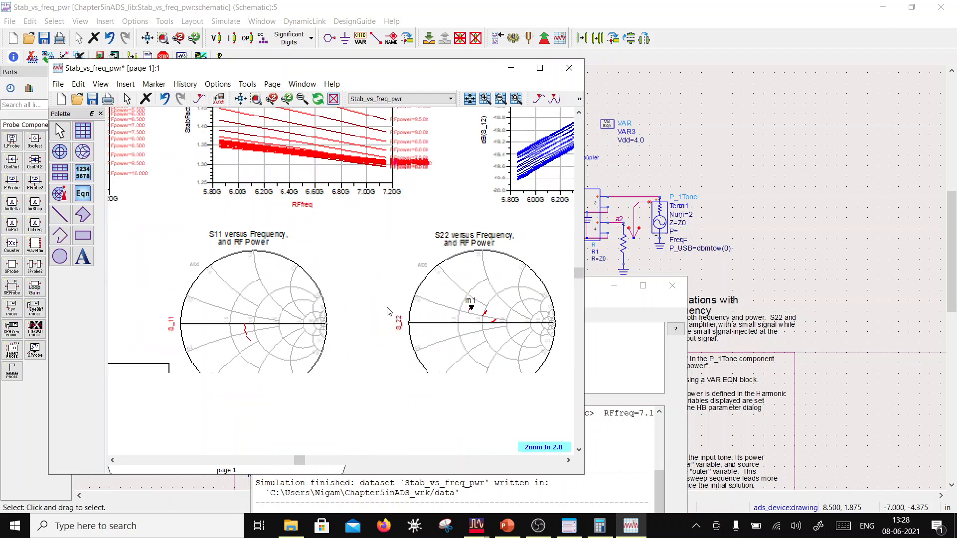
scroll(473, 313, "up", 2)
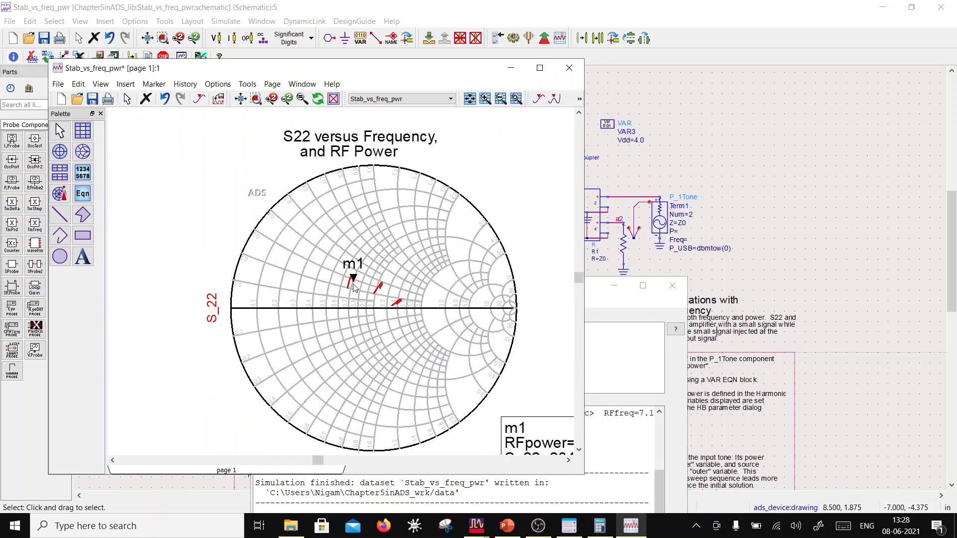
scroll(445, 340, "down", 1)
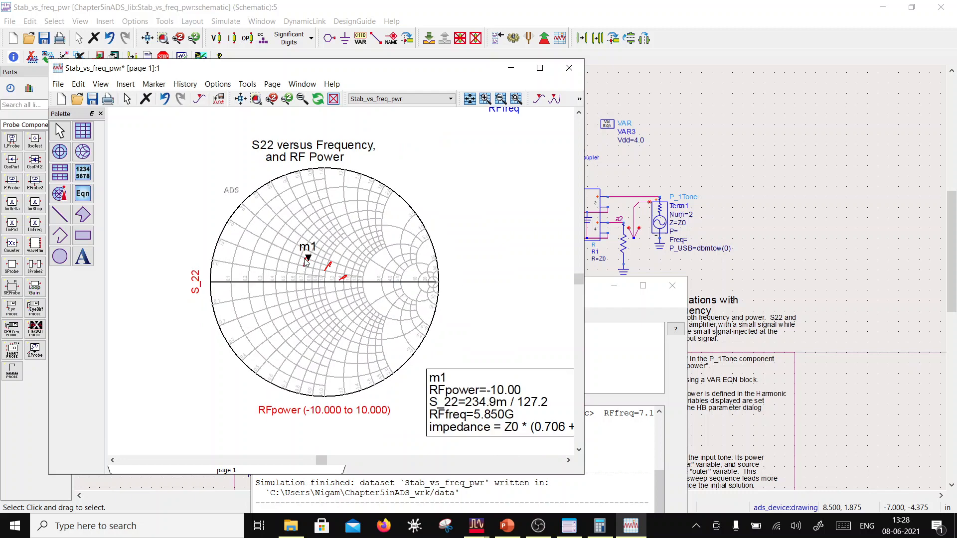
mouse_move(308, 262)
left_mouse_down()
mouse_move(298, 276)
mouse_move(306, 345)
left_mouse_up()
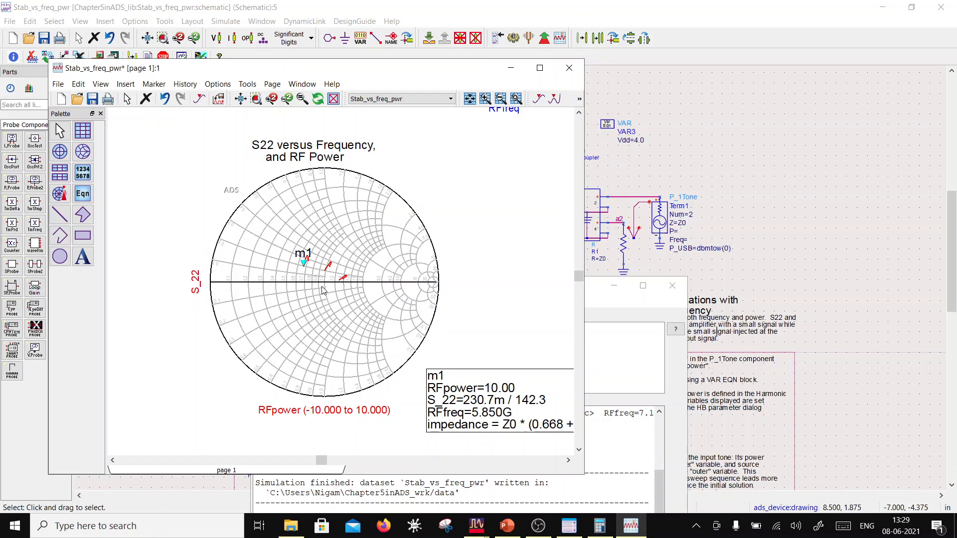
scroll(309, 295, "down", 3)
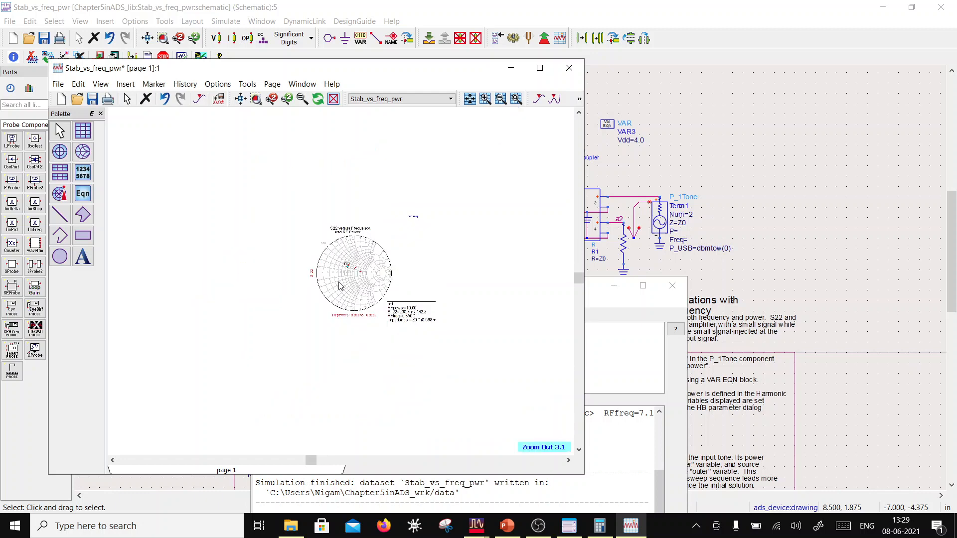
scroll(239, 277, "up", 3)
scroll(373, 298, "up", 2)
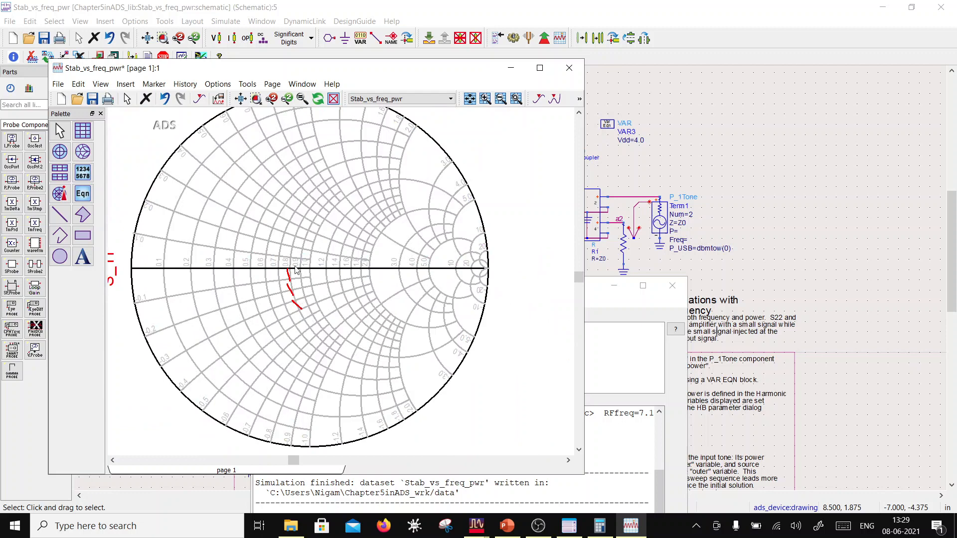
scroll(418, 279, "down", 2)
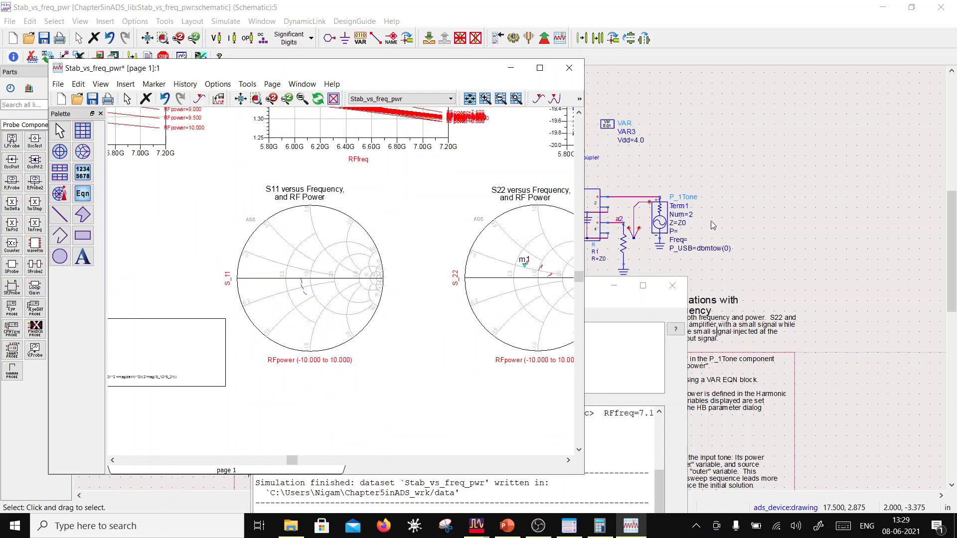
Set inductor L5's nturns to 1.75 inside the LSTunedPAWiFi6E subcircuit and save its schematic
left_click(763, 154)
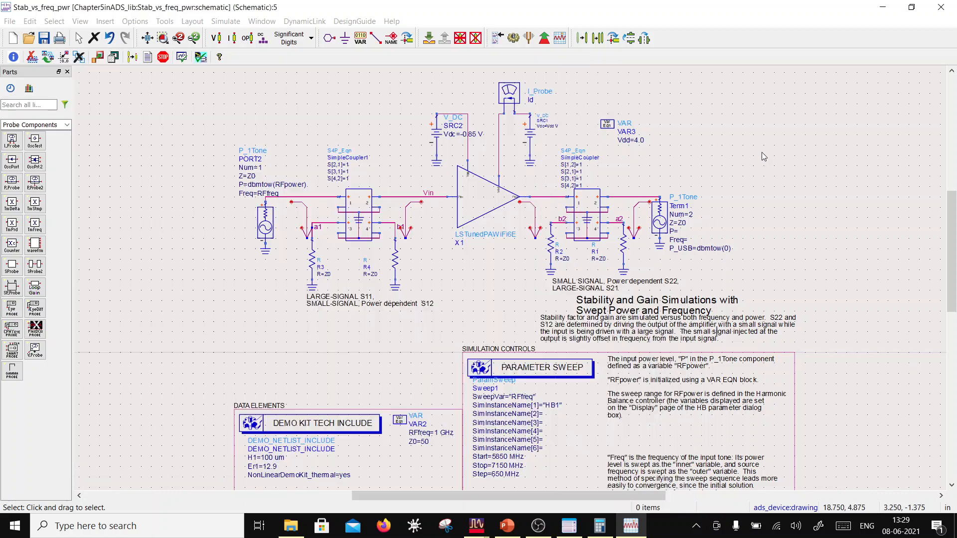
left_click(466, 208)
left_click(430, 41)
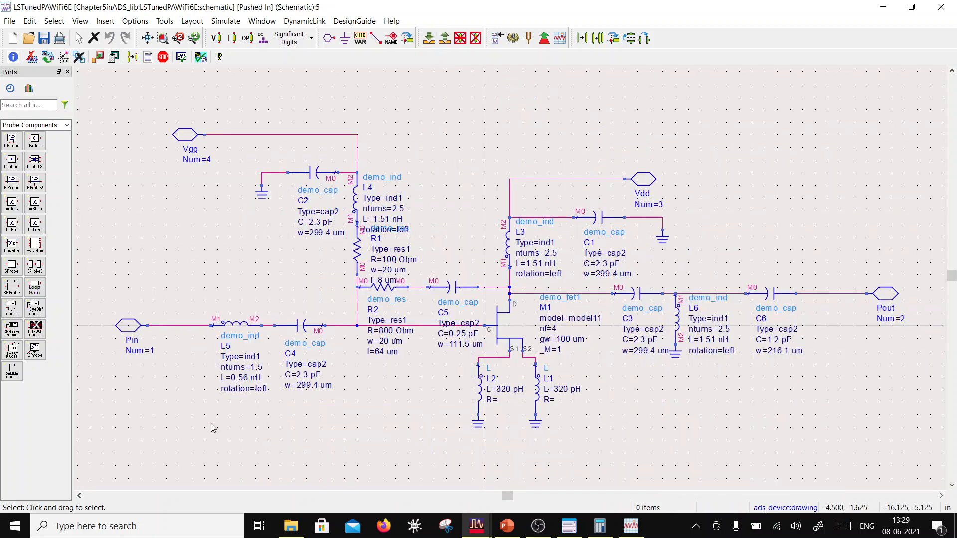
double_click(257, 368)
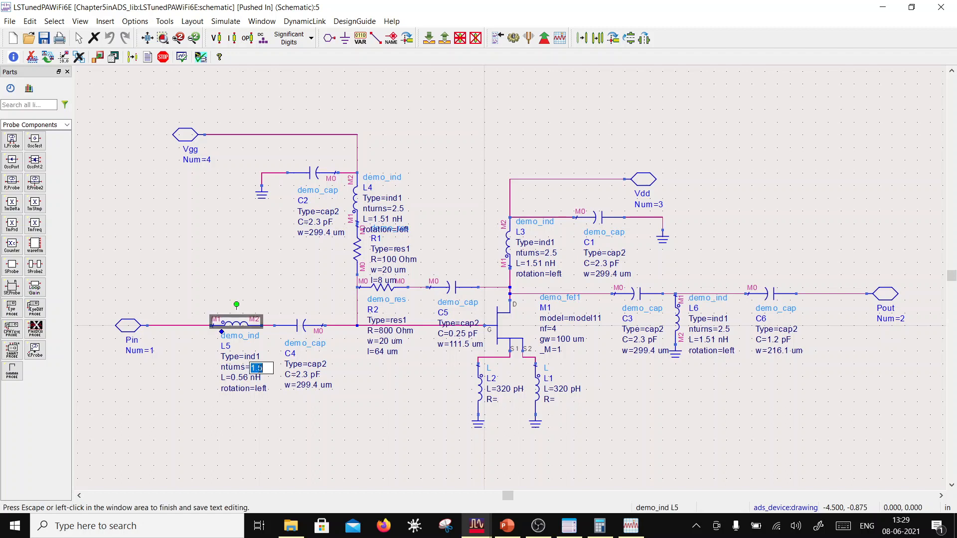
type("7")
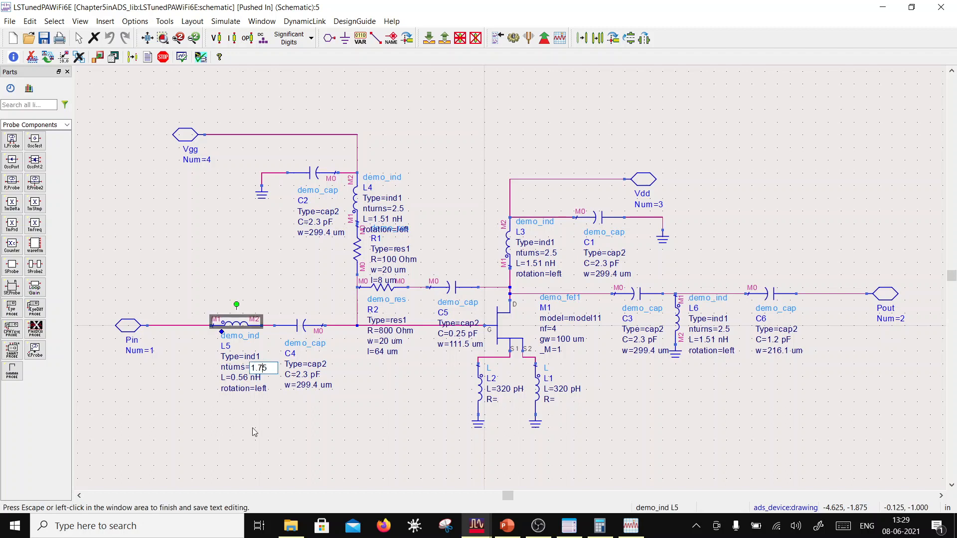
left_click(253, 433)
left_click(47, 43)
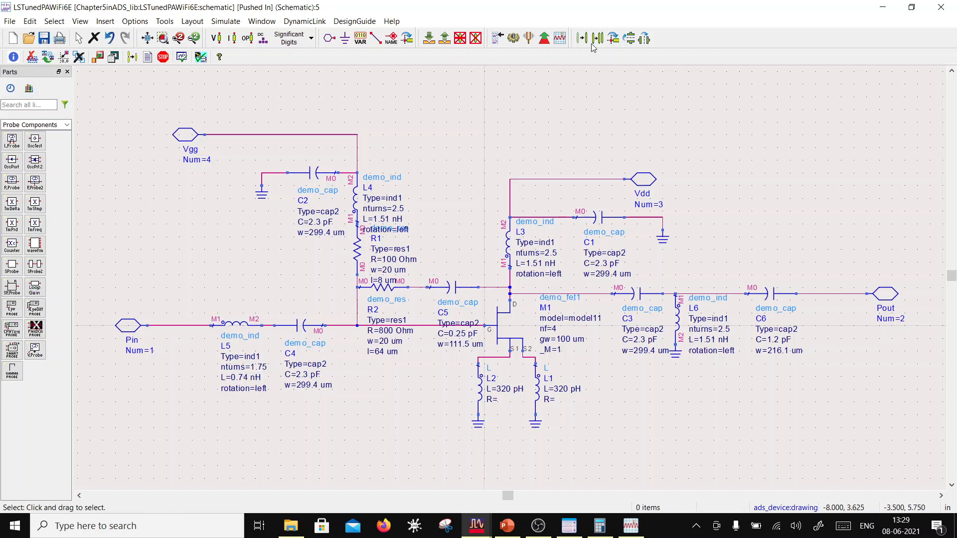
Return to the Stab_vs_freq_pwr schematic, rerun the simulation, and show the data display with the simulation status window moved off the Smith charts
left_click(445, 39)
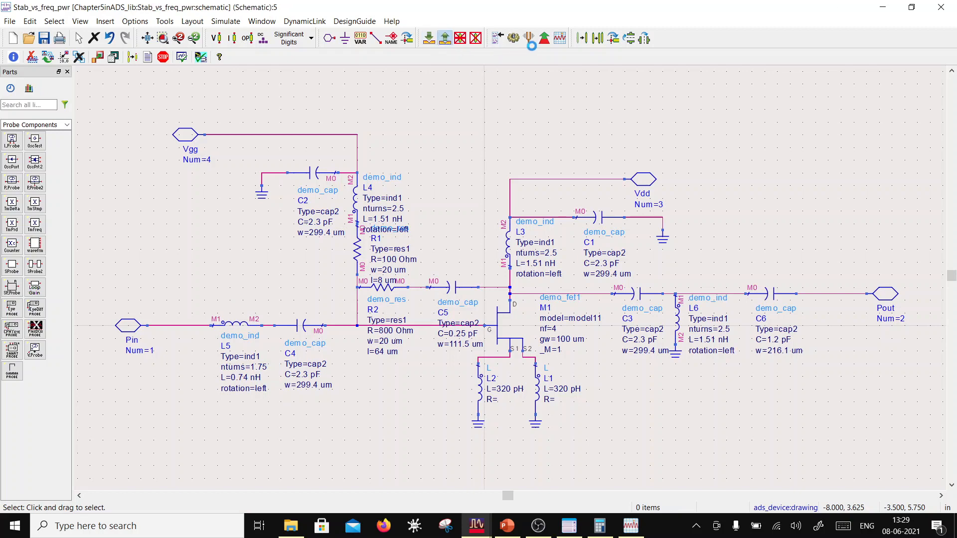
left_click(514, 38)
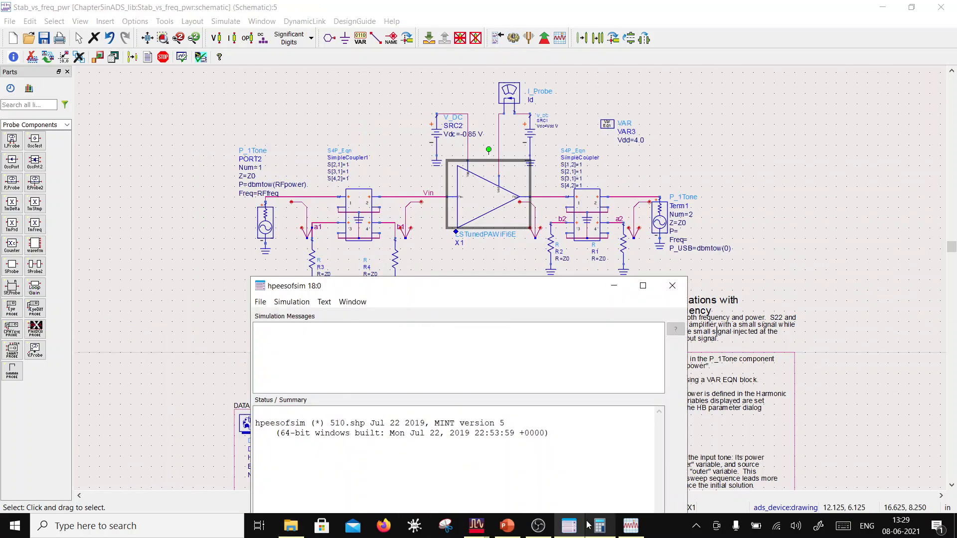
left_click(632, 530)
left_click_drag(344, 292, 538, 330)
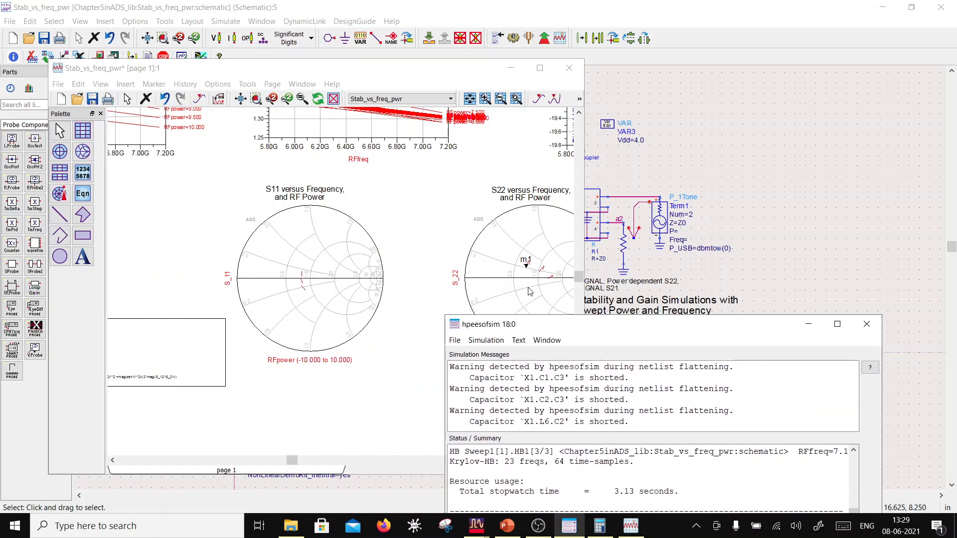
Enlarge the S22 Smith chart around its traces, and open the LSTunedPAWiFi6E subcircuit from the Stab_vs_freq_pwr schematic
left_click(418, 307)
scroll(541, 303, "up", 4)
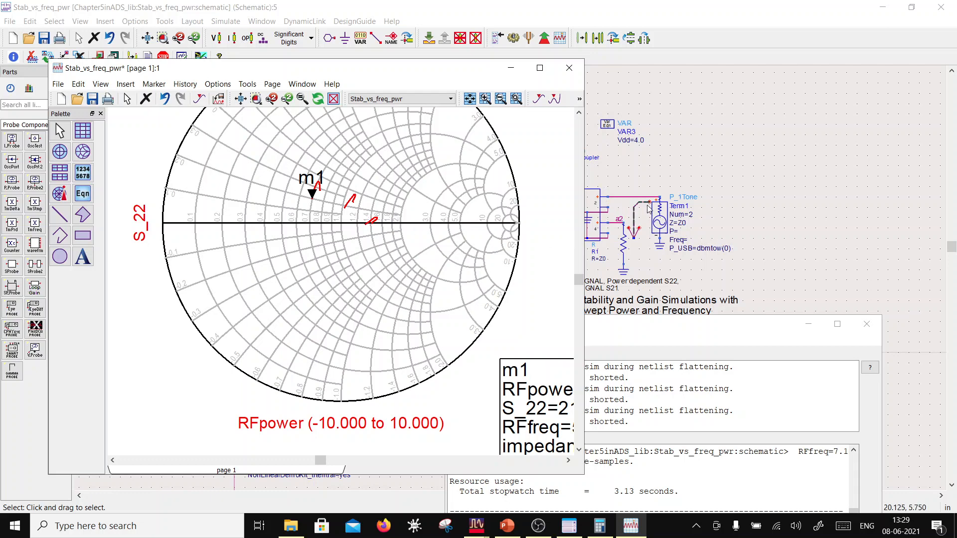
left_click(679, 116)
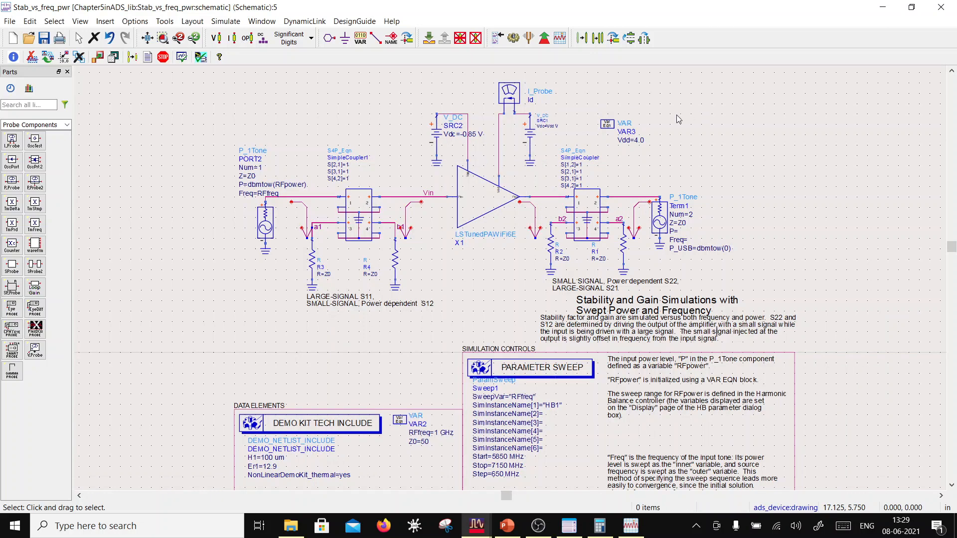
left_click(530, 181)
left_click(431, 38)
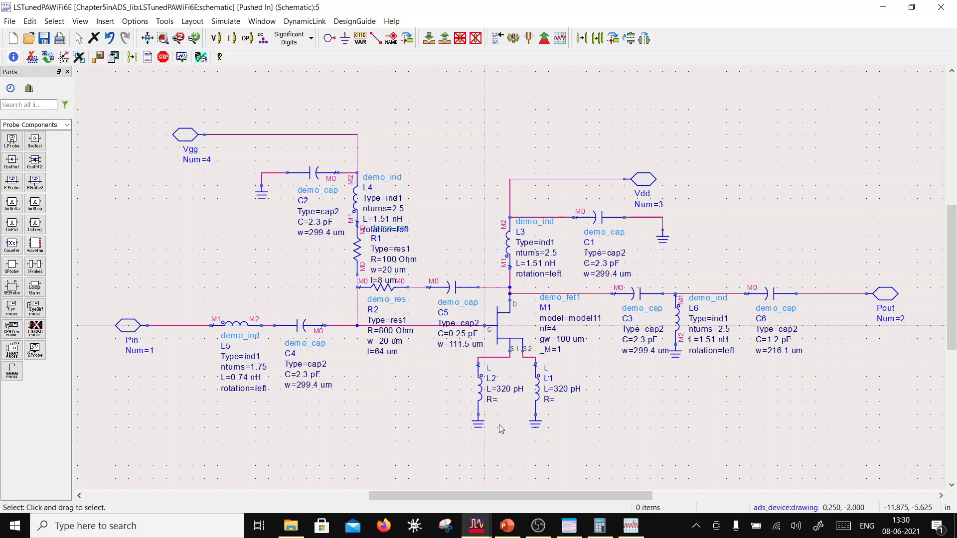
Read the S22 impedance of the 6.5 GHz trace at RFpower 10, and return to the subcircuit schematic
left_click(630, 530)
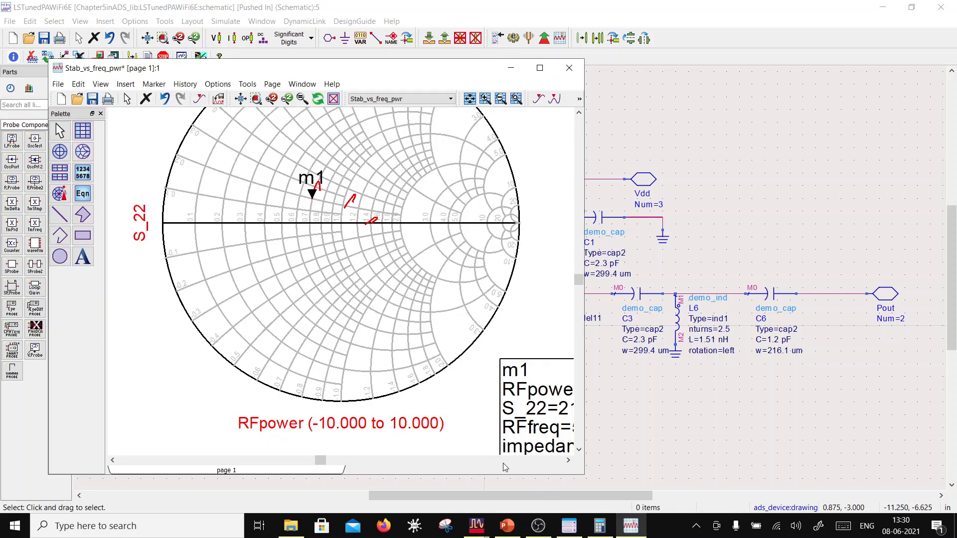
mouse_move(348, 213)
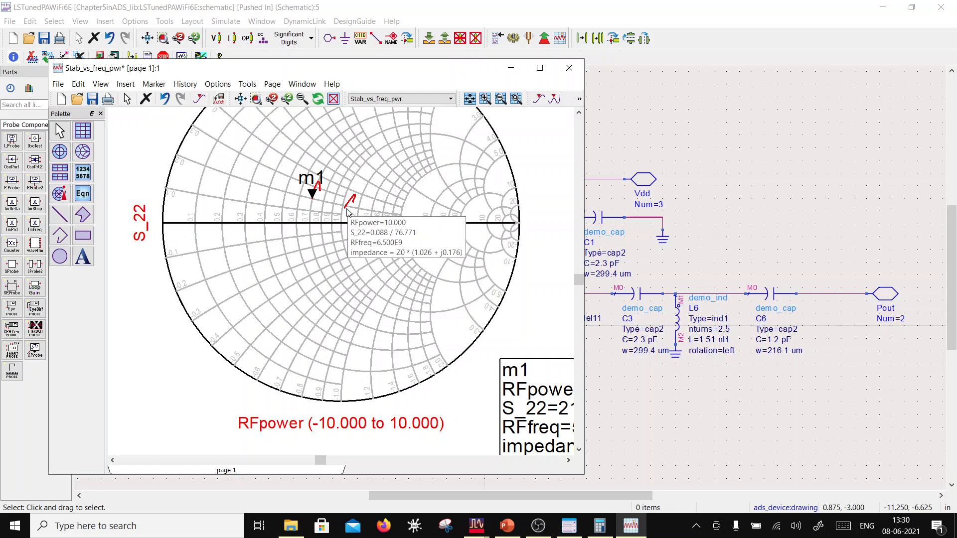
left_click(642, 263)
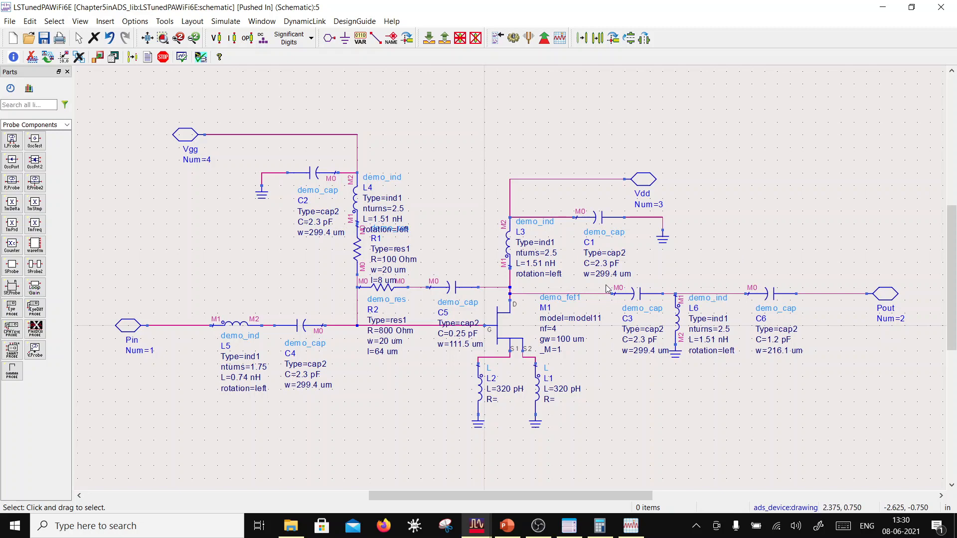
Move the Vdd bias branch with L3 and C1 and the output network C3, L6, C6 farther from transistor M1
left_click_drag(491, 144, 746, 277)
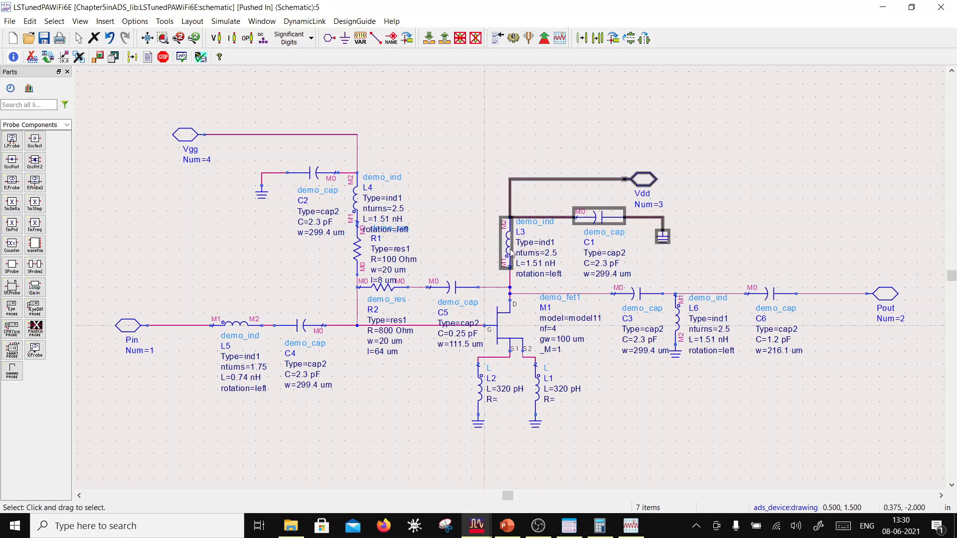
left_click_drag(511, 251, 631, 239)
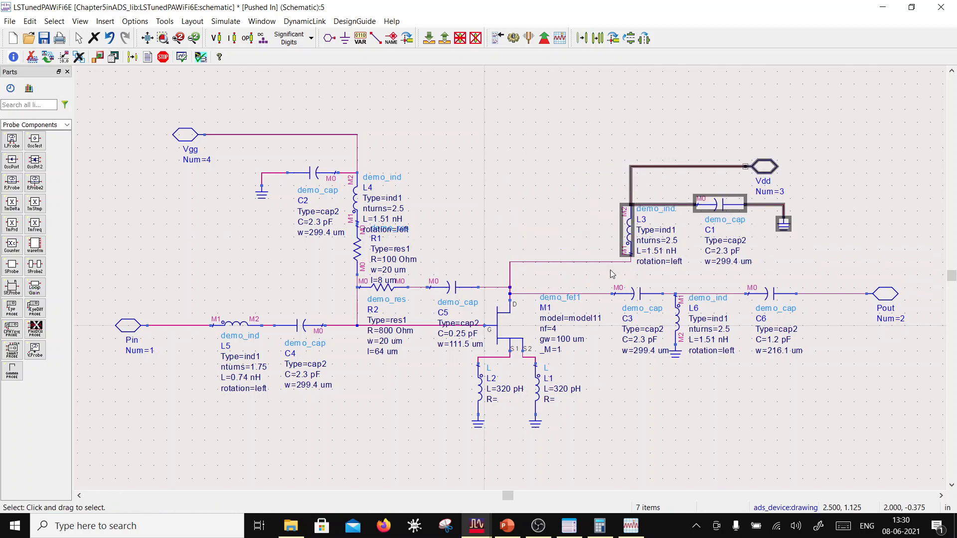
left_click(582, 262)
left_click_drag(606, 276, 835, 389)
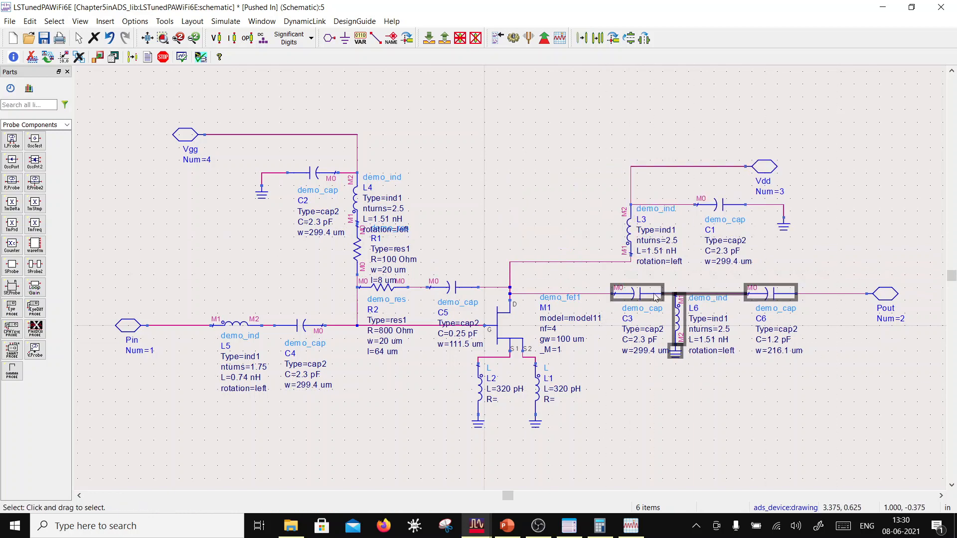
left_click_drag(656, 298, 697, 296)
left_click(631, 363)
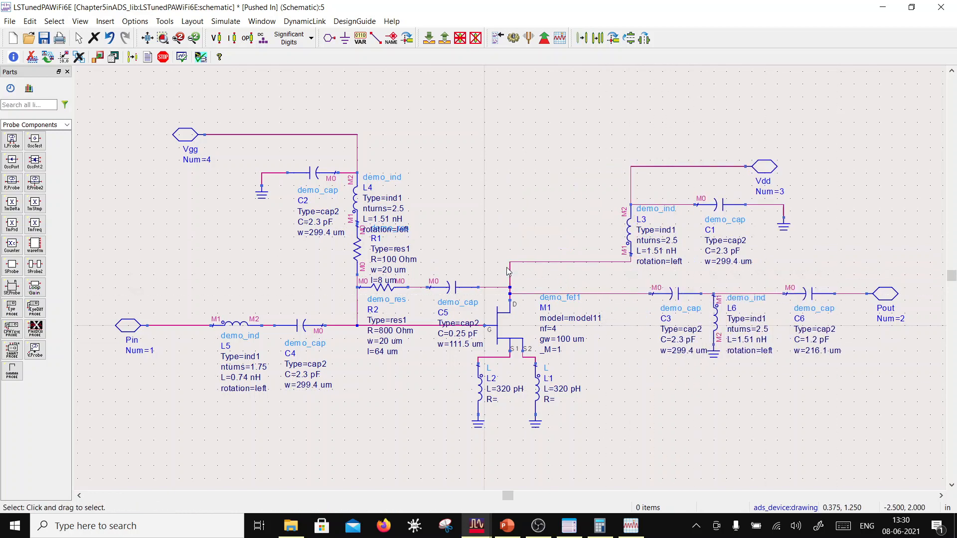
Reroute L3's lower wire so that it runs straight down onto the drain line between M1 and C3
left_click(510, 275)
left_click_drag(511, 275, 632, 277)
left_click(603, 287)
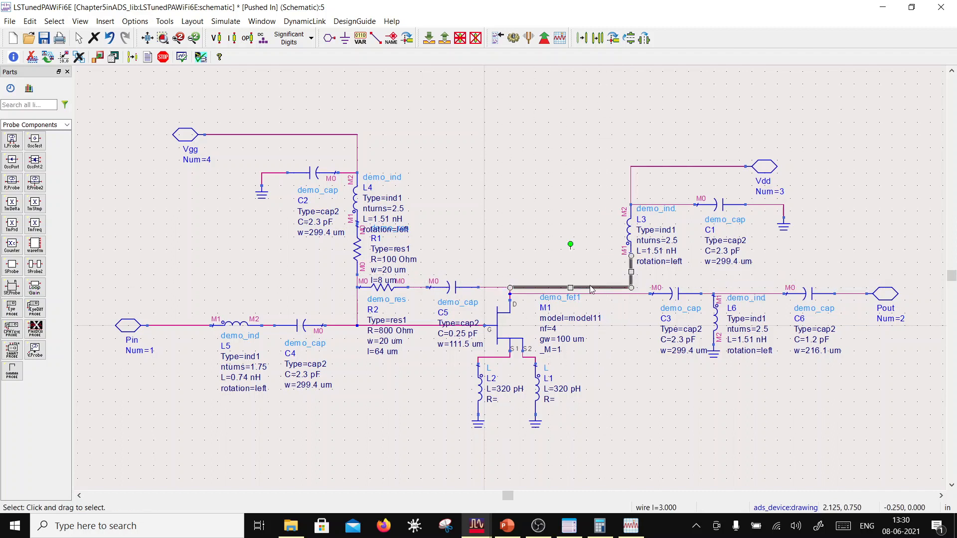
left_click_drag(574, 287, 572, 300)
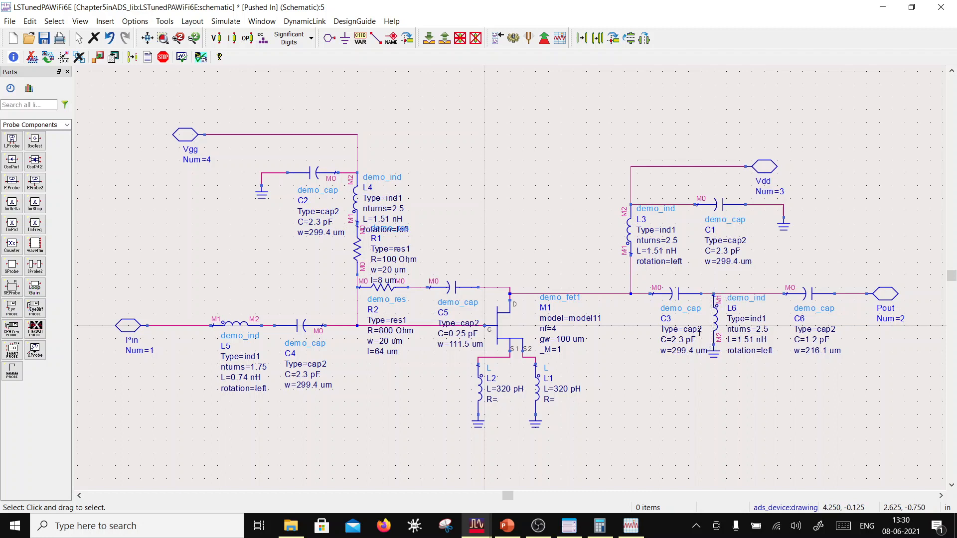
Select the output network with L3, C1, C3, L6, C6 and their grounds, and copy it
left_click_drag(594, 187, 859, 390)
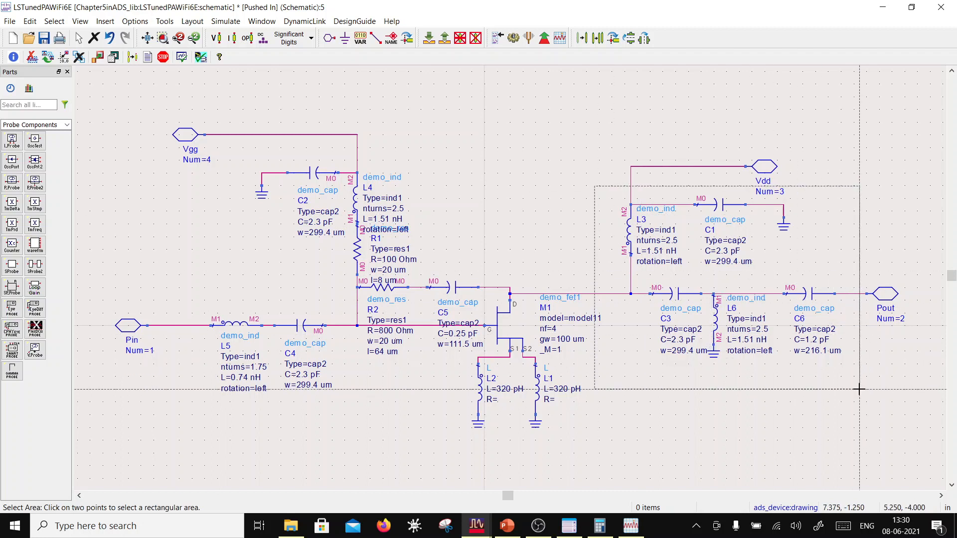
left_click(859, 389)
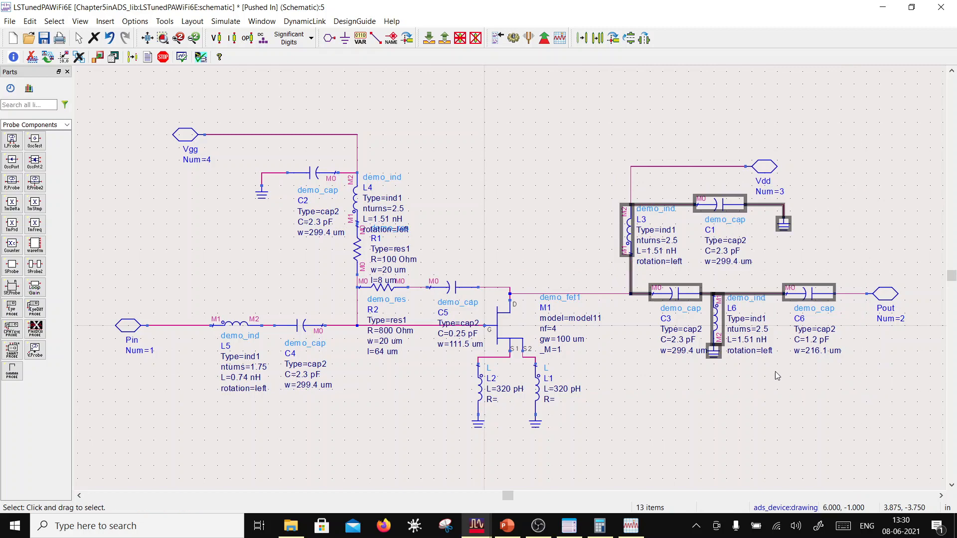
left_click(39, 23)
left_click(39, 91)
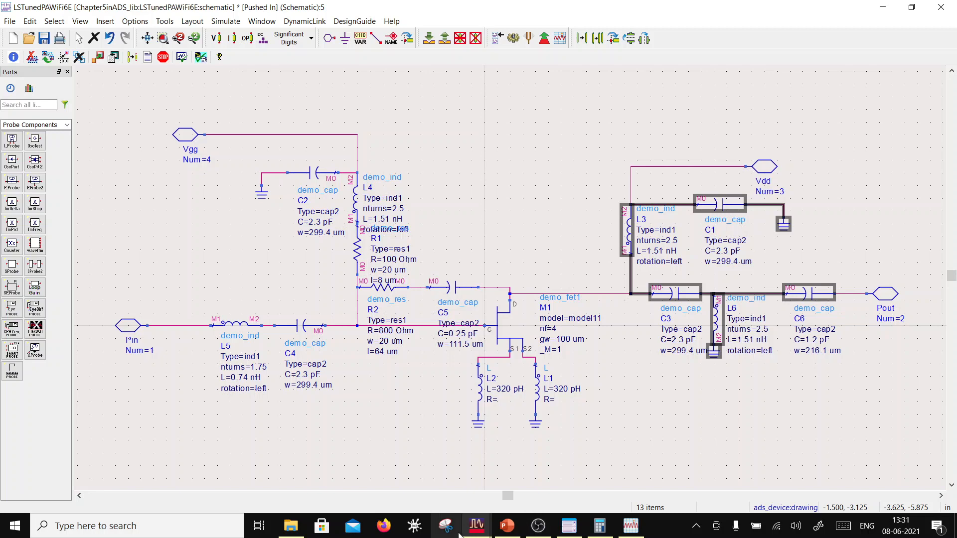
Create a new schematic cell named LoadNW in the workspace and paste the copied output network into it
mouse_move(477, 526)
left_click(406, 464)
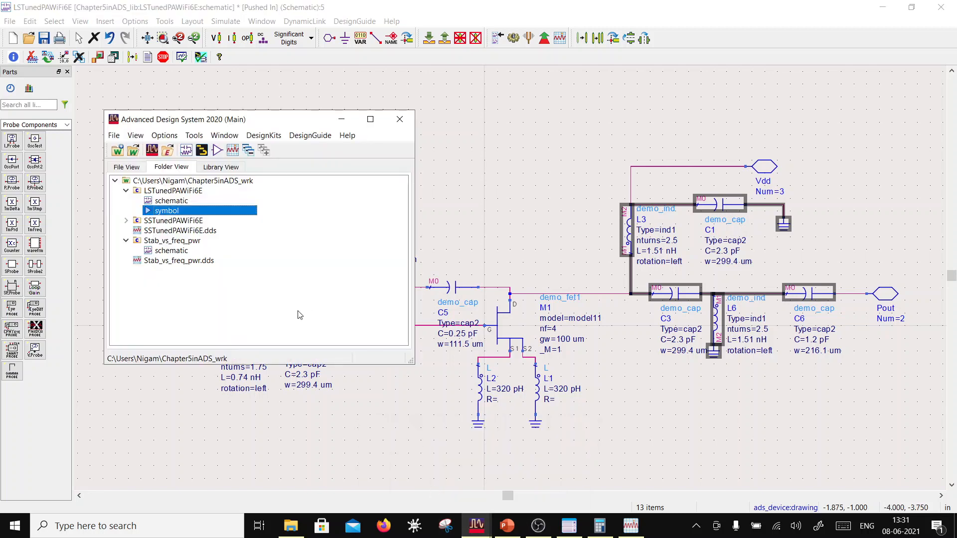
right_click(185, 181)
mouse_move(324, 186)
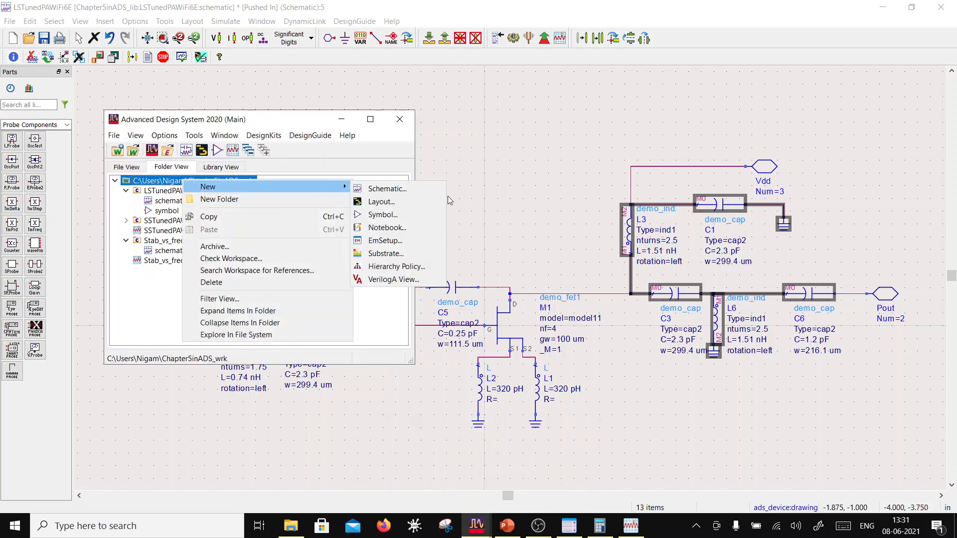
left_click(388, 189)
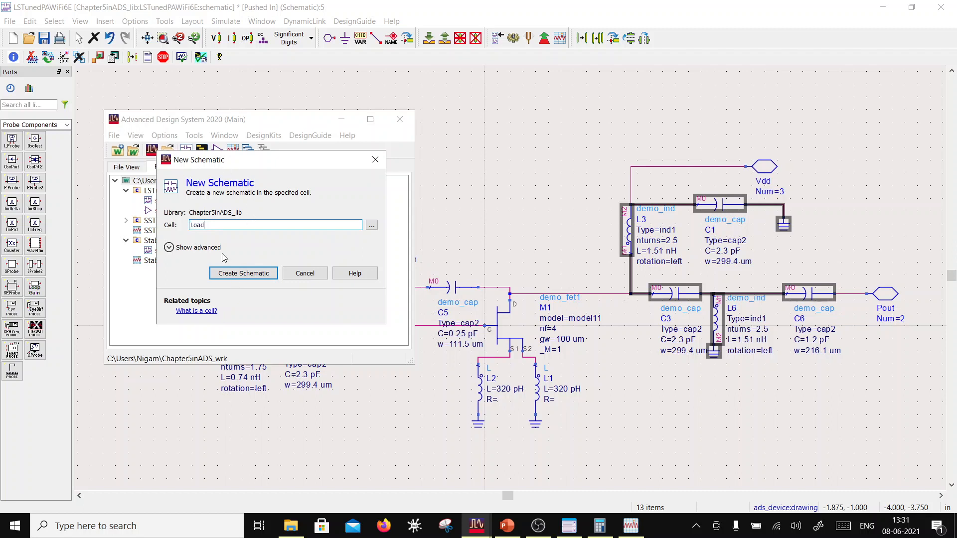
left_click(249, 274)
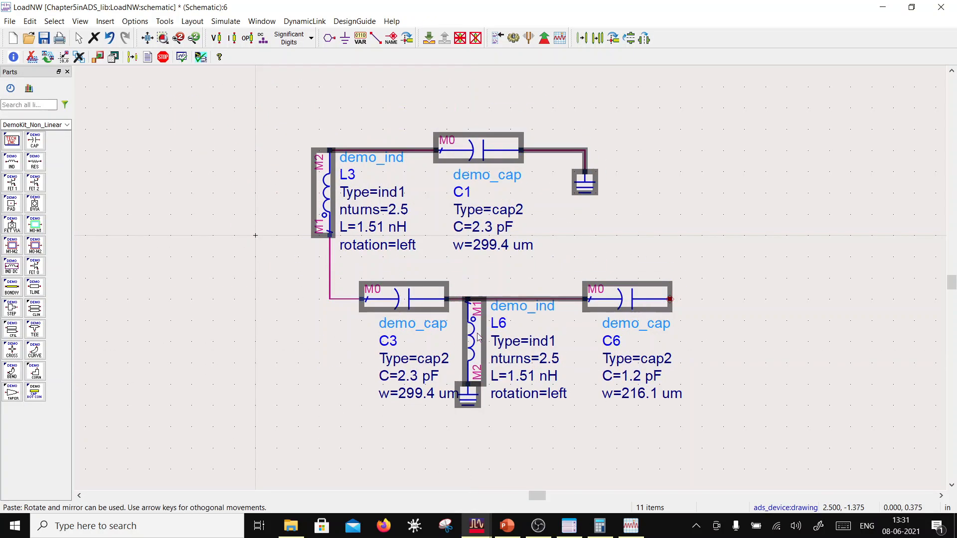
left_click(677, 271)
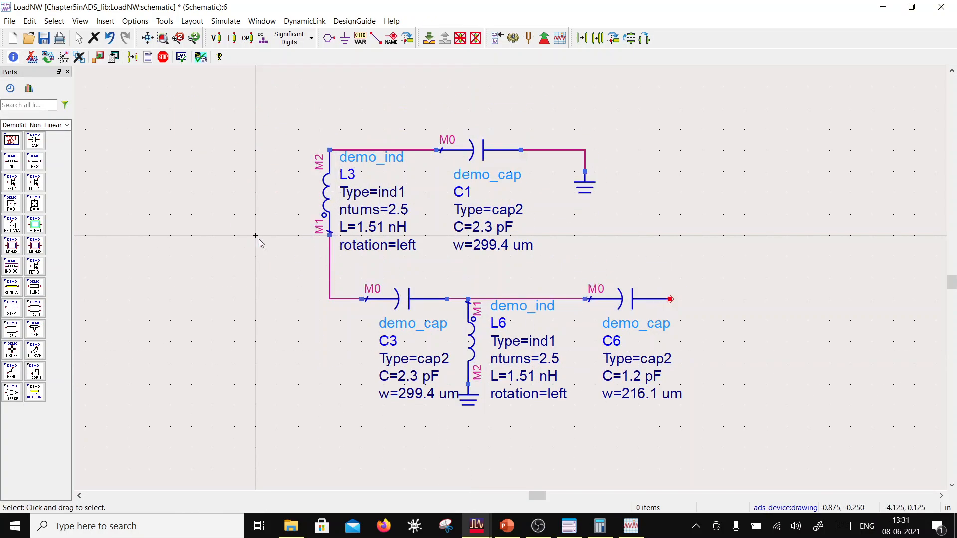
Place S-parameter terminations Term1 beside the L3-C3 junction and Term2 beside C6, and ground Term2
left_click(67, 124)
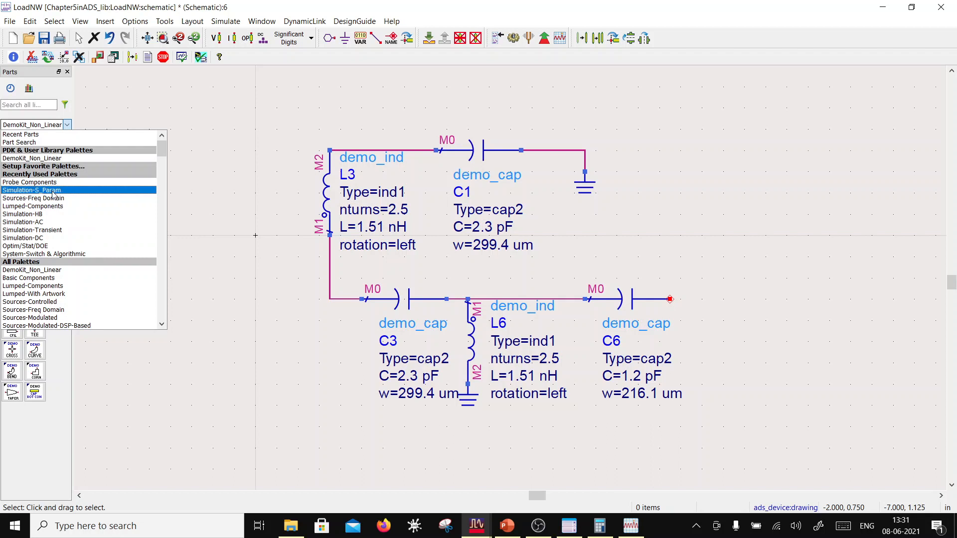
left_click(54, 190)
left_click(12, 202)
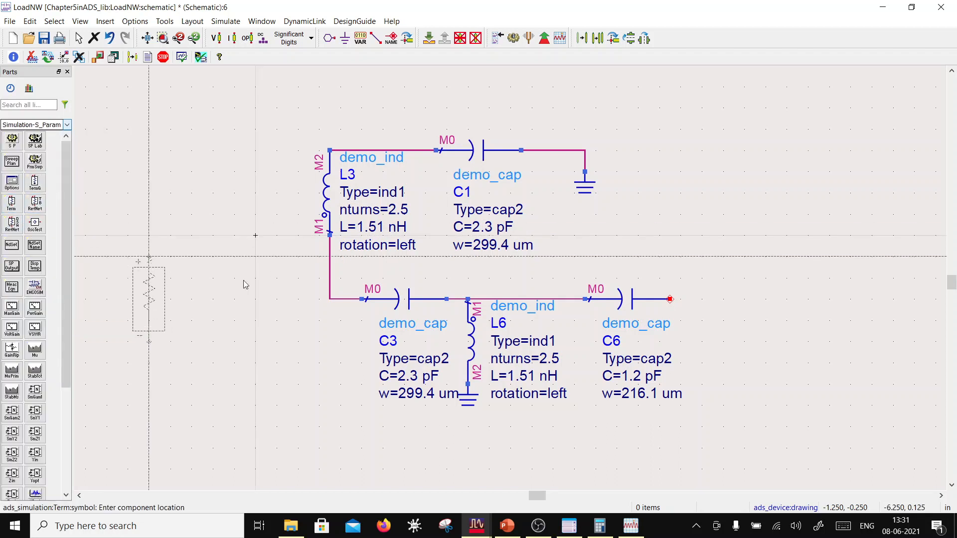
left_click(271, 306)
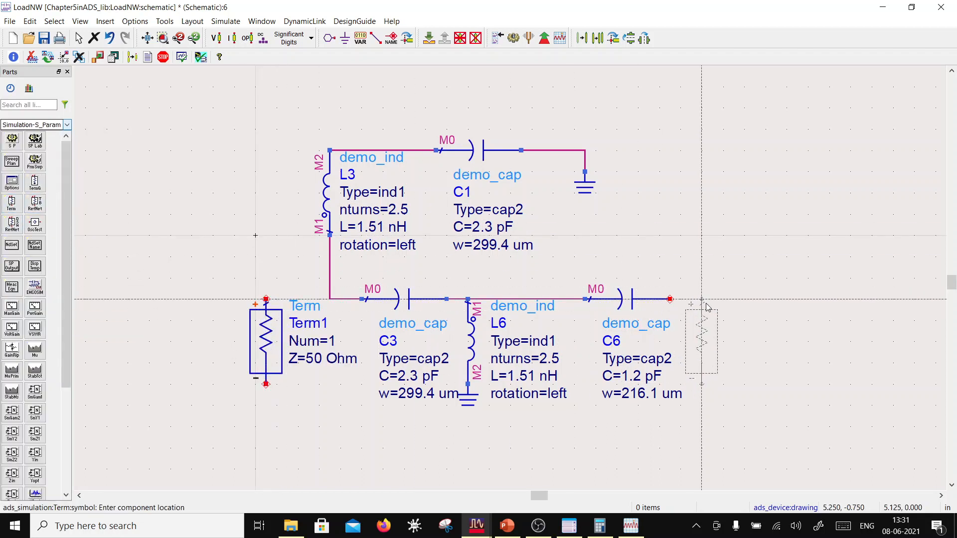
left_click(707, 306)
left_click(345, 38)
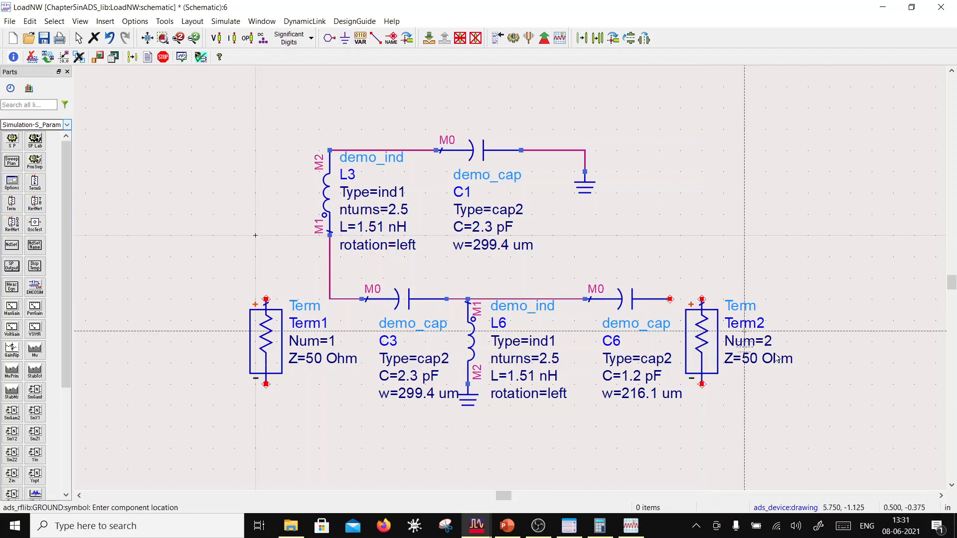
left_click(702, 385)
key("Escape")
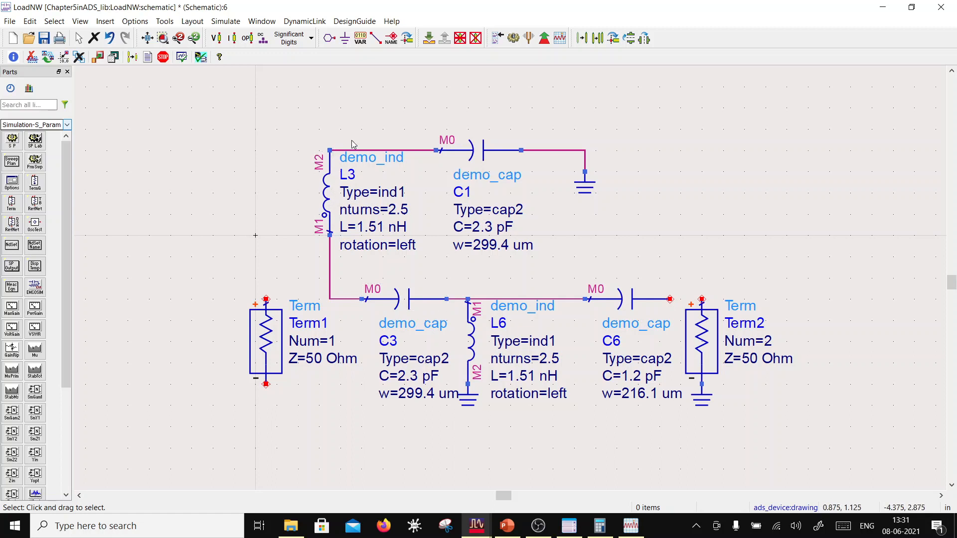
Wire Term2 to C6 and Term1 to the L3-C3 junction, and ground Term1
left_click(376, 39)
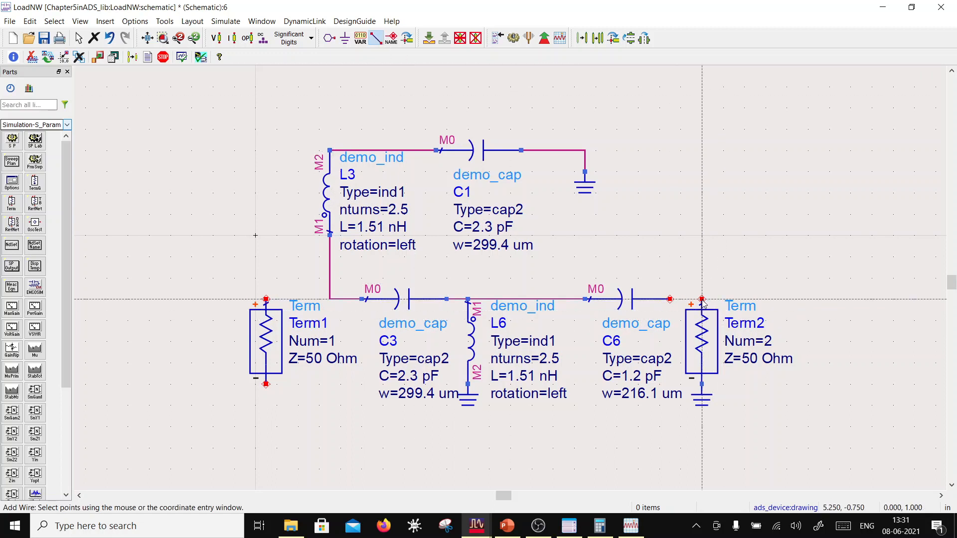
left_click(670, 299)
left_click(702, 299)
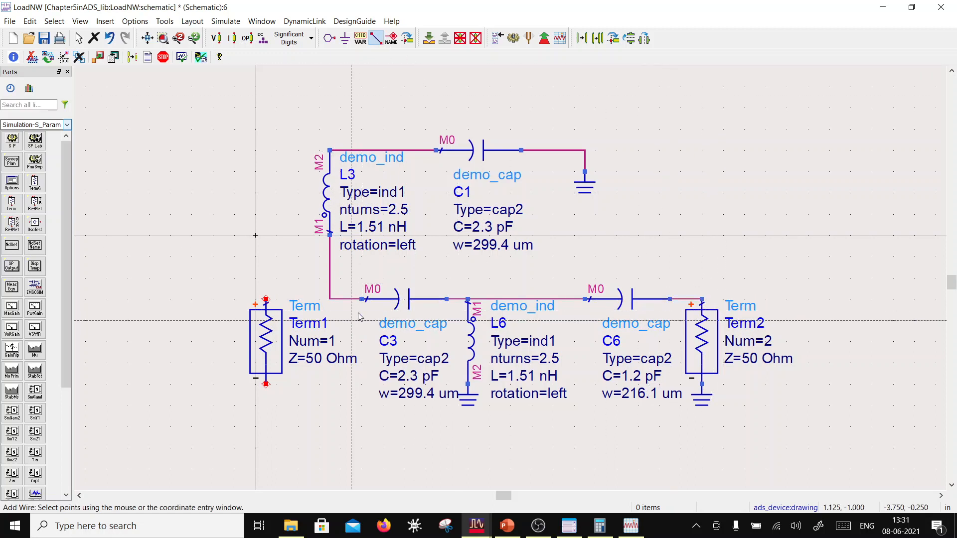
left_click(330, 299)
left_click(265, 299)
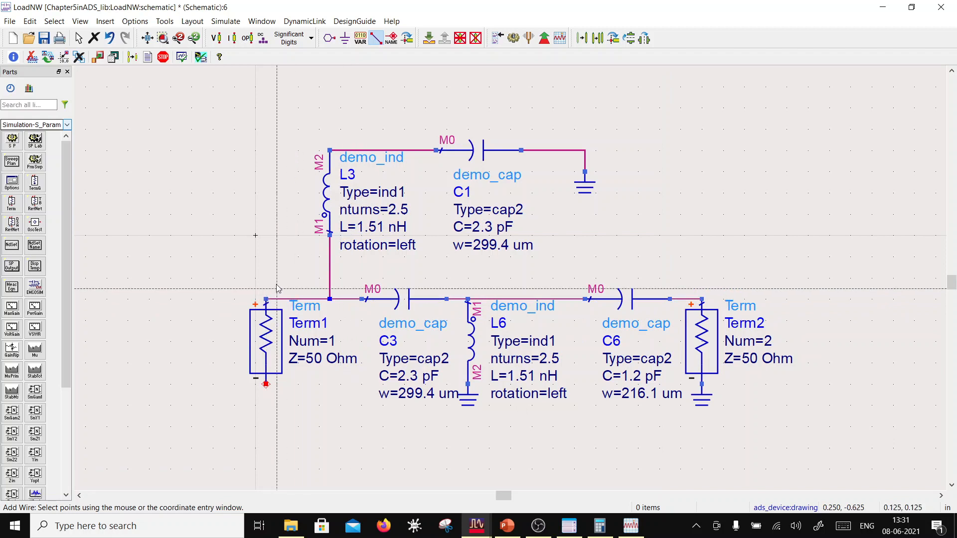
key("Escape")
left_click(345, 39)
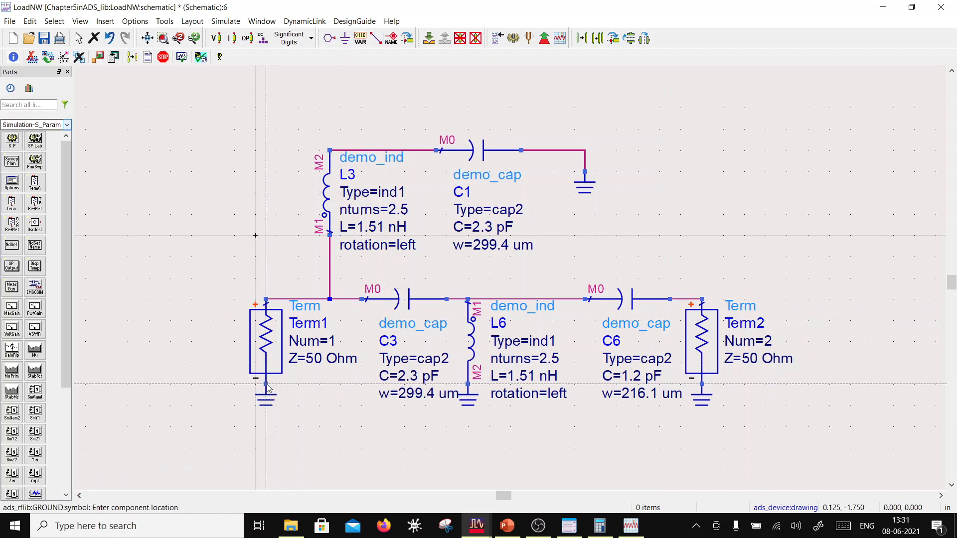
left_click(266, 384)
key("Escape")
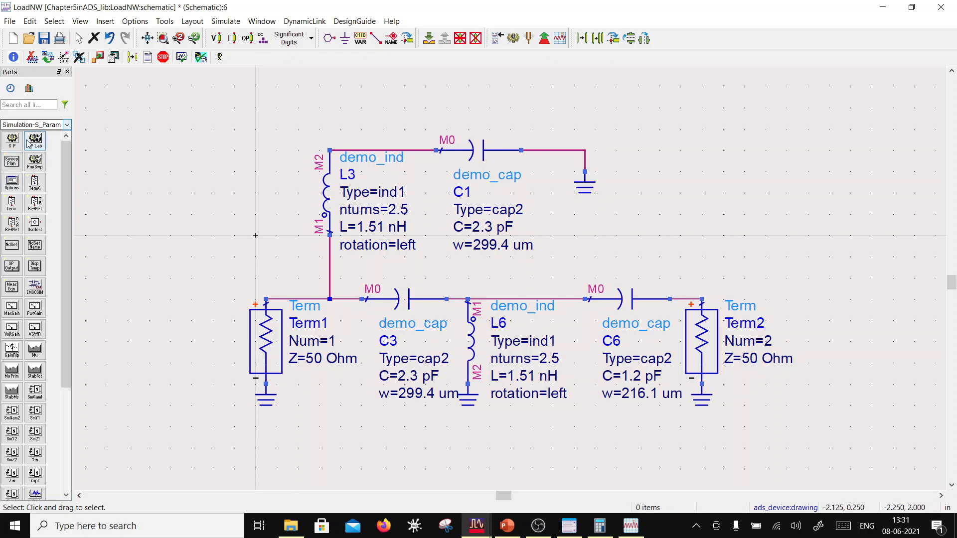
Place the demo kit's DEMO_NETLIST_INCLUDE technology component in the LoadNW schematic
left_click(66, 125)
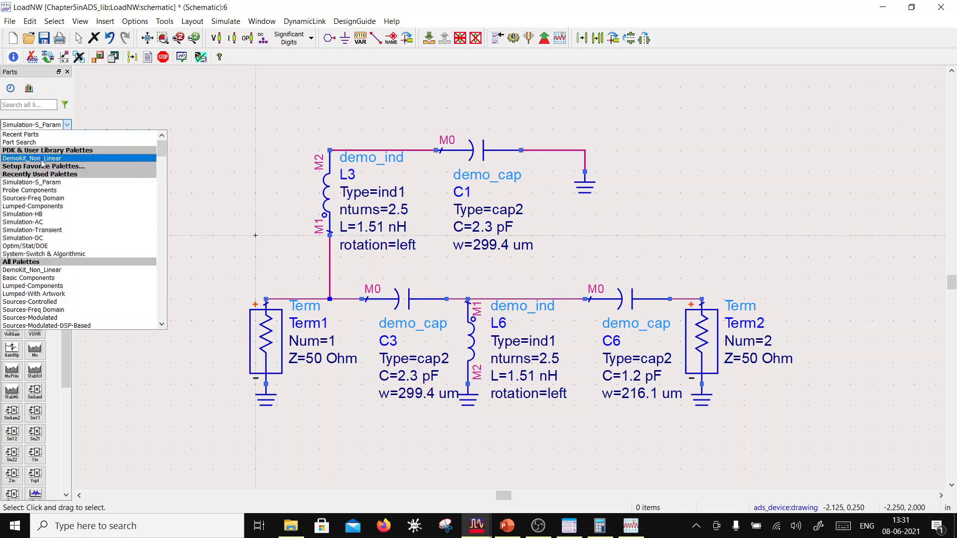
left_click(30, 158)
left_click(11, 141)
left_click(192, 278)
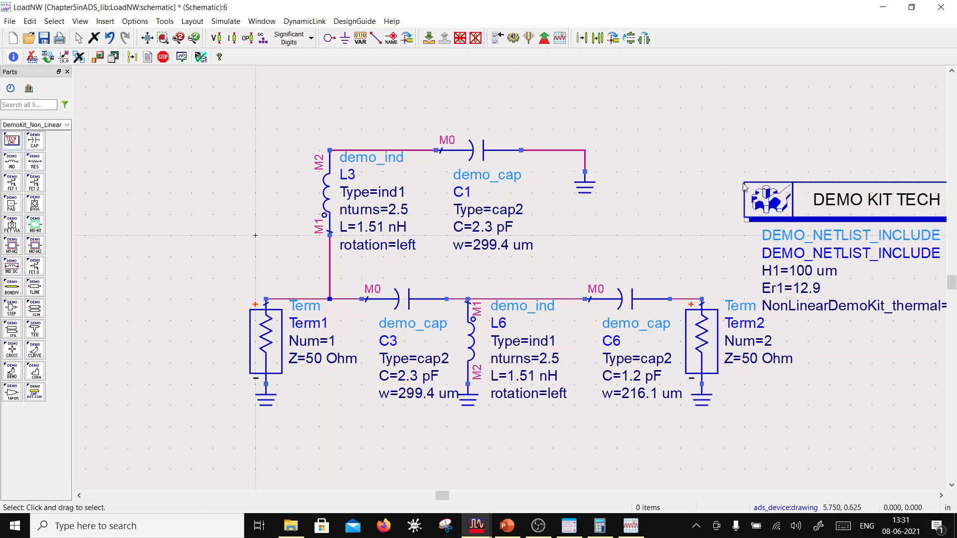
Place an S-parameter simulation controller in the LoadNW schematic and set its sweep to a single point at 6.5 GHz
left_click(67, 125)
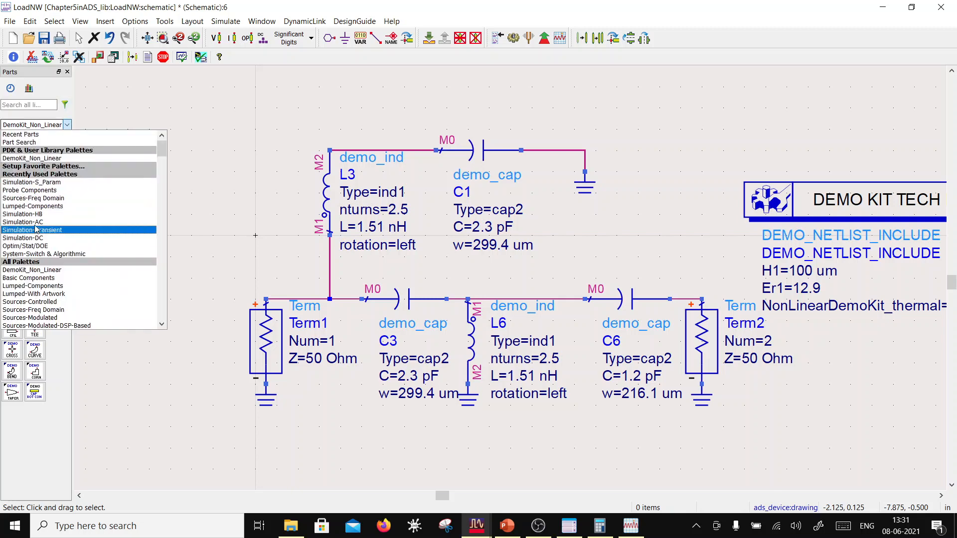
left_click(25, 182)
left_click(12, 141)
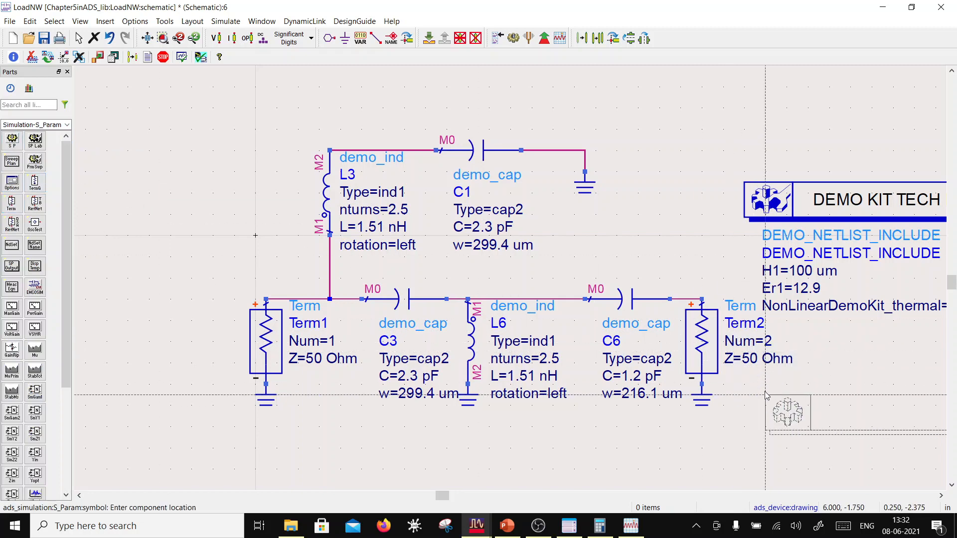
left_click(822, 409)
double_click(821, 409)
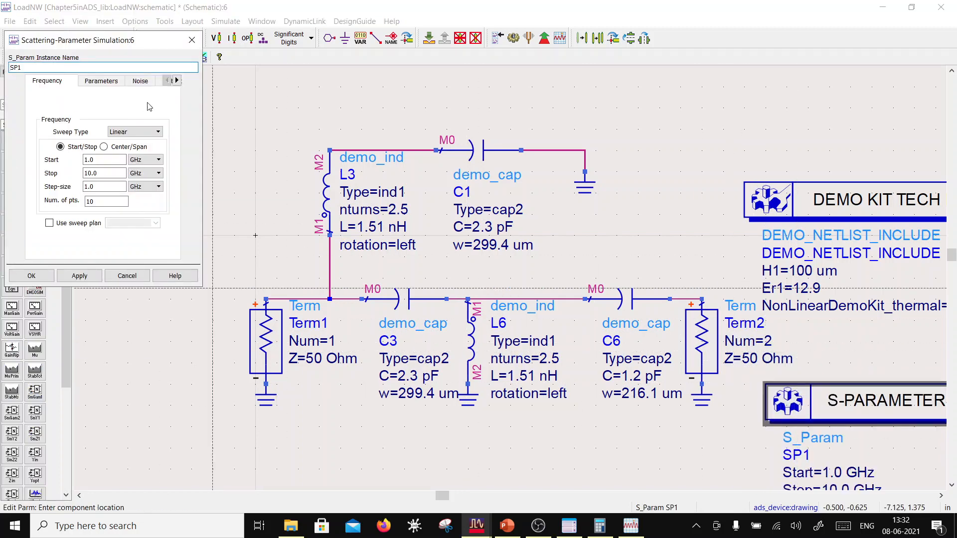
left_click(135, 132)
left_click(127, 142)
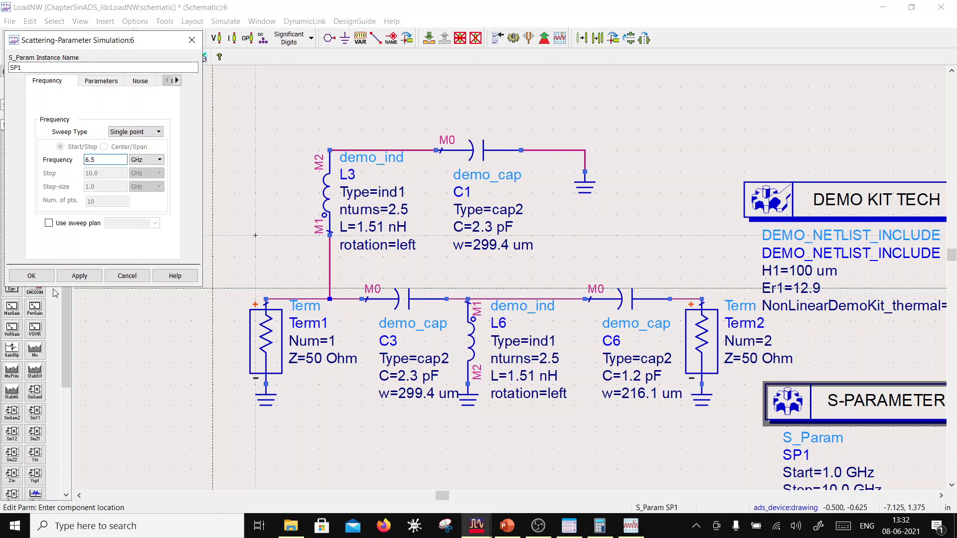
left_click(43, 277)
key("f")
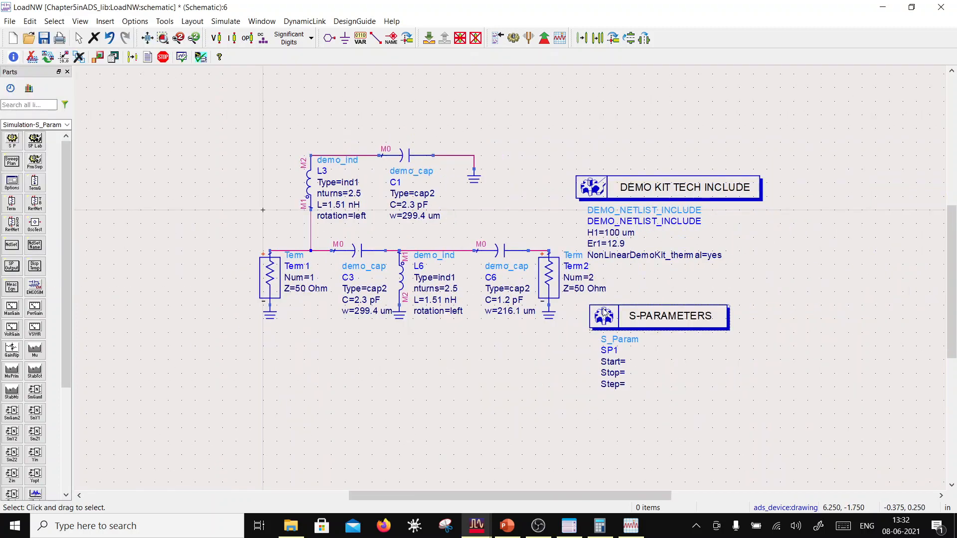
Show the Freq parameter on the schematic for controller SP1 and hide Start, Stop and Step
double_click(605, 312)
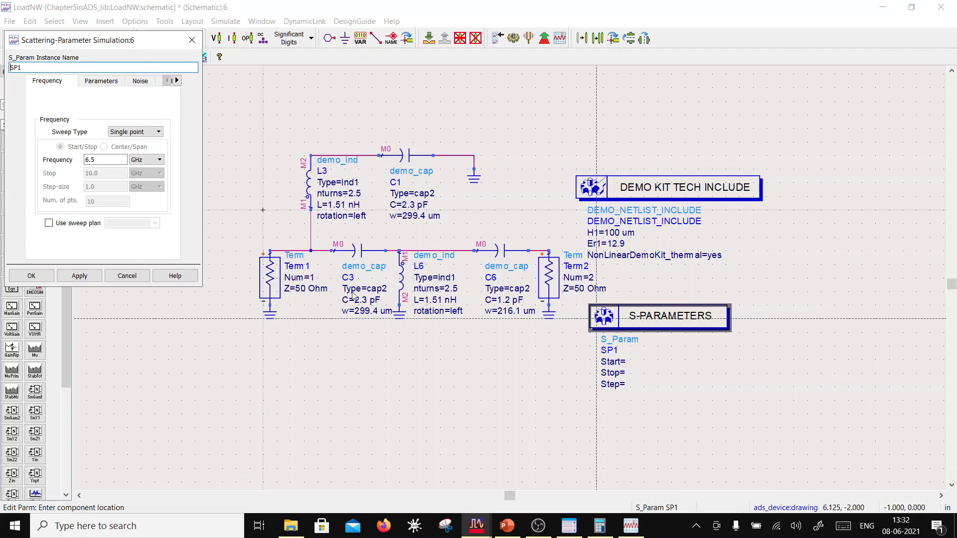
left_click(177, 81)
left_click(177, 80)
left_click(145, 81)
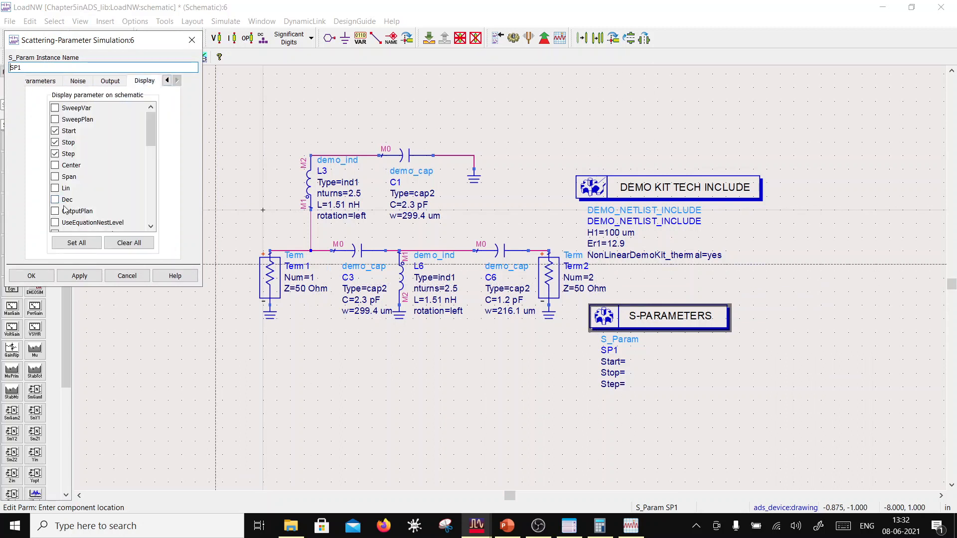
left_click(55, 131)
left_click(55, 154)
scroll(72, 200, "down", 3)
scroll(56, 181, "down", 3)
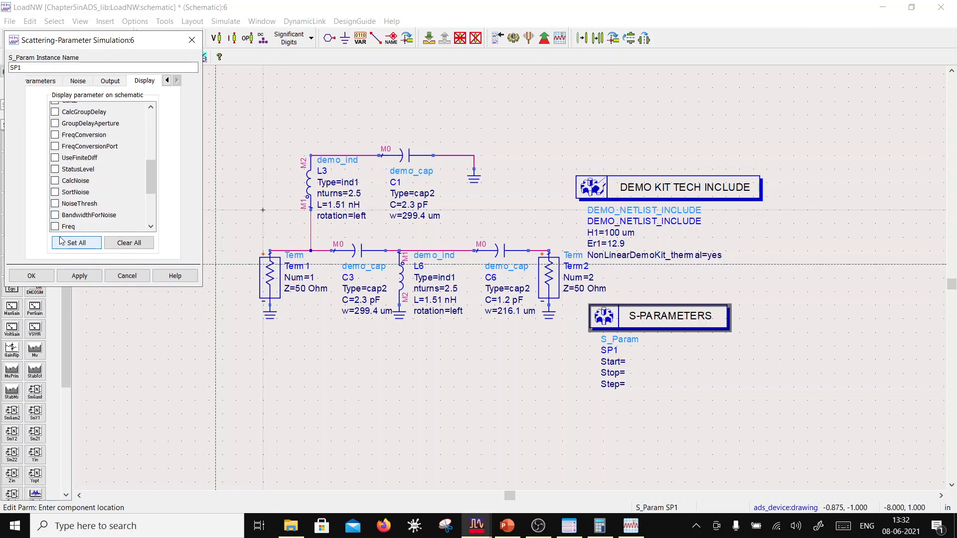
left_click(58, 227)
left_click(31, 276)
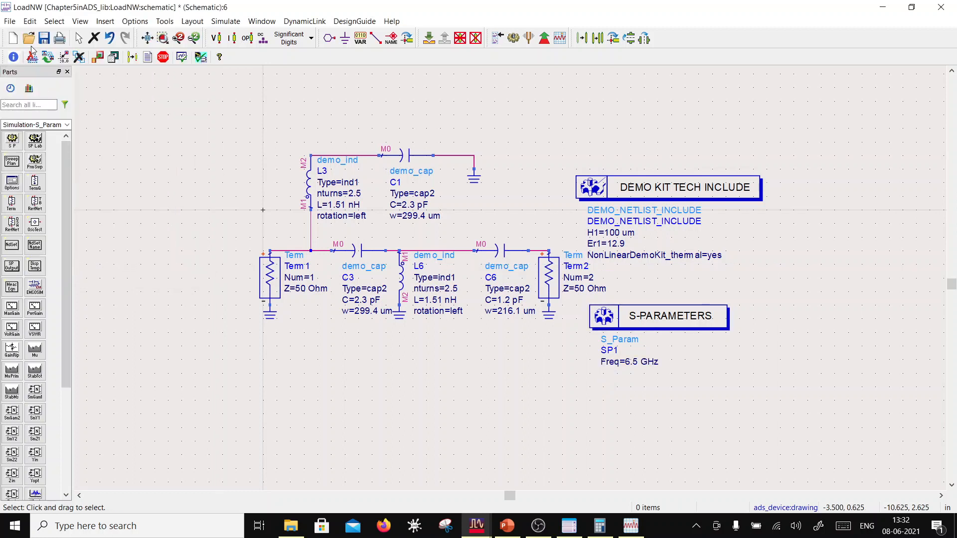
Save and simulate LoadNW, and plot S(1,1) on a Smith chart in its data display
left_click(45, 39)
left_click(513, 38)
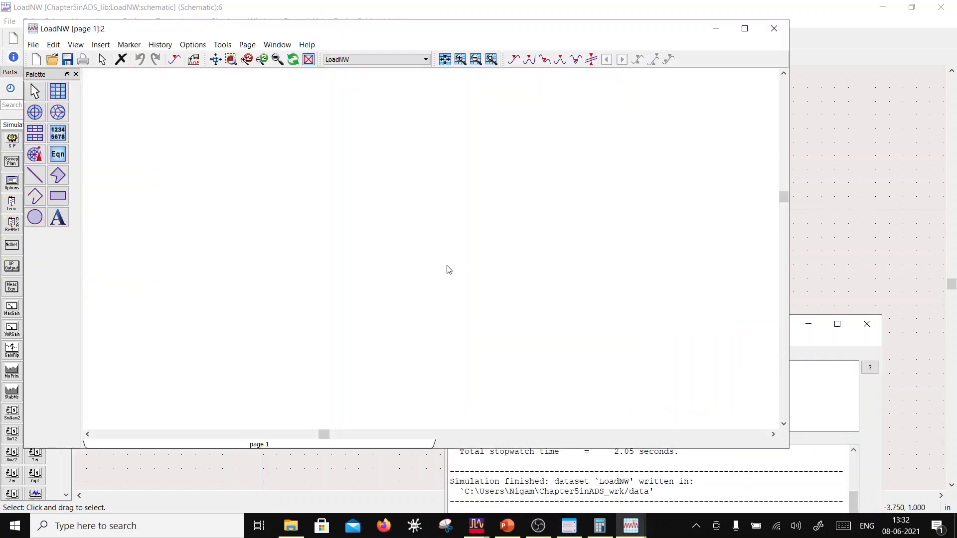
left_click(58, 112)
left_click(238, 178)
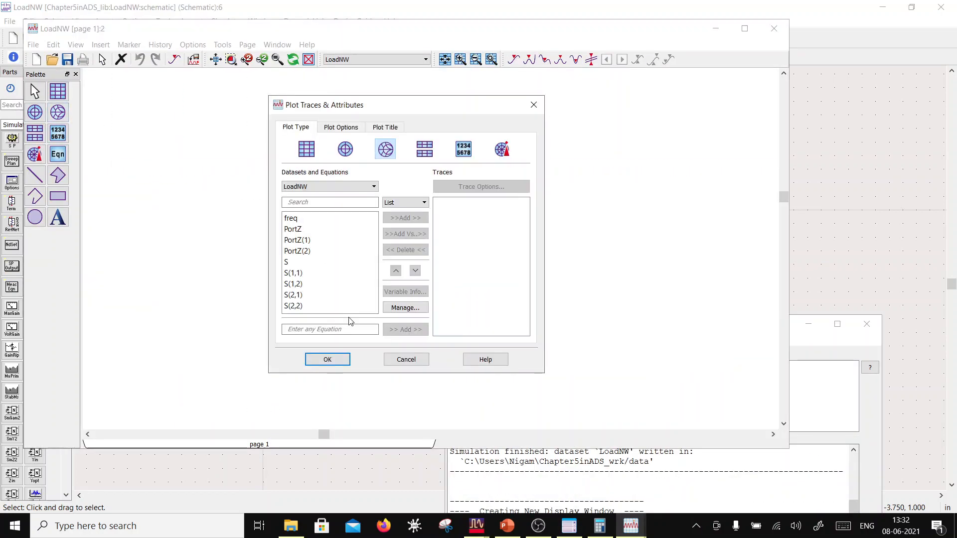
left_click(299, 272)
left_click(401, 222)
left_click(332, 359)
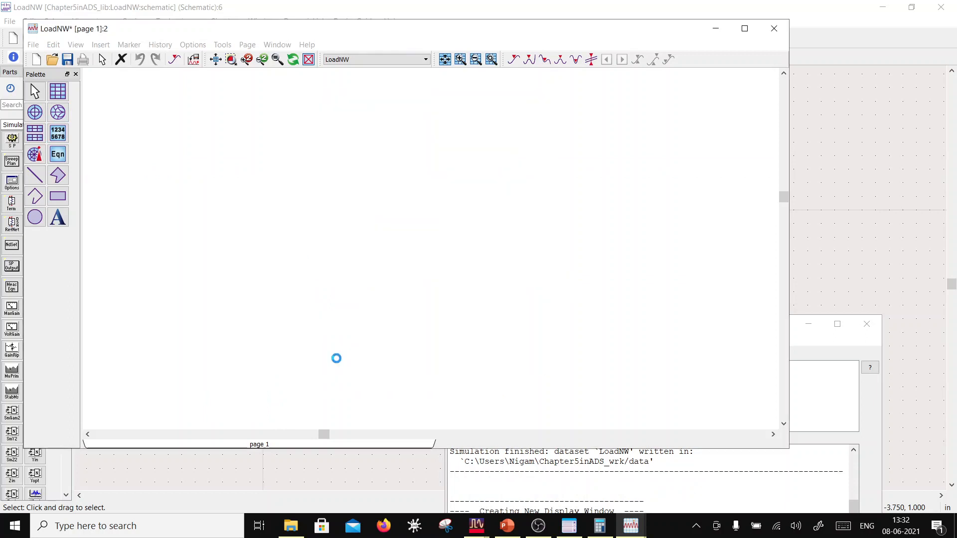
mouse_move(388, 257)
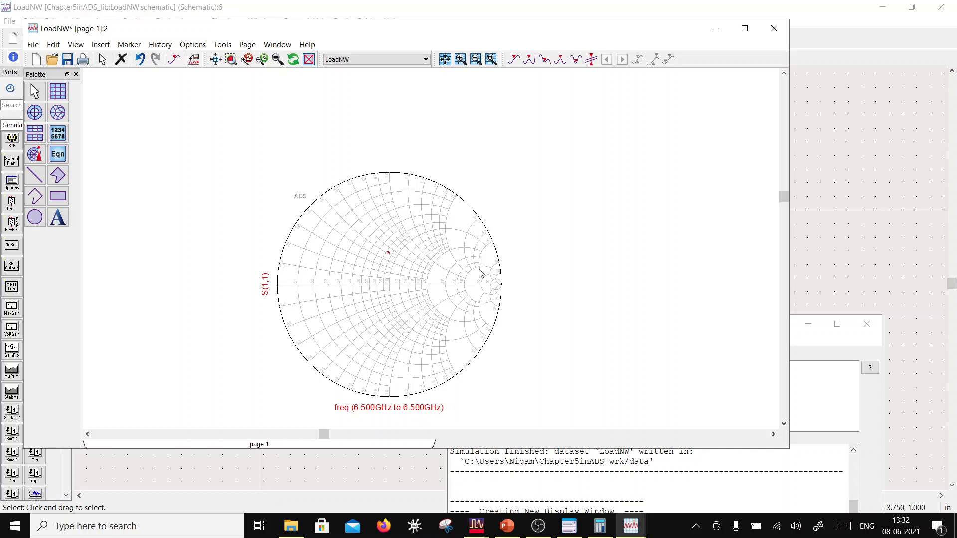
Save the LoadNW data display, and close it along with the LoadNW schematic
left_click(67, 59)
left_click(190, 6)
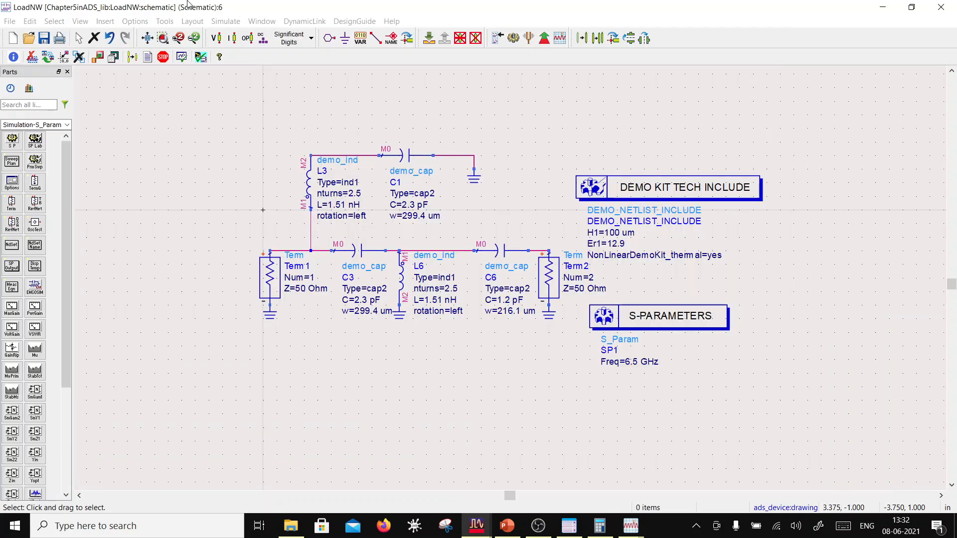
left_click(941, 7)
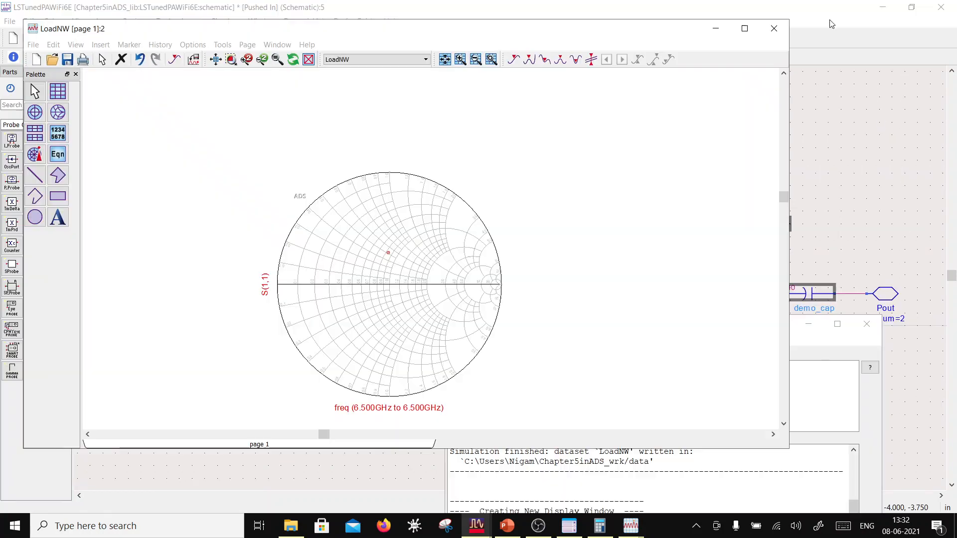
left_click(771, 30)
left_click(560, 213)
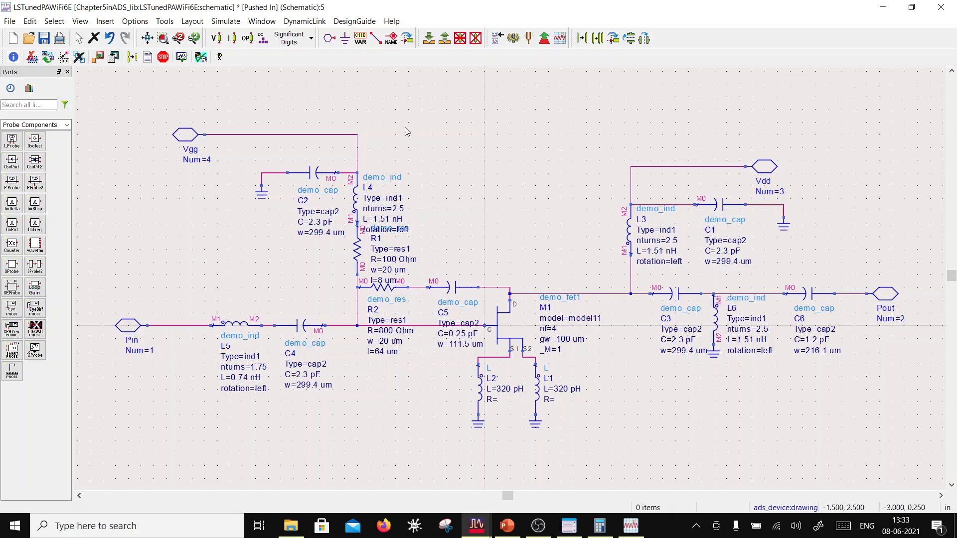
Go back up to the Stab_vs_freq_pwr schematic and check the S_22 Smith chart in its data display
left_click(445, 38)
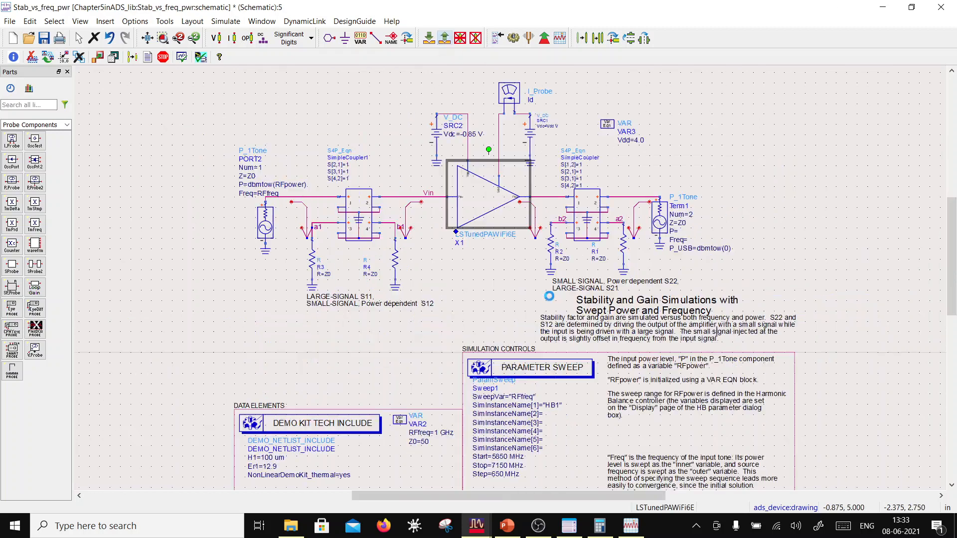
left_click(631, 527)
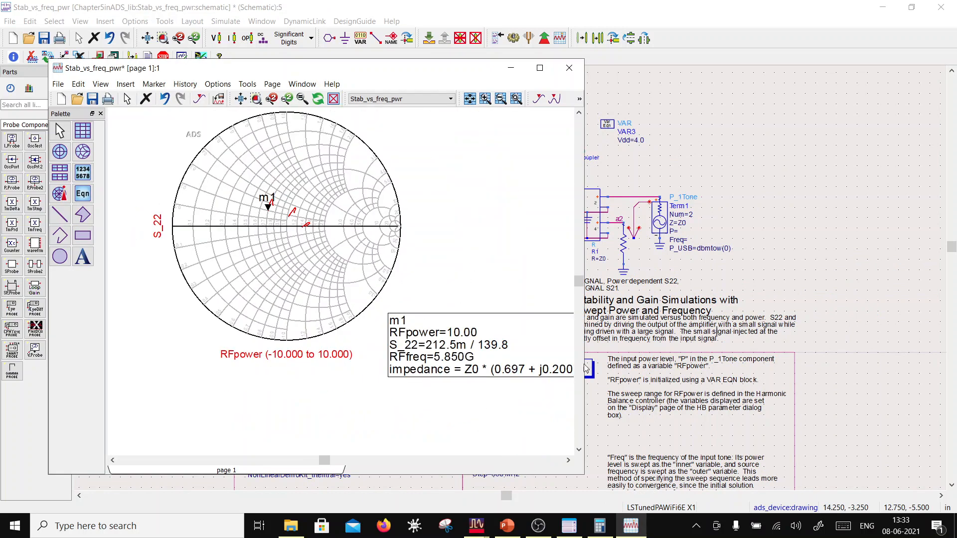
left_click(833, 349)
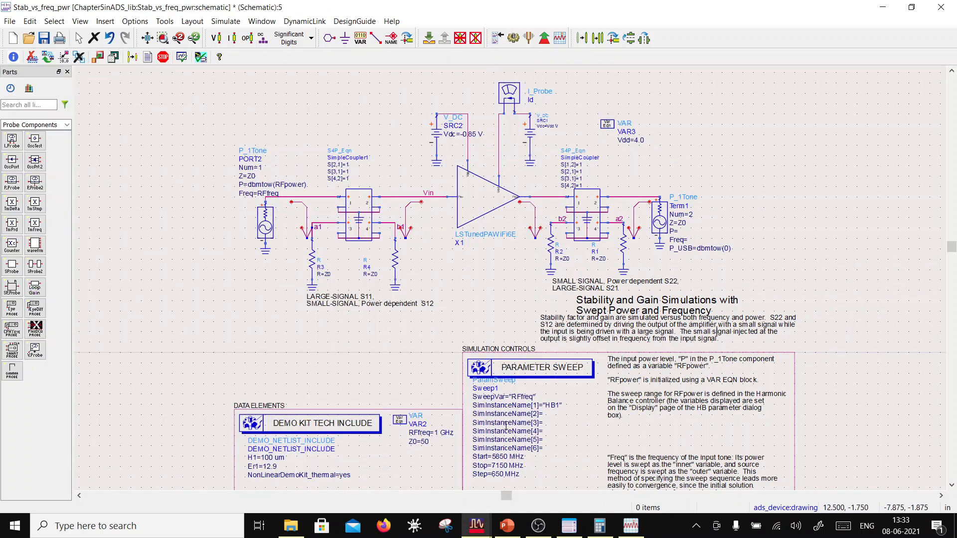
Set the RFpower sweep step size of harmonic balance controller HB1 to 2.5 and save the schematic
scroll(509, 349, "down", 2)
scroll(509, 324, "up", 1)
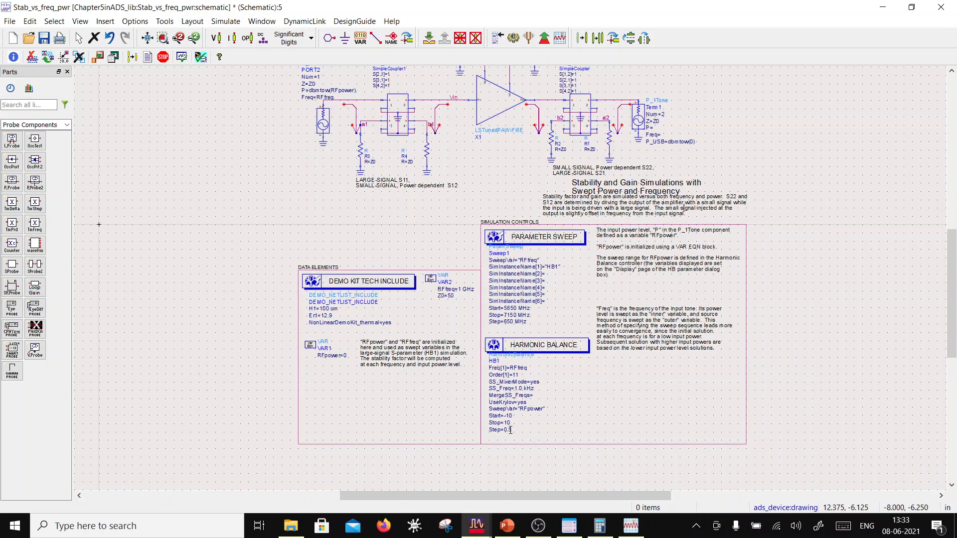
scroll(520, 332, "up", 1)
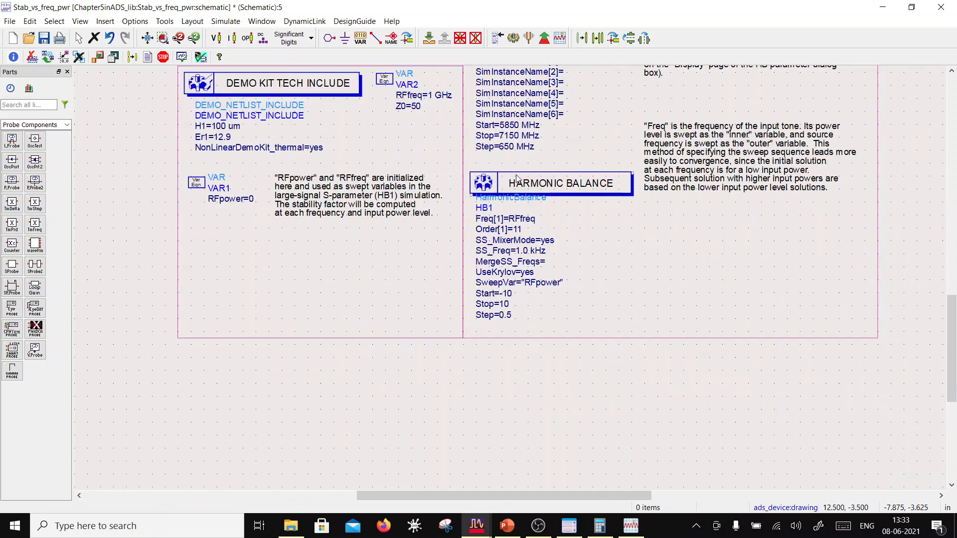
double_click(551, 184)
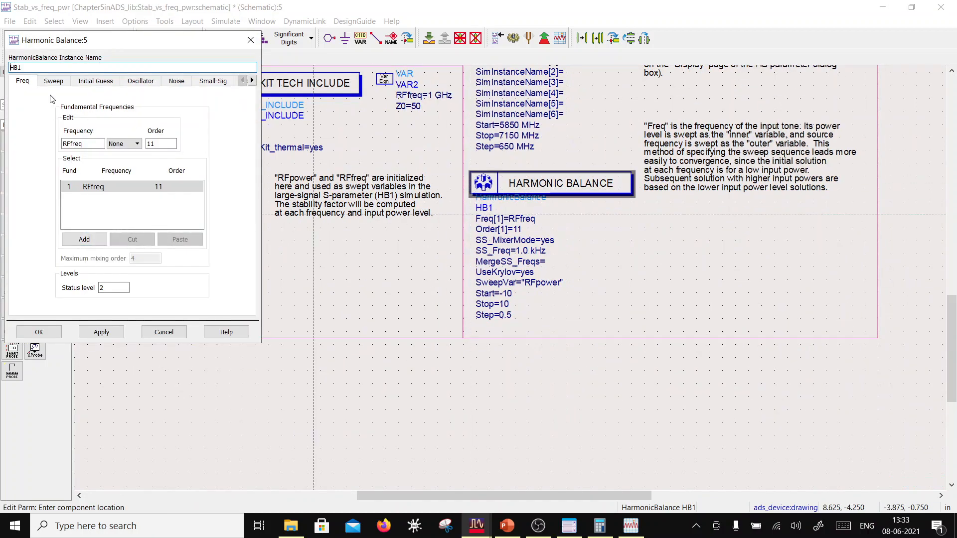
left_click(52, 81)
left_click_drag(125, 221, 103, 221)
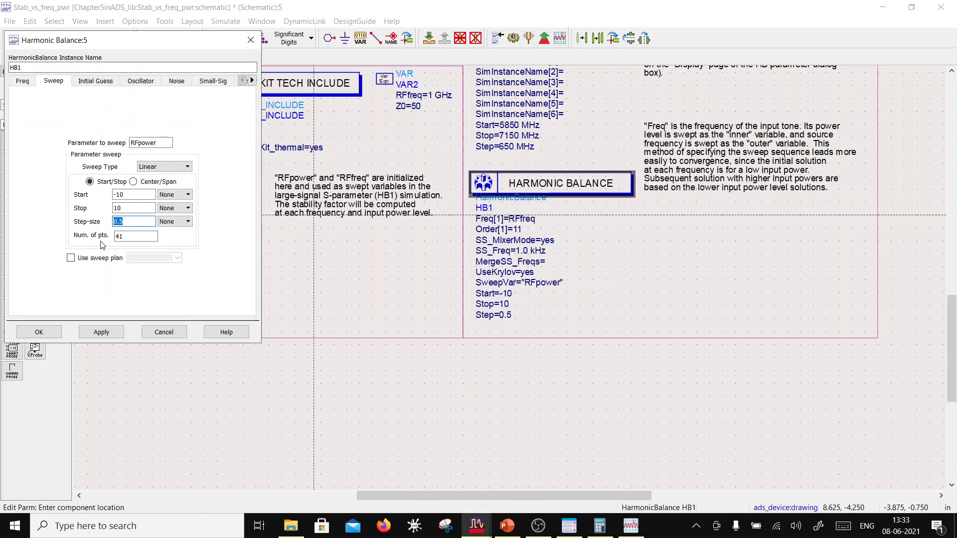
type("2.5")
left_click(39, 332)
left_click(50, 38)
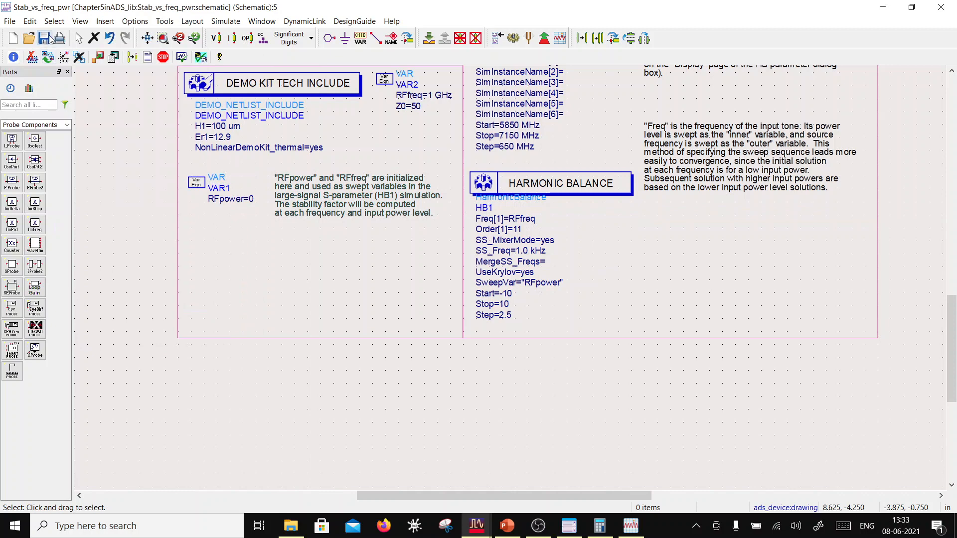
Start a tuning session for Stab_vs_freq_pwr and descend into the LSTunedPAWiFi6E amplifier X1
scroll(485, 131, "up", 1)
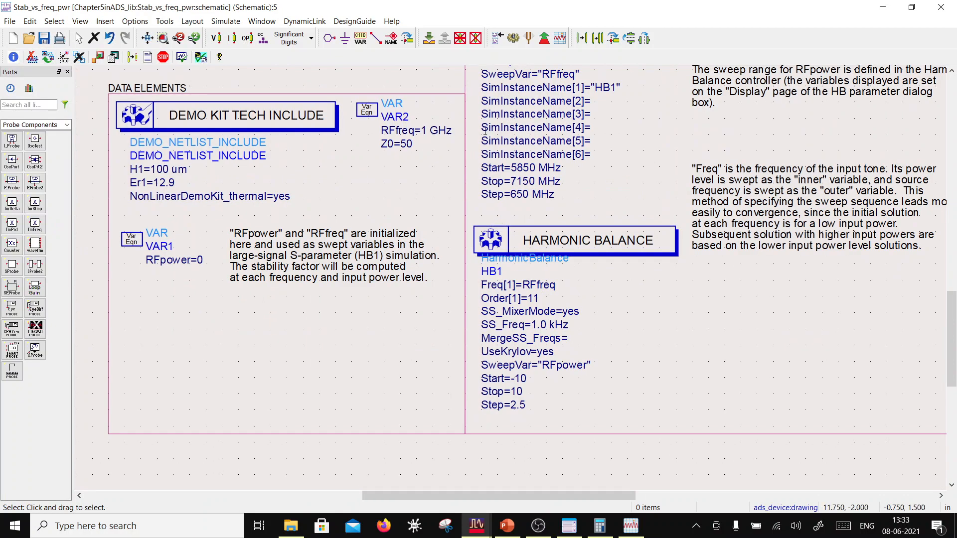
scroll(485, 131, "down", 1)
left_click(529, 38)
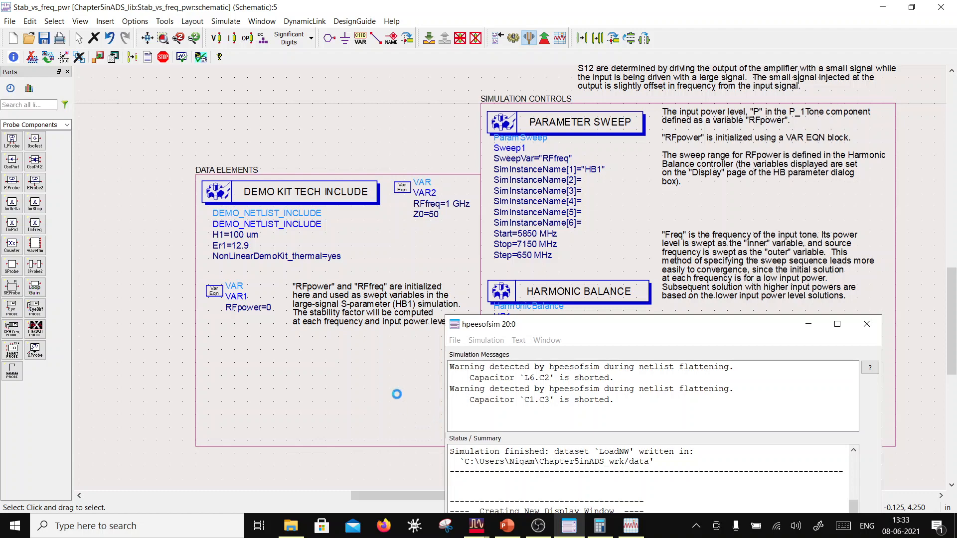
left_click(460, 7)
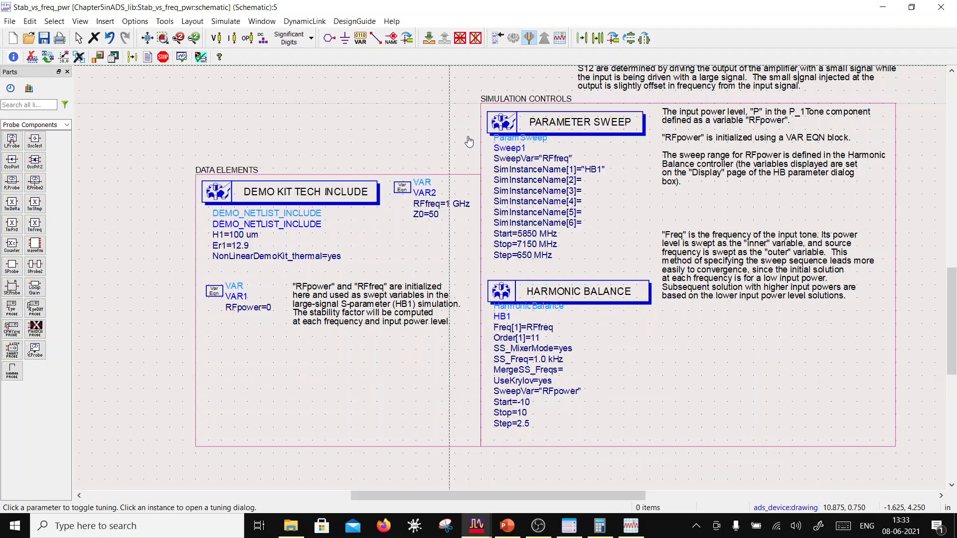
scroll(469, 142, "down", 2)
scroll(473, 311, "up", 2)
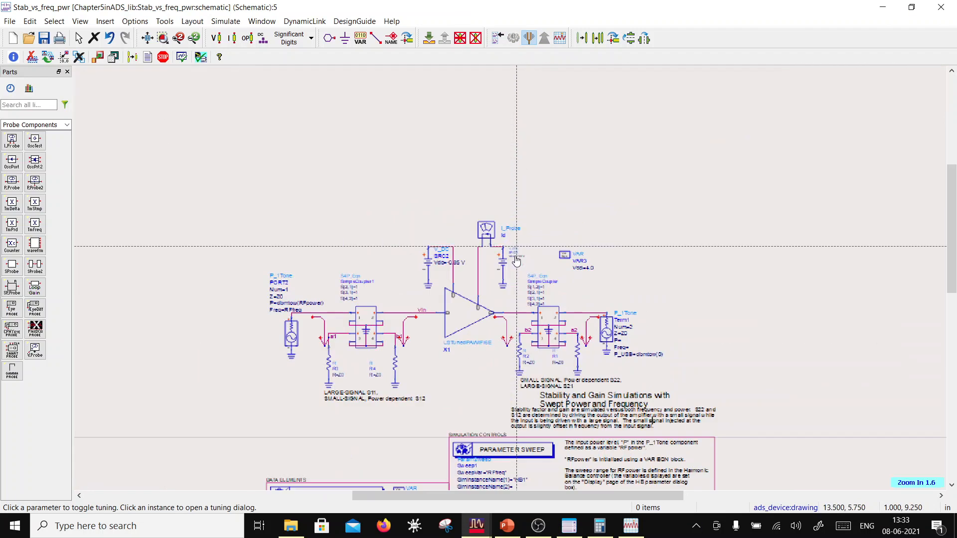
left_click(473, 311)
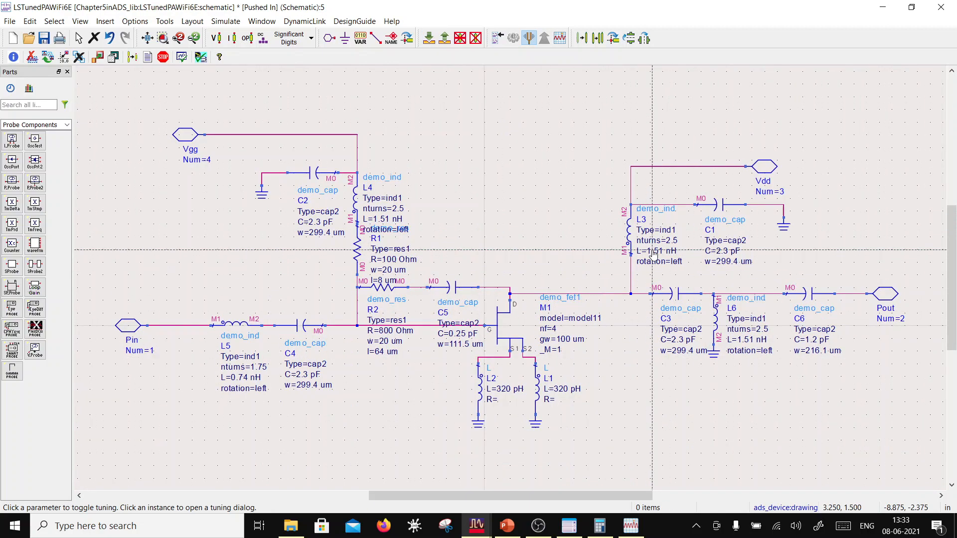
Make the turns of inductors L3 and L6 and the capacitance of C6 and C3 tunable
left_click(653, 241)
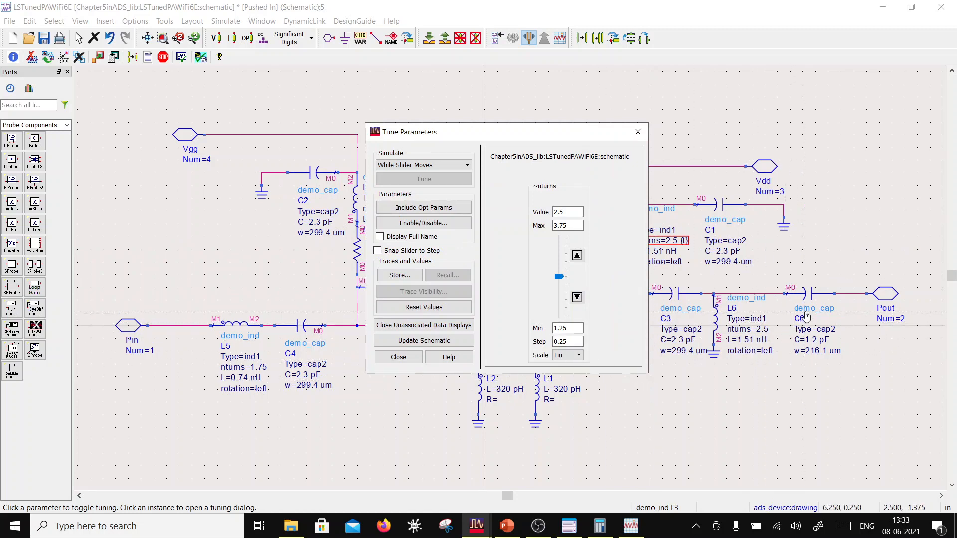
left_click(815, 342)
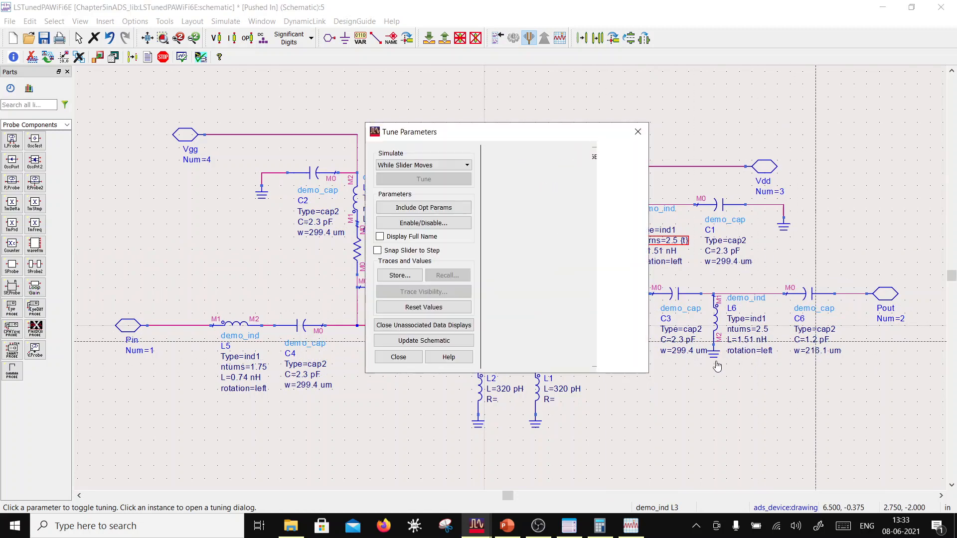
left_click(750, 330)
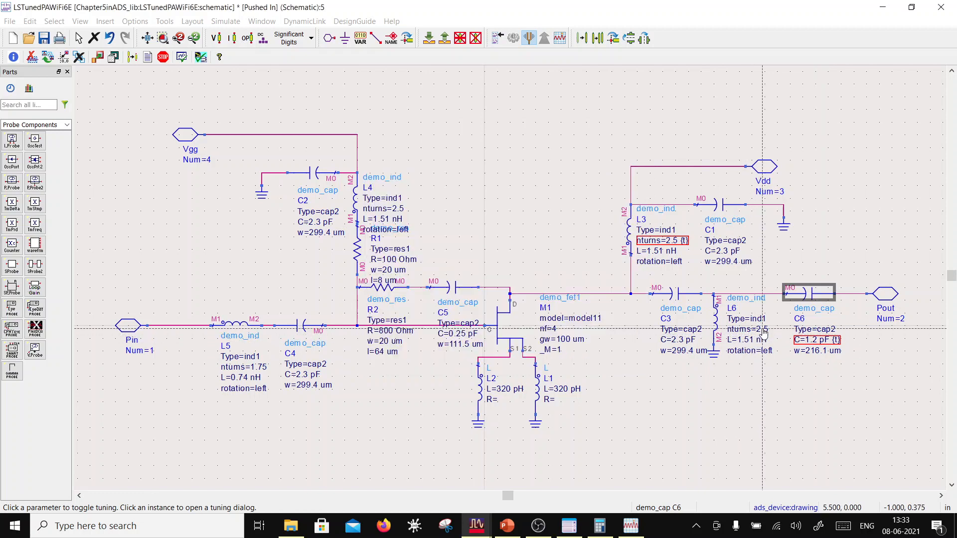
left_click(691, 339)
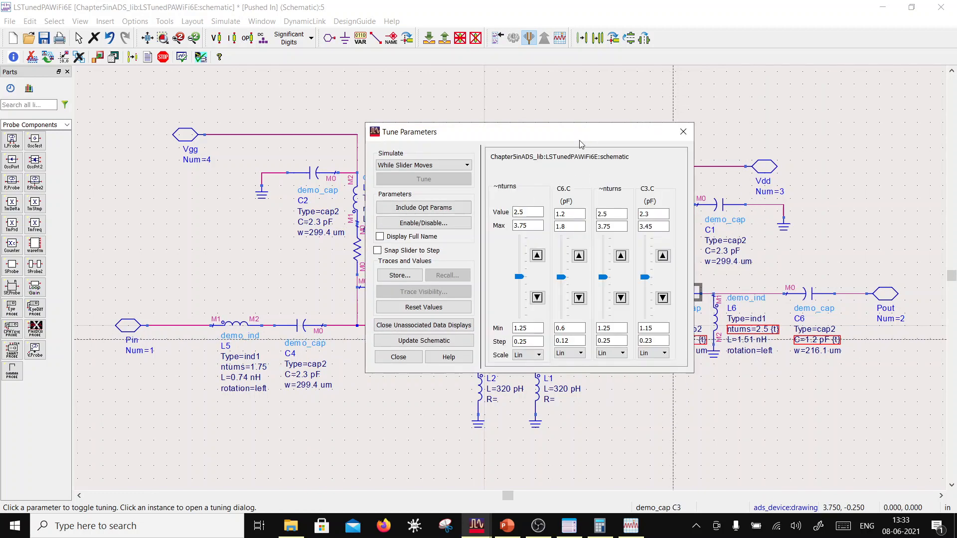
Add the inductances of L1 and L2, R2's resistance, the capacitances of C5 and C4, and L5's turns to the tuning
left_click_drag(579, 144, 300, 44)
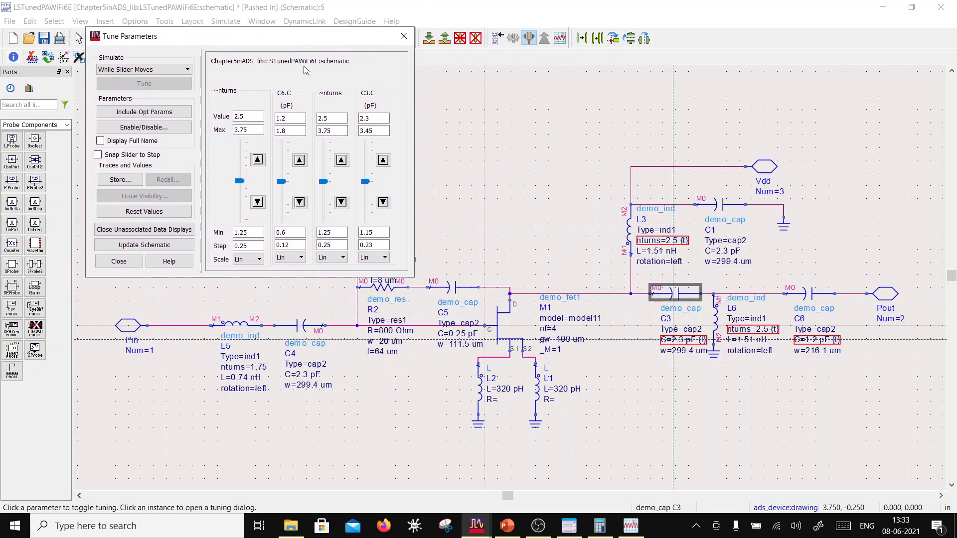
left_click(554, 390)
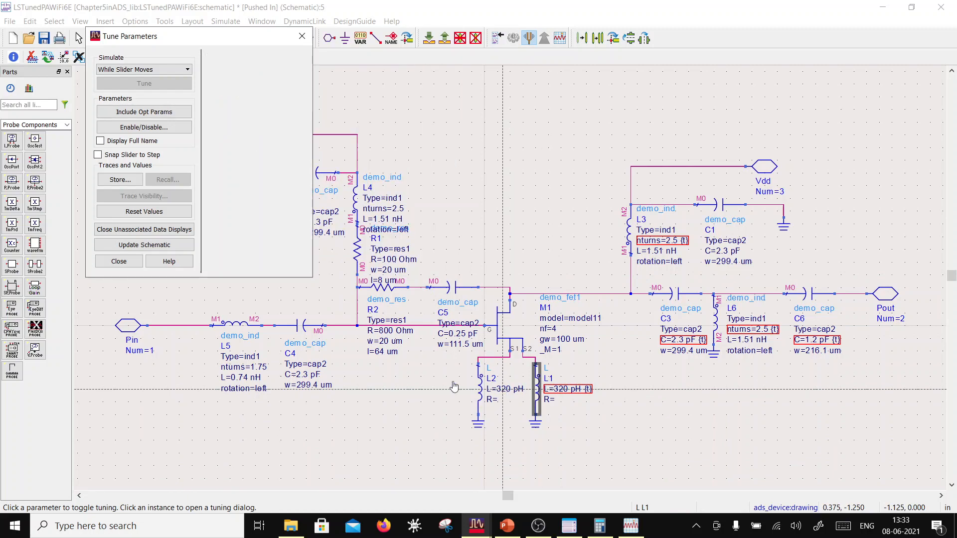
left_click(503, 389)
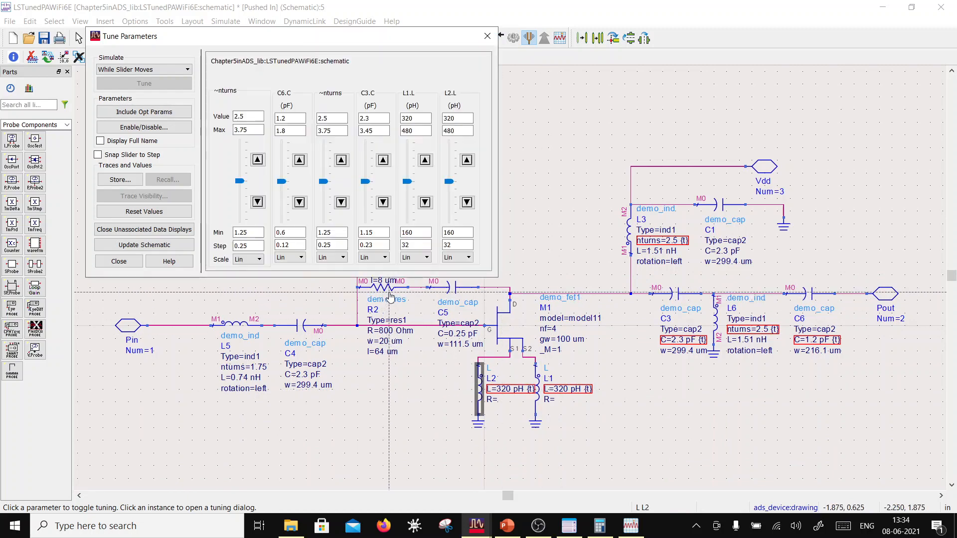
left_click(389, 333)
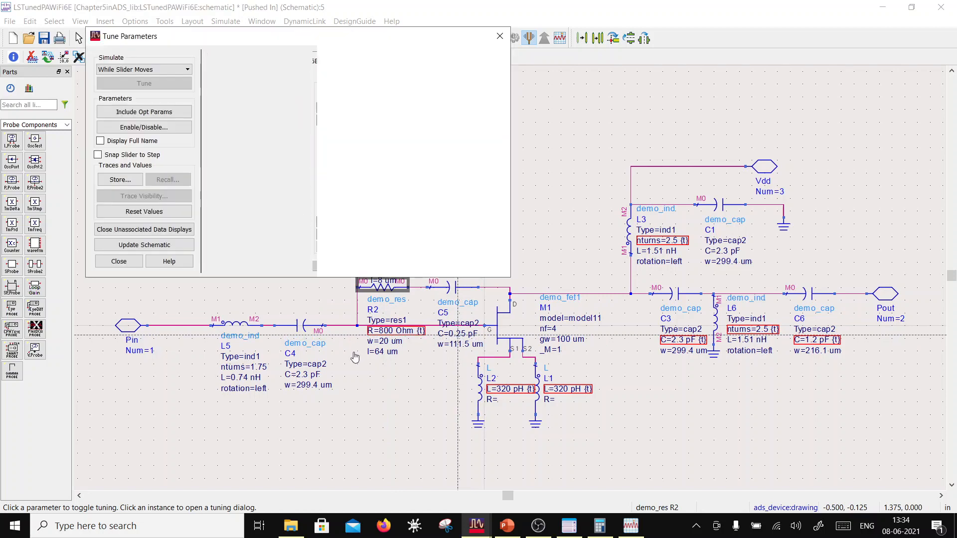
left_click(302, 378)
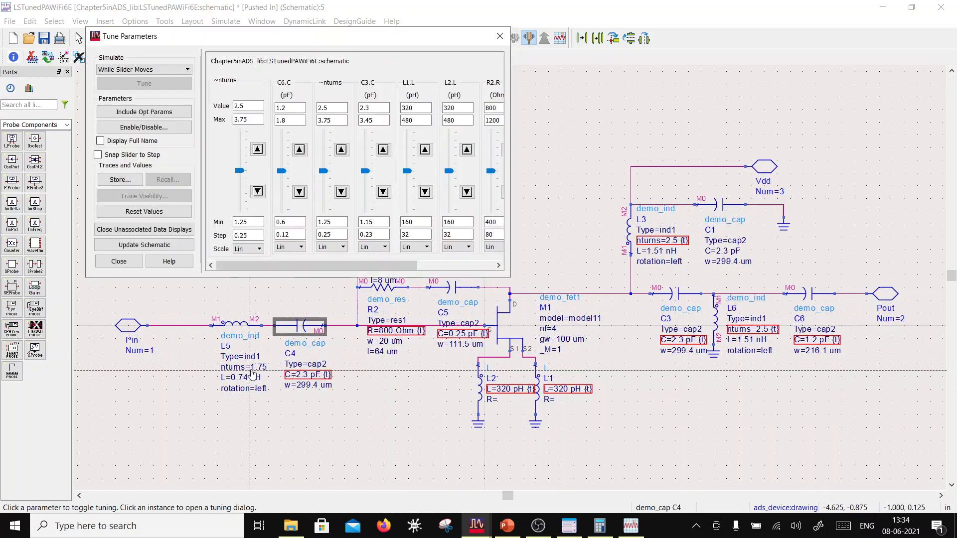
left_click(252, 371)
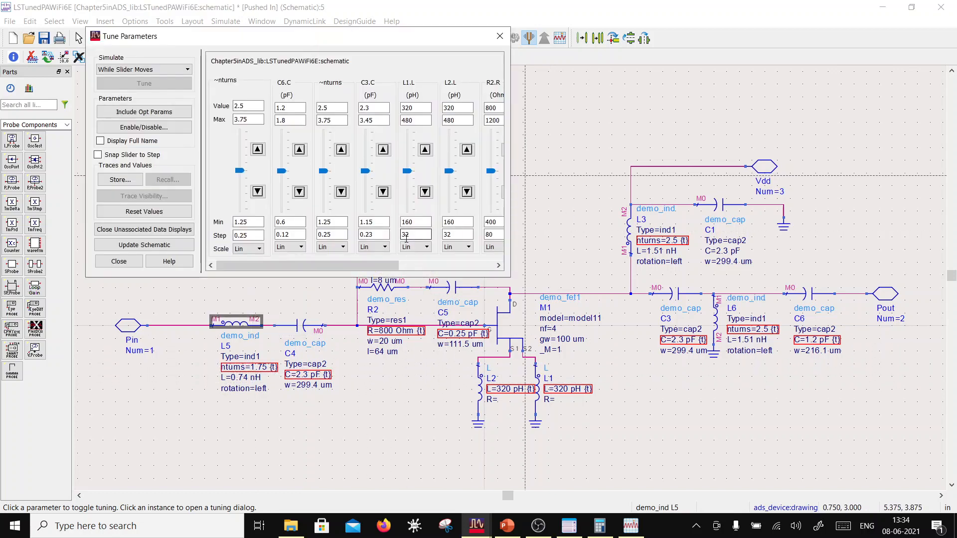
Return to the Stab_vs_freq_pwr schematic and arrange its S_22 data display beside the widened Tune Parameters dialog
left_click_drag(513, 218, 631, 219)
left_click(669, 24)
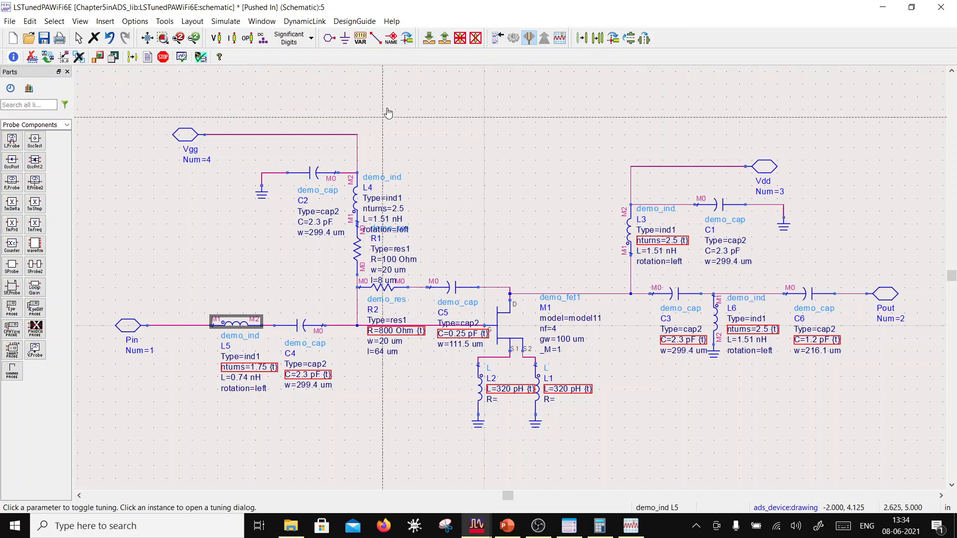
left_click(444, 38)
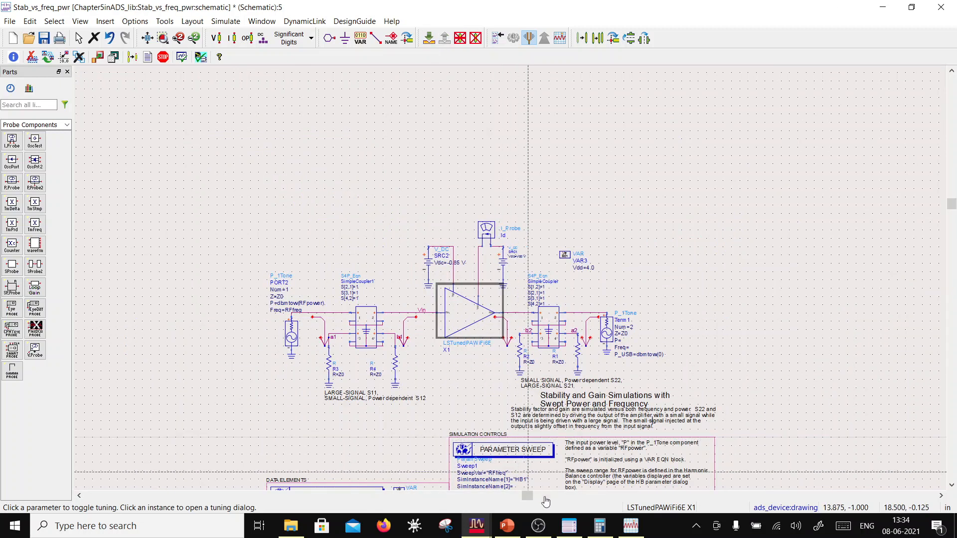
left_click(635, 531)
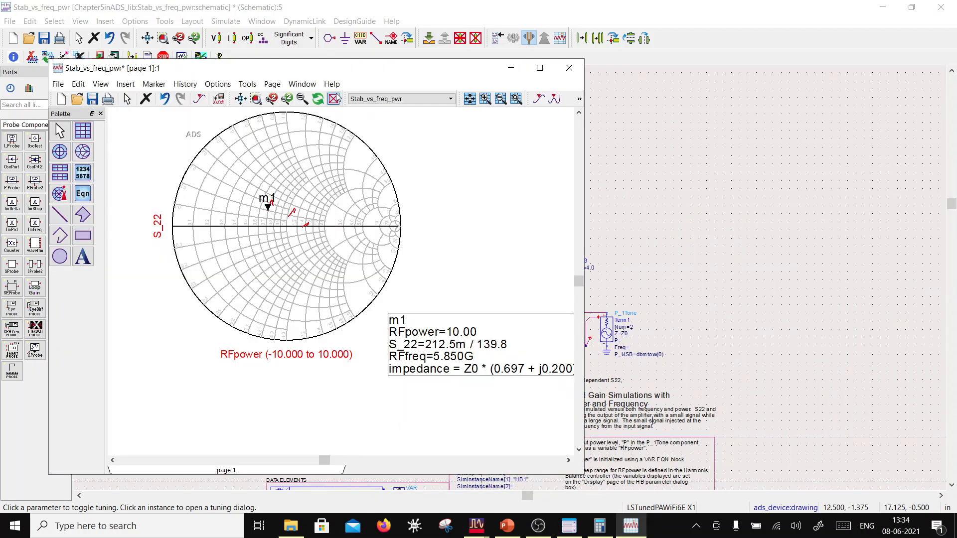
left_click_drag(342, 70, 852, 119)
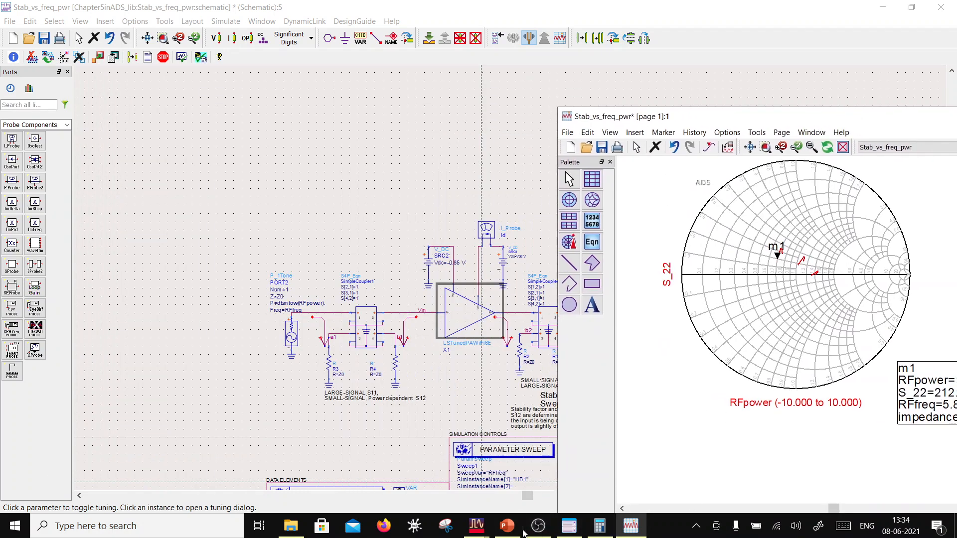
mouse_move(477, 526)
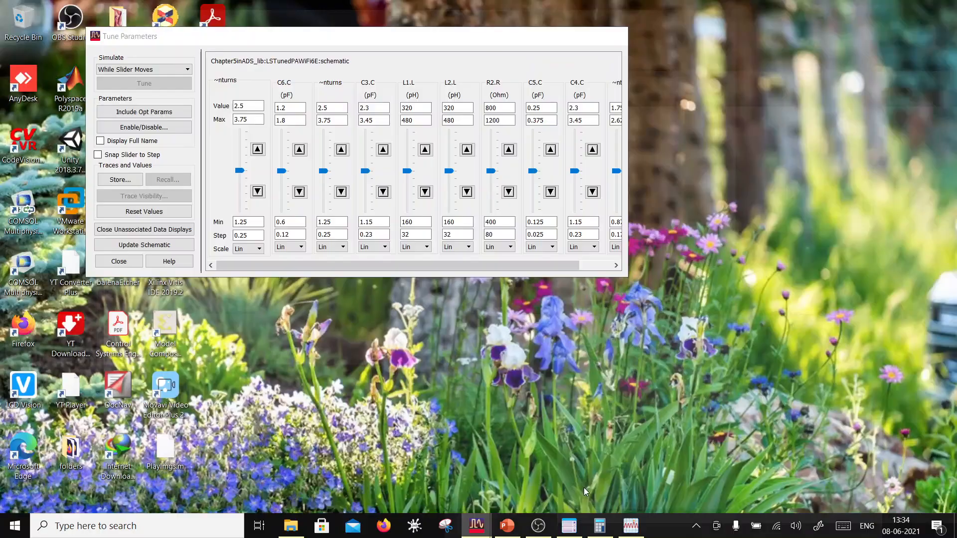
left_click(587, 492)
left_click_drag(531, 39, 368, 128)
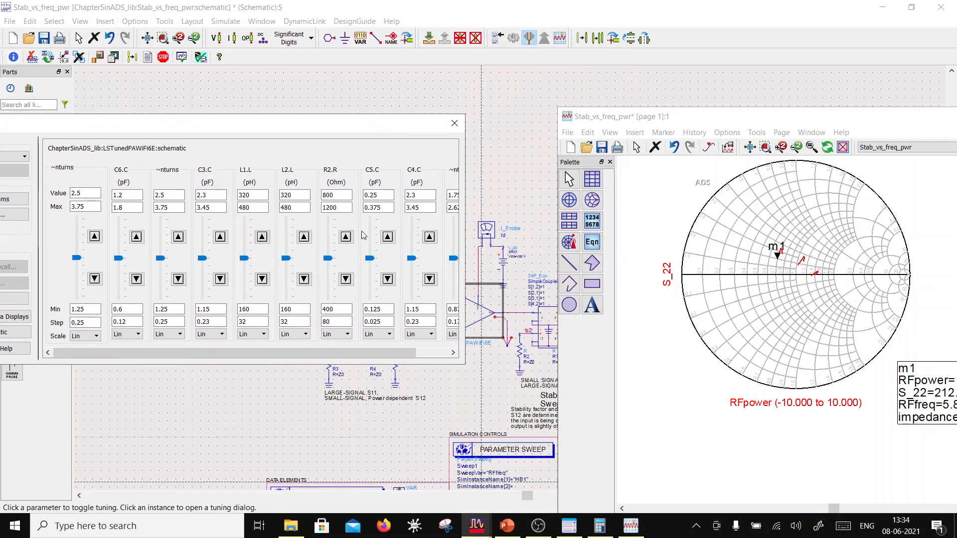
Tune C6 to 1.272 pF and inductor L6 to 2.75 turns while checking the S_22 trace
left_click_drag(376, 352, 334, 342)
mouse_move(121, 263)
left_mouse_down()
mouse_move(118, 295)
mouse_move(110, 265)
left_mouse_up()
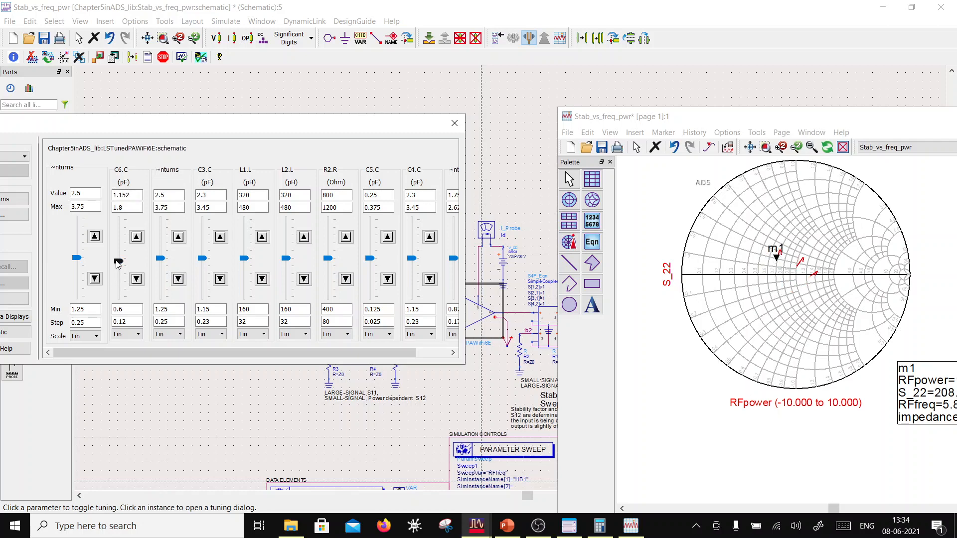
left_click_drag(118, 262, 119, 277)
left_click(160, 258)
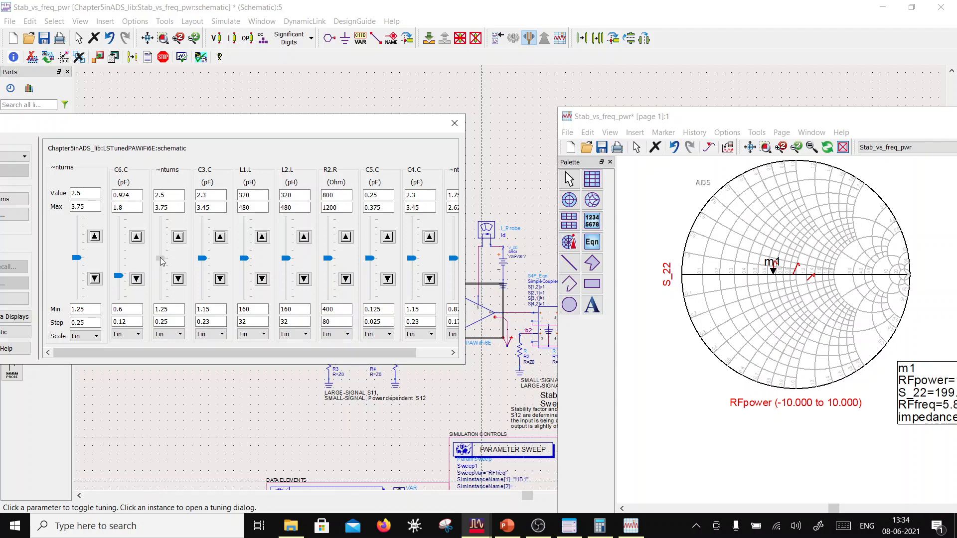
left_click_drag(160, 257, 161, 243)
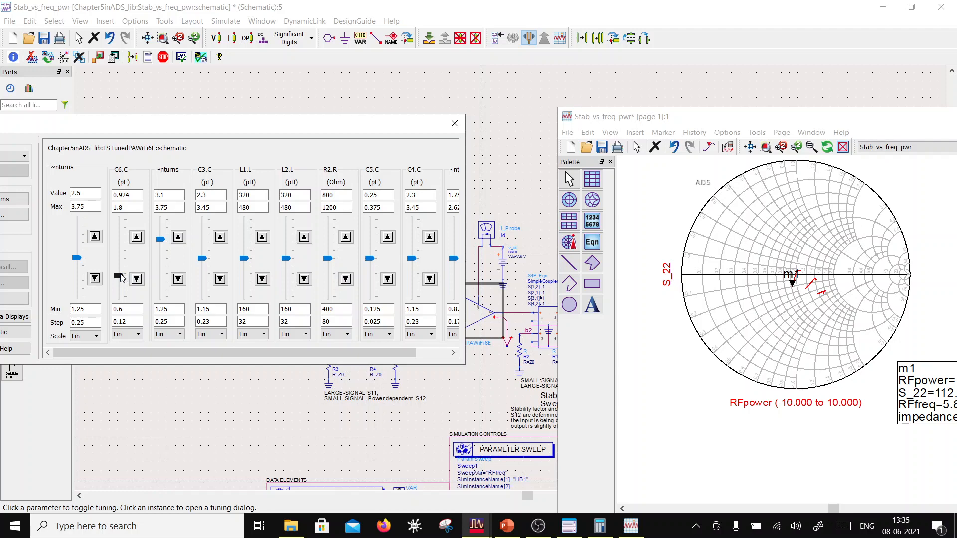
mouse_move(121, 280)
left_mouse_down()
mouse_move(125, 246)
mouse_move(127, 257)
left_mouse_up()
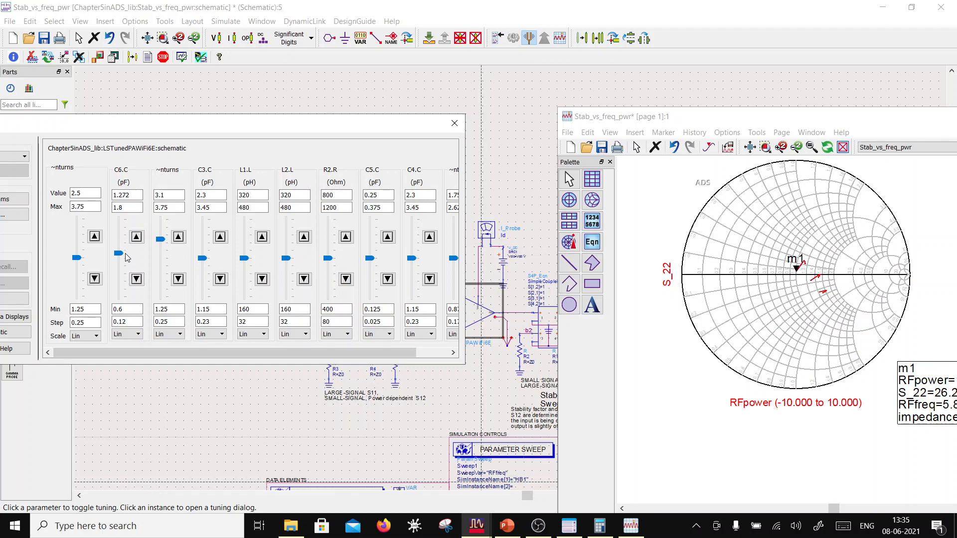
left_click(160, 240)
left_click_drag(162, 242, 162, 243)
left_click_drag(163, 250, 164, 252)
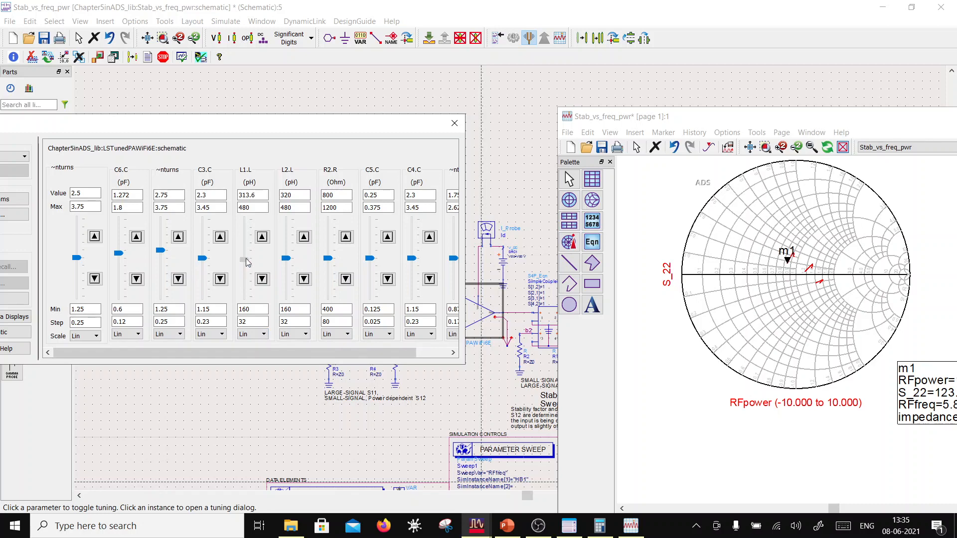
Try varying source inductor L1's inductance and restore it to 320 pH
mouse_move(248, 262)
left_mouse_down()
mouse_move(251, 298)
mouse_move(246, 254)
left_mouse_up()
left_click_drag(266, 195, 247, 195)
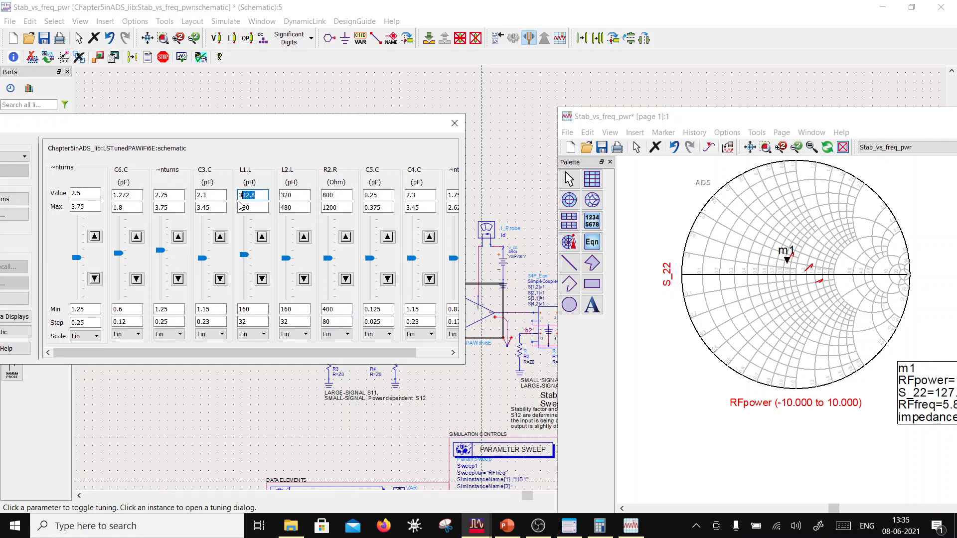
key("Return")
left_click(337, 195)
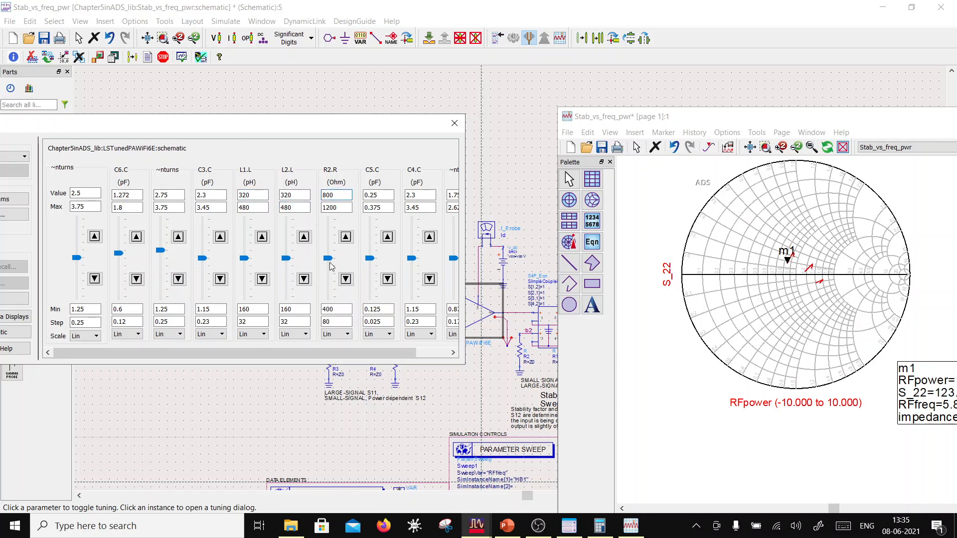
Tune capacitor C5 to 0.2175 pF and move the neighbouring Smith chart closer to the S22 chart
left_click_drag(338, 359, 356, 359)
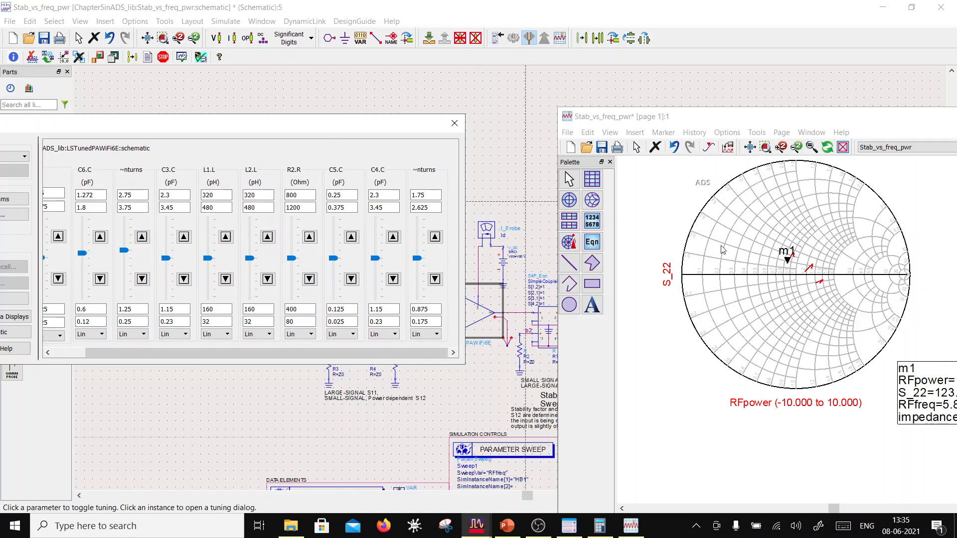
scroll(803, 294, "down", 1)
scroll(814, 304, "down", 1)
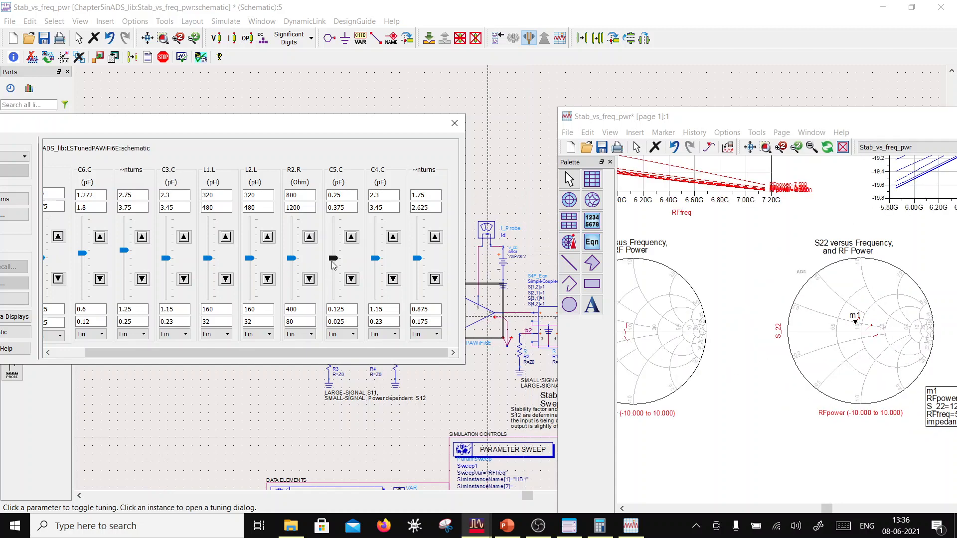
mouse_move(335, 263)
left_mouse_down()
mouse_move(338, 301)
mouse_move(335, 268)
left_mouse_up()
left_click(737, 311)
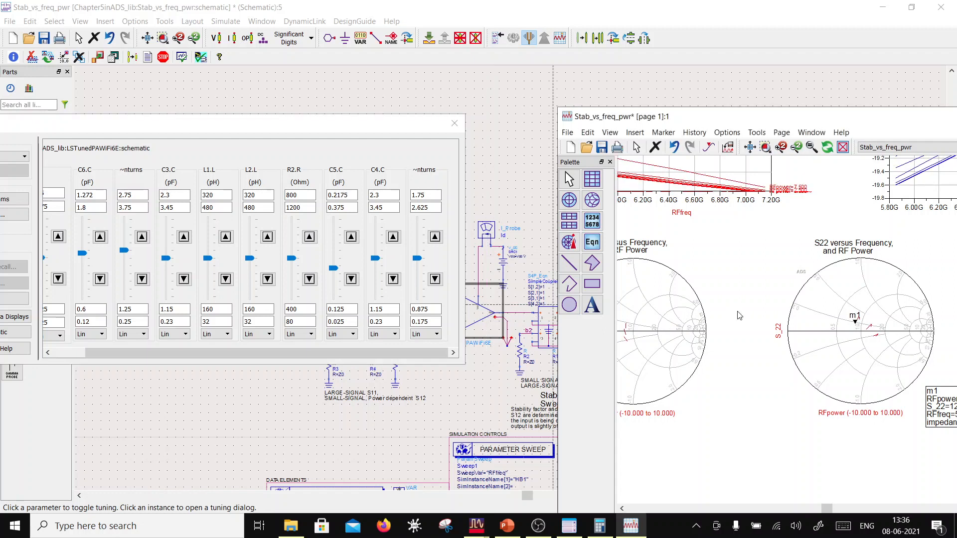
left_click(678, 320)
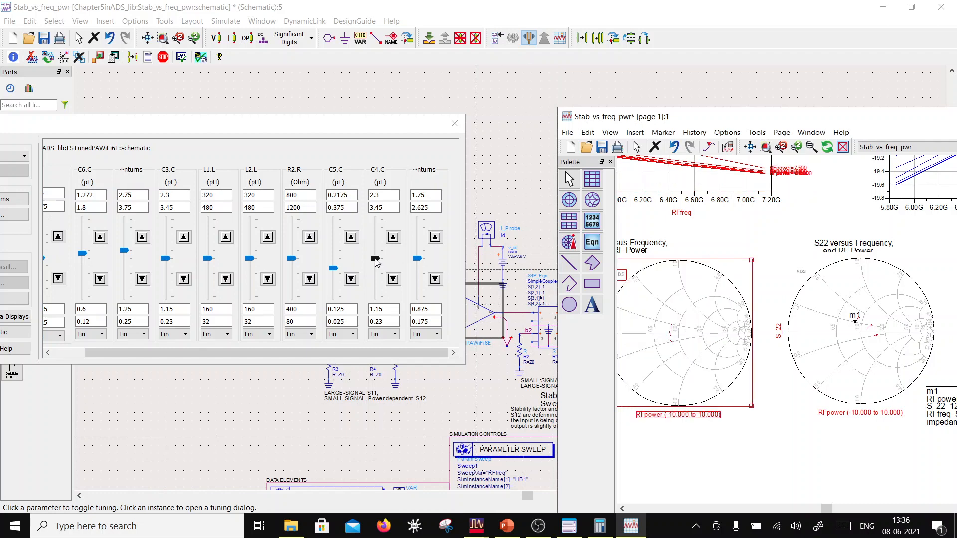
Try varying capacitor C4's capacitance and inductor L5's turns
mouse_move(376, 259)
left_mouse_down()
mouse_move(378, 277)
mouse_move(371, 219)
mouse_move(378, 262)
left_mouse_up()
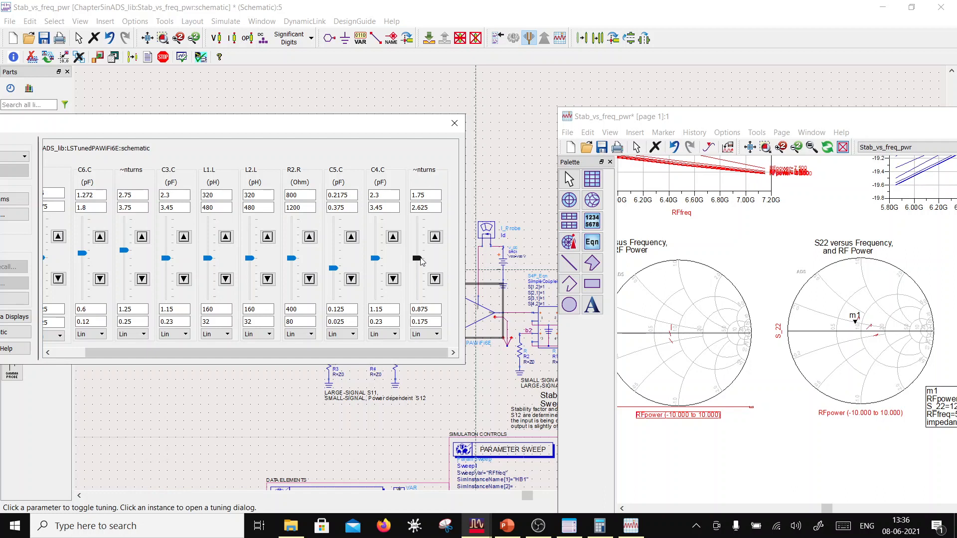
mouse_move(420, 261)
left_mouse_down()
mouse_move(420, 248)
mouse_move(423, 262)
left_mouse_up()
left_click_drag(183, 360, 105, 360)
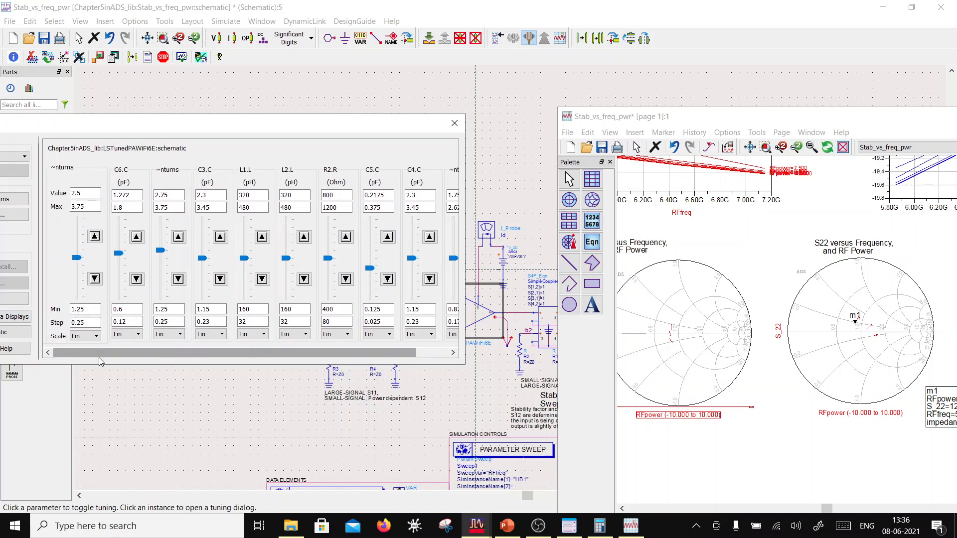
Add the Vdc of bias source SRC2 to the tuning and tune it to -0.6375 V
left_click_drag(190, 134, 62, 354)
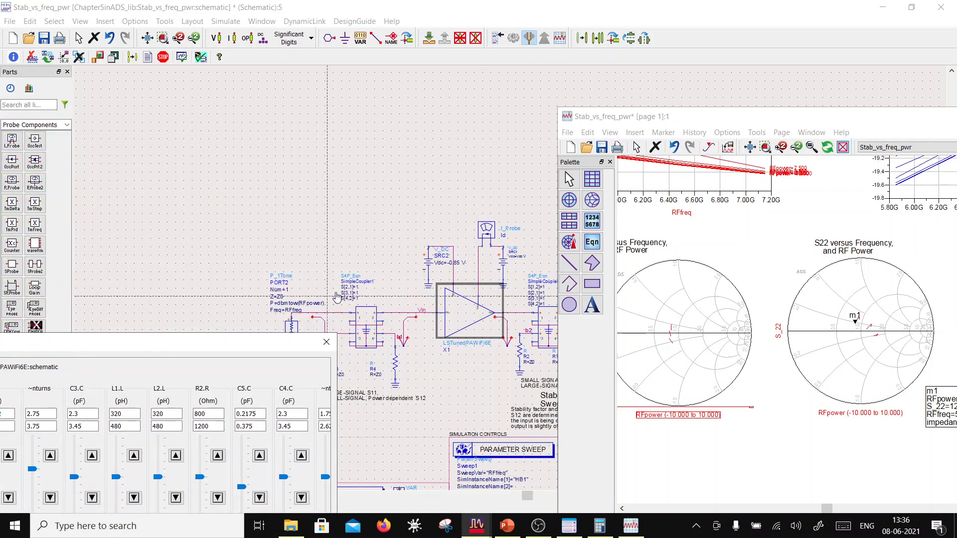
left_click(460, 267)
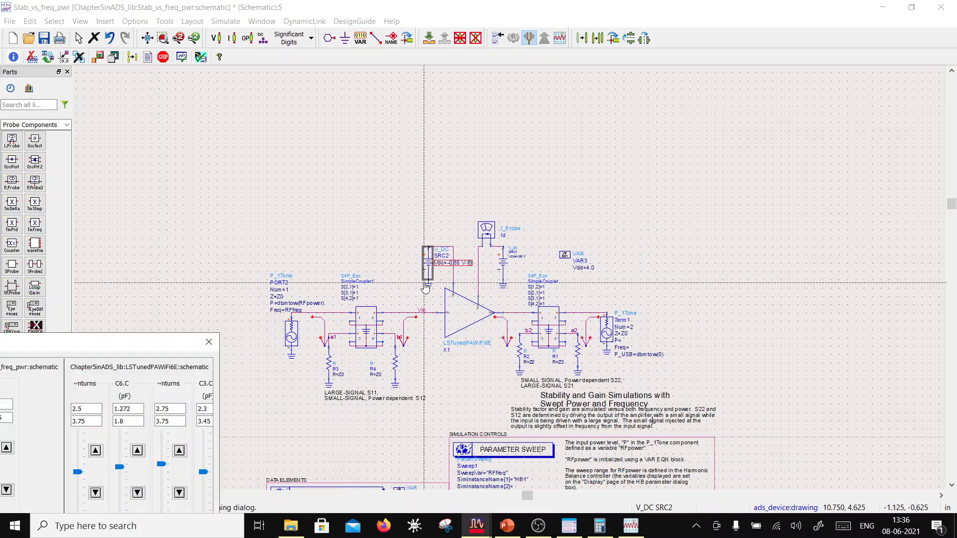
left_click_drag(153, 347, 318, 159)
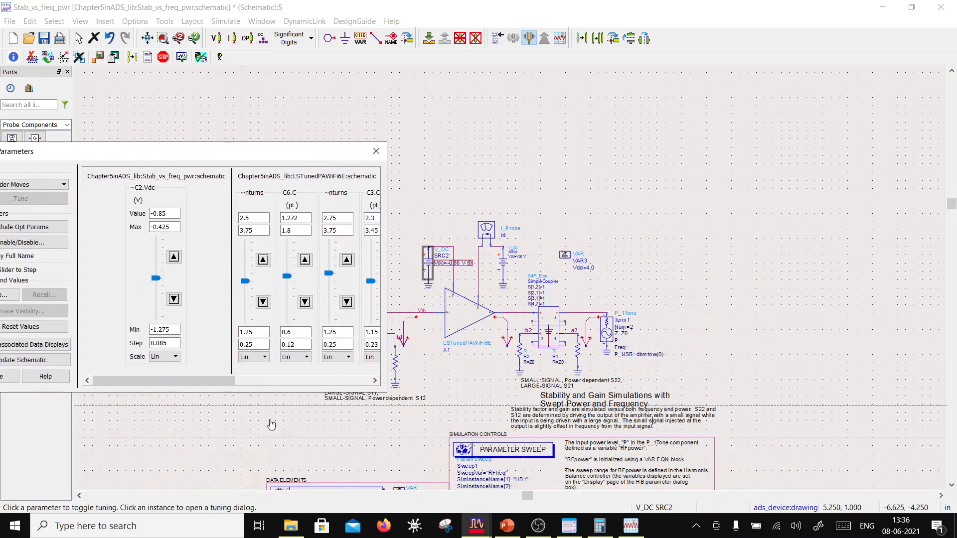
left_click(623, 532)
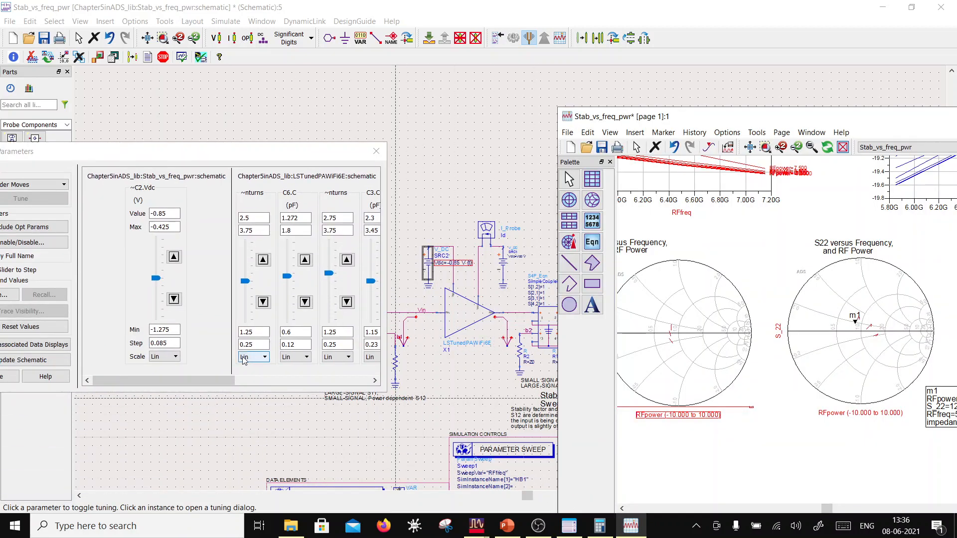
left_click(173, 298)
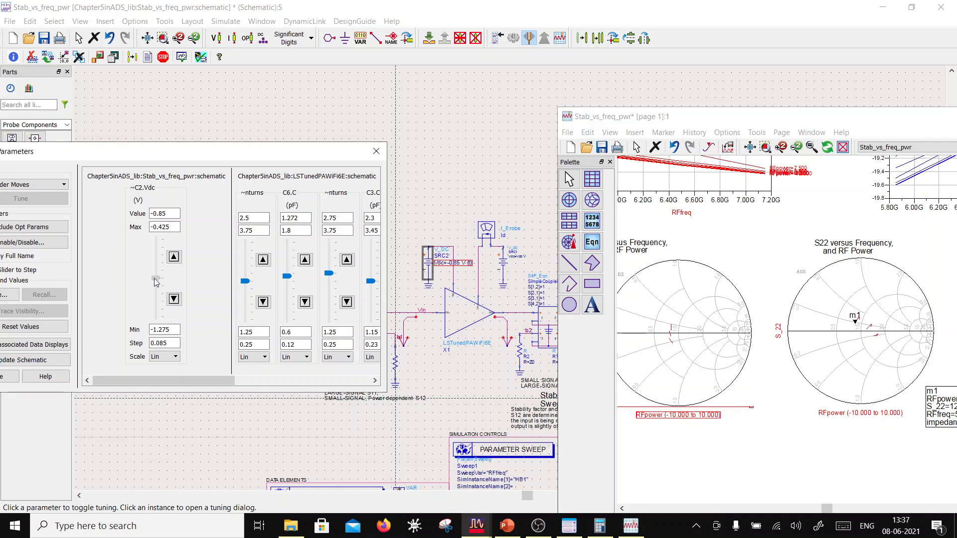
left_click_drag(156, 286, 158, 263)
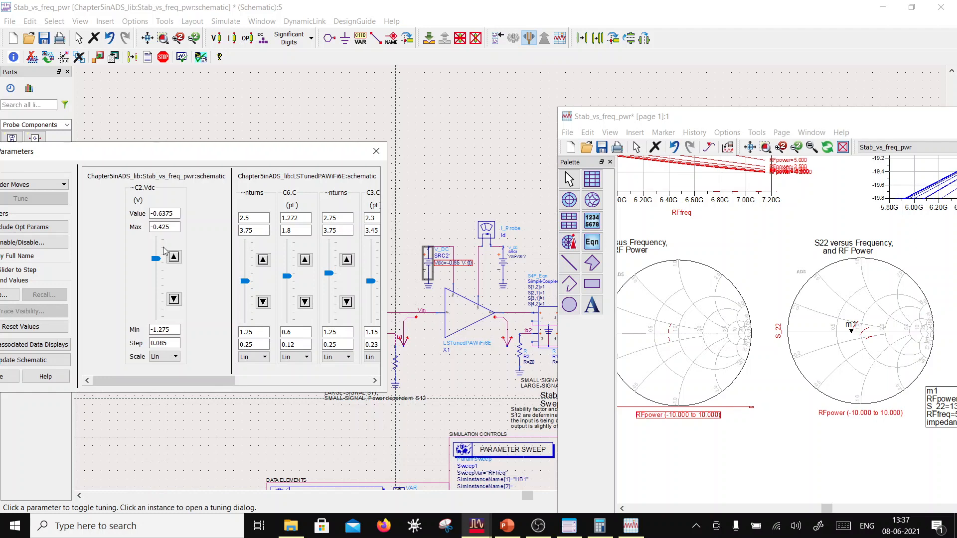
Tune bias source SRC2's Vdc to -0.6715 V and capacitor C6 to 1.9 pF, with its tuning maximum extended to 1.9 pF
left_click_drag(160, 262, 160, 265)
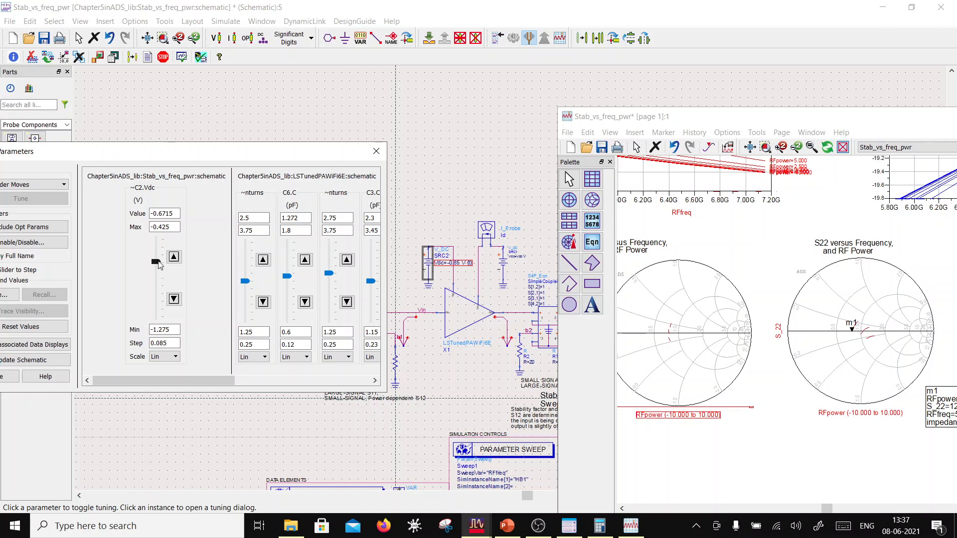
left_click_drag(162, 380, 265, 379)
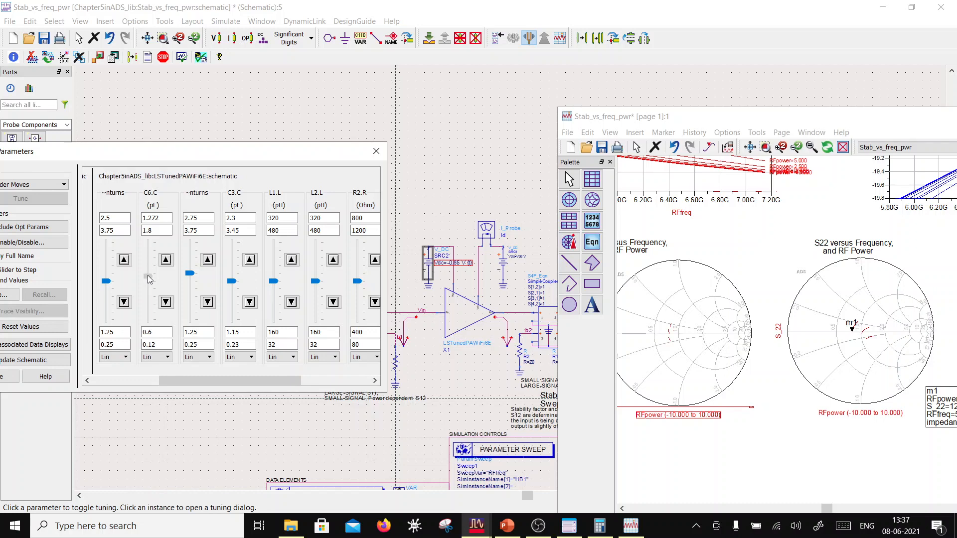
left_click_drag(148, 279, 152, 244)
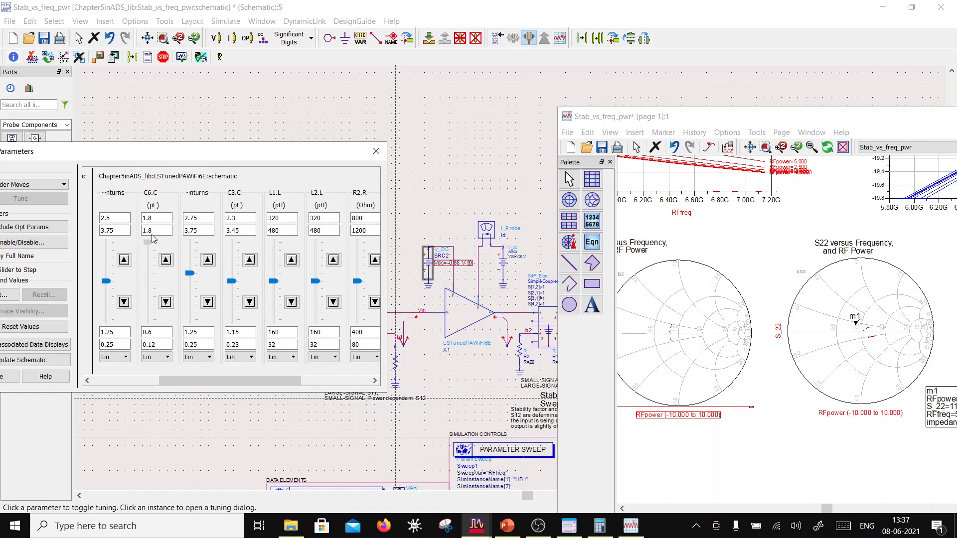
left_click_drag(153, 234, 153, 235)
left_click(149, 231)
type("9")
key("Return")
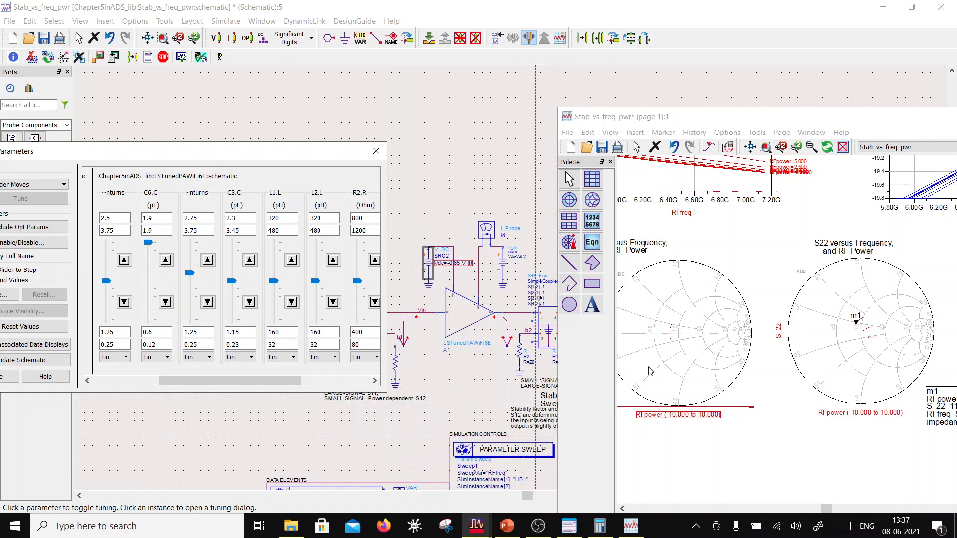
Bring the whole tuning dialog into view, close it and exit tune mode
left_click_drag(116, 153, 304, 153)
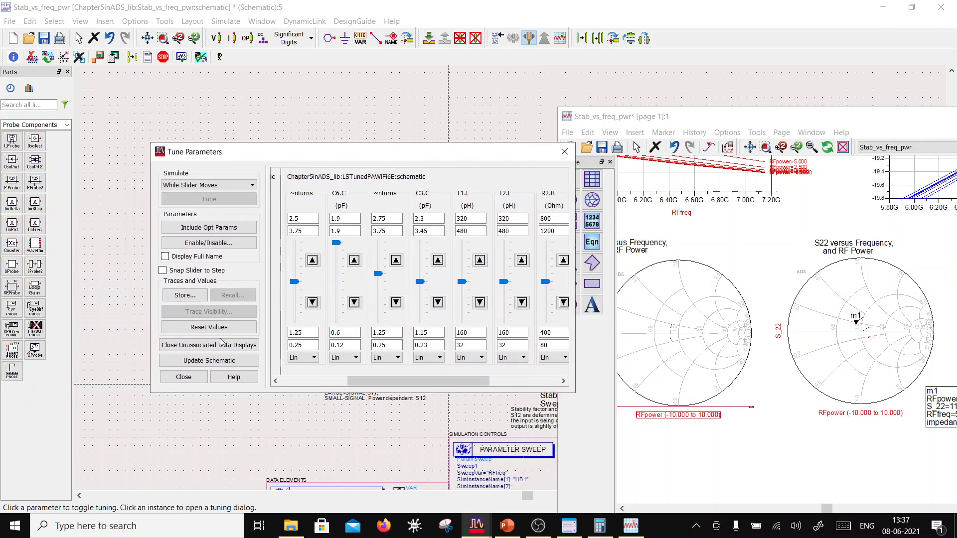
left_click(183, 377)
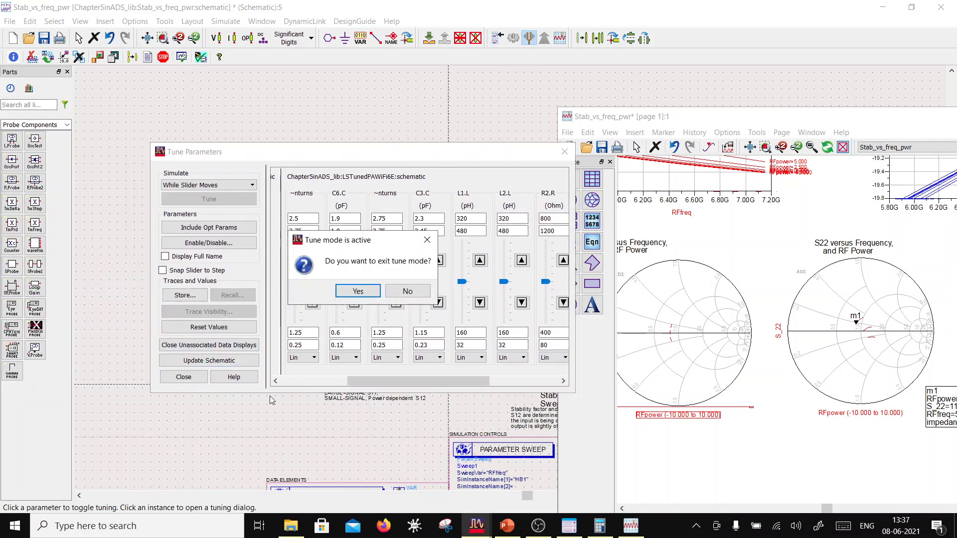
left_click(355, 292)
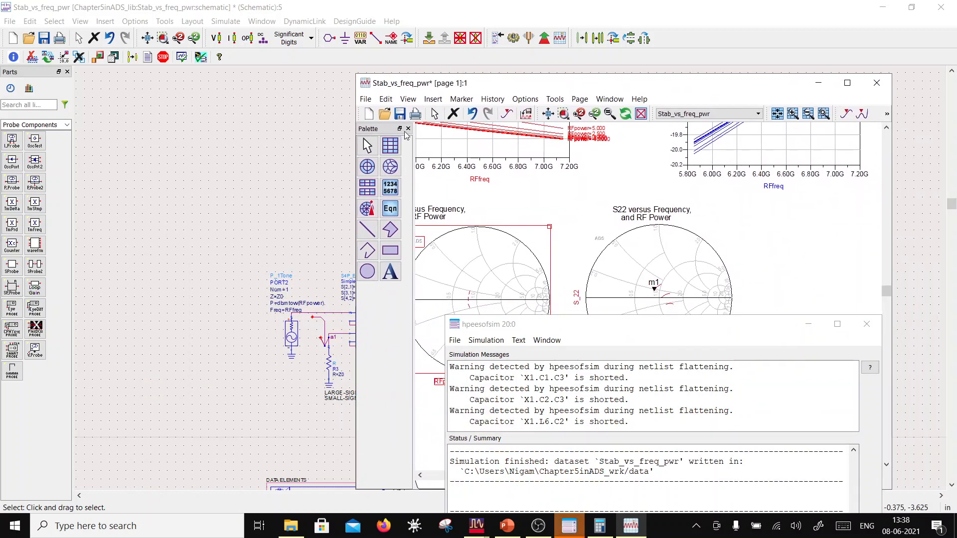
Uncover the data display and examine the S22 Smith chart traces and the dB(S21) versus RF Power plot
left_click_drag(657, 329, 643, 420)
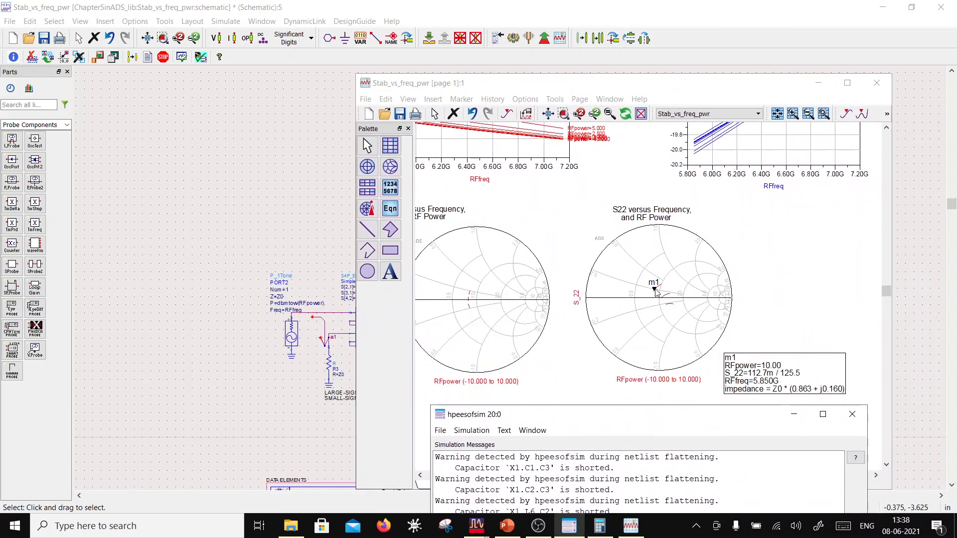
scroll(657, 316, "up", 3)
scroll(661, 328, "up", 2)
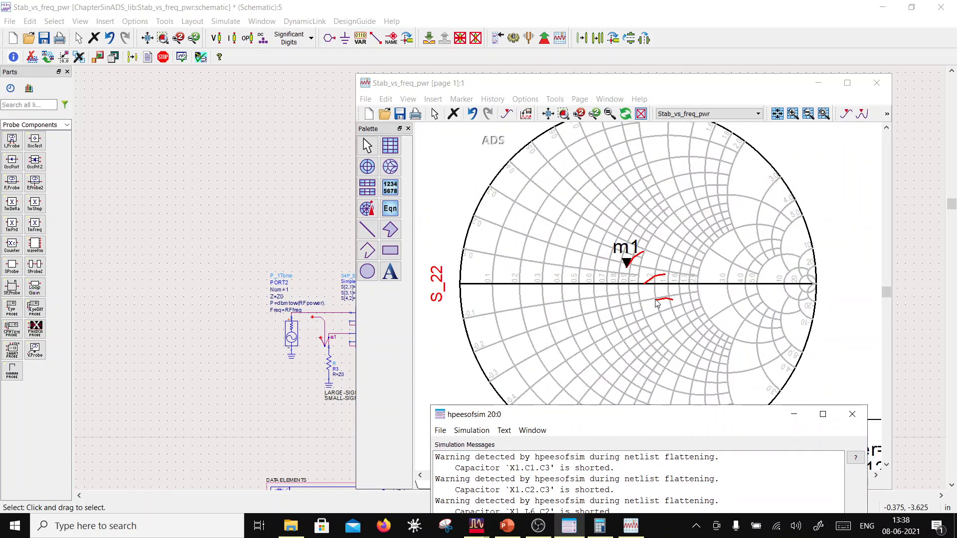
scroll(652, 290, "down", 4)
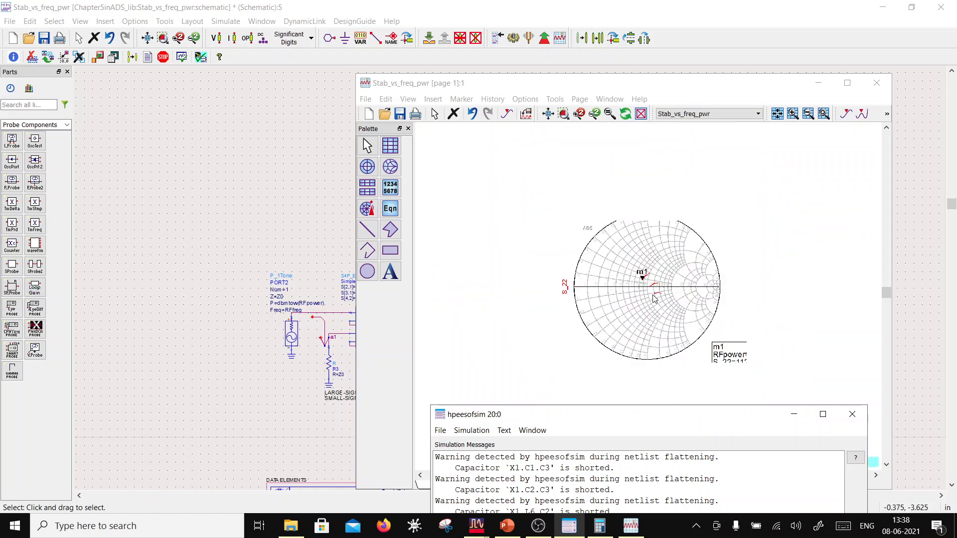
scroll(657, 293, "up", 2)
scroll(652, 299, "down", 3)
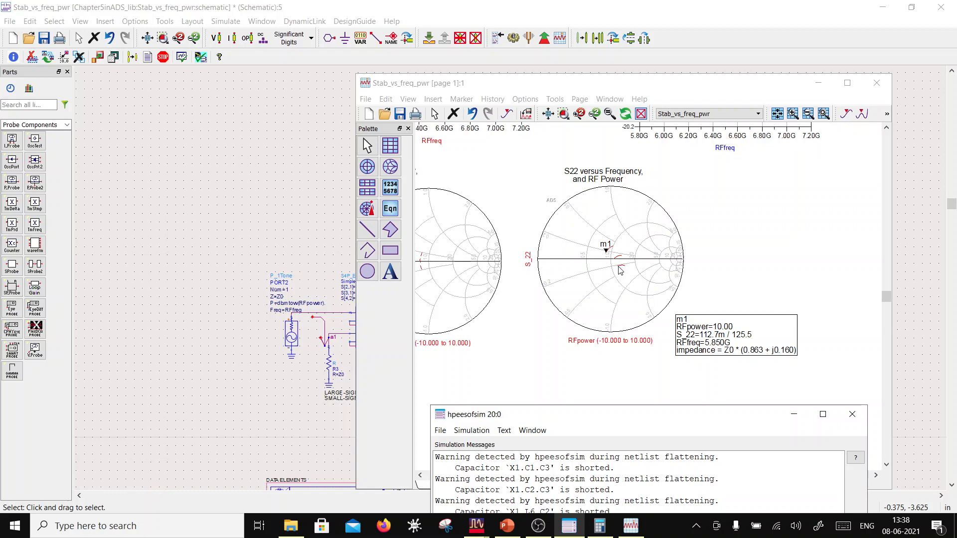
scroll(621, 270, "down", 2)
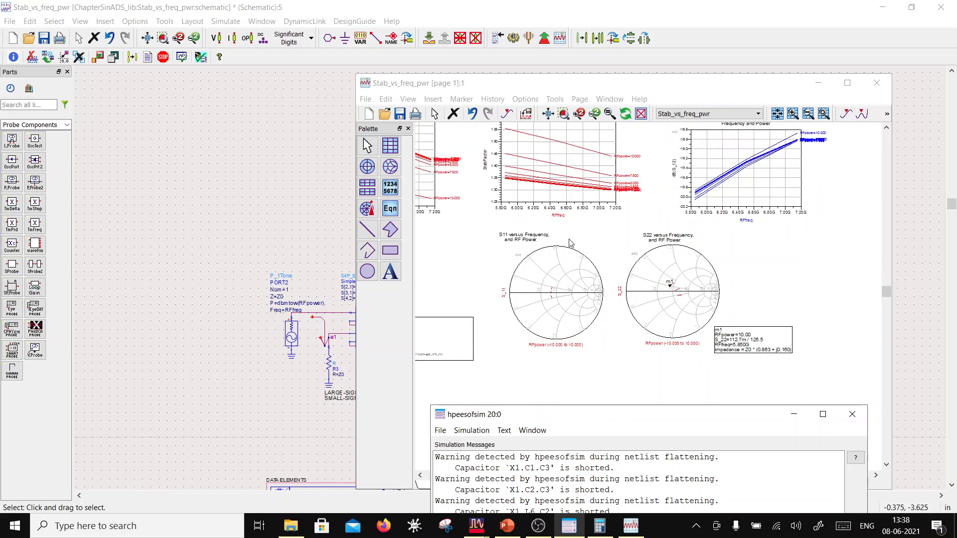
scroll(571, 244, "down", 1)
scroll(530, 222, "up", 2)
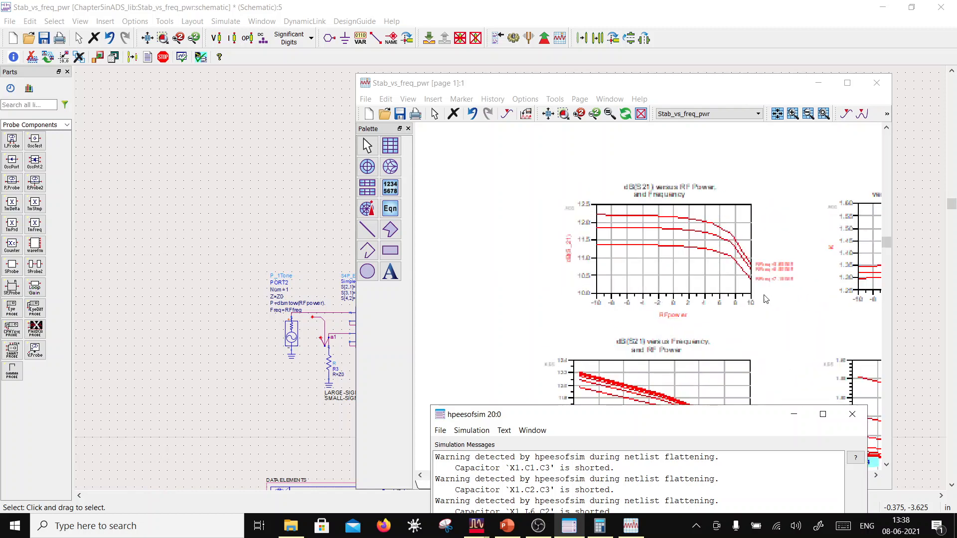
scroll(710, 298, "up", 1)
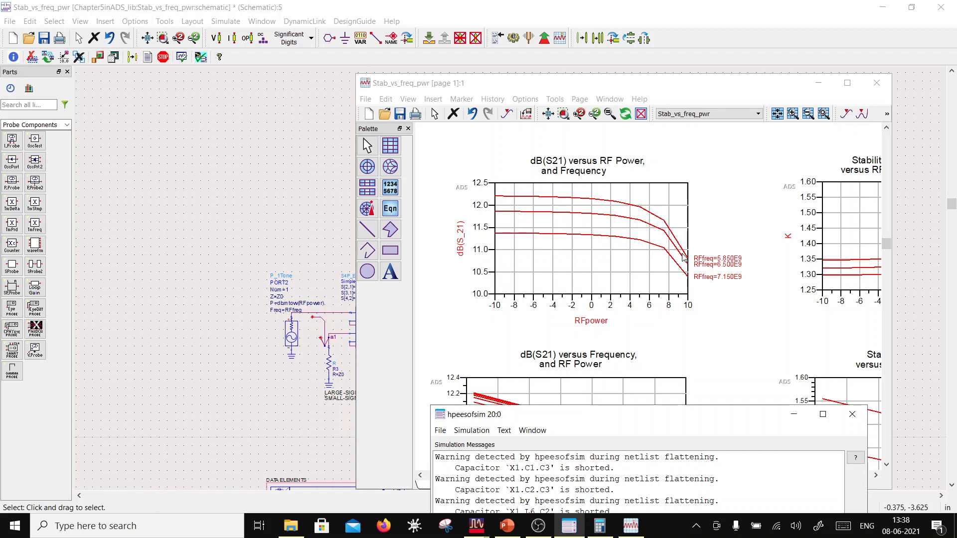
scroll(814, 295, "down", 4)
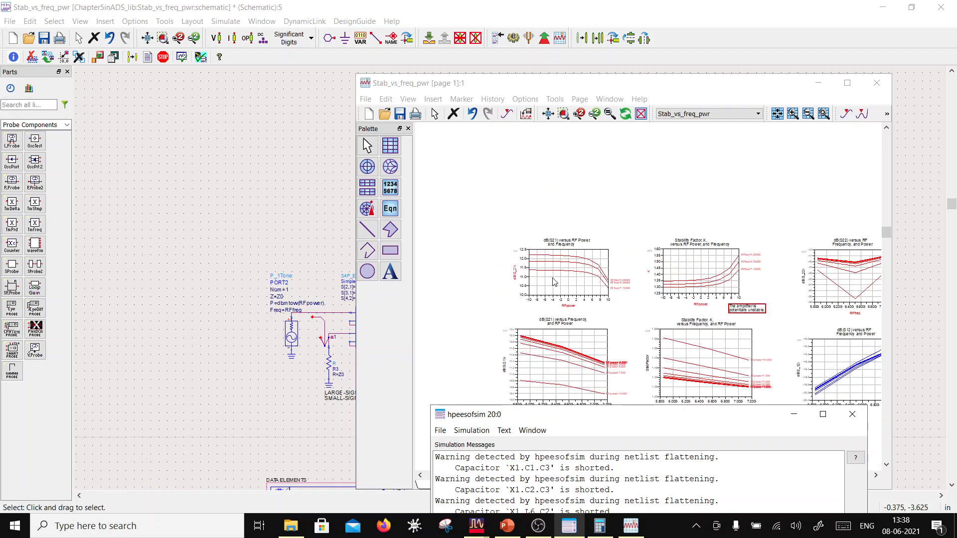
Duplicate the dB(S21) versus RF Power plot and place the copy in the empty space beside the original
scroll(555, 284, "up", 4)
left_click(629, 303)
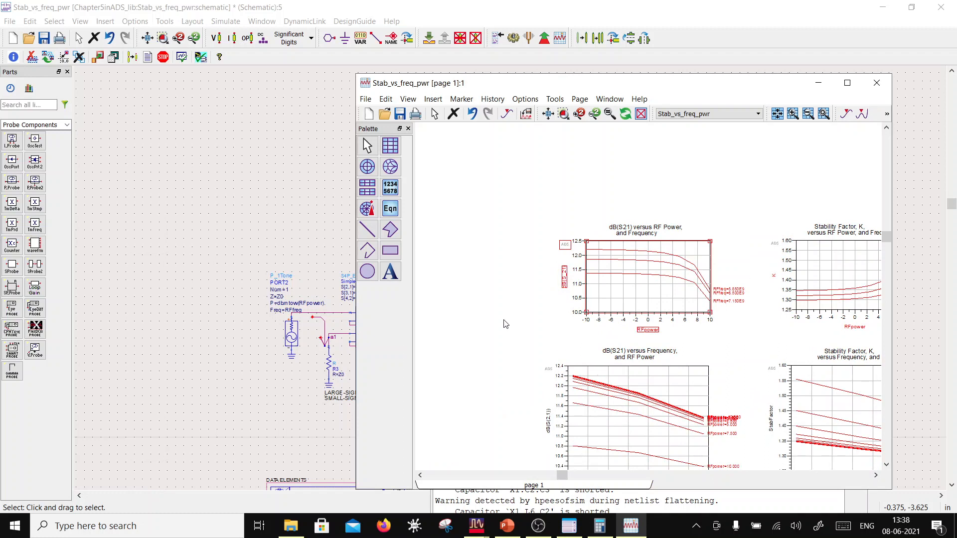
key("ctrl+v")
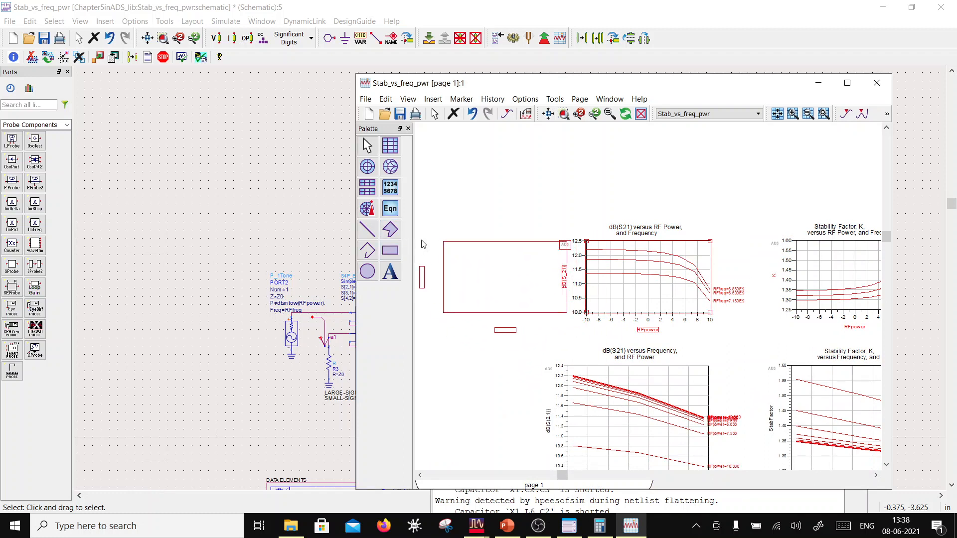
scroll(600, 289, "down", 2)
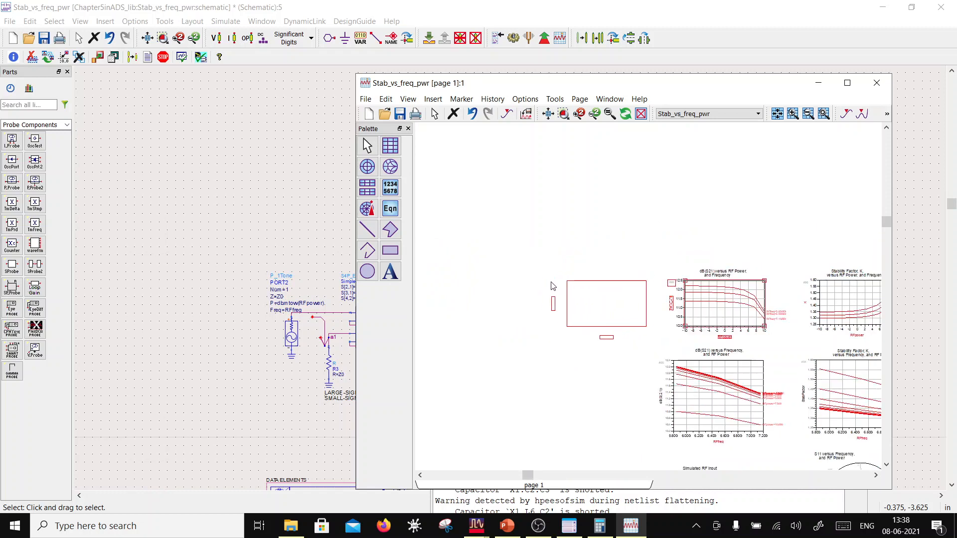
left_click(562, 311)
Remove the dB(S_21) trace from the copied plot
double_click(575, 312)
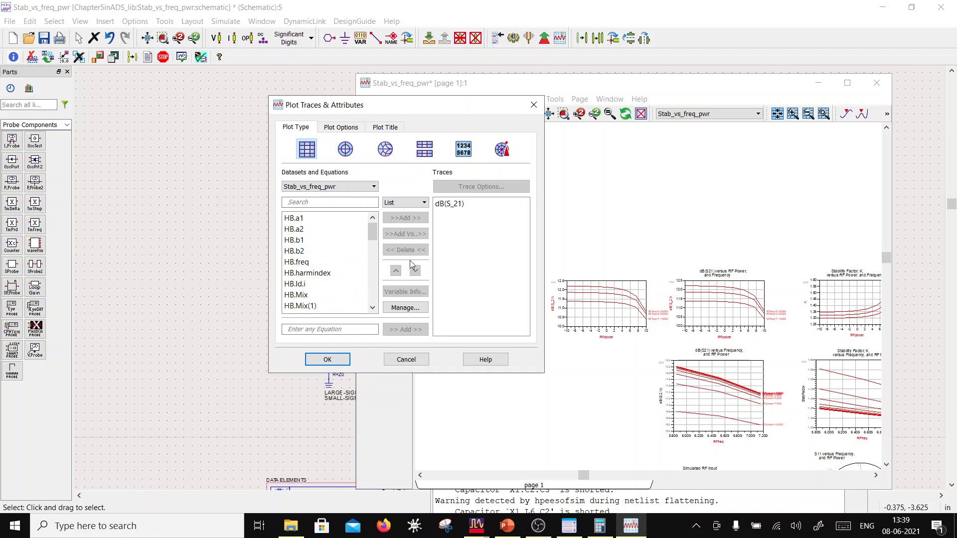
left_click(450, 205)
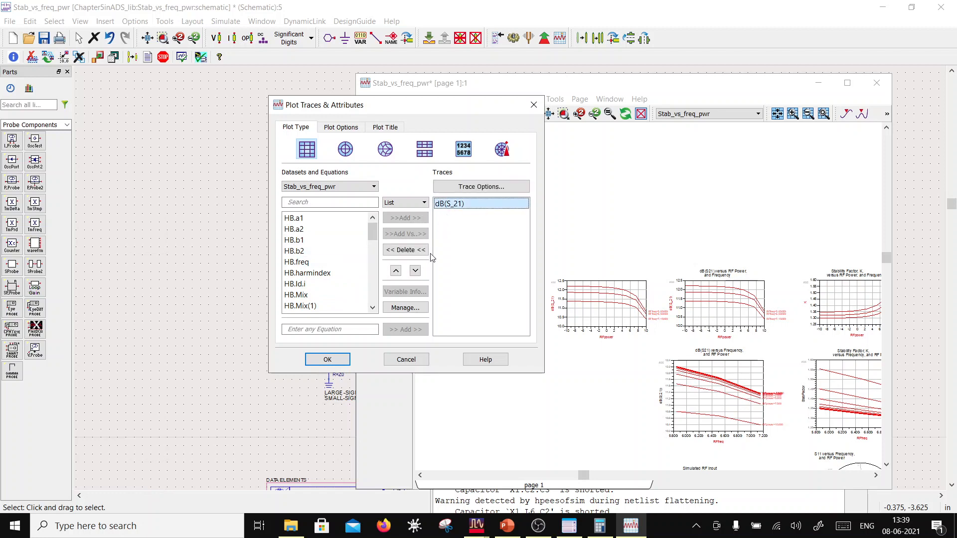
double_click(447, 205)
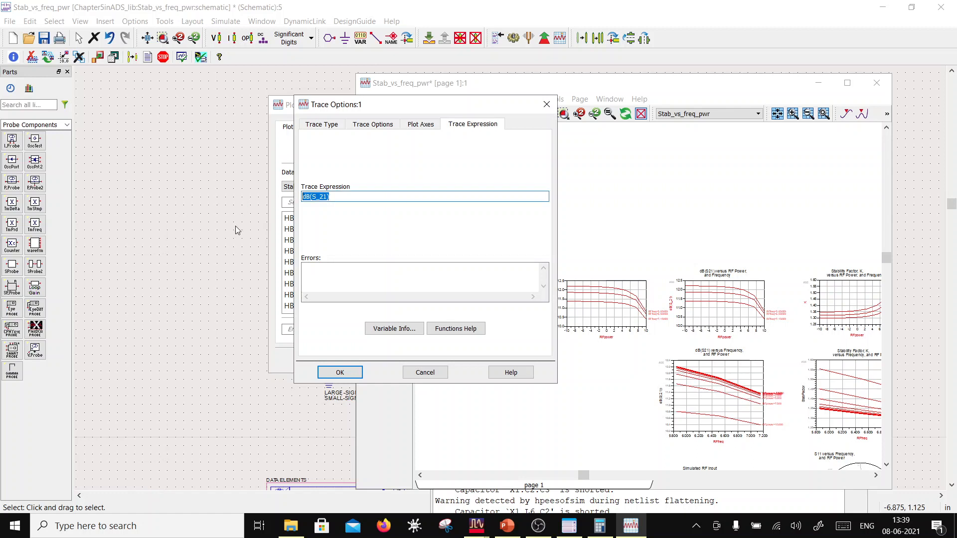
left_click(426, 372)
left_click(474, 203)
left_click(405, 249)
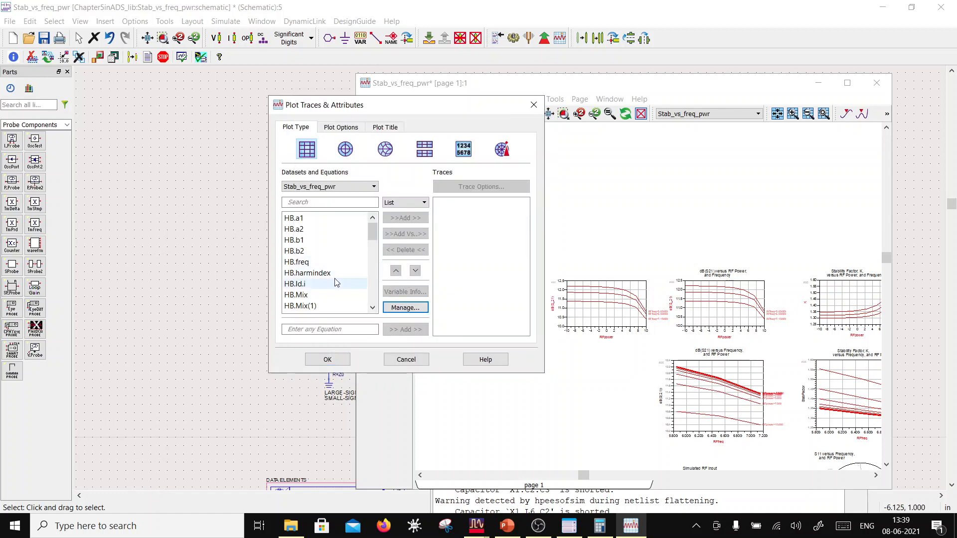
Choose S_21 from the Equations dataset to plot in dB against another variable
scroll(337, 282, "down", 10)
left_click(329, 186)
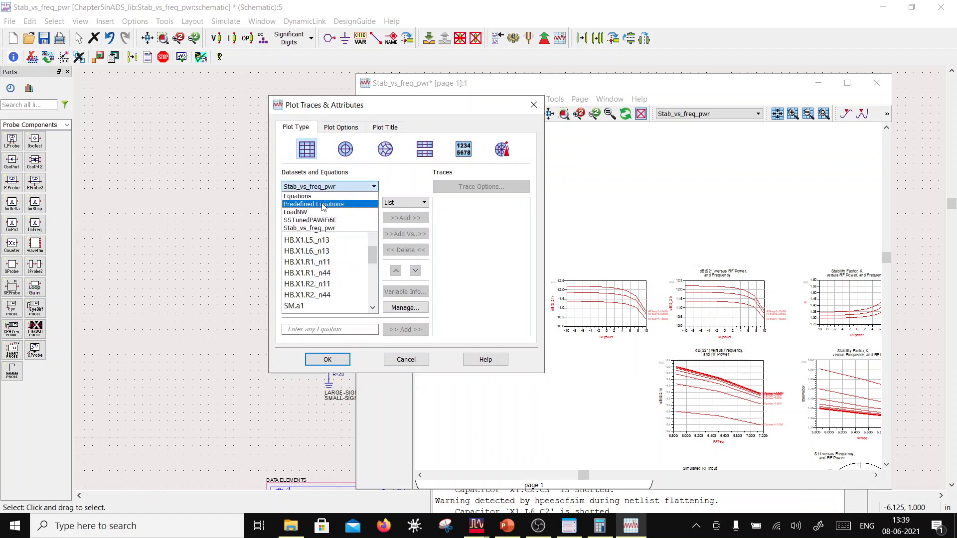
left_click(319, 196)
left_click(300, 252)
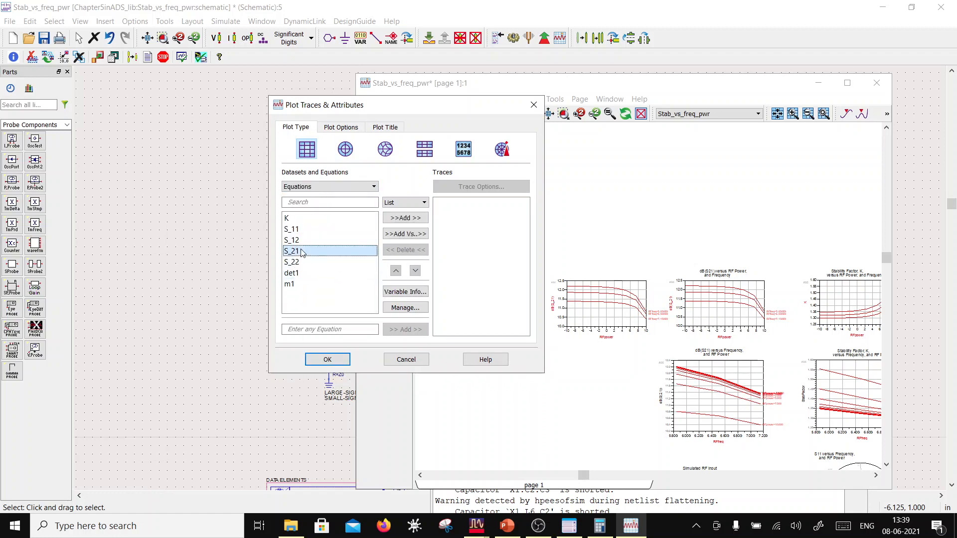
left_click(405, 218)
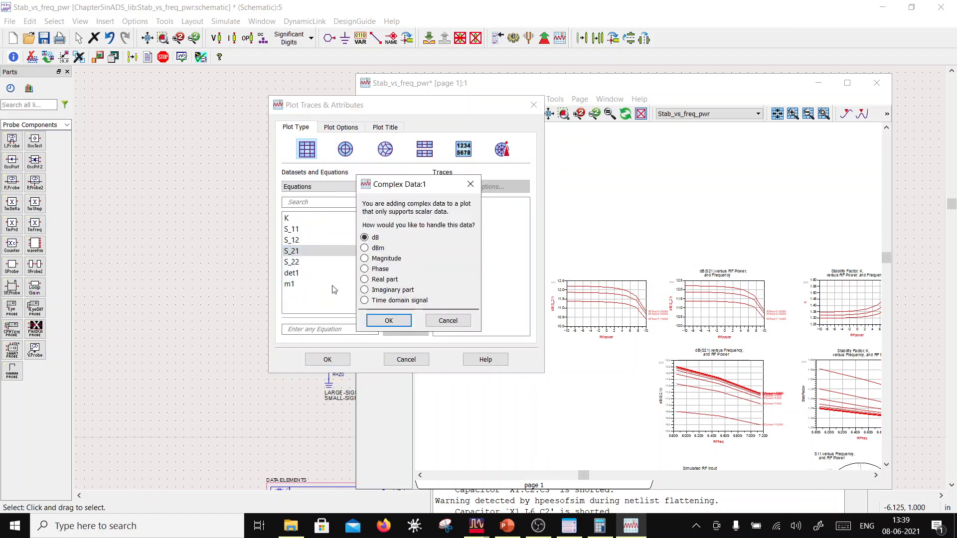
left_click(388, 320)
Use HB.b2 from the Stab_vs_freq_pwr dataset, in dBm, as the independent variable for the S_21 trace
left_click(392, 213)
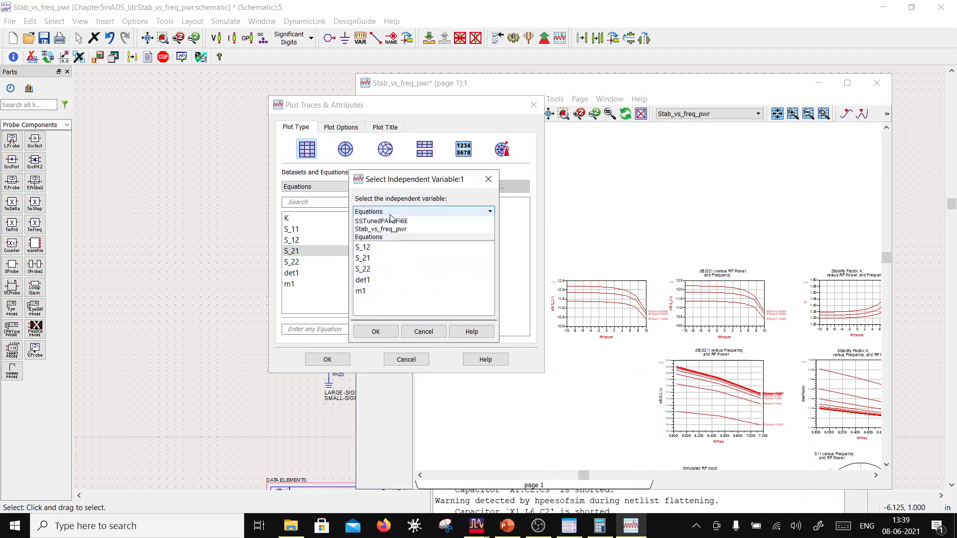
left_click(381, 229)
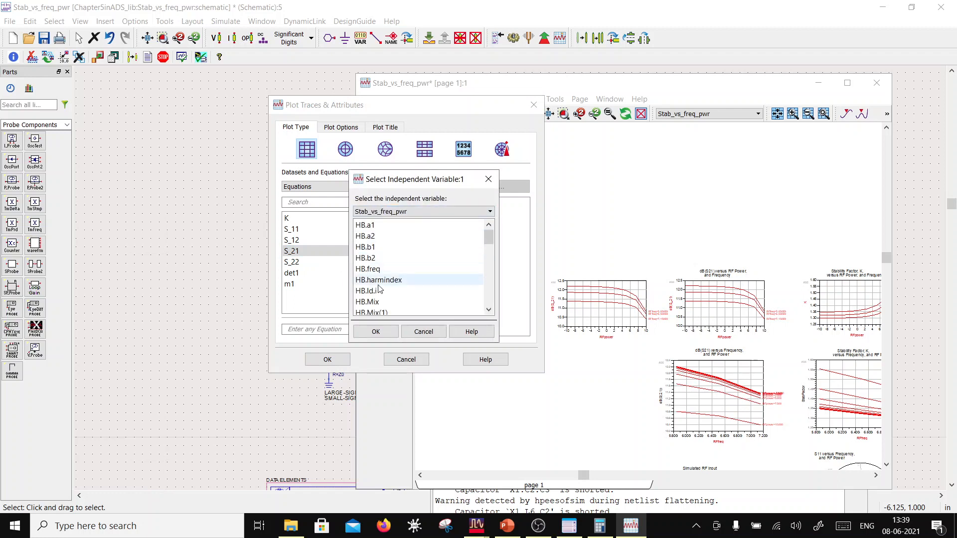
left_click(368, 258)
left_click(383, 330)
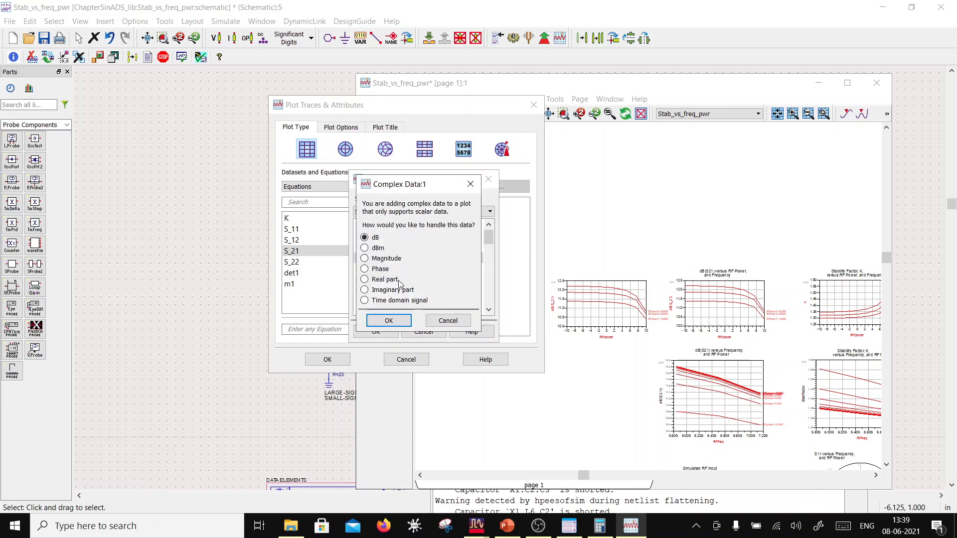
left_click(380, 249)
left_click(394, 317)
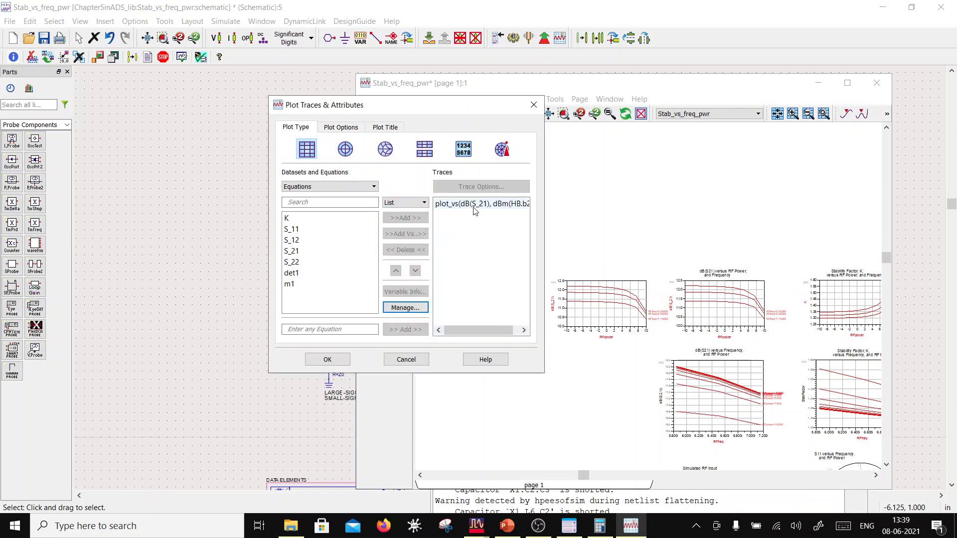
Change the trace expression to plot_vs(dB(S_21), dBm(HB.b2[1])) and apply it to the copied plot
double_click(474, 208)
left_click(389, 196)
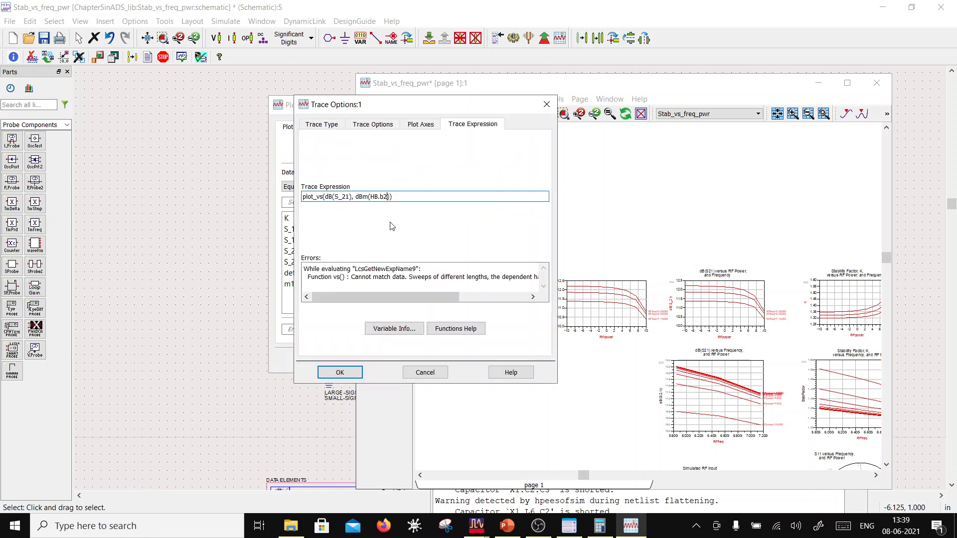
type("[1")
left_click(340, 373)
left_click(329, 362)
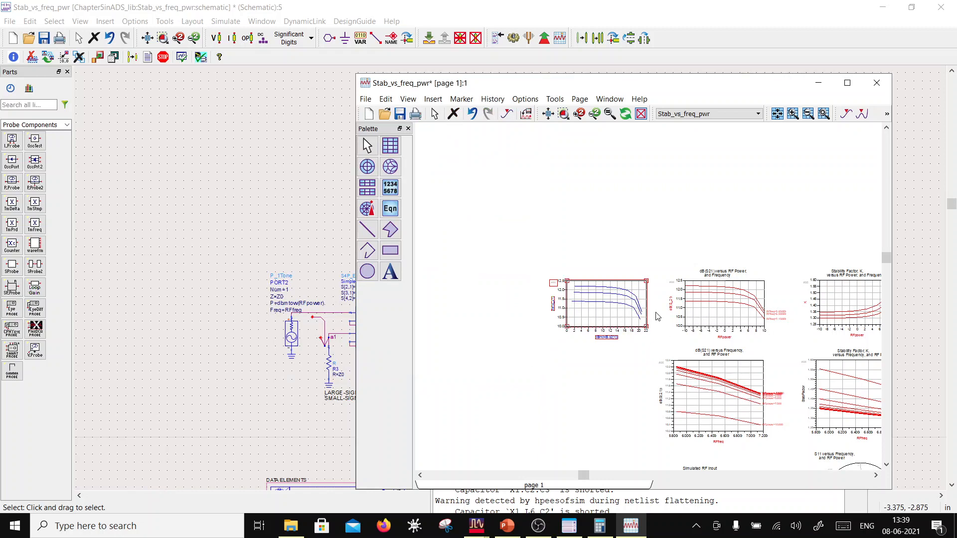
scroll(656, 317, "up", 4)
scroll(611, 290, "down", 1)
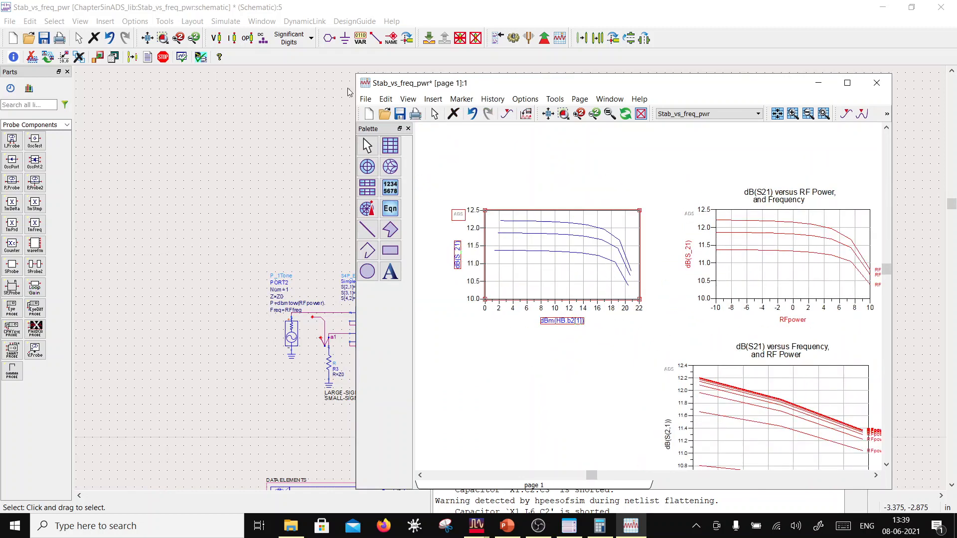
Reposition the data display window and widen it so the full set of marker tools fits
left_click_drag(798, 86, 686, 79)
left_click_drag(549, 78, 387, 58)
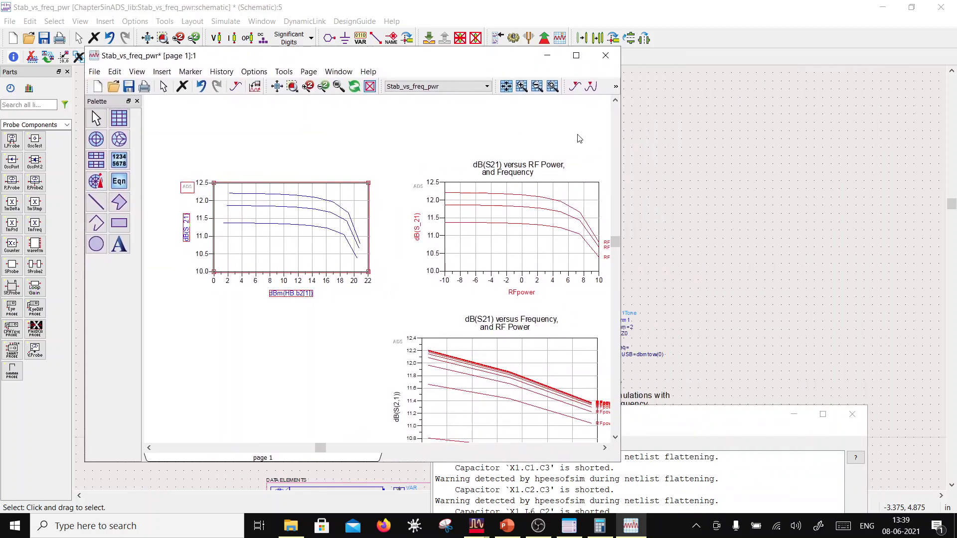
left_click_drag(623, 151, 836, 151)
Add a line marker to the dB(S_21) versus output power plot at about 3.871 dBm, with its readout above the plot
left_click(653, 86)
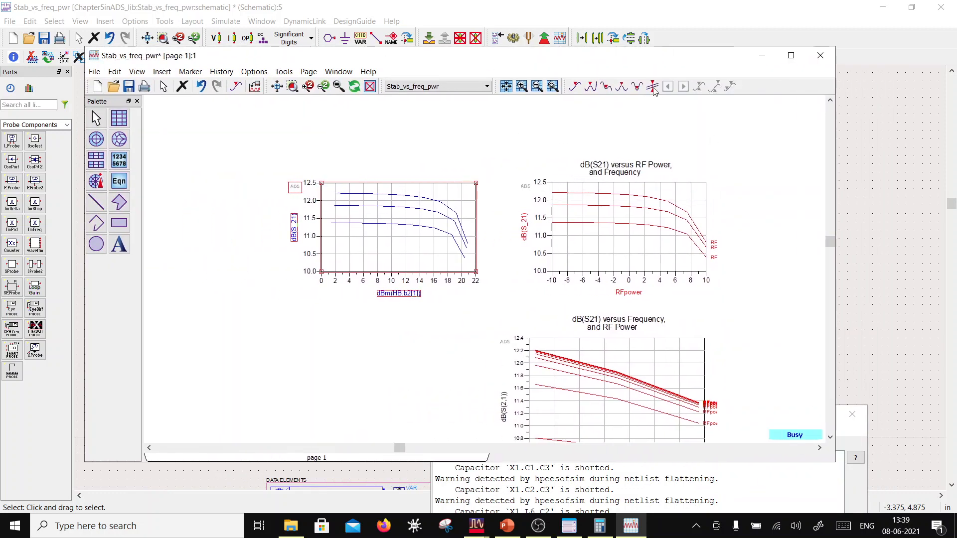
left_click(365, 194)
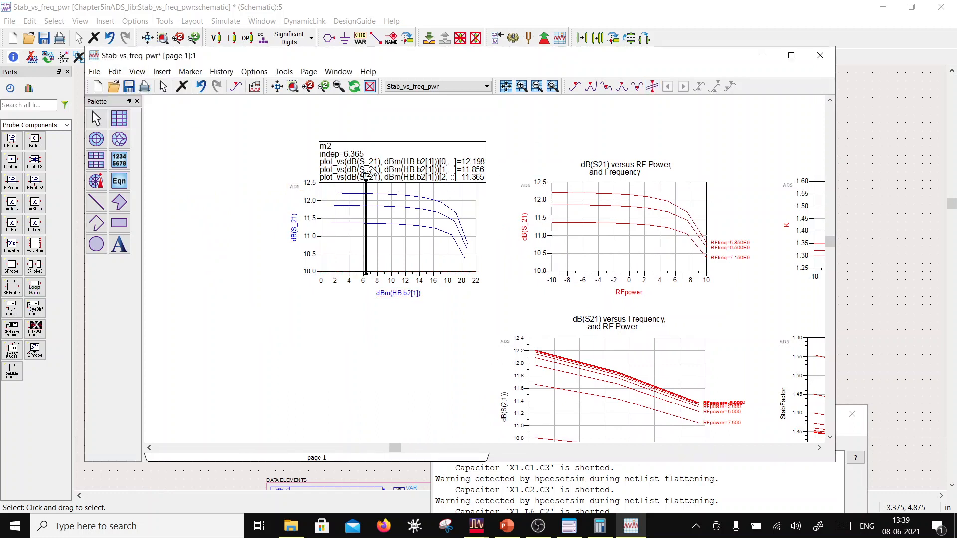
left_click_drag(373, 170, 365, 148)
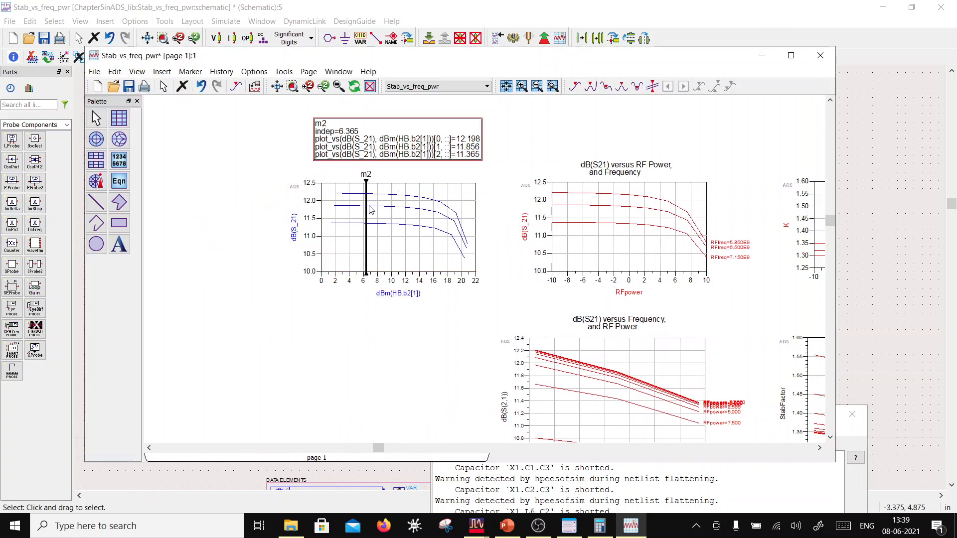
mouse_move(369, 213)
left_mouse_down()
mouse_move(453, 222)
mouse_move(464, 235)
left_mouse_up()
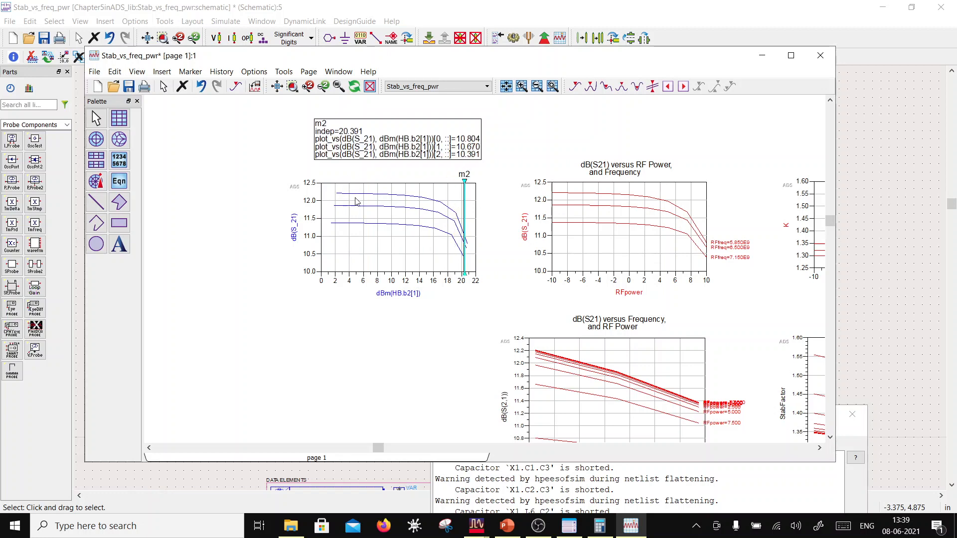
mouse_move(459, 213)
left_mouse_down()
mouse_move(315, 215)
mouse_move(348, 222)
left_mouse_up()
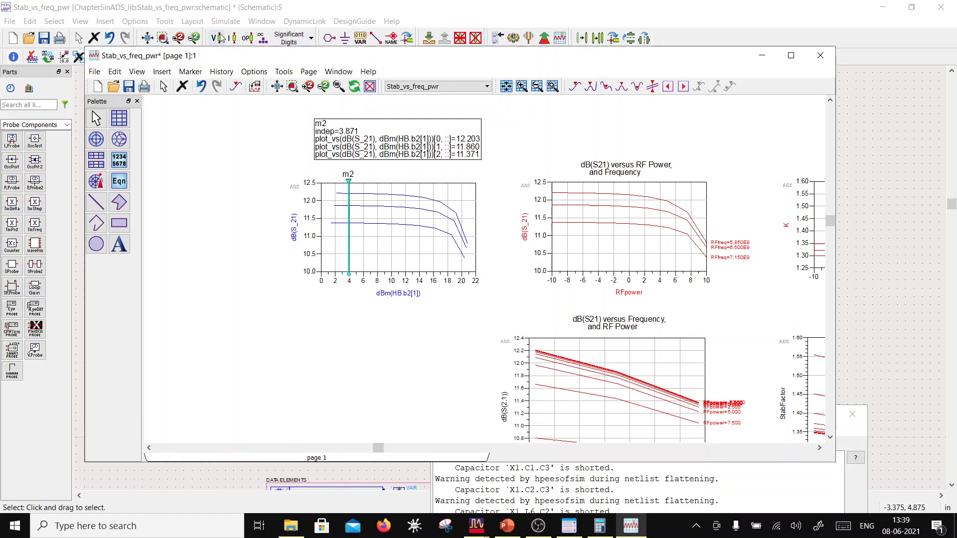
Add a second line marker to the same plot at about 20.391 dBm, with its readout below the plot
left_click(653, 86)
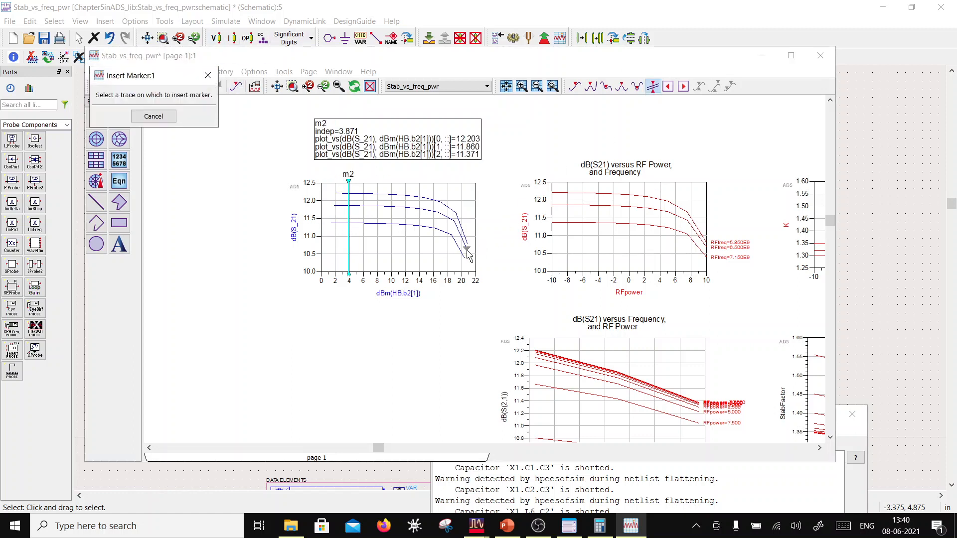
left_click(467, 247)
left_click_drag(460, 108, 452, 295)
left_click_drag(467, 219, 465, 219)
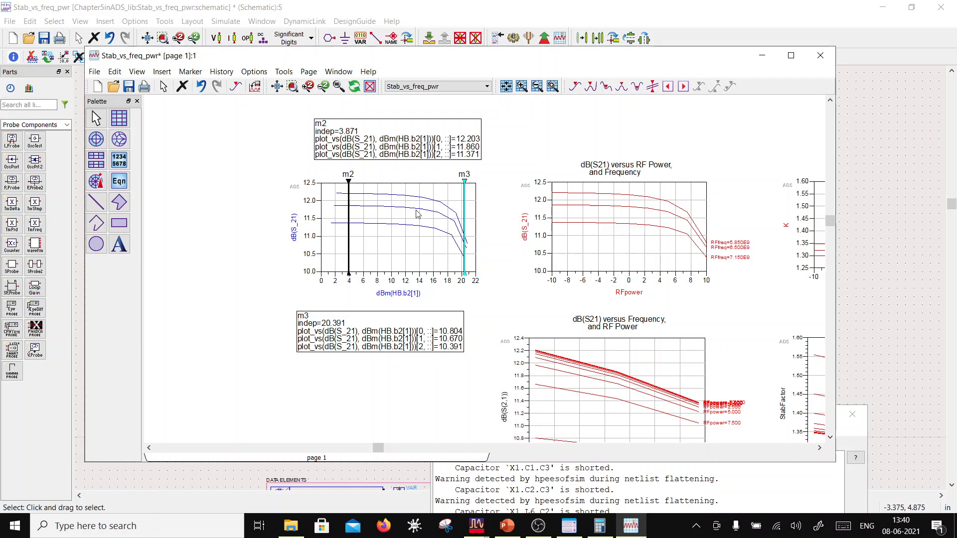
Examine the S22 Smith chart, the stability factor plots, and the dB(S22) and dB(S12) plots versus frequency and power
scroll(616, 304, "down", 1)
scroll(523, 275, "up", 4)
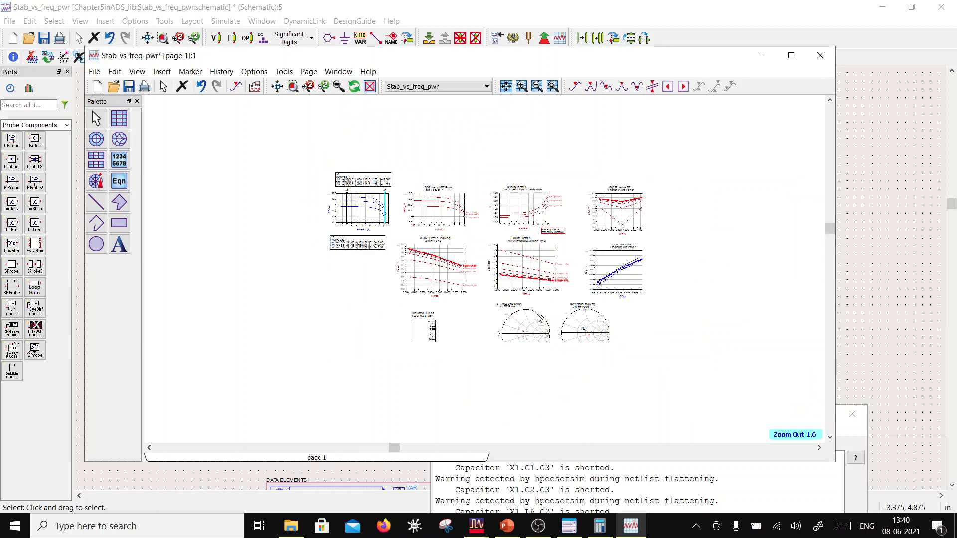
scroll(547, 274, "up", 1)
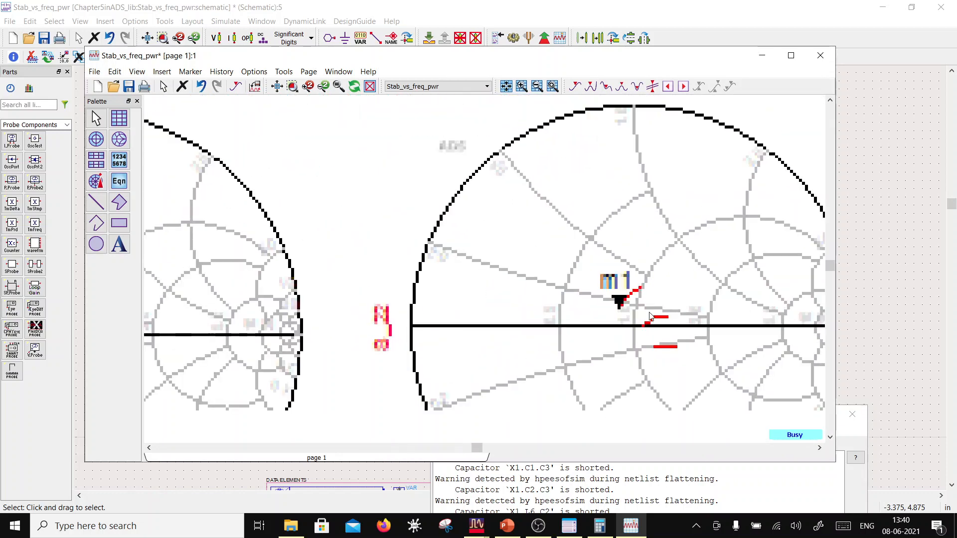
scroll(630, 316, "up", 1)
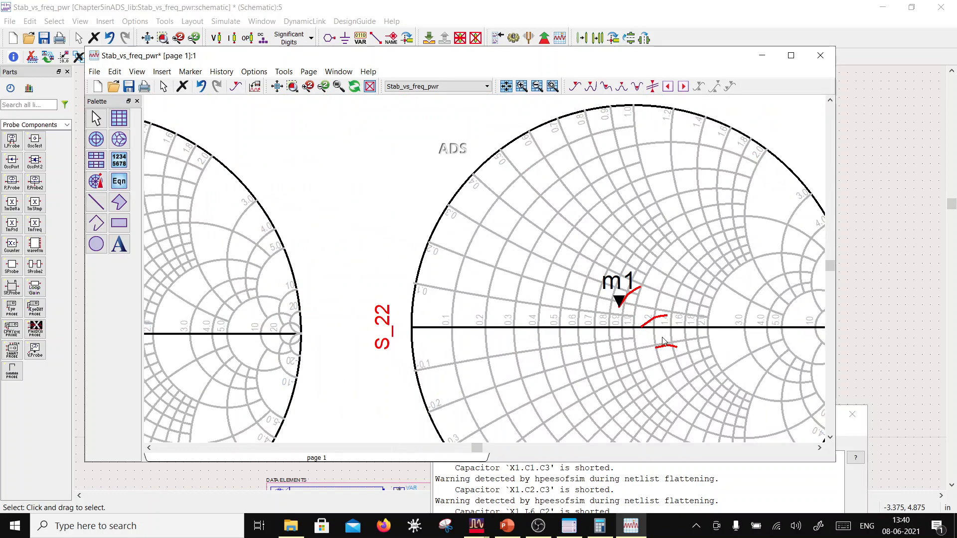
scroll(627, 320, "down", 3)
scroll(547, 203, "up", 2)
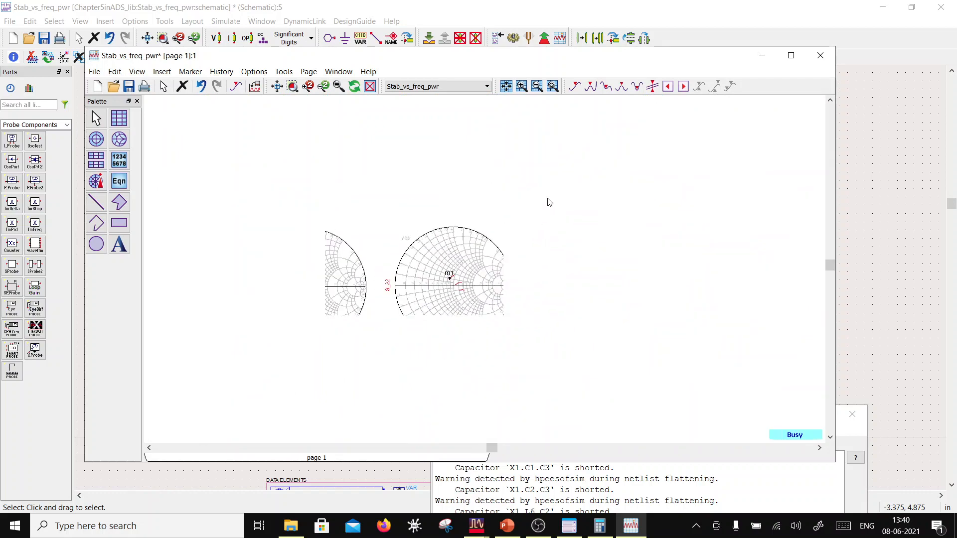
scroll(367, 209, "down", 1)
scroll(424, 192, "up", 2)
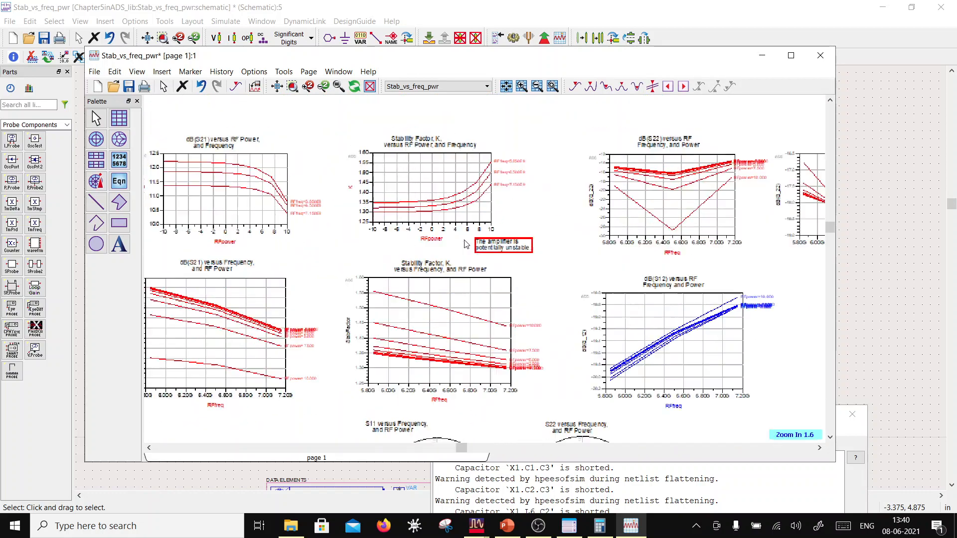
scroll(545, 308, "down", 2)
scroll(581, 211, "up", 1)
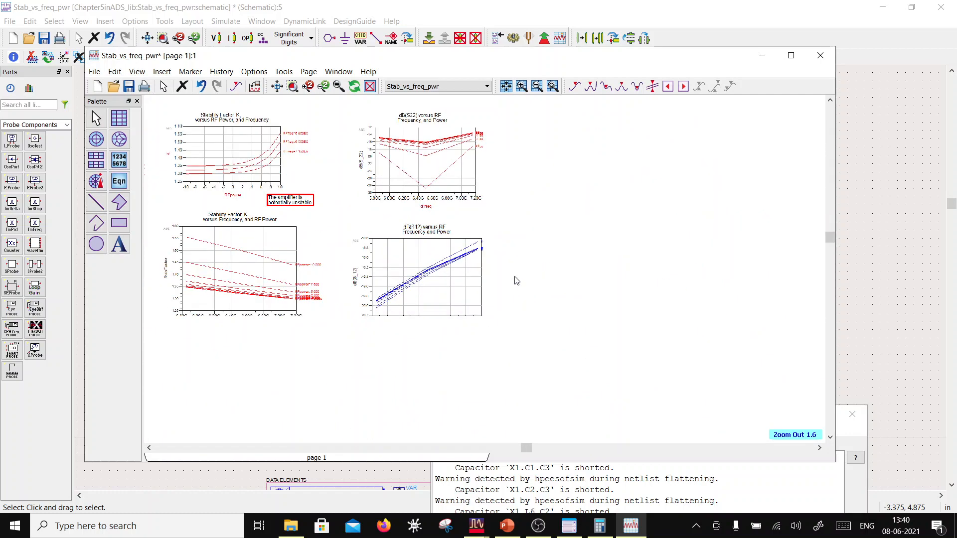
scroll(581, 212, "up", 1)
scroll(494, 263, "down", 1)
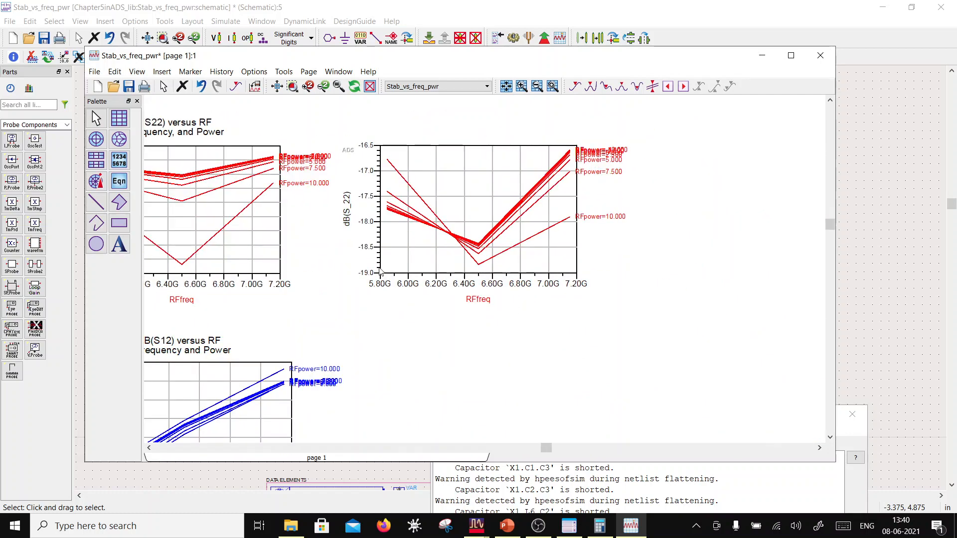
scroll(458, 270, "up", 1)
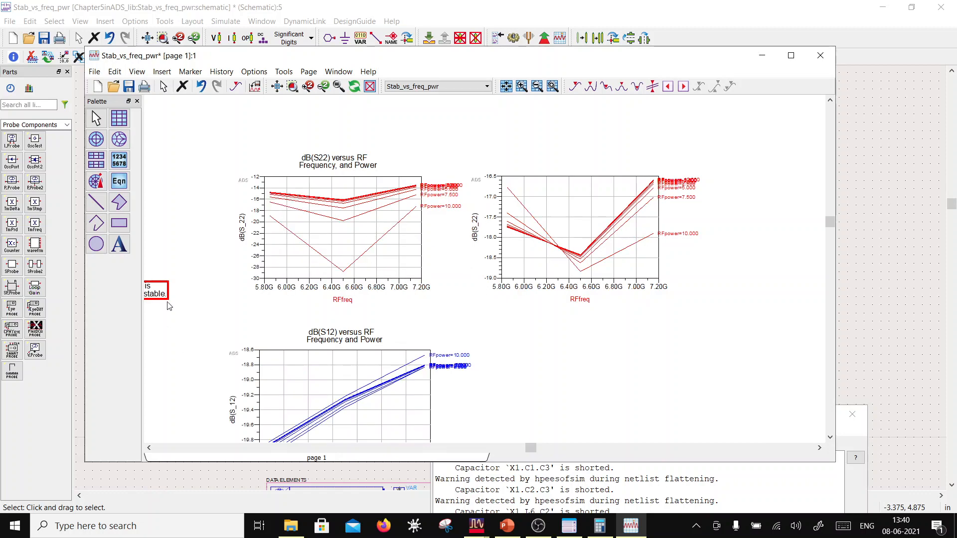
Save the data display, then switch to the schematic and save it too
left_click(130, 90)
scroll(489, 271, "down", 1)
left_click(121, 4)
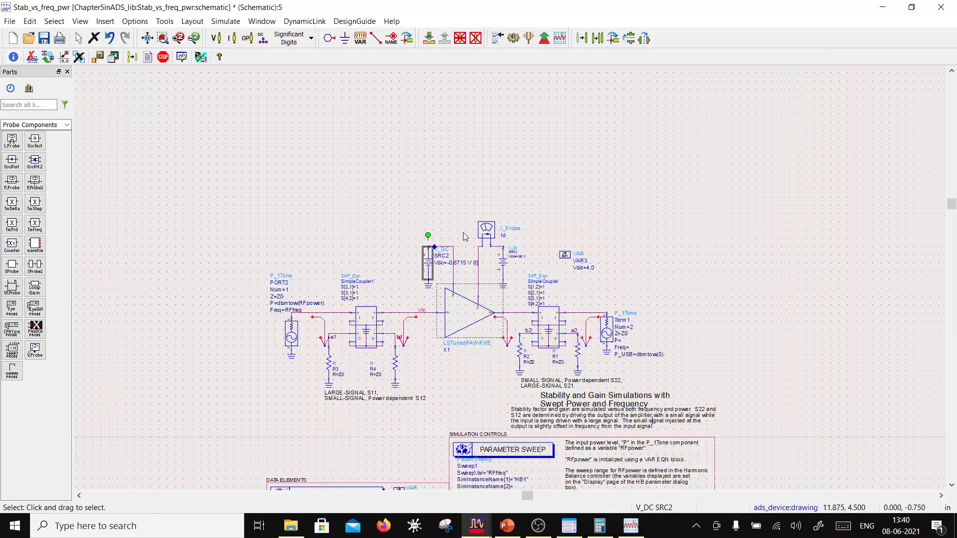
left_click(44, 39)
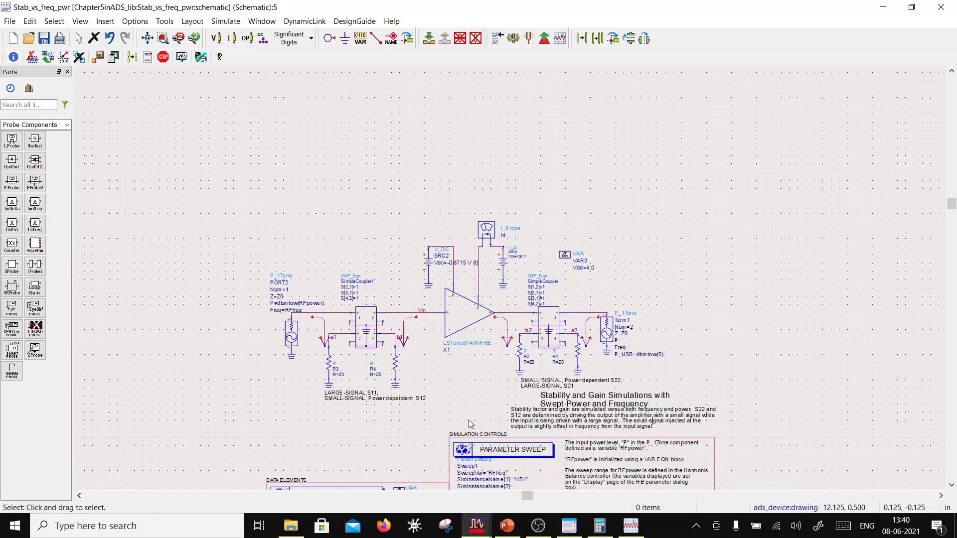
Review the schematic's sweep setup and the S-parameter and stability factor equations in the data display
scroll(479, 421, "down", 2)
scroll(519, 297, "up", 1)
scroll(519, 274, "up", 1)
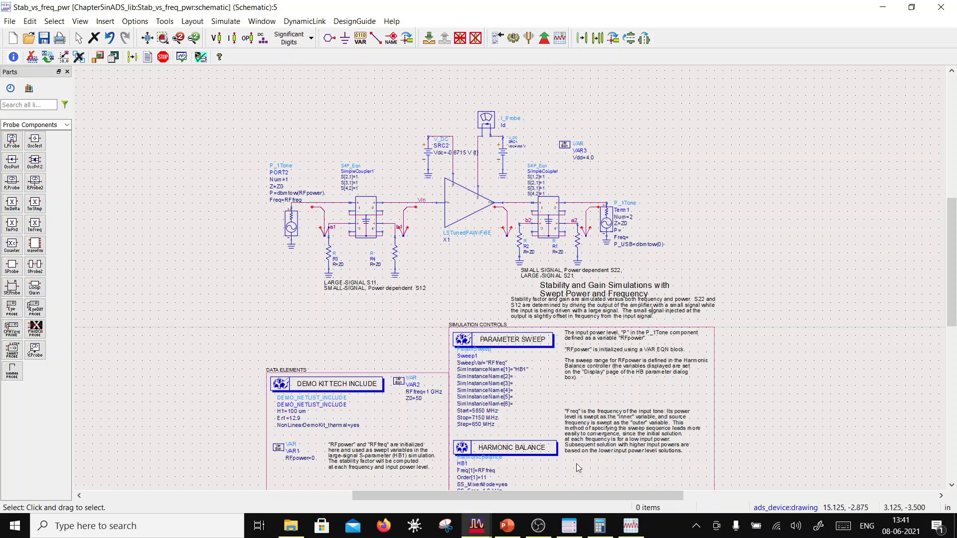
left_click(631, 523)
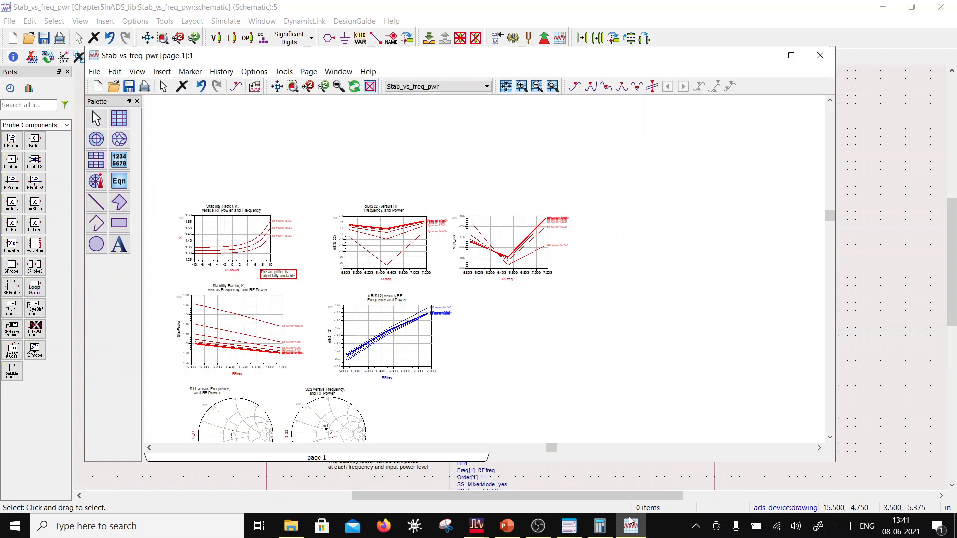
scroll(476, 278, "up", 1)
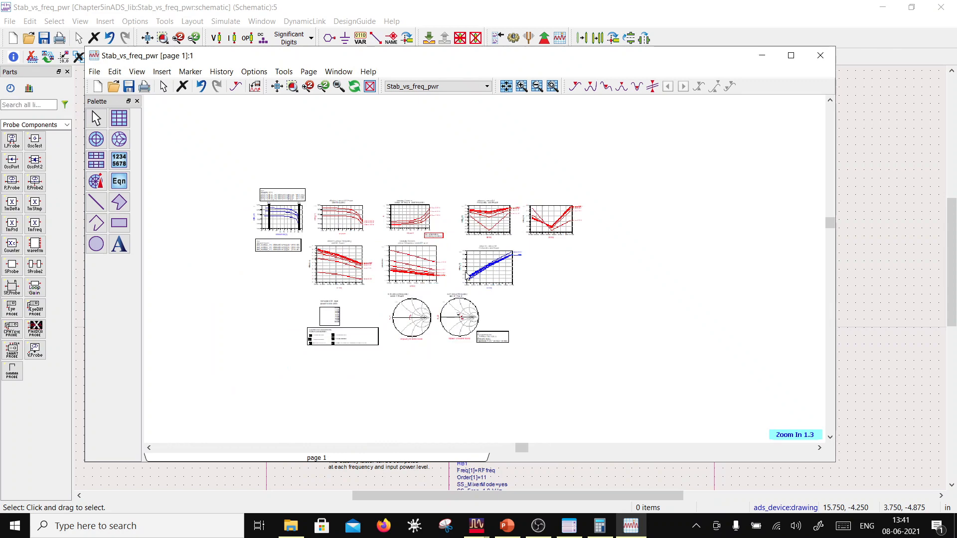
scroll(522, 272, "up", 3)
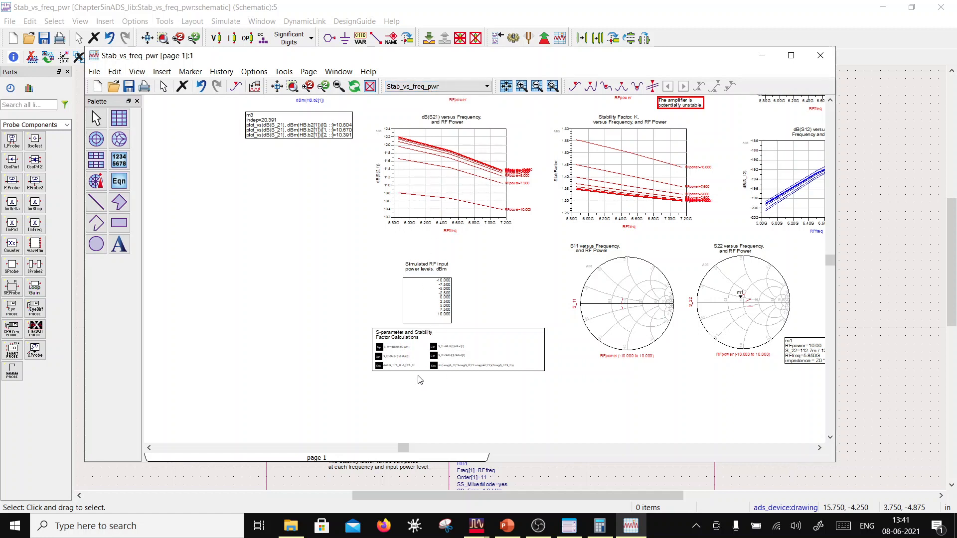
scroll(431, 365, "up", 2)
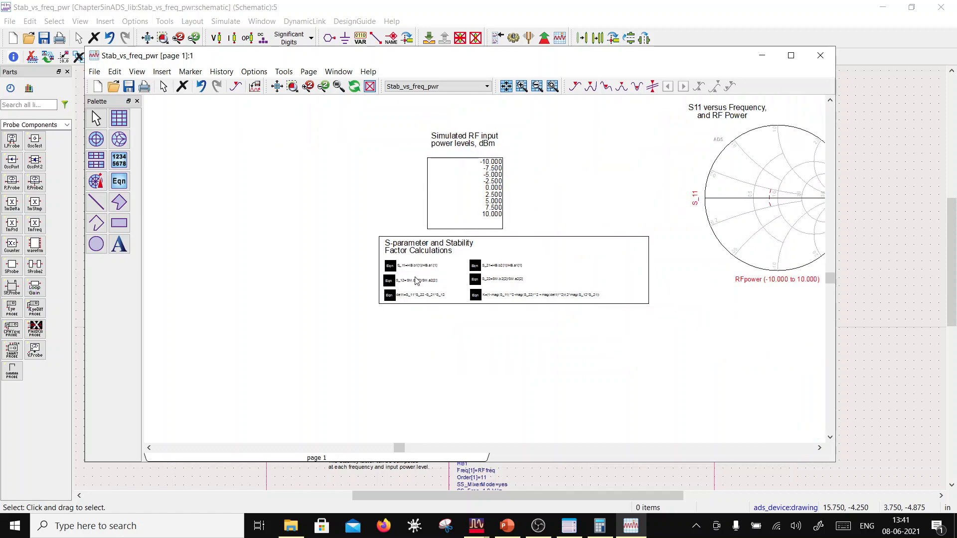
scroll(416, 280, "up", 2)
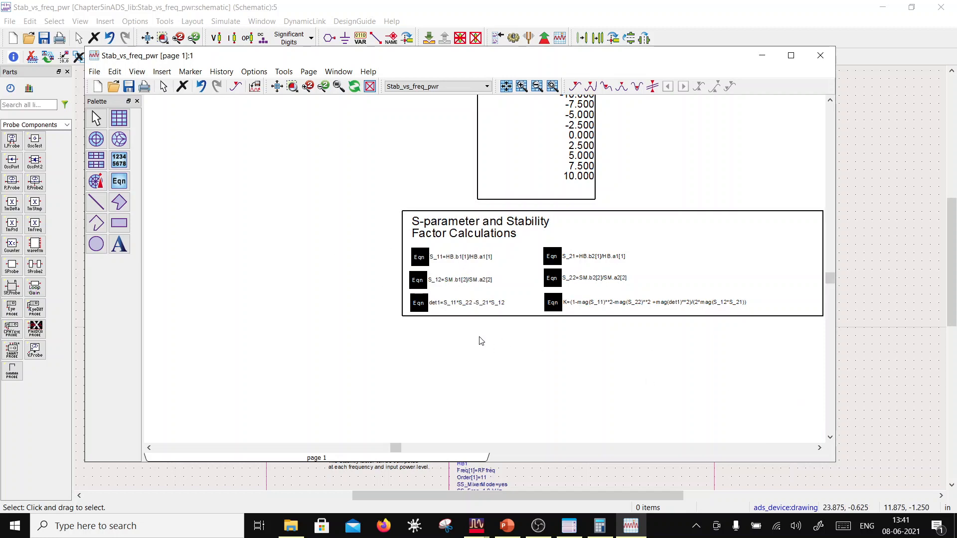
scroll(491, 270, "down", 2)
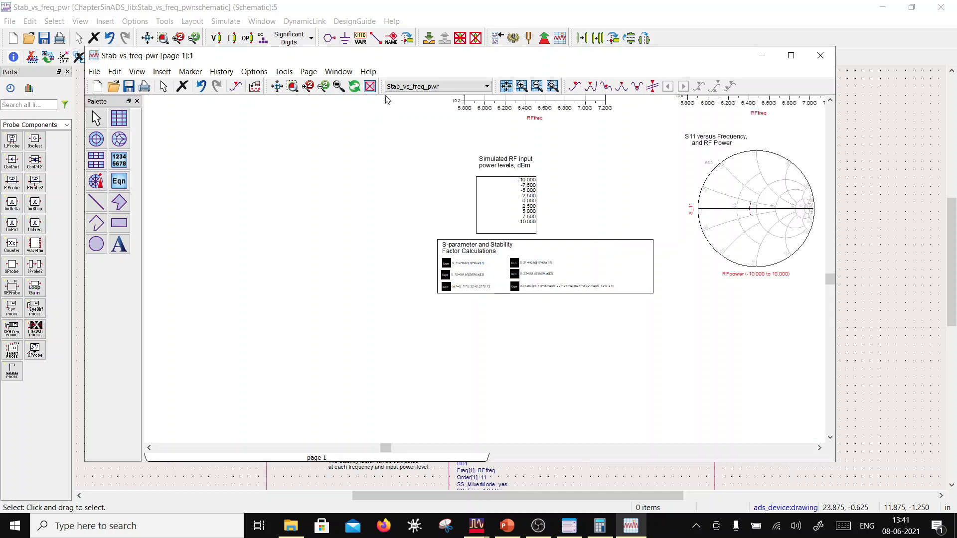
left_click(328, 4)
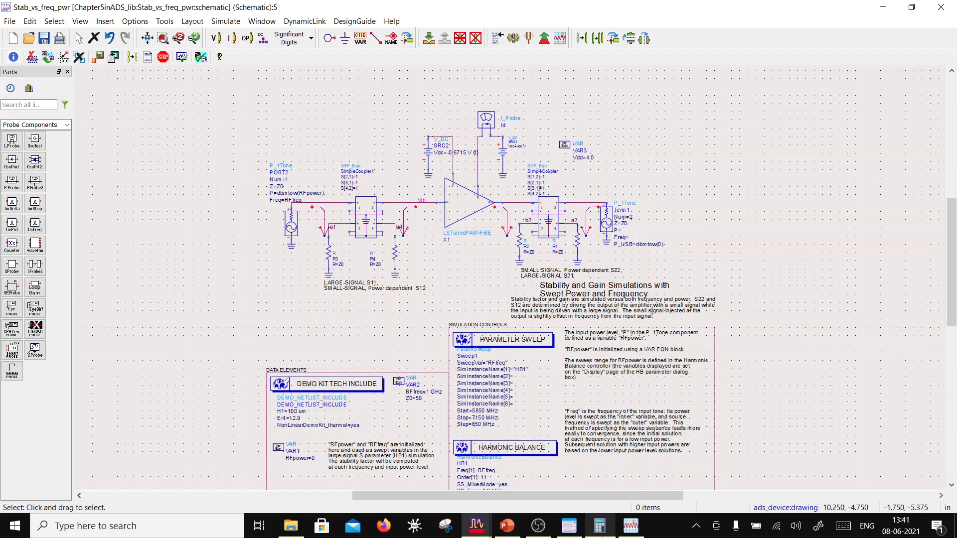
mouse_move(601, 530)
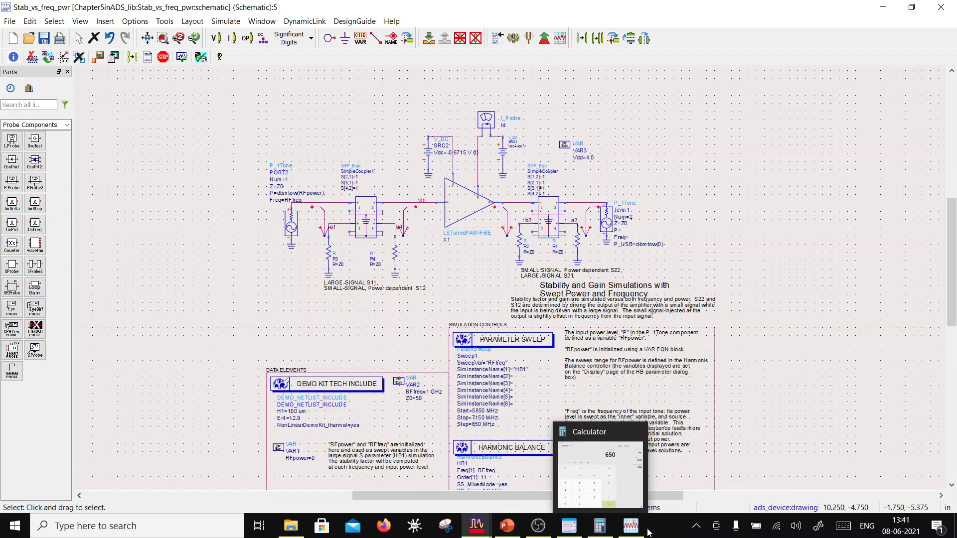
left_click(630, 526)
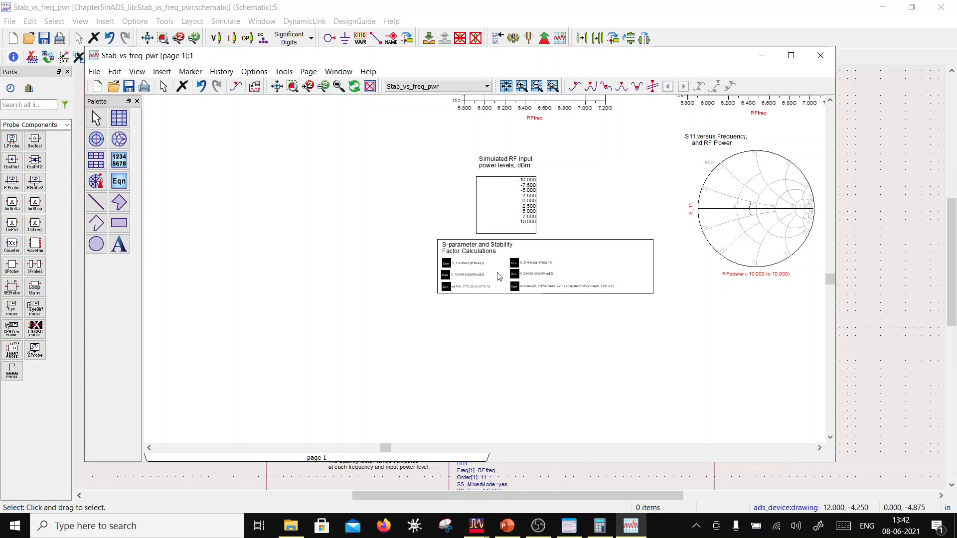
scroll(489, 274, "up", 1)
scroll(486, 272, "up", 1)
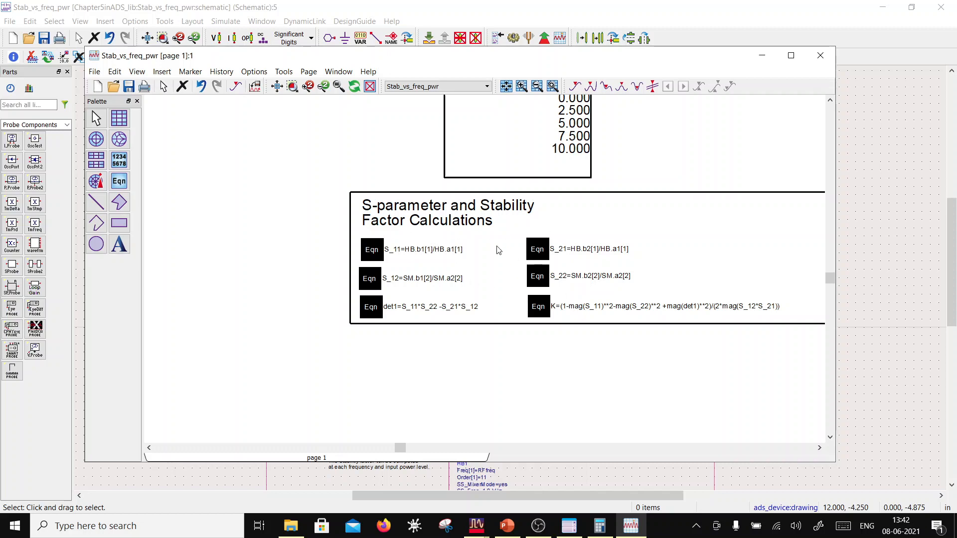
Return to the schematic, bring up the Calculator window and close it
left_click(440, 8)
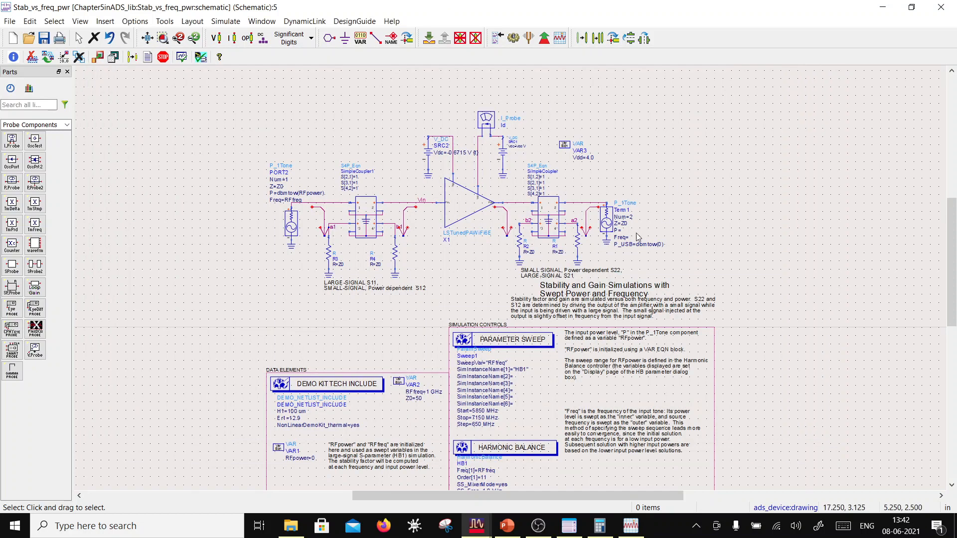
left_click(600, 526)
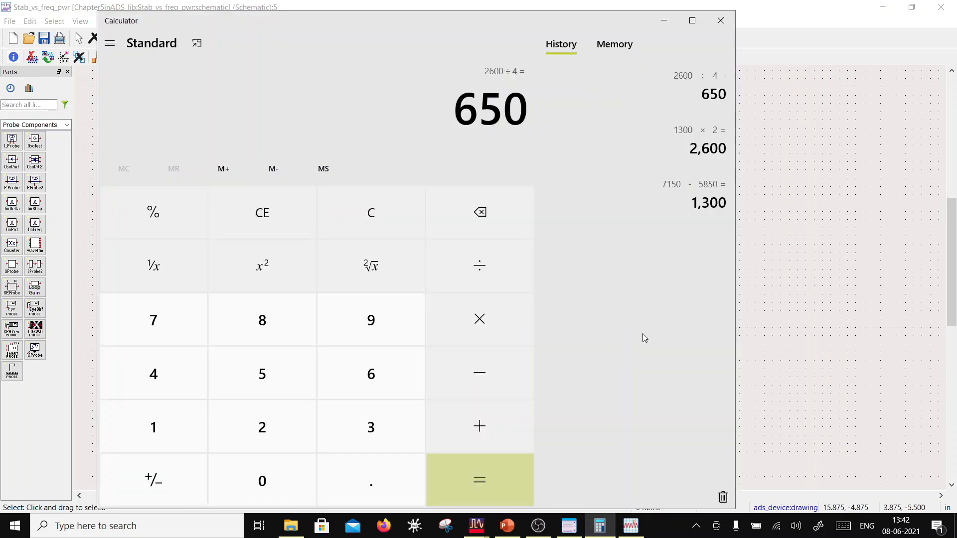
left_click(721, 20)
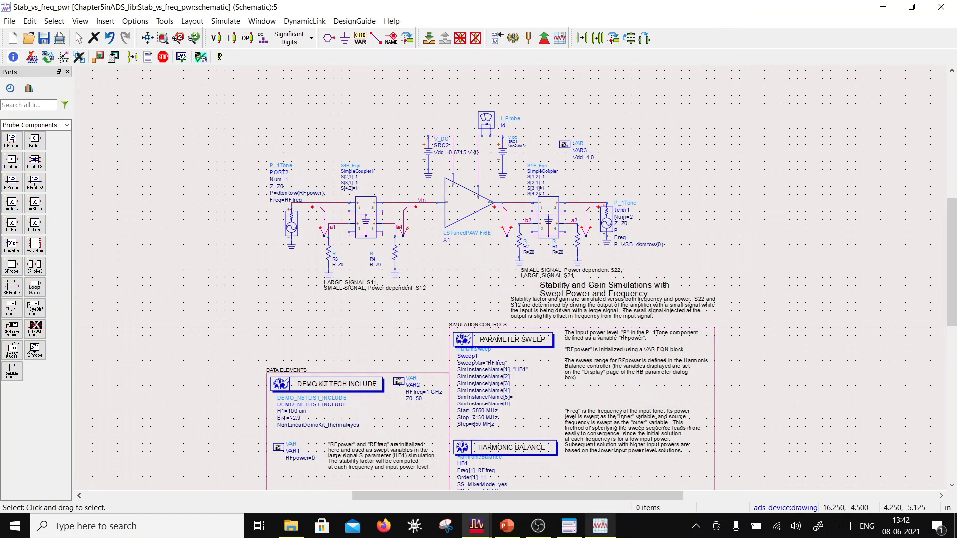
Add the equation Pdc=mag(Vdd*Id.i[0]) to the data display below the S-parameter and stability factor calculations
left_click(598, 529)
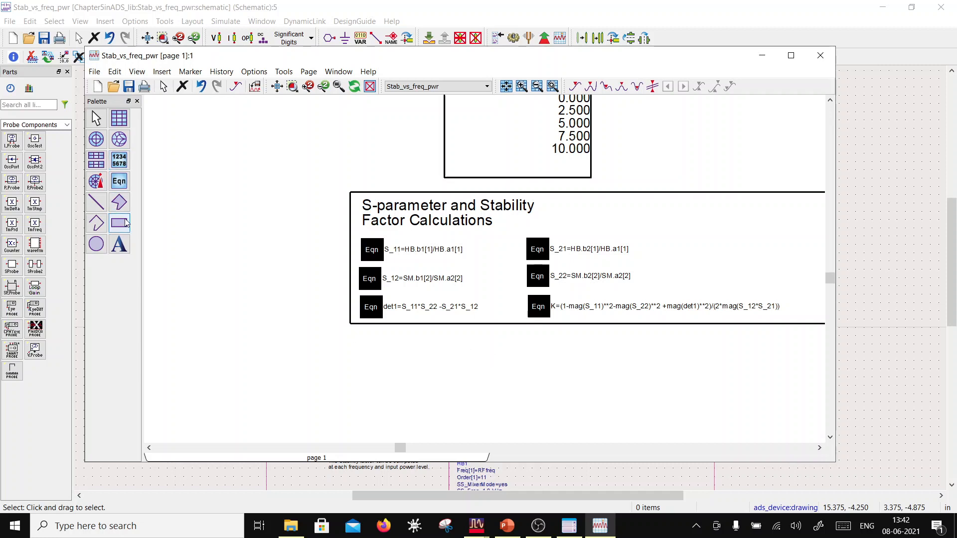
left_click(119, 181)
left_click(364, 343)
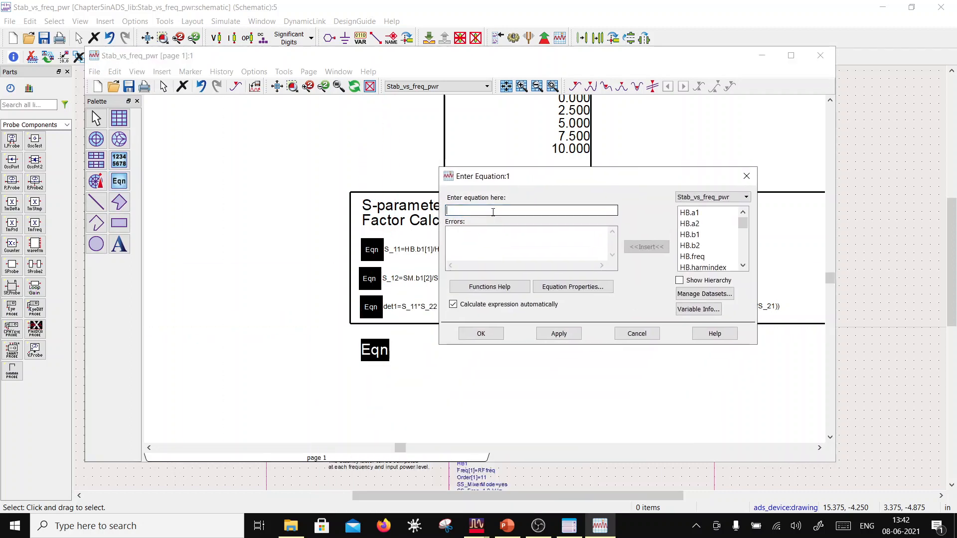
left_click_drag(499, 181, 627, 164)
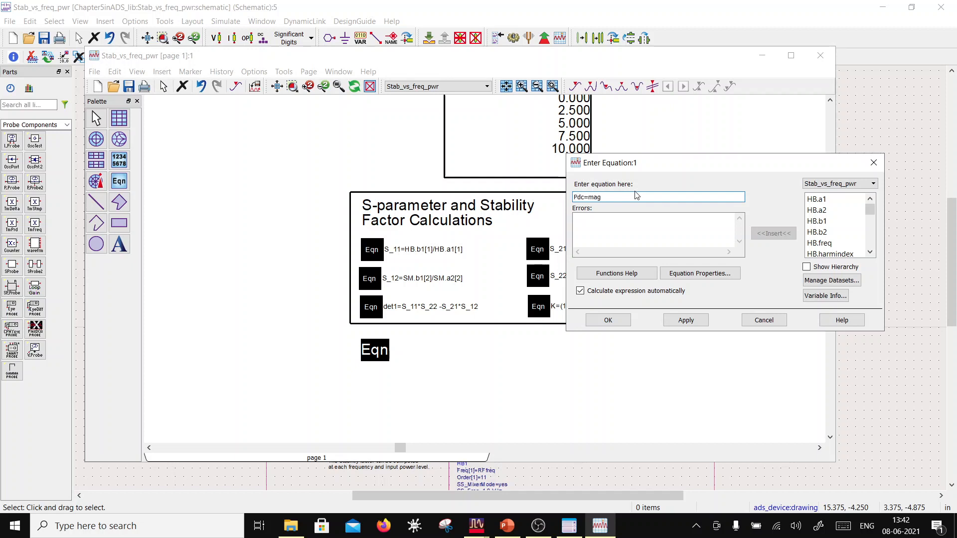
type("(Vdd*Id.i[0")
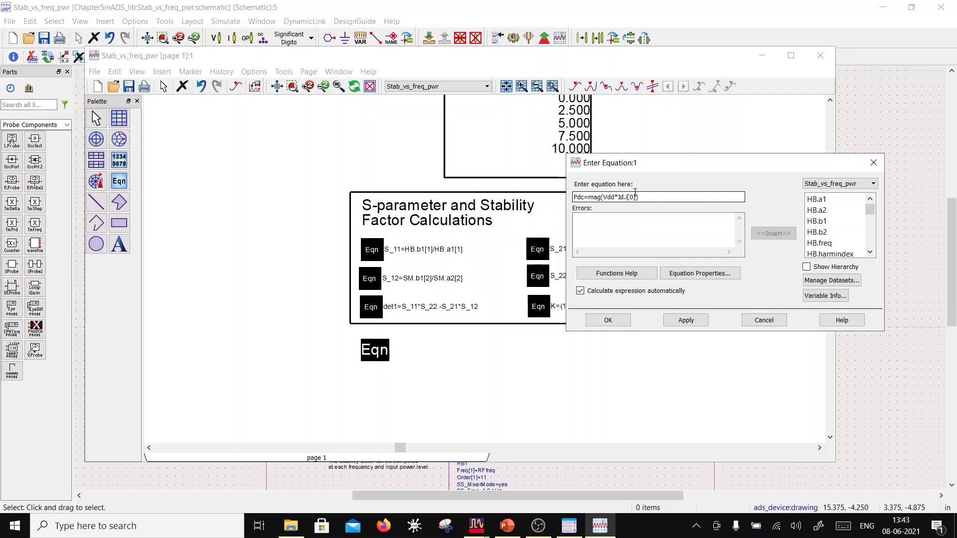
left_click(635, 196)
left_click(608, 320)
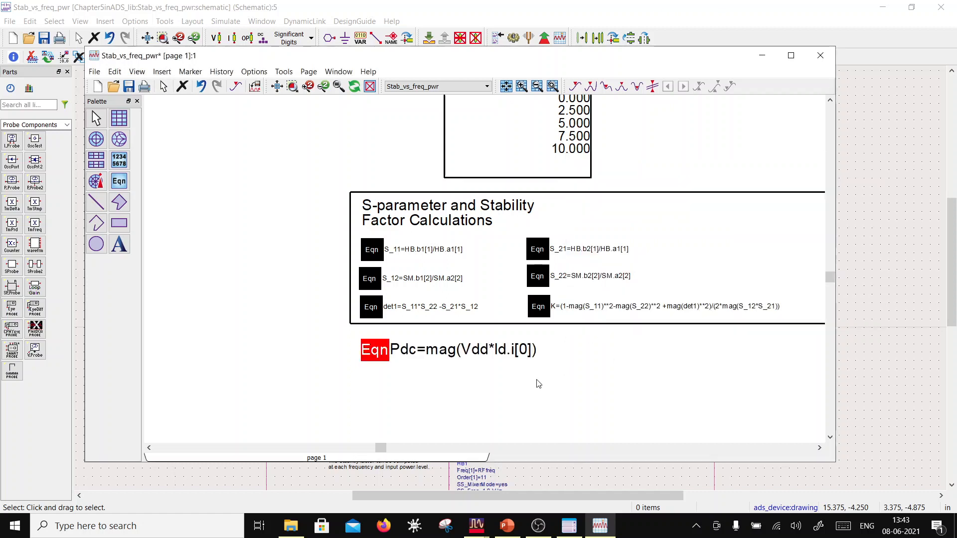
Check the dataset variable names and correct the DC power equation to Pdc=mag(Vdd*HB.Id.i[0])
double_click(380, 350)
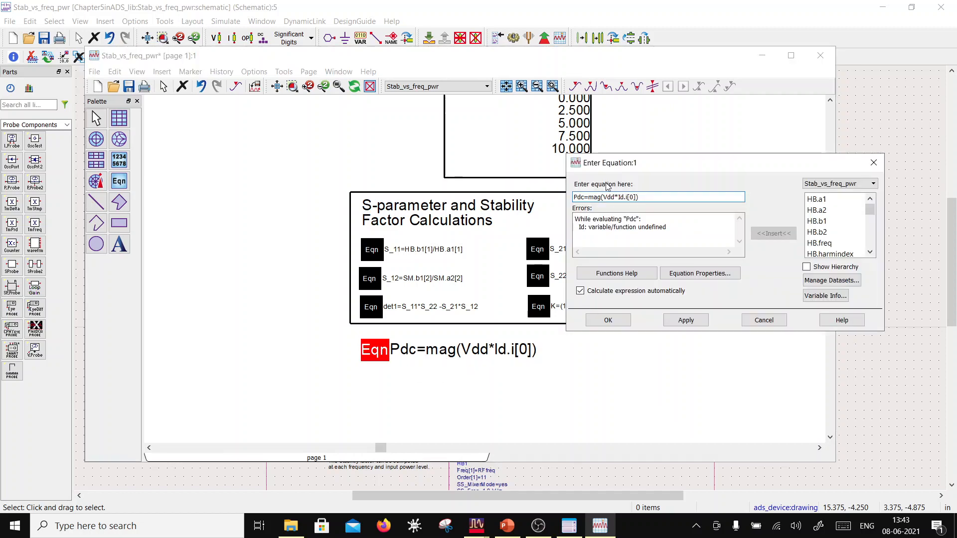
left_click_drag(618, 168, 155, 129)
left_click(174, 159)
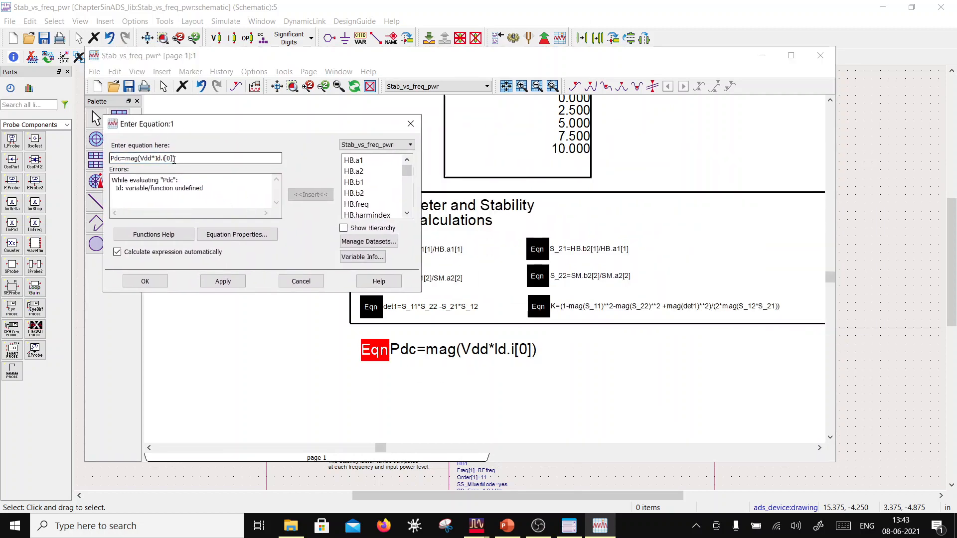
mouse_move(409, 167)
left_mouse_down()
mouse_move(409, 197)
mouse_move(408, 184)
left_mouse_up()
left_click(407, 161)
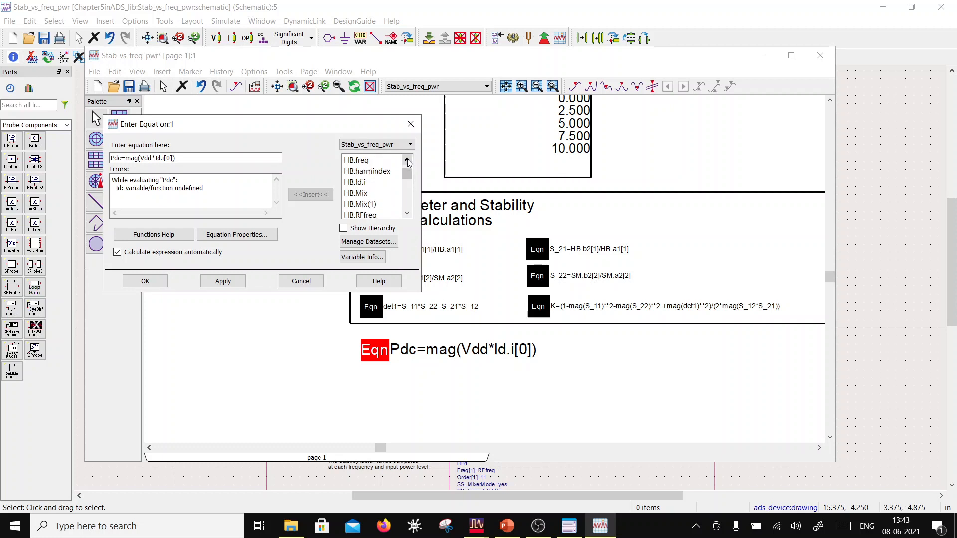
left_click(407, 160)
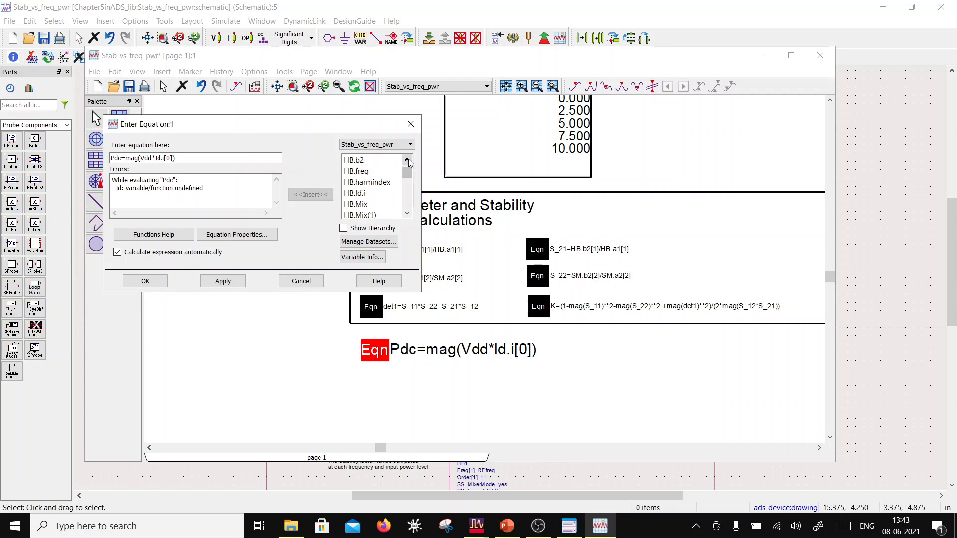
left_click(408, 161)
left_click(408, 160)
left_click(408, 161)
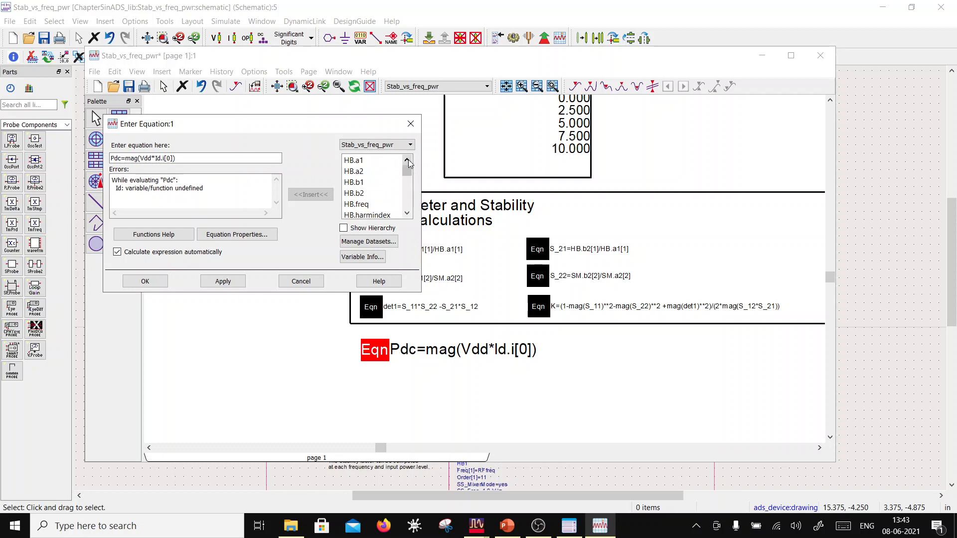
left_click(408, 213)
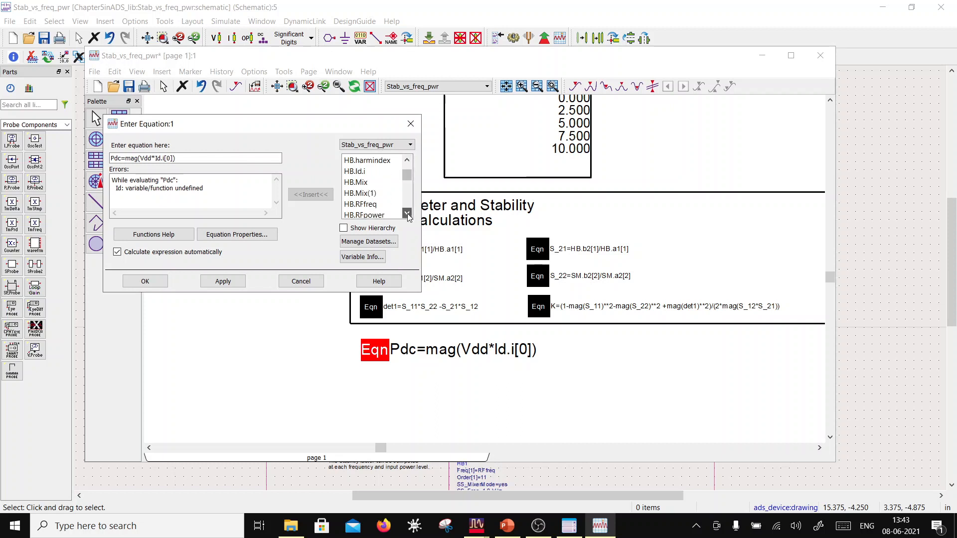
left_click(408, 213)
left_click(408, 213)
left_click(408, 214)
left_click(408, 213)
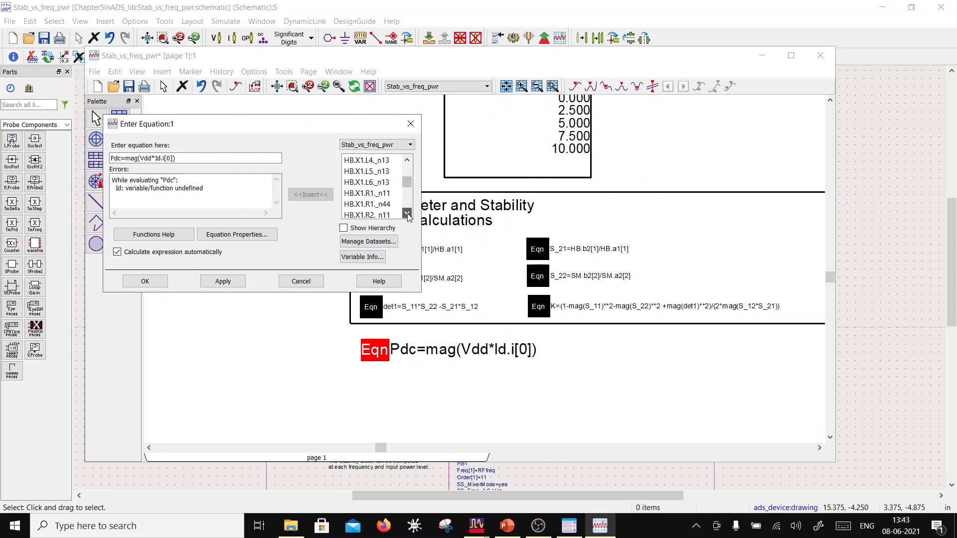
left_click(408, 214)
left_click(407, 213)
left_click(408, 213)
left_click(407, 213)
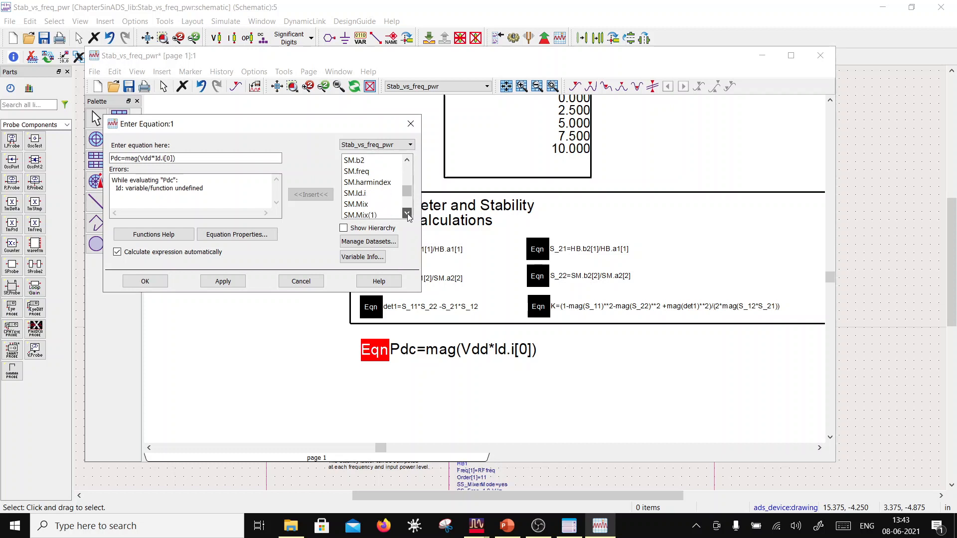
left_click(408, 213)
left_click(408, 213)
left_click(408, 213)
left_click(408, 213)
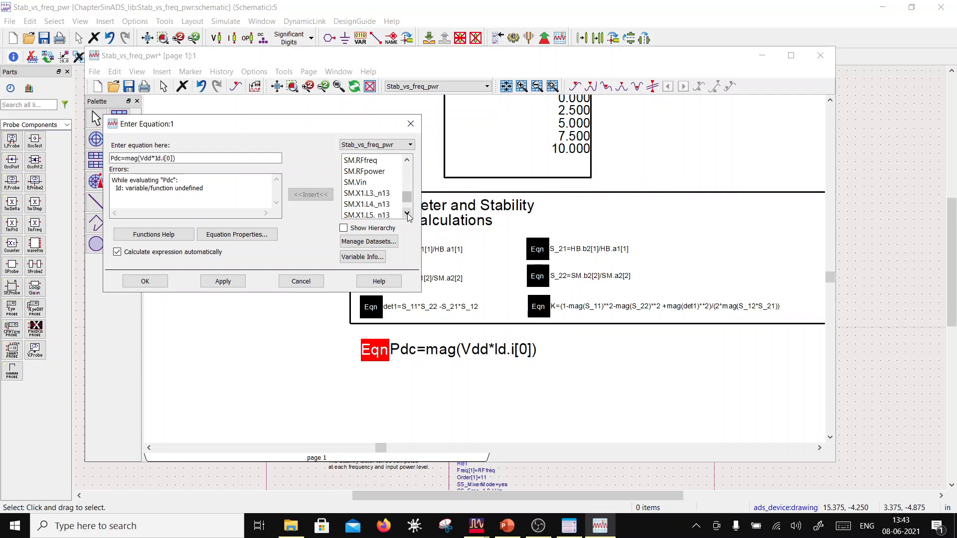
left_click(408, 214)
left_click(407, 214)
left_click(408, 214)
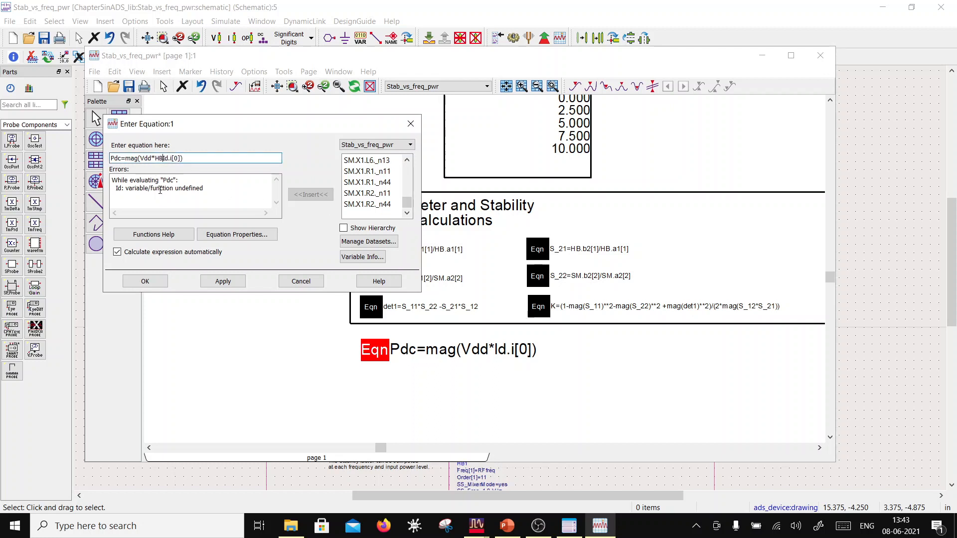
left_click(149, 284)
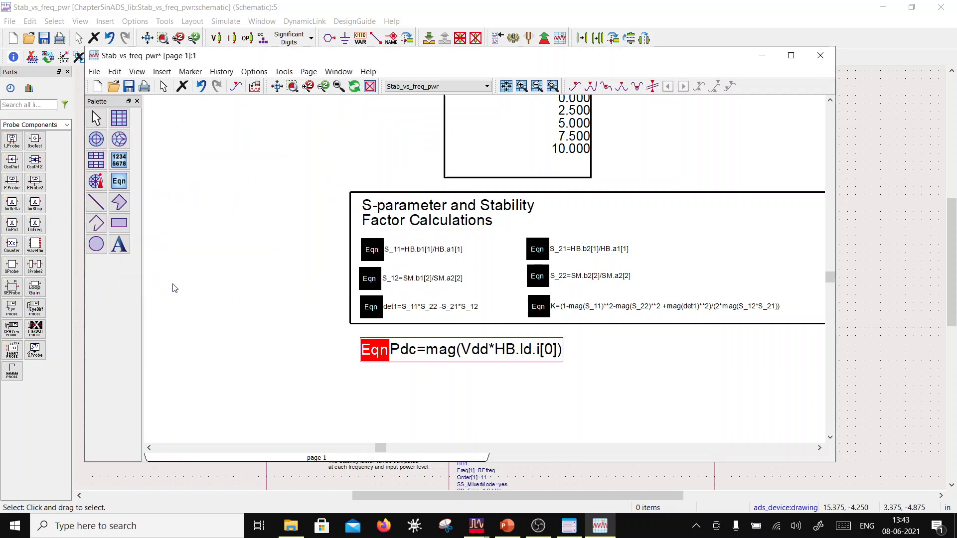
Replace the current term in the Pdc equation with the HB.Id.i variable inserted from the Stab_vs_freq_pwr dataset
double_click(379, 359)
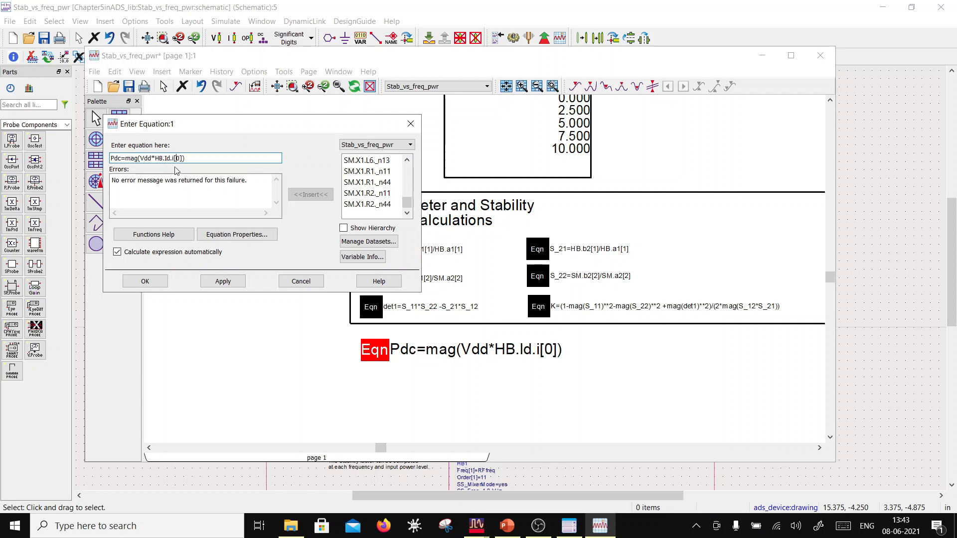
key("BackSpace")
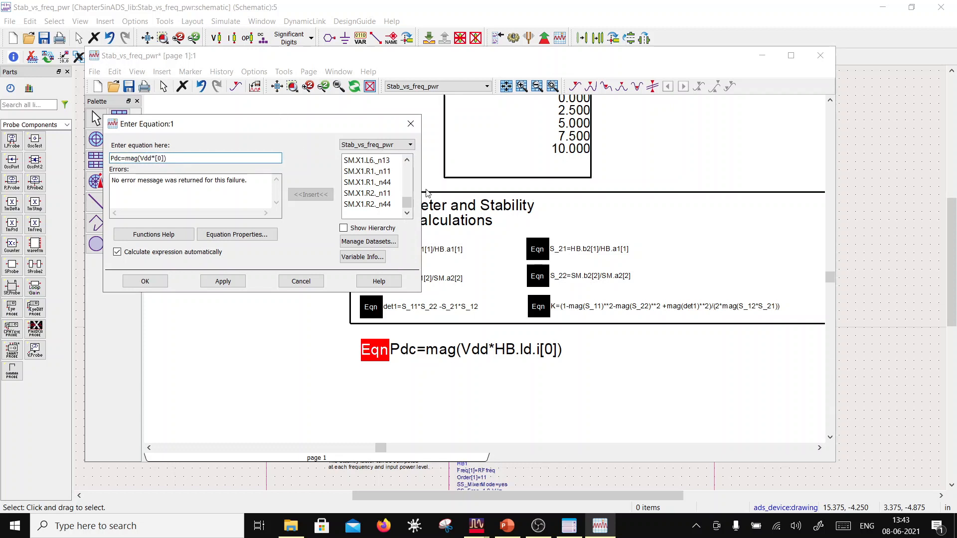
left_click(408, 160)
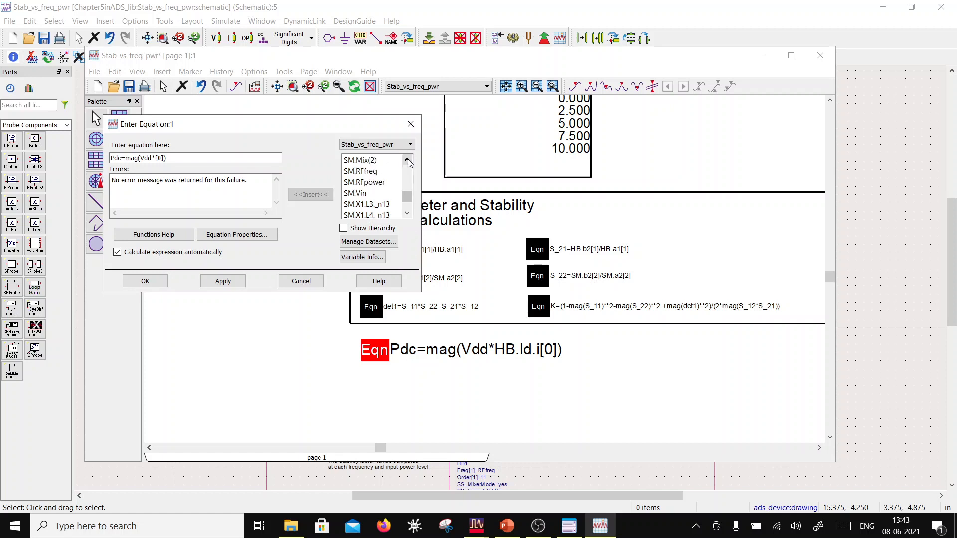
left_click(408, 160)
left_click(408, 160)
left_click(408, 160)
left_click(408, 160)
left_click(408, 160)
left_click(407, 160)
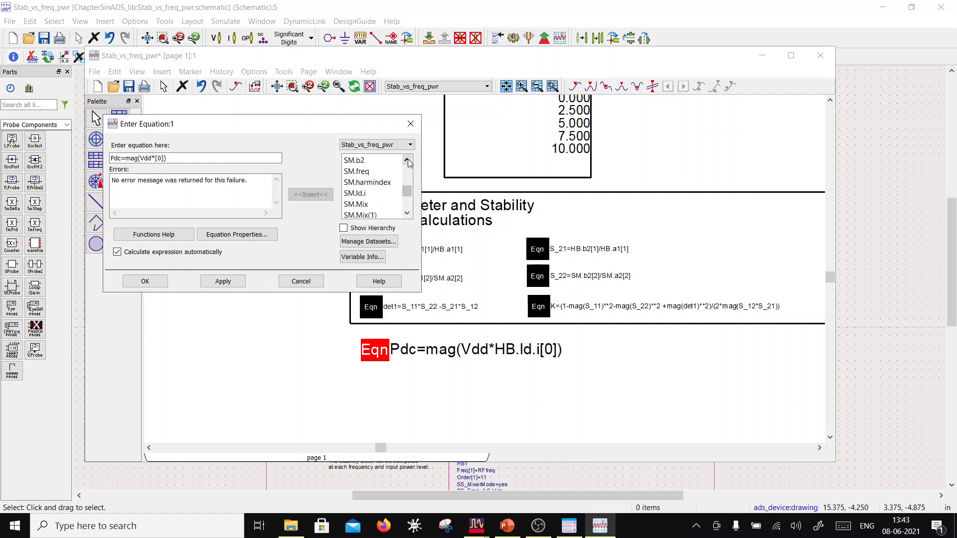
left_click(408, 160)
left_click(408, 160)
left_click(407, 160)
left_click(408, 160)
left_click(407, 160)
left_click(408, 160)
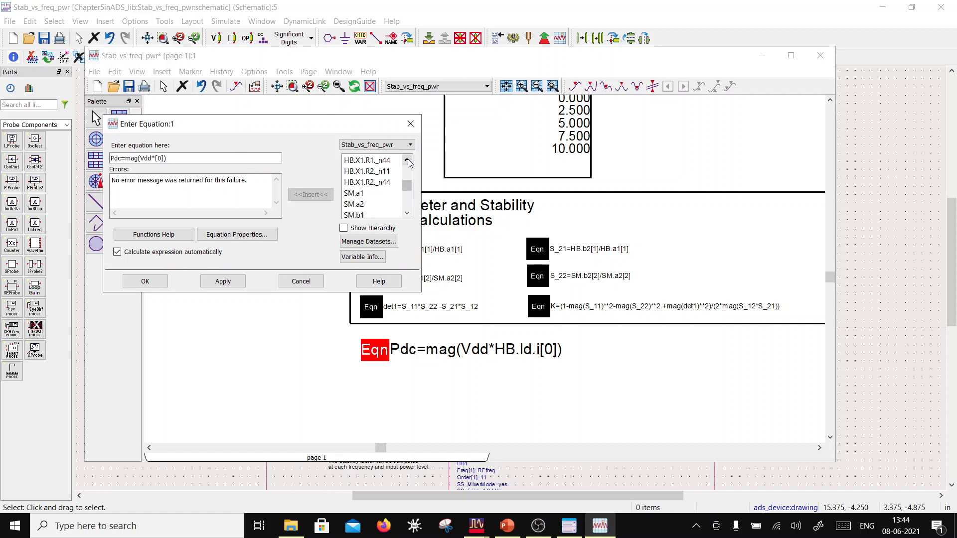
left_click(408, 160)
left_click(408, 160)
left_click(408, 160)
left_click(408, 160)
left_click(408, 160)
left_click(407, 160)
left_click(408, 160)
left_click(408, 160)
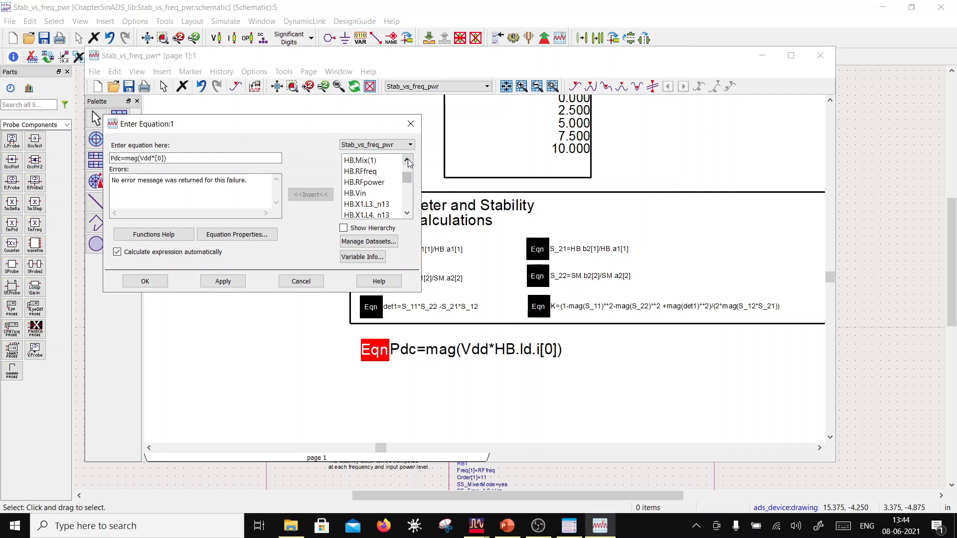
left_click(408, 160)
left_click(407, 160)
left_click(407, 160)
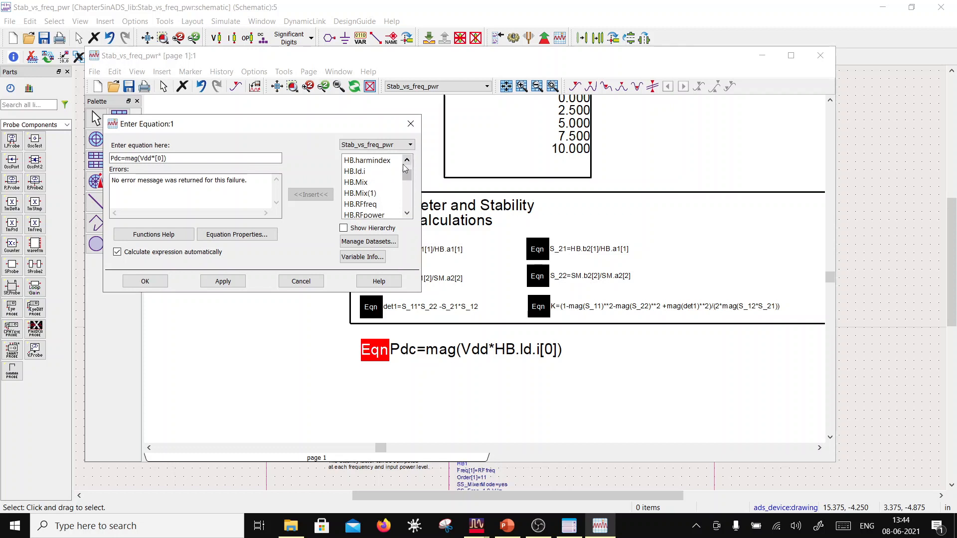
left_click(374, 173)
left_click(310, 194)
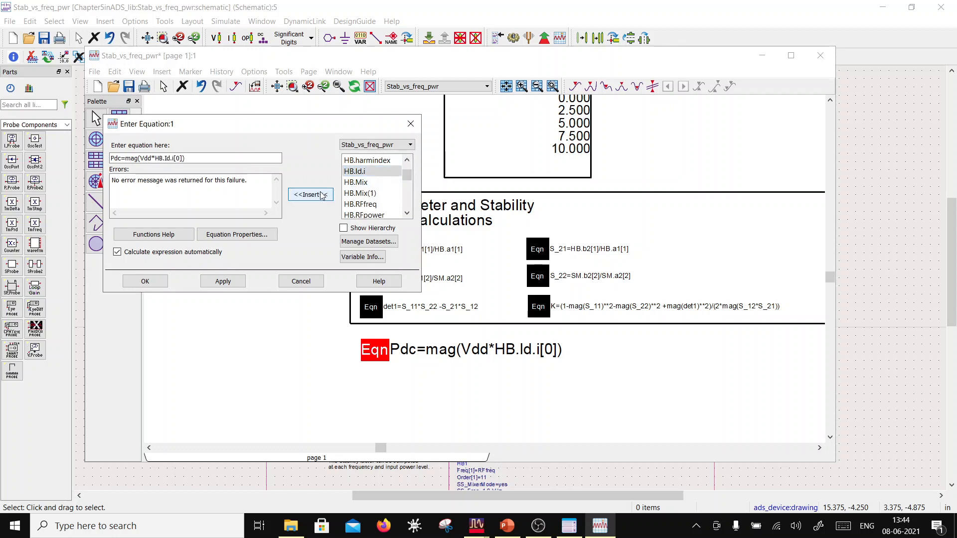
left_click(143, 281)
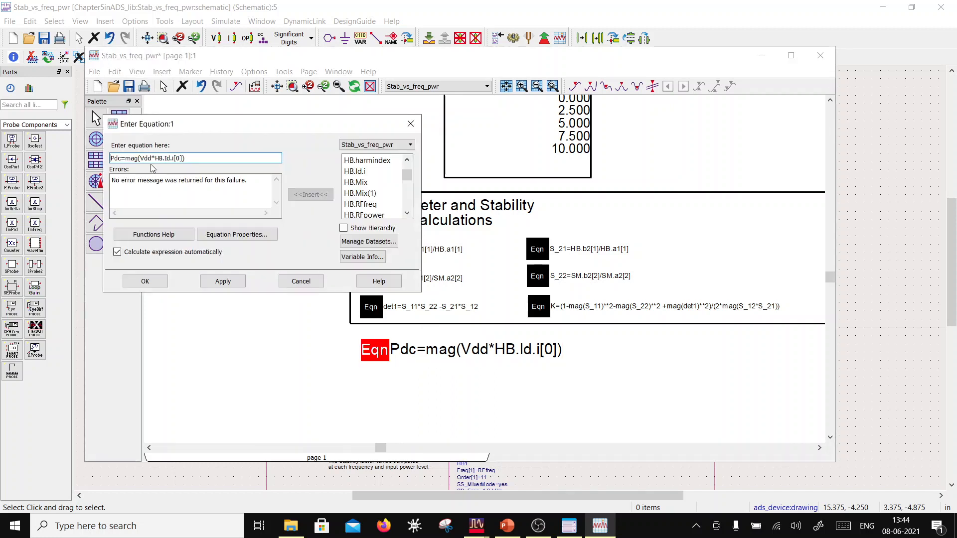
Try the supply voltage as the number 4 instead of Vdd in the Pdc equation
left_click_drag(144, 157, 140, 157)
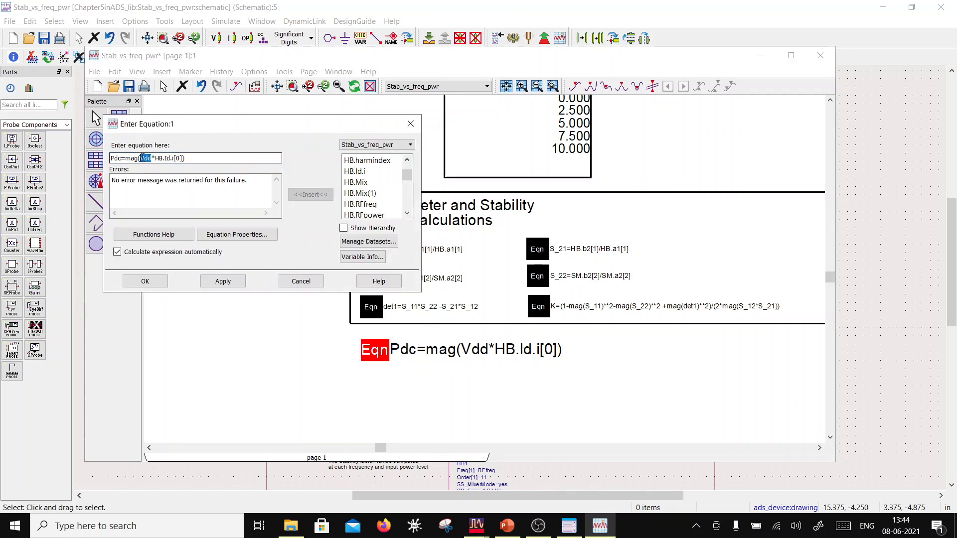
type("4")
left_click(161, 286)
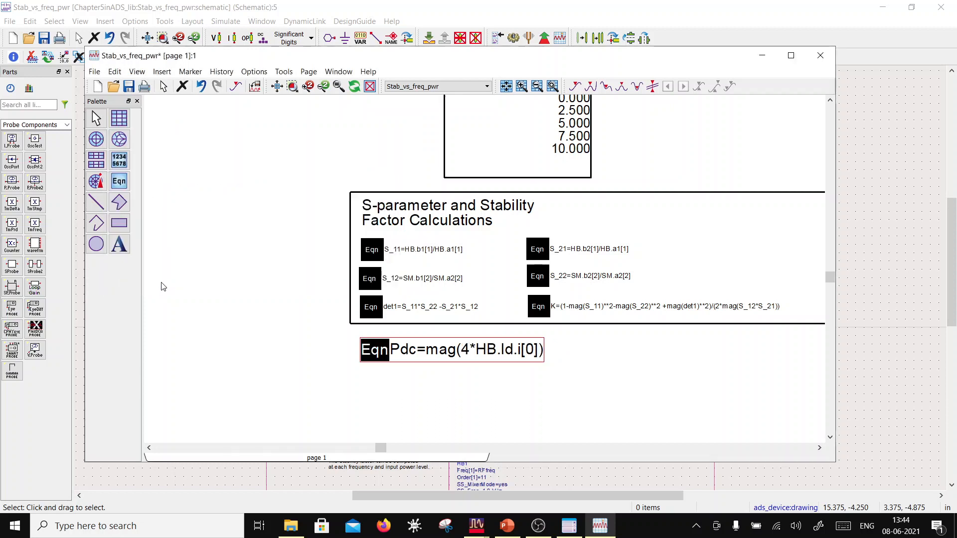
Put the variable Vdd back in place of the 4 in the Pdc equation
double_click(390, 353)
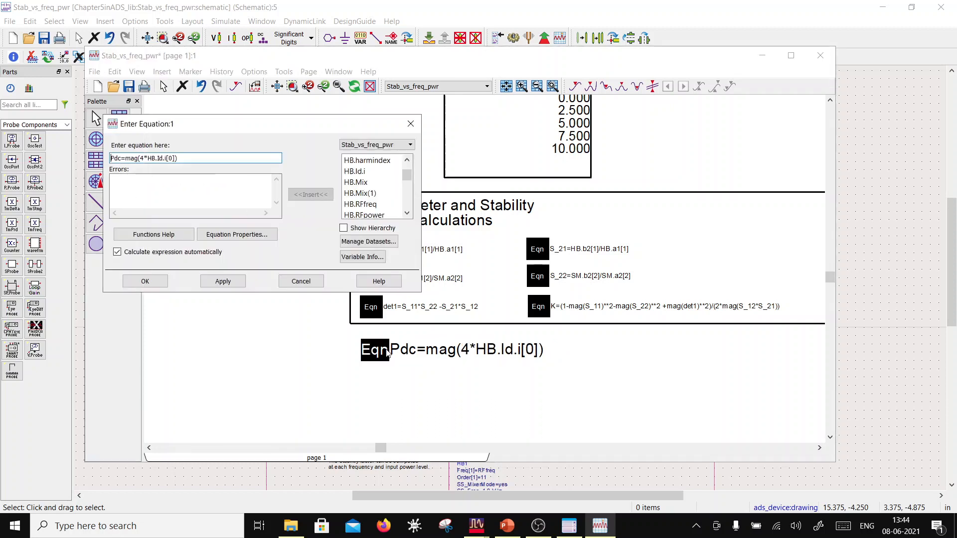
left_click(144, 158)
key("BackSpace")
type("Vdd")
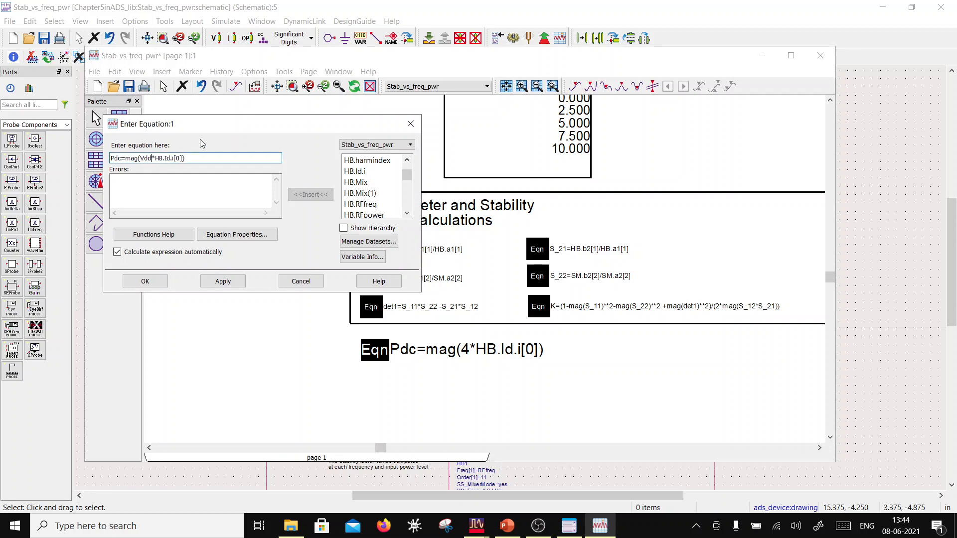
left_click(144, 282)
Check the Vdd variable in the schematic, then try the prefix HB. on Vdd in the Pdc equation
left_click(305, 5)
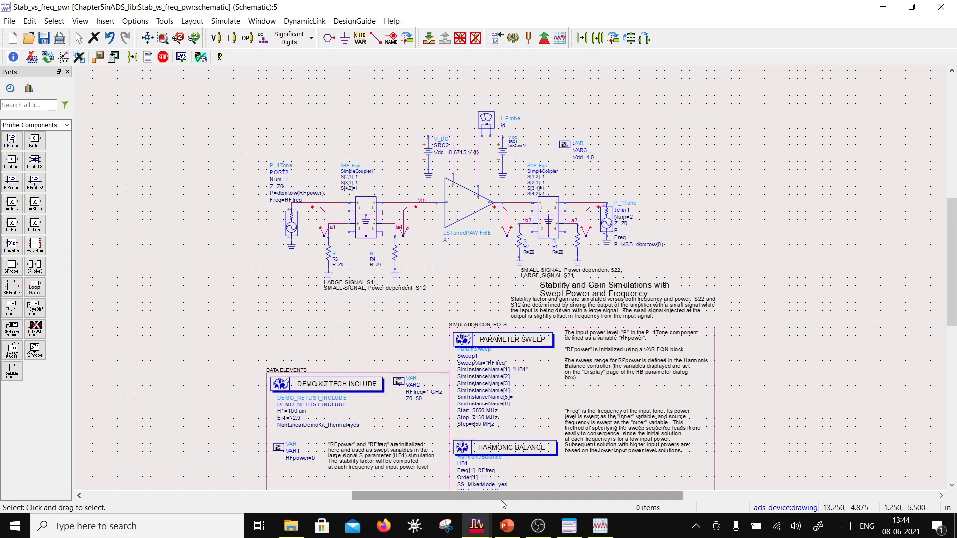
left_click(596, 527)
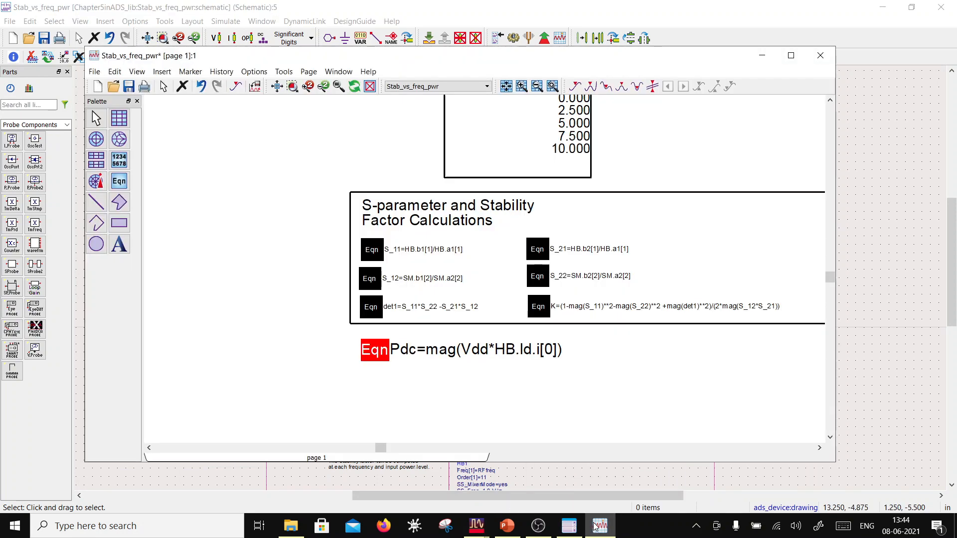
double_click(466, 354)
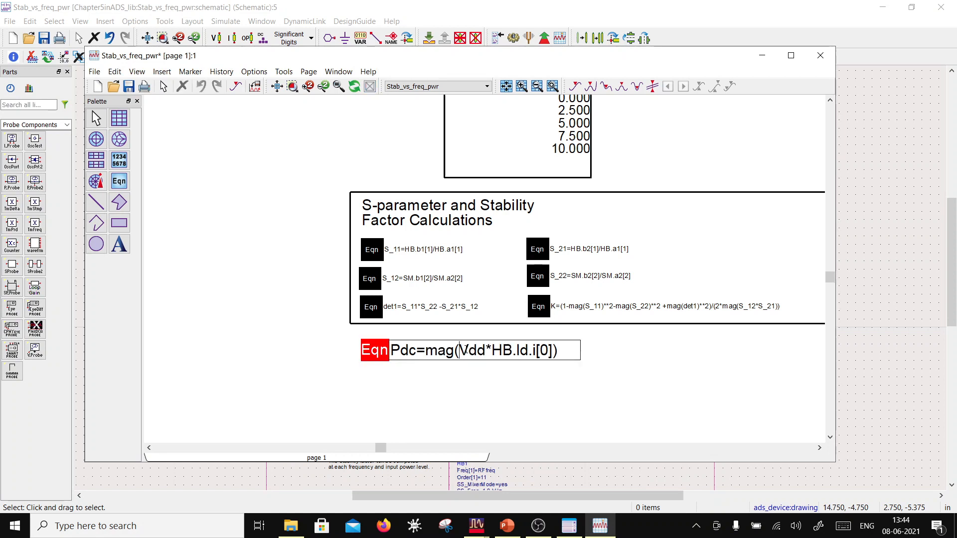
type("HB.")
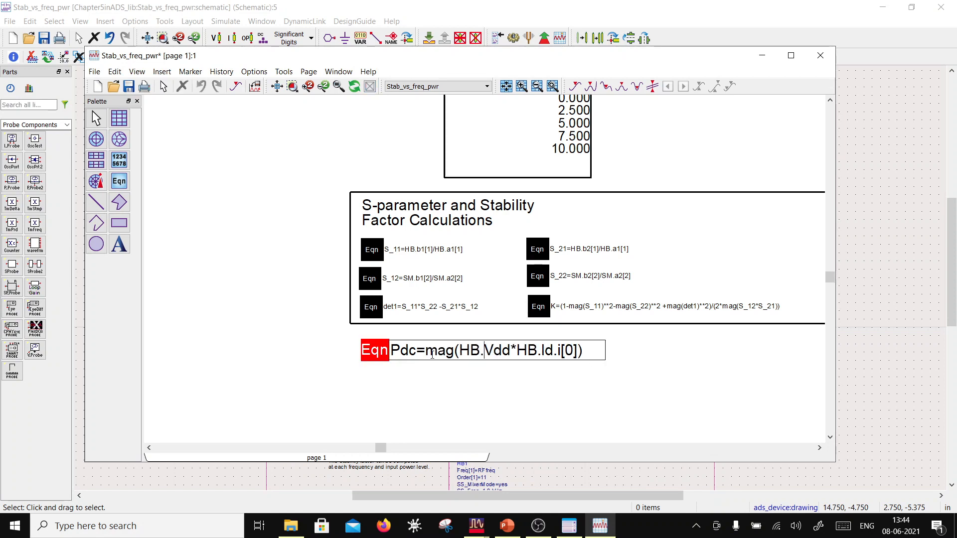
left_click(432, 398)
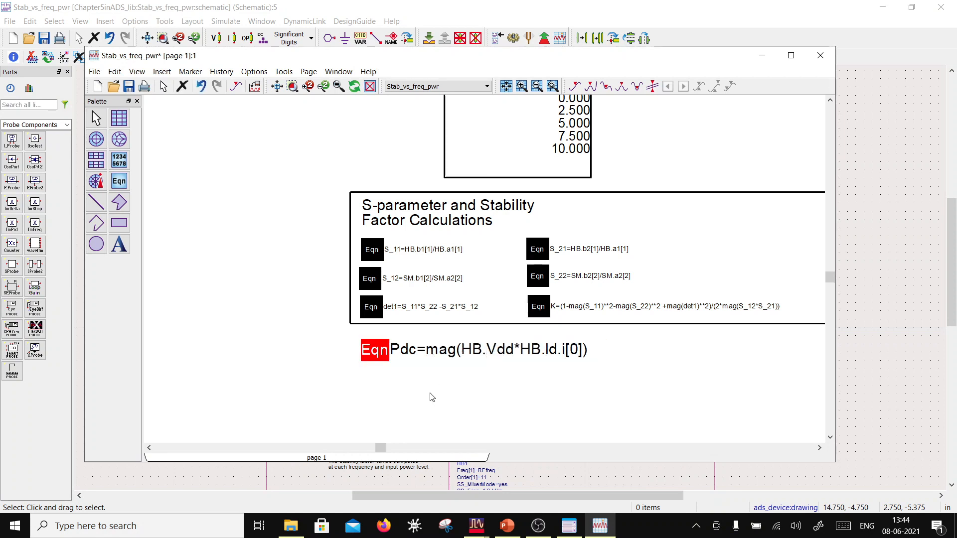
Try SM.Vdd as the voltage term in the Pdc equation and look for Vdd among the dataset variables
double_click(475, 354)
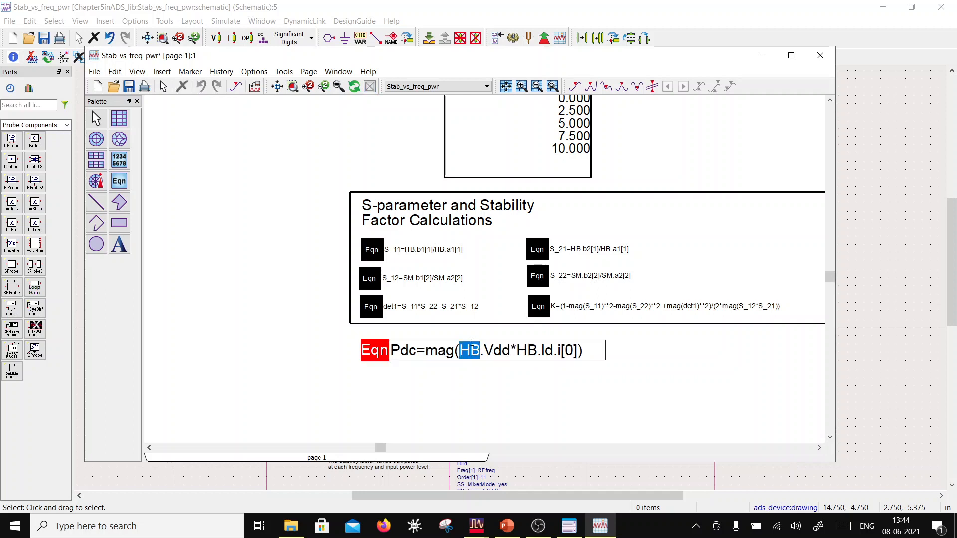
type("SM")
left_click(475, 386)
double_click(469, 349)
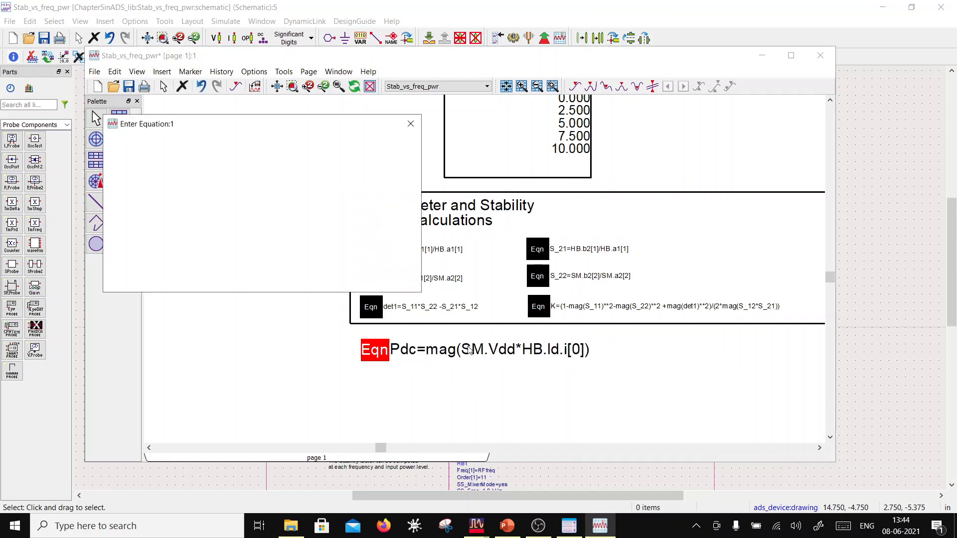
scroll(367, 191, "down", 5)
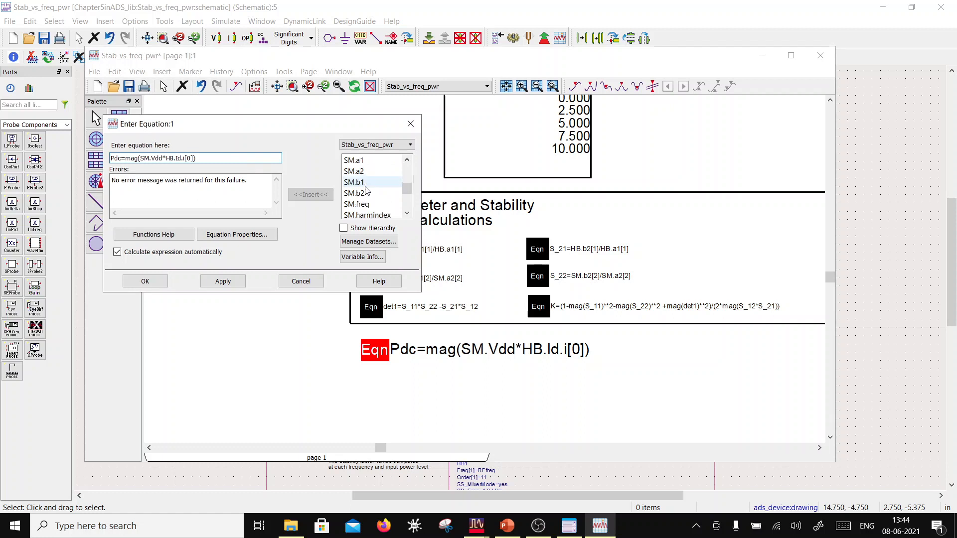
scroll(367, 191, "up", 6)
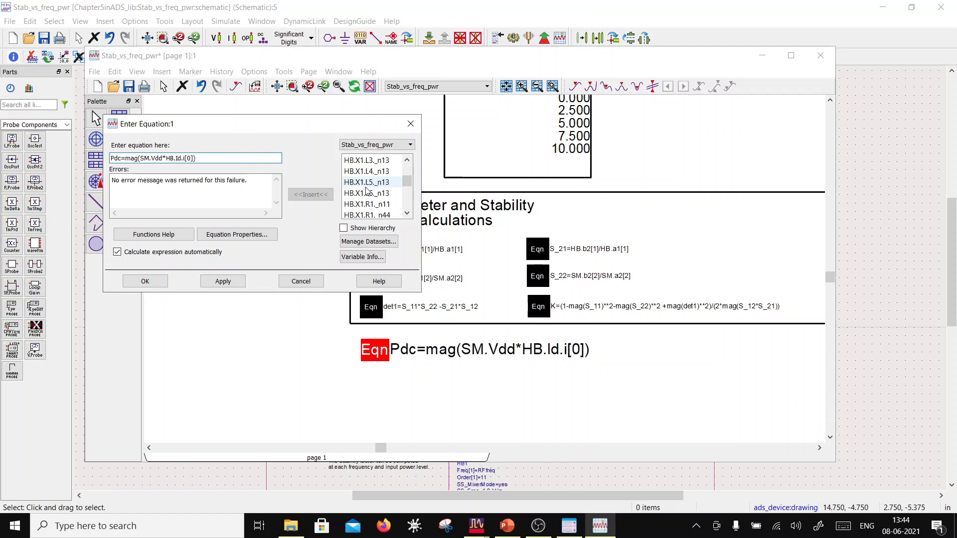
left_click(299, 281)
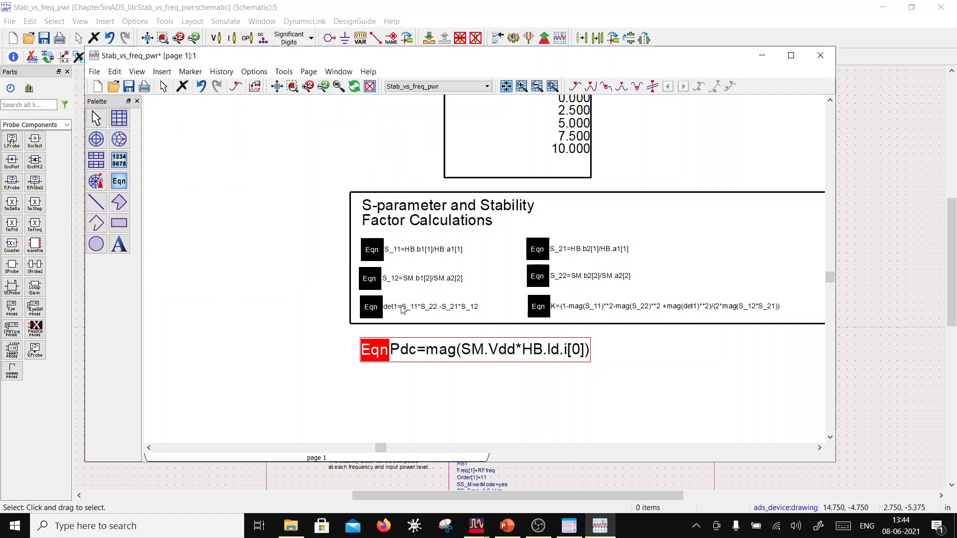
Remove the SM. prefix from Vdd in the Pdc equation
left_click(490, 355)
key("BackSpace")
key("BackSpace")
key("BackSpace")
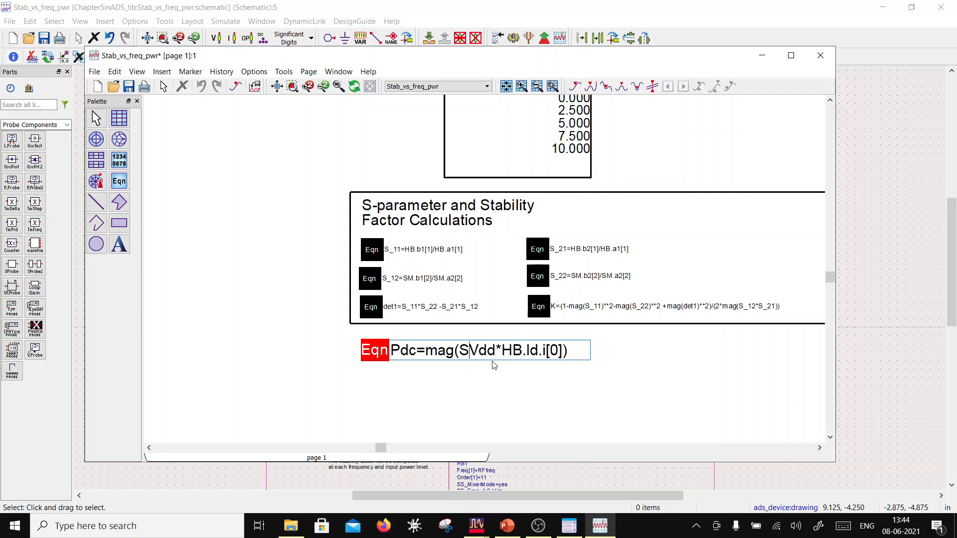
Open the output plan of the harmonic balance controller HB1 in the schematic for editing
left_click(220, 472)
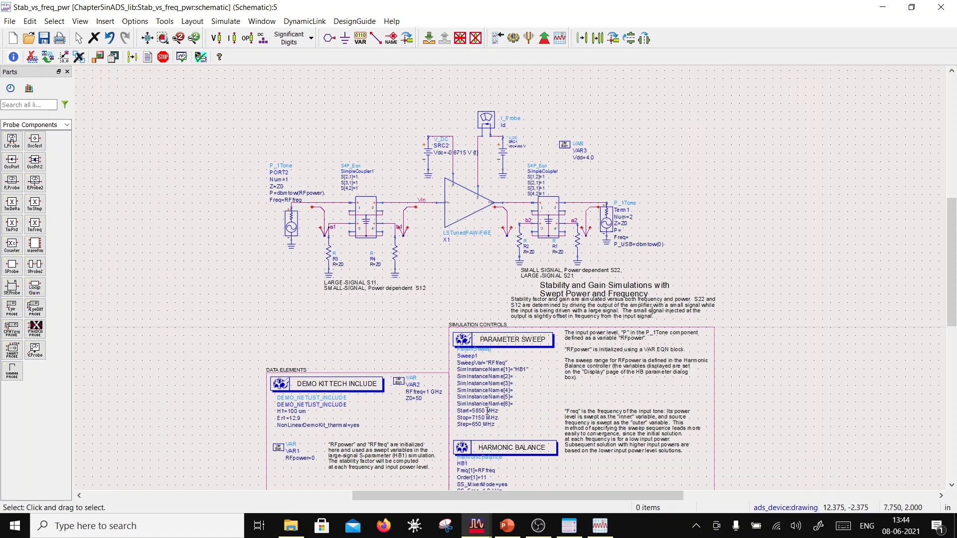
double_click(509, 448)
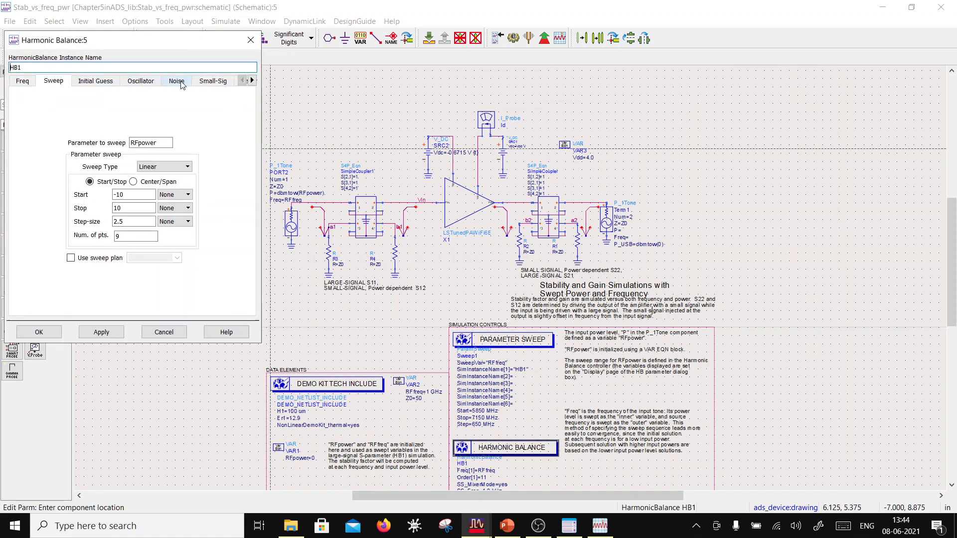
left_click(252, 81)
left_click(252, 81)
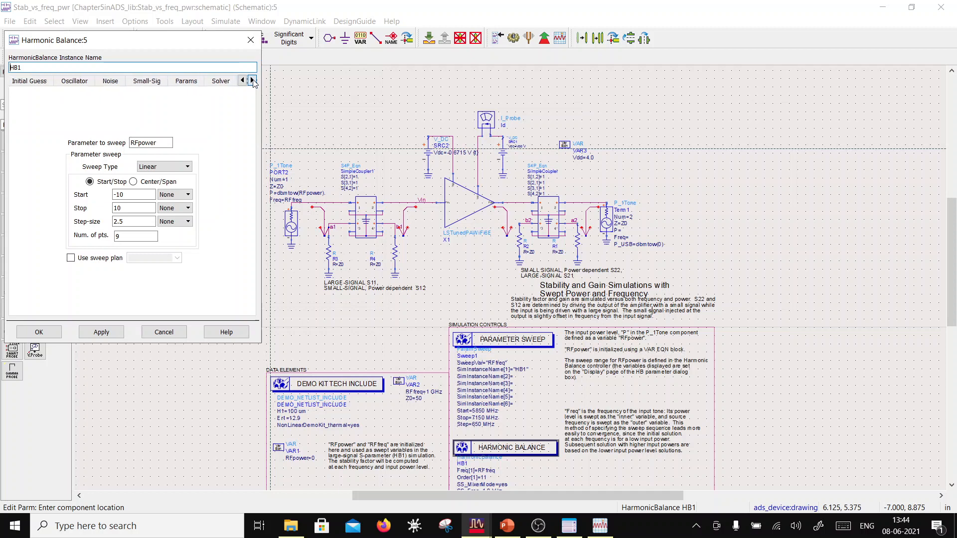
left_click(252, 81)
left_click(219, 80)
left_click(131, 285)
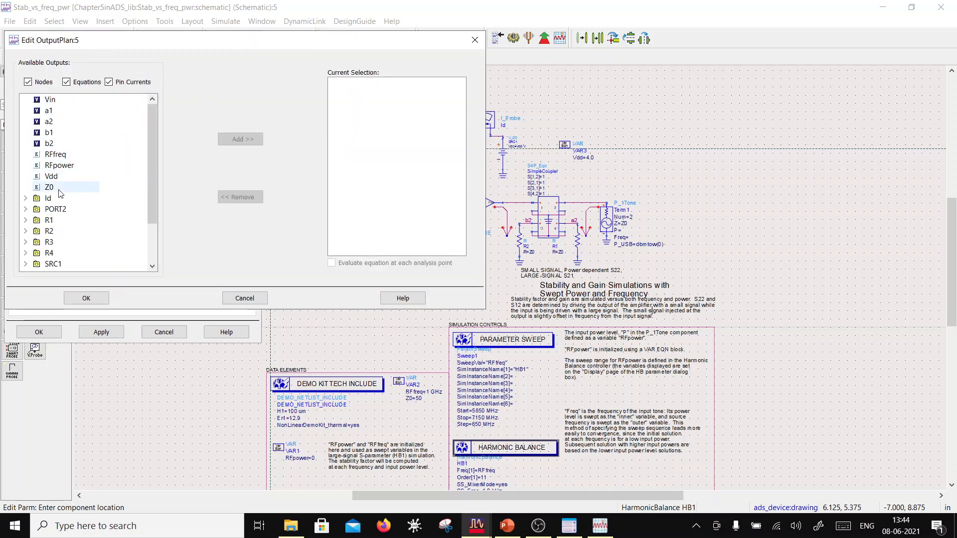
Add the Vdd equation to HB1's selected outputs, accept the controller settings and rerun the simulation
scroll(63, 208, "down", 2)
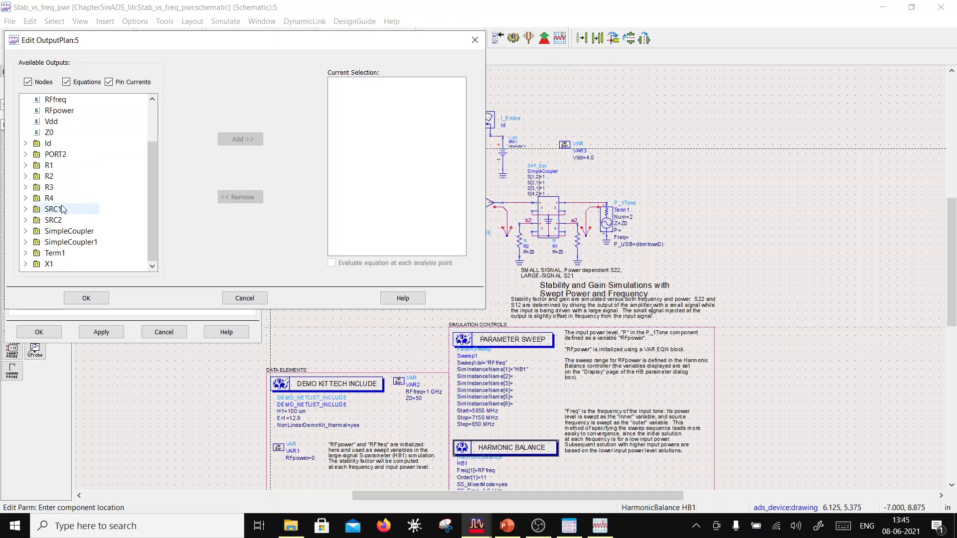
left_click_drag(150, 231, 152, 202)
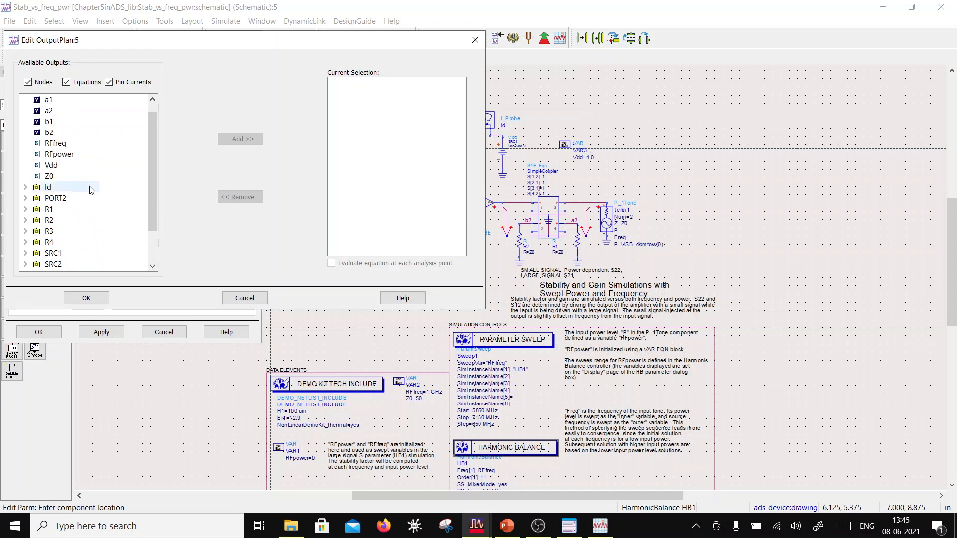
left_click(64, 167)
left_click(241, 139)
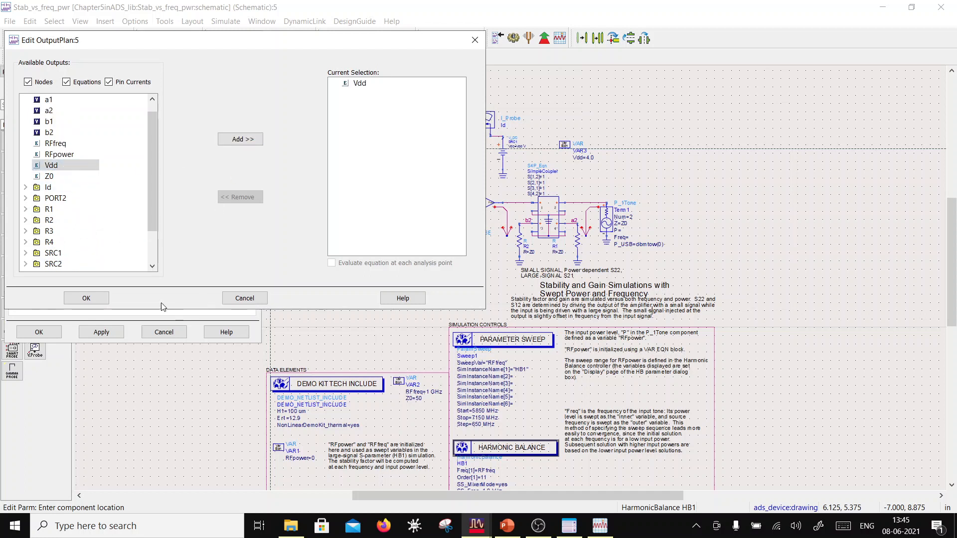
left_click(86, 298)
left_click(39, 332)
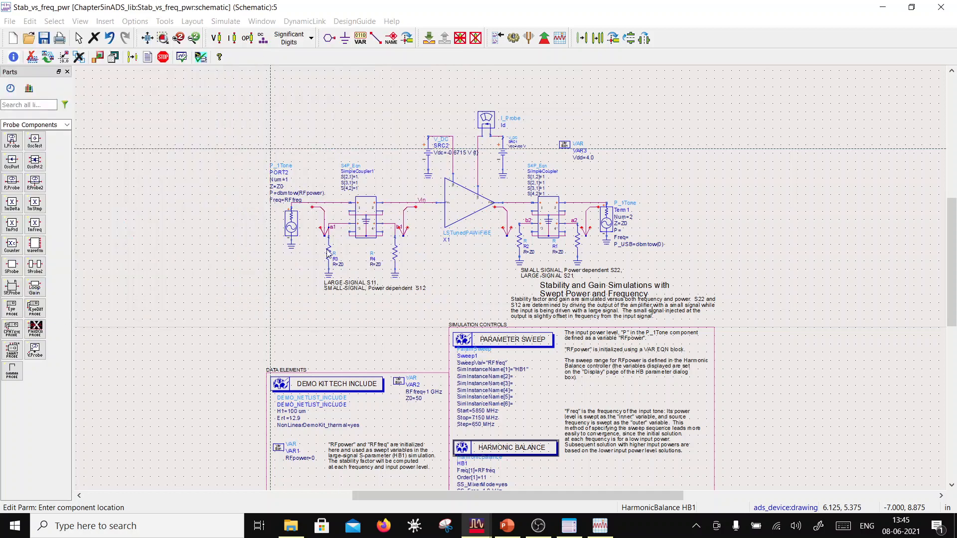
left_click(497, 38)
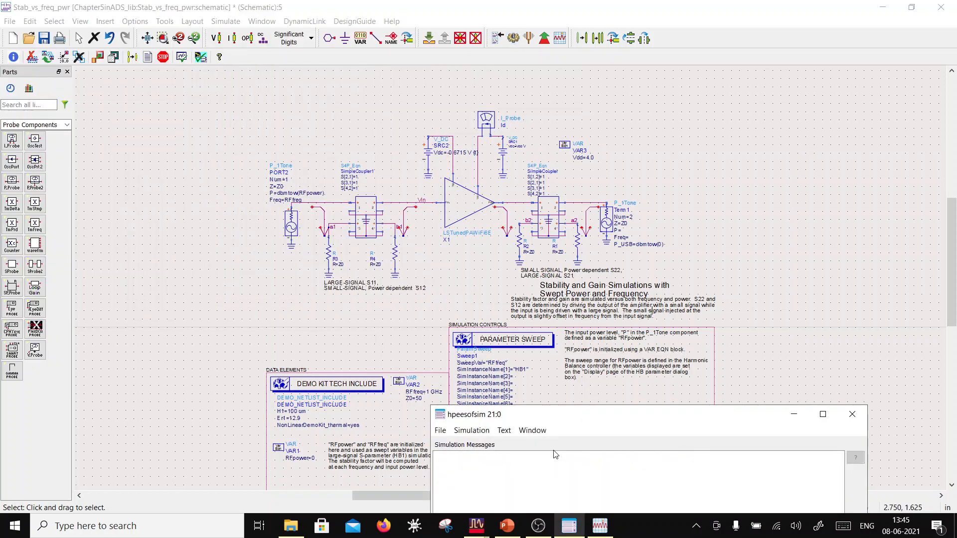
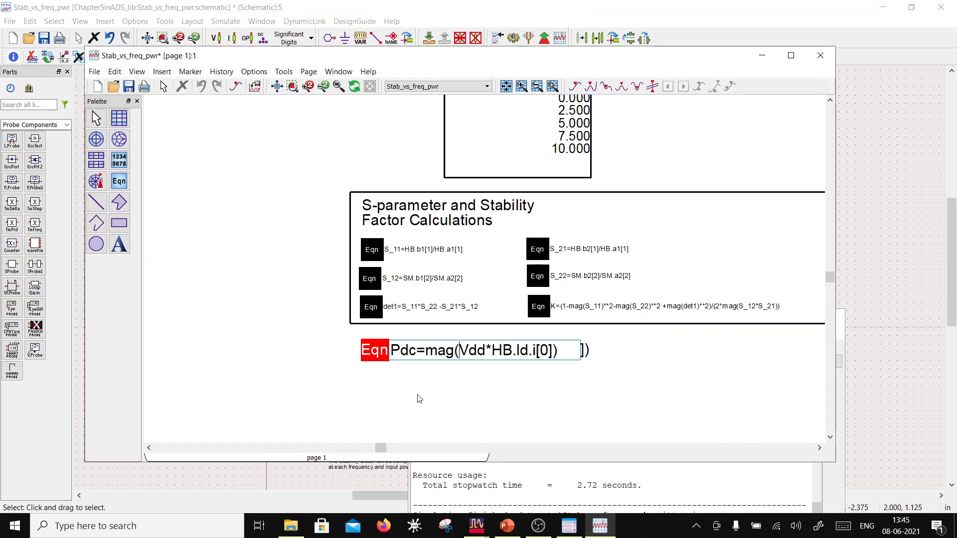
Replace the voltage term of the Pdc equation with the Vdd variable inserted from the Stab_vs_freq_pwr dataset
double_click(382, 348)
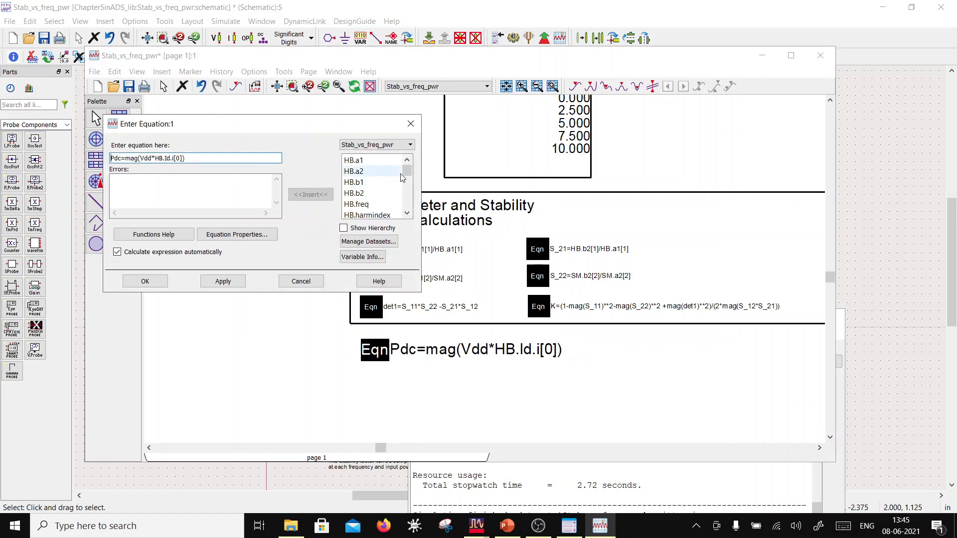
left_click(408, 213)
left_click(408, 214)
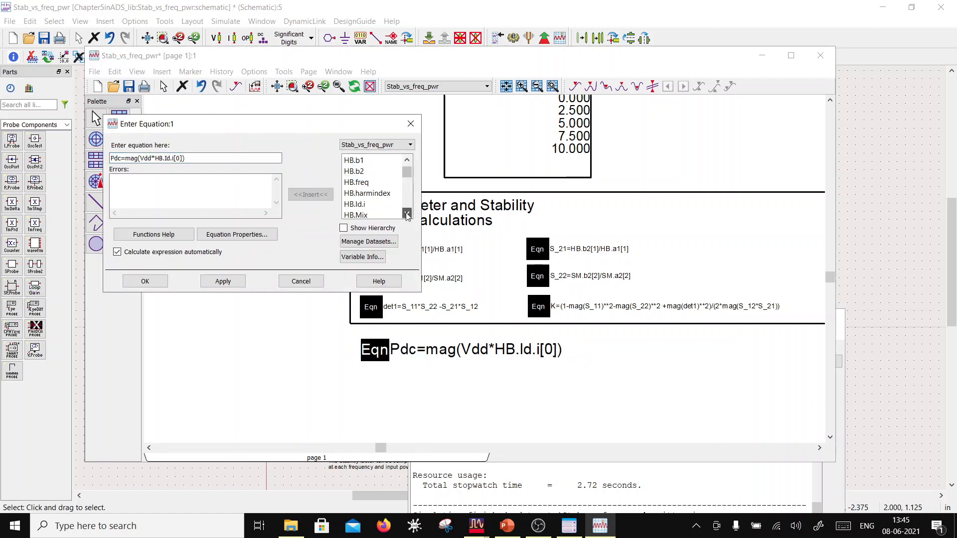
left_click(407, 214)
left_click(408, 213)
left_click(408, 213)
left_click(408, 214)
left_click(407, 213)
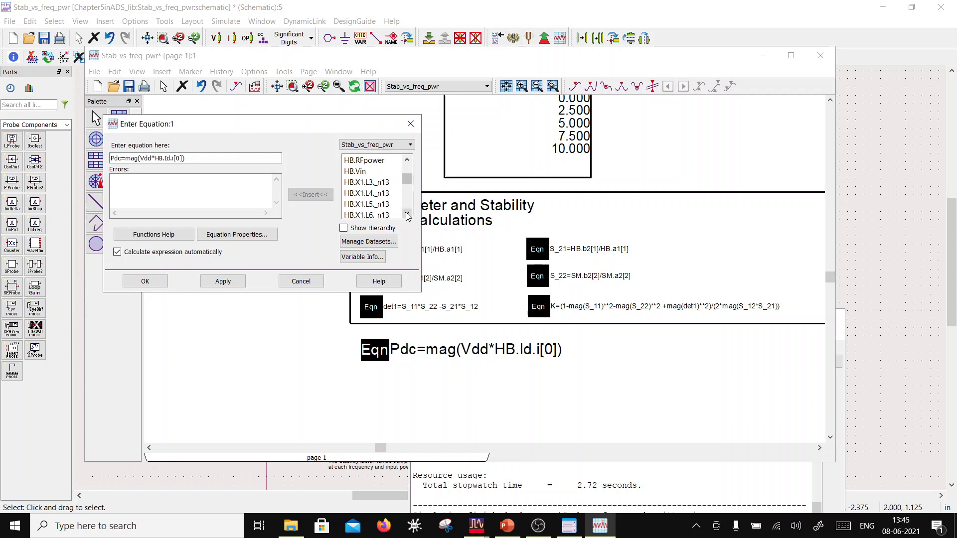
left_click(408, 214)
left_click(408, 213)
left_click(408, 213)
left_click(408, 214)
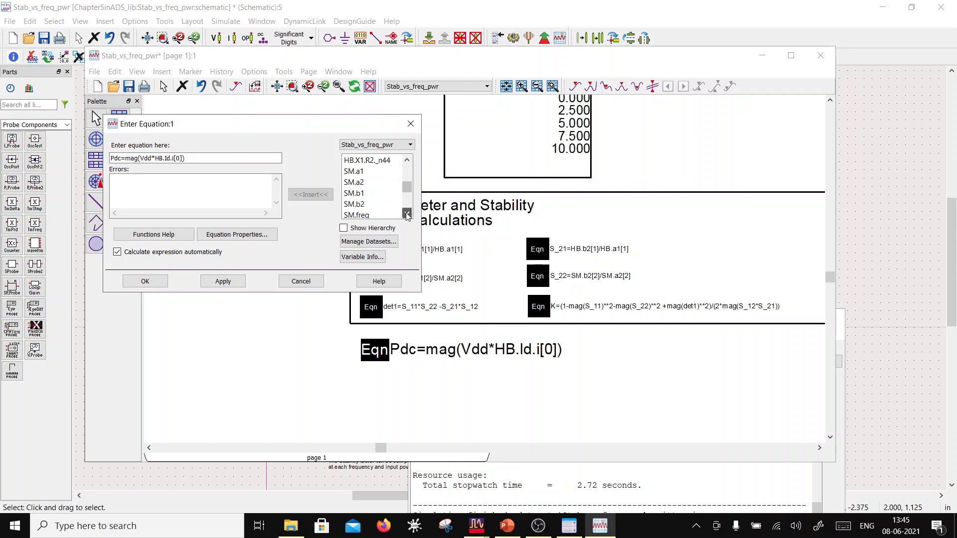
left_click(407, 214)
left_click(408, 213)
left_click(408, 213)
left_click(408, 213)
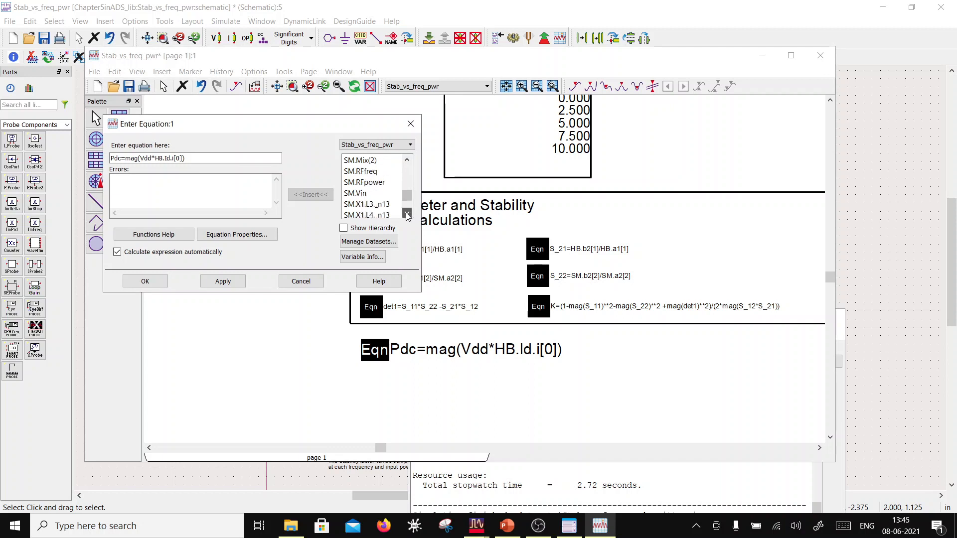
left_click(408, 213)
left_click(408, 213)
left_click(408, 214)
left_click(408, 214)
left_click(408, 213)
left_click(408, 213)
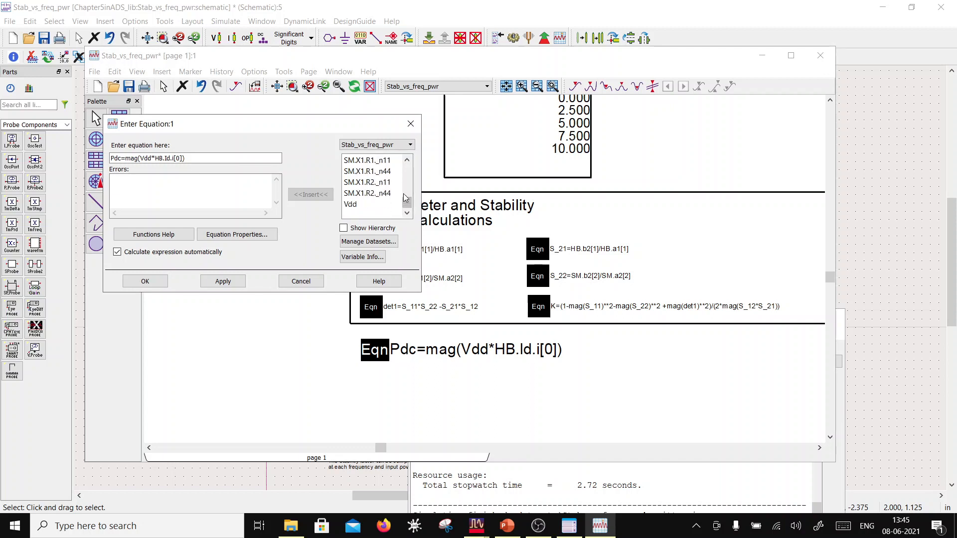
left_click(353, 205)
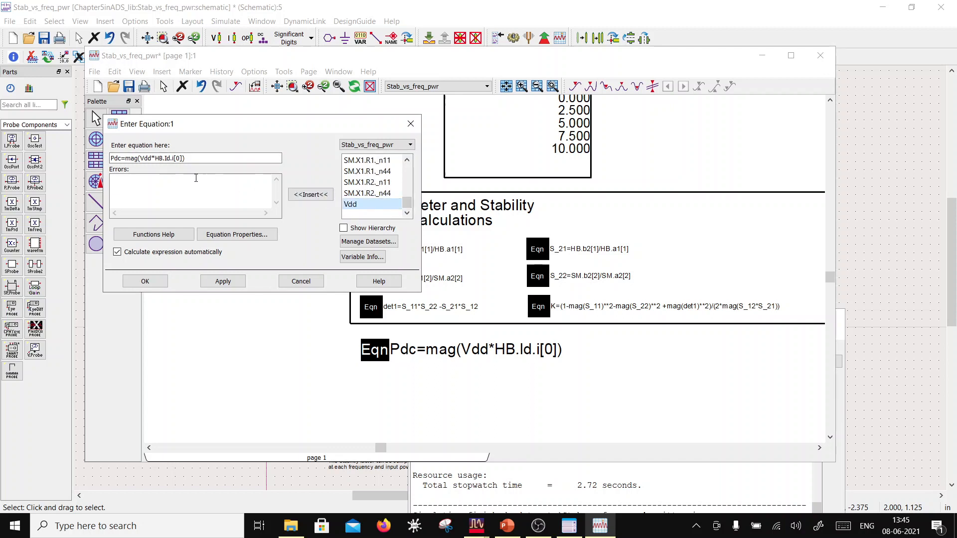
left_click(152, 158)
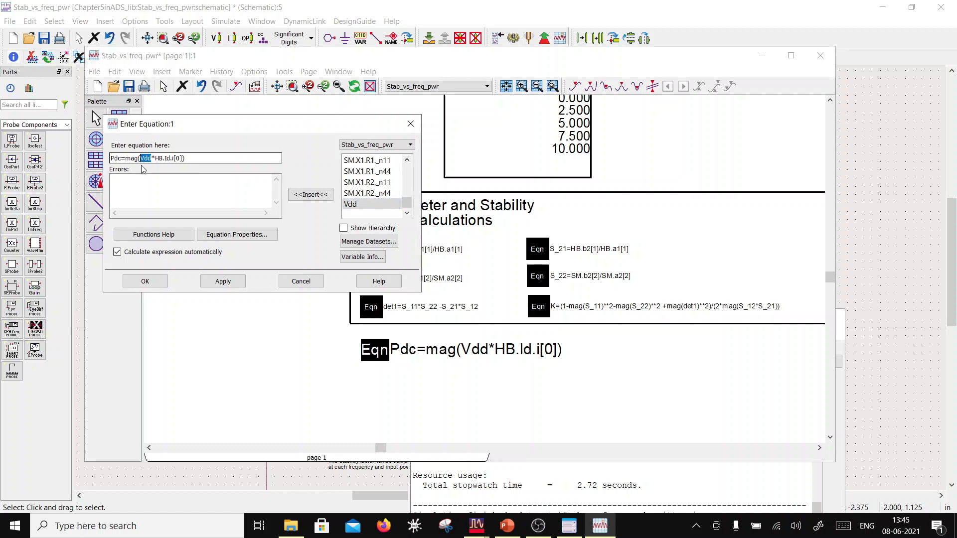
key("BackSpace")
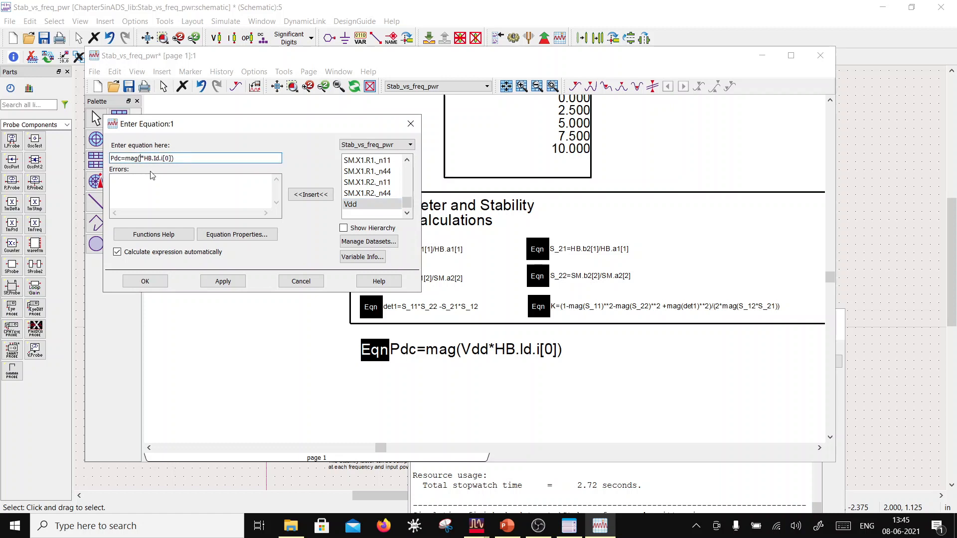
left_click(310, 194)
left_click(145, 281)
left_click(430, 321)
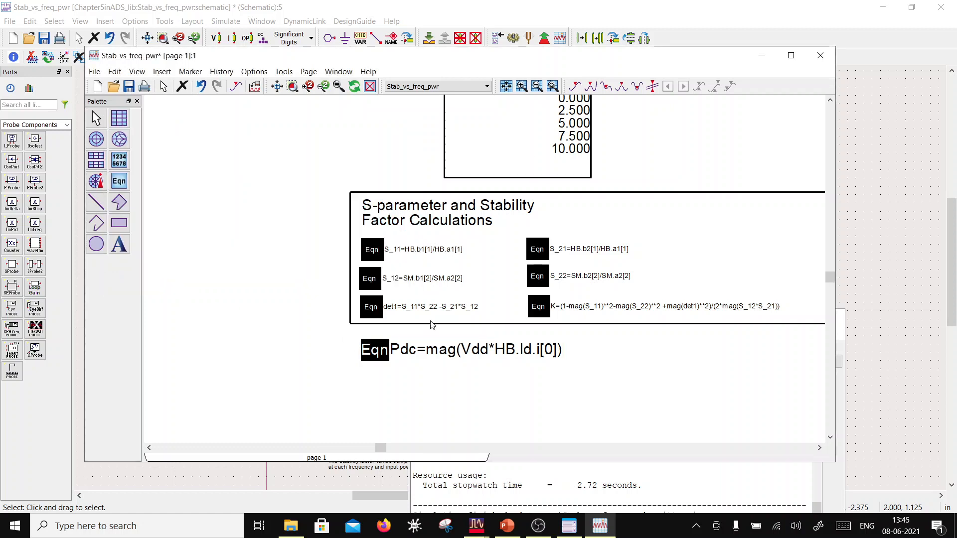
Place a rectangular plot of the Pdc equation in the empty area below the S-parameter and stability calculations
scroll(494, 272, "down", 5)
scroll(573, 252, "up", 2)
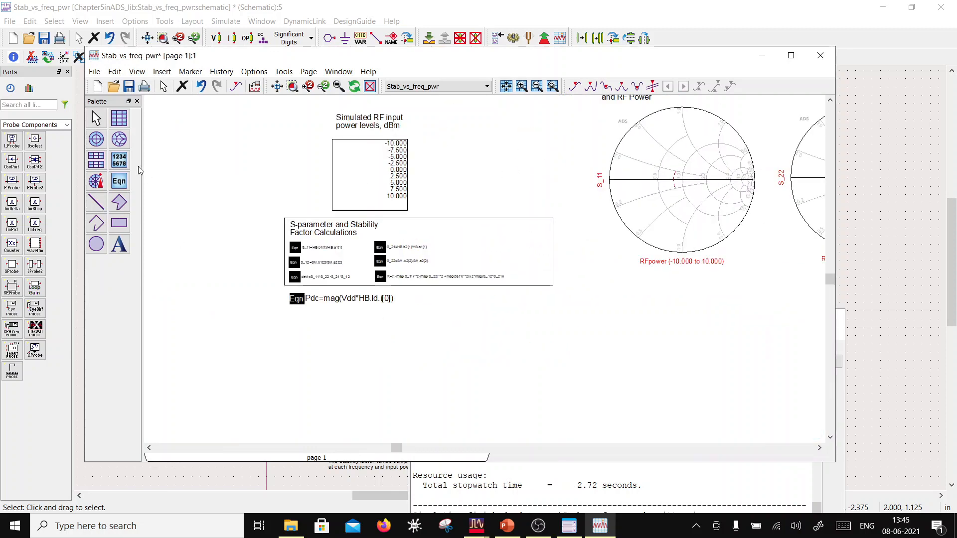
left_click(119, 160)
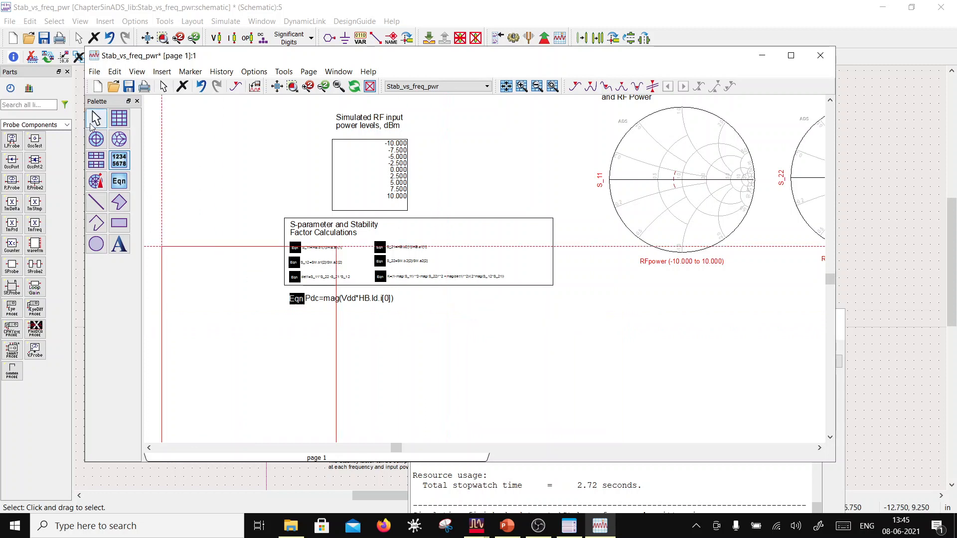
left_click(120, 119)
left_click(480, 400)
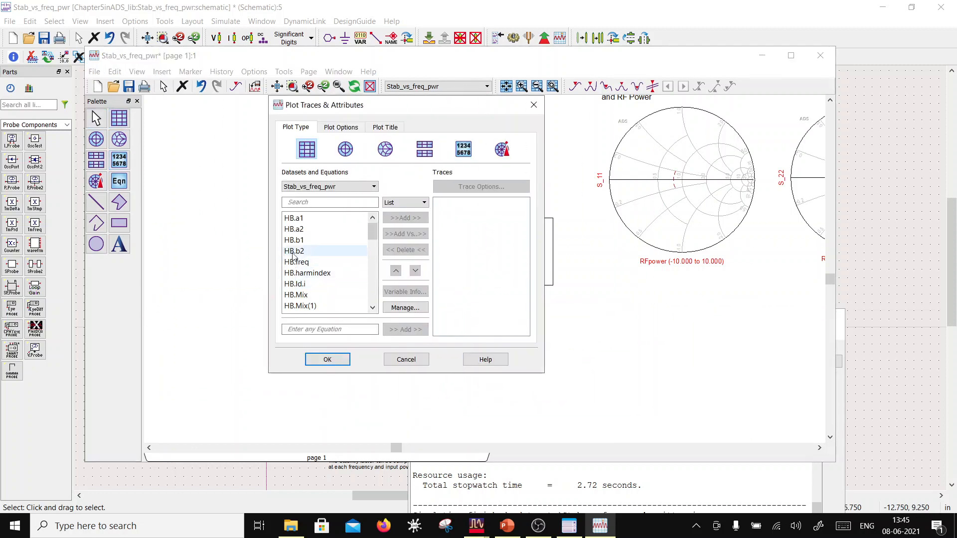
scroll(321, 269, "down", 2)
scroll(321, 259, "up", 2)
left_click(324, 187)
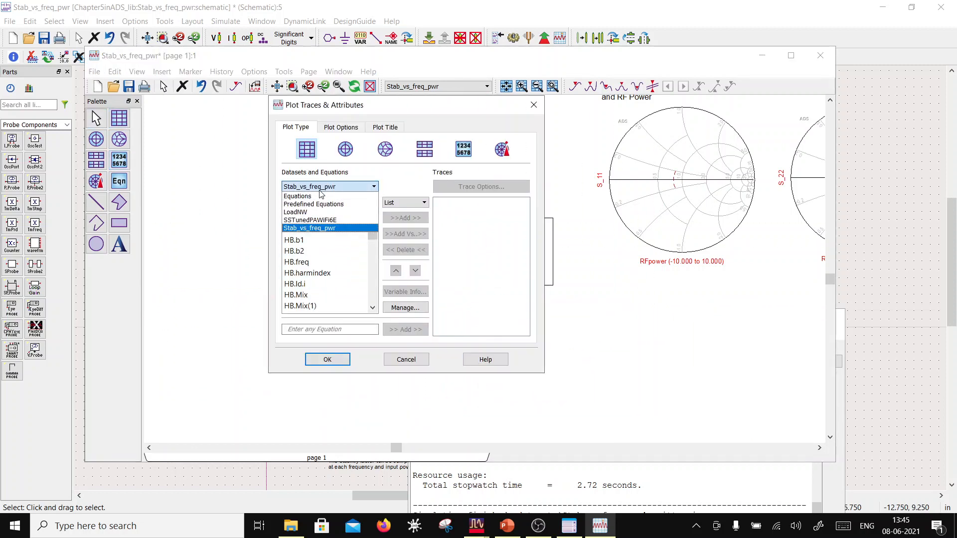
left_click(321, 196)
left_click(291, 230)
left_click(405, 218)
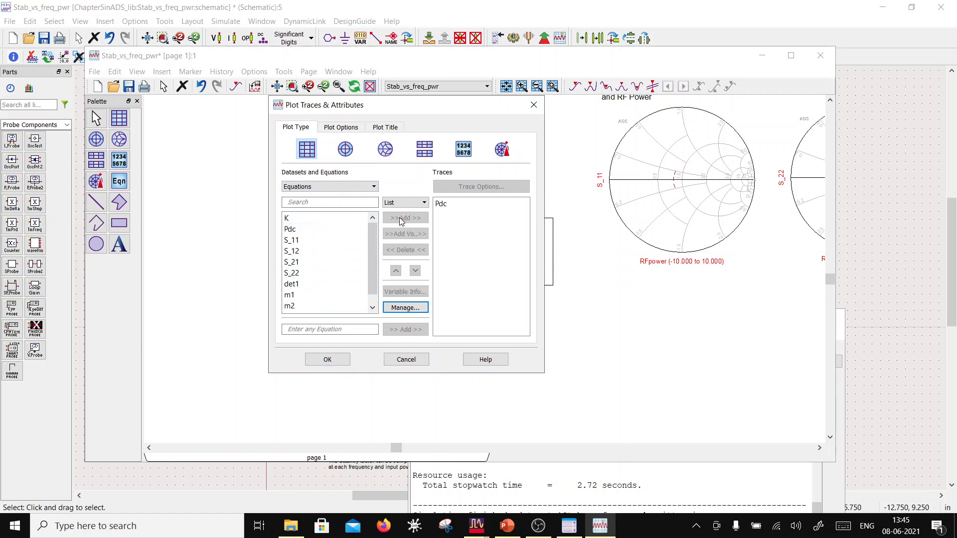
left_click(329, 359)
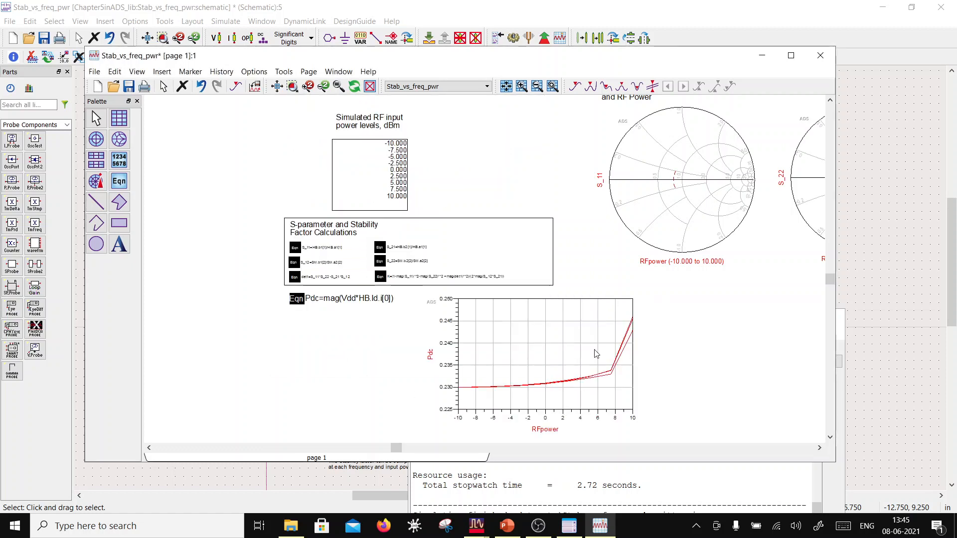
Add a Pin equation below Pdc that converts the dataset variable HB.RFpower to watts with dbmtow
left_click(299, 301)
left_click(304, 362)
left_click(120, 183)
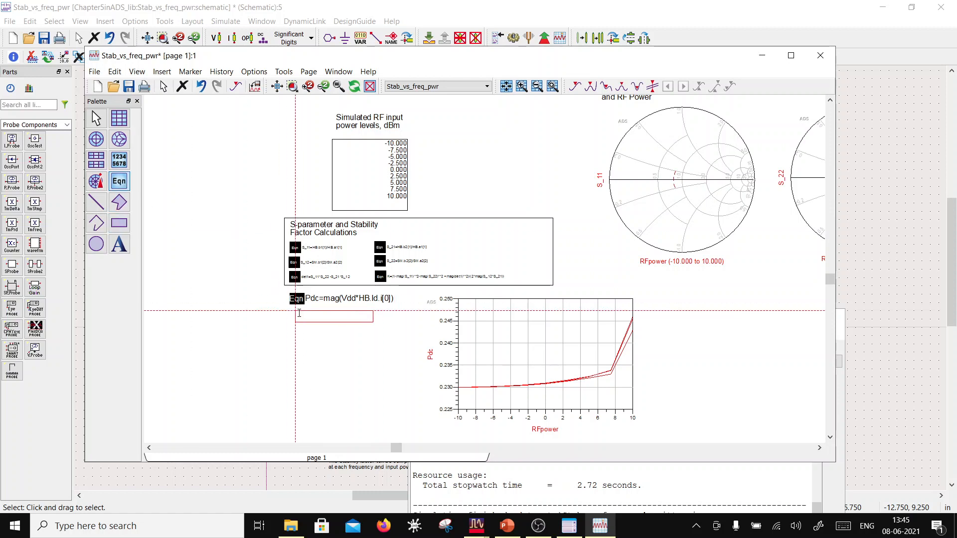
left_click(292, 309)
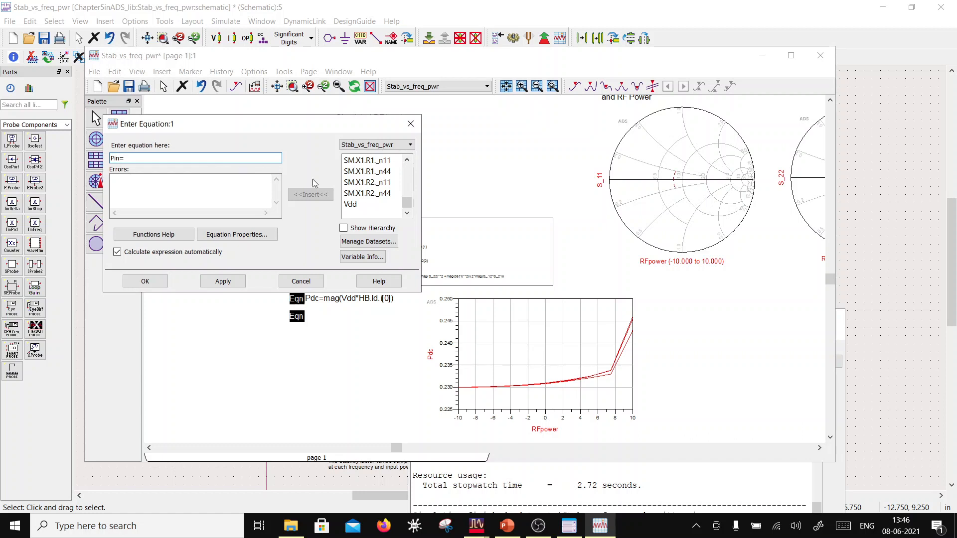
scroll(379, 185, "up", 3)
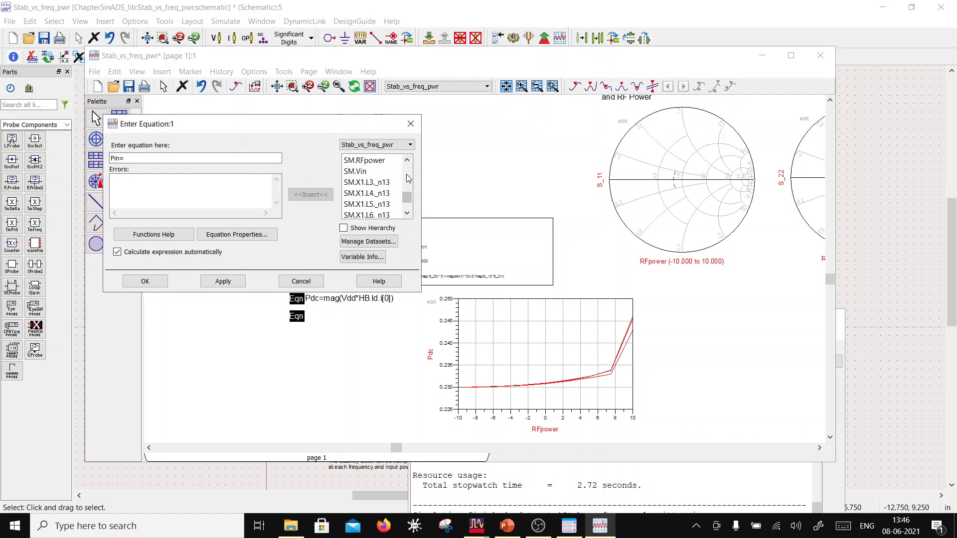
scroll(408, 178, "up", 3)
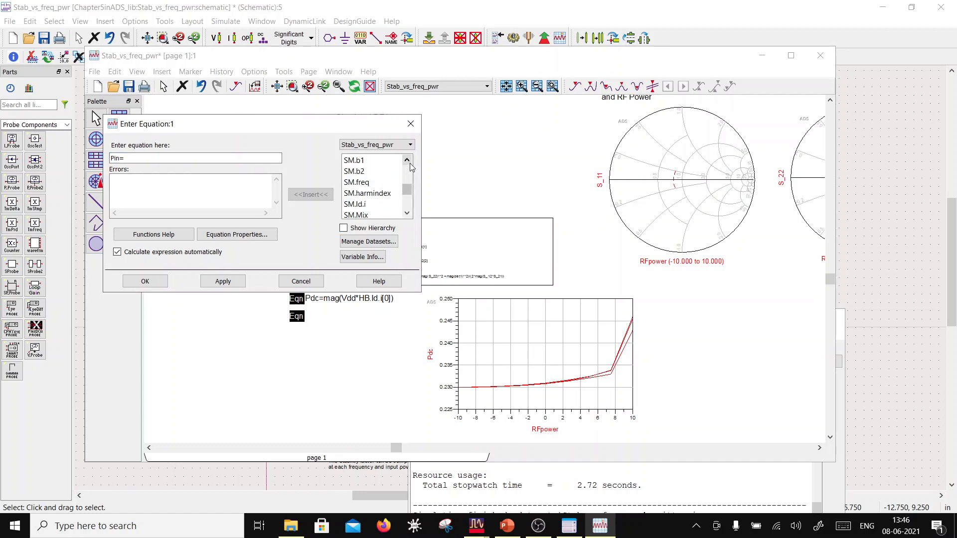
scroll(408, 170, "up", 5)
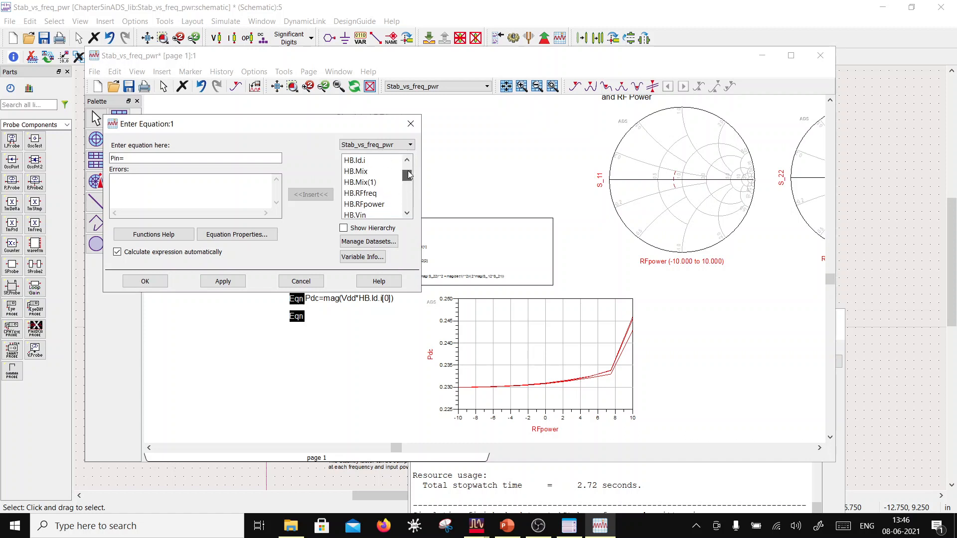
left_click(364, 204)
left_click(310, 195)
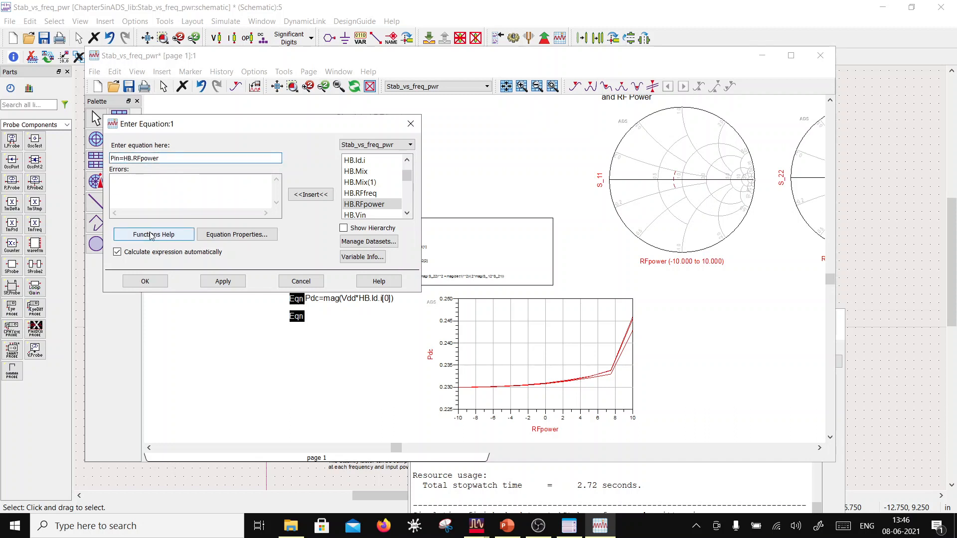
type("dbmtow(")
left_click(145, 281)
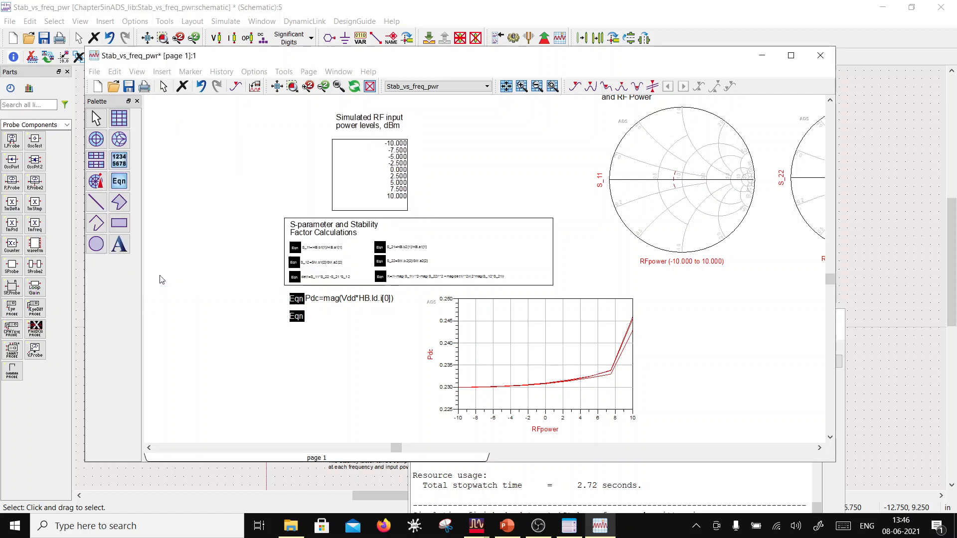
Add the Pin equation as a second trace on the Pdc versus RFpower plot
double_click(545, 395)
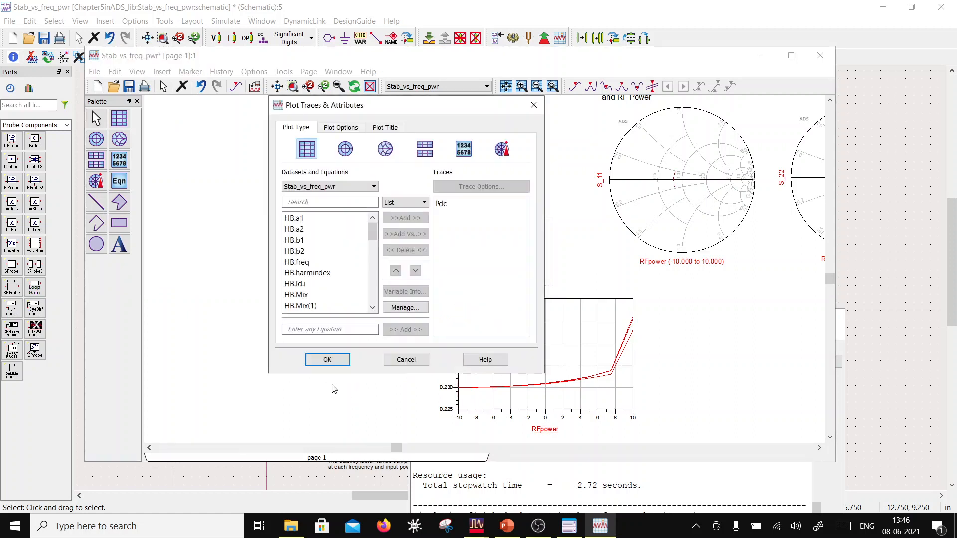
left_click(327, 187)
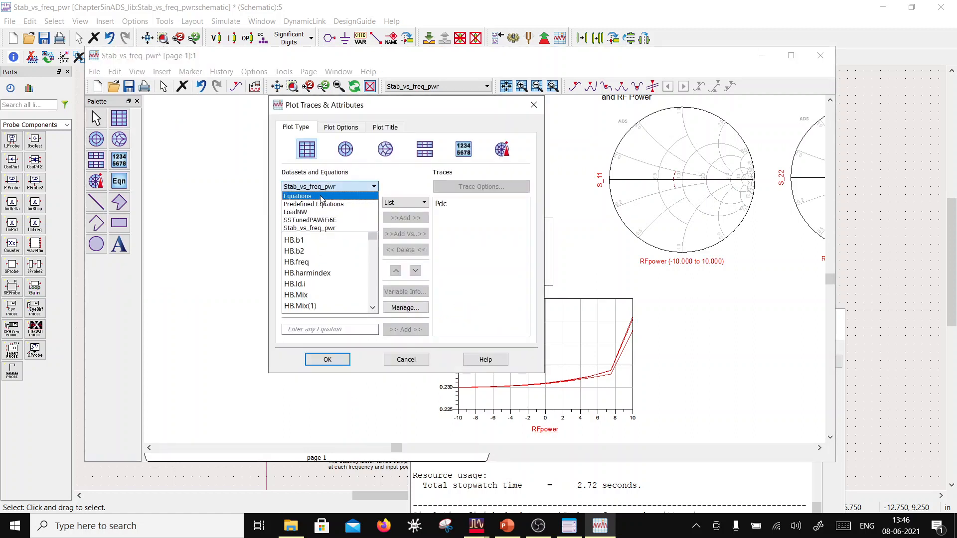
left_click(322, 196)
left_click(301, 241)
left_click(396, 218)
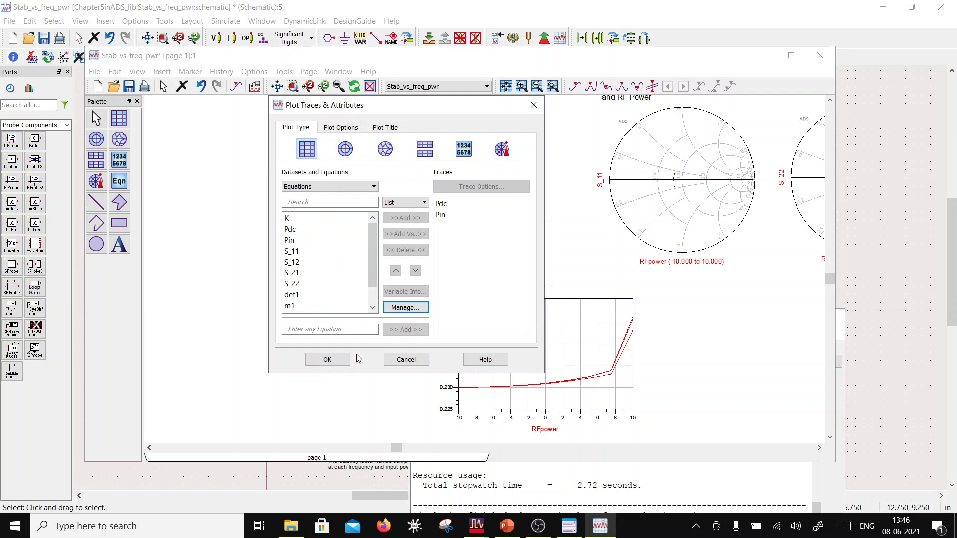
left_click(344, 360)
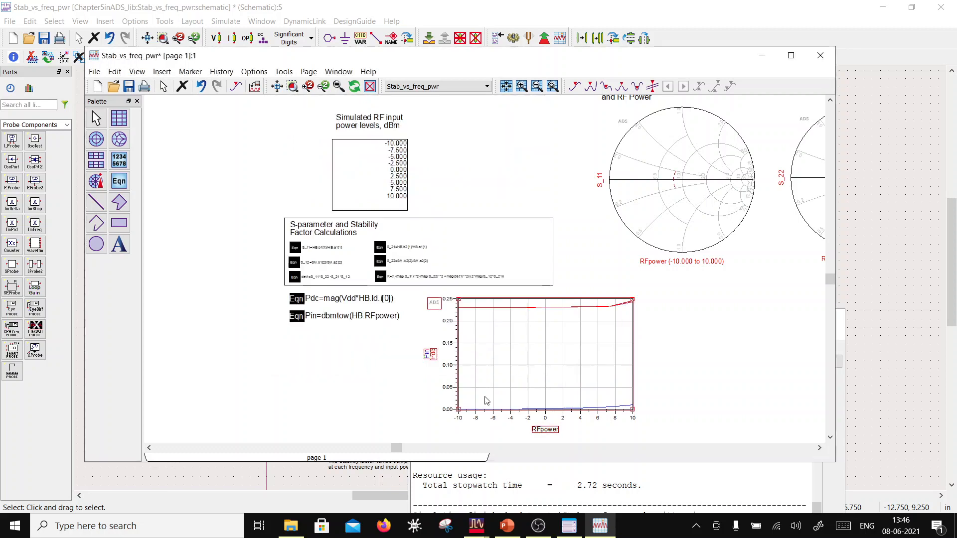
Assign the Pin trace to its own right-hand Y axis on the Pdc plot
double_click(622, 408)
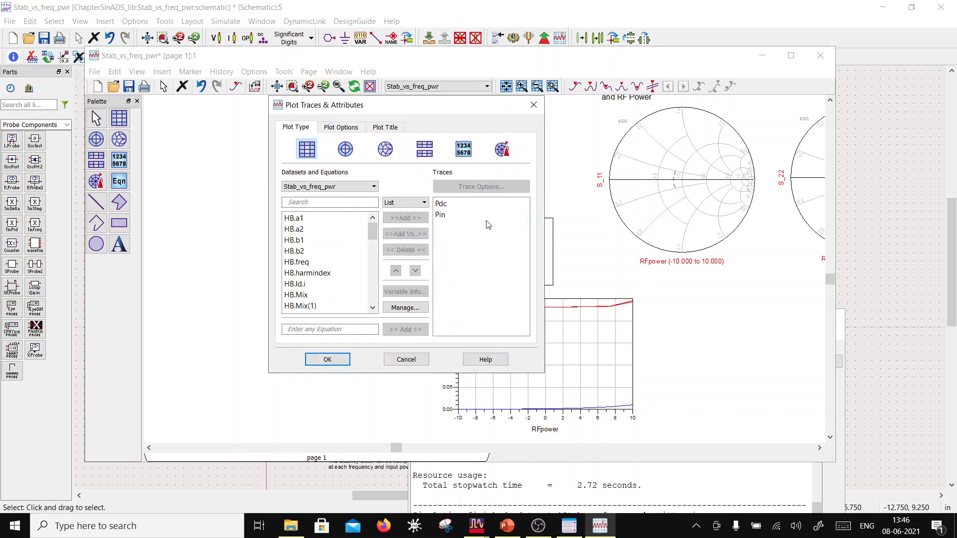
left_click(451, 214)
left_click(420, 124)
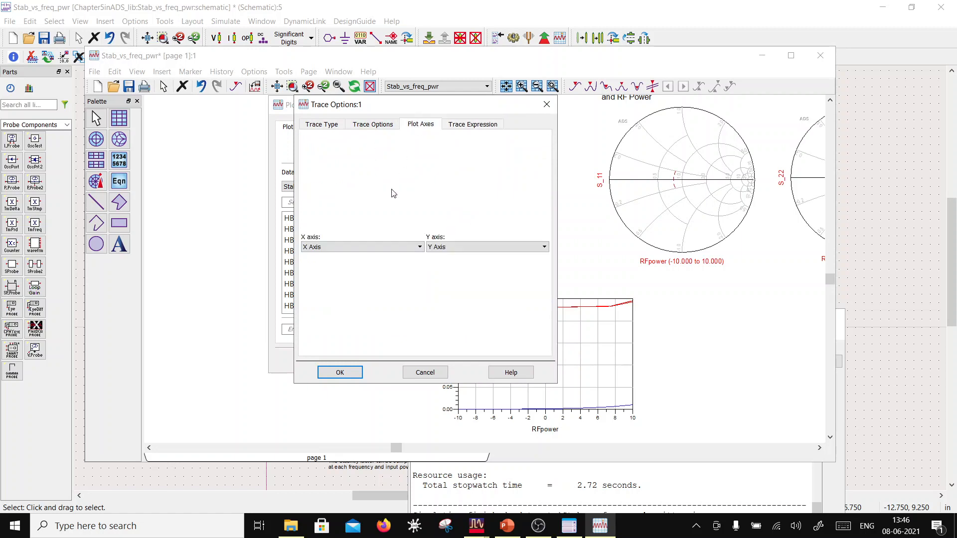
left_click(447, 248)
left_click(439, 264)
left_click(340, 373)
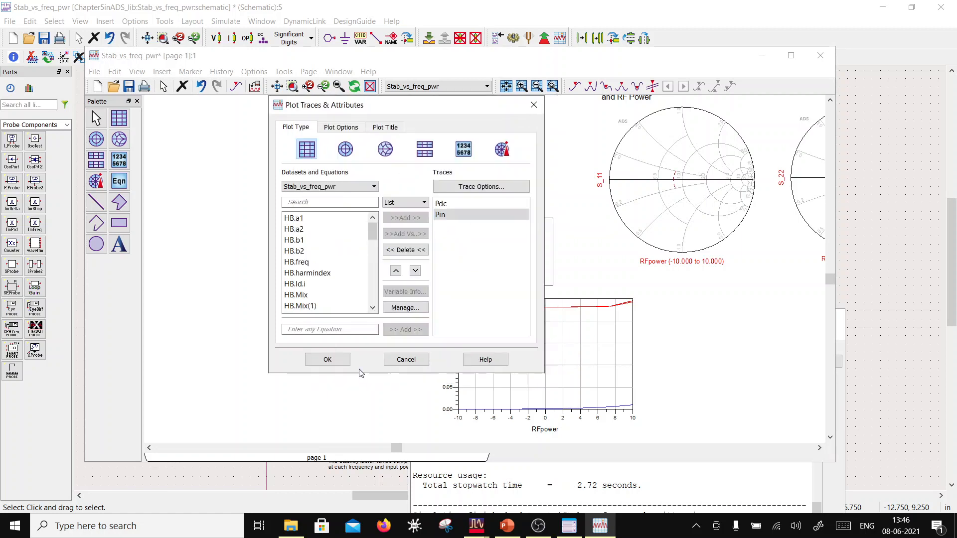
left_click(344, 360)
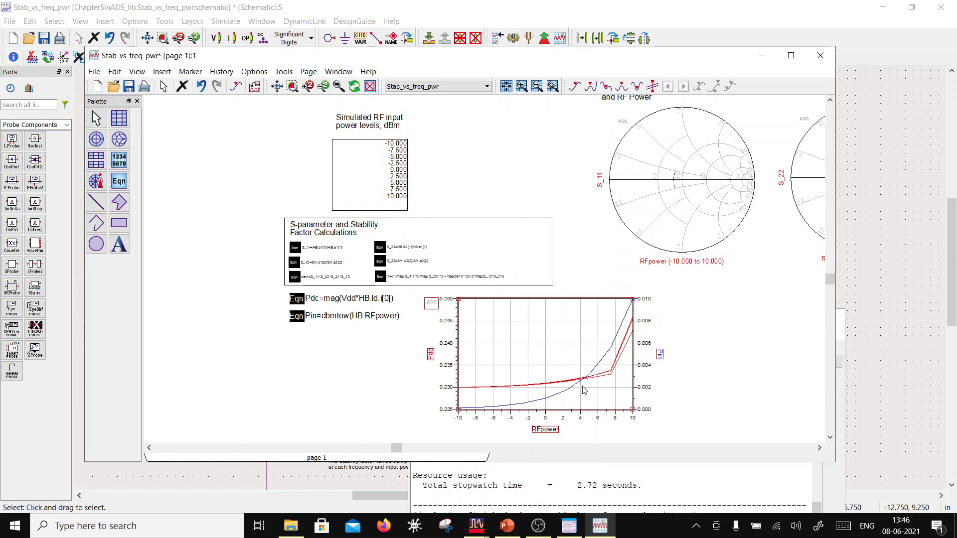
Copy the Pdc equation below the Pin equation and rewrite the copy as Pout=dbmtow()
left_click(294, 299)
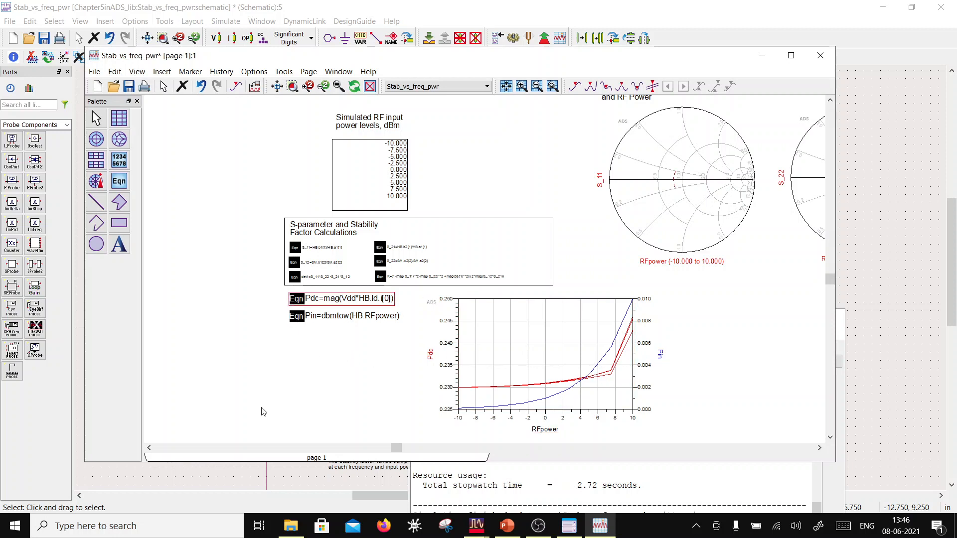
key("ctrl+v")
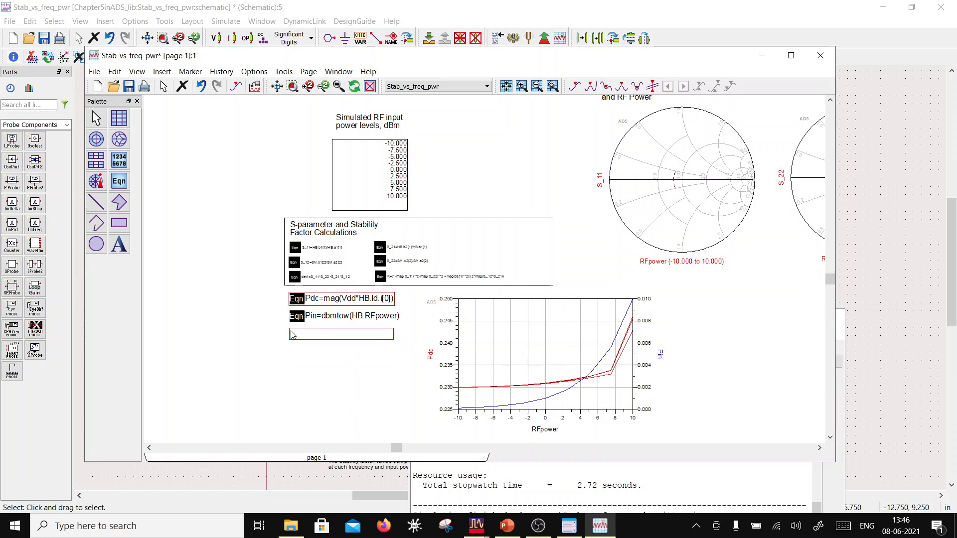
left_click(291, 332)
left_click(324, 335)
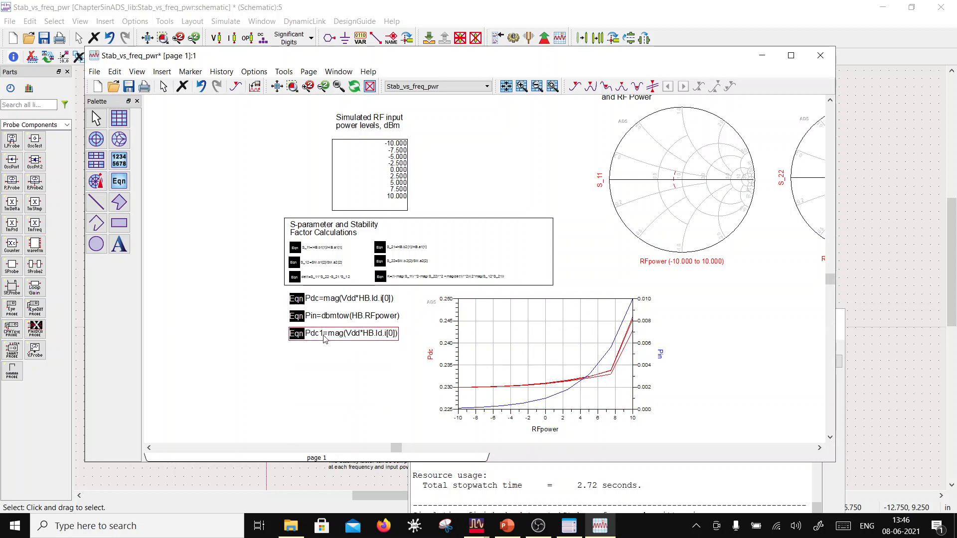
left_click(324, 334)
left_click_drag(324, 335, 305, 336)
type("Pout")
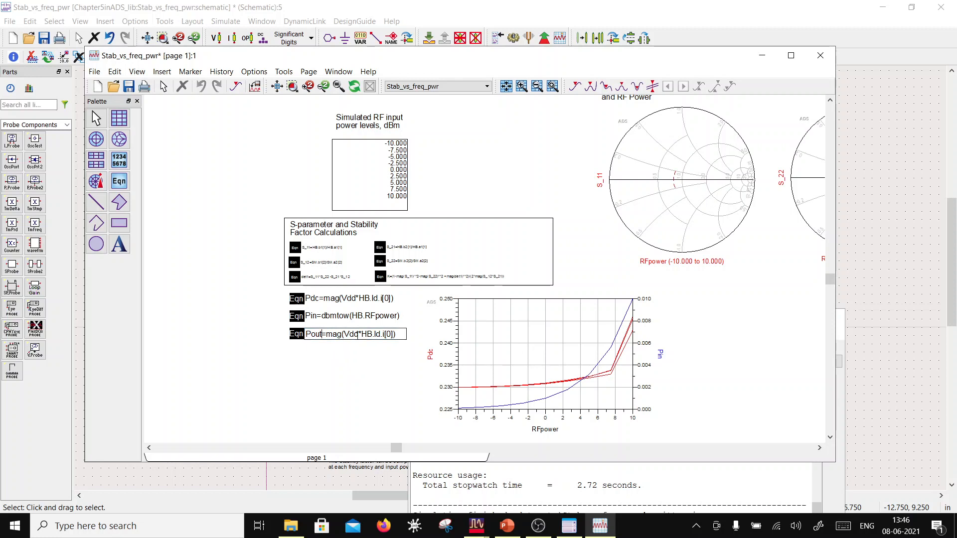
left_click_drag(398, 336, 328, 339)
type("dbmtow(")
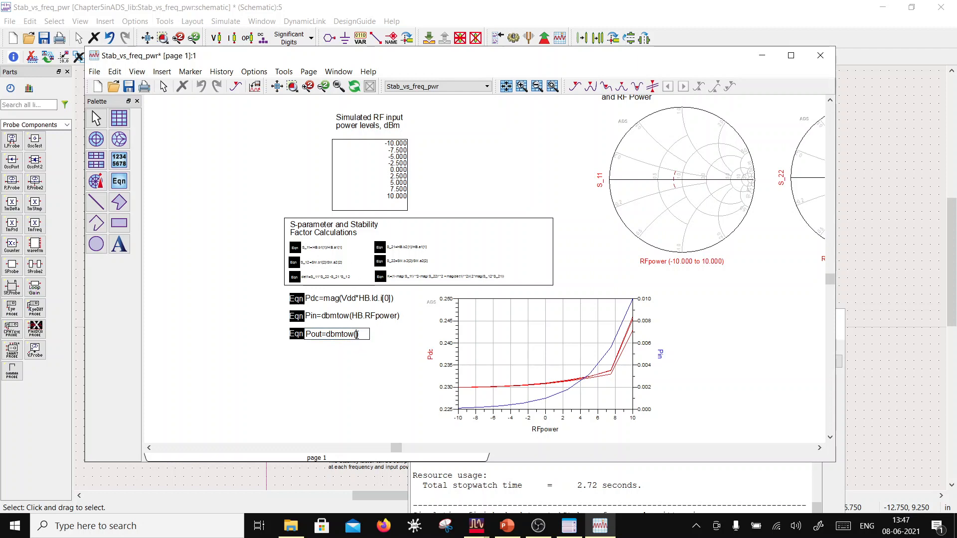
Complete the Pout equation with the first harmonic of the dataset variable HB.b2, as dbmtow(HB.b2[1])
double_click(299, 334)
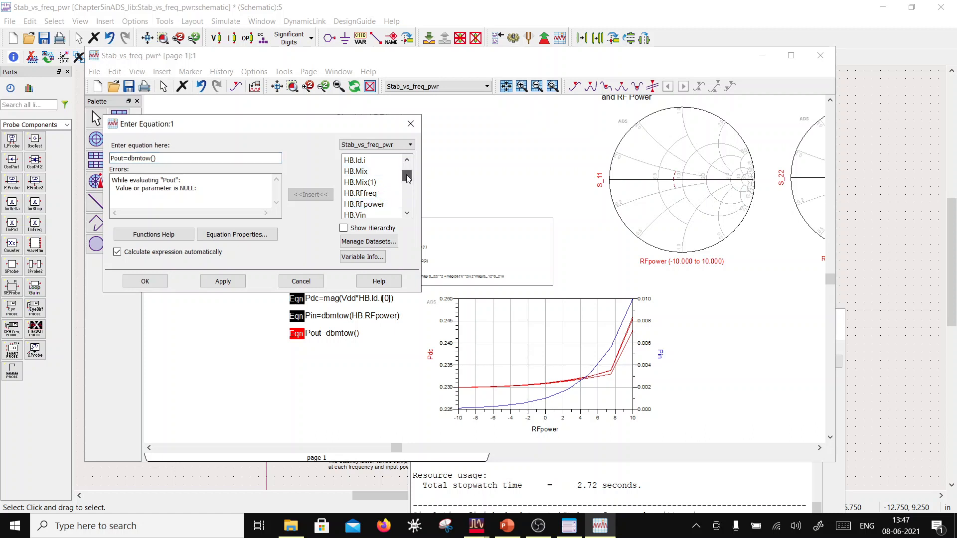
left_click_drag(407, 176, 406, 168)
left_click(369, 193)
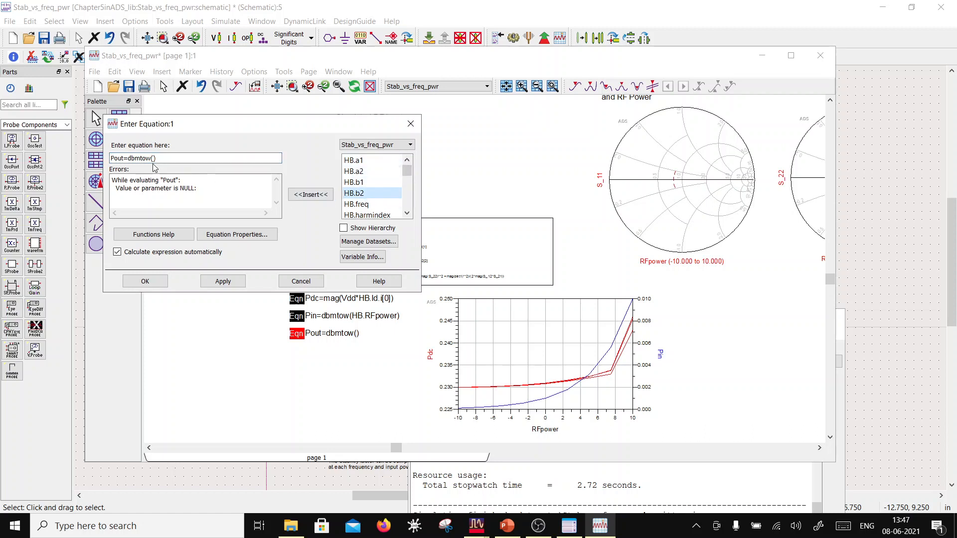
left_click(154, 158)
left_click(311, 194)
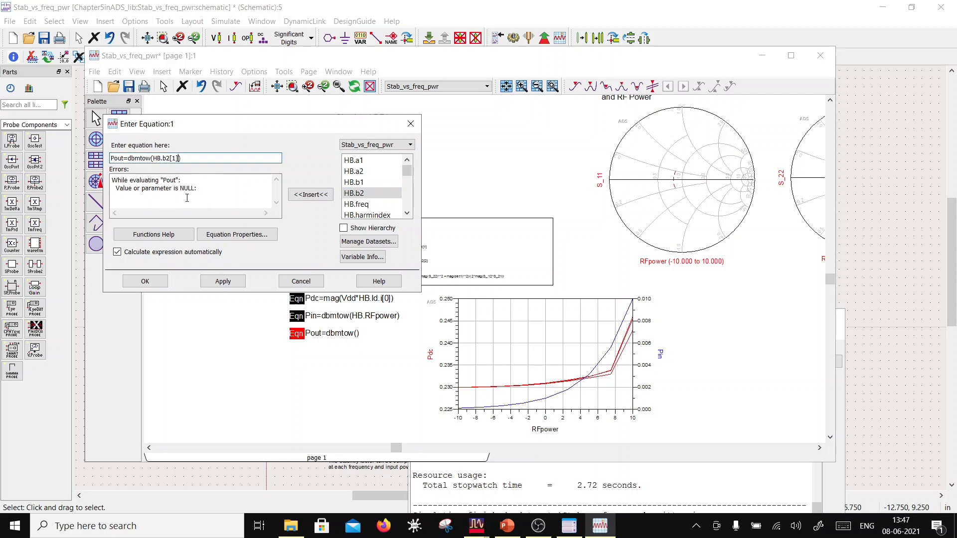
left_click(145, 281)
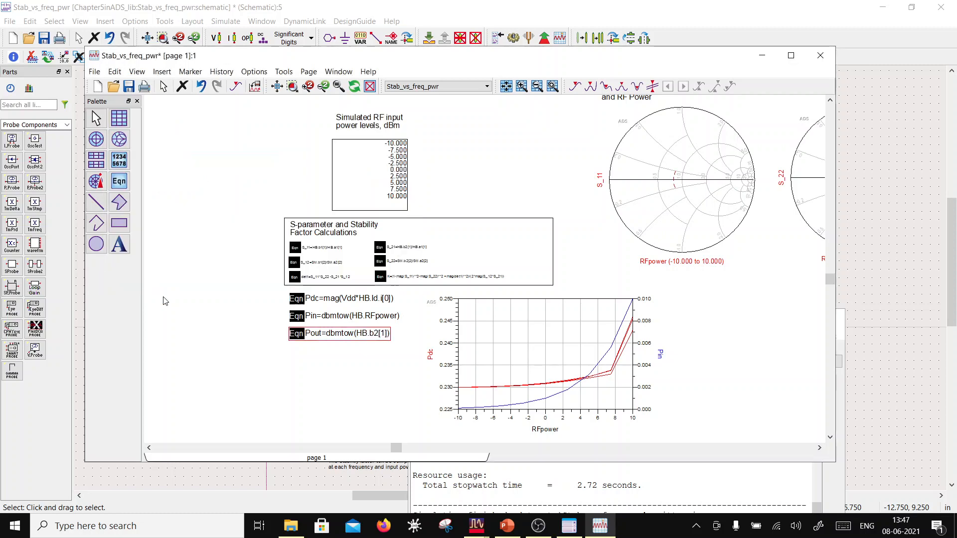
double_click(568, 404)
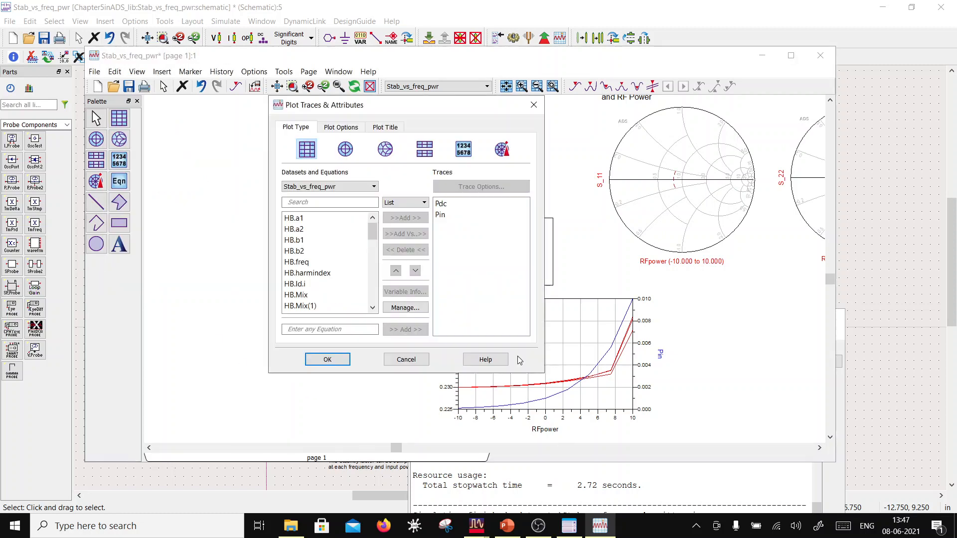
left_click(329, 188)
left_click(307, 206)
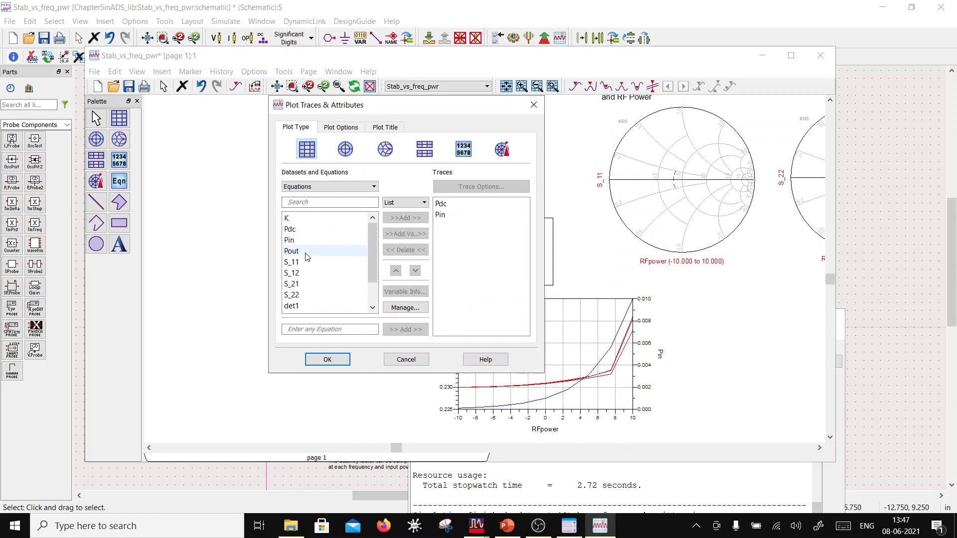
left_click(307, 256)
left_click(388, 219)
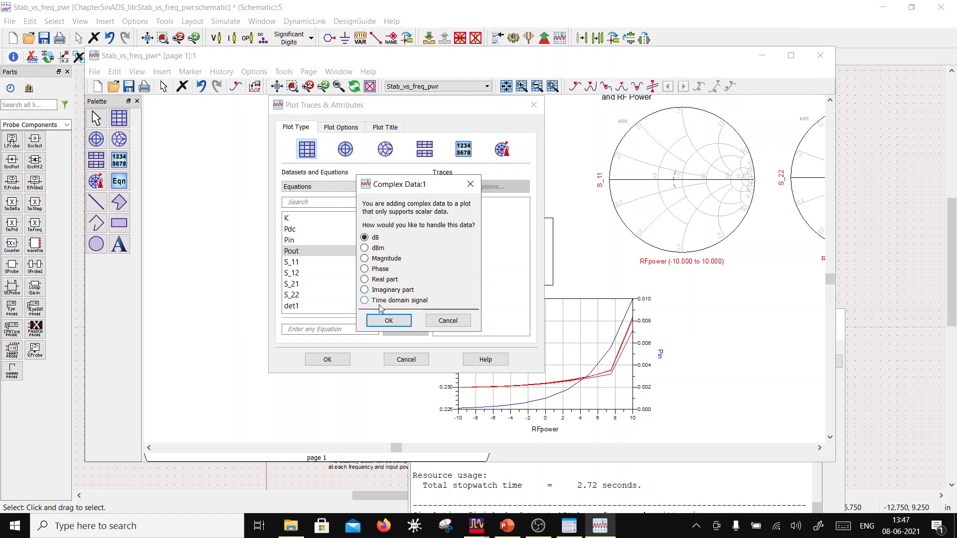
left_click(435, 323)
left_click(389, 358)
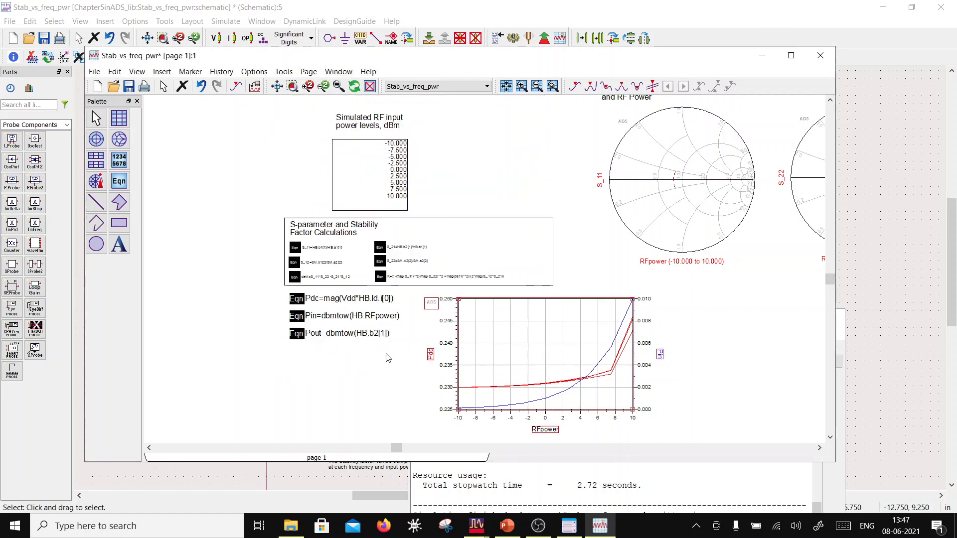
Wrap the HB.b2[1] term in mag() so the equation is Pout=dbmtow(mag(HB.b2[1]))
left_click(361, 339)
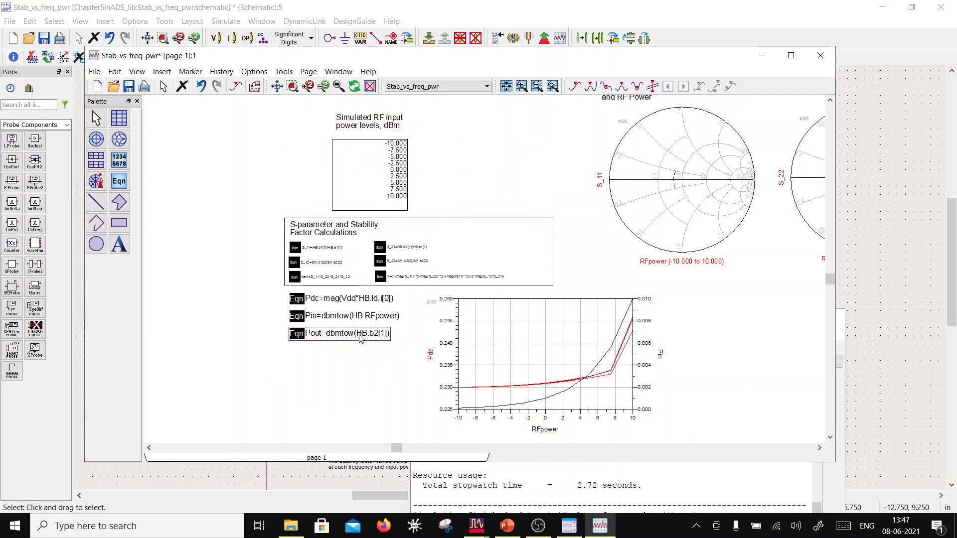
left_click(361, 335)
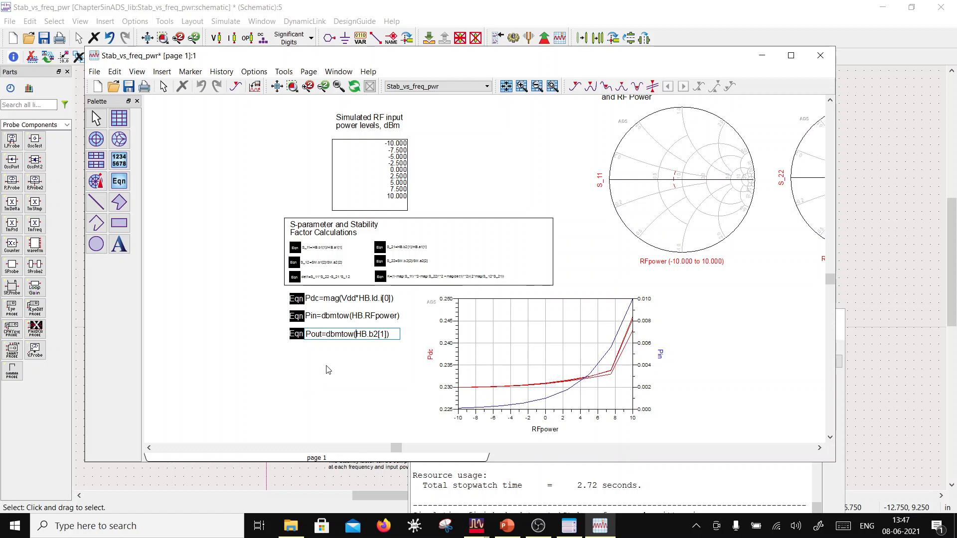
type("mag(")
key("End")
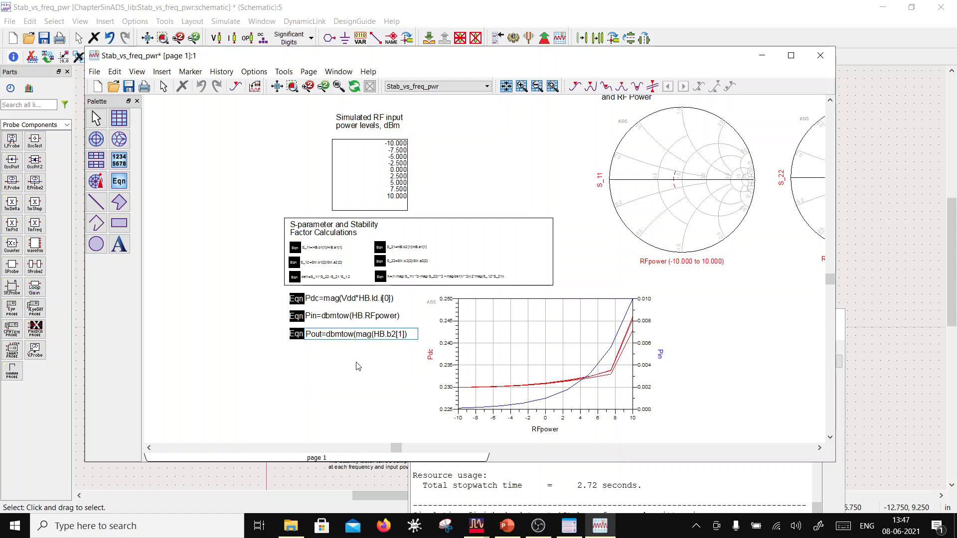
type(")")
left_click(355, 365)
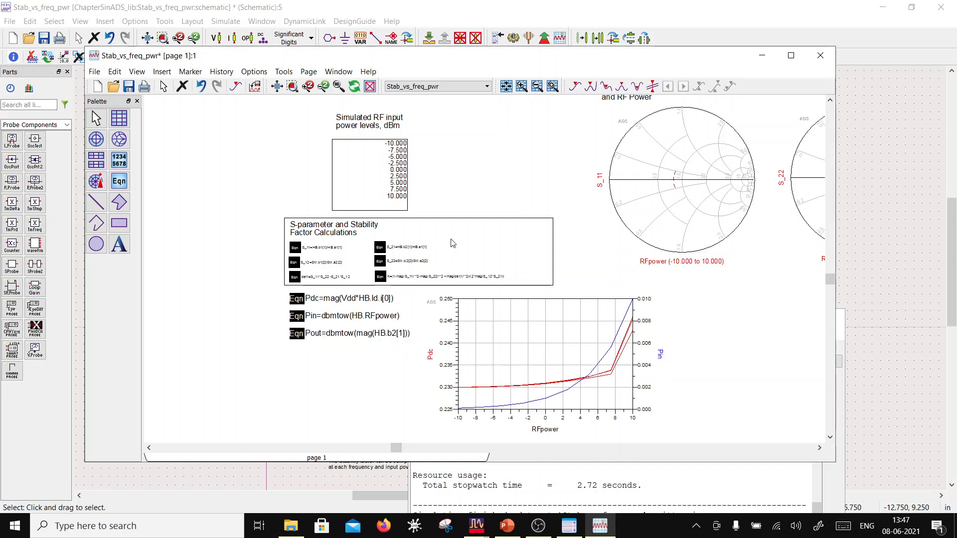
Add the Pout equation as a trace on the plot of Pdc and Pin
double_click(514, 333)
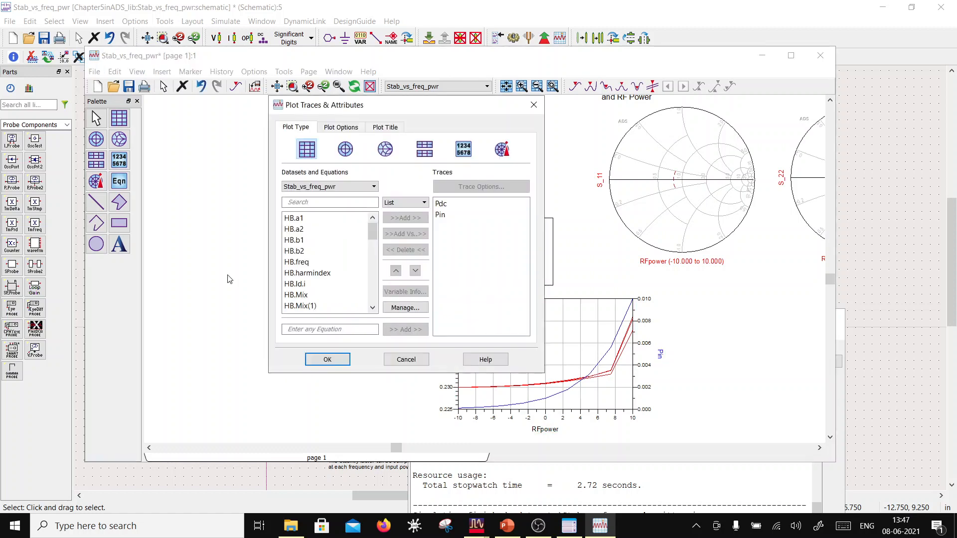
left_click(371, 186)
left_click(298, 196)
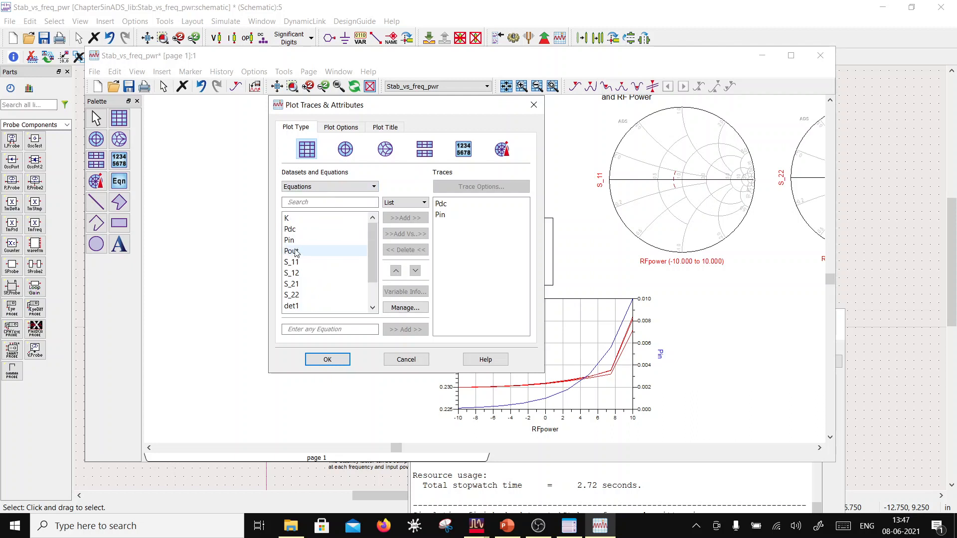
left_click(299, 252)
left_click(400, 221)
left_click(329, 361)
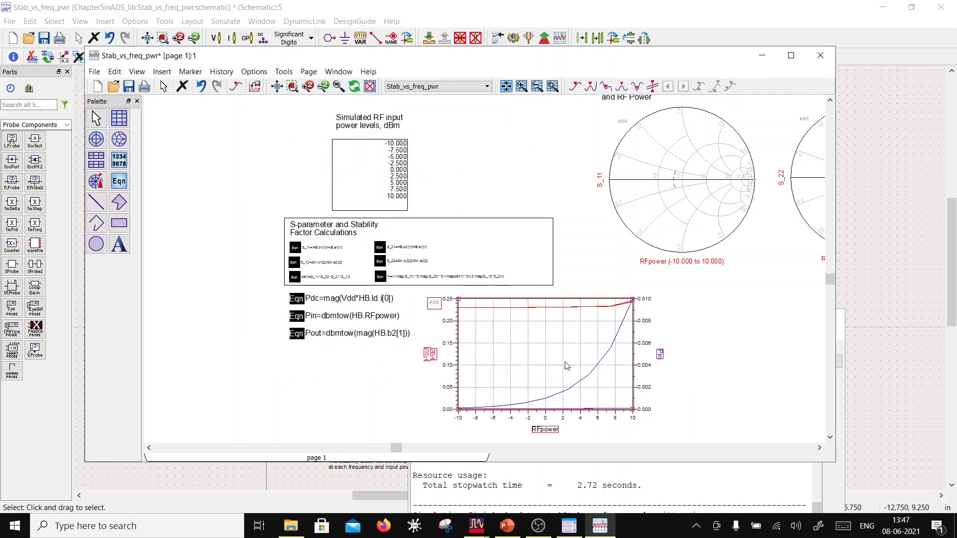
Check the Pout trace values on the power plot against the output power axis of the dB(S_21) versus dBm(HB.b2[1]) plot
left_click(544, 310)
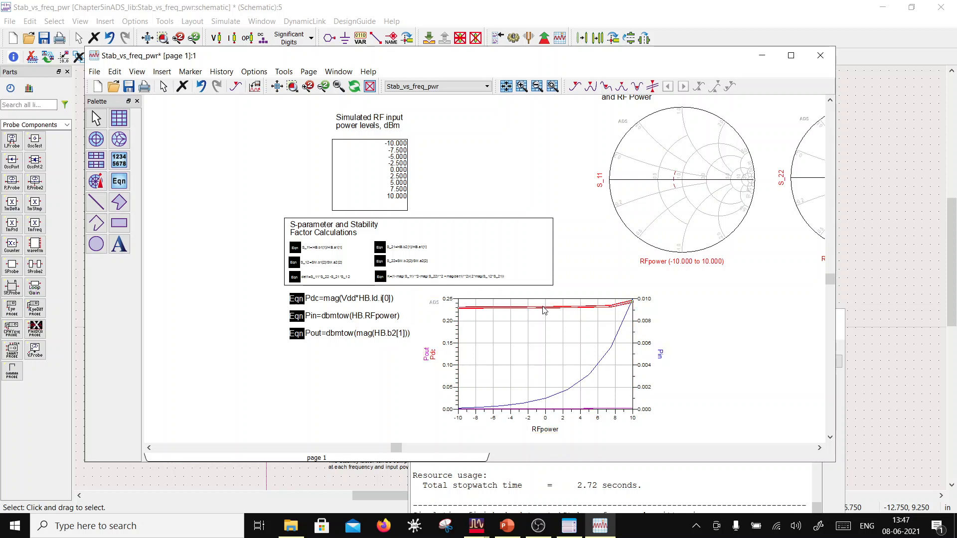
mouse_move(562, 410)
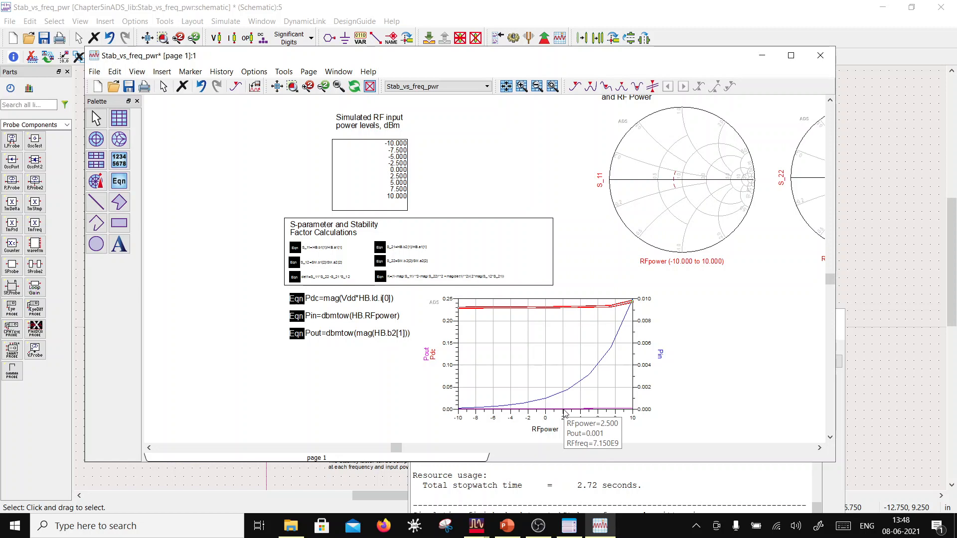
mouse_move(524, 407)
scroll(390, 301, "down", 4)
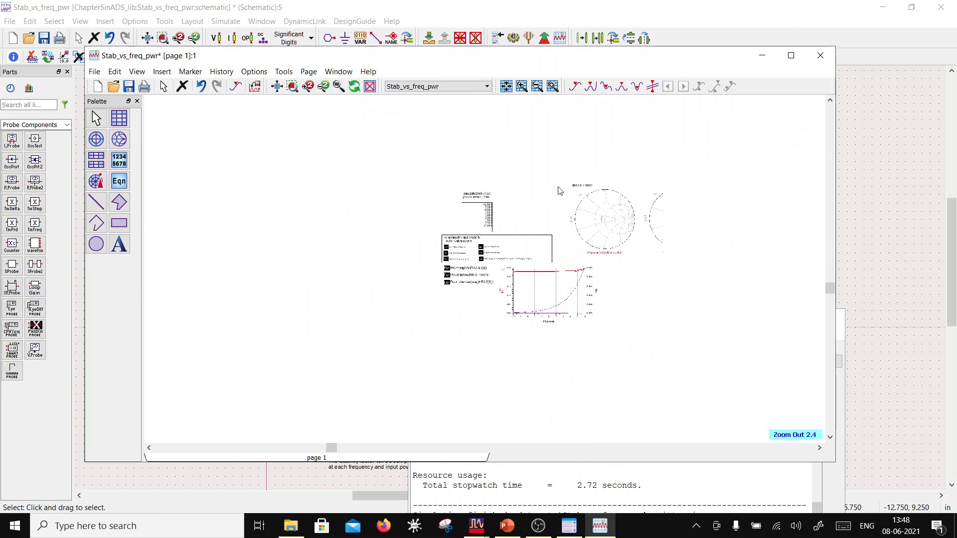
scroll(458, 128, "up", 3)
scroll(470, 264, "up", 1)
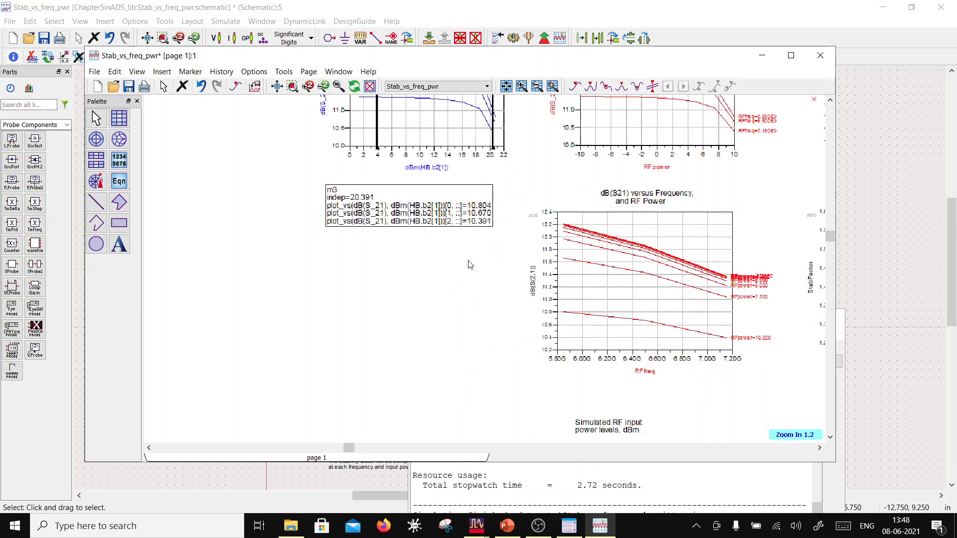
scroll(477, 270, "down", 2)
scroll(513, 223, "up", 1)
scroll(471, 257, "up", 1)
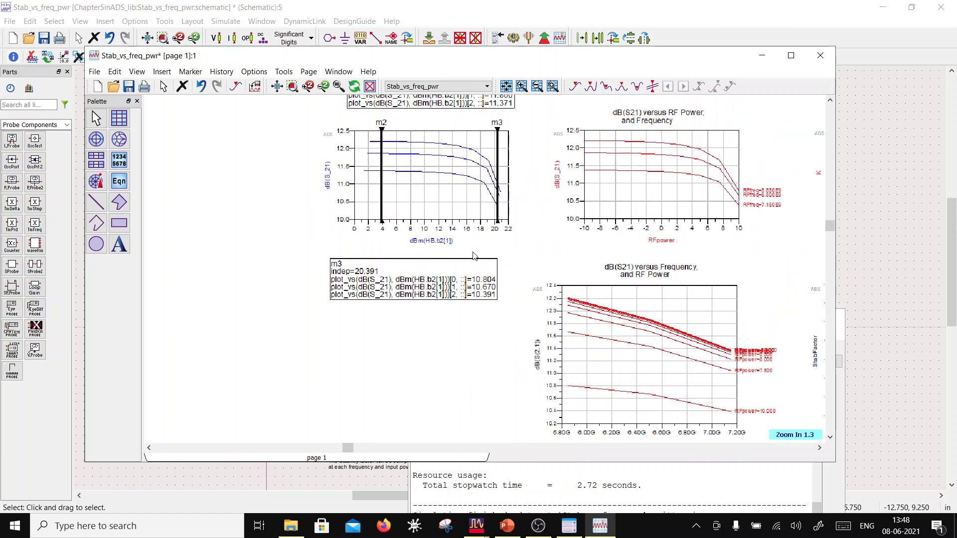
scroll(477, 211, "down", 1)
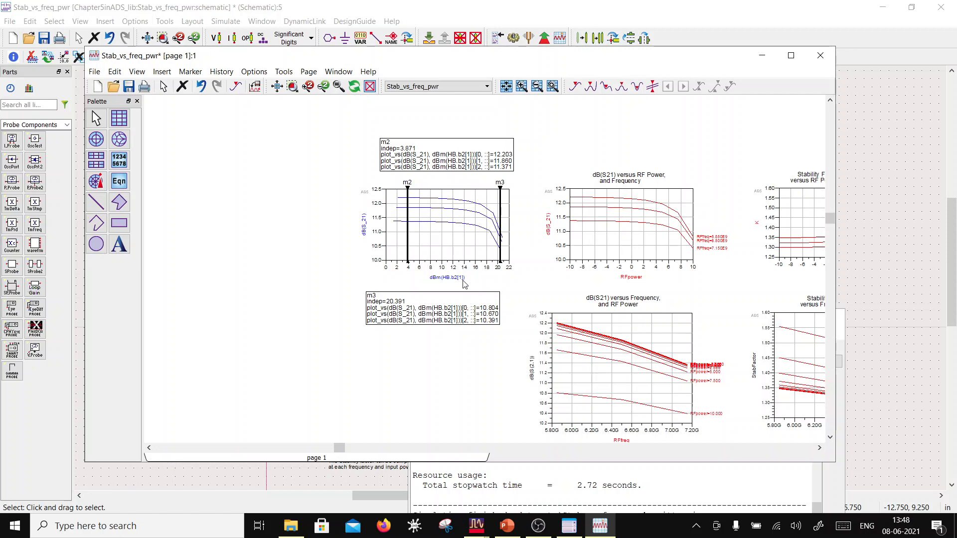
scroll(463, 284, "up", 1)
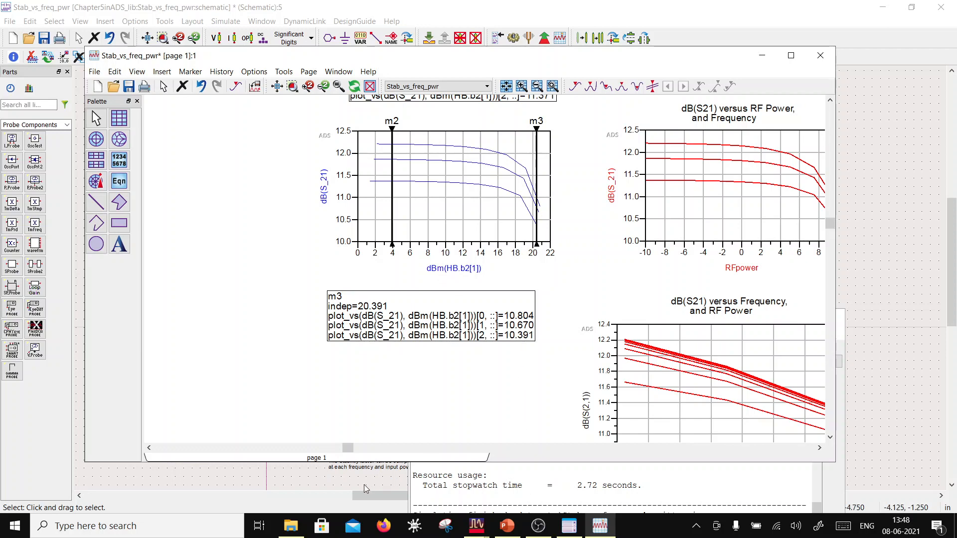
Replace mag with dBm in the Pout equation so it is Pout=dbmtow(dBm(HB.b2[1]))
left_click(378, 478)
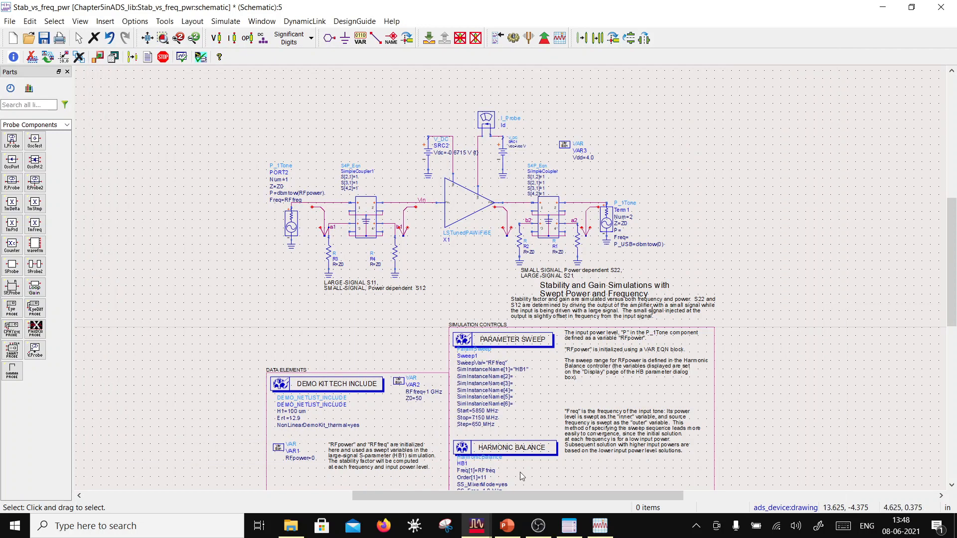
left_click(600, 525)
scroll(509, 347, "down", 5)
scroll(508, 347, "up", 8)
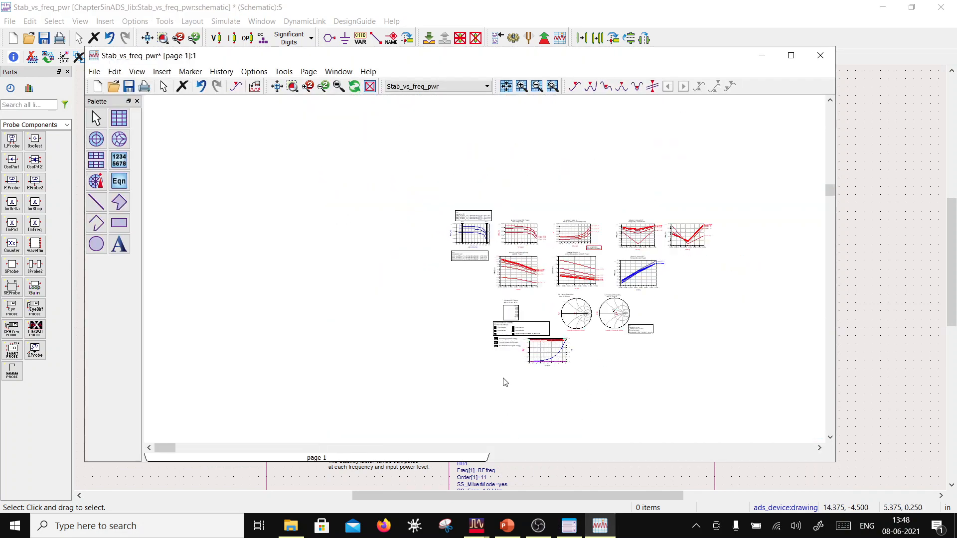
scroll(449, 280, "up", 1)
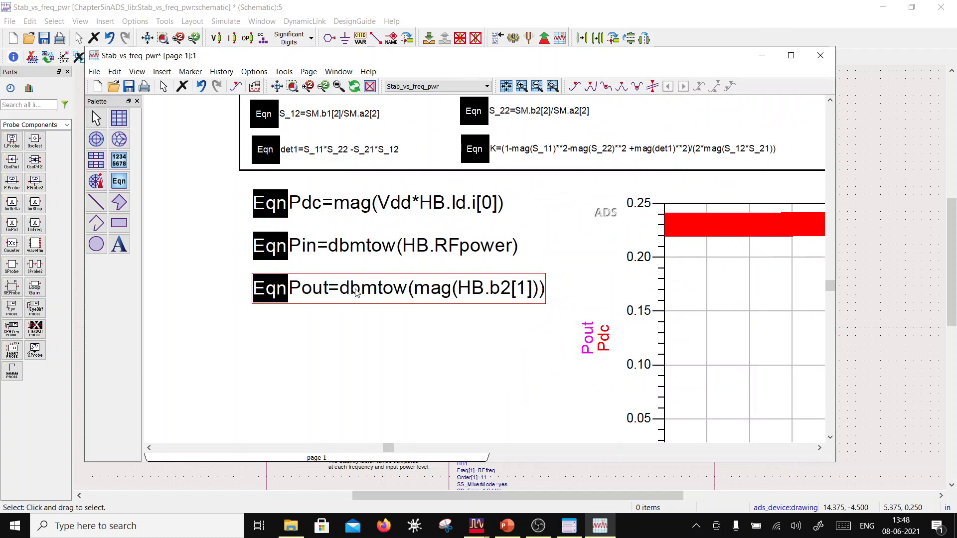
double_click(406, 293)
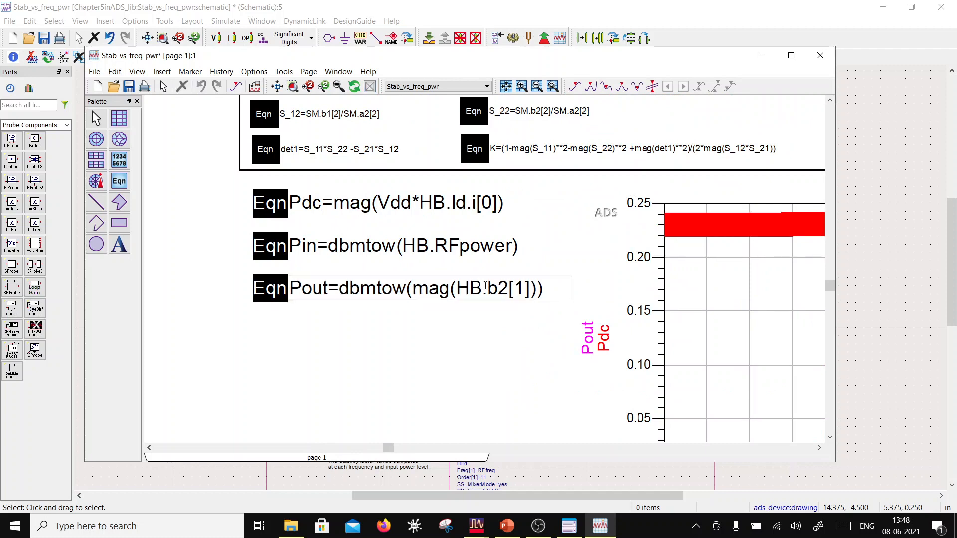
double_click(448, 288)
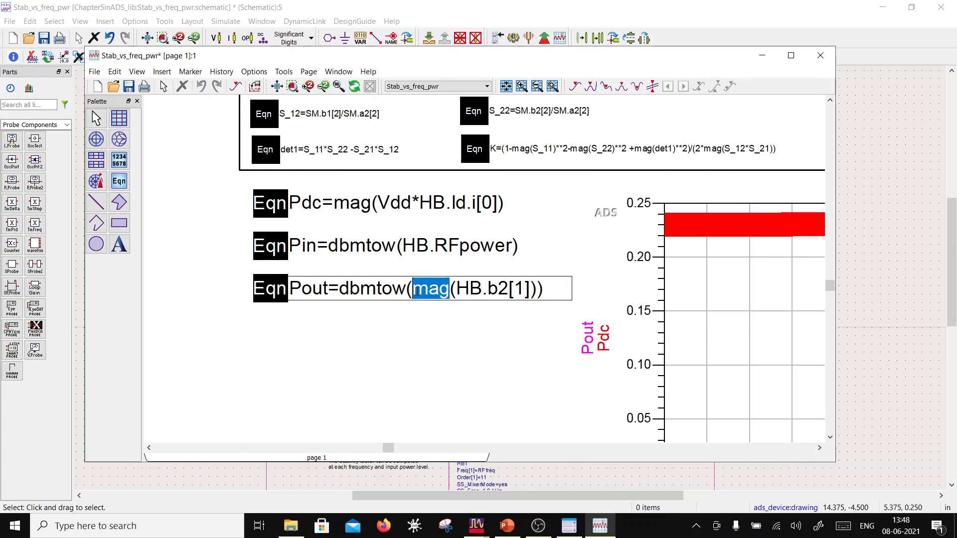
type("d")
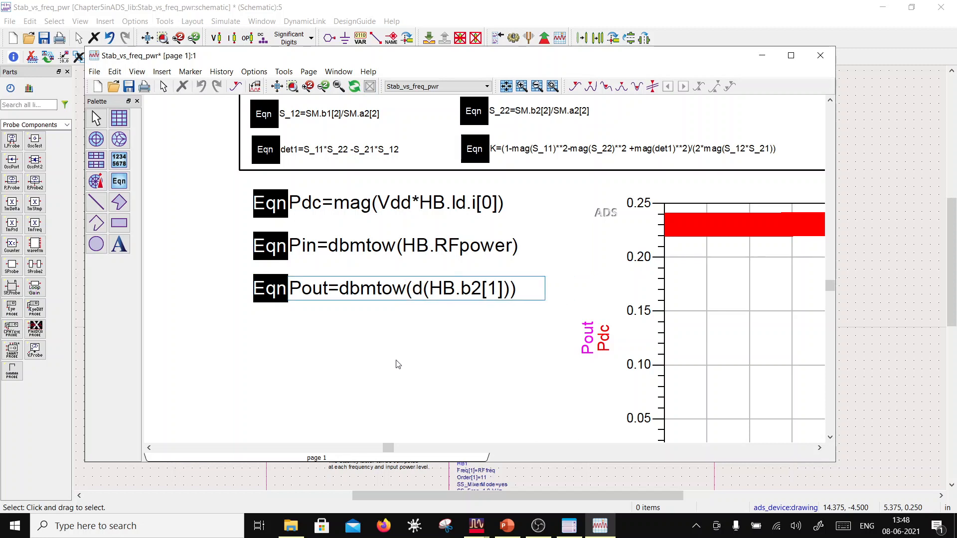
type("Bm")
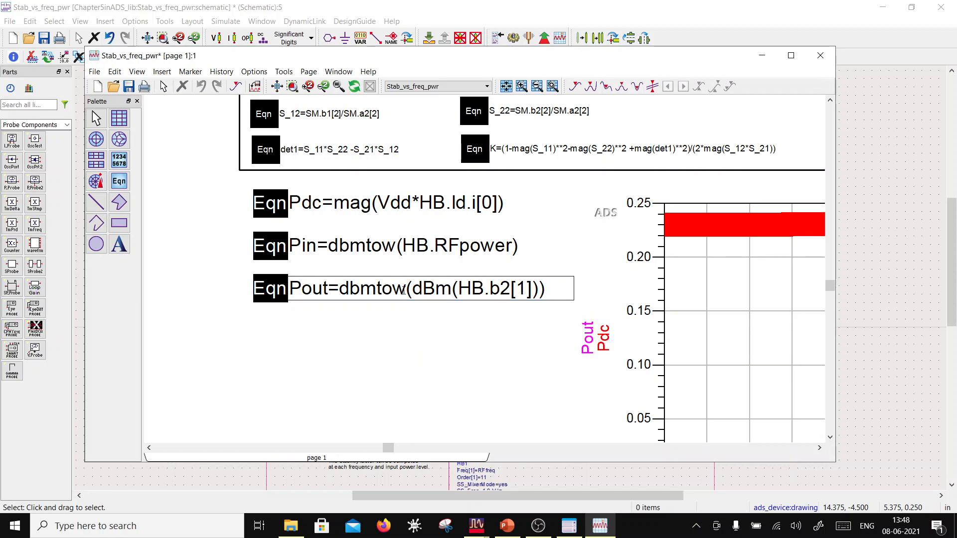
left_click(405, 306)
scroll(498, 342, "down", 3)
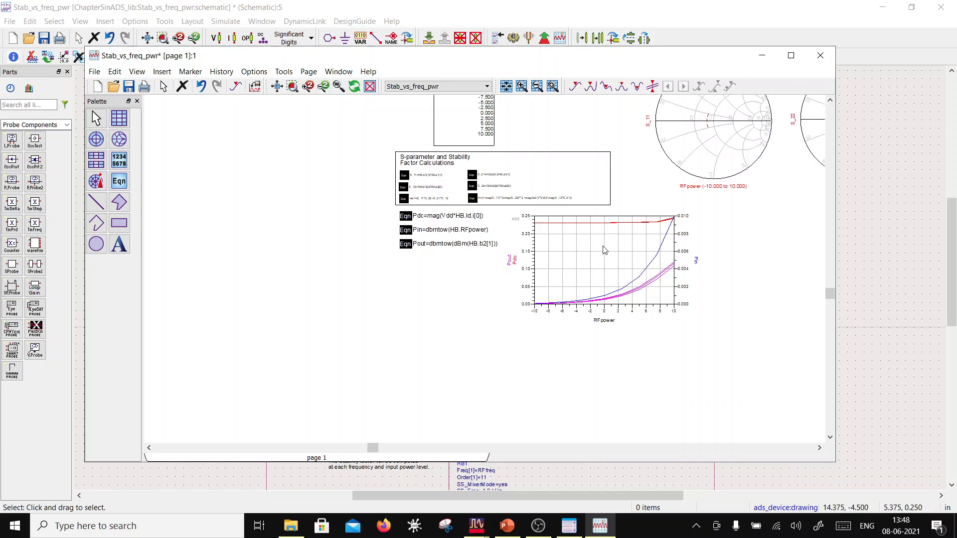
Change the line color of the Pout trace on the power plot to dark green
scroll(563, 256, "up", 2)
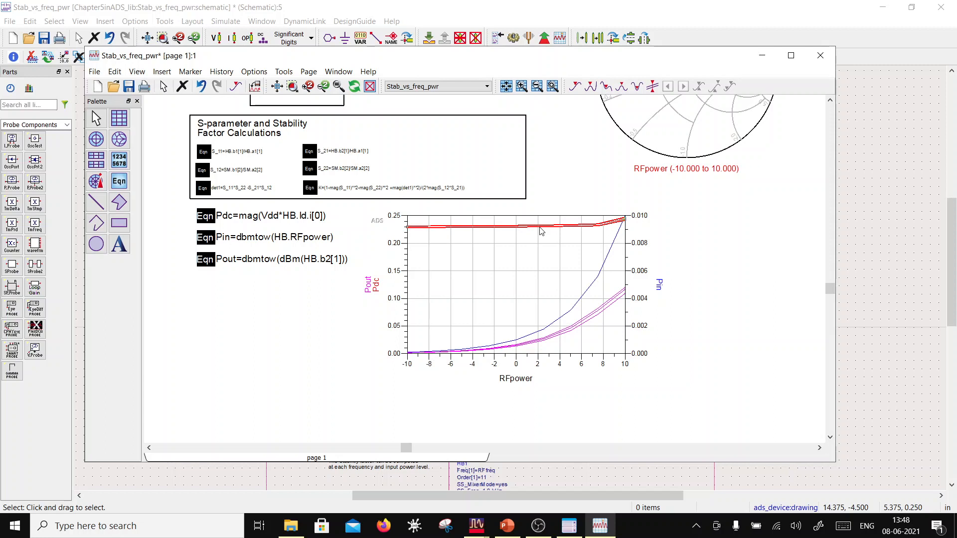
double_click(585, 324)
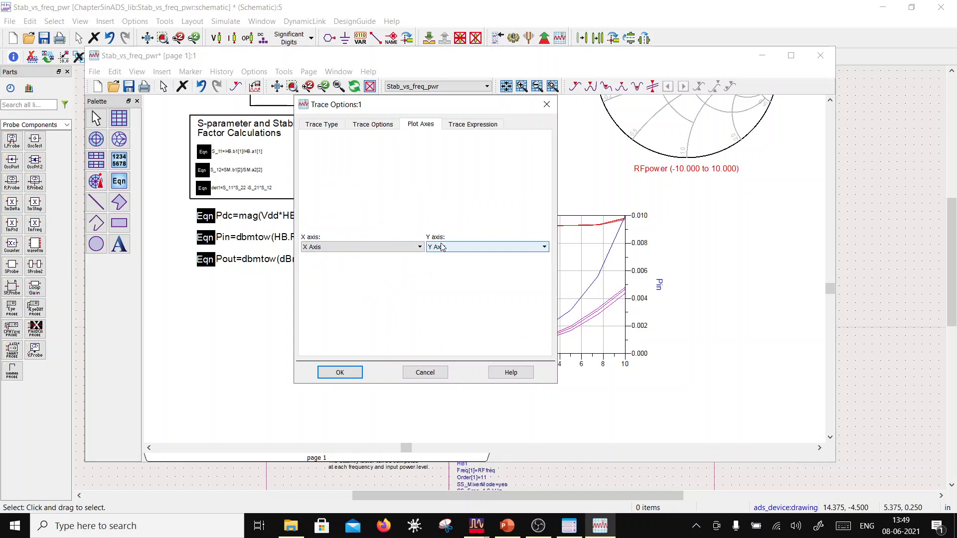
left_click(375, 124)
left_click(444, 198)
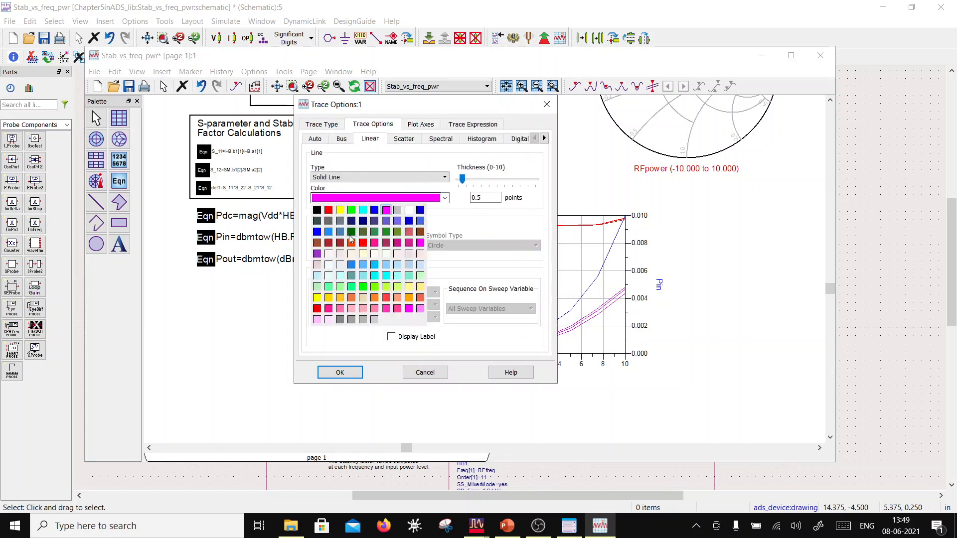
left_click(351, 231)
left_click(340, 373)
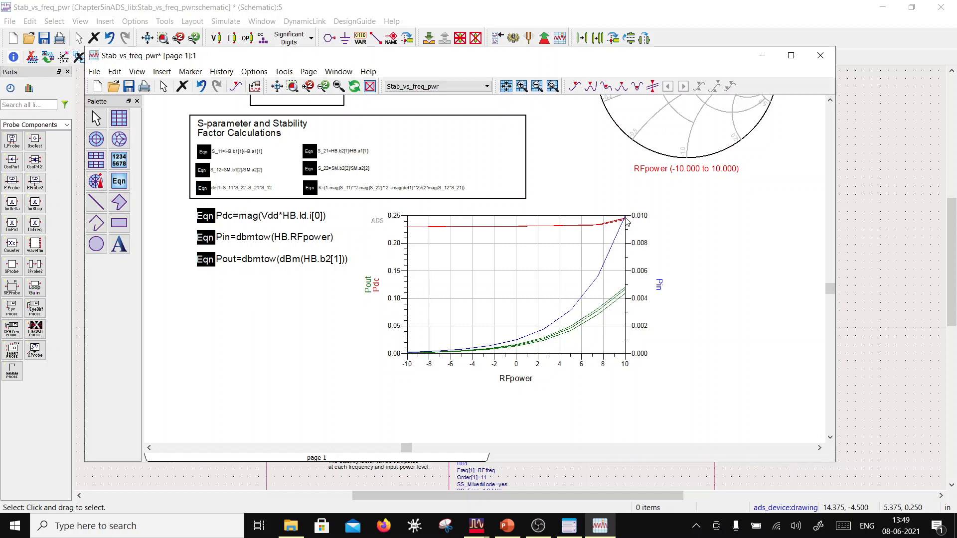
Add the equation PAE=Pout/(Pin+Pdc)*100 below the Pout equation
mouse_move(626, 220)
mouse_move(627, 298)
left_click(120, 181)
left_click(201, 280)
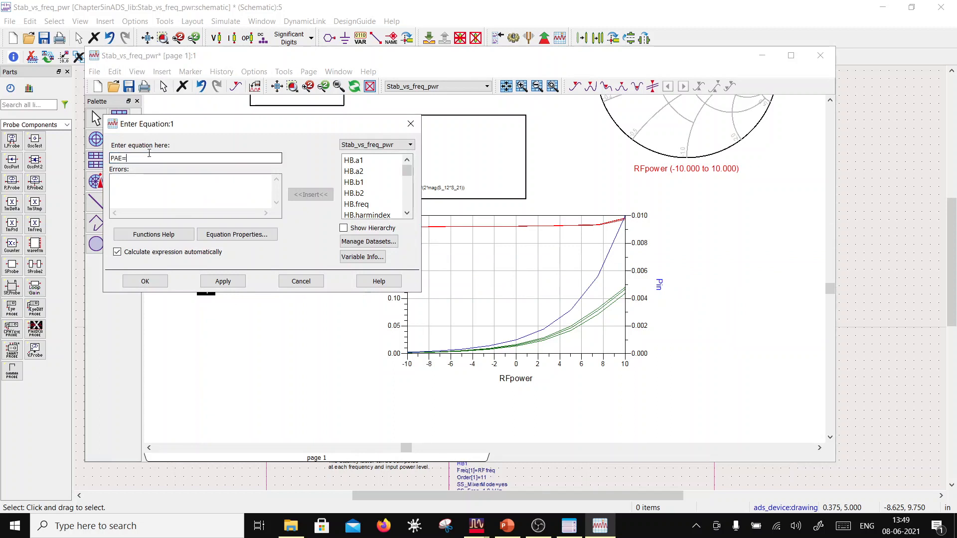
type("=Pout/(Pin+Pdc)*100")
left_click(145, 280)
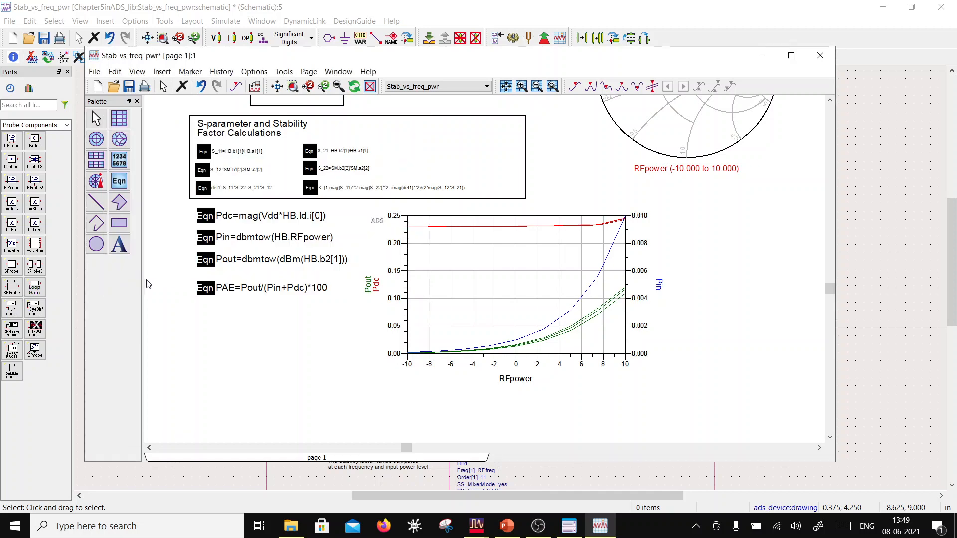
Insert a rectangular plot of the PAE equation beside the Pdc, Pin and Pout plot
left_click(119, 118)
left_click(688, 226)
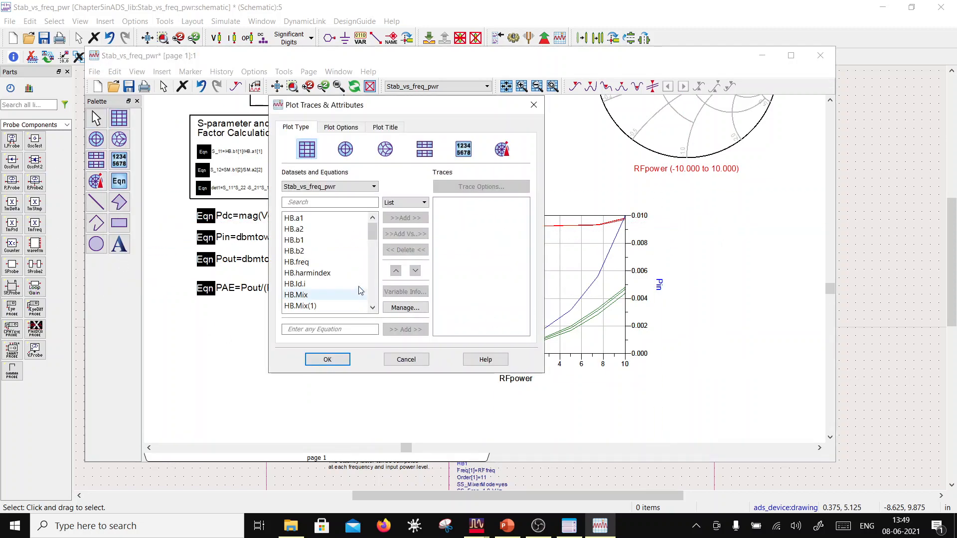
left_click(329, 187)
left_click(329, 197)
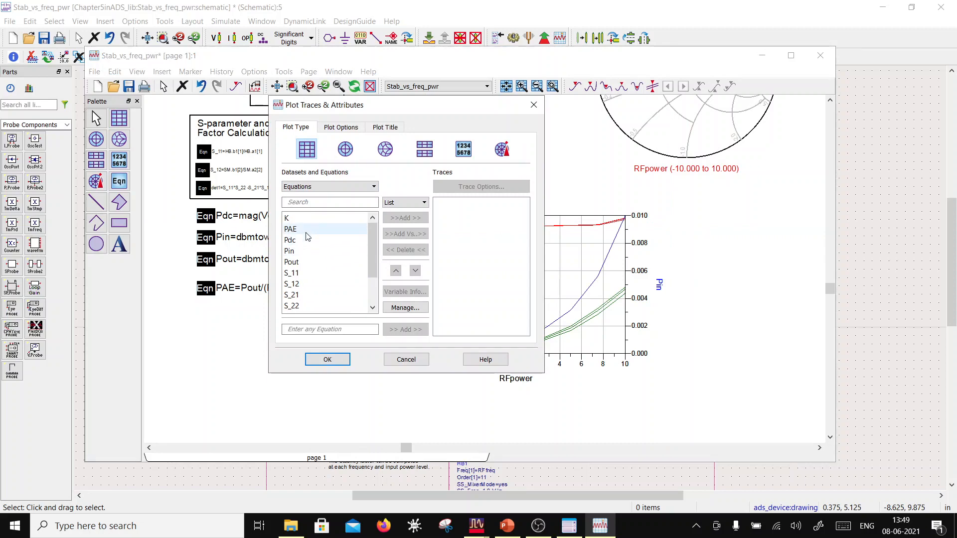
double_click(310, 229)
left_click(328, 360)
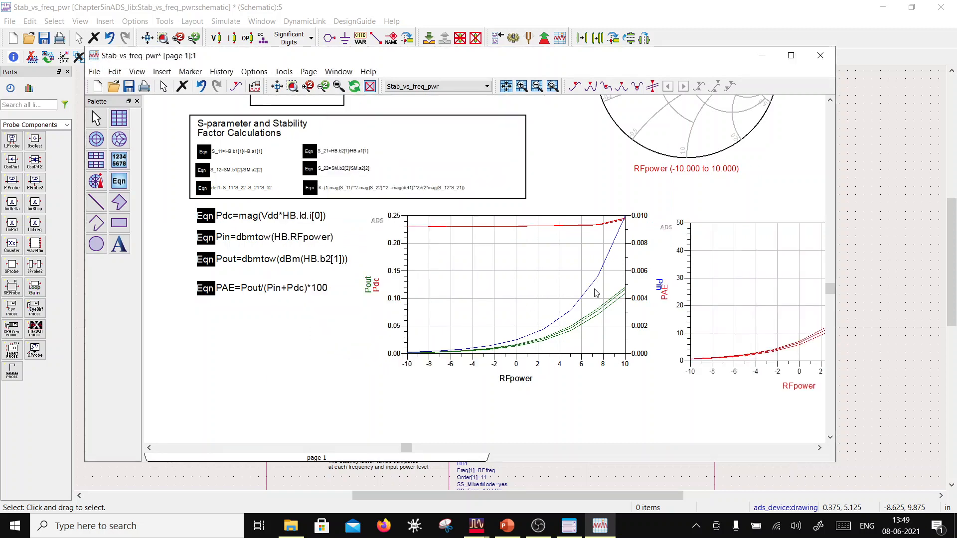
Check the PAE curves against RFpower and save the data display
scroll(529, 283, "down", 2)
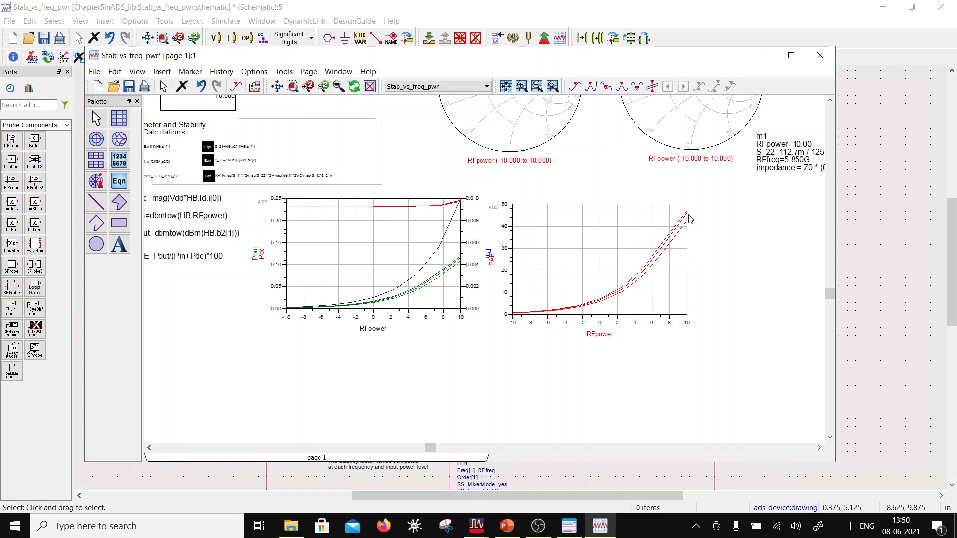
scroll(579, 255, "down", 1)
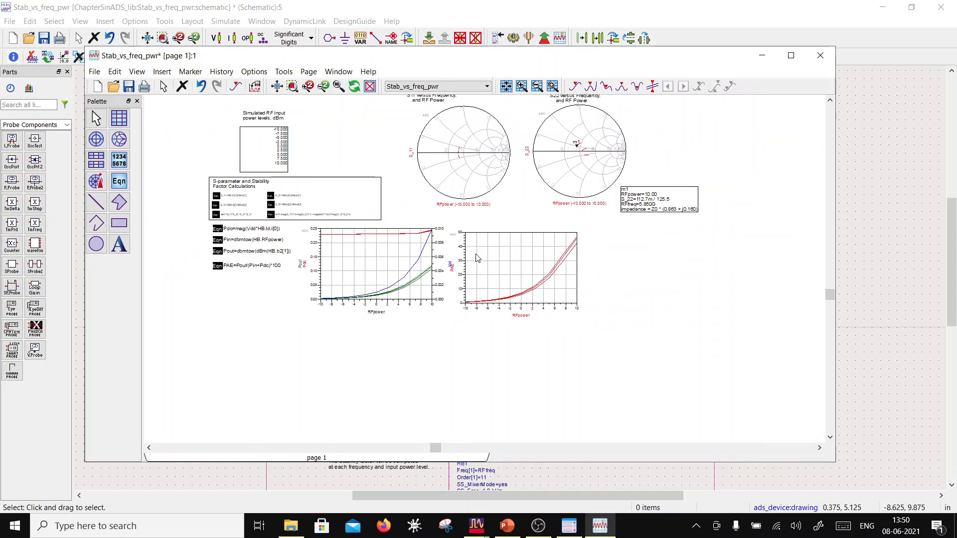
scroll(439, 262, "down", 2)
scroll(564, 249, "up", 4)
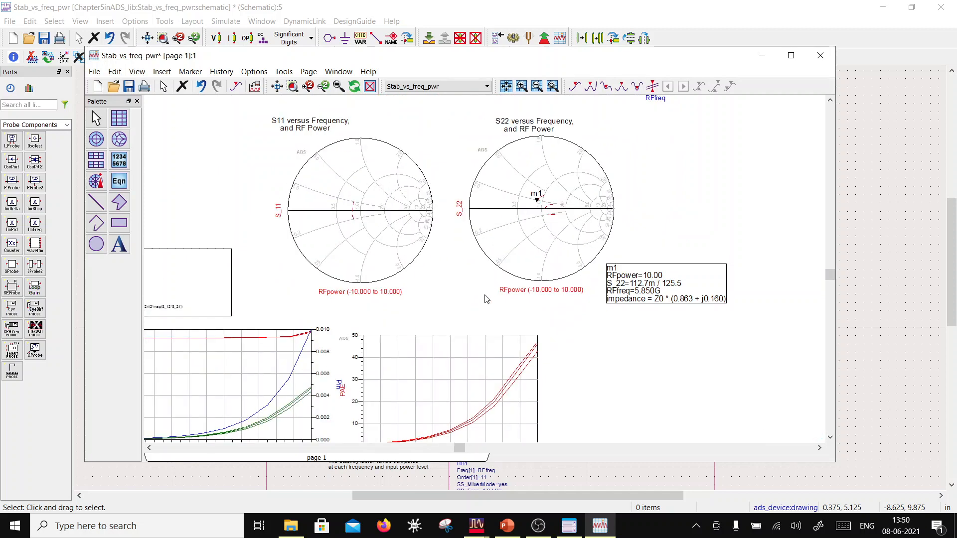
key("ctrl+s")
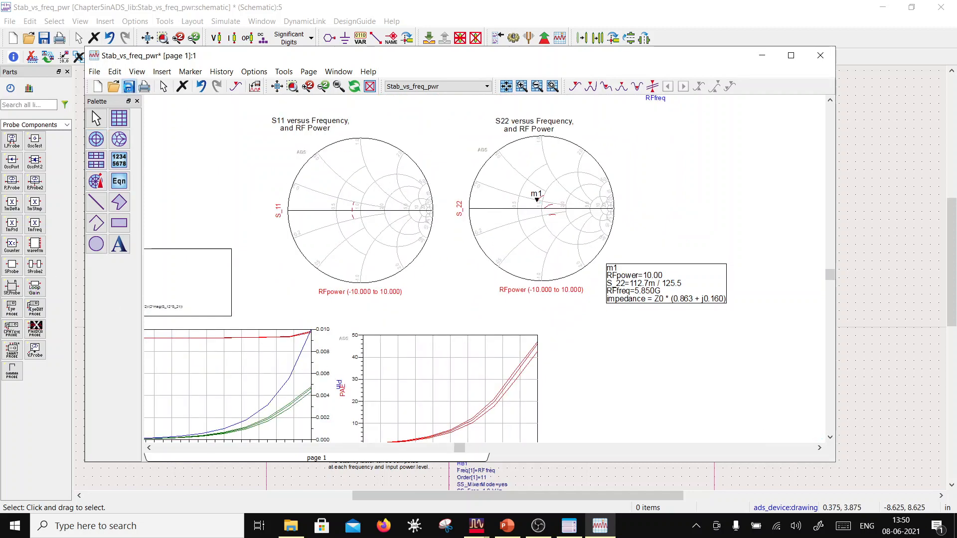
Examine the amplifier schematic and compare the dB(S_21) gain plots with the PAE plot in the data display
left_click(876, 237)
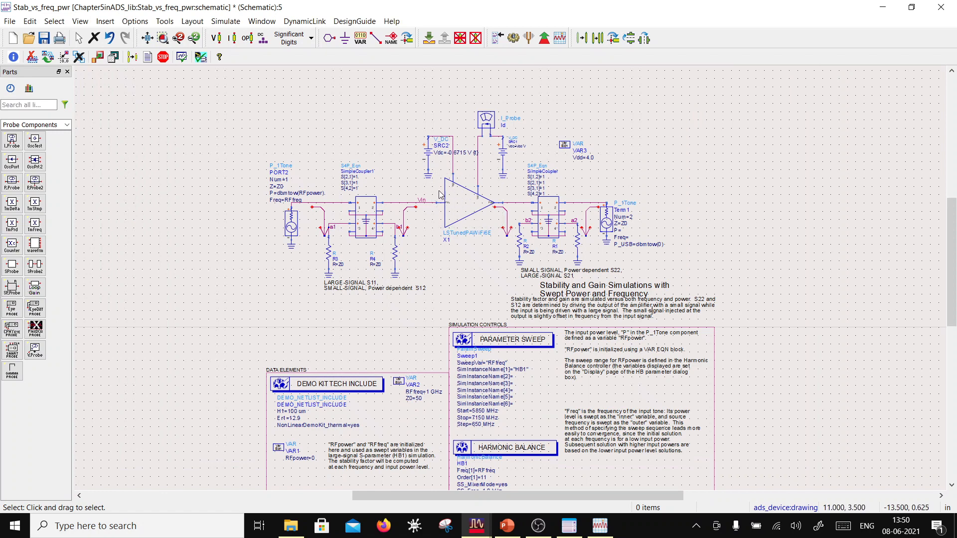
left_click(599, 526)
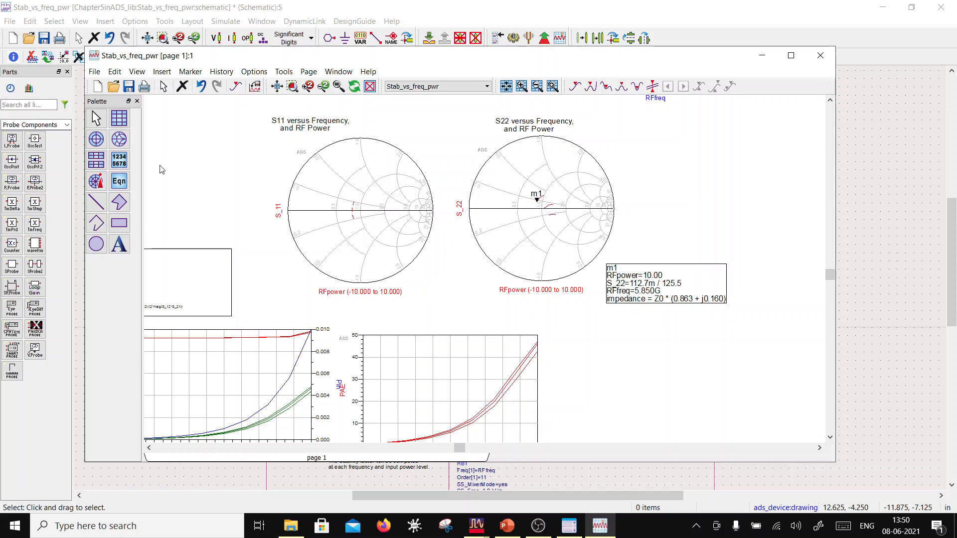
scroll(452, 331, "down", 3)
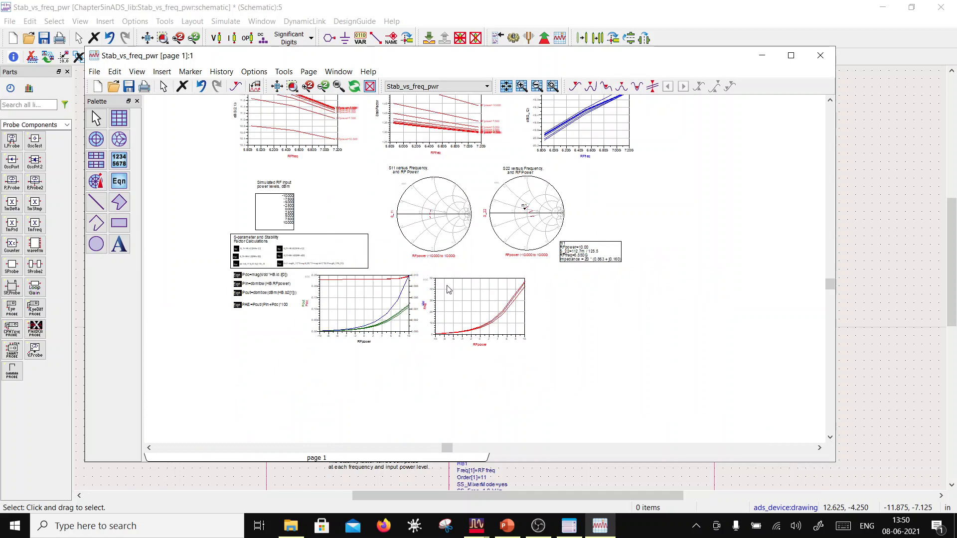
scroll(366, 190, "down", 1)
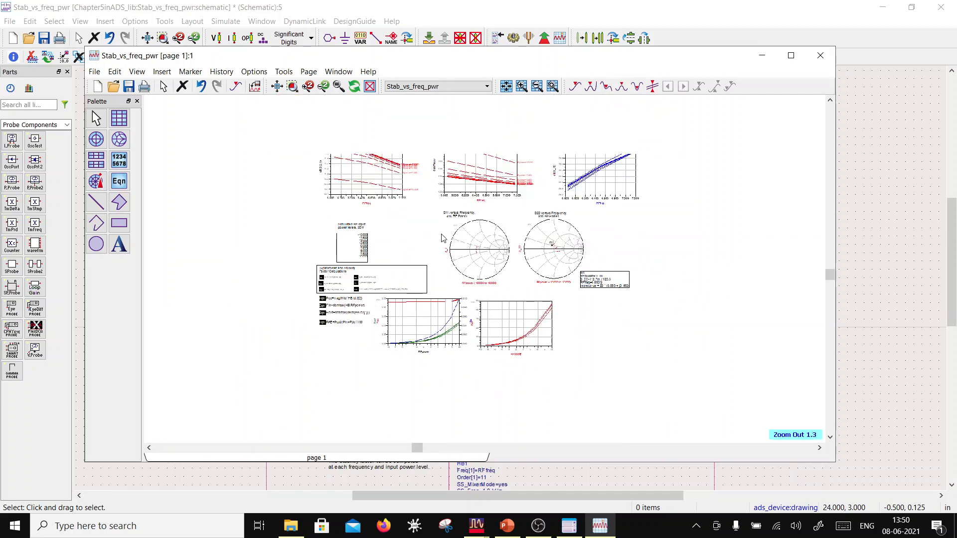
scroll(494, 256, "down", 1)
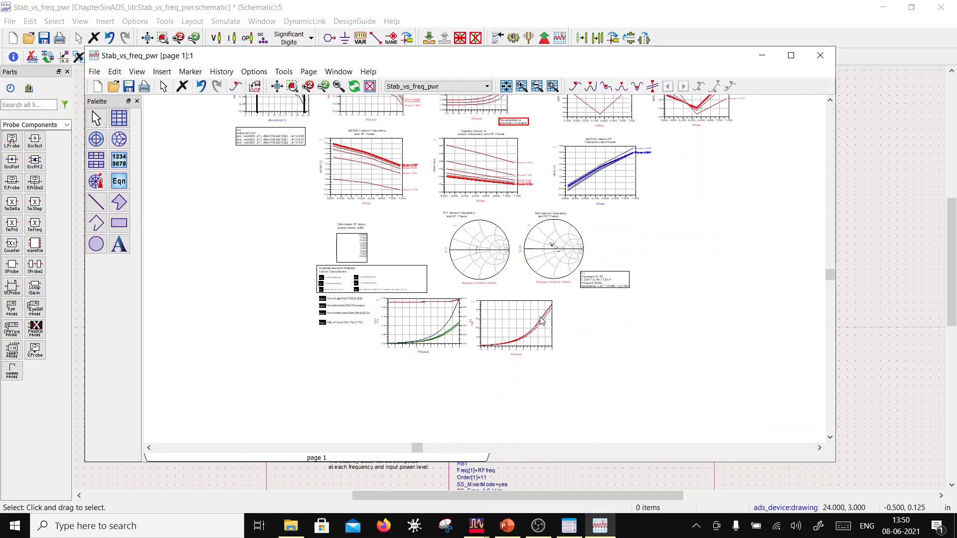
scroll(559, 331, "up", 2)
scroll(447, 288, "up", 1)
double_click(447, 288)
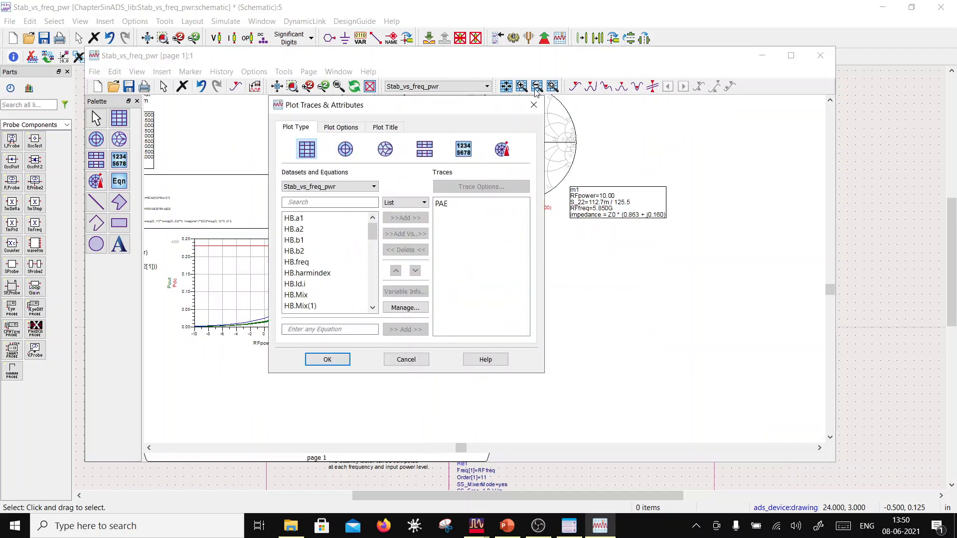
left_click(534, 105)
scroll(571, 320, "down", 1)
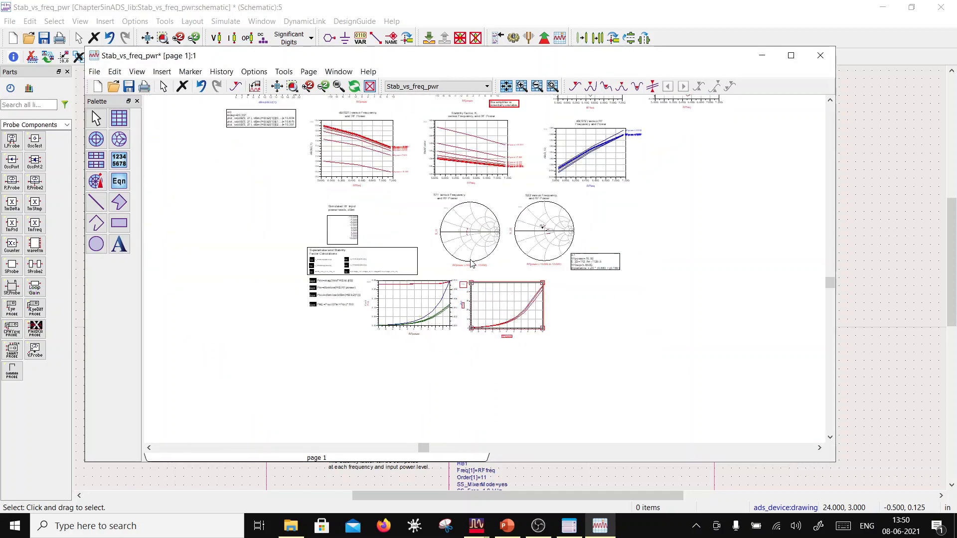
scroll(476, 270, "down", 1)
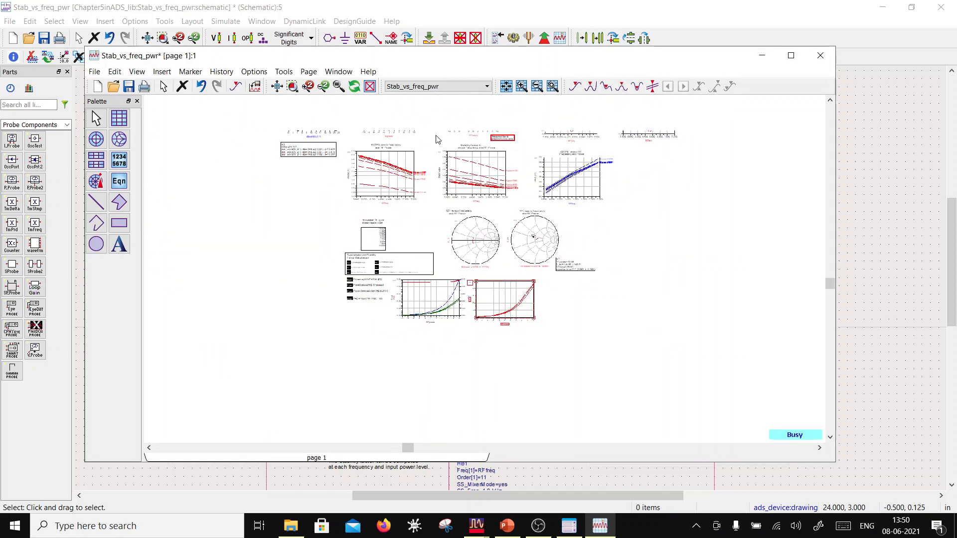
scroll(464, 283, "up", 4)
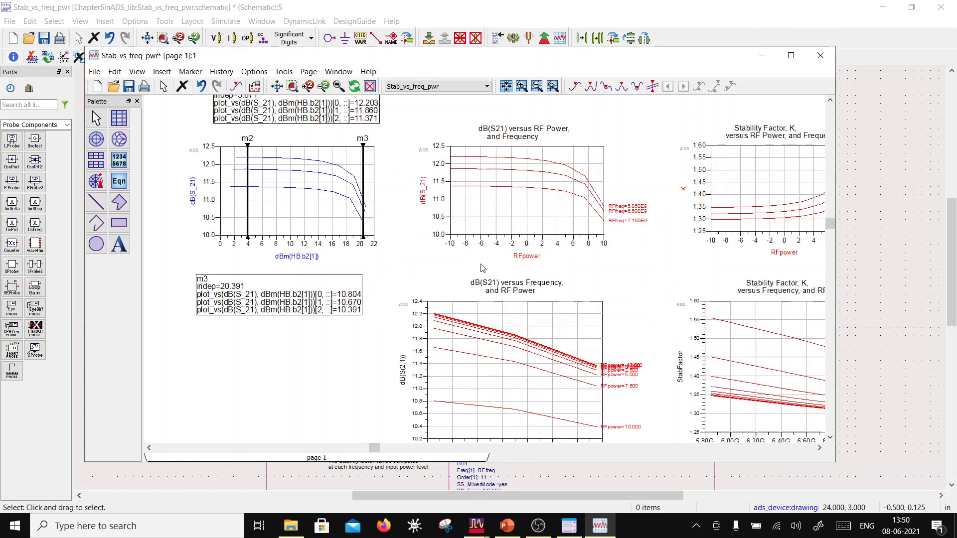
scroll(488, 279, "down", 4)
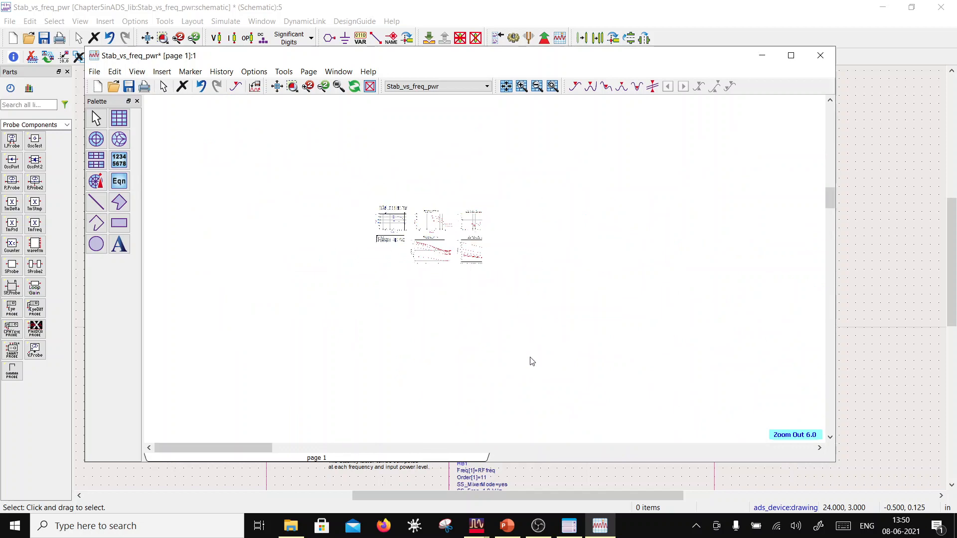
scroll(508, 333, "up", 4)
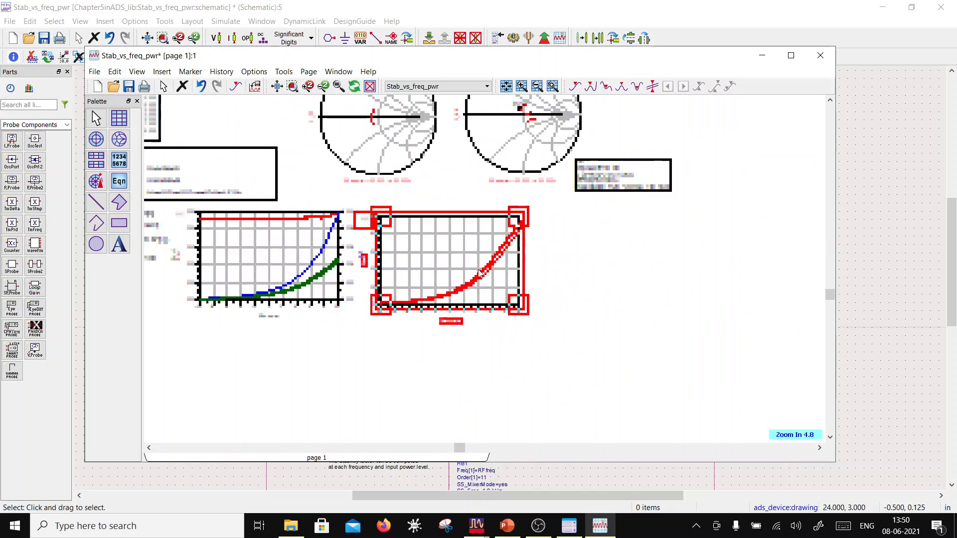
Add the S_21 equation in dB as a second trace on the PAE plot
left_click_drag(465, 265, 488, 264)
double_click(476, 265)
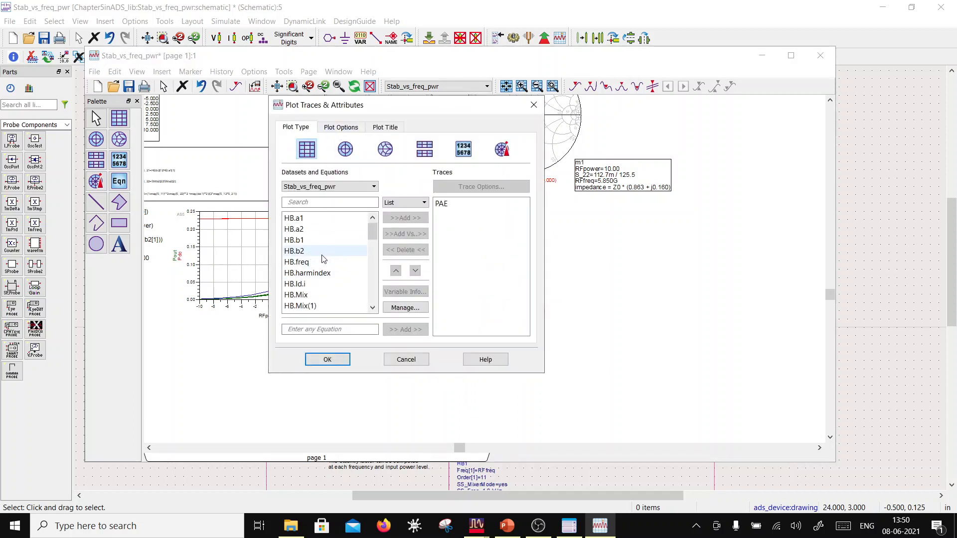
left_click(336, 190)
left_click(297, 196)
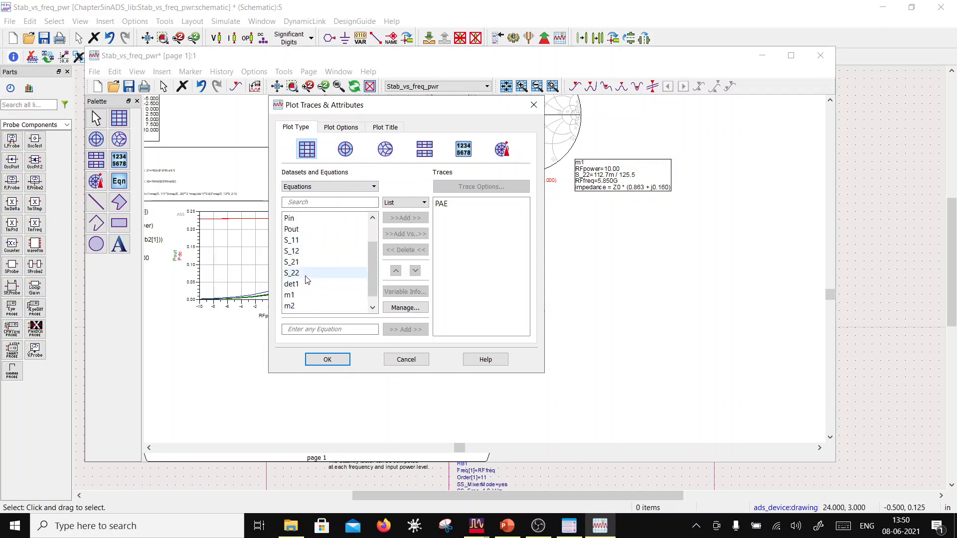
left_click(304, 262)
left_click(409, 219)
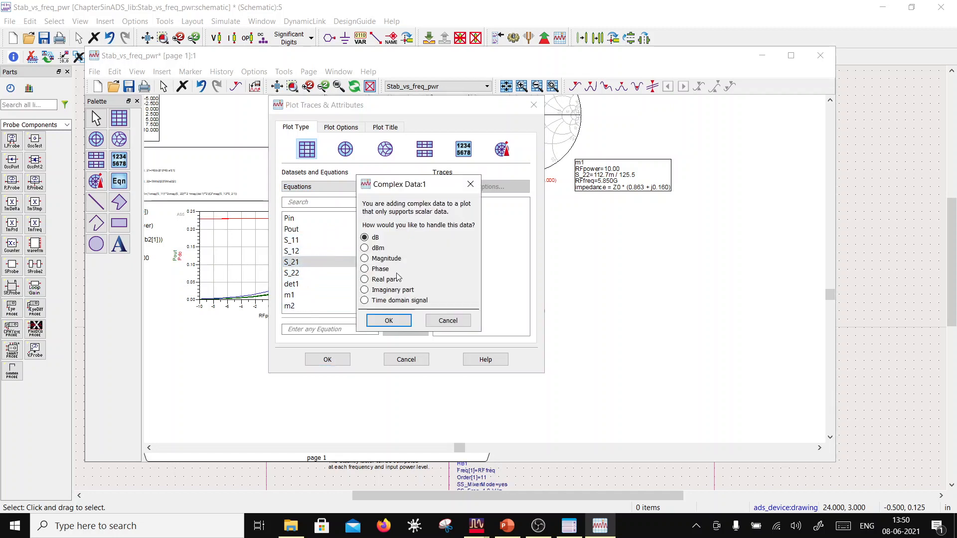
left_click(389, 320)
left_click(342, 361)
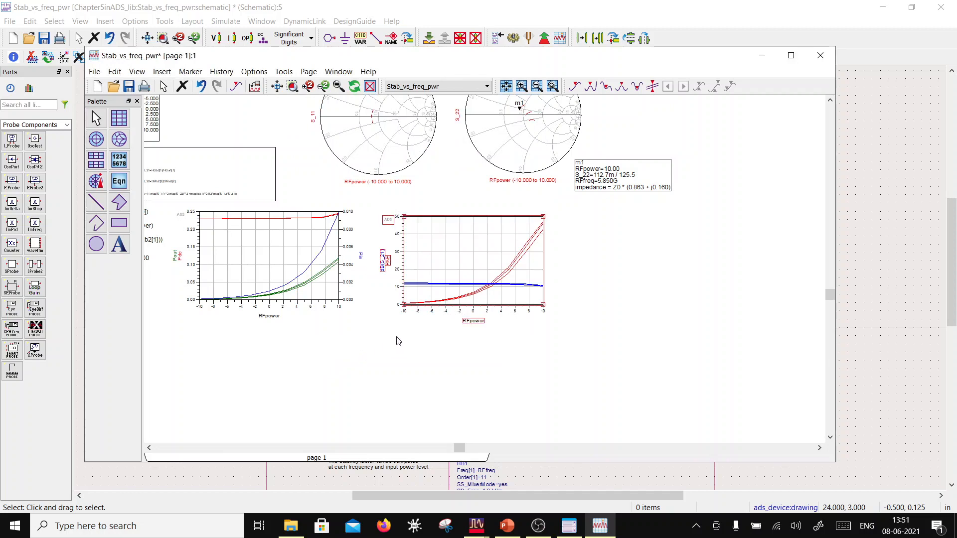
Compare the dB(S_21) and PAE curves against RFpower and save the data display
scroll(529, 288, "up", 3)
left_click(414, 273)
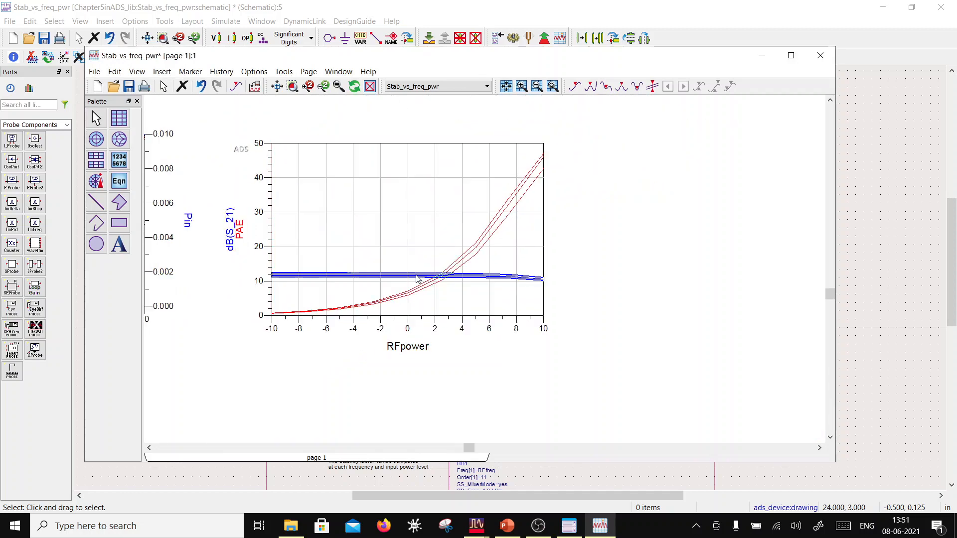
left_click(595, 332)
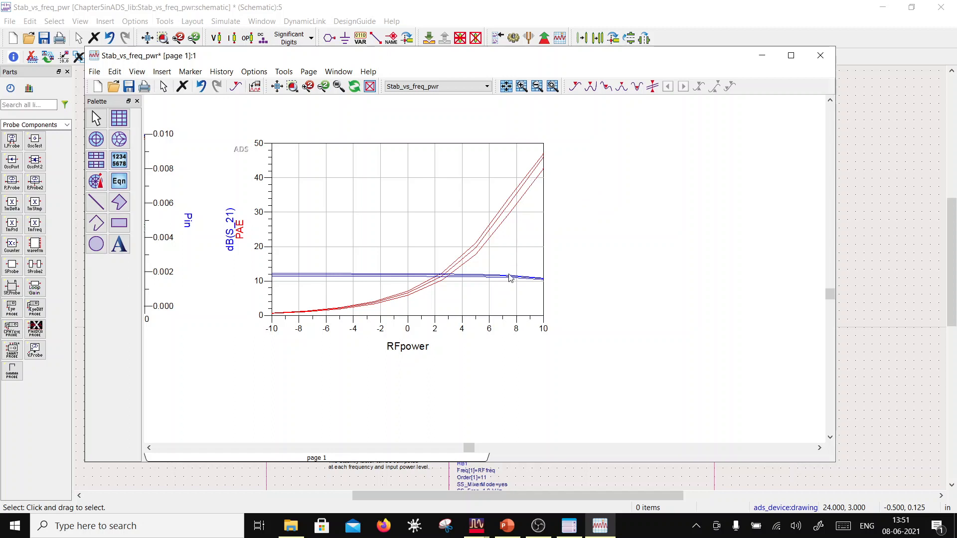
mouse_move(513, 288)
left_click(128, 87)
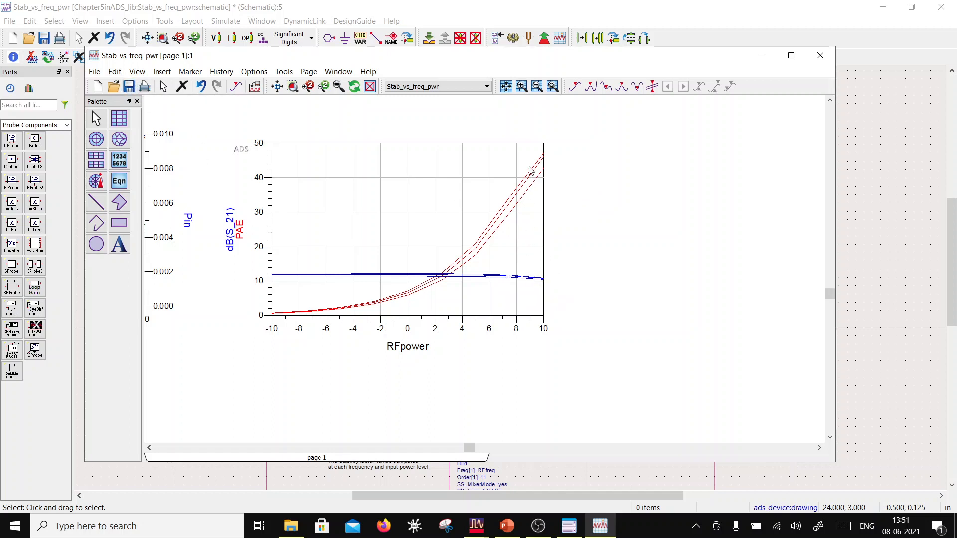
left_click(403, 297)
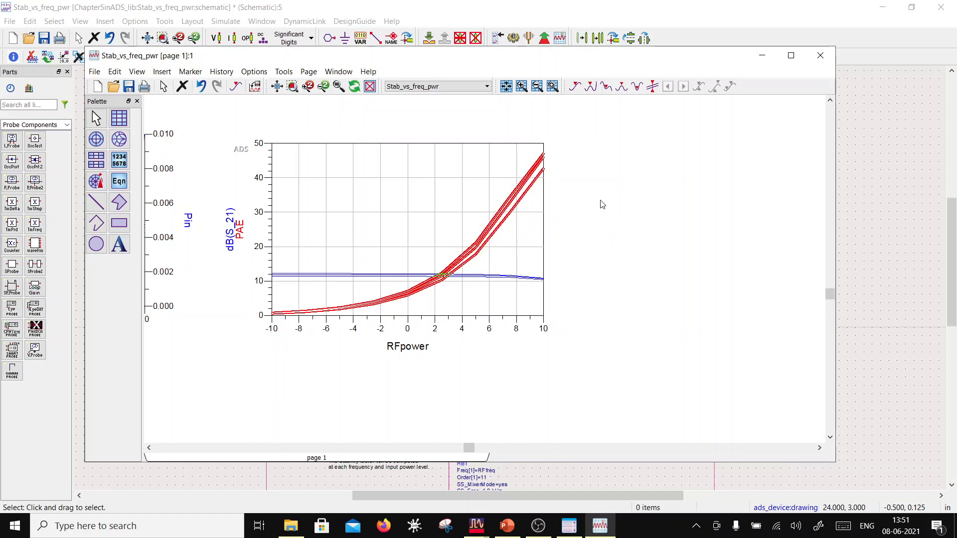
left_click(129, 87)
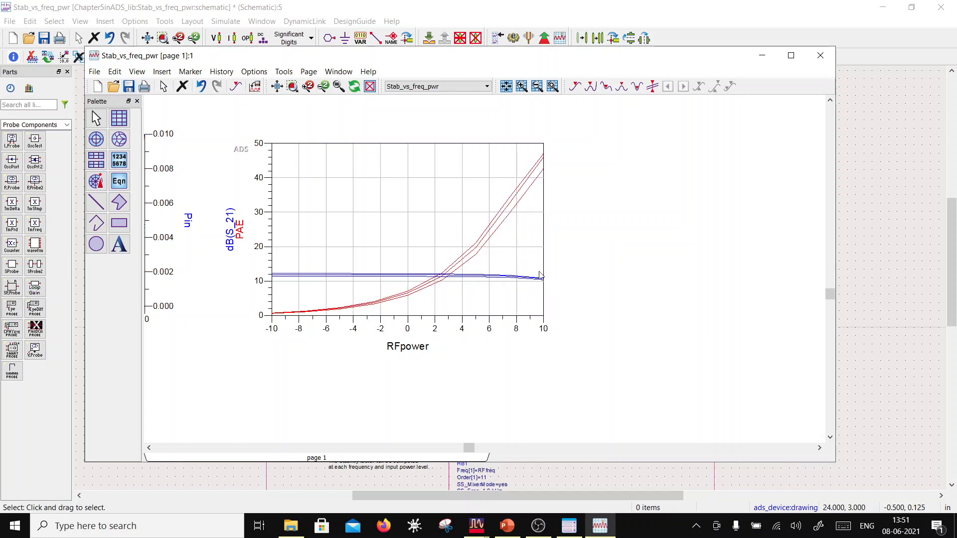
Save the Stab_vs_freq_pwr schematic and close its window
left_click(249, 15)
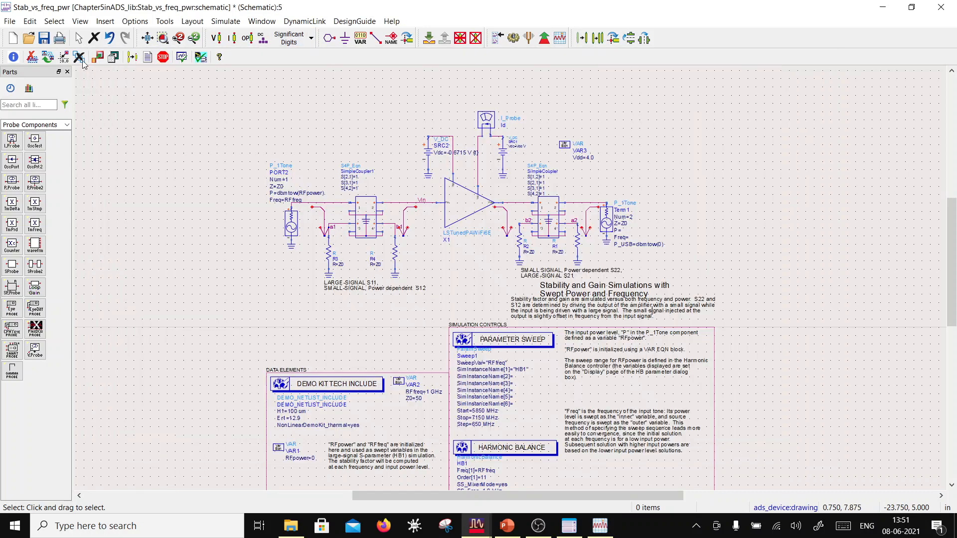
left_click(44, 38)
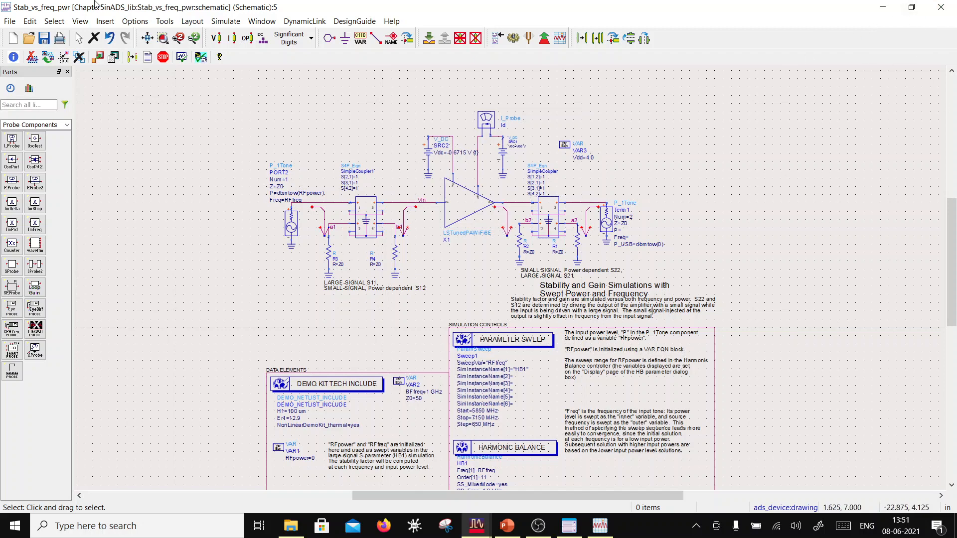
left_click(941, 7)
Return to the main window of Advanced Design System and close the Chapter5inADS_wrk workspace
left_click(474, 280)
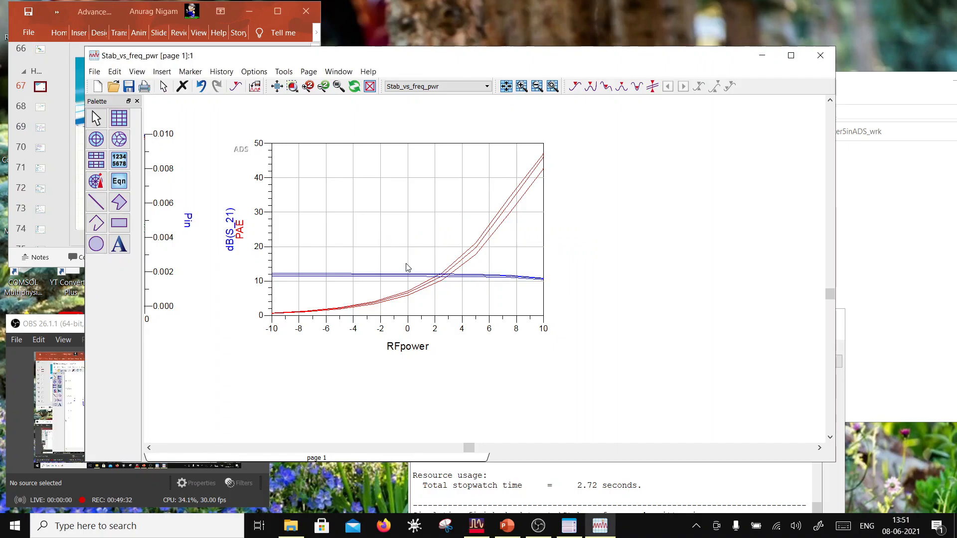
left_click(870, 177)
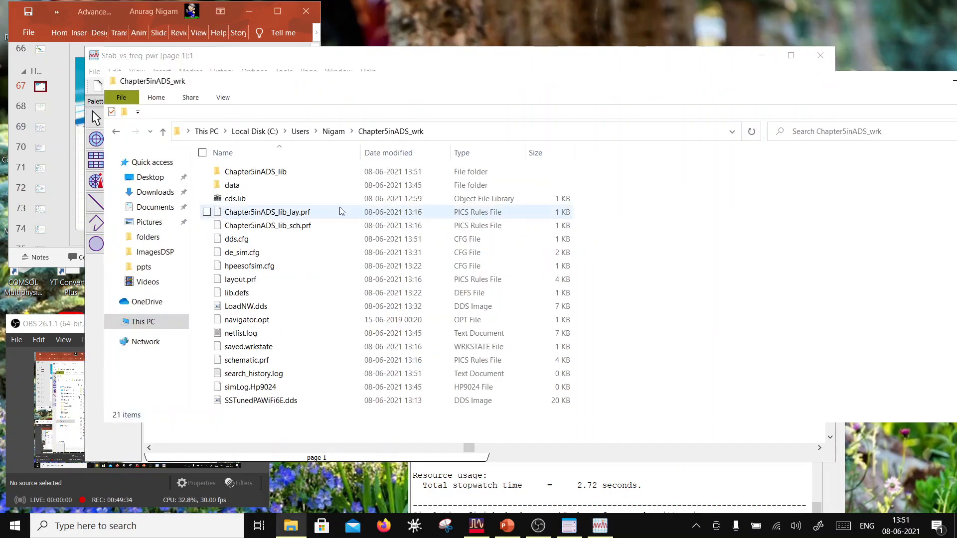
left_click(477, 526)
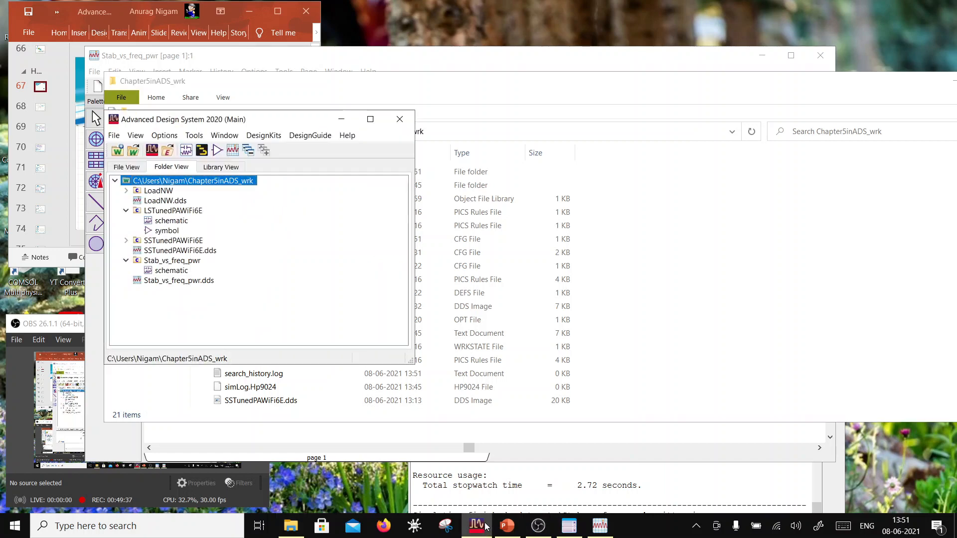
left_click(113, 135)
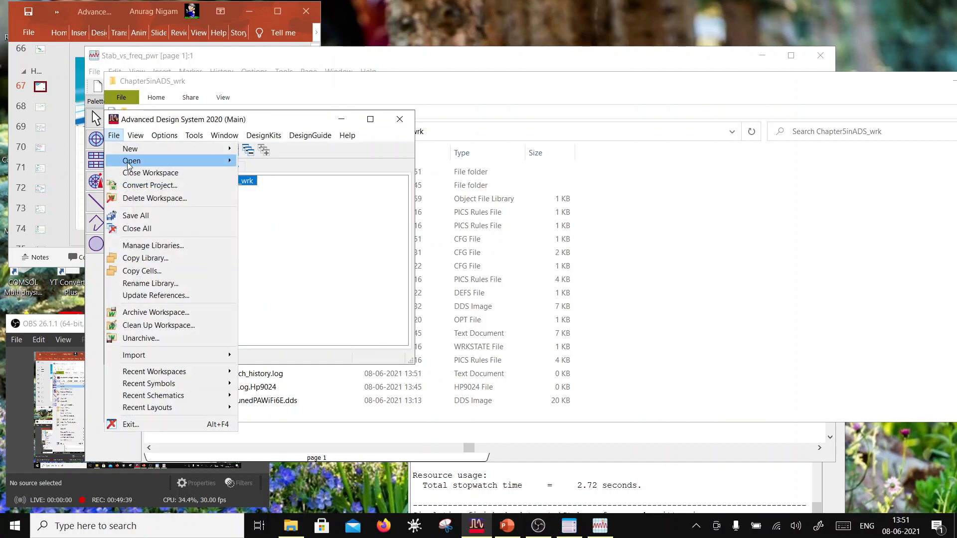
left_click(151, 174)
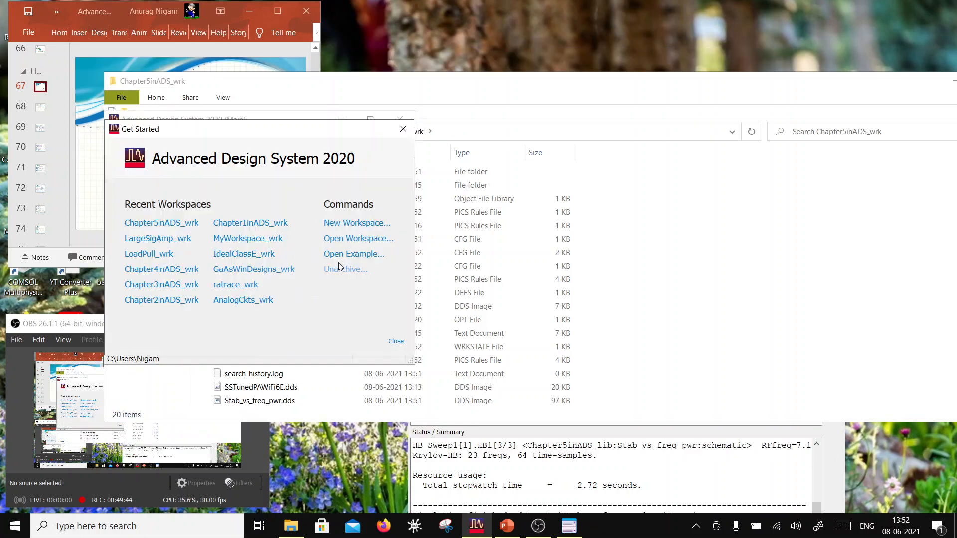
Find LoadPull Simulations in ADS among the HB Simulation examples and request its workspace LoadPull_wrk.7zads
left_click(349, 254)
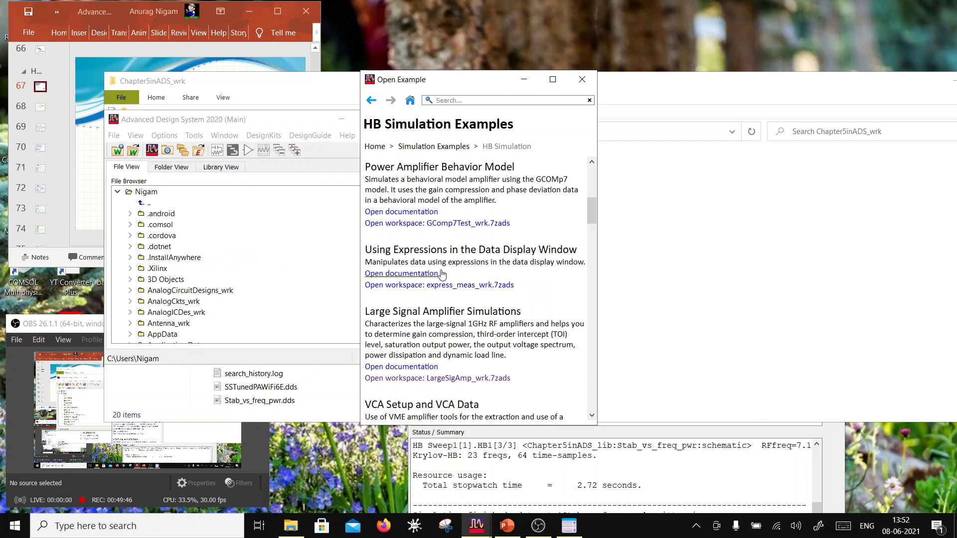
scroll(443, 273, "down", 3)
scroll(451, 335, "down", 3)
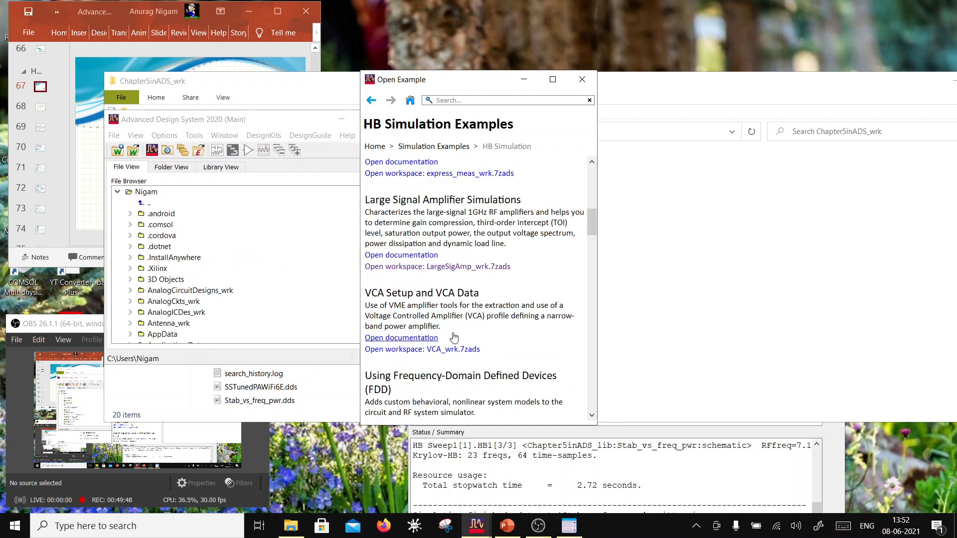
scroll(453, 337, "down", 2)
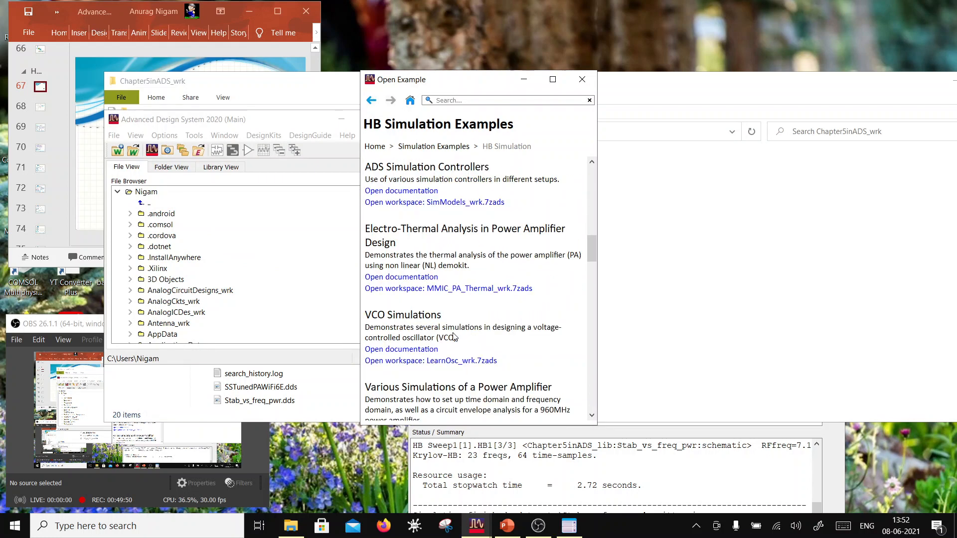
scroll(453, 336, "down", 3)
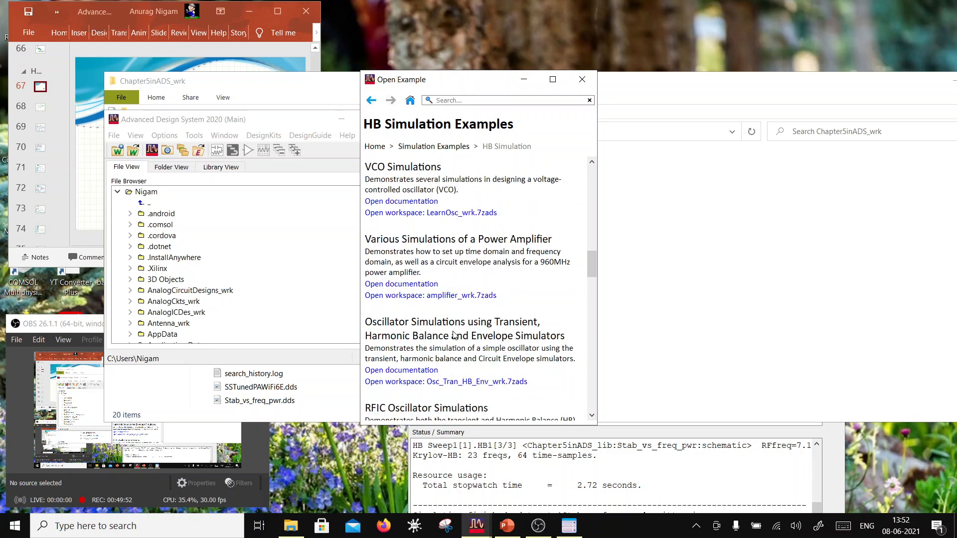
scroll(454, 335, "down", 2)
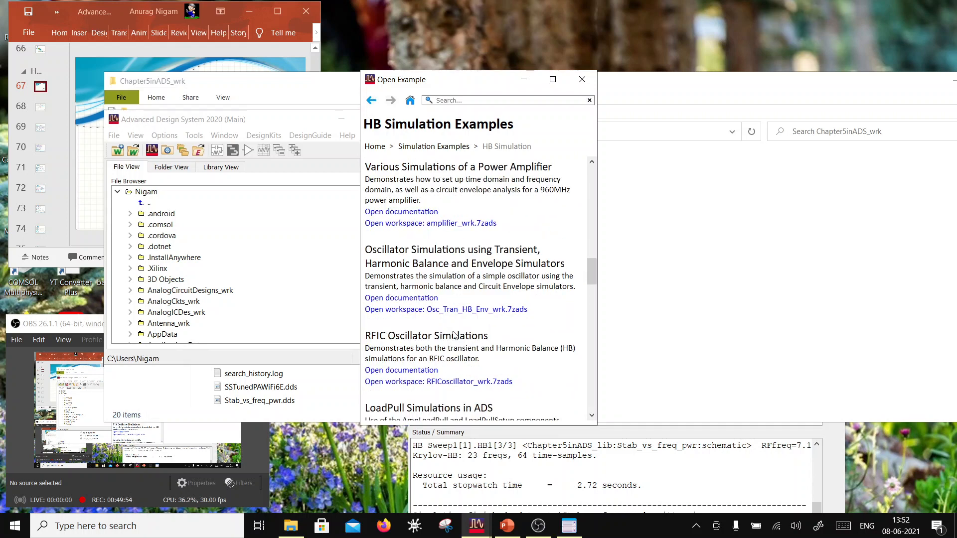
scroll(454, 335, "down", 2)
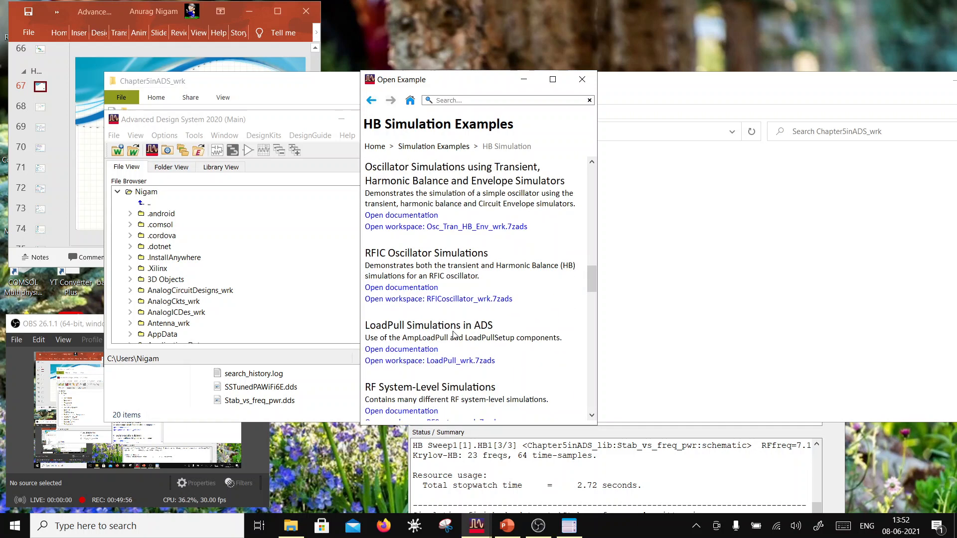
left_click(450, 362)
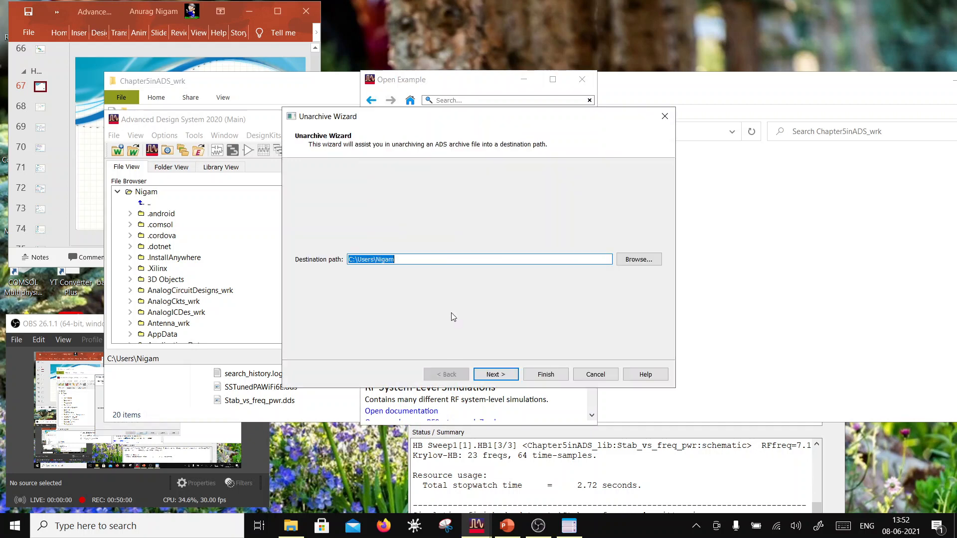
Try to unarchive the LoadPull example workspace into the default destination path and cancel the wizard
left_click(500, 376)
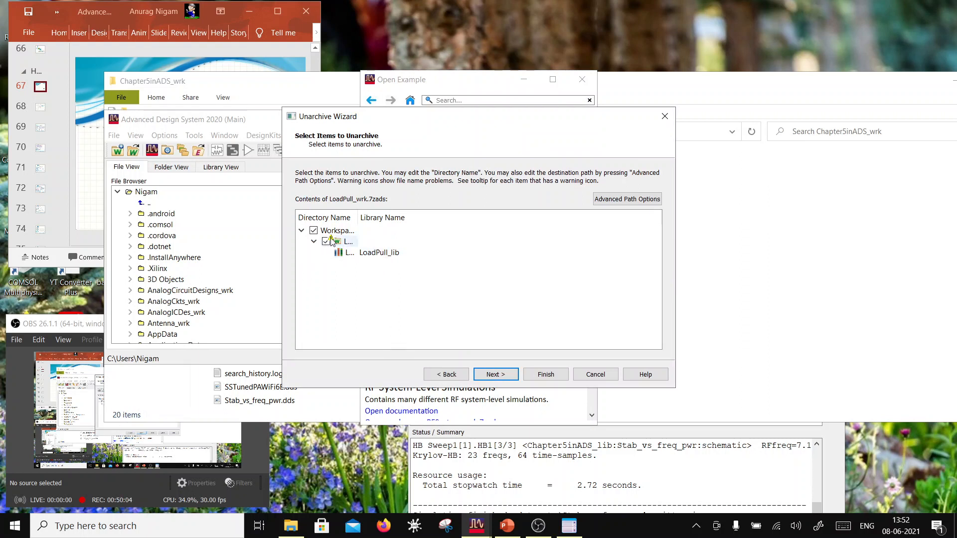
mouse_move(332, 241)
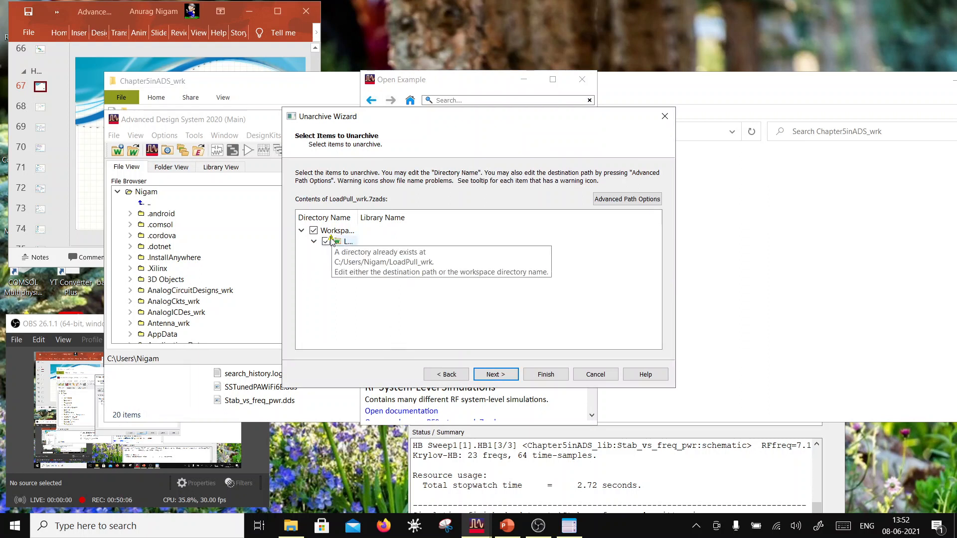
left_click(496, 375)
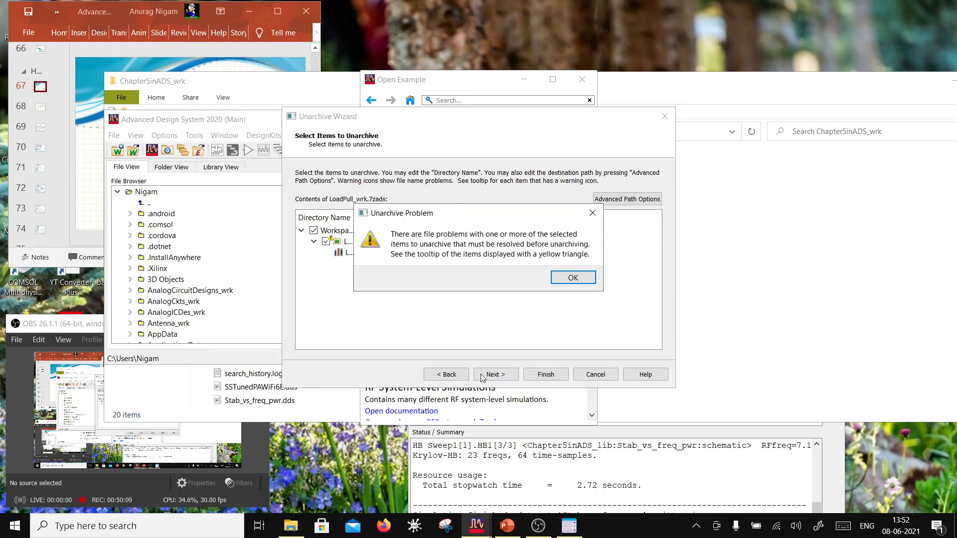
left_click(567, 279)
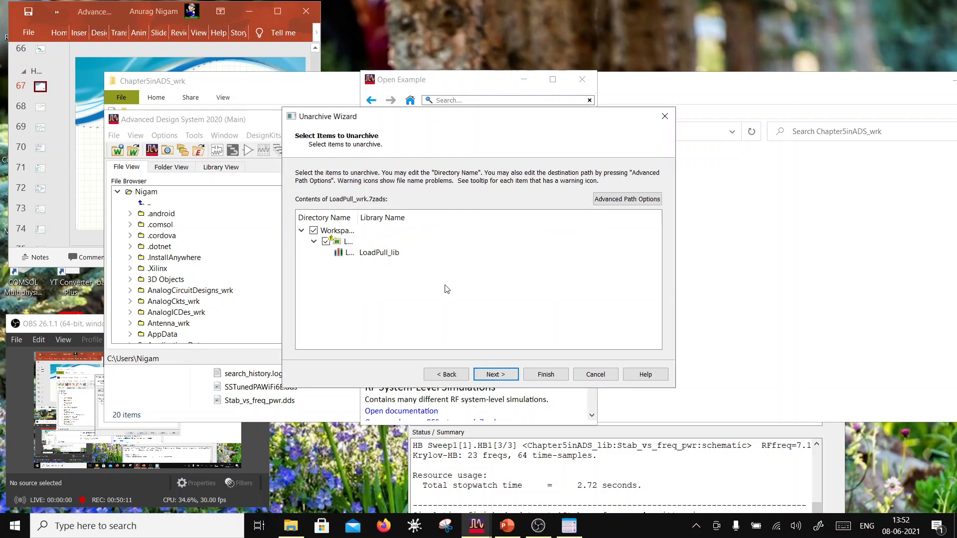
double_click(331, 243)
left_click(327, 244)
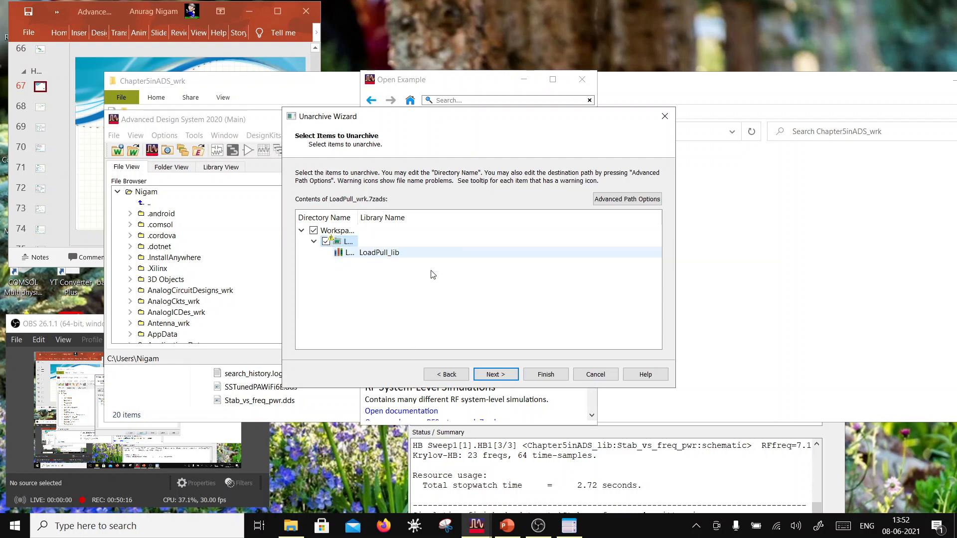
left_click(590, 376)
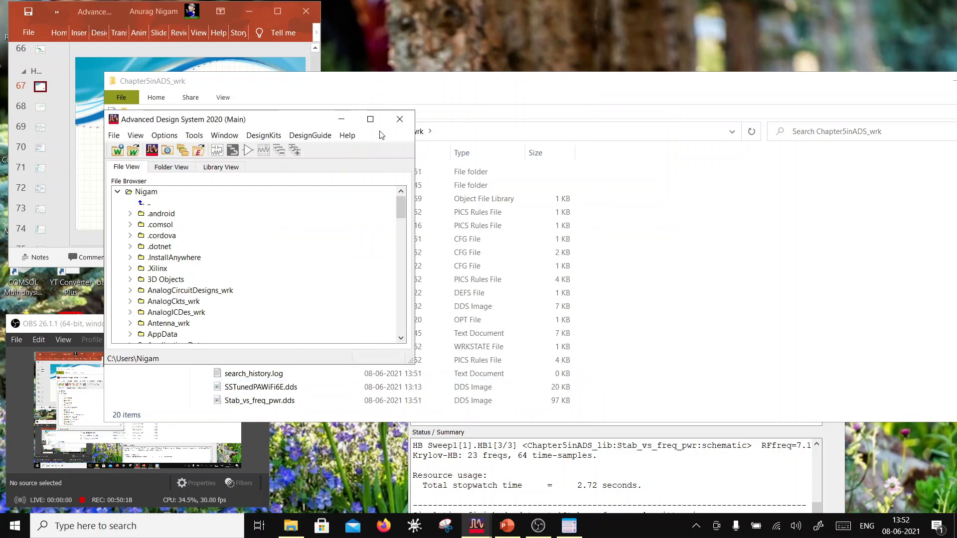
Reopen the Chapter5inADS_wrk workspace from the recent workspaces
left_click_drag(251, 119, 570, 134)
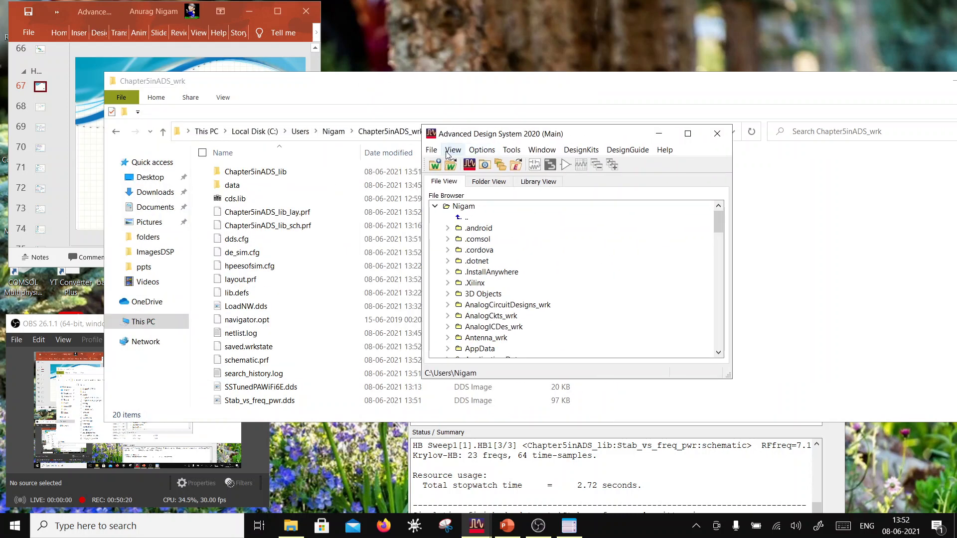
left_click(432, 150)
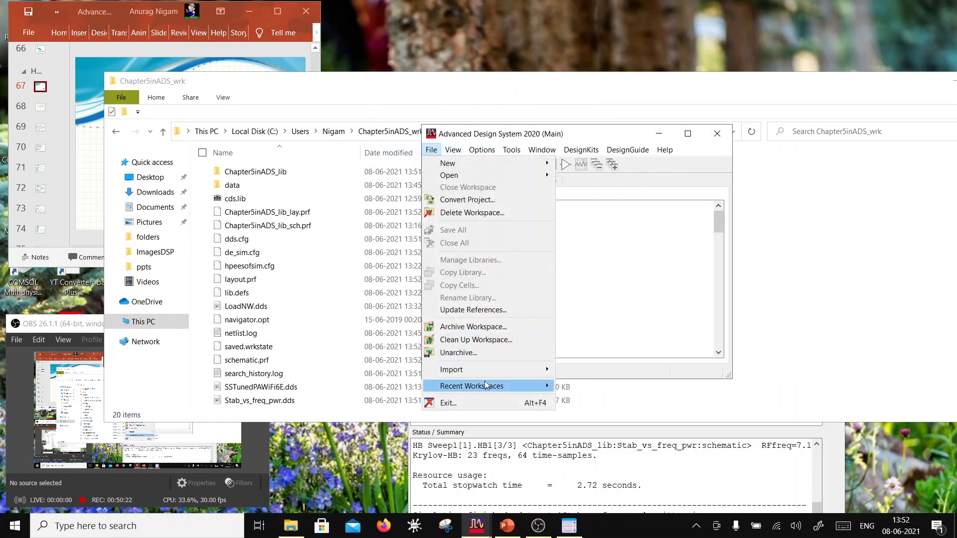
mouse_move(486, 387)
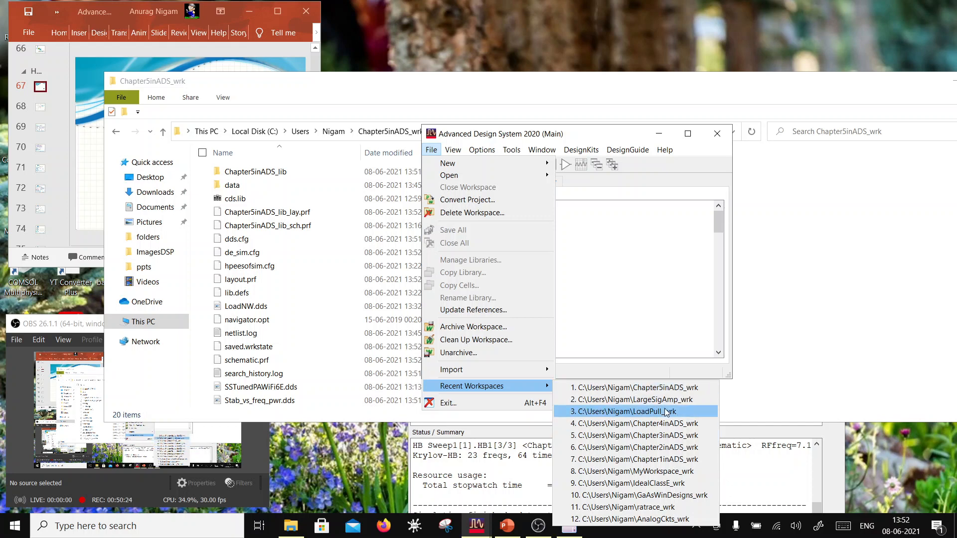
left_click(667, 392)
double_click(487, 331)
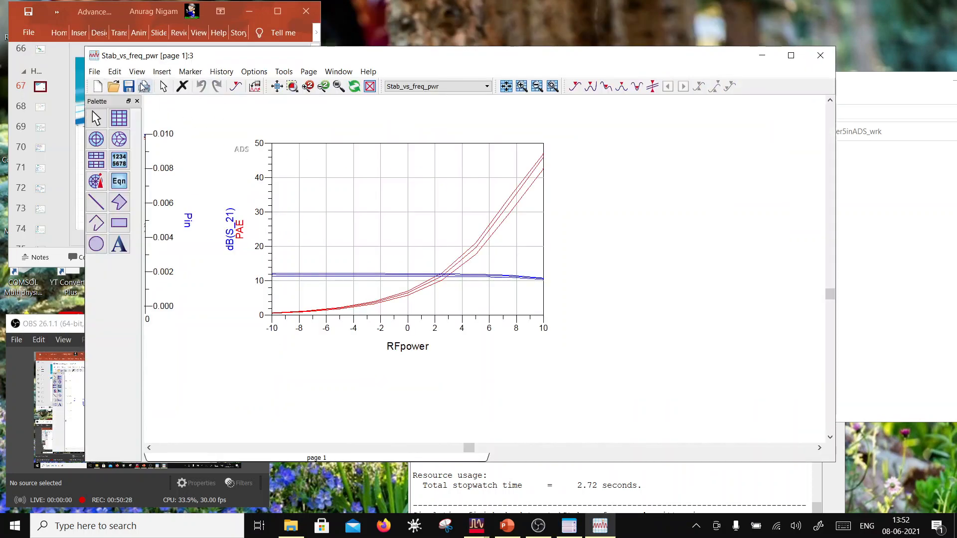
Rearrange the open windows so the main Advanced Design System window is unobstructed beside the data display
left_click_drag(259, 59, 644, 266)
left_click(555, 137)
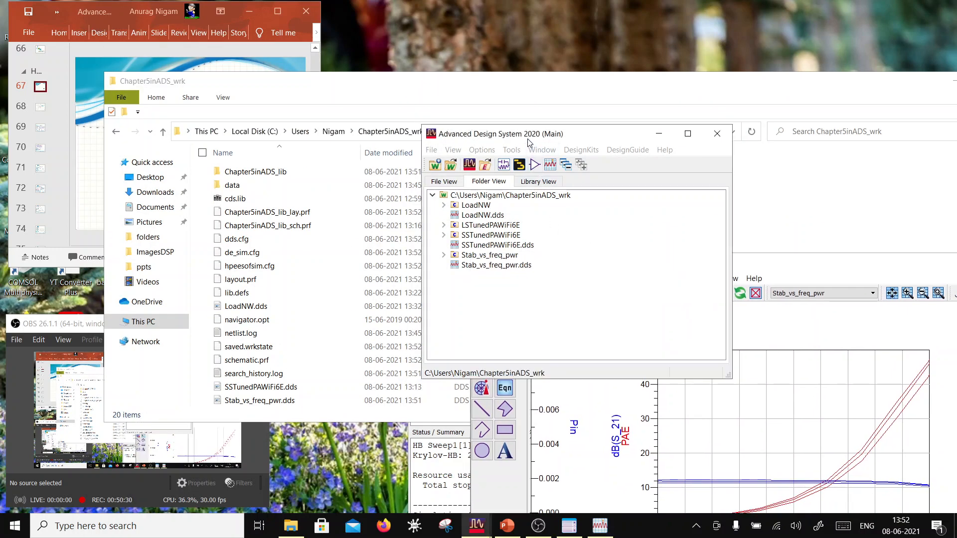
left_click_drag(555, 137, 324, 137)
Add the library definition file lib.defs from the LoadPull_wrk folder to the Chapter5inADS_wrk workspace
left_click(229, 146)
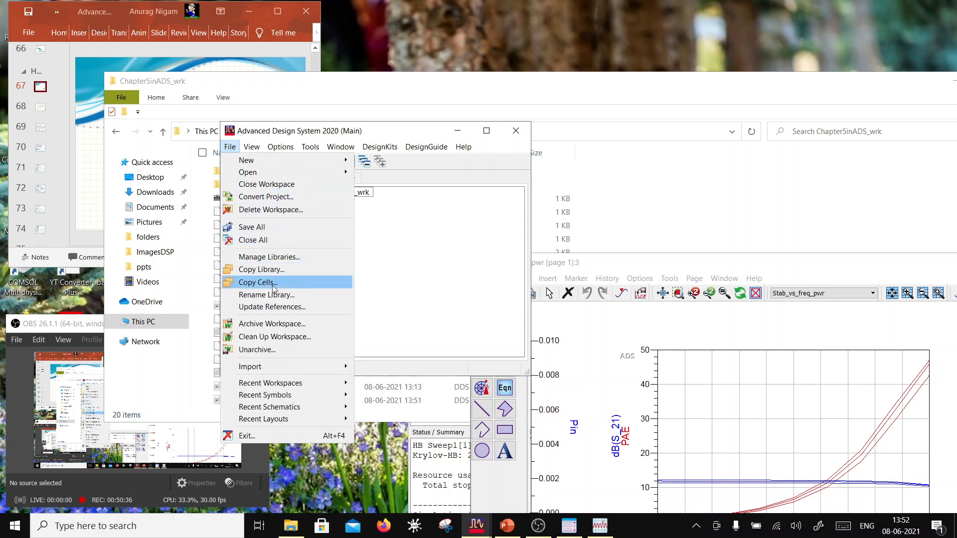
left_click(272, 256)
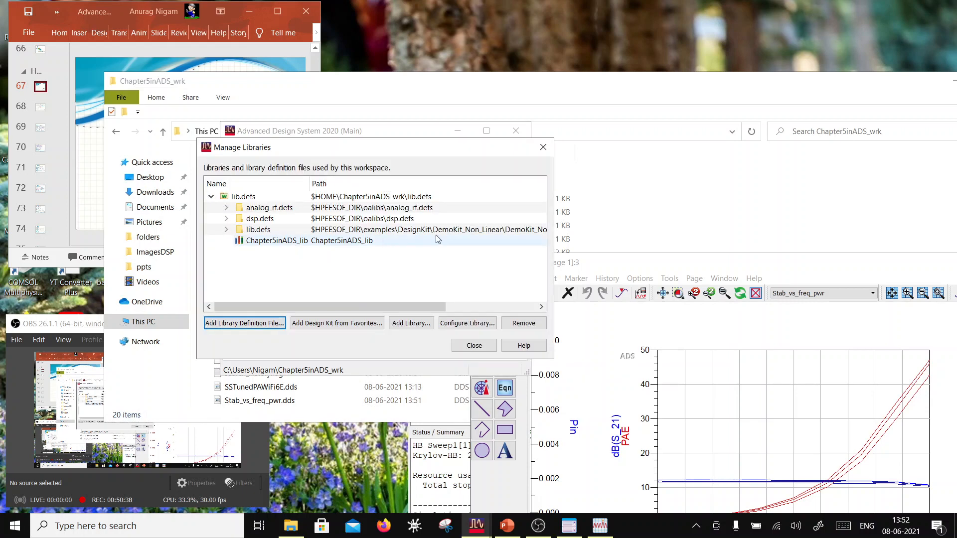
left_click(252, 323)
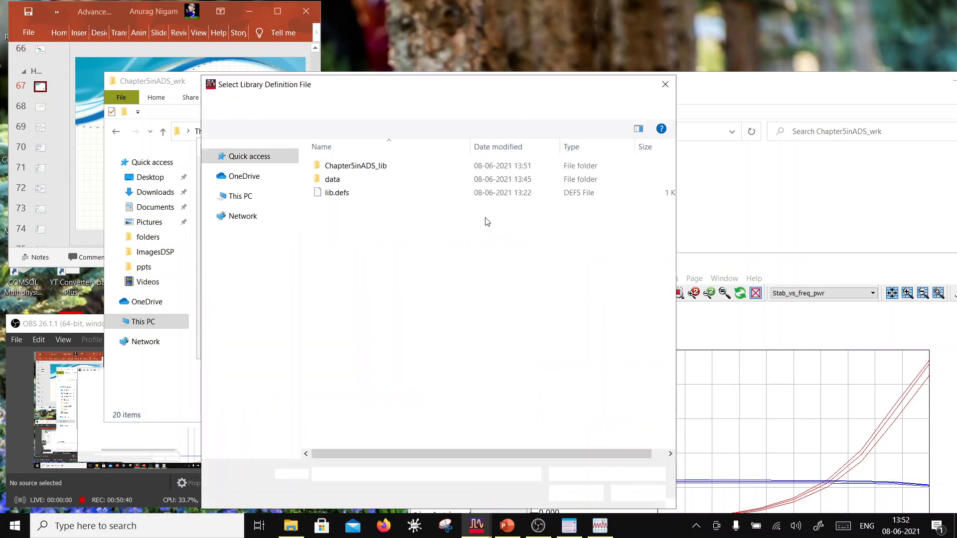
left_click(319, 105)
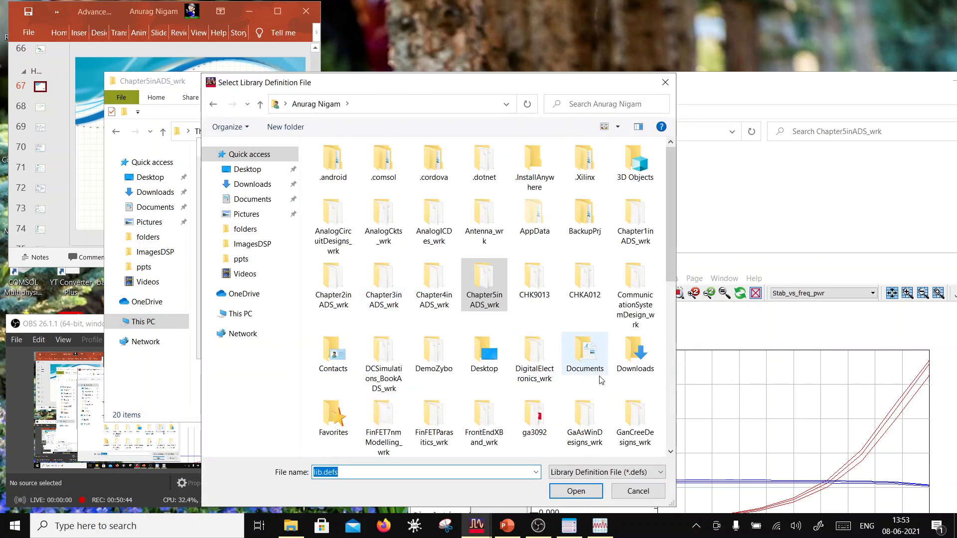
scroll(612, 380, "down", 2)
scroll(612, 380, "down", 3)
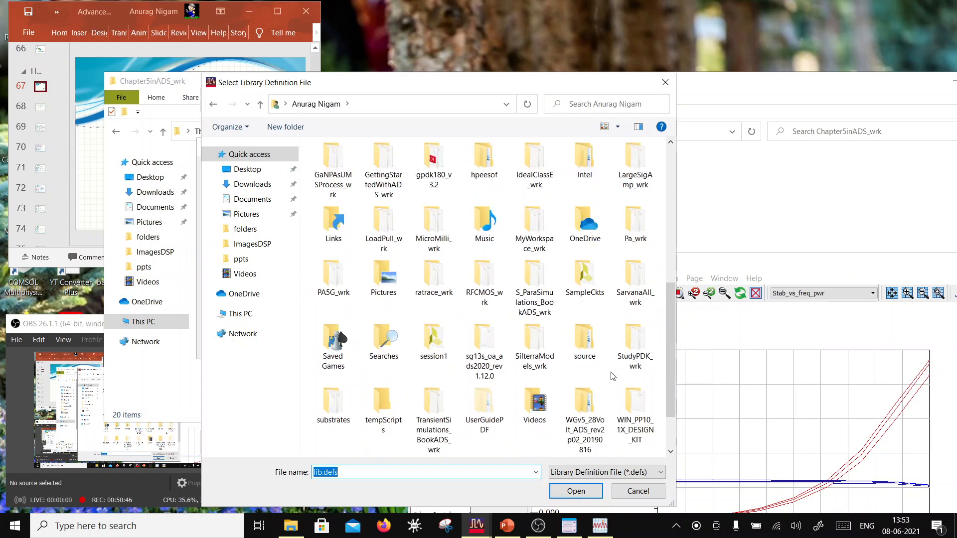
scroll(613, 376, "down", 1)
scroll(613, 375, "up", 6)
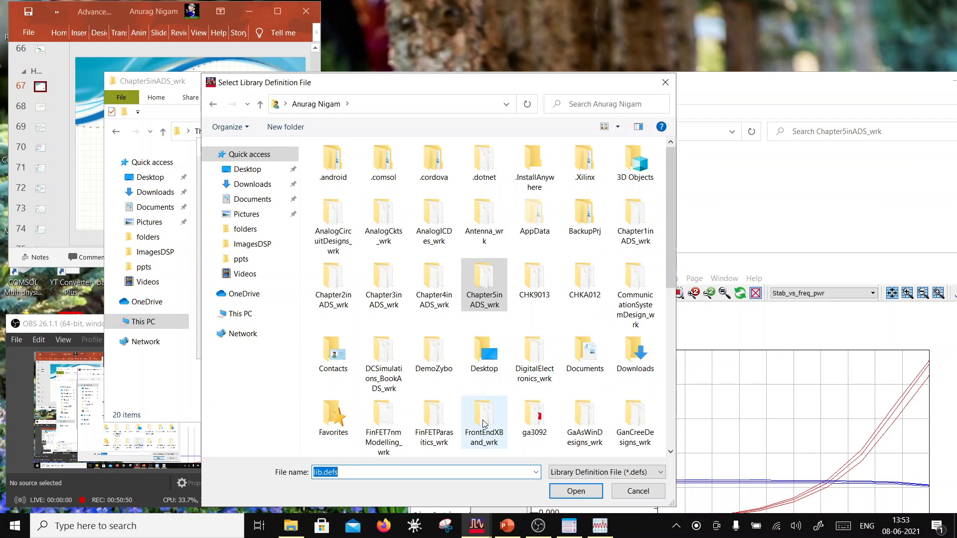
scroll(483, 423, "down", 2)
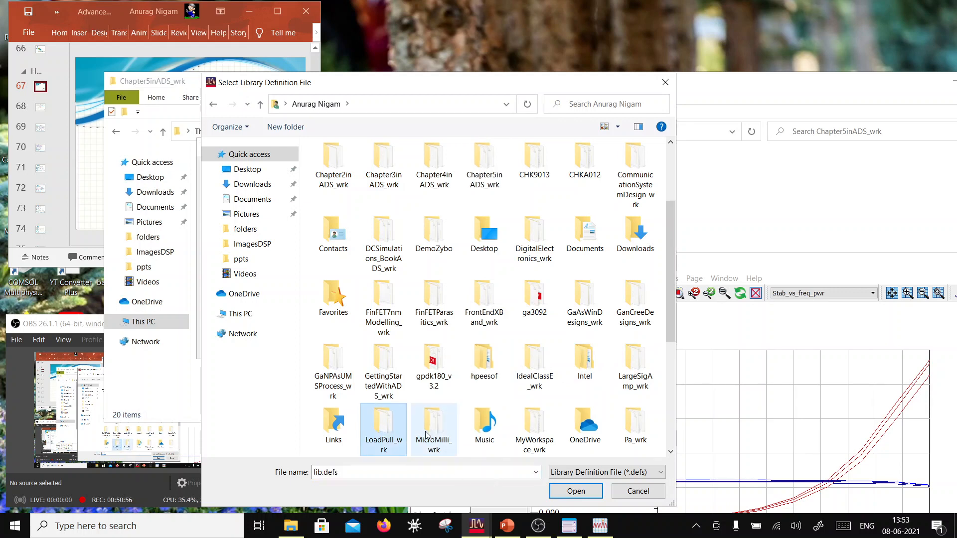
double_click(391, 425)
double_click(336, 204)
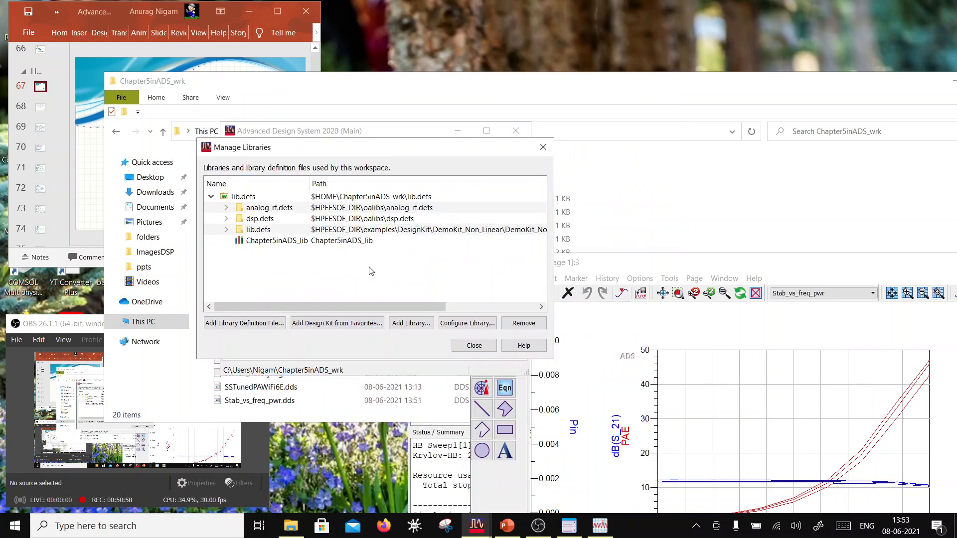
left_click(493, 344)
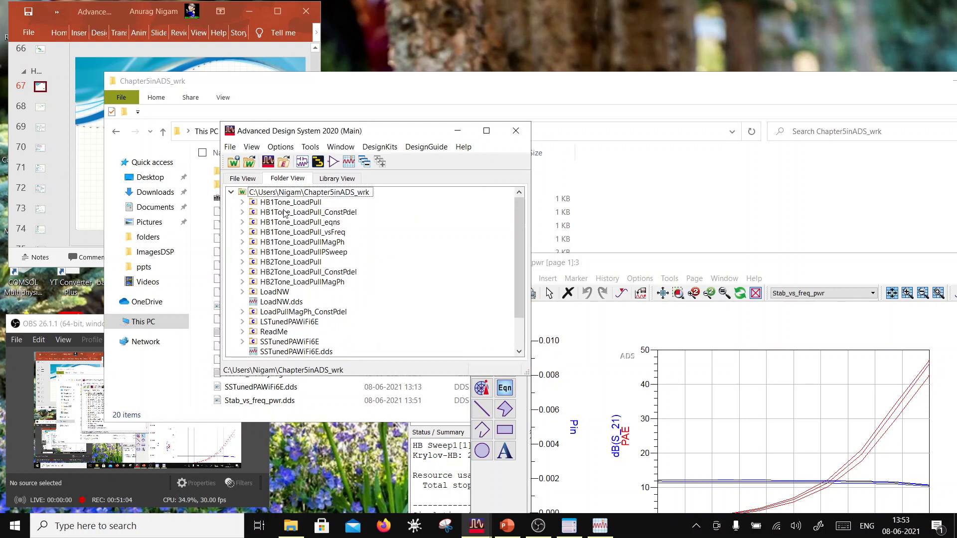
Examine the load-pull cells in the workspace tree and the contents of the HB1Tone_LoadPull_ConstPdel cell
left_click(324, 214)
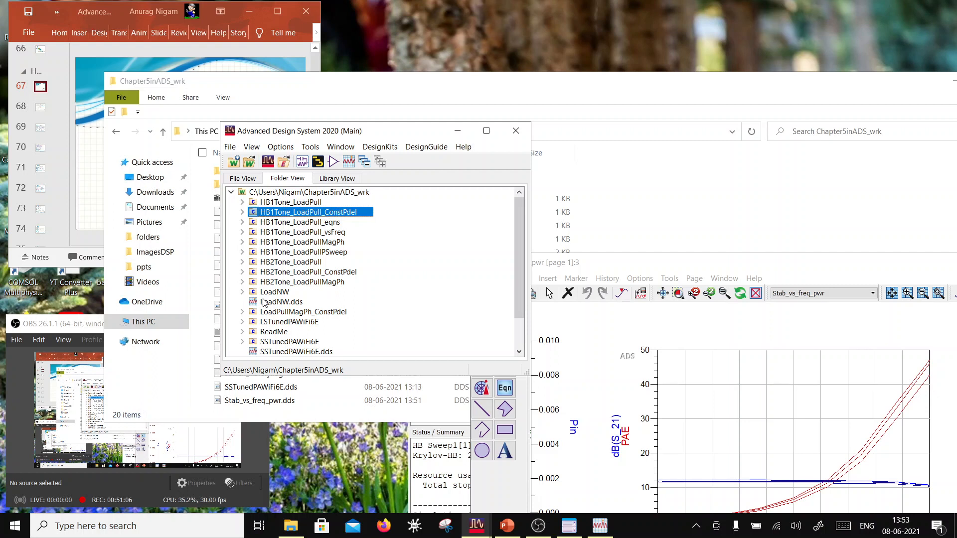
left_click(243, 212)
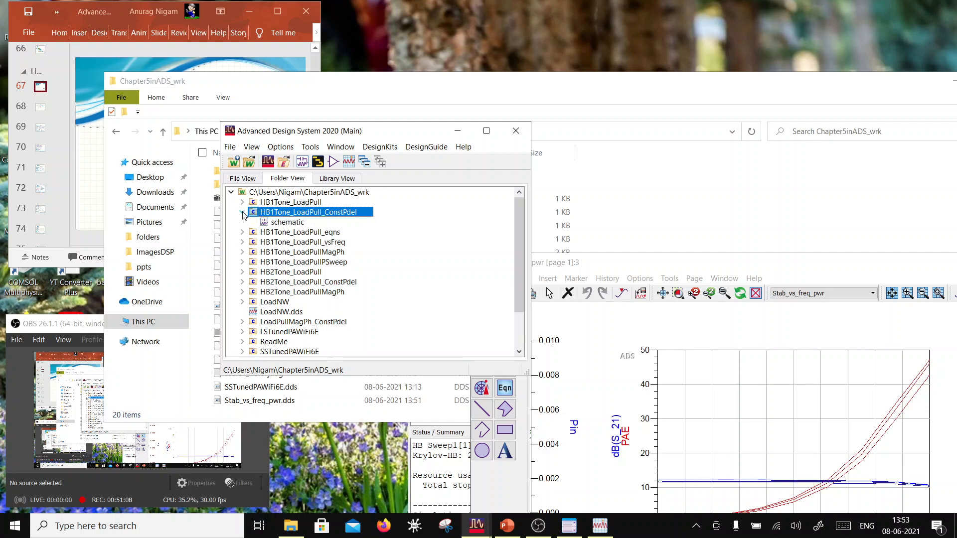
left_click(242, 213)
left_click(243, 212)
left_click(243, 213)
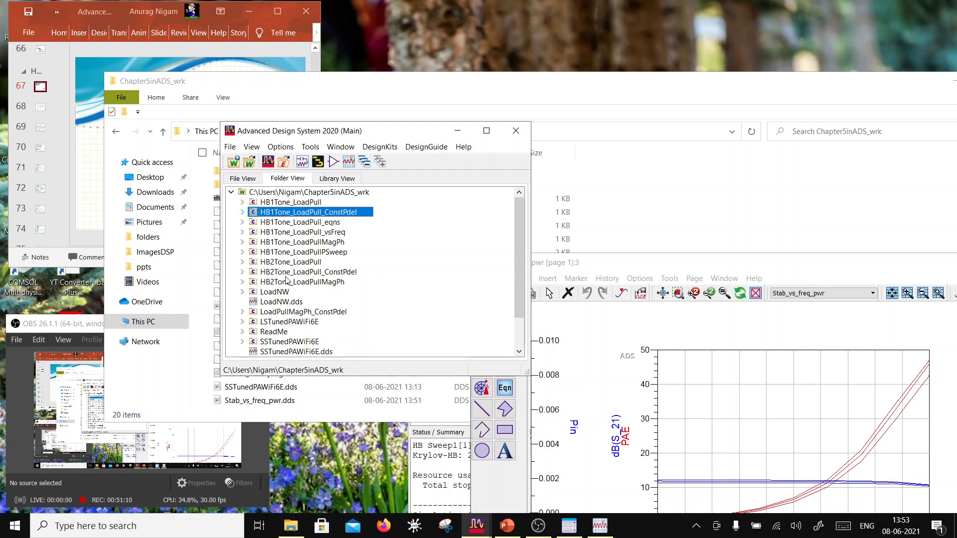
scroll(310, 307, "down", 1)
scroll(310, 307, "up", 1)
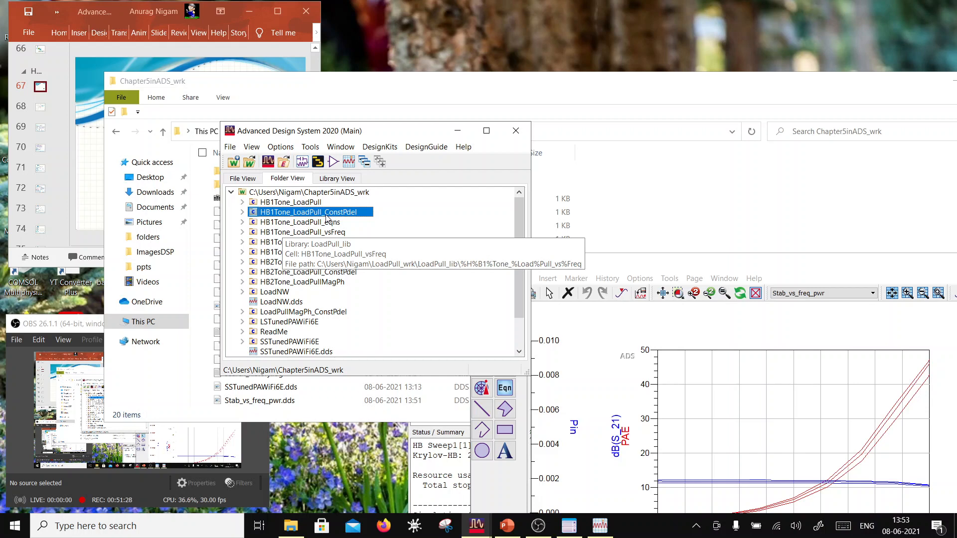
left_click(242, 213)
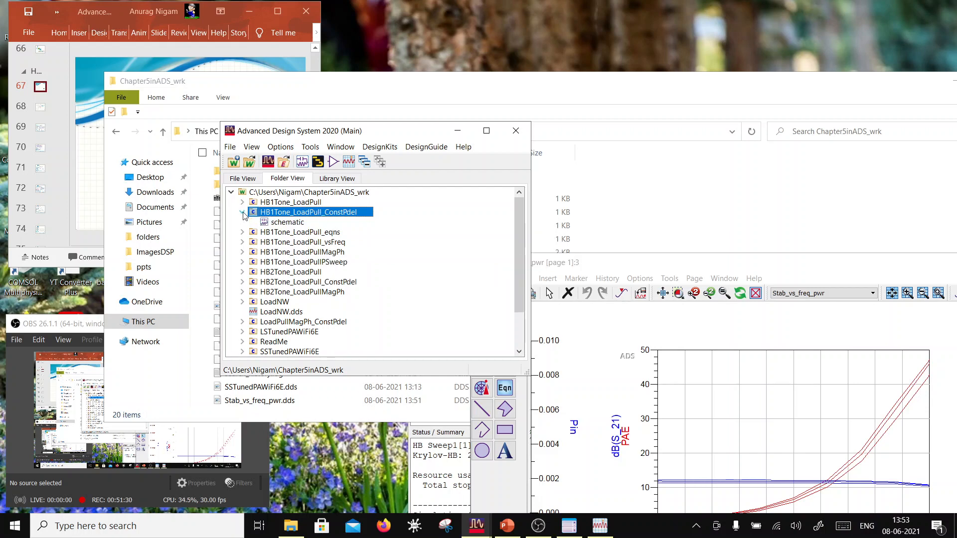
left_click(243, 212)
Copy the HB1Tone_LoadPull_ConstPdel cell into Chapter5inADS_lib under the name HB1Tone_LoadPull_ConstPdel
right_click(272, 211)
left_click(322, 282)
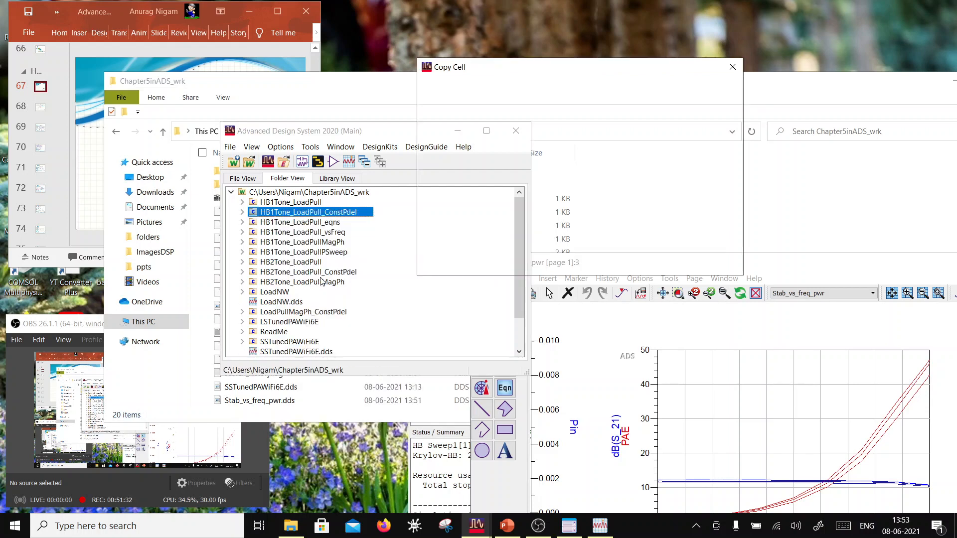
left_click(686, 200)
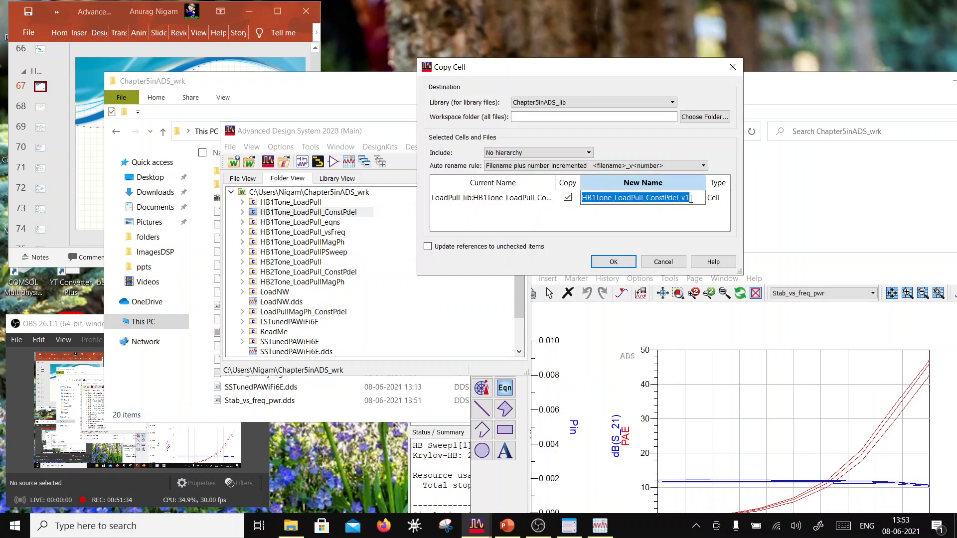
left_click(686, 199)
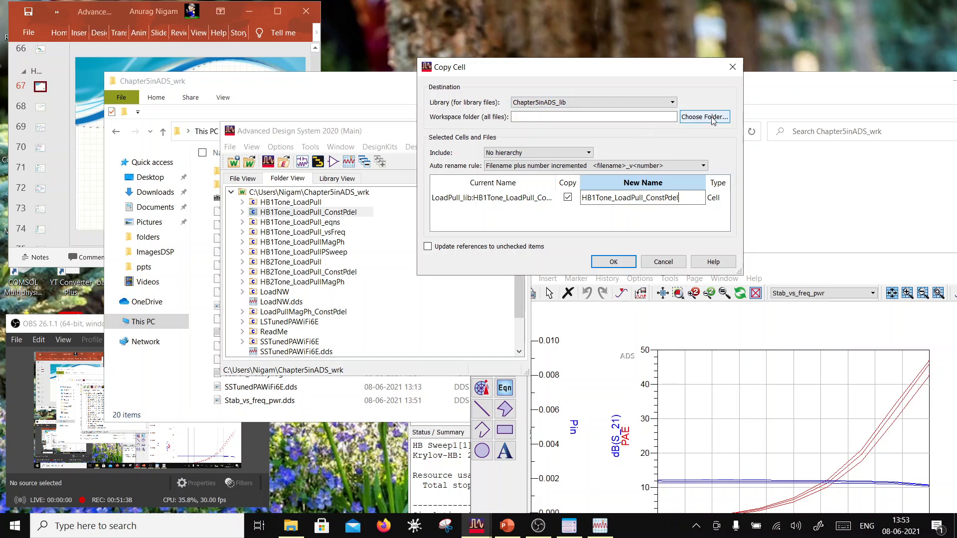
left_click(613, 262)
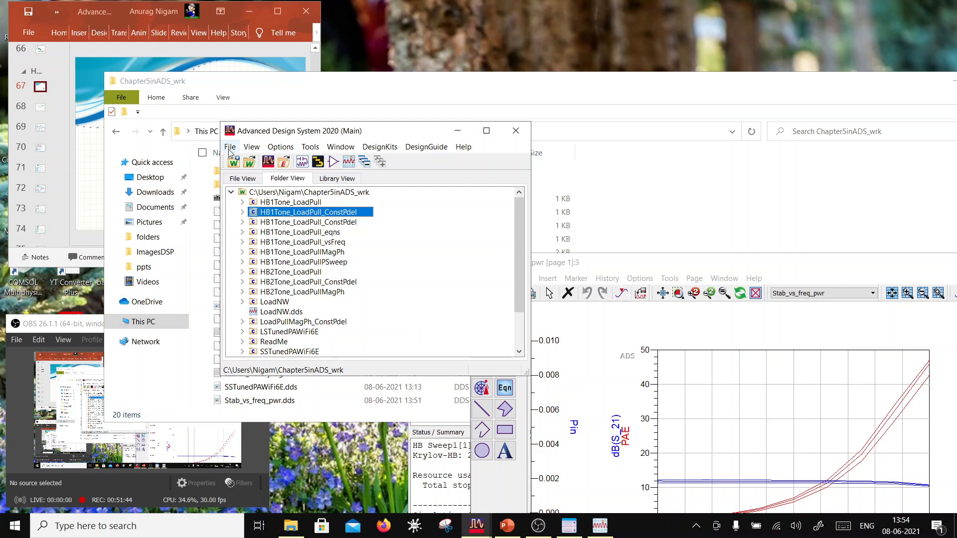
Switch to File Explorer and copy the file HB1Tone_LoadPull_ConstPdel.dds from the LoadPull_wrk folder
left_click(291, 526)
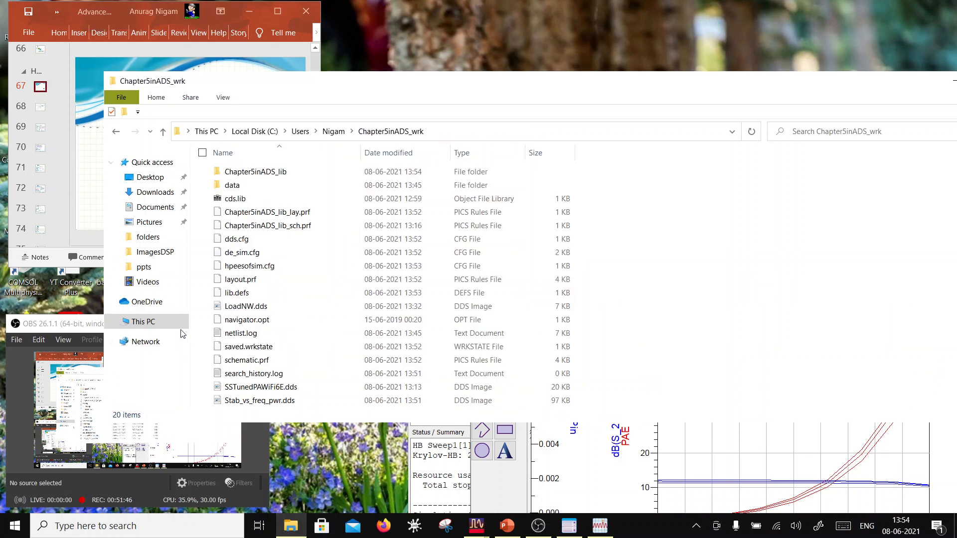
left_click(333, 131)
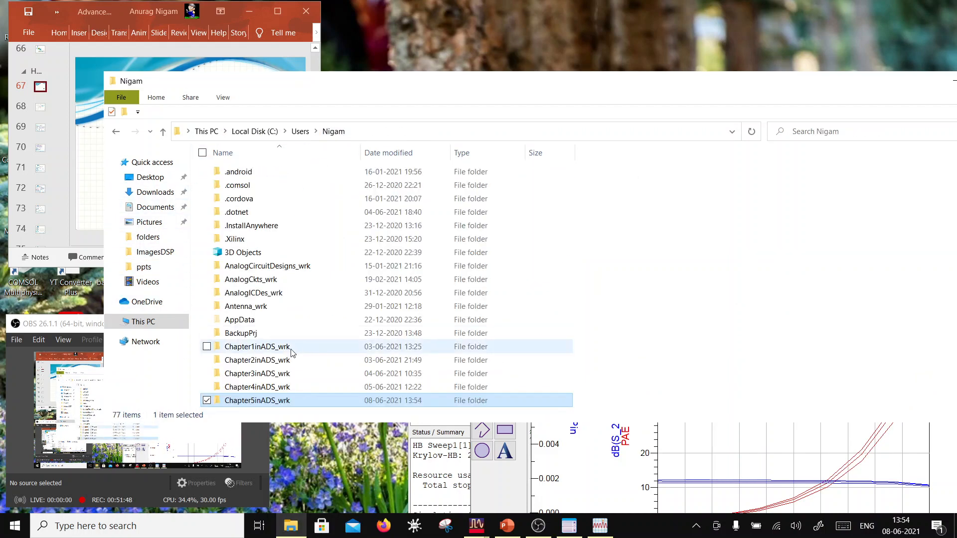
scroll(272, 338, "down", 5)
scroll(272, 338, "down", 3)
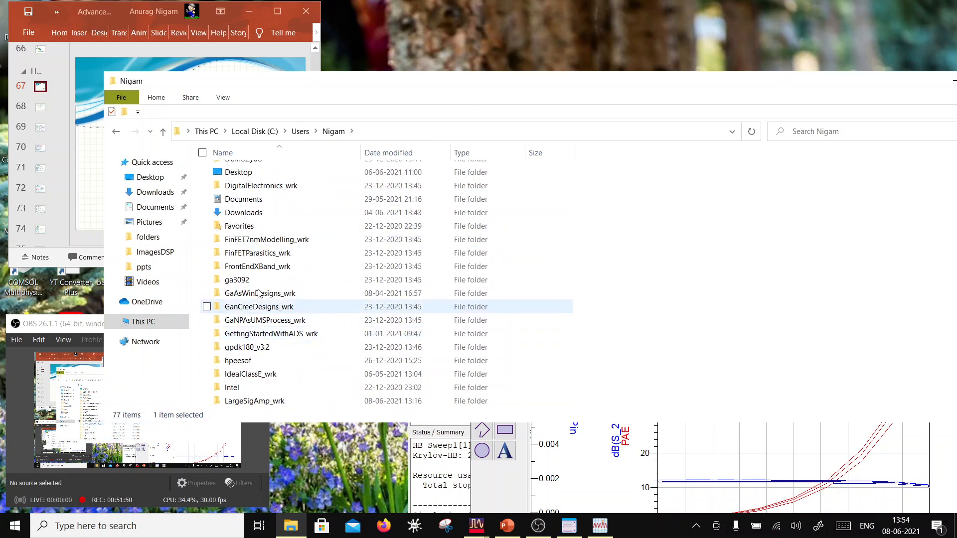
scroll(259, 348, "down", 3)
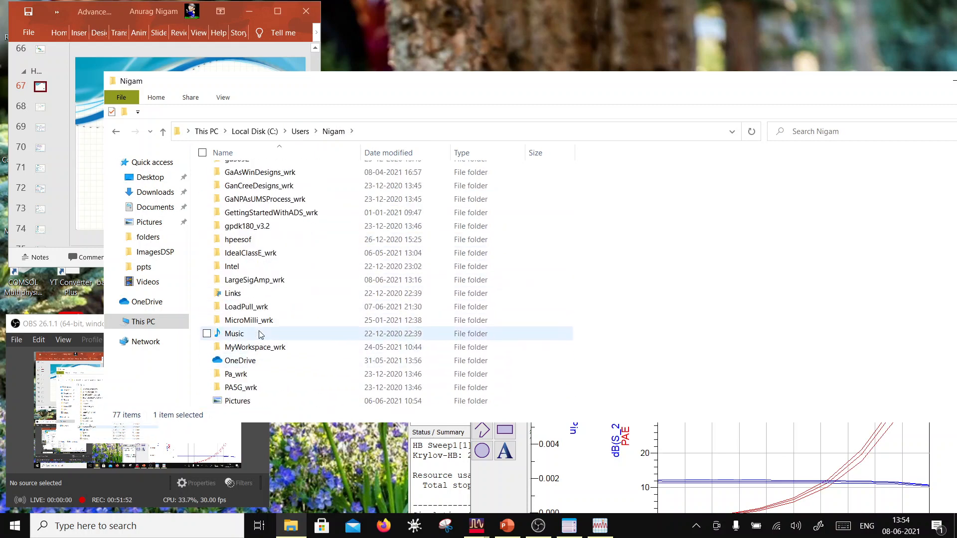
double_click(268, 307)
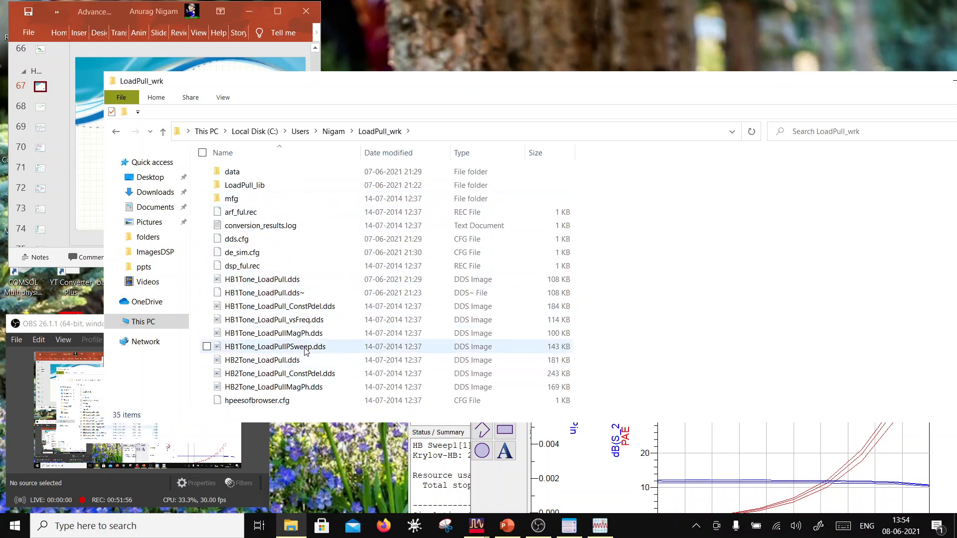
left_click(306, 312)
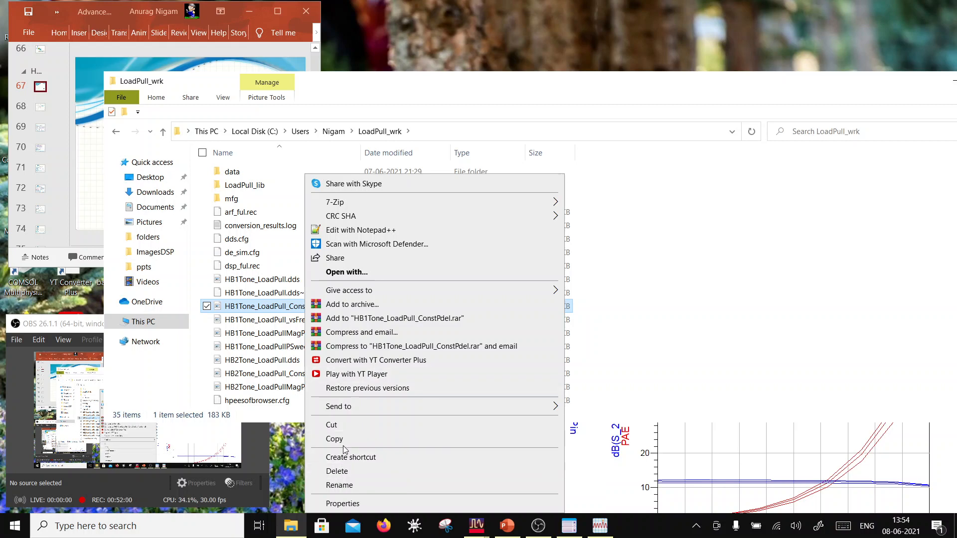
left_click(343, 439)
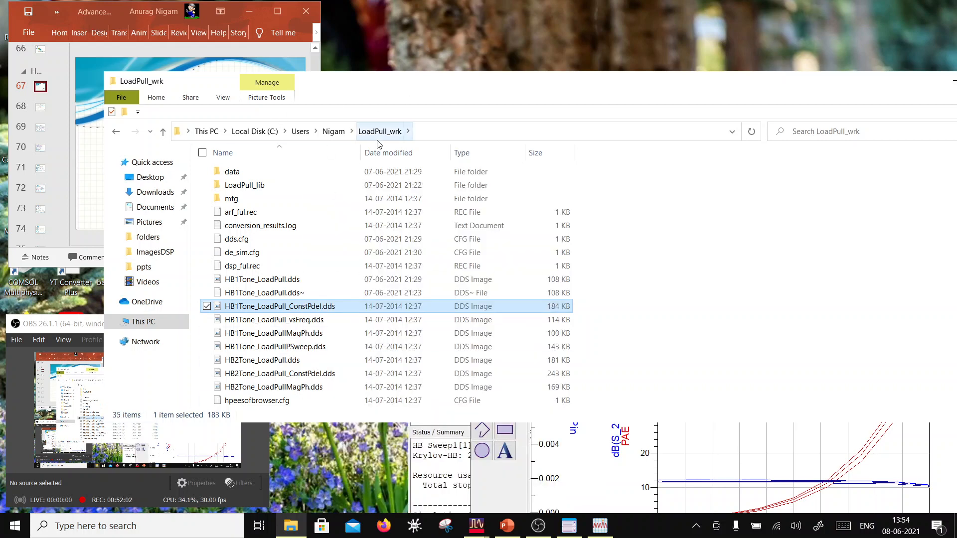
Paste the copied HB1Tone_LoadPull_ConstPdel.dds file into the Chapter5inADS_wrk folder
left_click(333, 131)
scroll(273, 317, "down", 4)
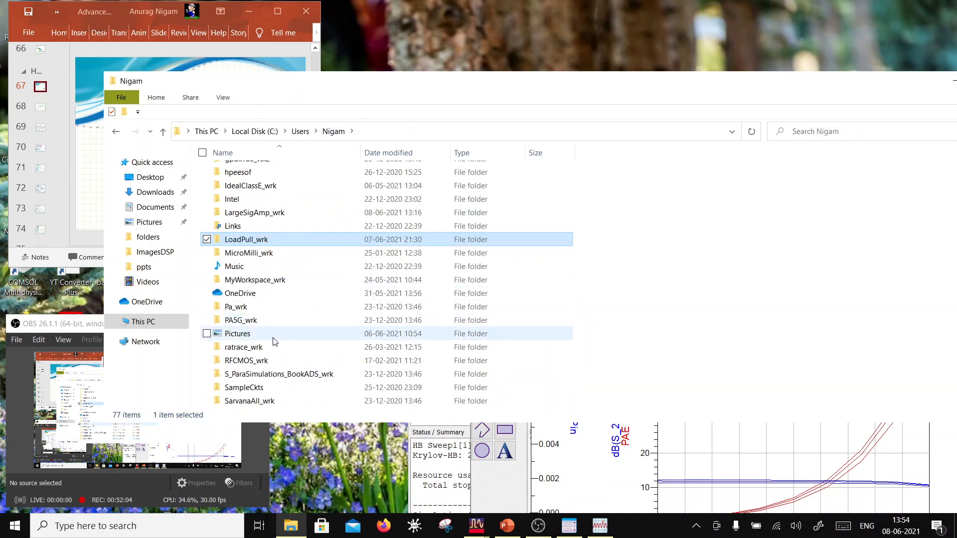
scroll(274, 317, "up", 2)
scroll(277, 274, "down", 3)
scroll(277, 272, "up", 8)
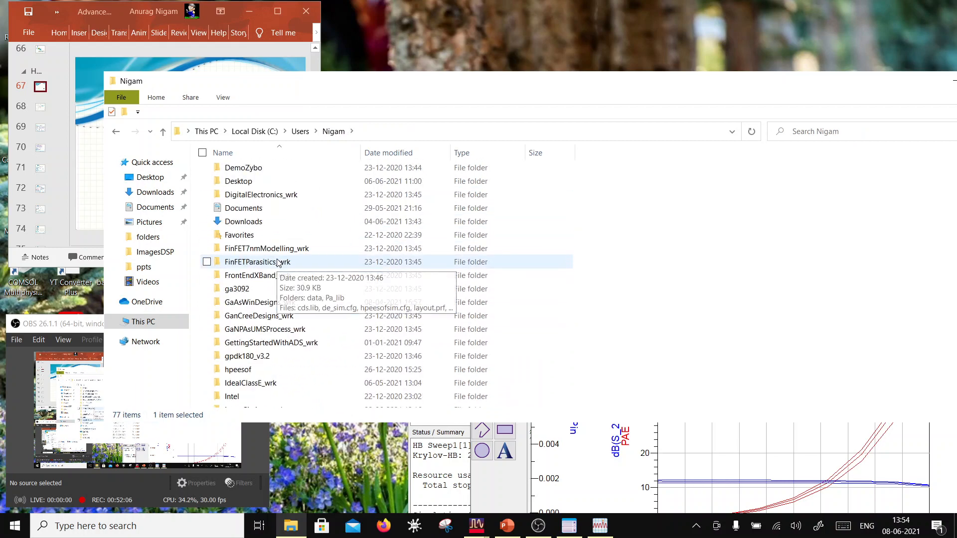
left_click(269, 208)
double_click(269, 208)
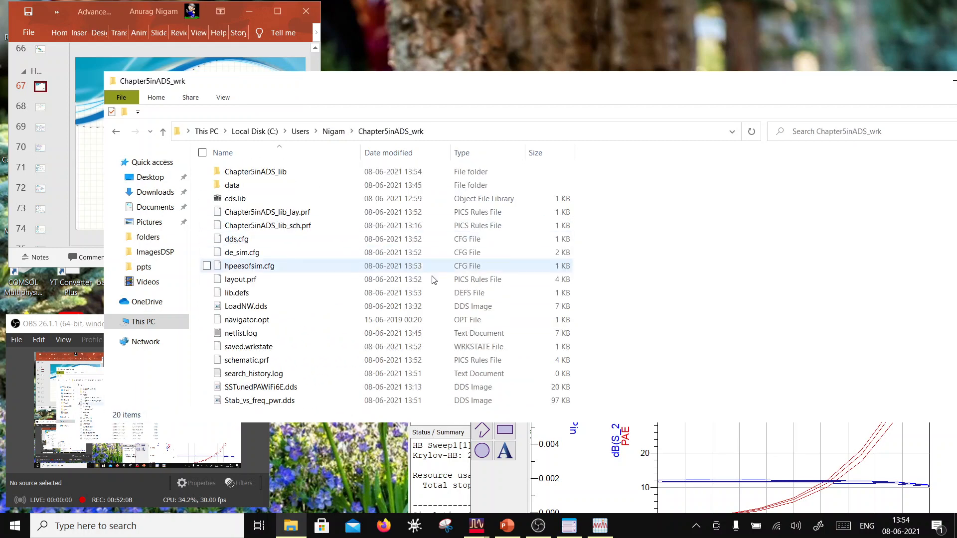
right_click(667, 296)
left_click(708, 388)
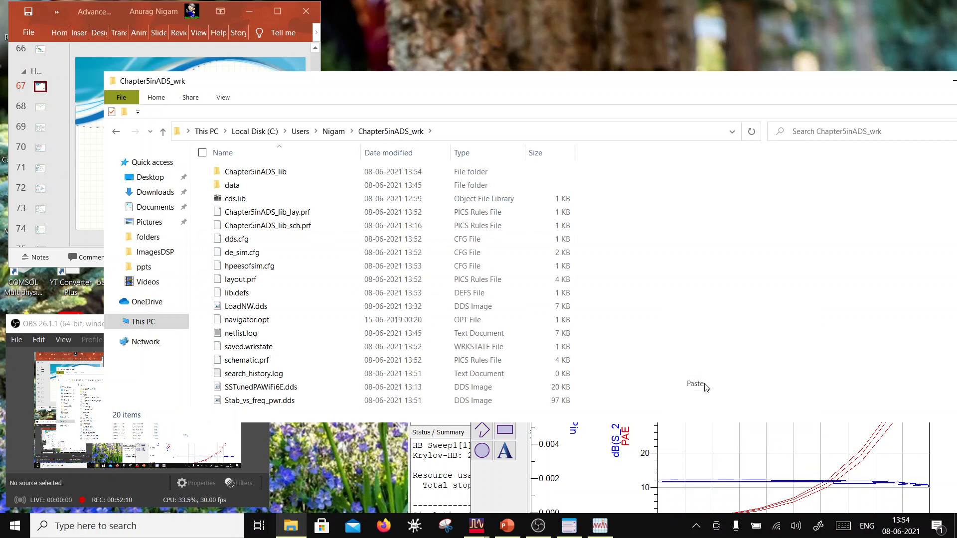
Return to Advanced Design System and remove the LoadPull_wrk lib.defs library definition from the Chapter5inADS_wrk workspace
left_click_drag(375, 89, 688, 342)
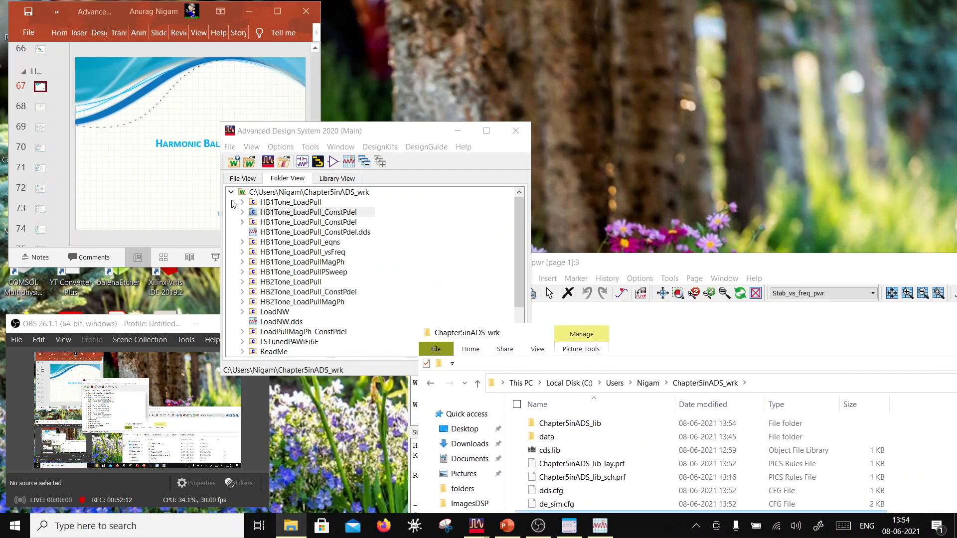
left_click(230, 147)
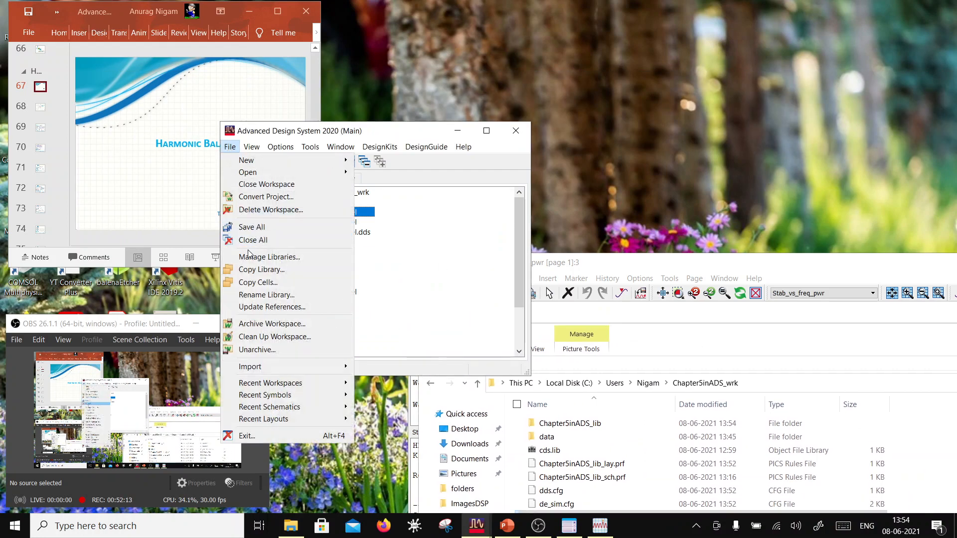
left_click(277, 258)
left_click(309, 252)
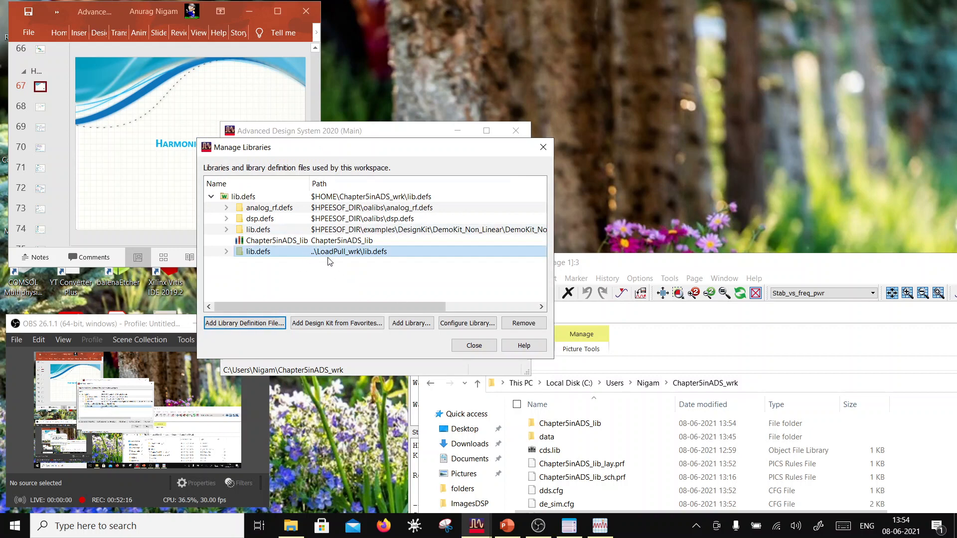
left_click(524, 323)
left_click(421, 273)
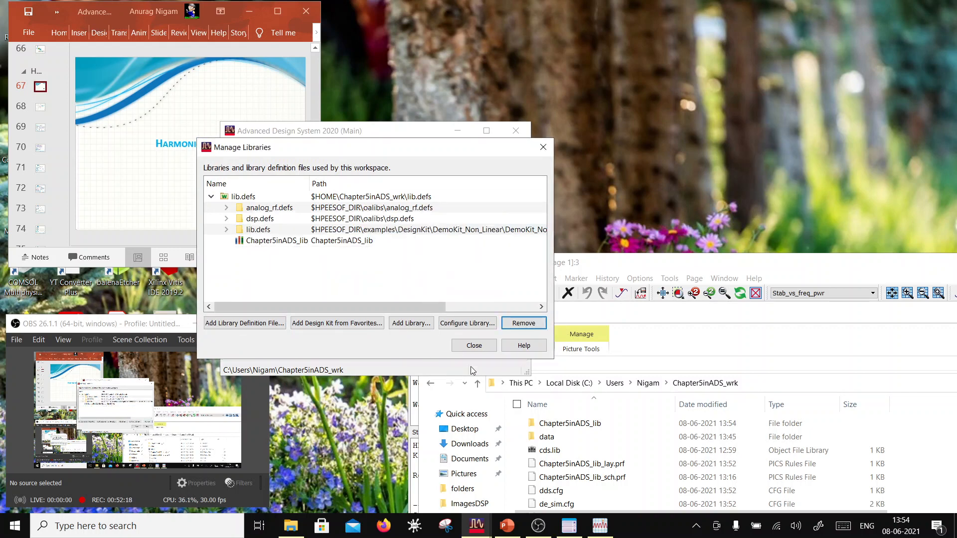
left_click(474, 345)
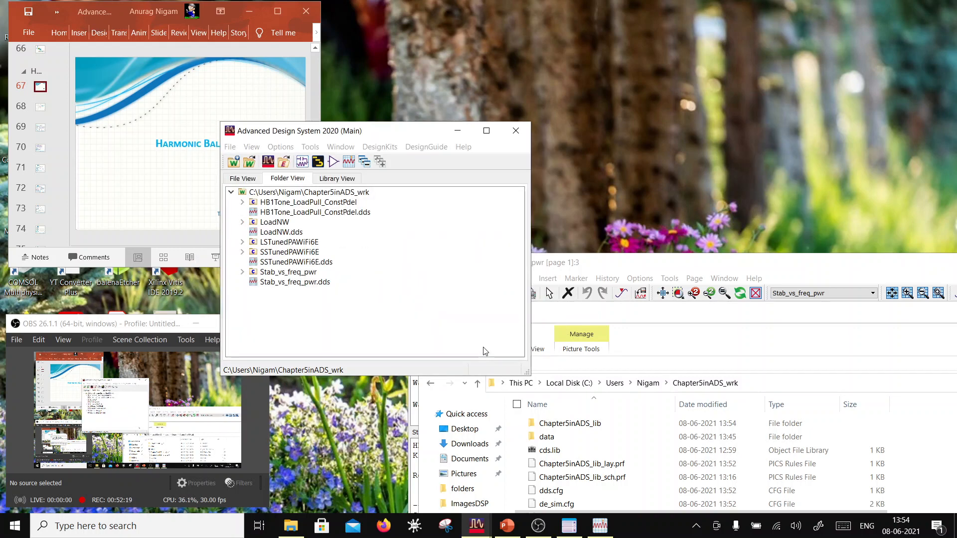
Open the HB1Tone_LoadPull_ConstPdel schematic and delete the HPMOS1 transistor and the bias inductors L1 and L2
left_click(243, 202)
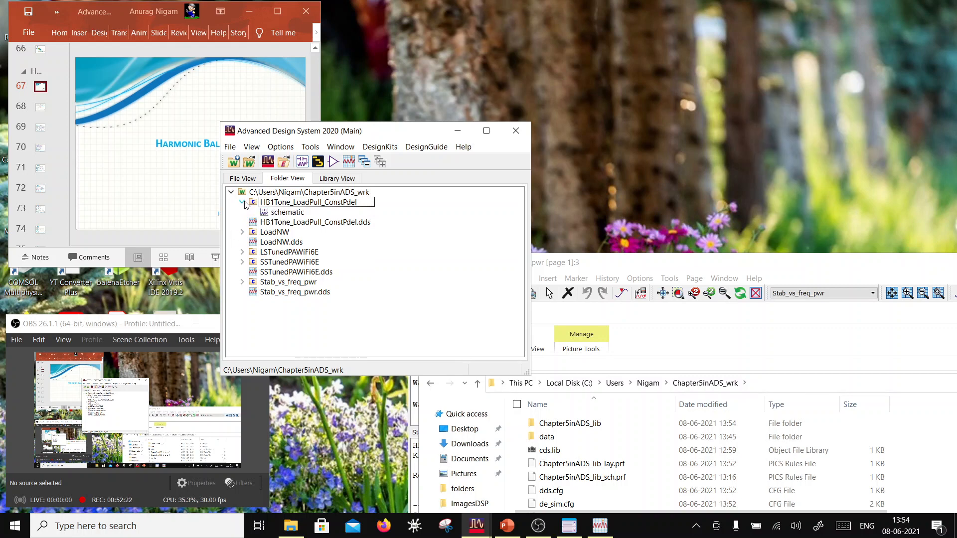
double_click(289, 212)
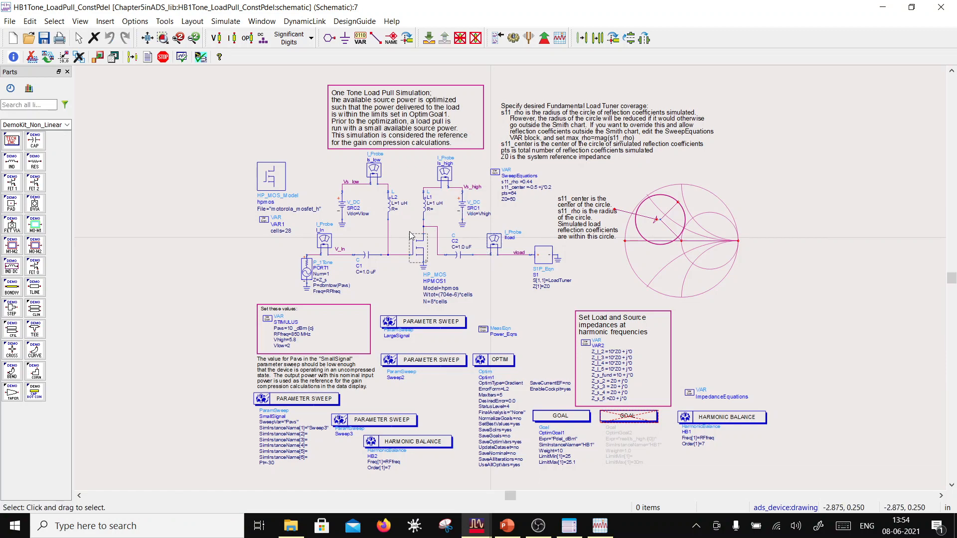
left_click(417, 257)
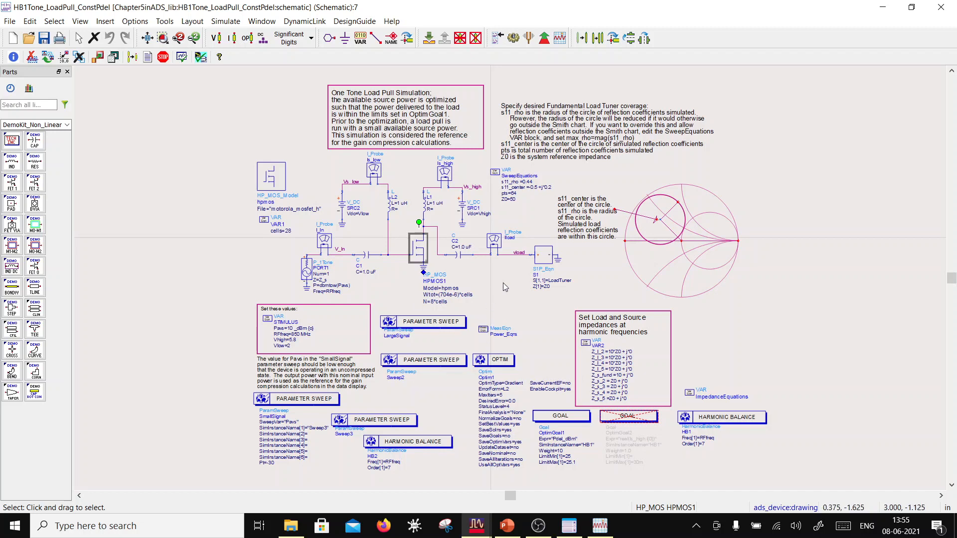
key("Delete")
left_click(429, 208)
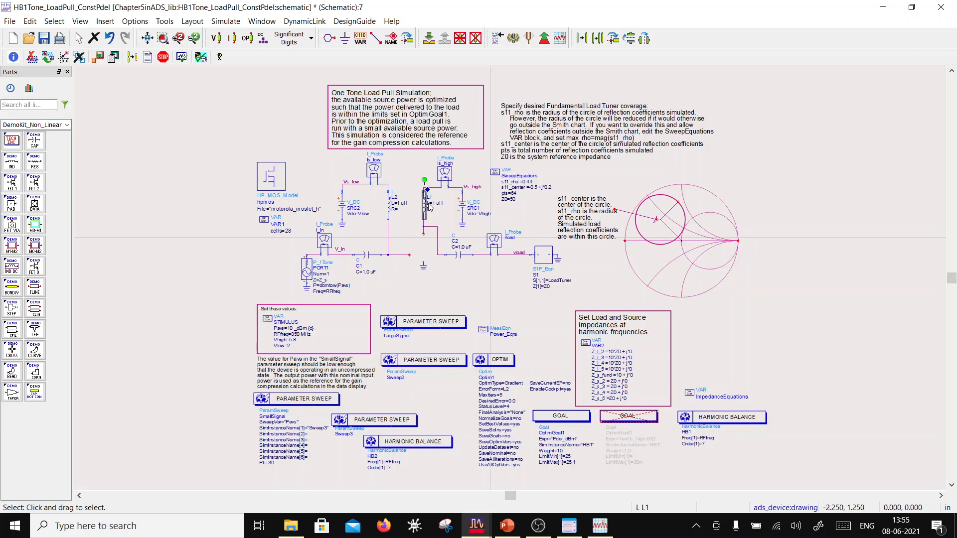
key("Delete")
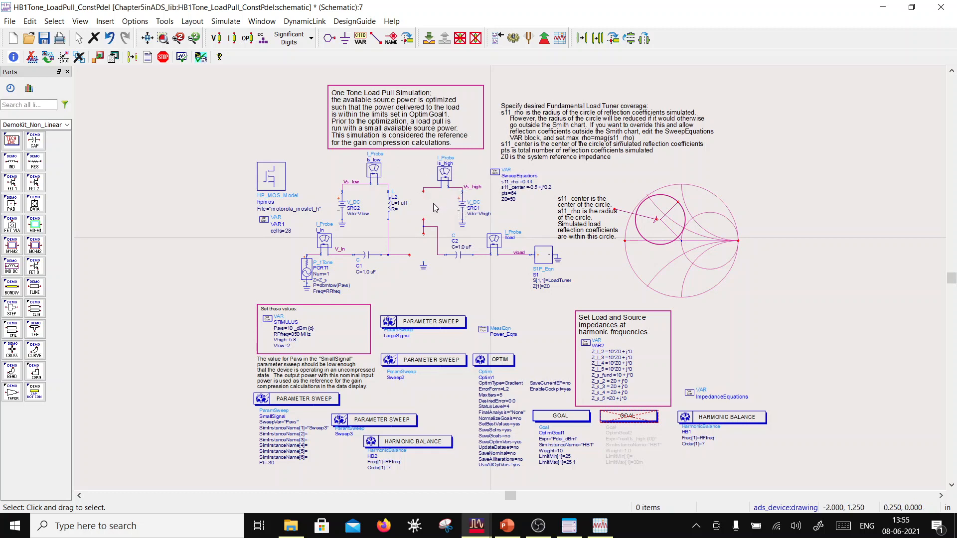
left_click(389, 210)
key("Delete")
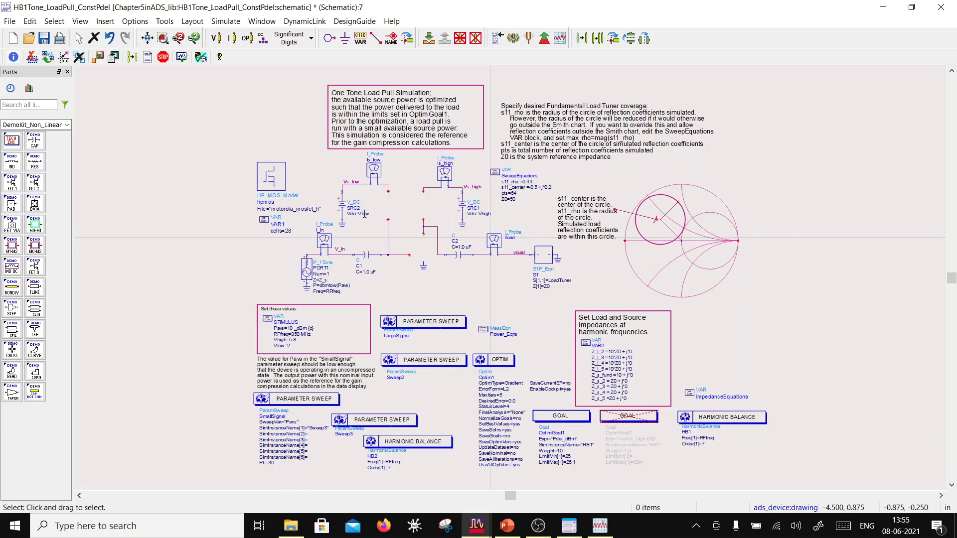
Delete input capacitor C1 and the leftover wires and ground symbol around the removed transistor
key("Delete")
left_click(361, 256)
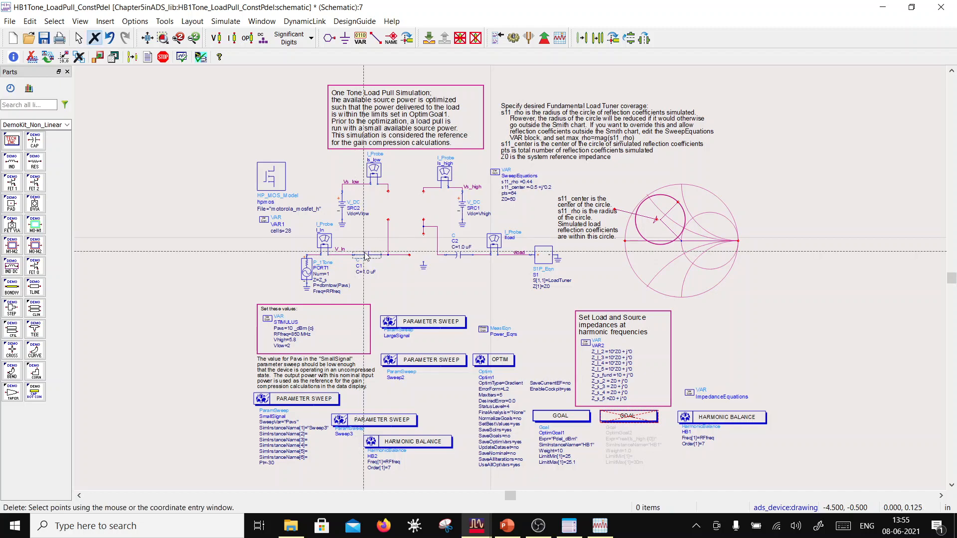
left_click(387, 257)
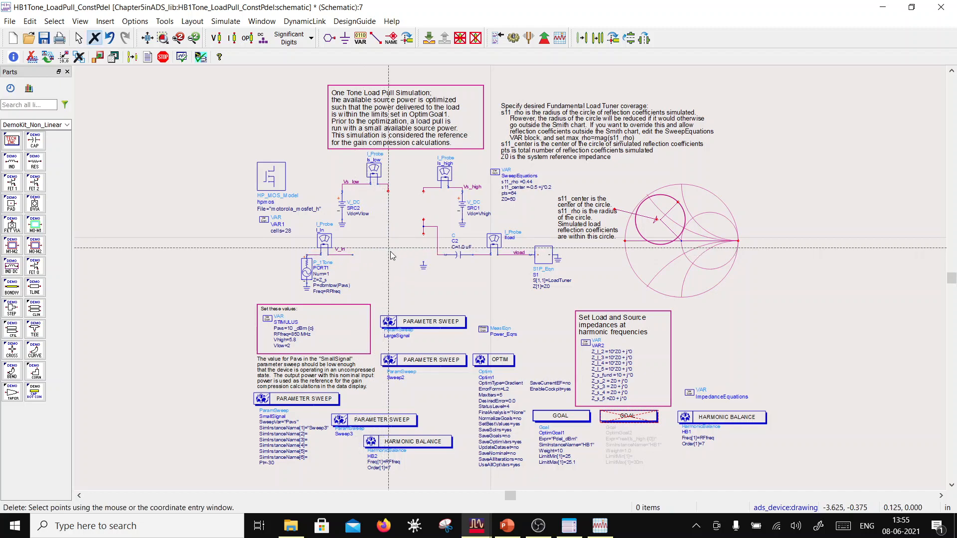
left_click(435, 228)
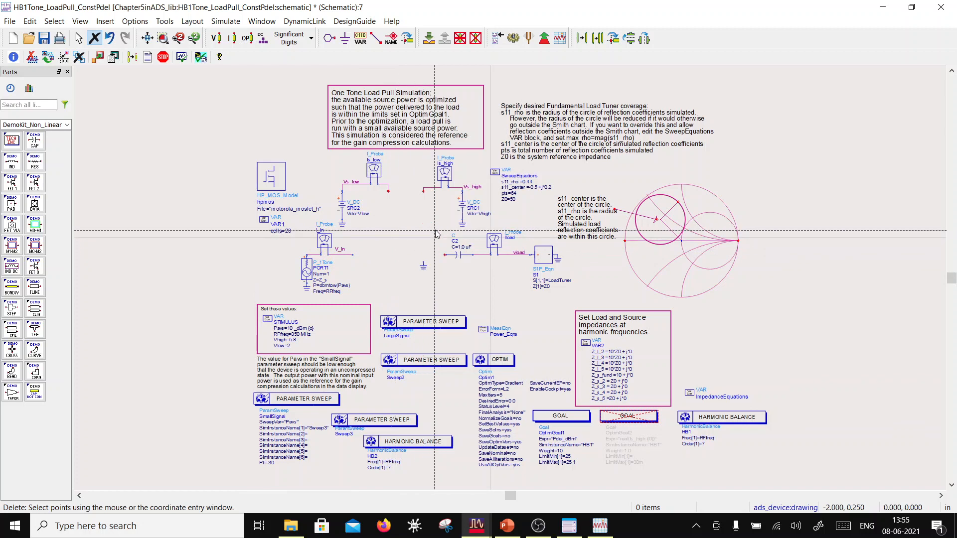
left_click(423, 267)
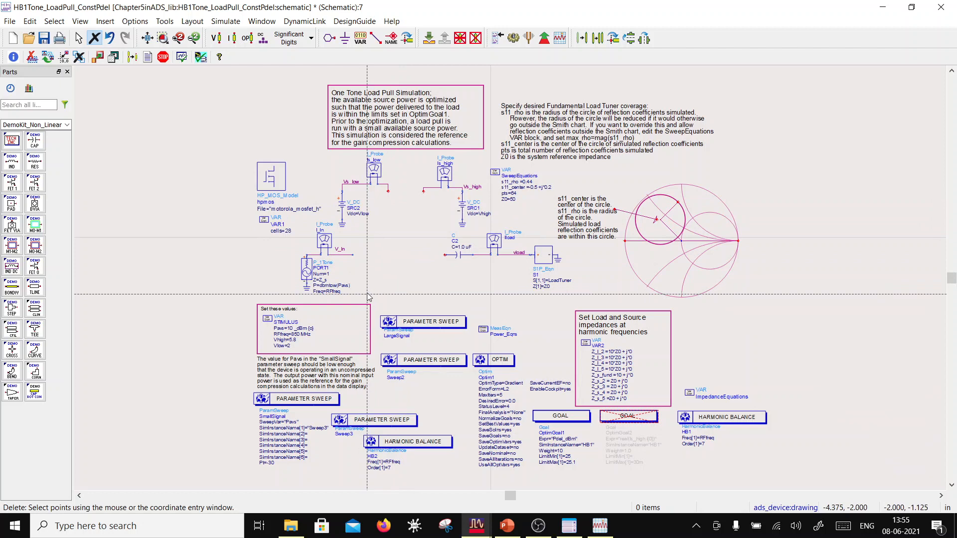
key("Escape")
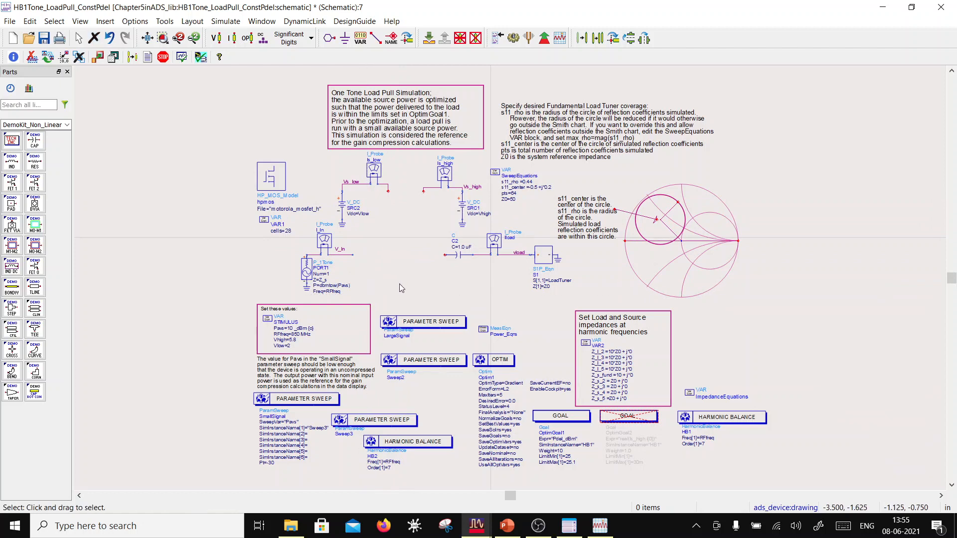
Place the LSTunedPAWiFi6E cell in the load-pull schematic with its output connected to capacitor C2
scroll(399, 283, "up", 1)
scroll(496, 241, "down", 2)
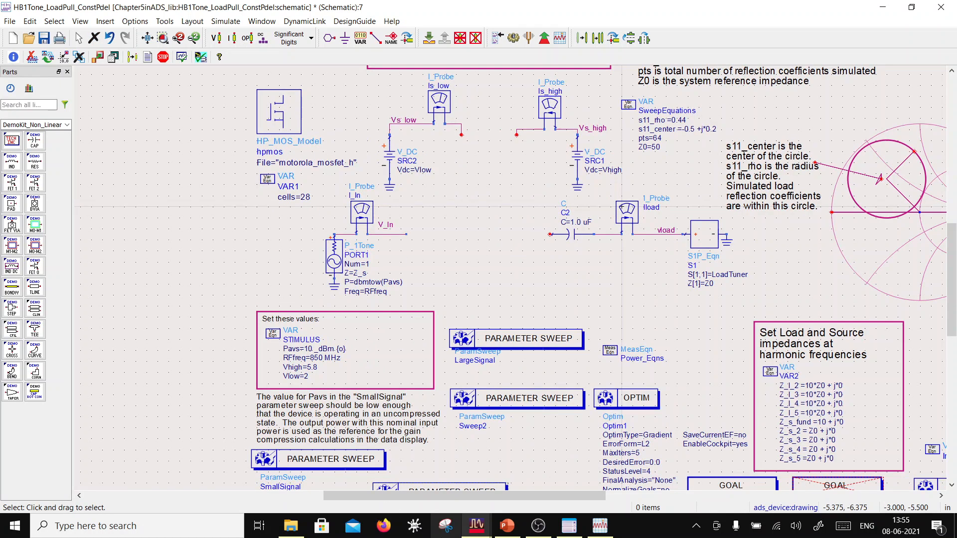
scroll(524, 316, "down", 1)
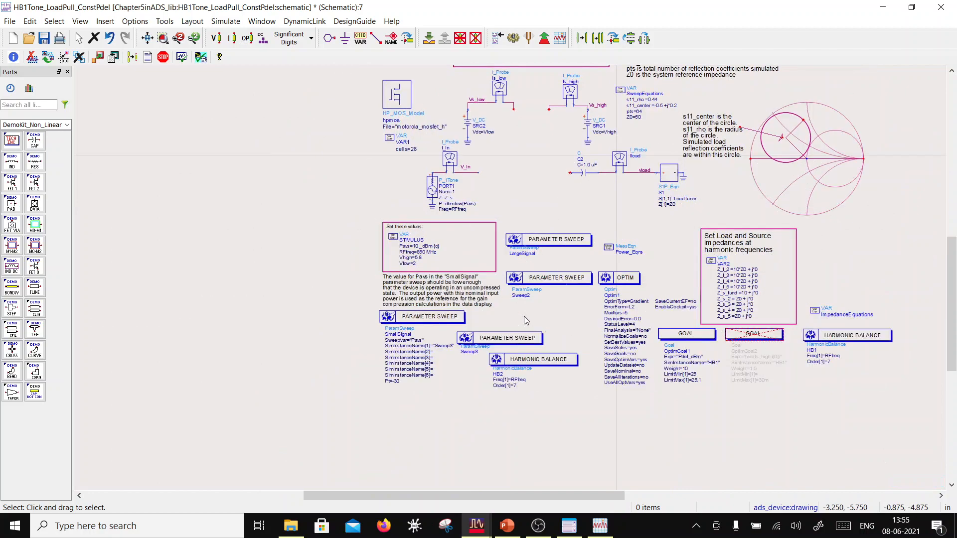
scroll(616, 279, "up", 1)
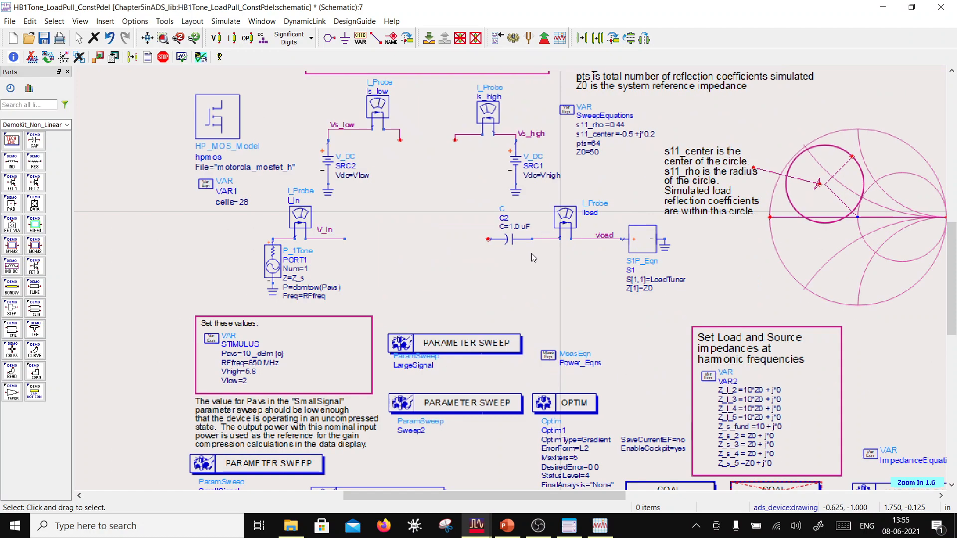
left_click(477, 526)
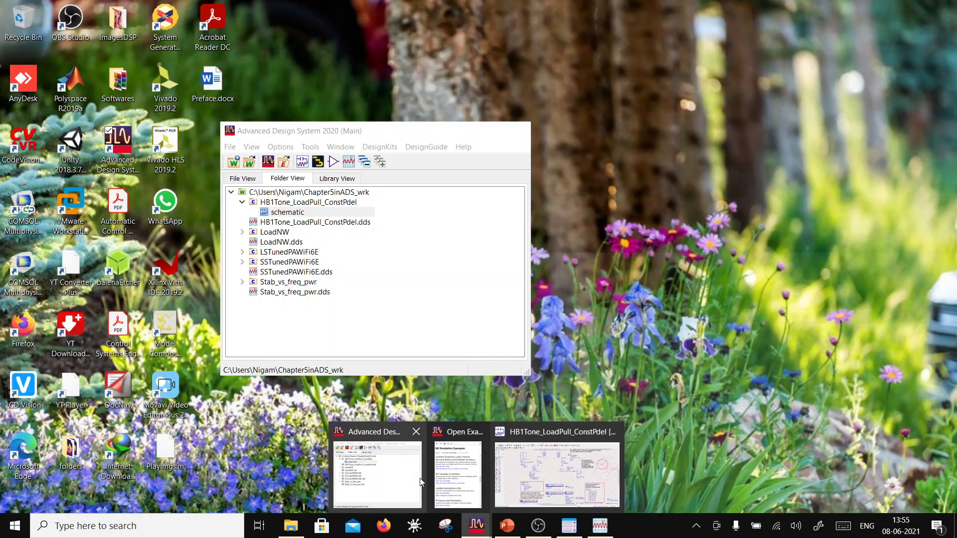
left_click(420, 477)
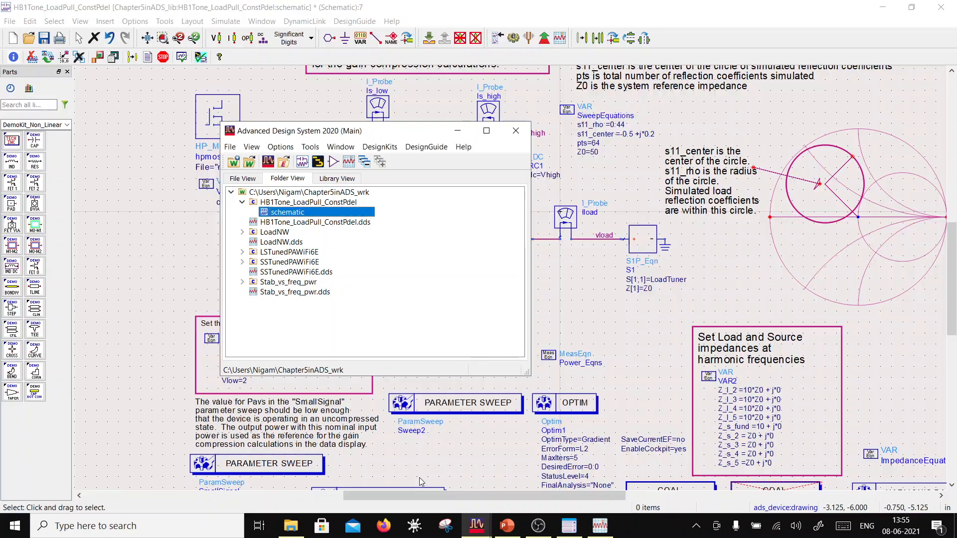
left_click(242, 253)
left_click(242, 253)
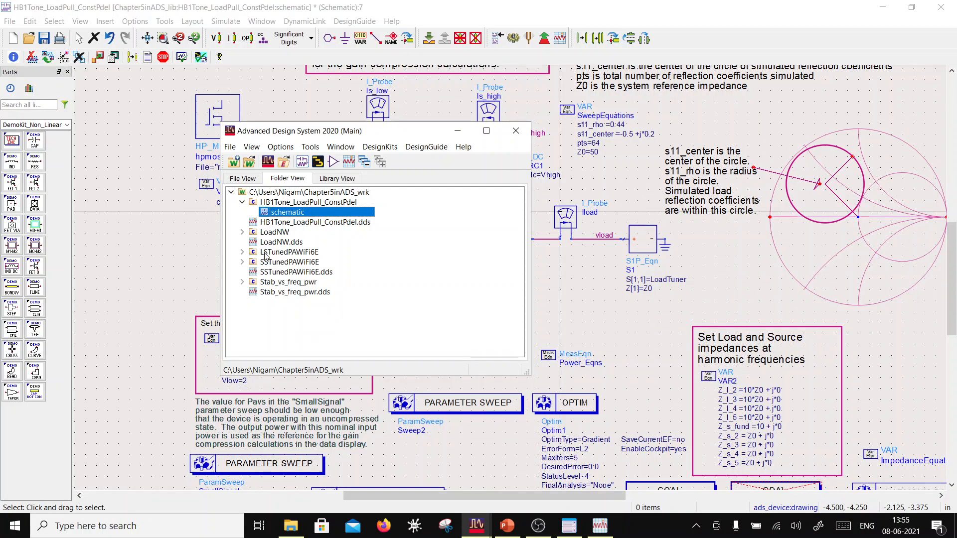
left_click_drag(267, 253, 448, 237)
left_click(457, 147)
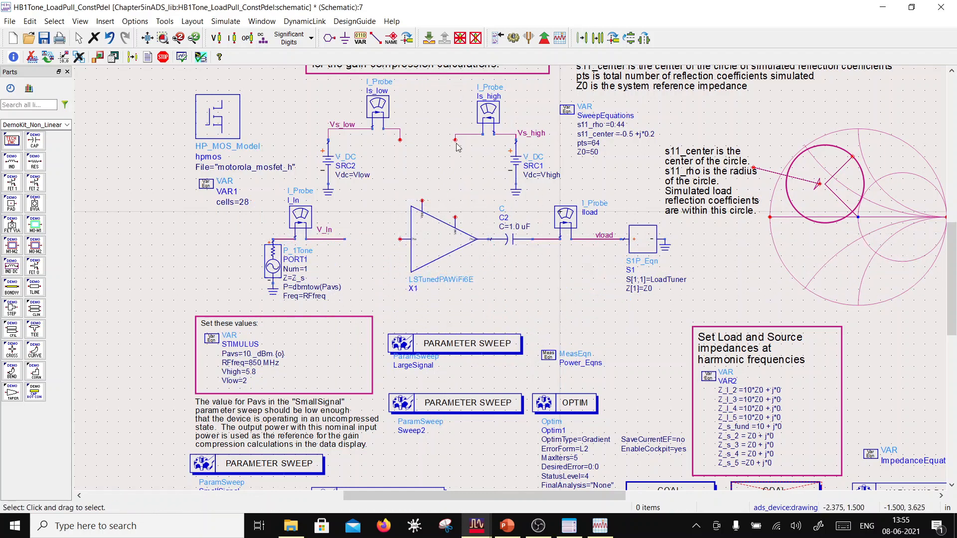
Wire Vs_high to the amplifier's Vdd pin, Vs_low to its Vgg pin, and V_In to its input pin
left_click_drag(456, 141, 455, 218)
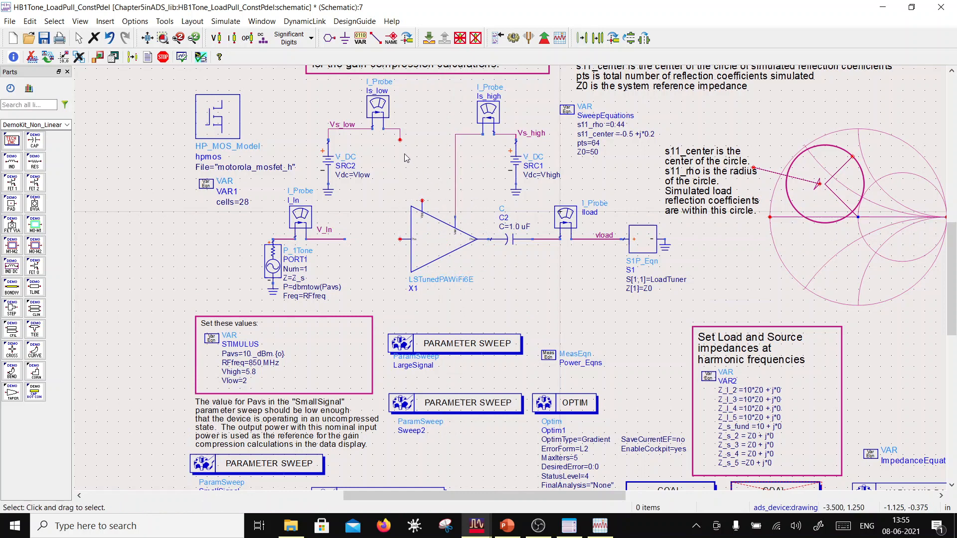
left_click_drag(399, 141, 422, 201)
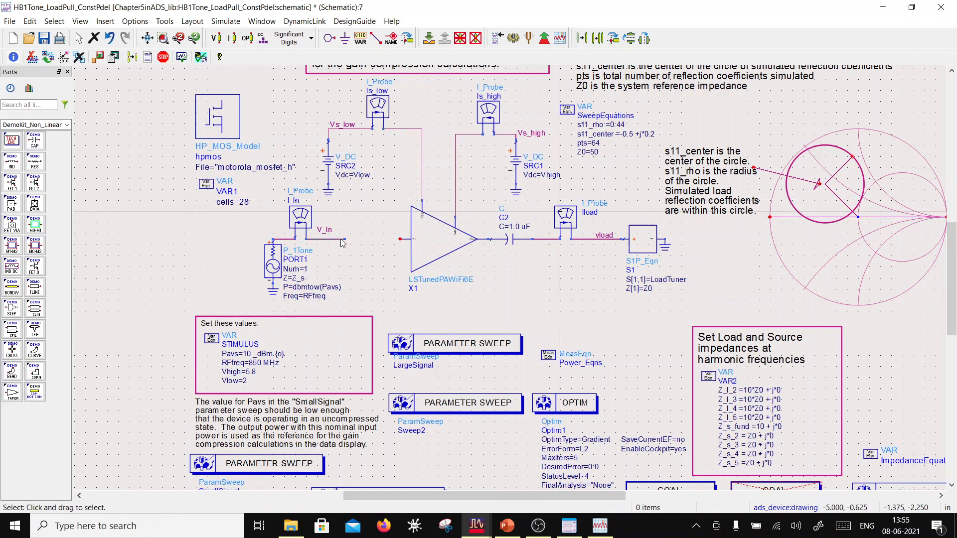
left_click_drag(344, 240, 400, 239)
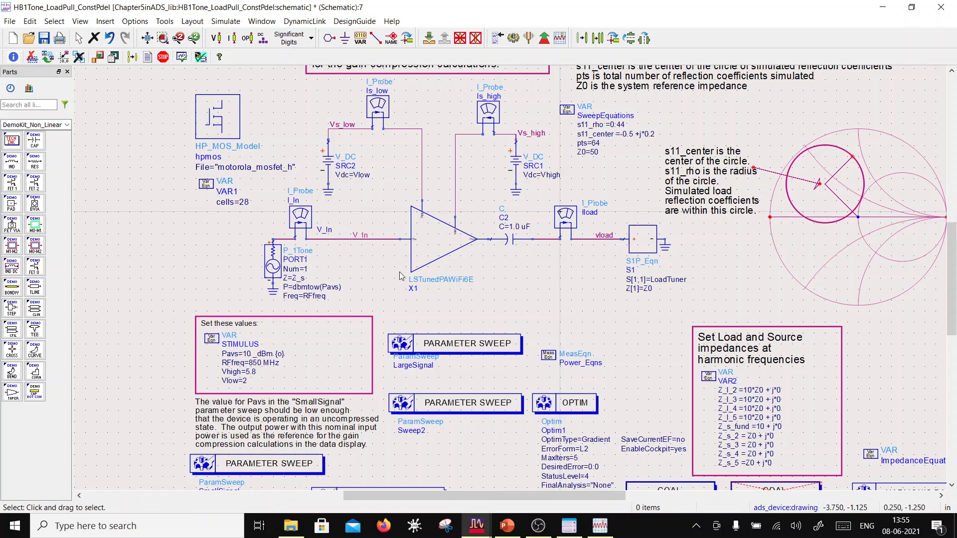
Check the gate and drain supply voltages in the Stab_vs_freq_pwr schematic, and return to the load-pull schematic
left_click(481, 527)
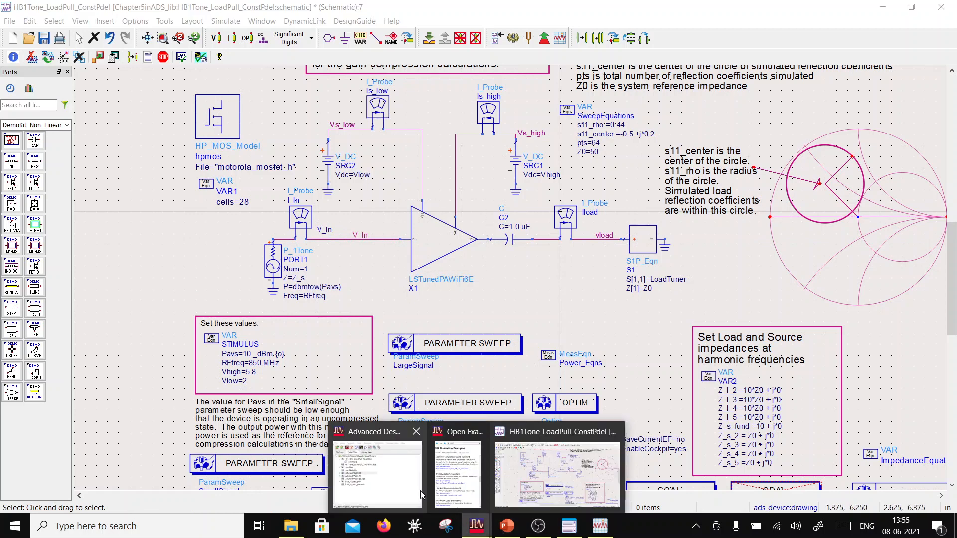
left_click(377, 474)
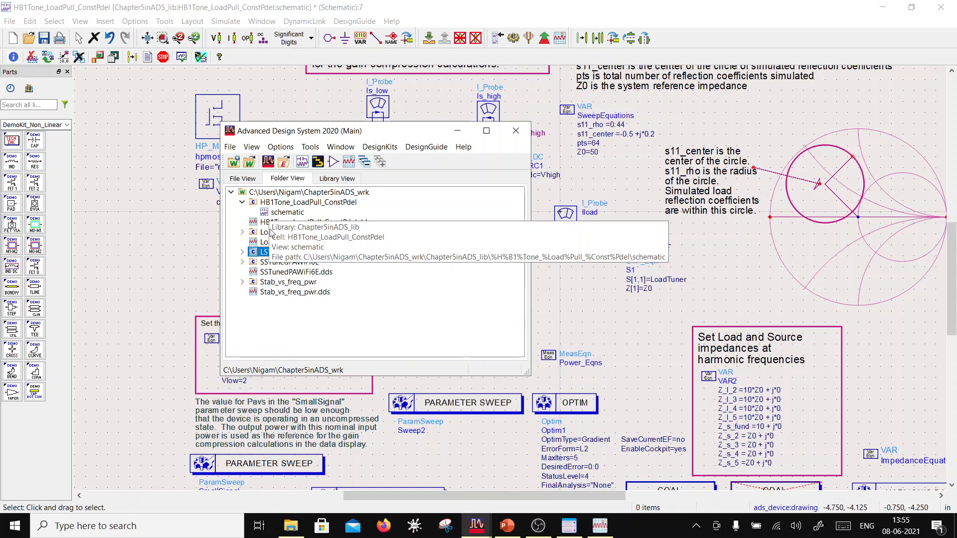
left_click(242, 283)
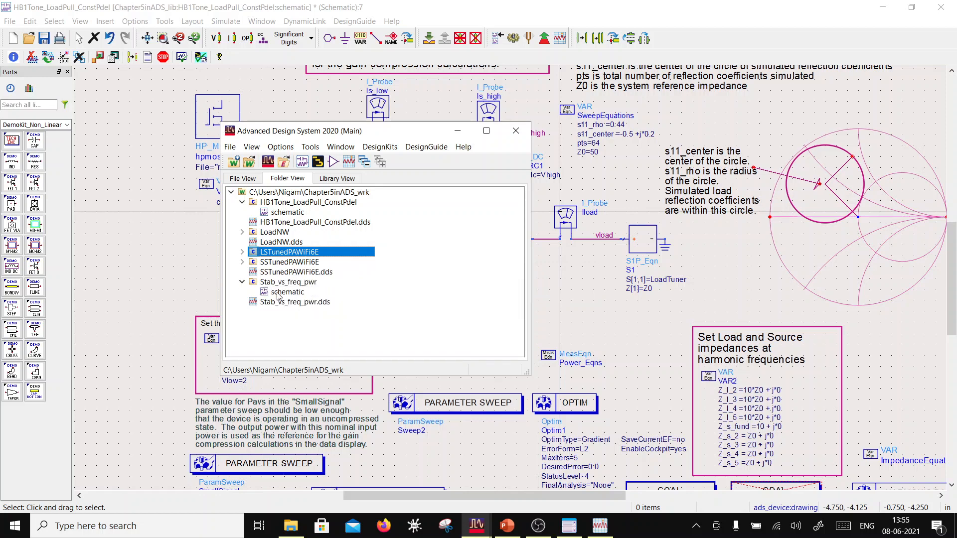
double_click(286, 292)
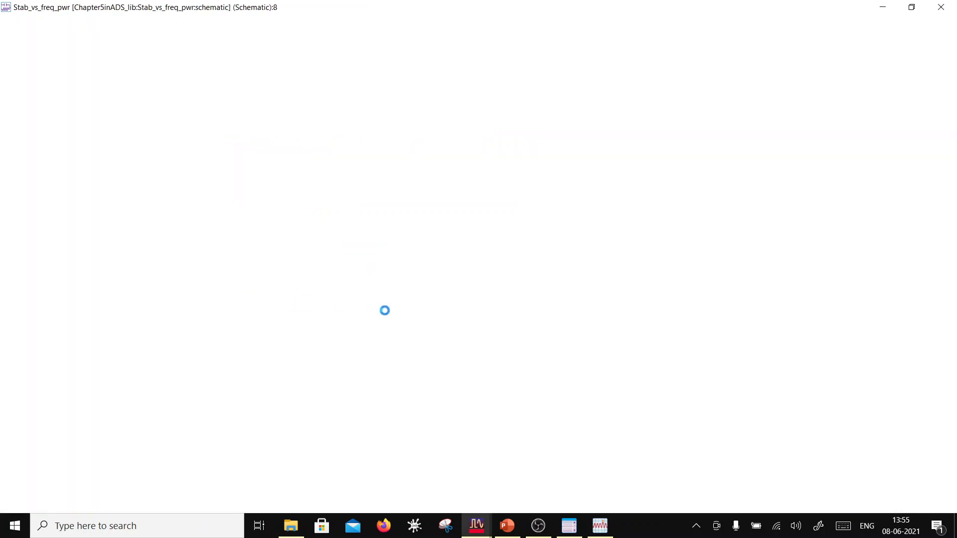
scroll(491, 149, "up", 3)
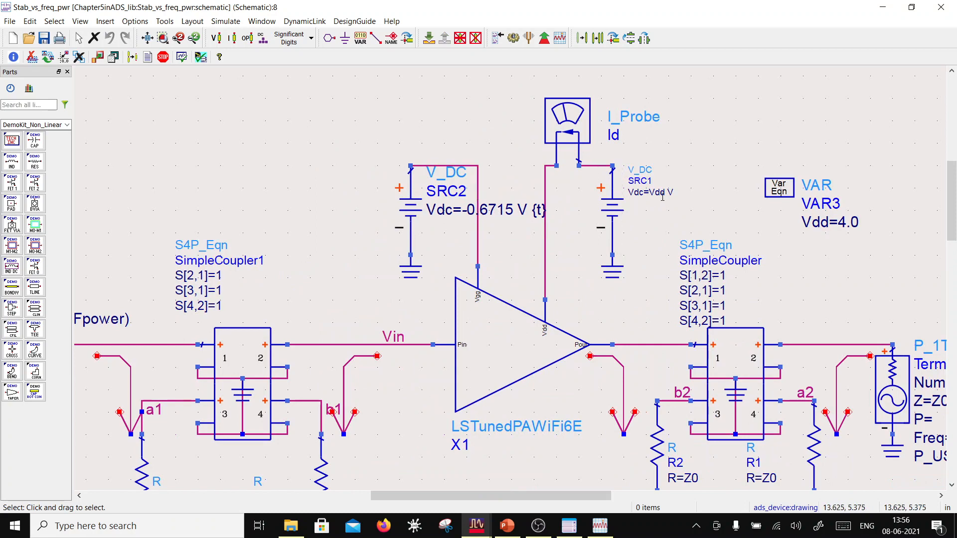
left_click(897, 9)
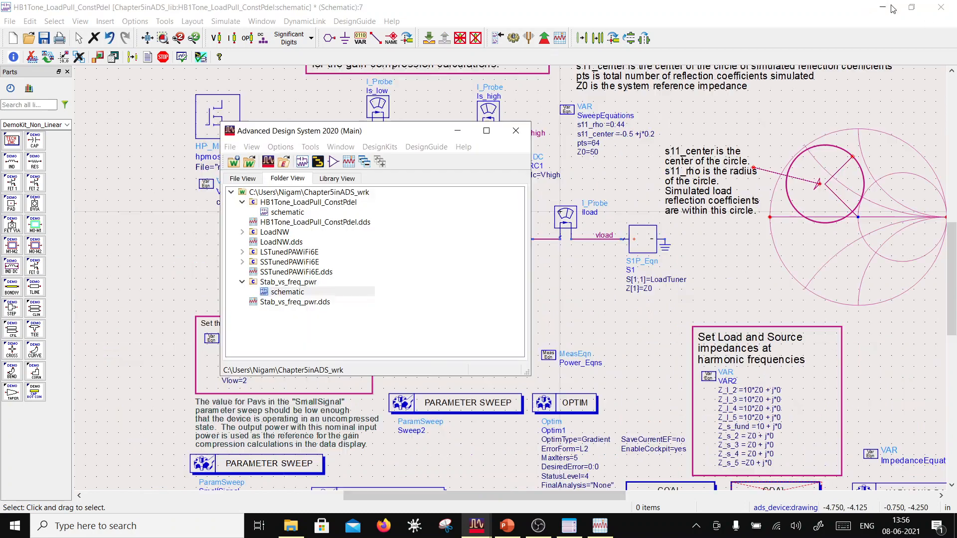
left_click(565, 295)
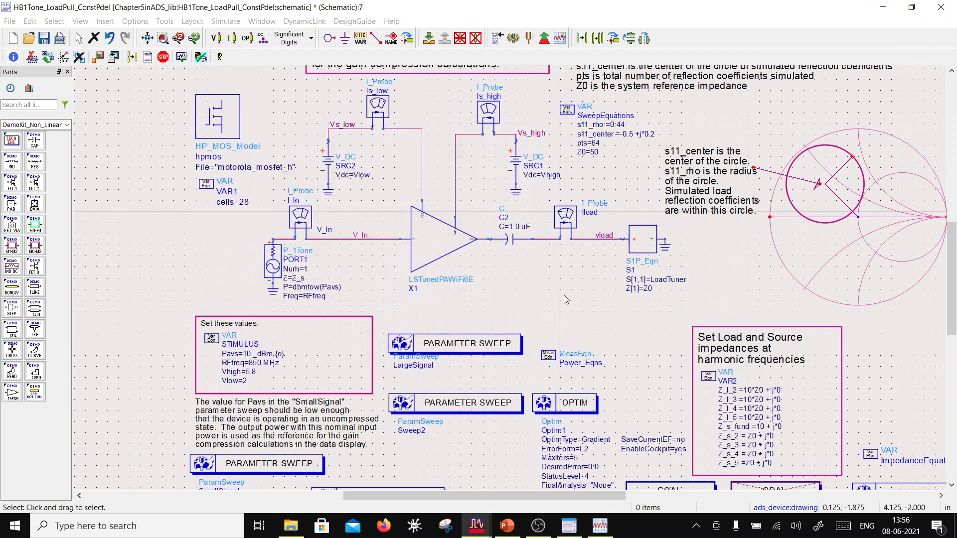
Set Vlow to -0.671 in the STIMULUS variable block
scroll(491, 309, "down", 2)
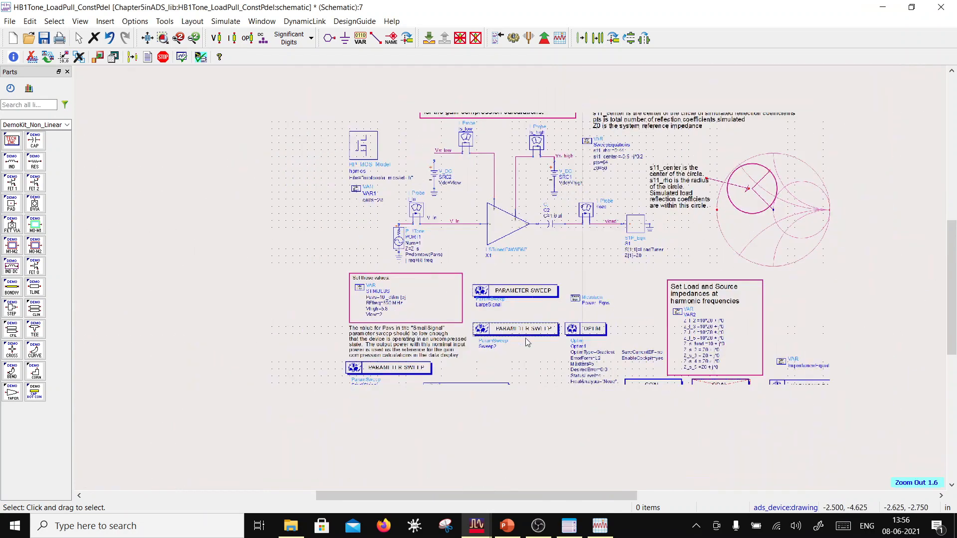
scroll(558, 315, "up", 1)
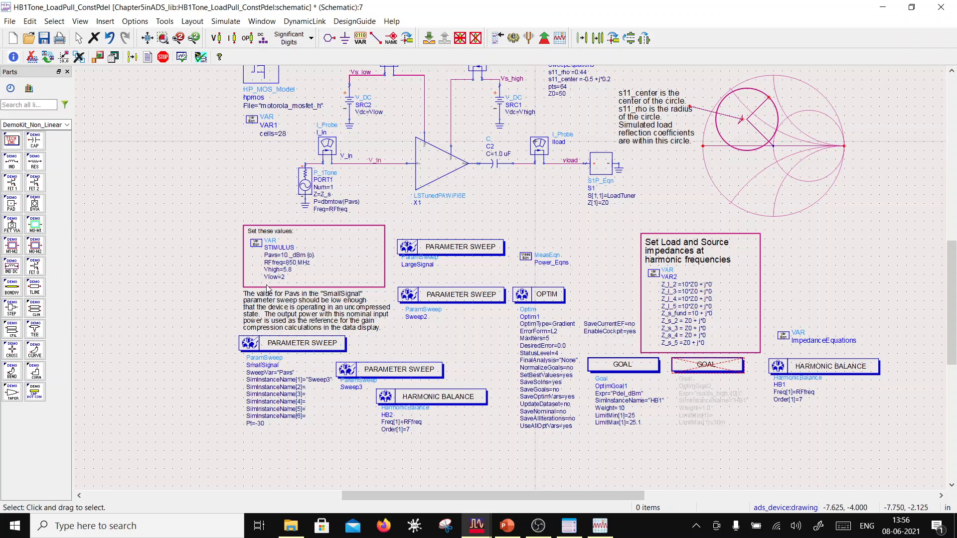
left_click(280, 277)
left_click(285, 278)
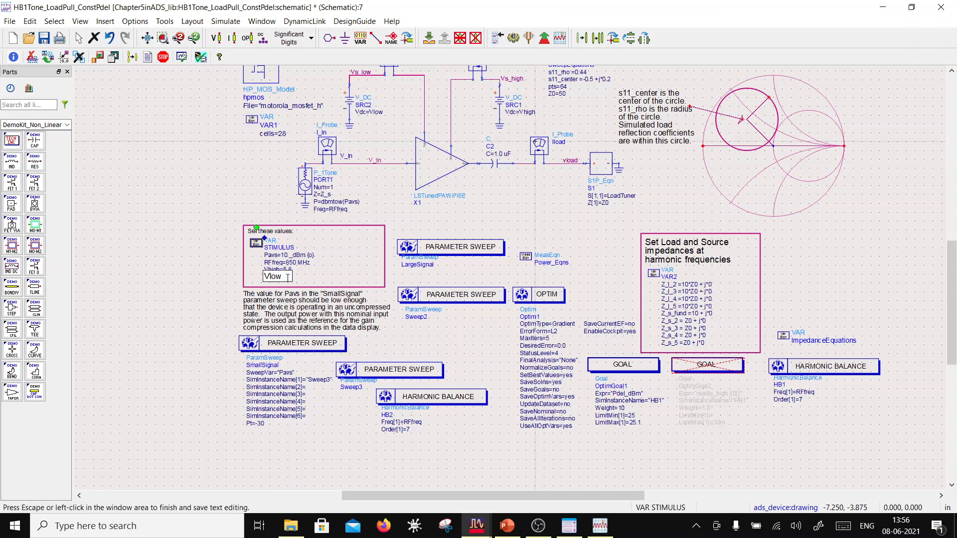
left_click(297, 280)
left_click(287, 277)
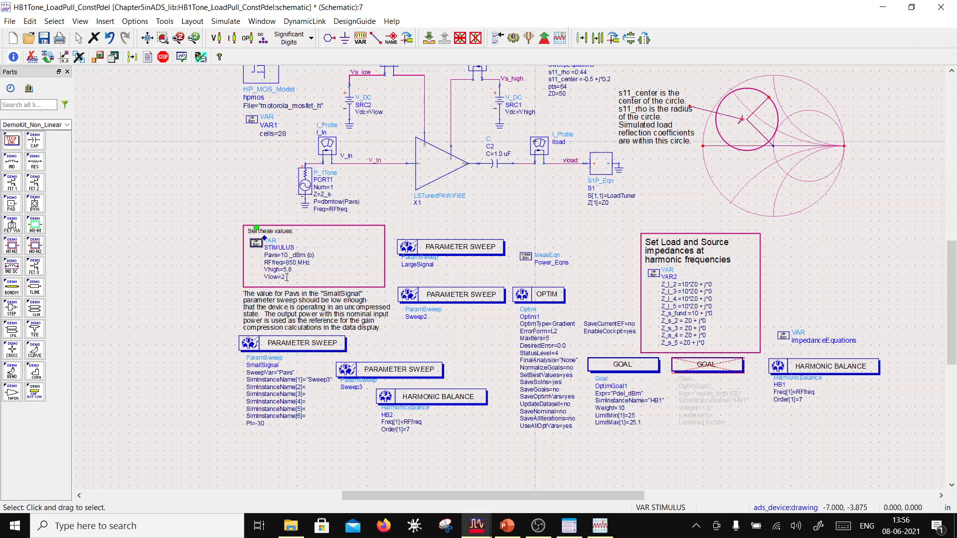
left_click(287, 277)
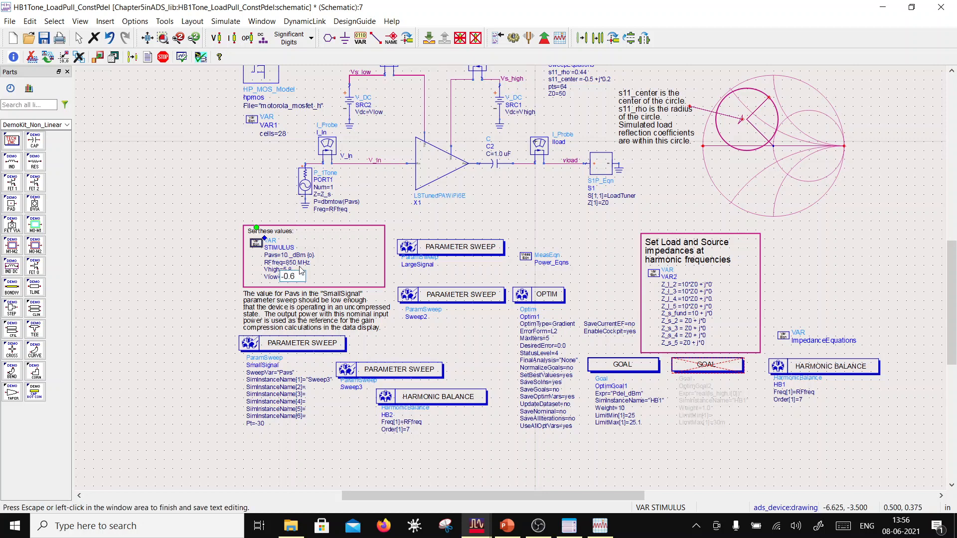
type("-0.671")
left_click(186, 364)
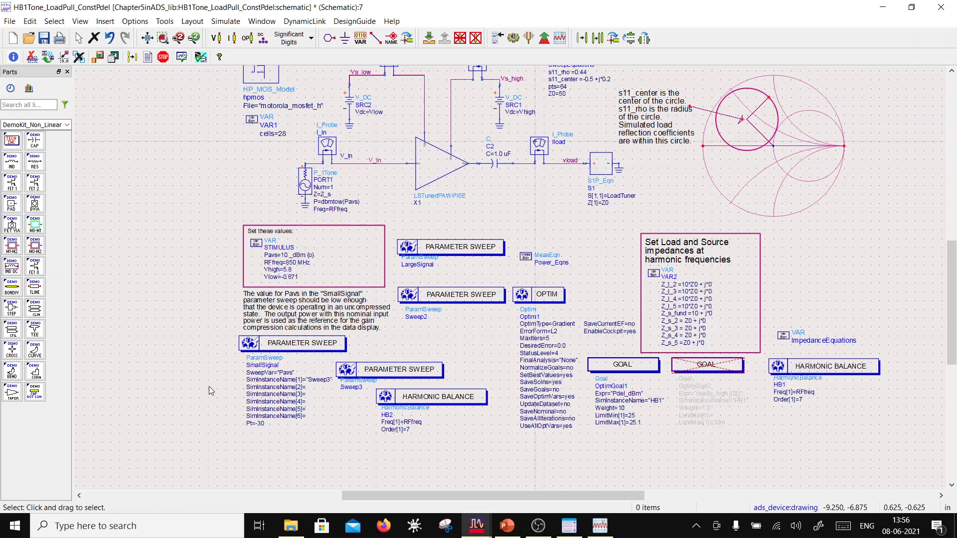
Set Vhigh to 4 in the STIMULUS variable block
left_click(288, 269)
left_click(288, 269)
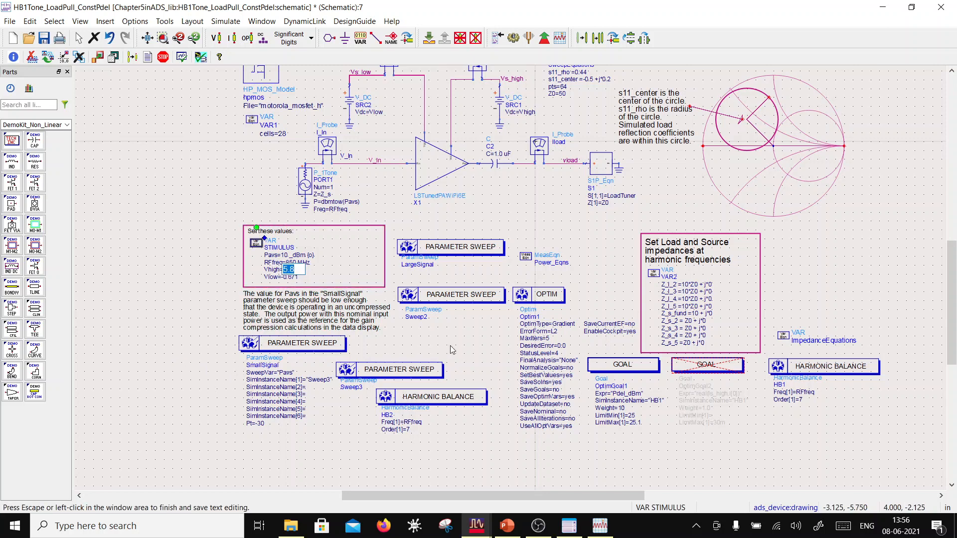
type("4")
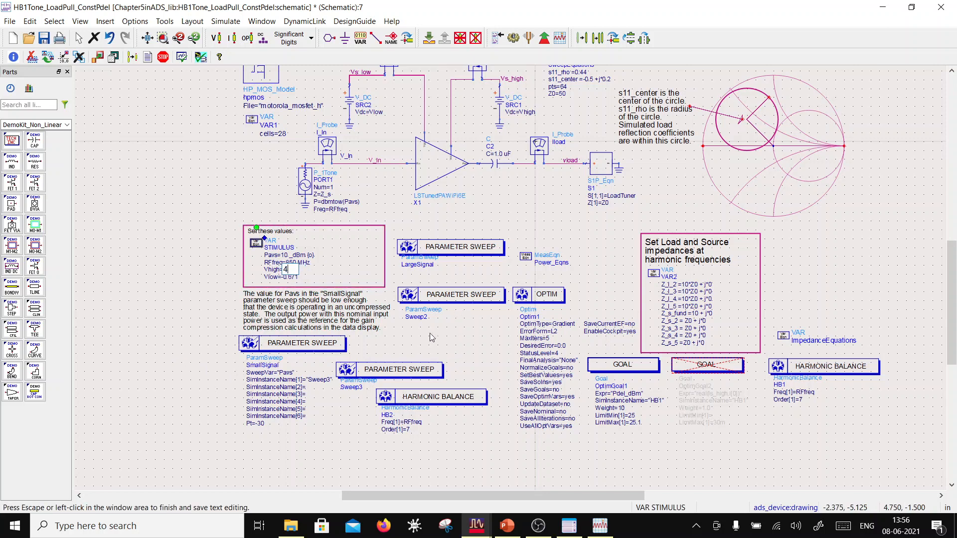
In the STIMULUS variable block, finish setting Vhigh to 4 and set RFfreq to 6.5 GHz
left_click(203, 380)
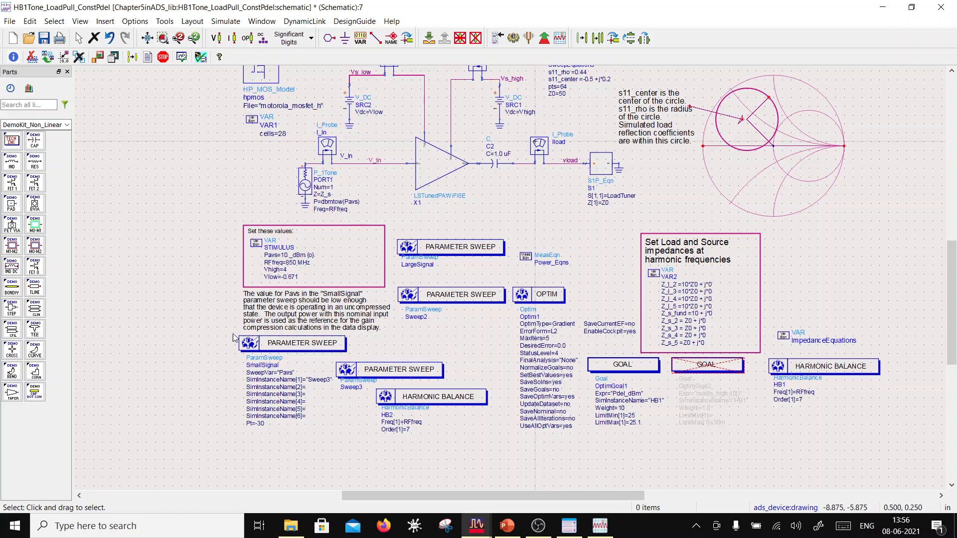
scroll(295, 274, "up", 2)
double_click(455, 282)
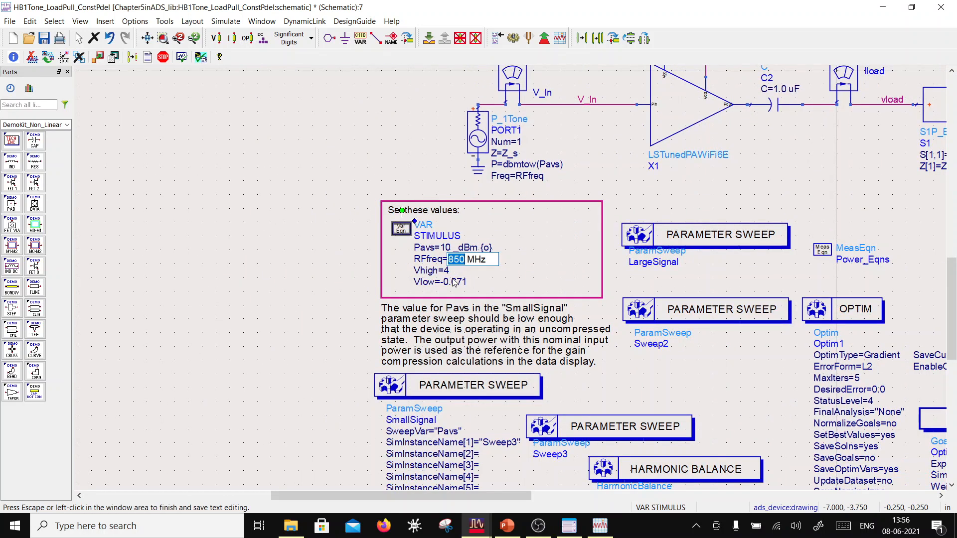
type("6.")
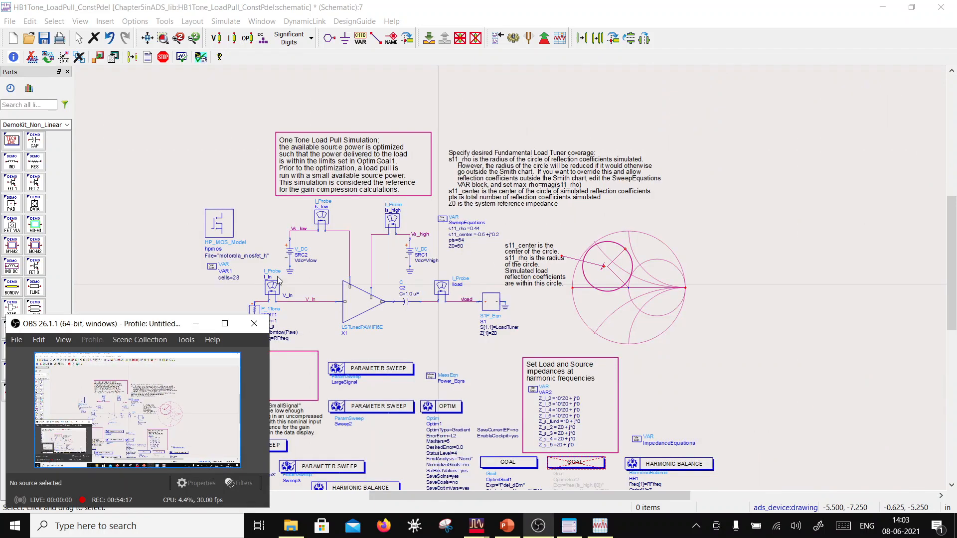
left_click(418, 342)
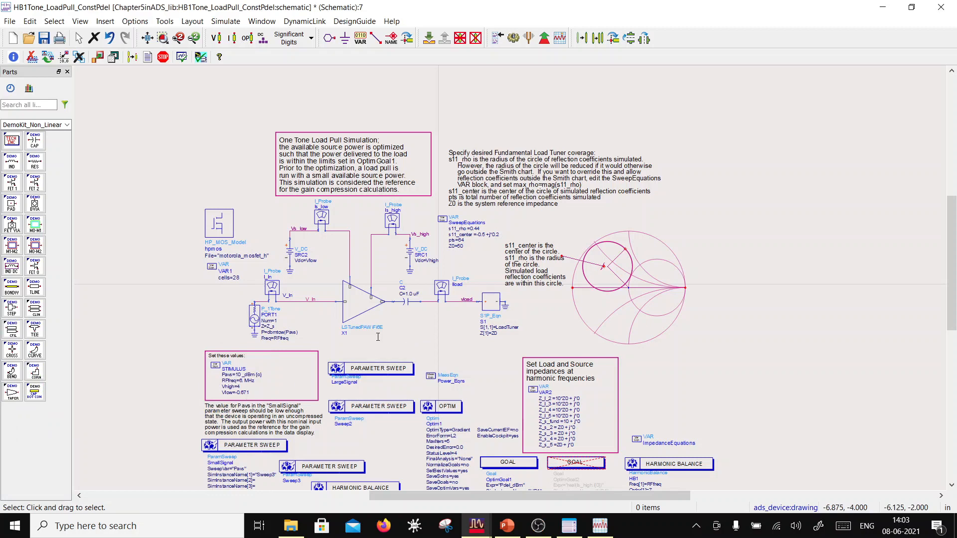
scroll(244, 399, "up", 4)
double_click(494, 251)
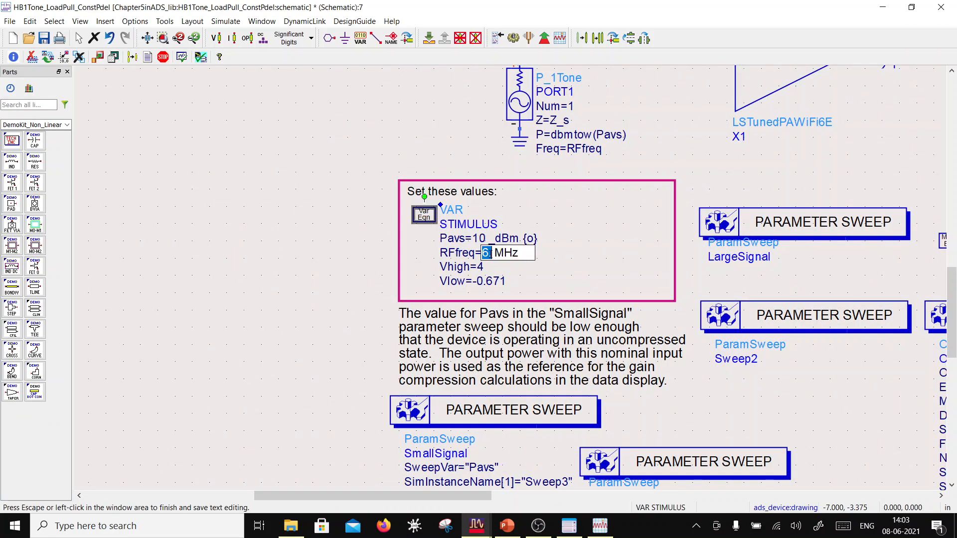
left_click(490, 254)
type("5")
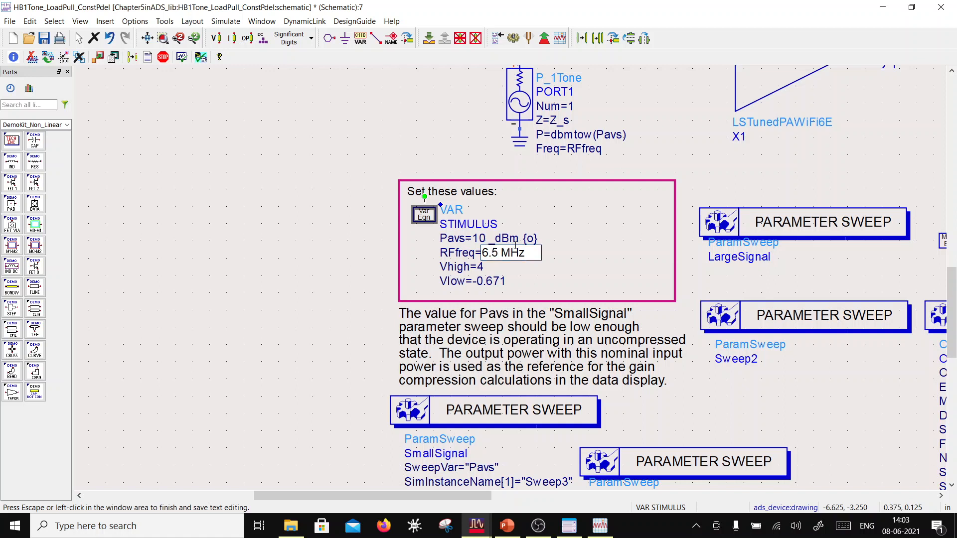
key("BackSpace")
type("G")
left_click(363, 260)
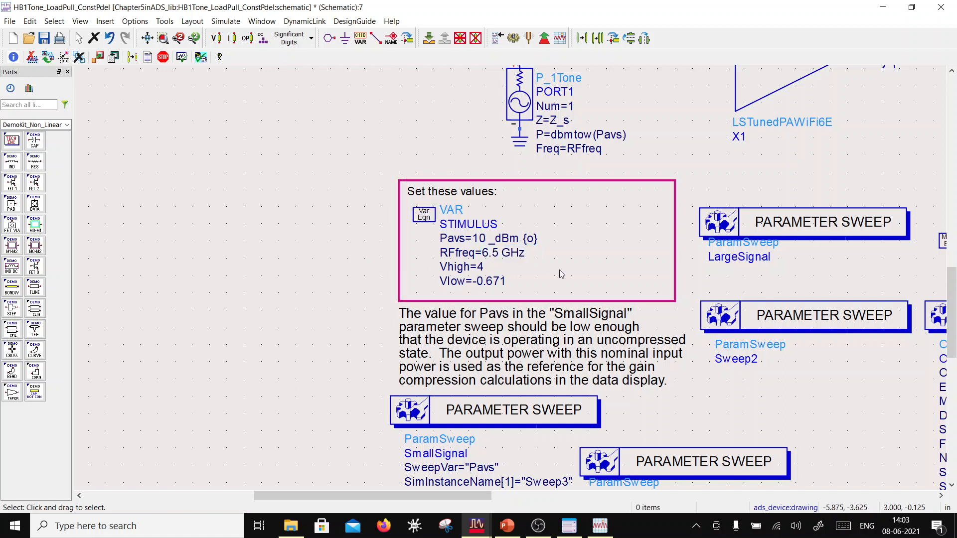
Examine the load and source impedance settings at harmonic frequencies and the surrounding optimization and sweep blocks
scroll(587, 291, "down", 2)
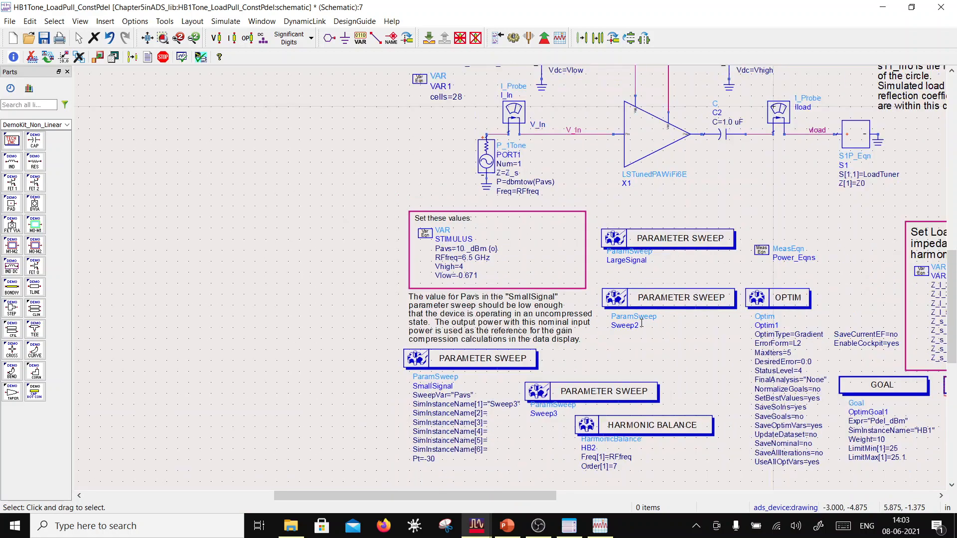
scroll(641, 323, "down", 2)
scroll(549, 274, "up", 3)
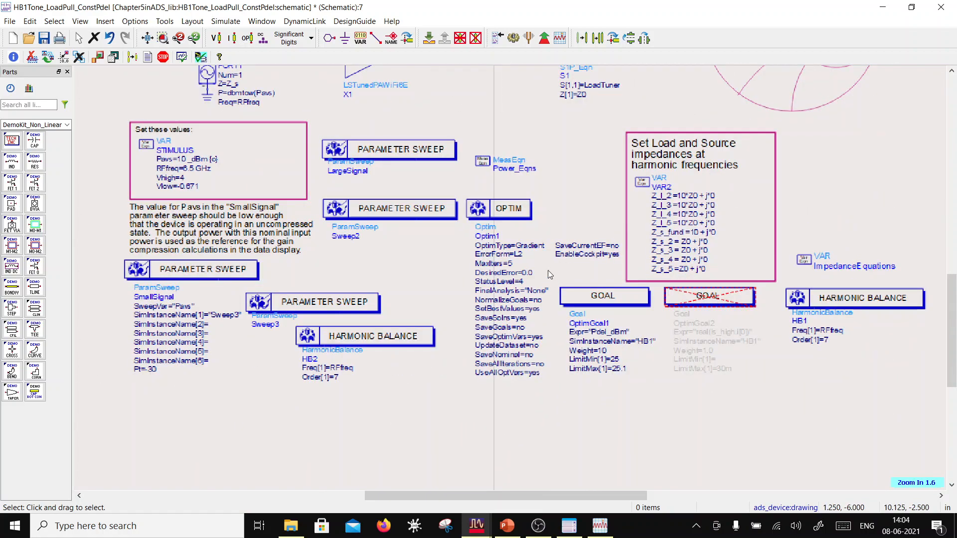
scroll(629, 269, "up", 2)
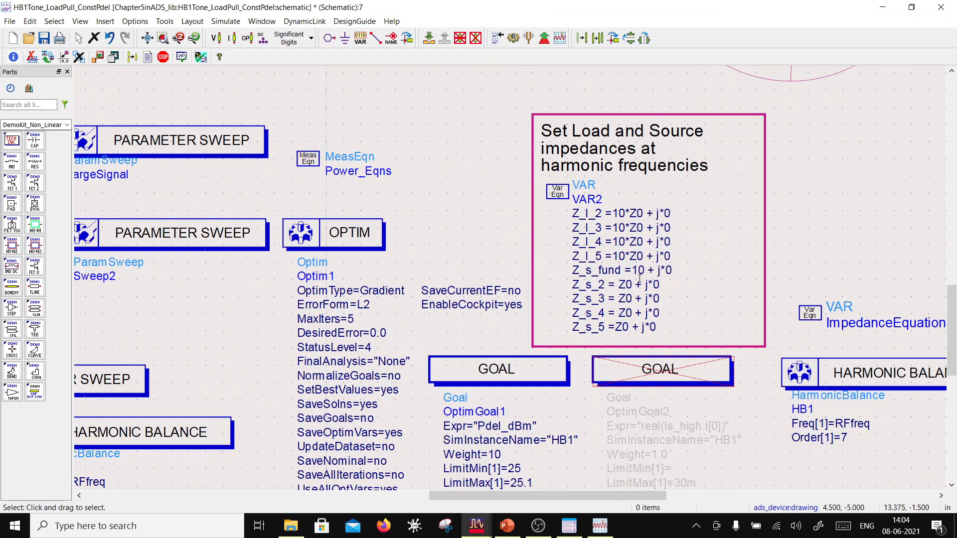
scroll(458, 279, "down", 2)
scroll(412, 267, "down", 3)
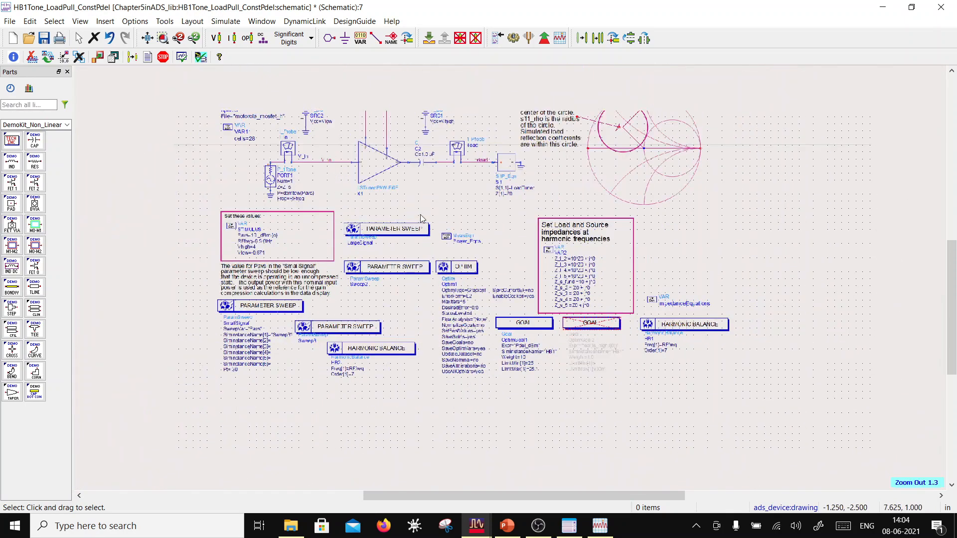
scroll(489, 260, "up", 2)
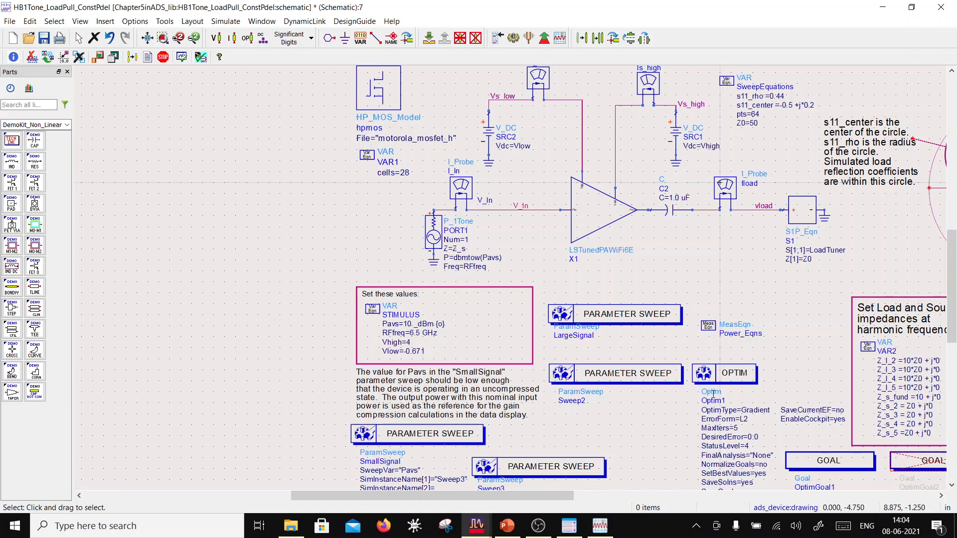
Examine the swept parameter, range and number of points of the Sweep2 and Sweep3 parameter sweeps
double_click(648, 380)
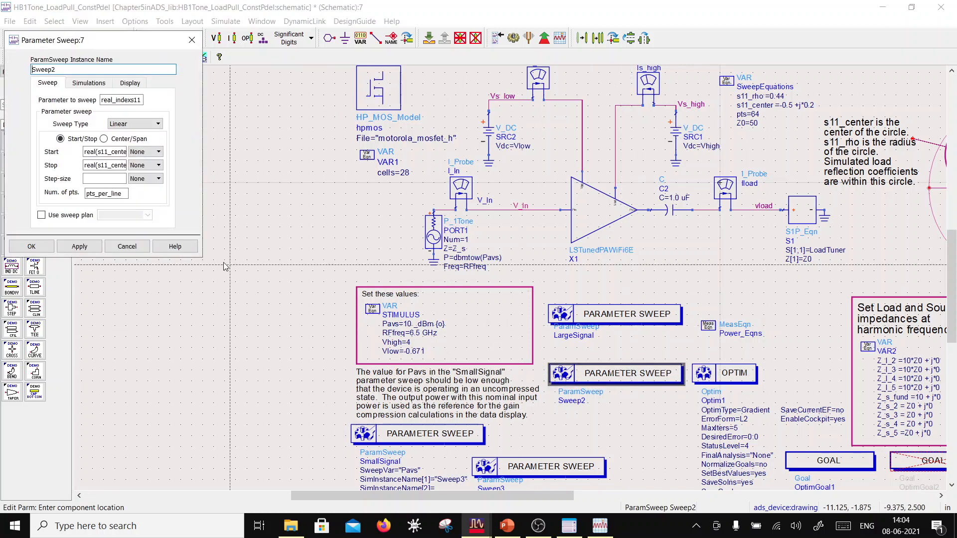
left_click(127, 246)
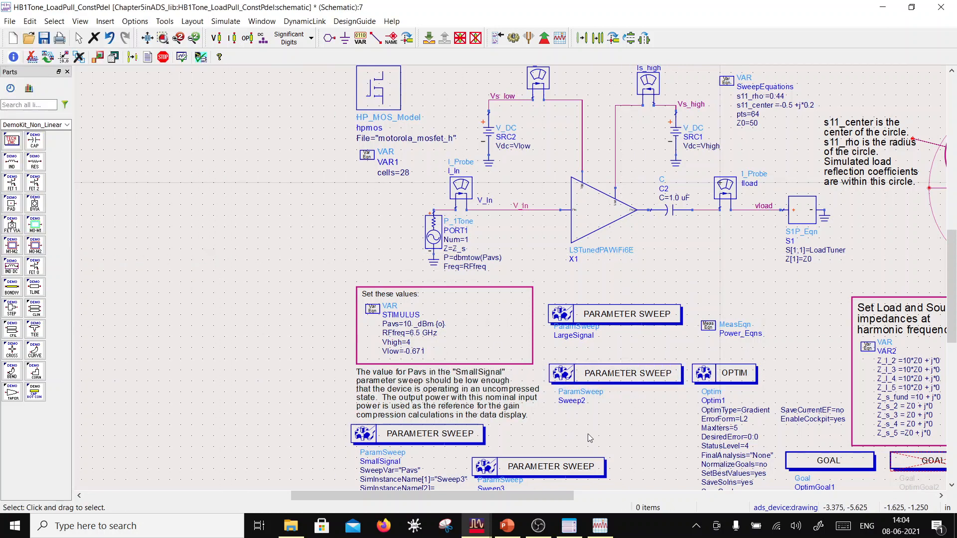
scroll(590, 430, "down", 2)
double_click(458, 343)
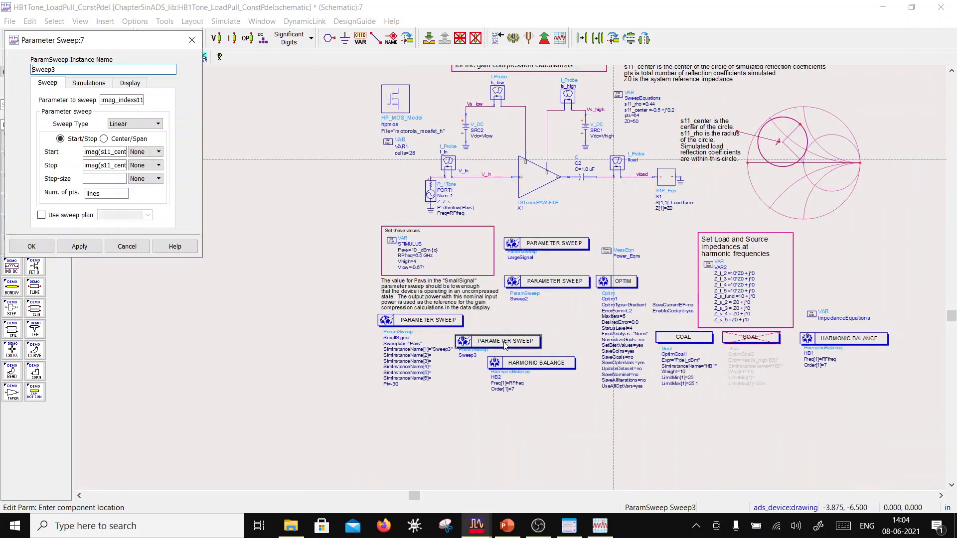
left_click(127, 246)
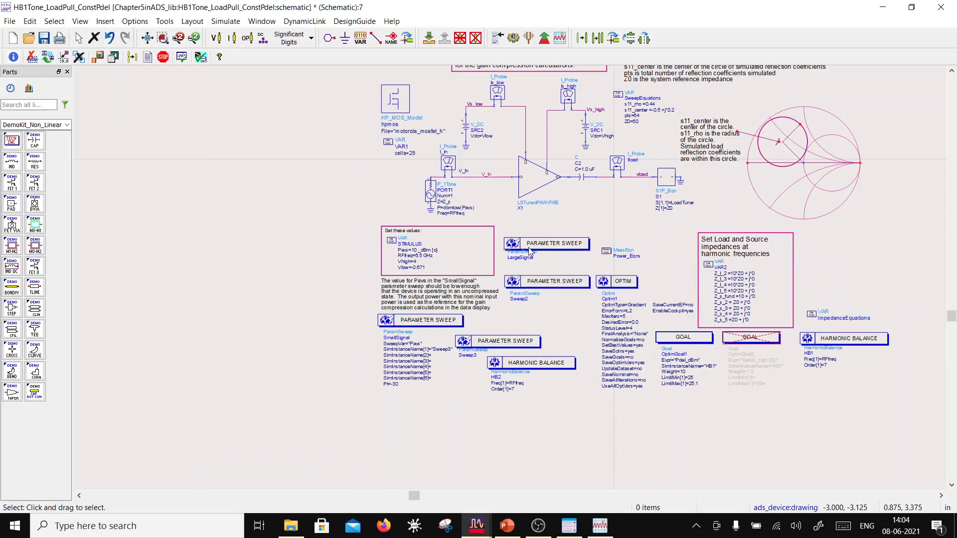
double_click(537, 282)
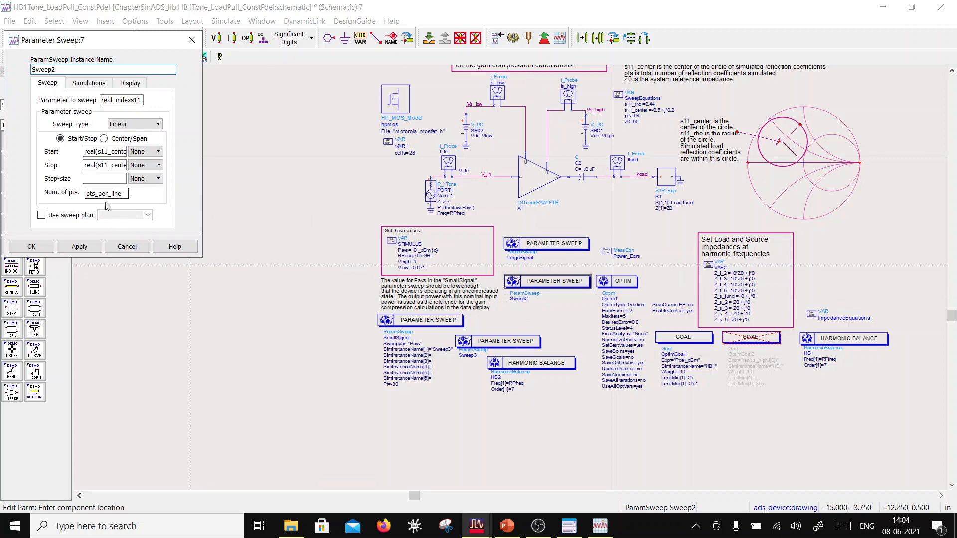
left_click(127, 246)
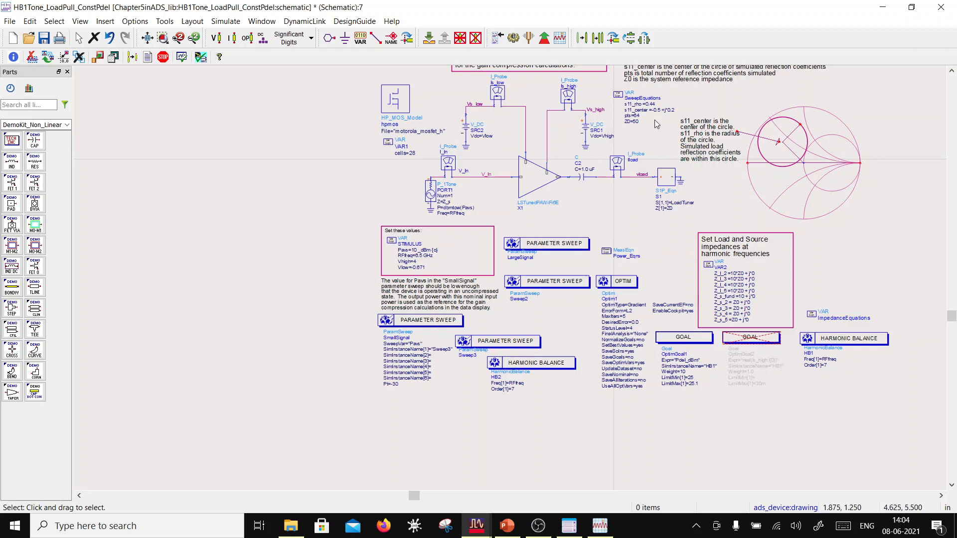
Examine the load tuner coverage notes and the full parameter list of the SweepEquations variable block
scroll(582, 202, "up", 1)
scroll(583, 202, "up", 3)
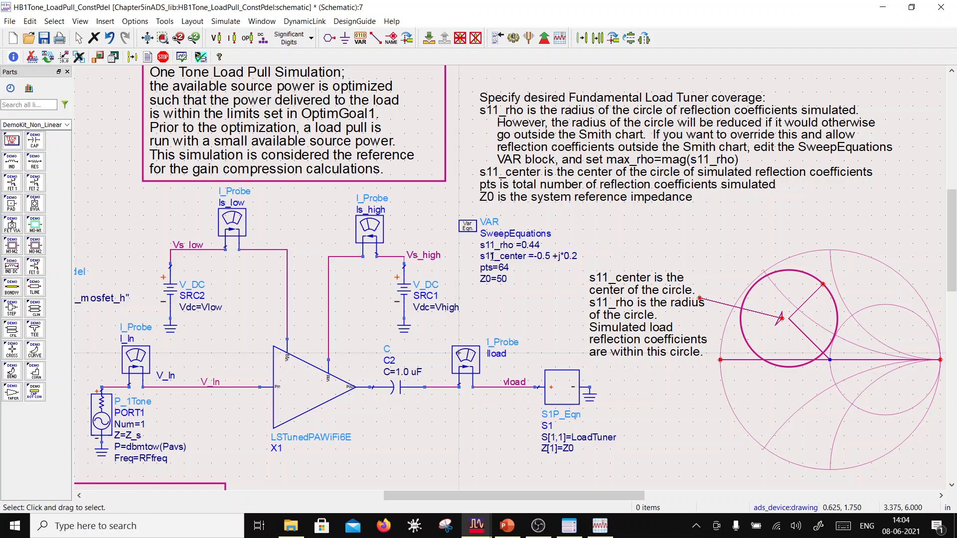
scroll(492, 256, "down", 1)
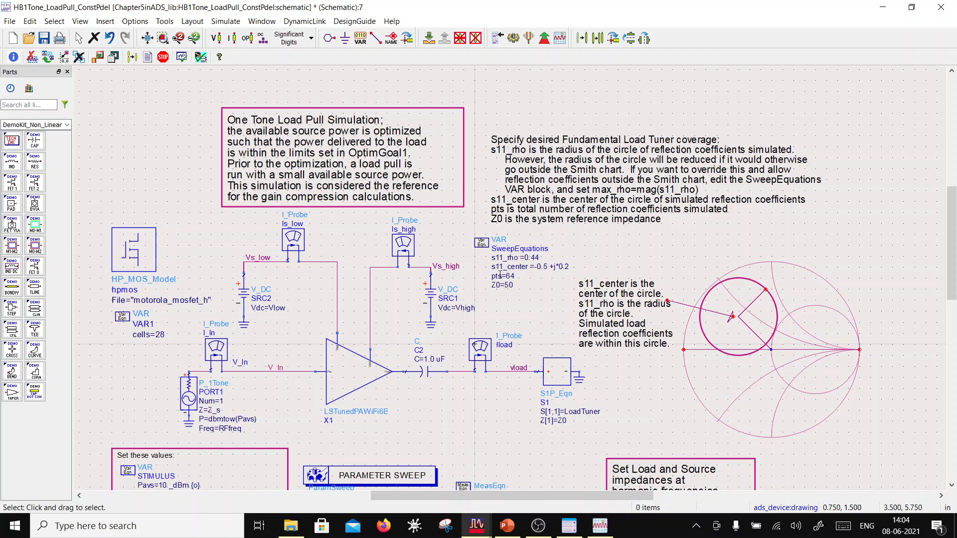
double_click(500, 272)
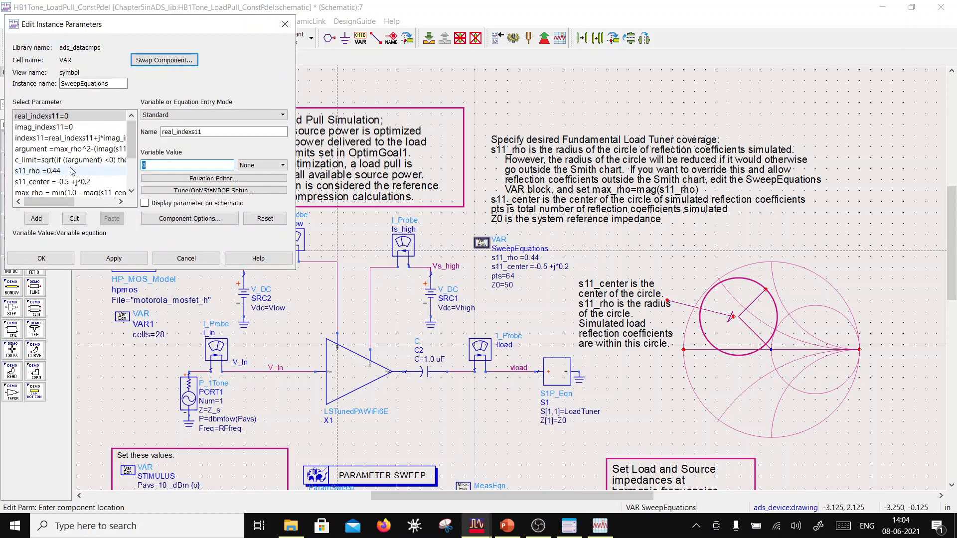
left_click_drag(112, 29, 314, 134)
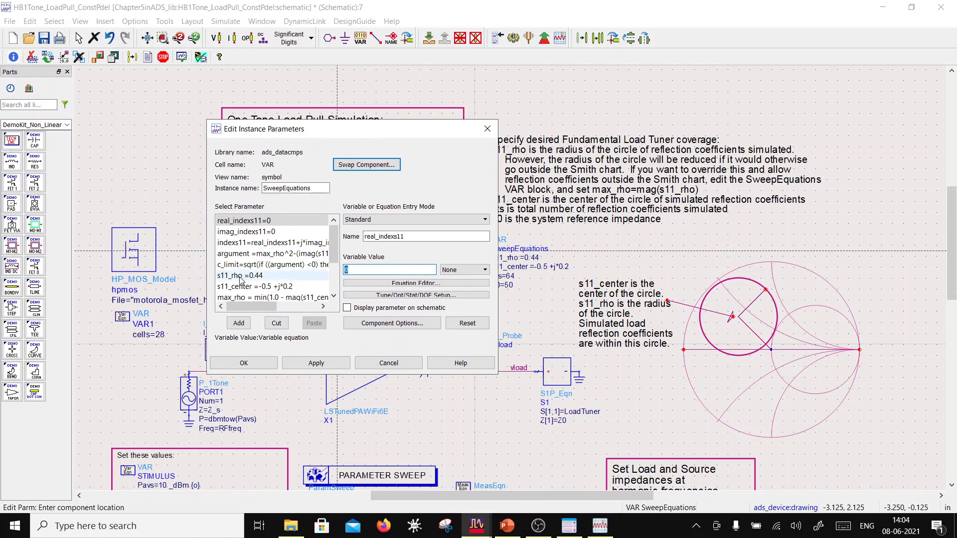
scroll(244, 246, "down", 2)
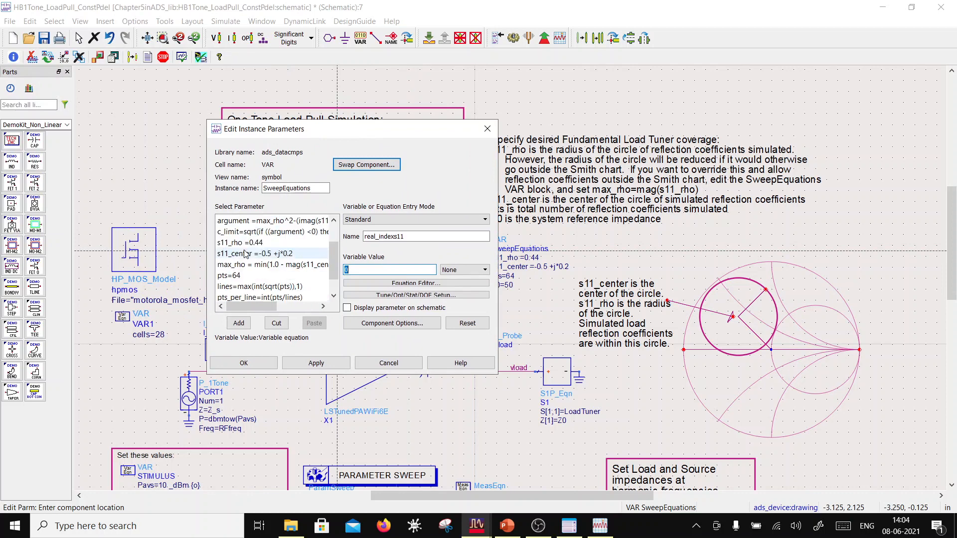
scroll(245, 253, "up", 1)
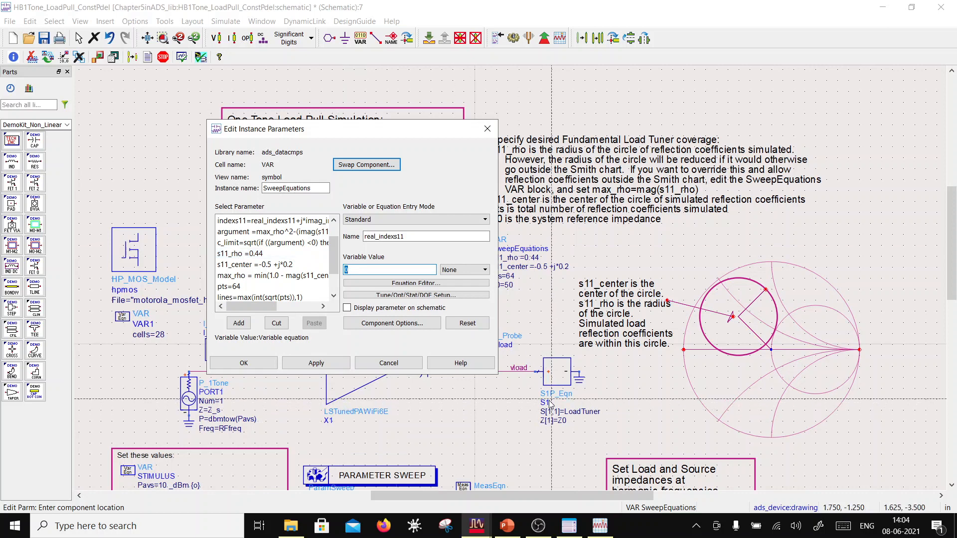
left_click(389, 363)
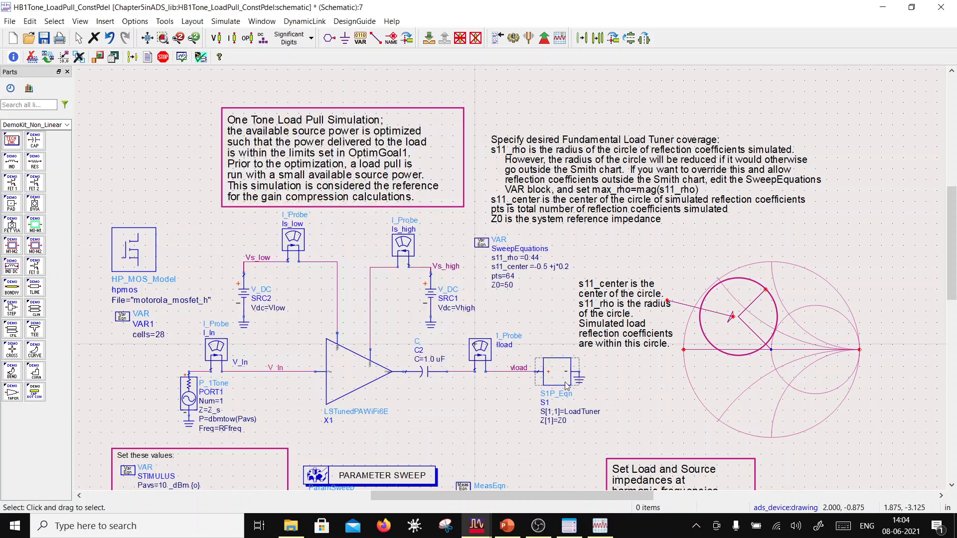
Examine the parameters of the S1P_Eqn load component S1
double_click(549, 377)
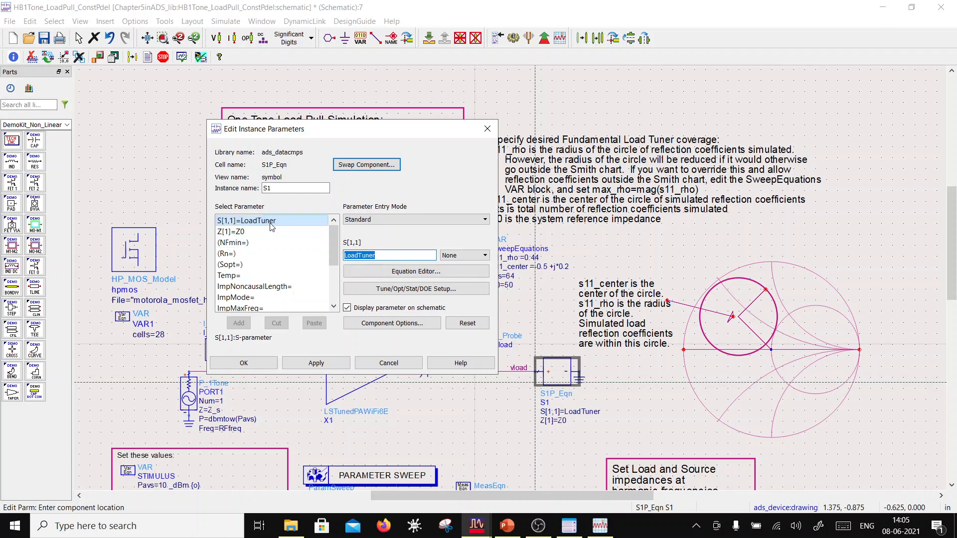
scroll(273, 269, "down", 3)
scroll(273, 273, "up", 3)
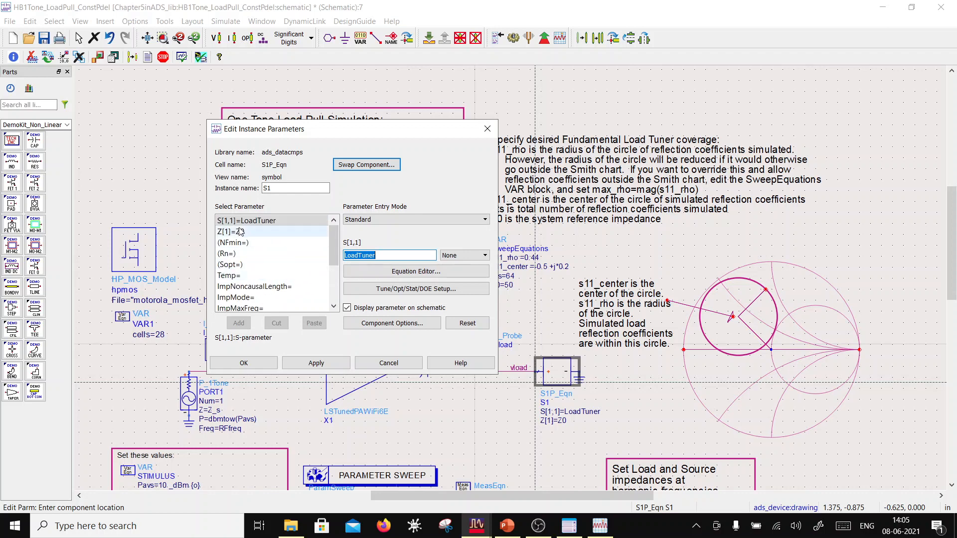
left_click(245, 363)
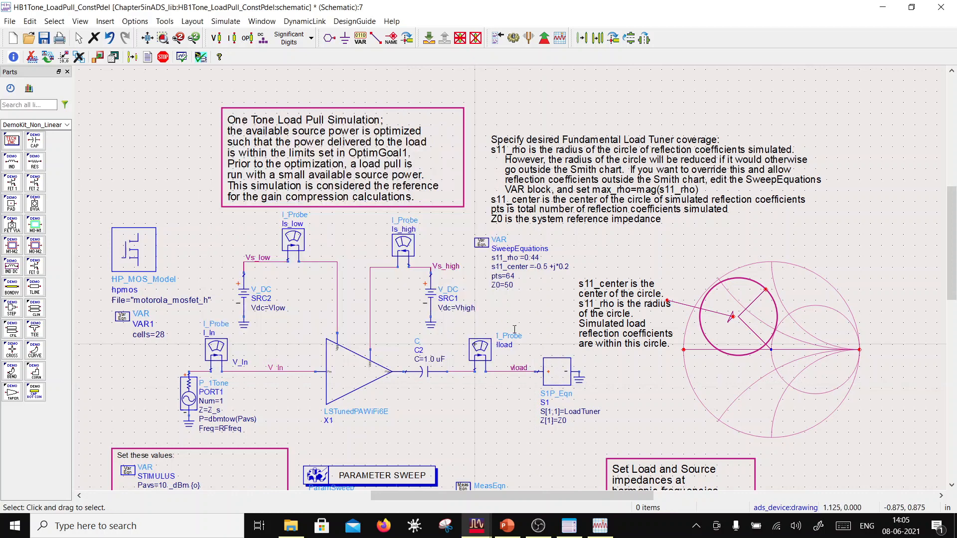
In the SweepEquations variable block, set s11_rho to 0.8 and s11_center to 0 +j*0
scroll(488, 234, "down", 1)
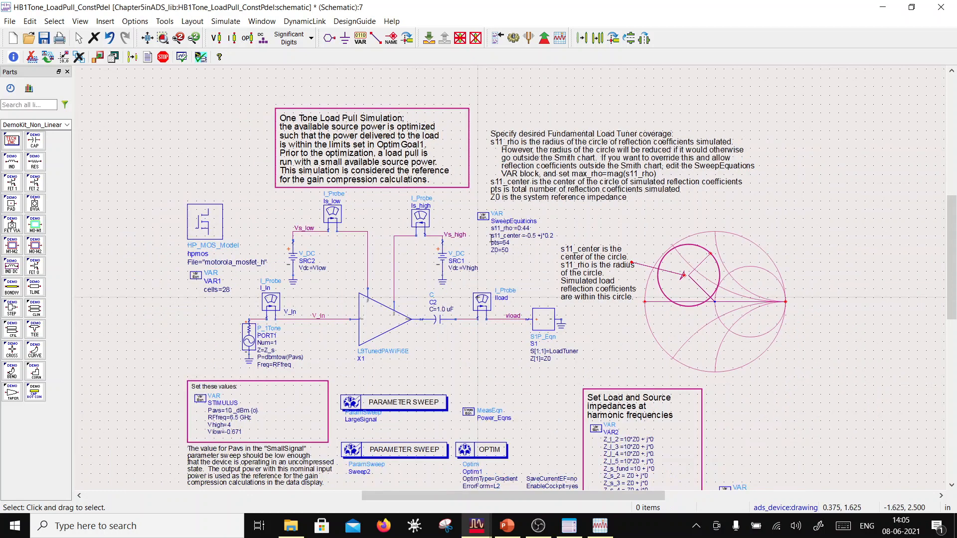
double_click(487, 225)
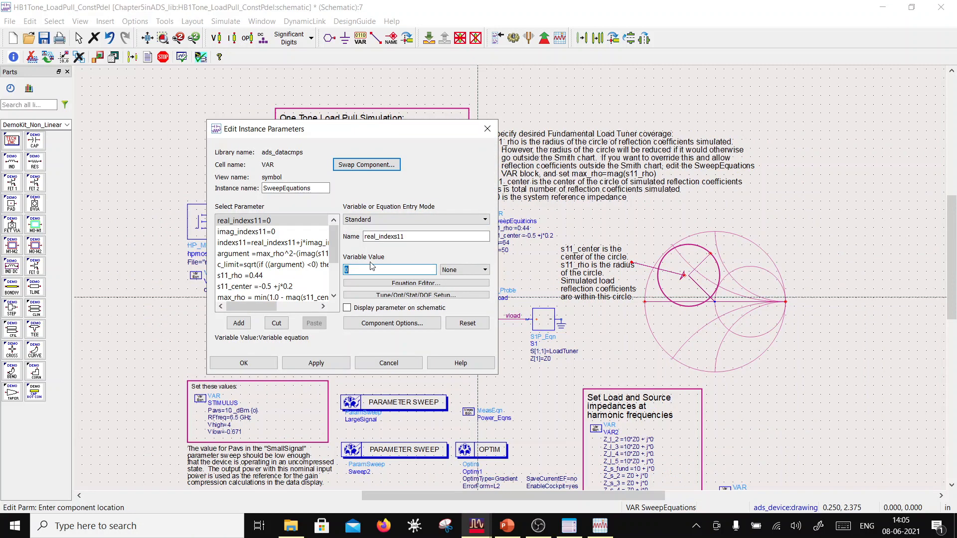
left_click(255, 275)
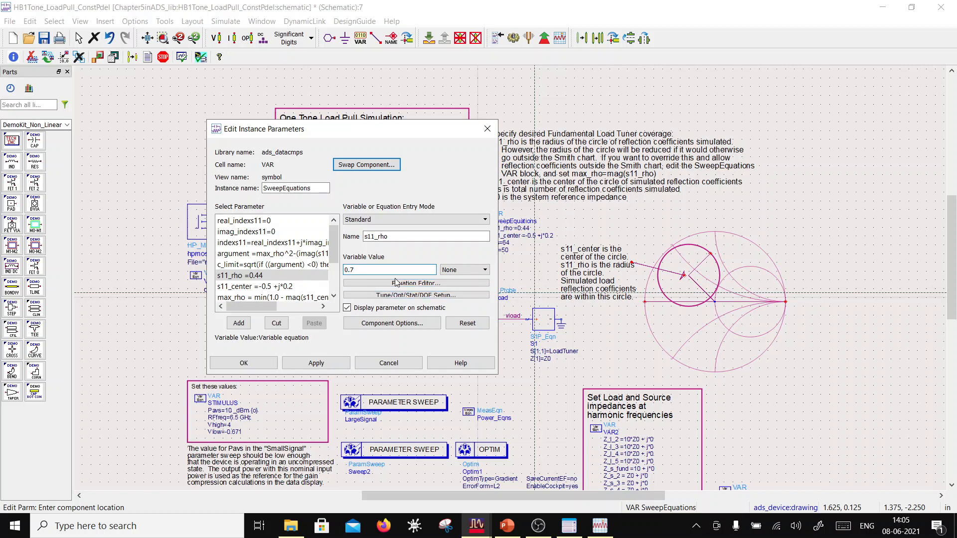
key("BackSpace")
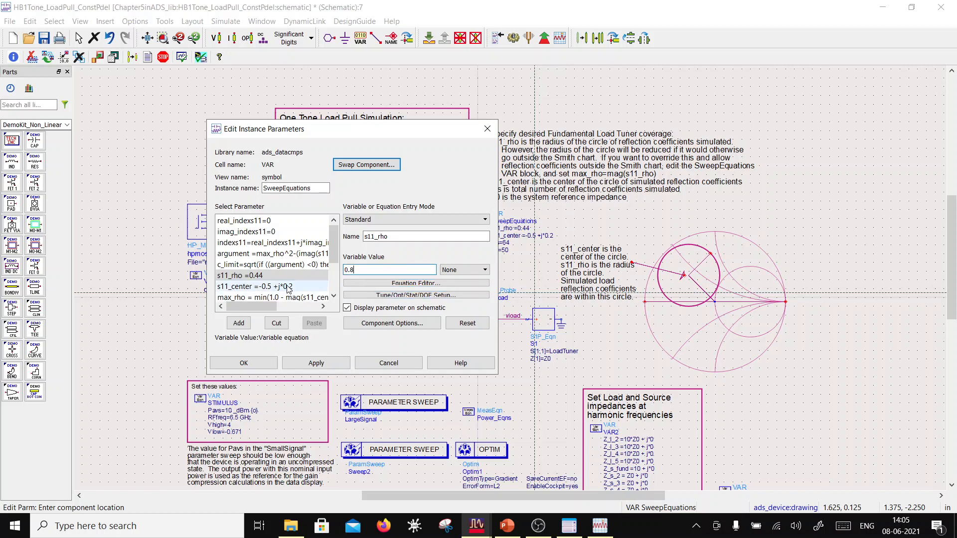
key("Return")
double_click(352, 270)
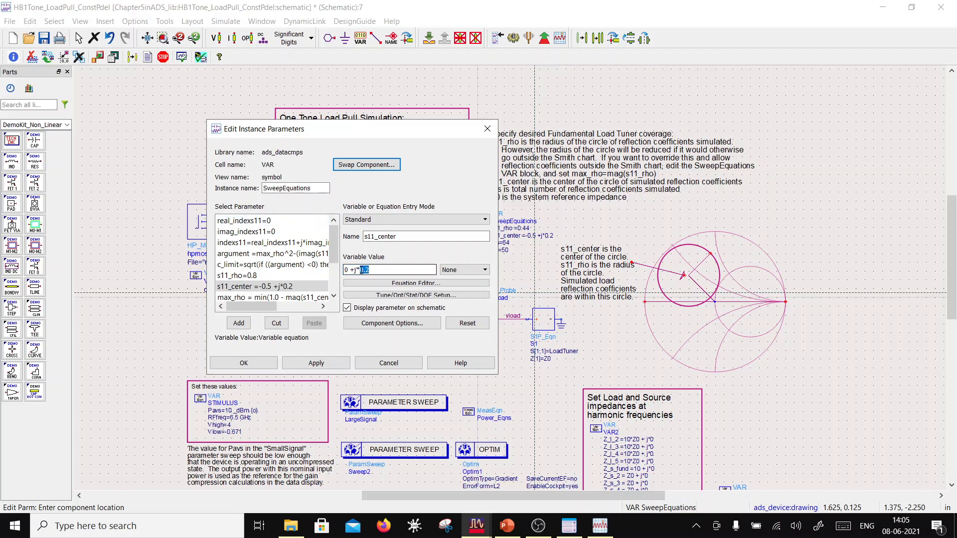
Set pts to 100 in the SweepEquations variable block and accept the edited parameters
left_click(258, 266)
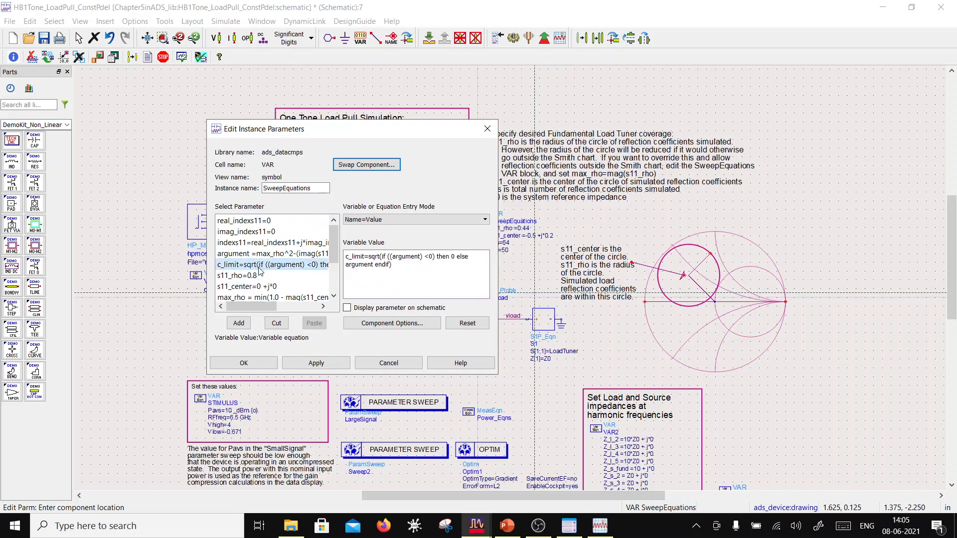
scroll(261, 292, "down", 2)
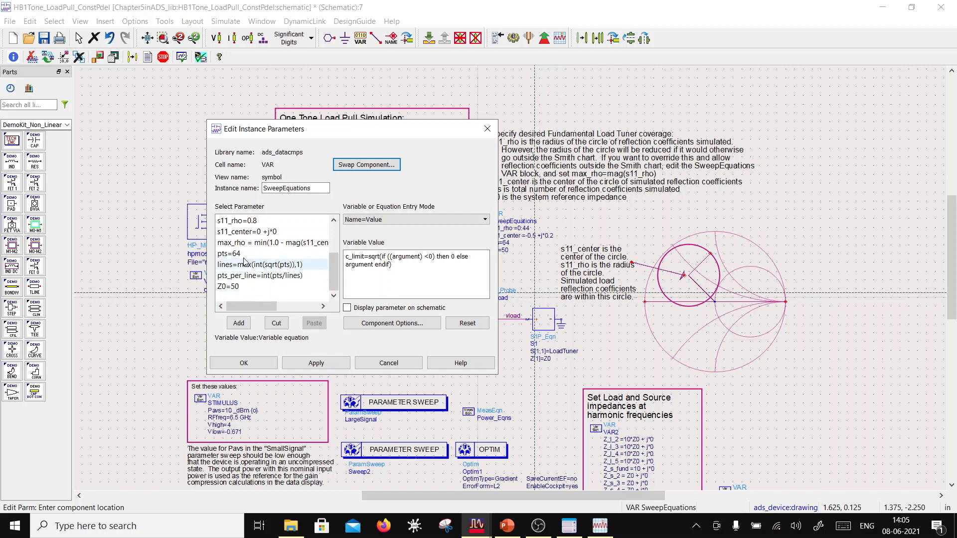
left_click(259, 254)
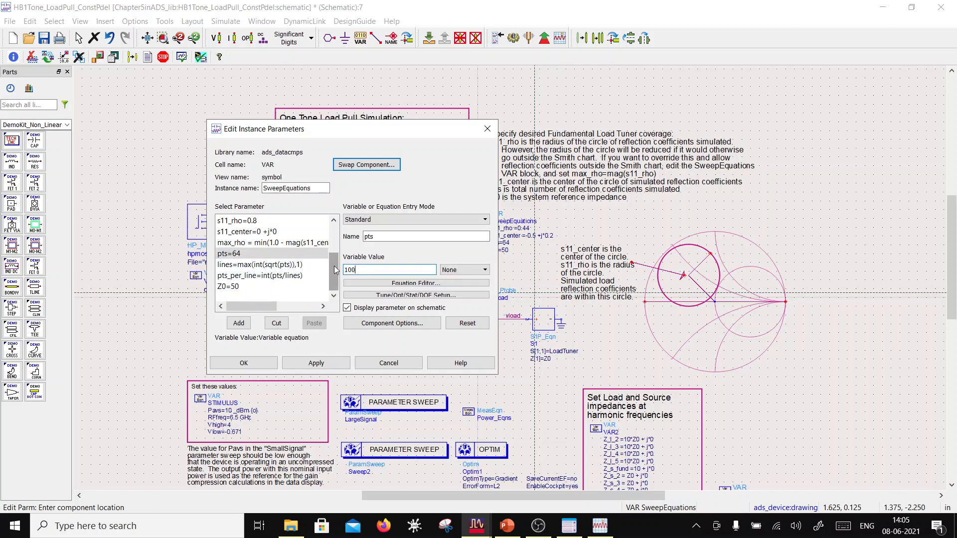
left_click(234, 286)
scroll(276, 265, "up", 2)
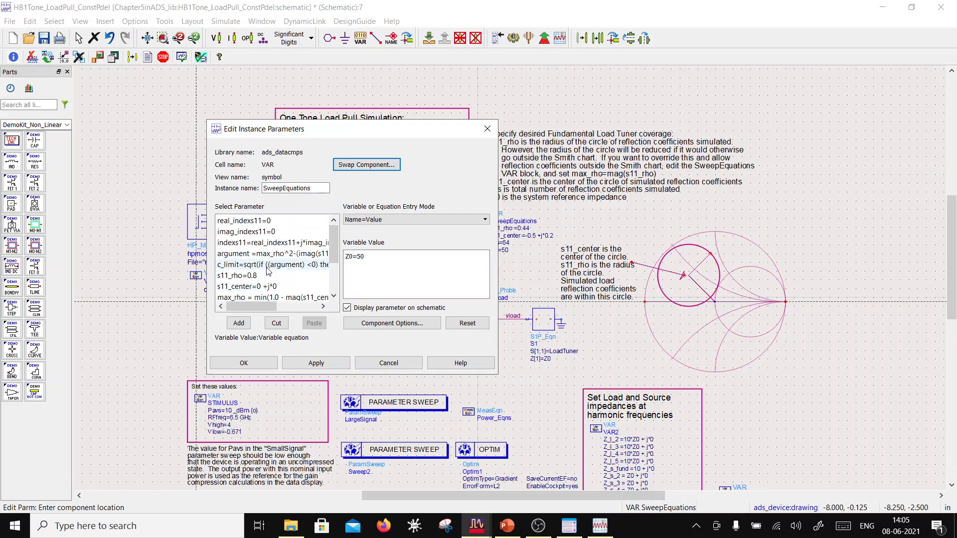
left_click(260, 365)
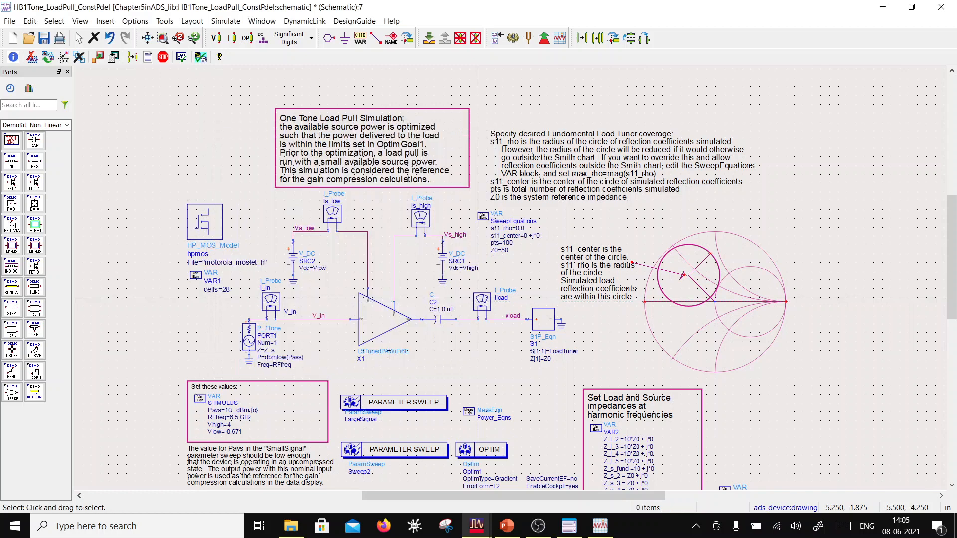
Examine the fundamental frequency and sweep settings of the HB1 harmonic balance controller
scroll(477, 338, "down", 1)
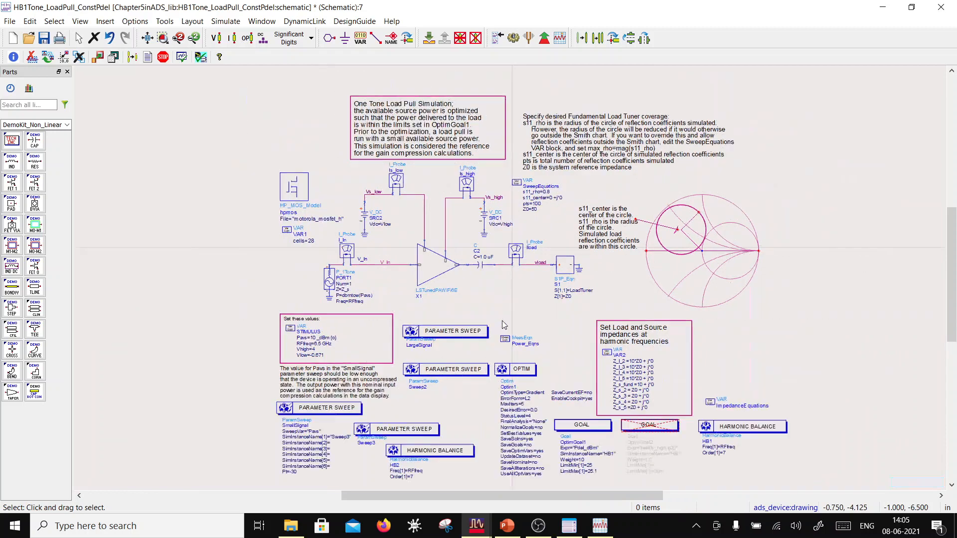
scroll(501, 327, "up", 1)
double_click(808, 410)
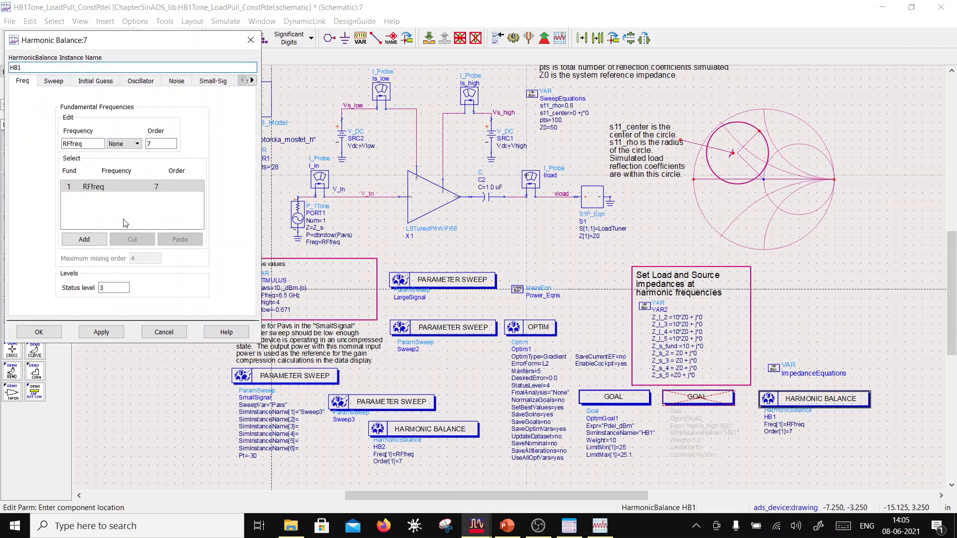
left_click(57, 83)
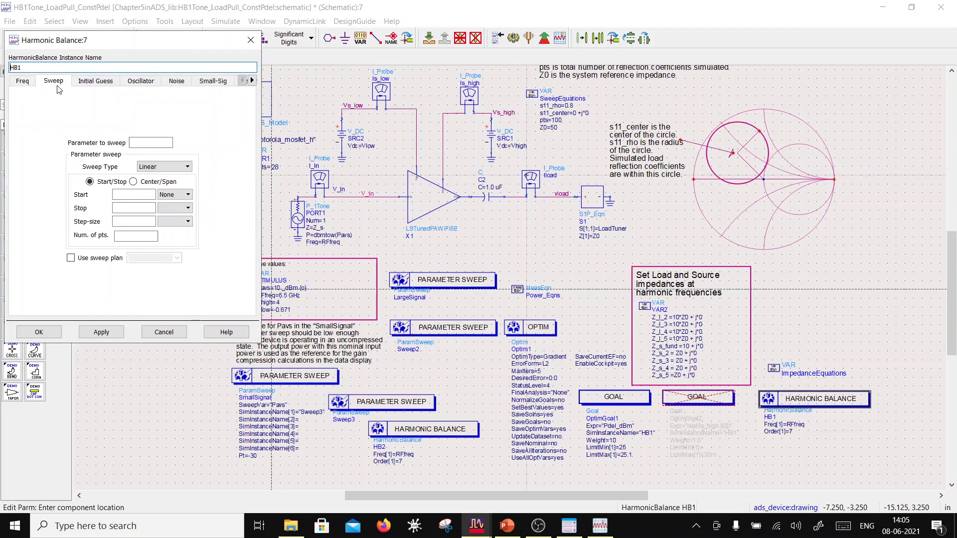
left_click(251, 40)
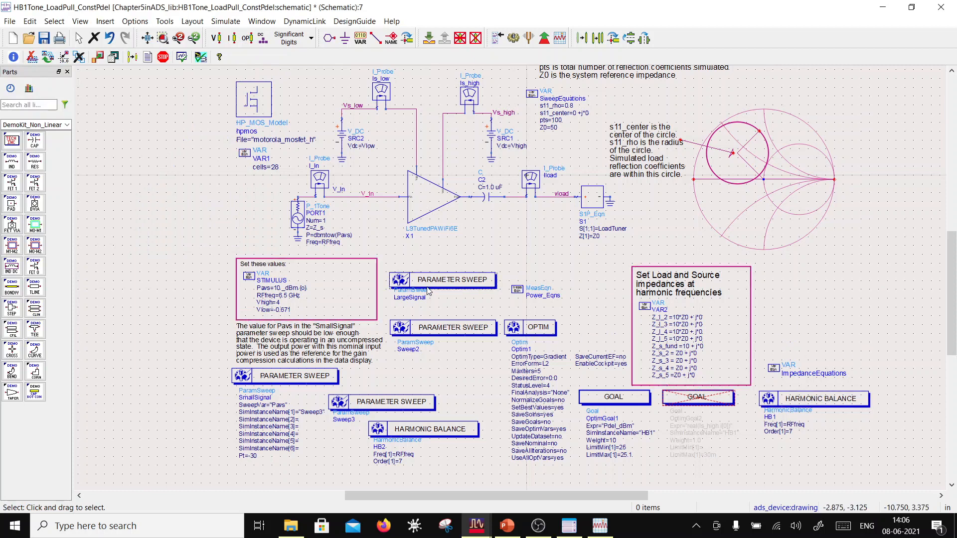
Examine the full start and stop expressions of the Sweep2 parameter sweep, leaving them unedited
double_click(421, 340)
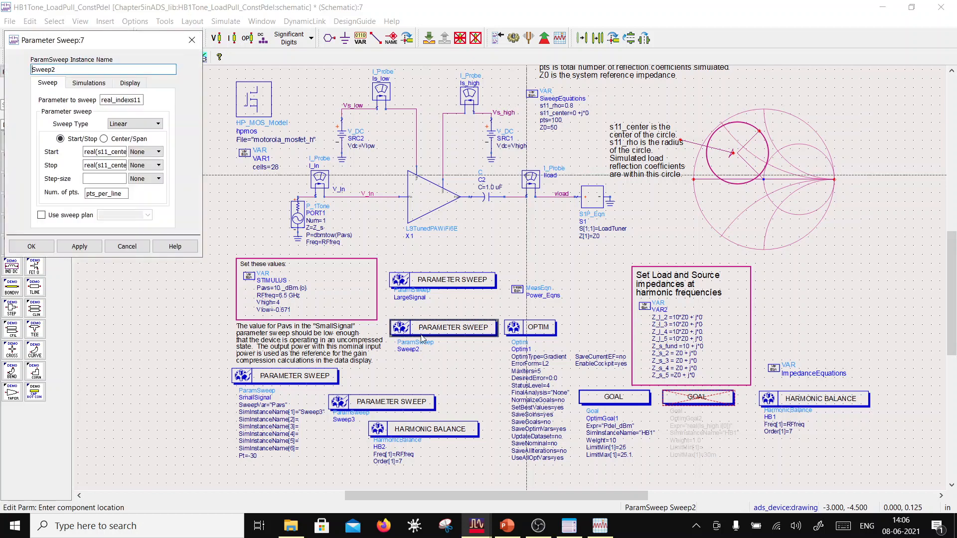
left_click(98, 165)
key("Right")
key("Right")
key("Right")
key("Right")
key("Right")
key("Right")
key("Right")
key("Right")
key("Right")
key("Right")
key("Right")
key("Right")
key("Right")
key("Right")
key("Right")
key("Right")
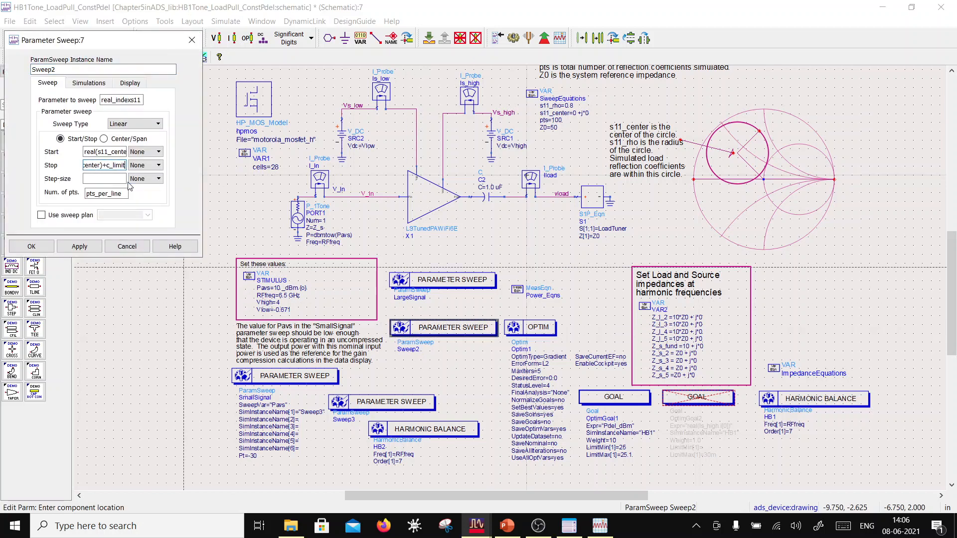
left_click(118, 152)
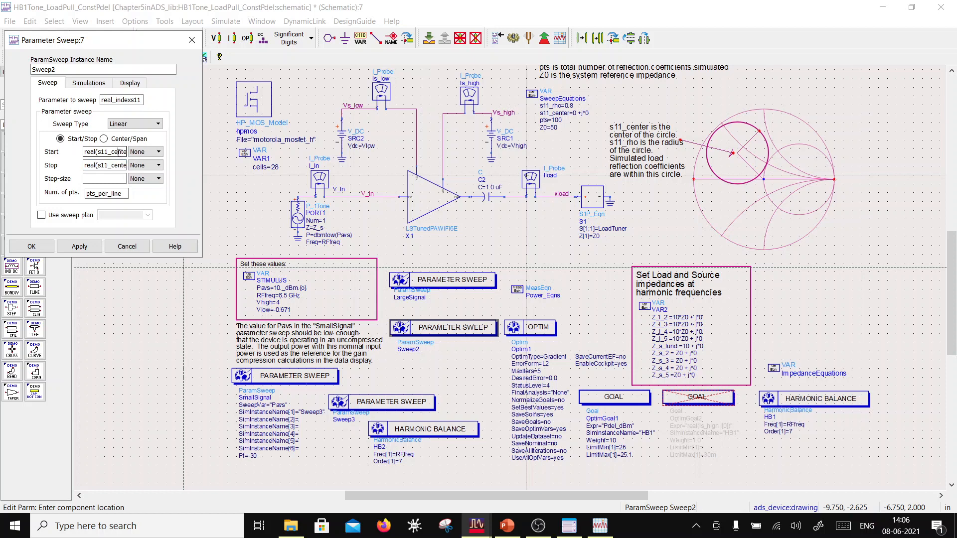
left_click(127, 246)
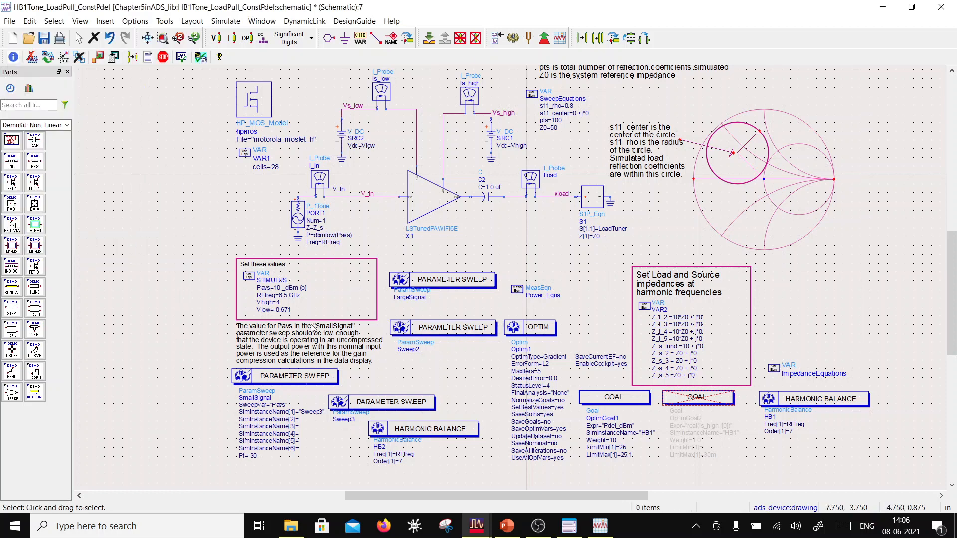
Examine the sweep settings of the LargeSignal, Sweep2 and Sweep3 parameter sweeps and the HB2 harmonic balance controller
double_click(431, 284)
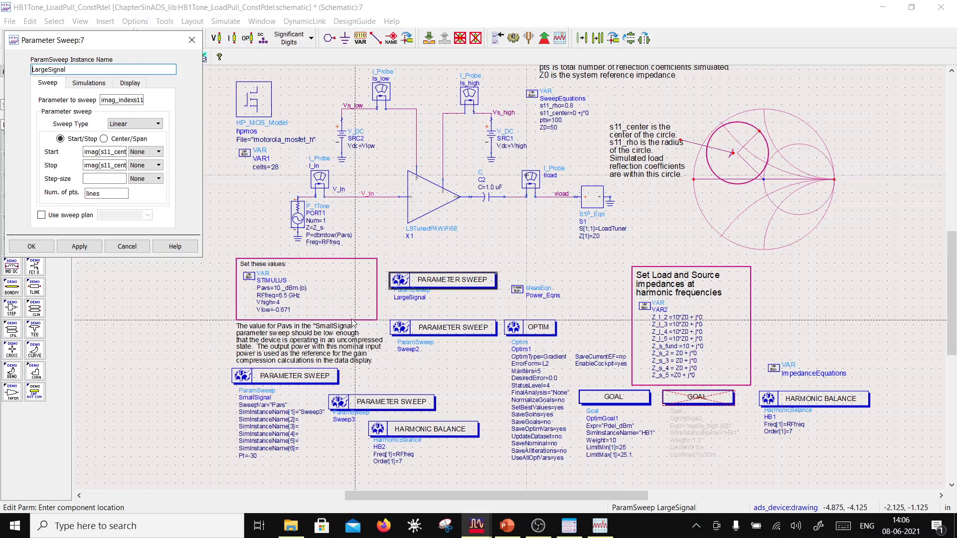
left_click(127, 246)
double_click(433, 323)
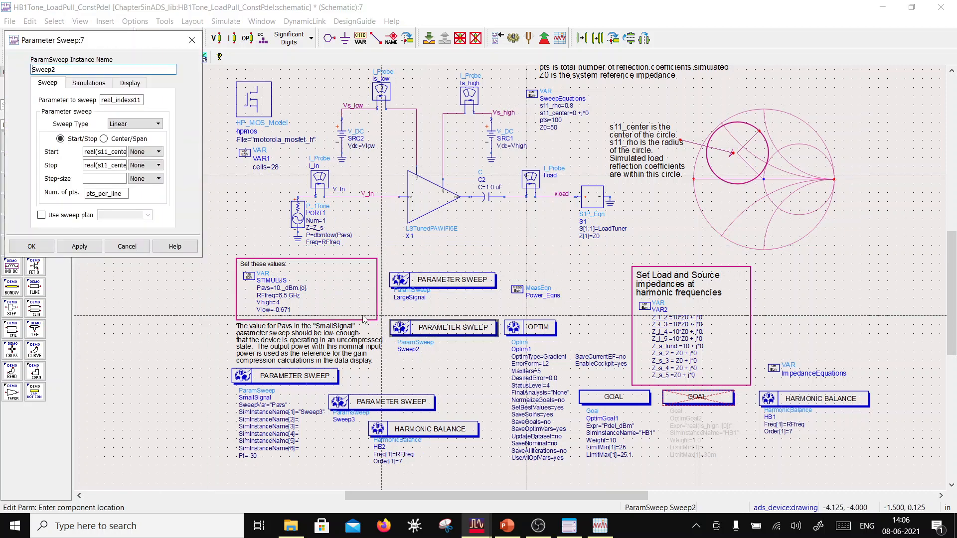
left_click(127, 246)
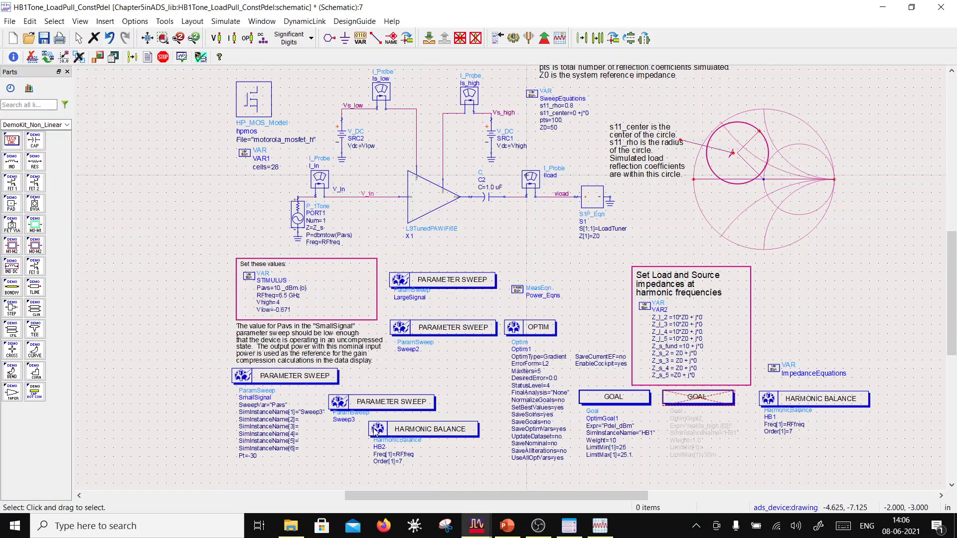
double_click(380, 405)
left_click(128, 246)
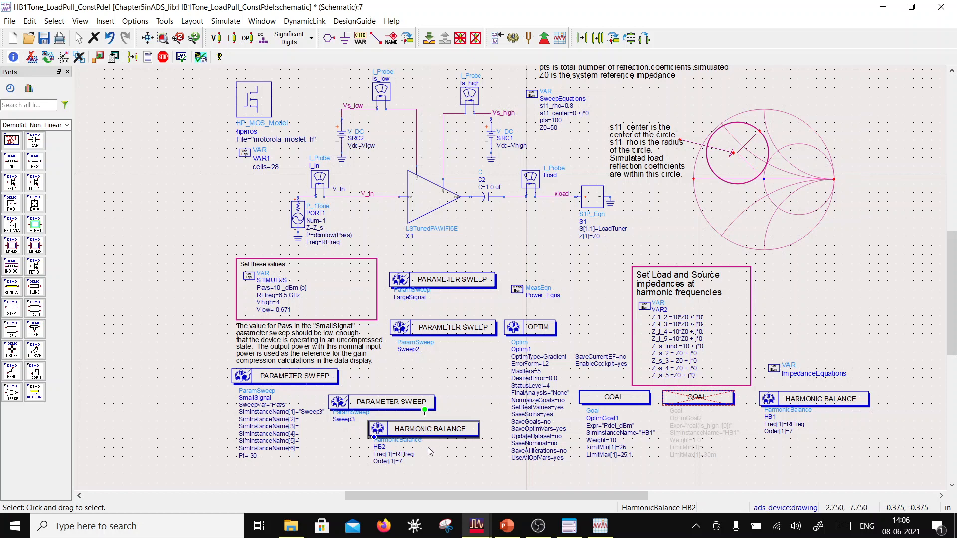
double_click(377, 428)
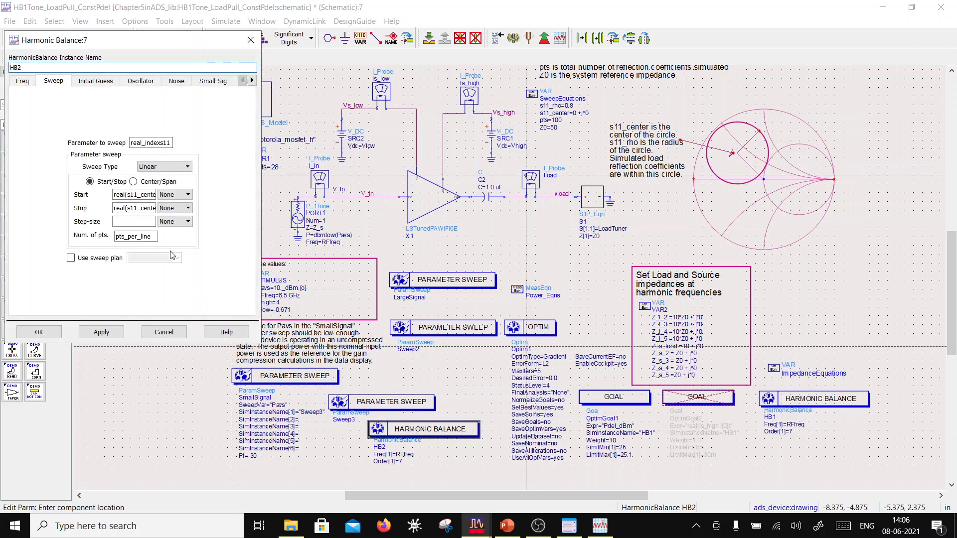
left_click(251, 40)
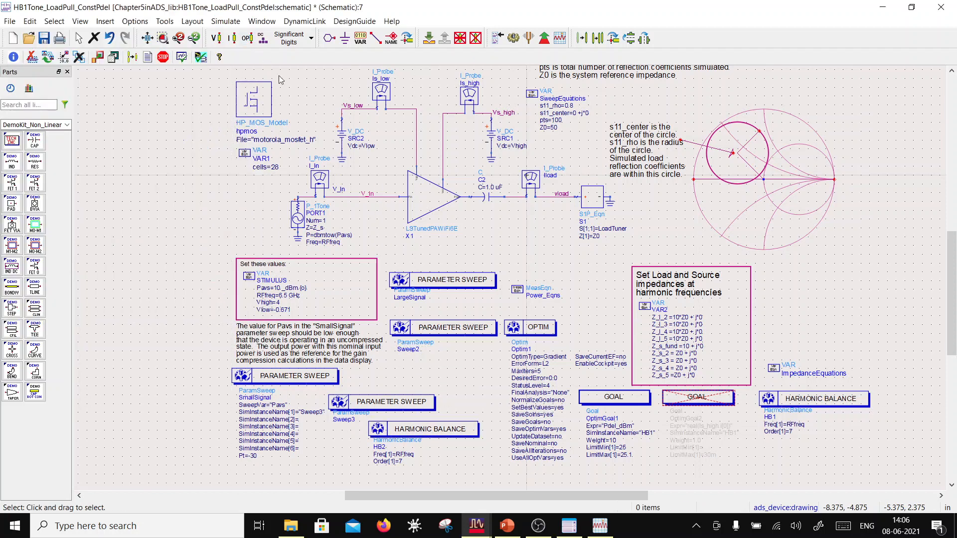
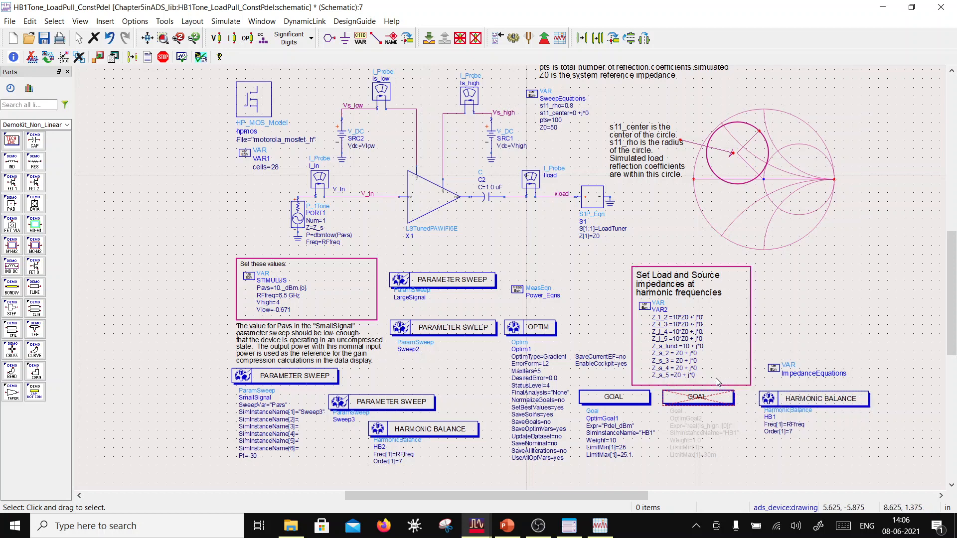
Set the fundamental source impedance Z_s_fund to Z0 + j*0 in the VAR2 block
double_click(687, 346)
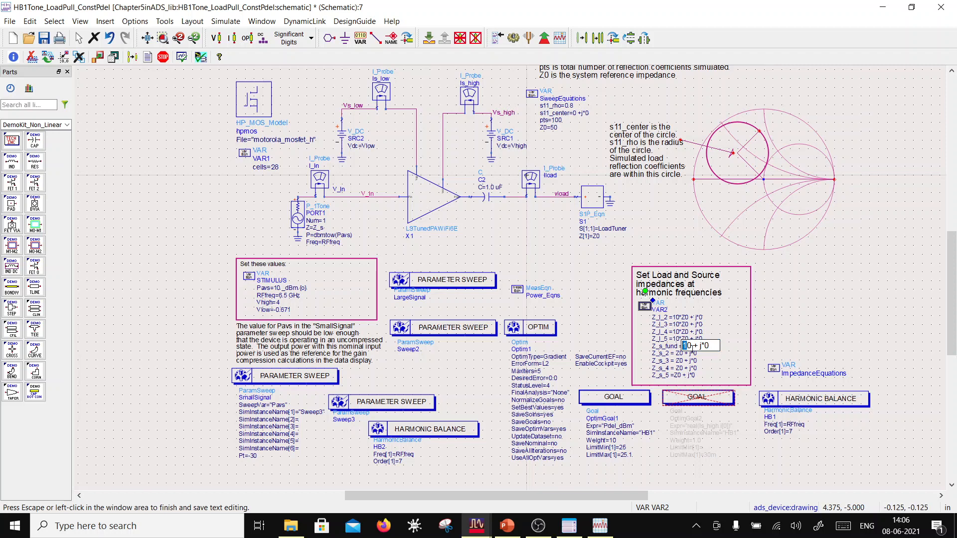
type("Z")
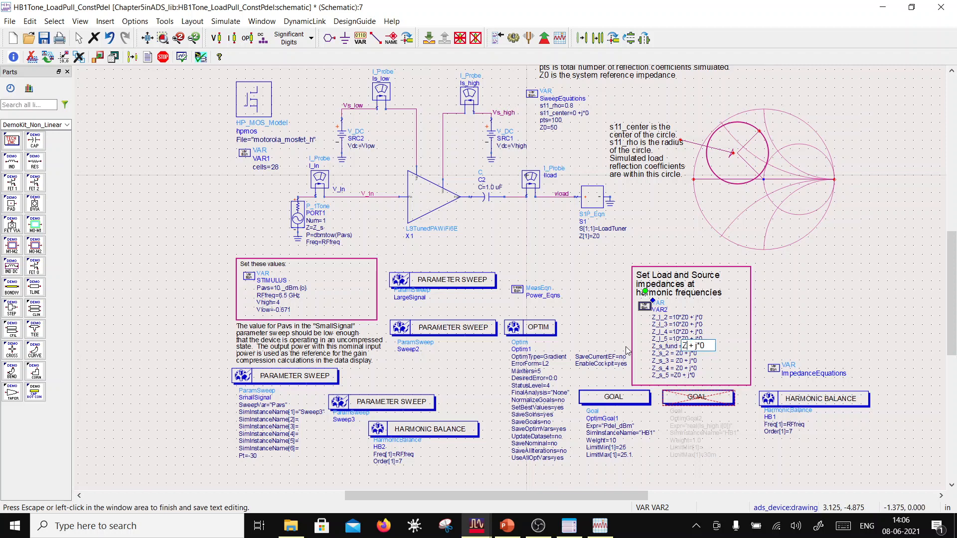
type("0")
left_click(779, 307)
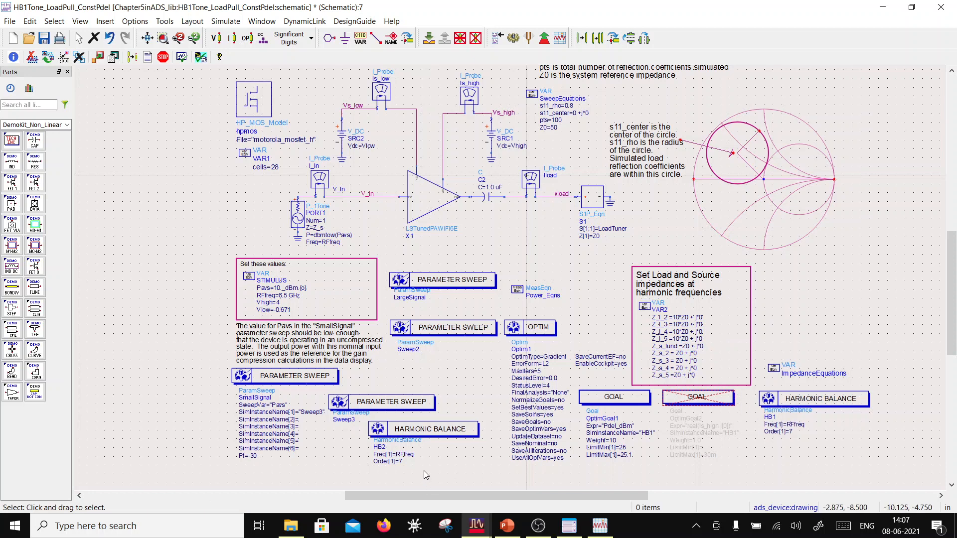
Copy the sweep stop expression from the HB2 harmonic balance controller into HB1's sweep stop value
double_click(439, 432)
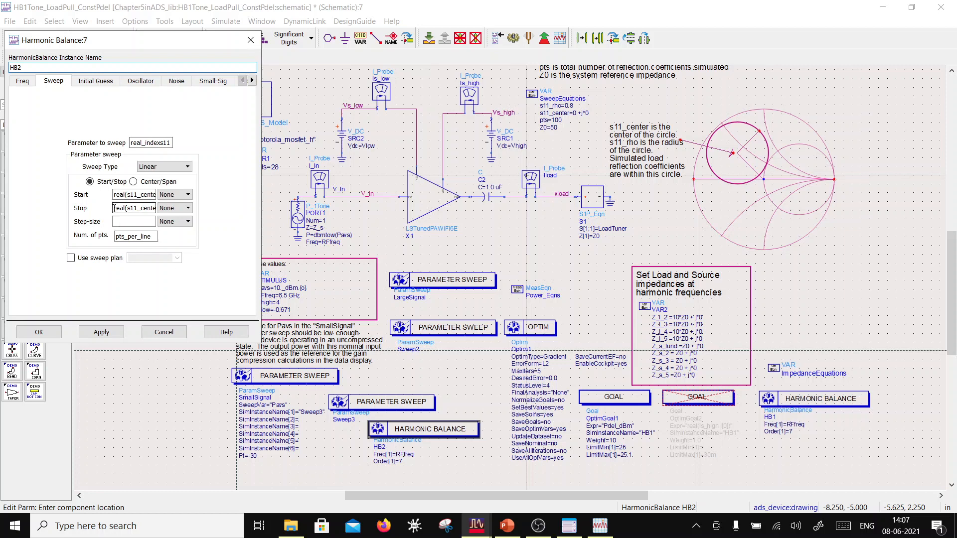
left_click(44, 333)
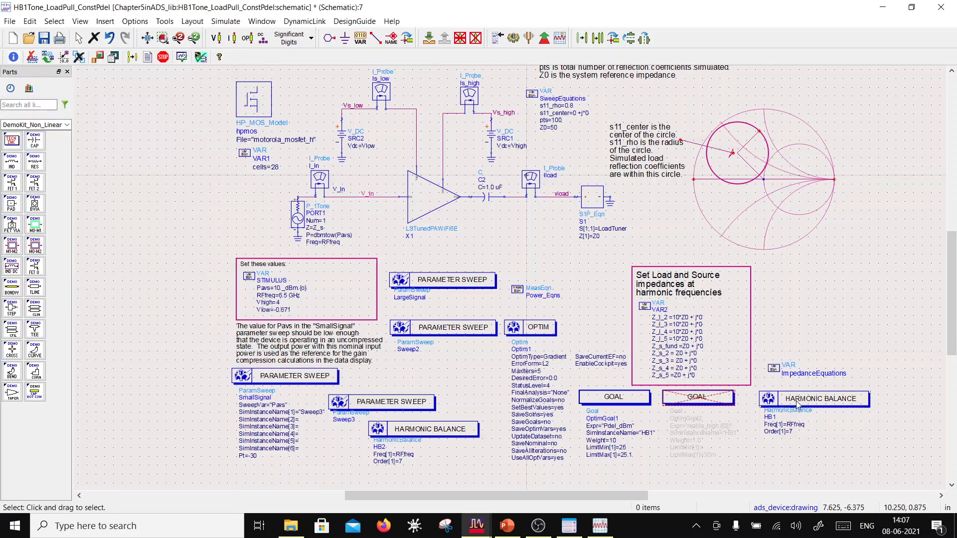
double_click(790, 404)
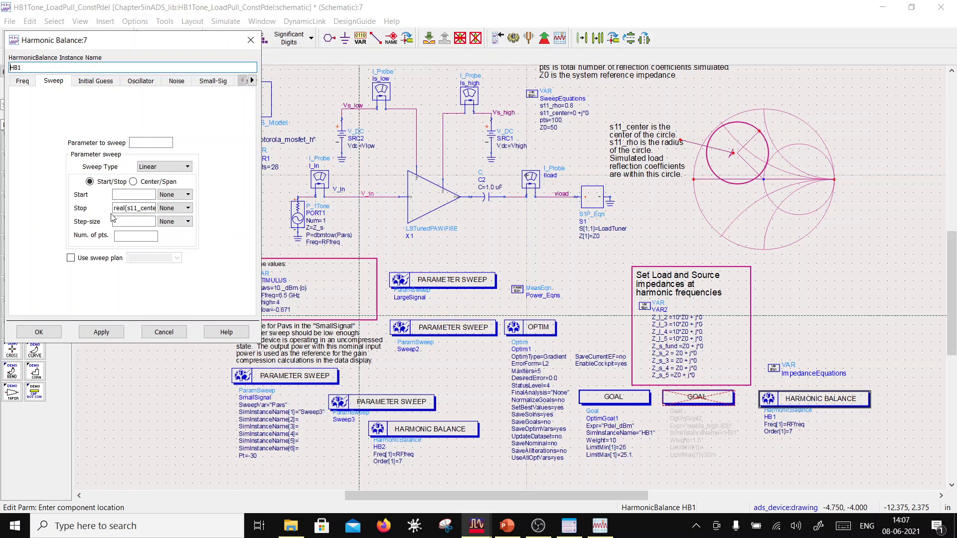
left_click(125, 195)
left_click(38, 332)
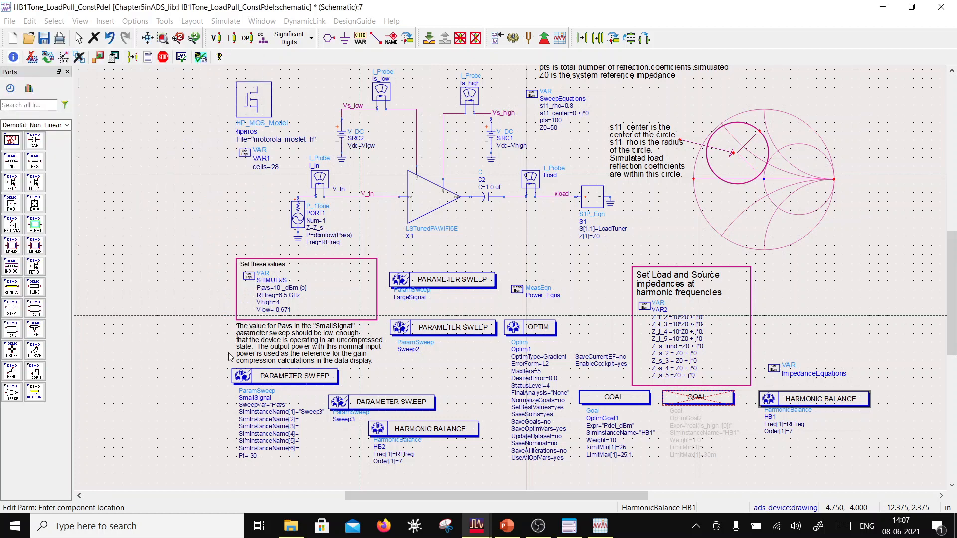
Deactivate the HB1 harmonic balance controller
left_click(808, 409)
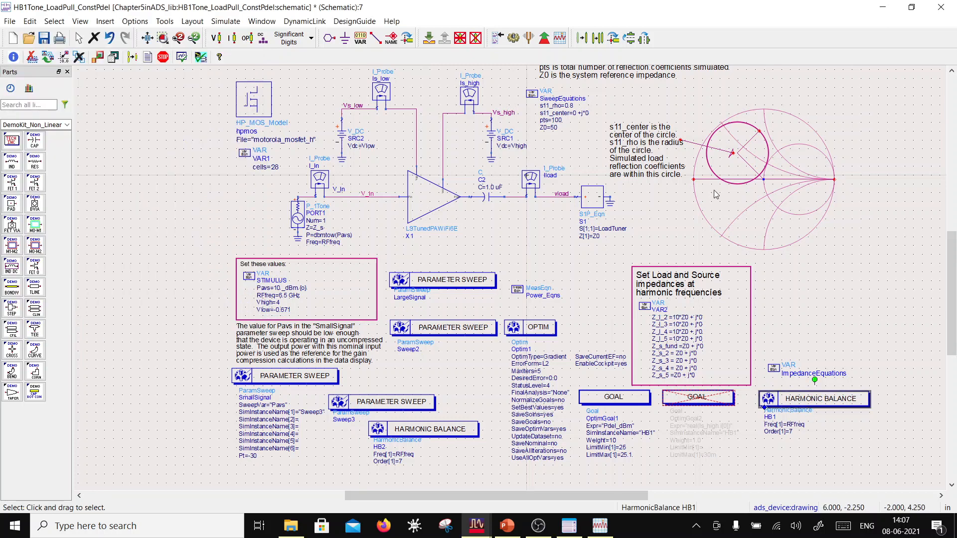
left_click(480, 40)
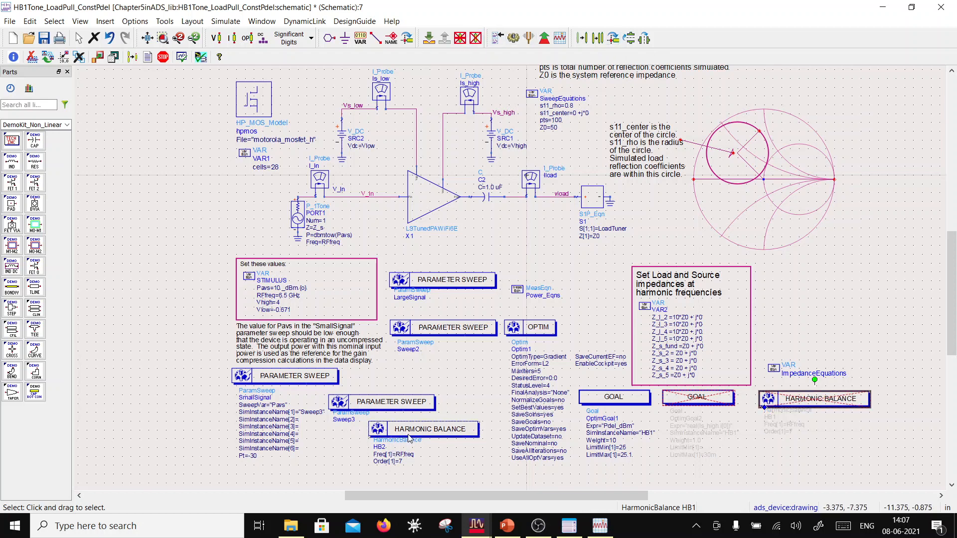
Try to rename the HB2 harmonic balance controller to HB1
double_click(409, 439)
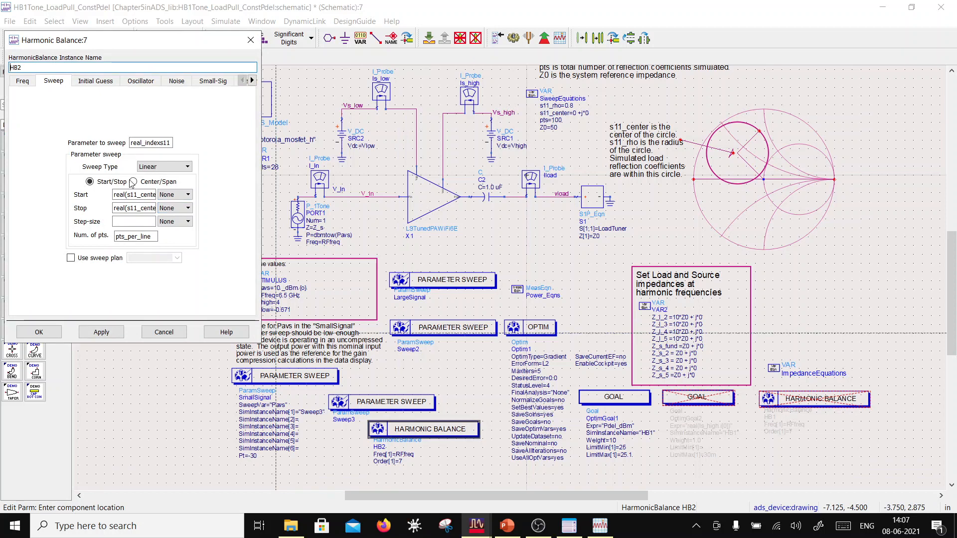
left_click(250, 40)
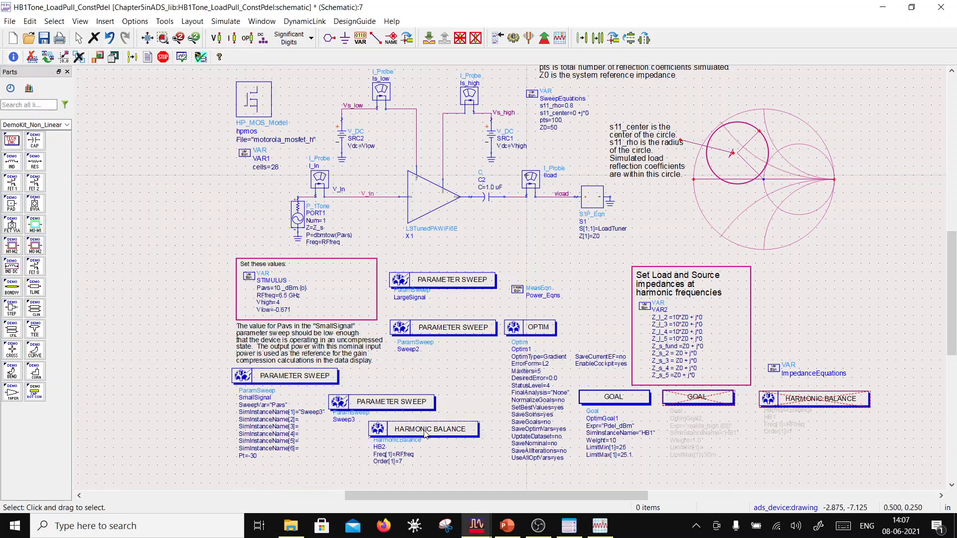
scroll(479, 323, "up", 2)
left_click(484, 304)
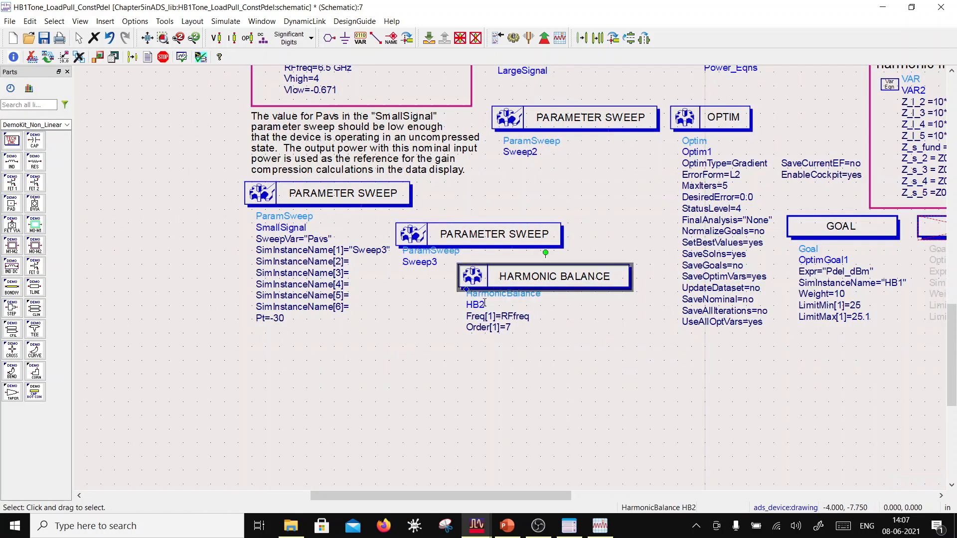
left_click(483, 304)
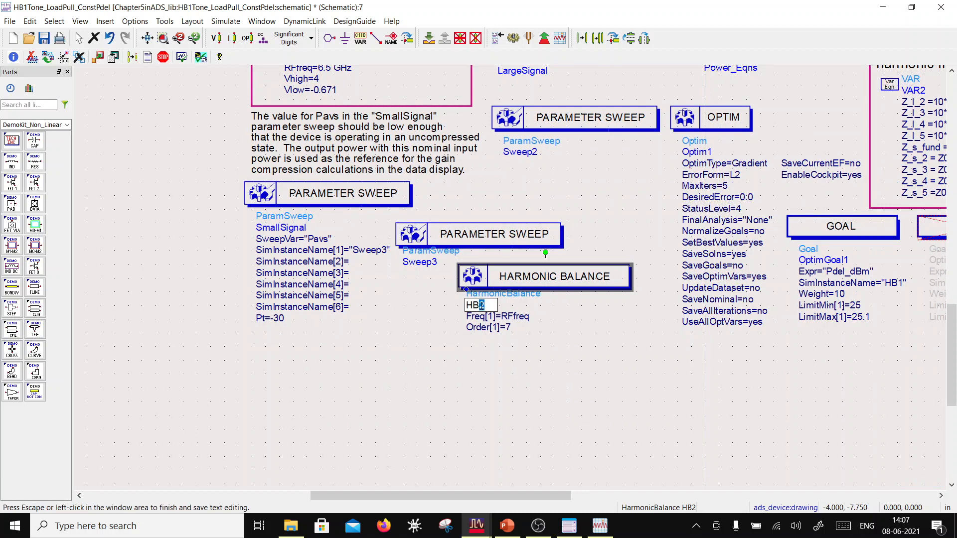
type("1")
left_click(561, 363)
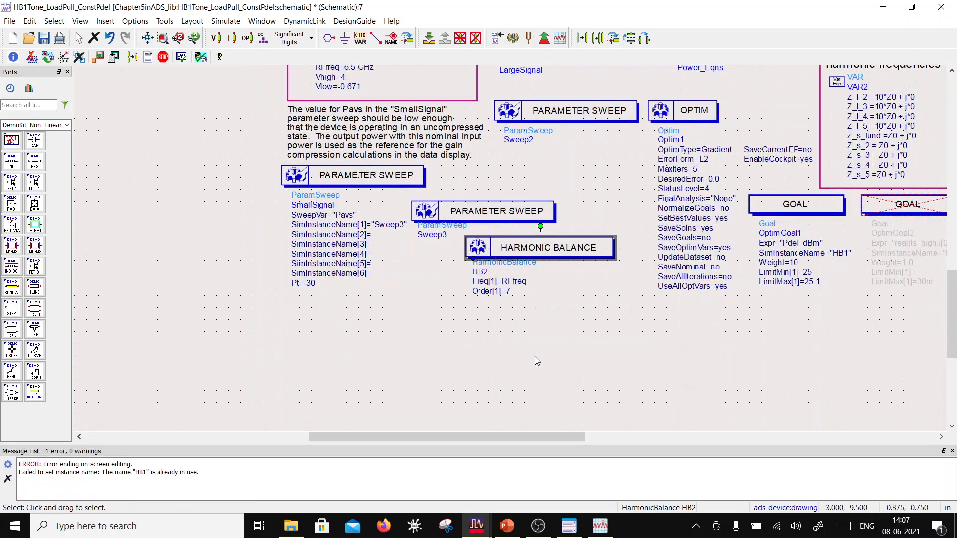
Cut the deactivated HB1 harmonic balance controller out of the load pull schematic
scroll(583, 246, "down", 2)
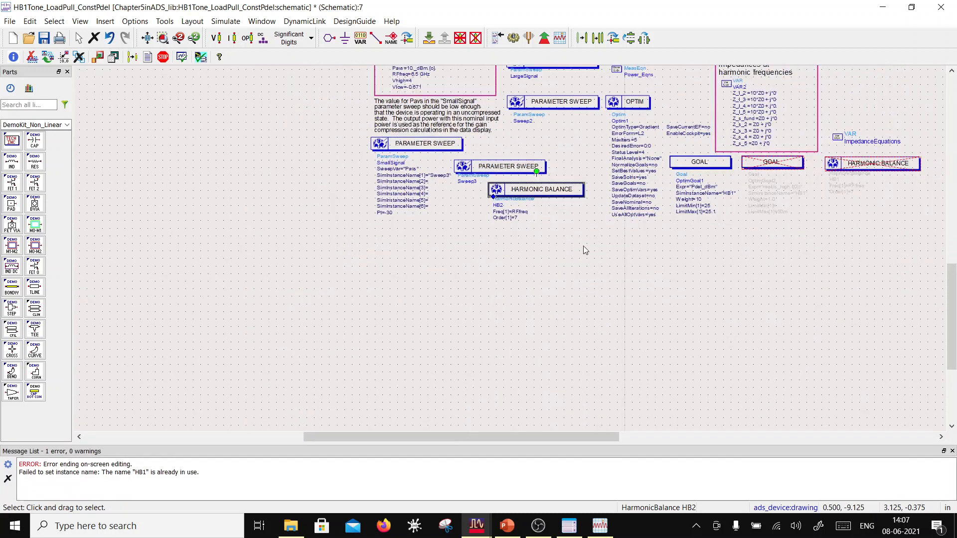
scroll(583, 246, "down", 2)
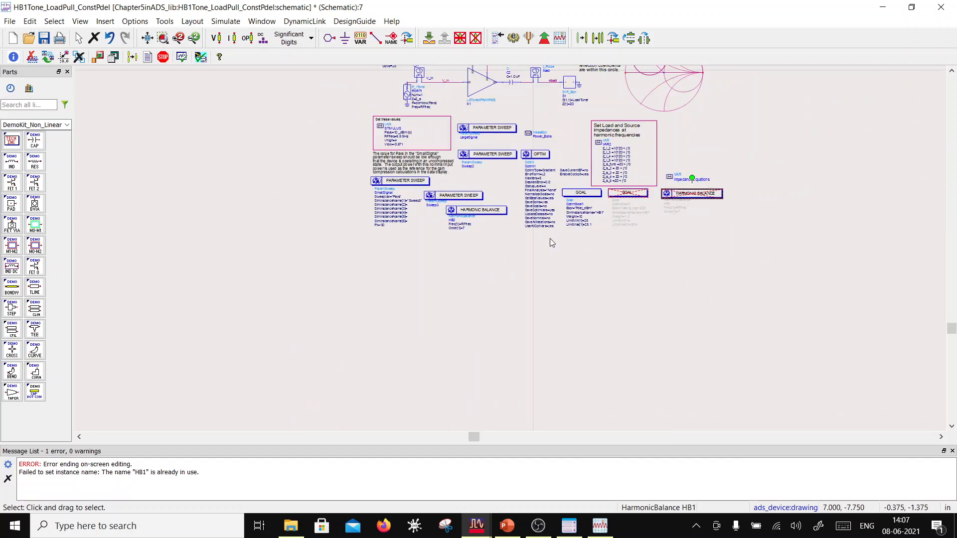
scroll(552, 243, "up", 2)
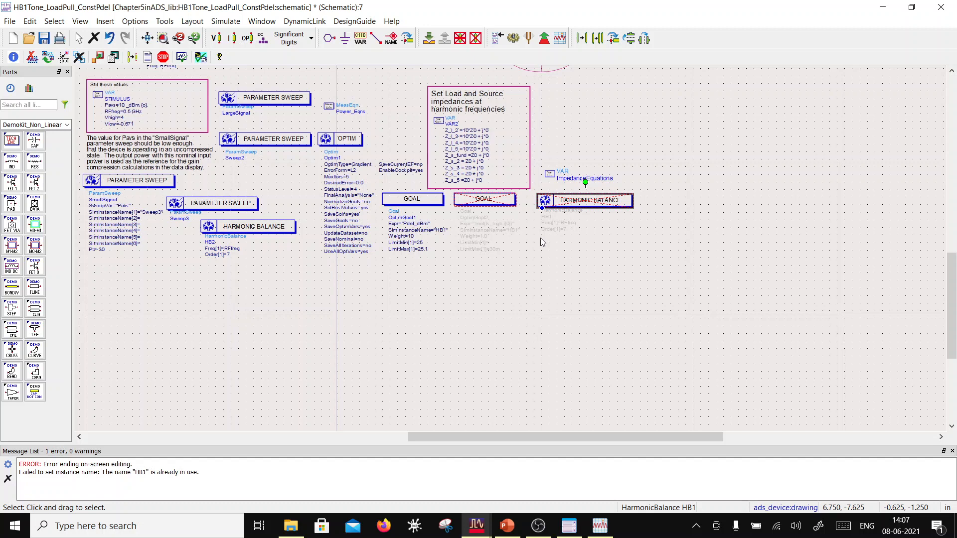
scroll(525, 243, "up", 1)
key("Delete")
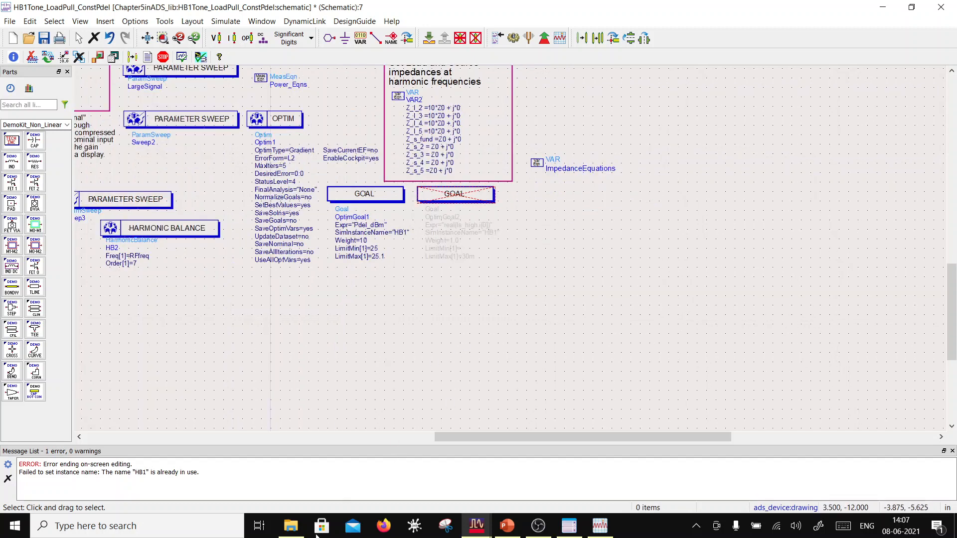
Create a new schematic in cell cell_1 of the Chapter5inADS_wrk workspace from the ADS main window
left_click(487, 523)
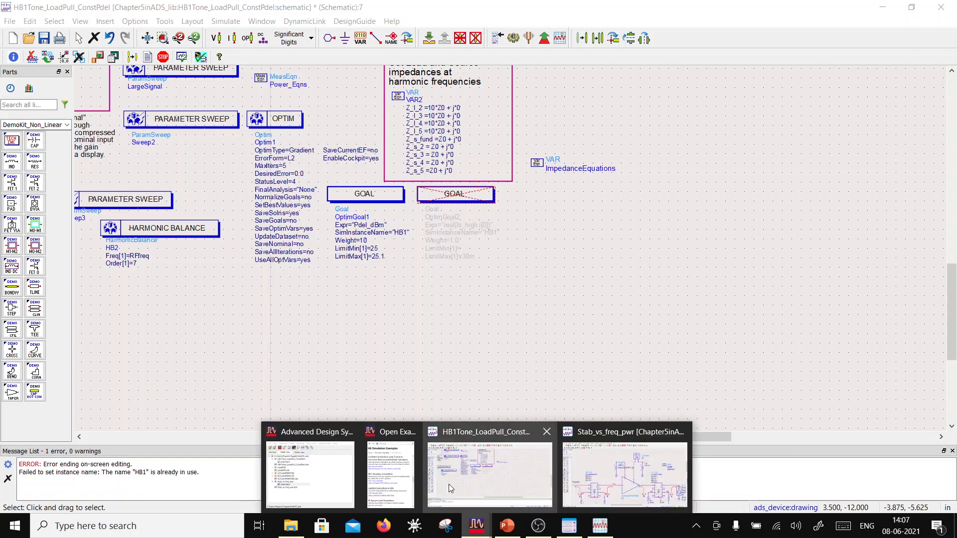
left_click(451, 485)
left_click(463, 519)
left_click(304, 468)
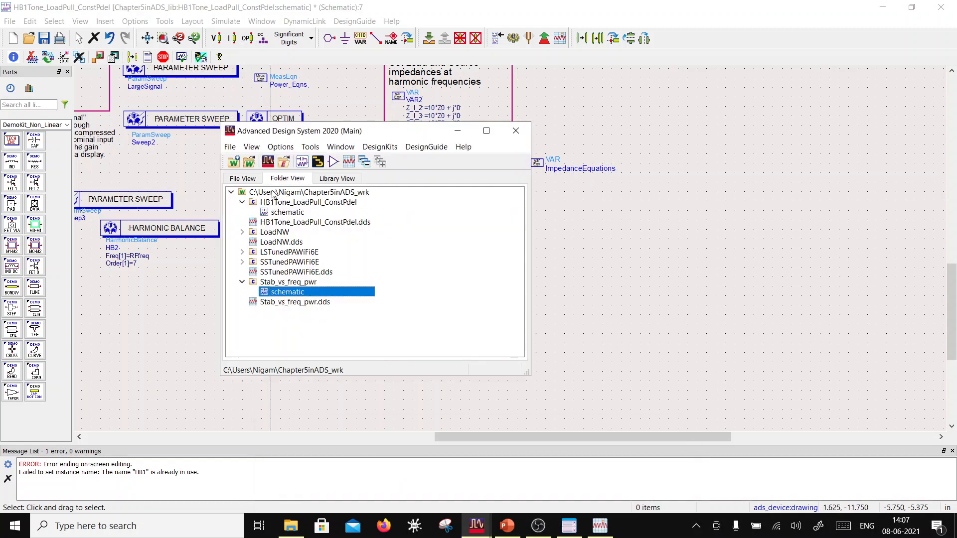
right_click(273, 193)
mouse_move(294, 197)
left_click(491, 198)
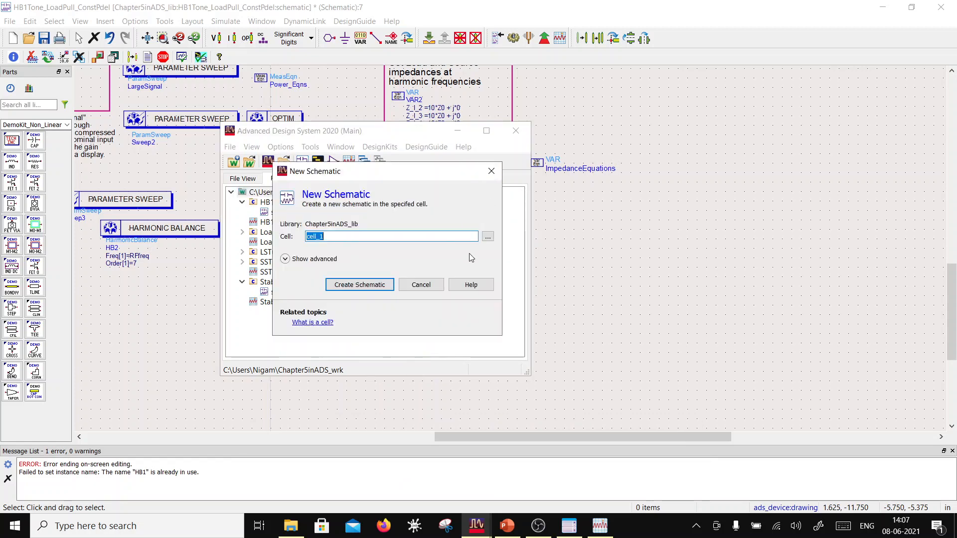
left_click(382, 284)
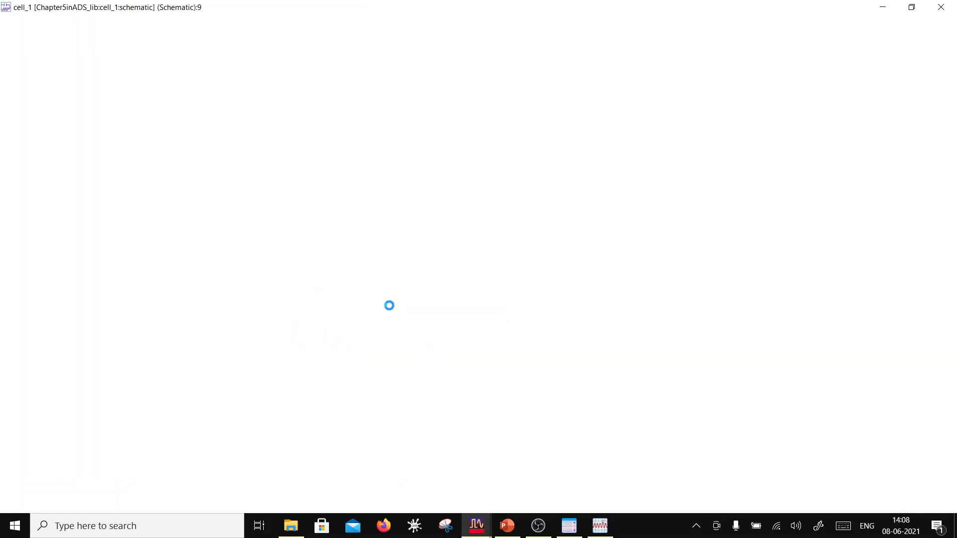
Paste the HB1 harmonic balance controller into the cell_1 schematic, then save and close it
key("ctrl+v")
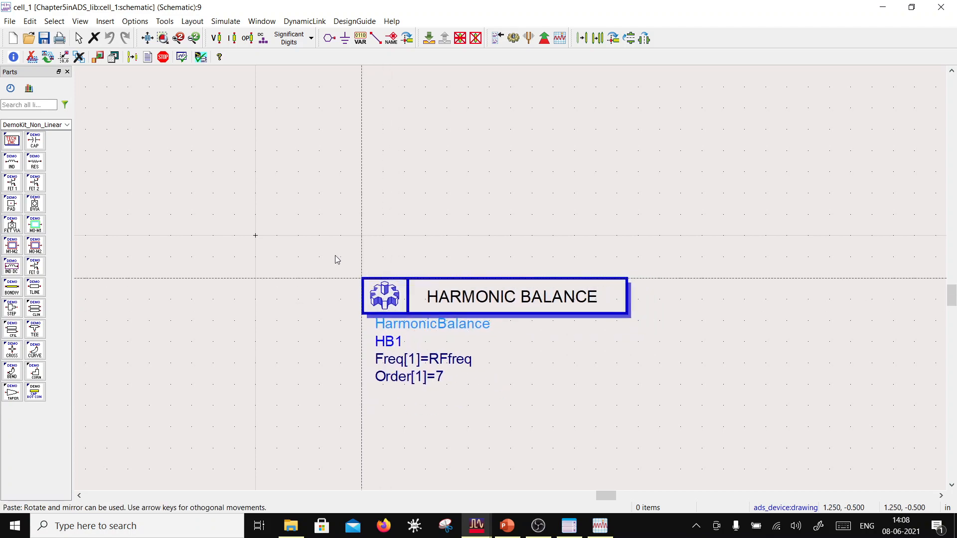
left_click(340, 256)
key("Escape")
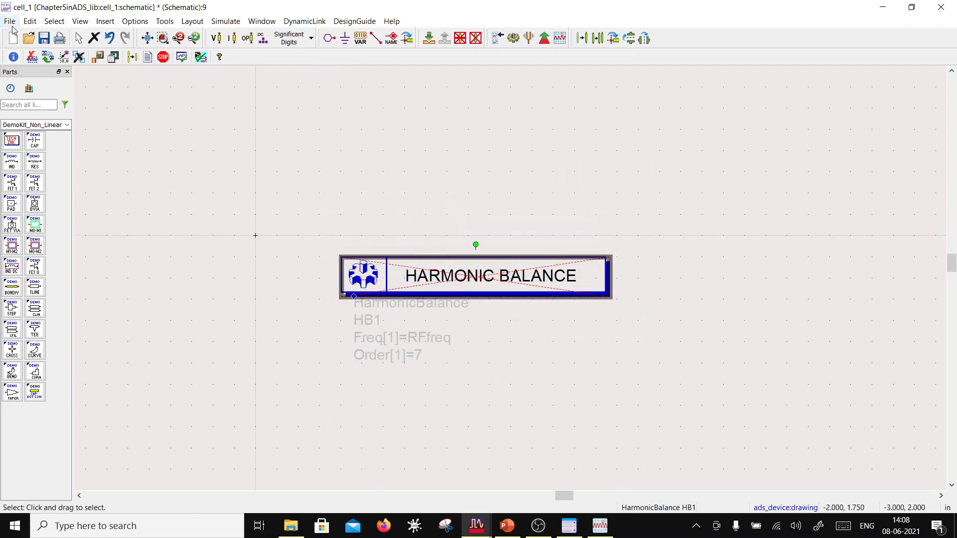
left_click(44, 39)
left_click(941, 7)
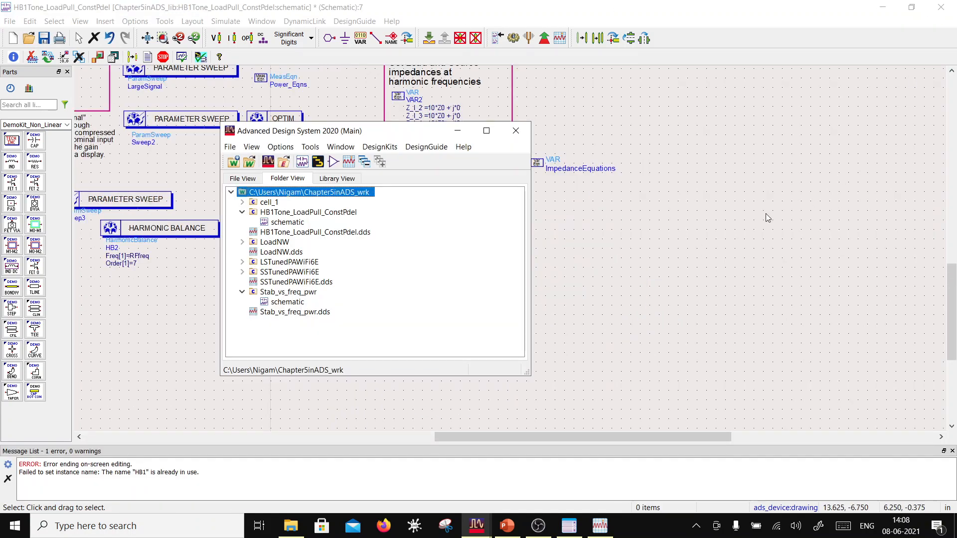
Rename the remaining harmonic balance controller in the load pull schematic from HB2 to HB1
left_click(626, 305)
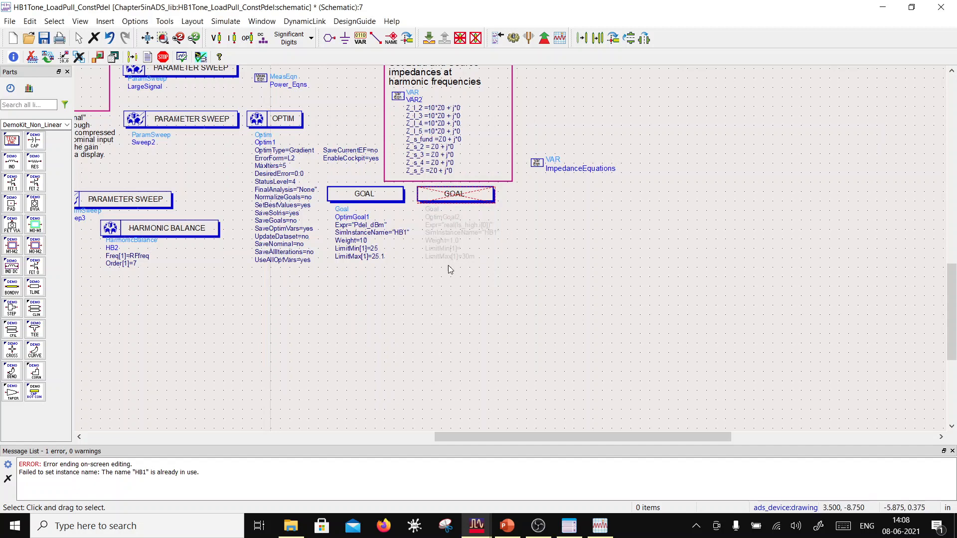
scroll(447, 271, "down", 2)
scroll(349, 233, "up", 2)
double_click(475, 232)
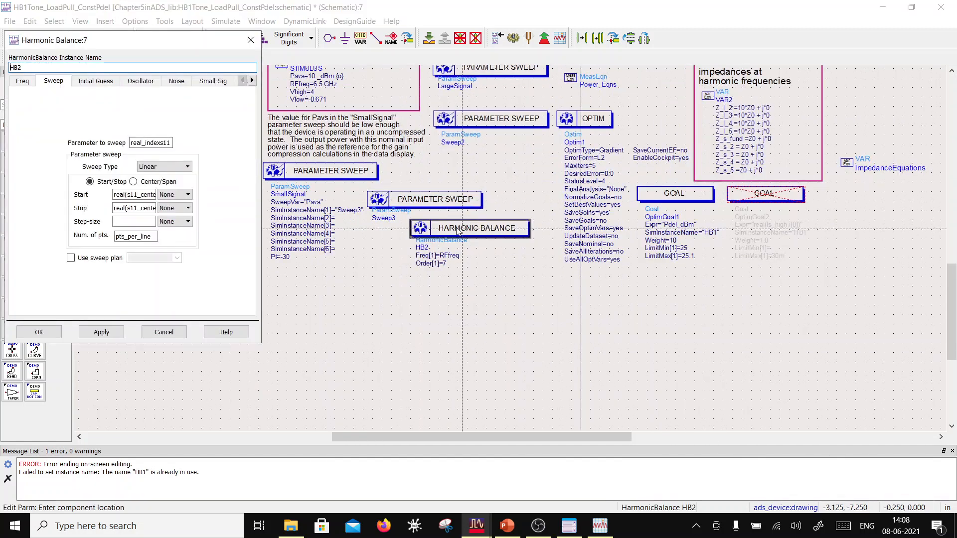
left_click(251, 40)
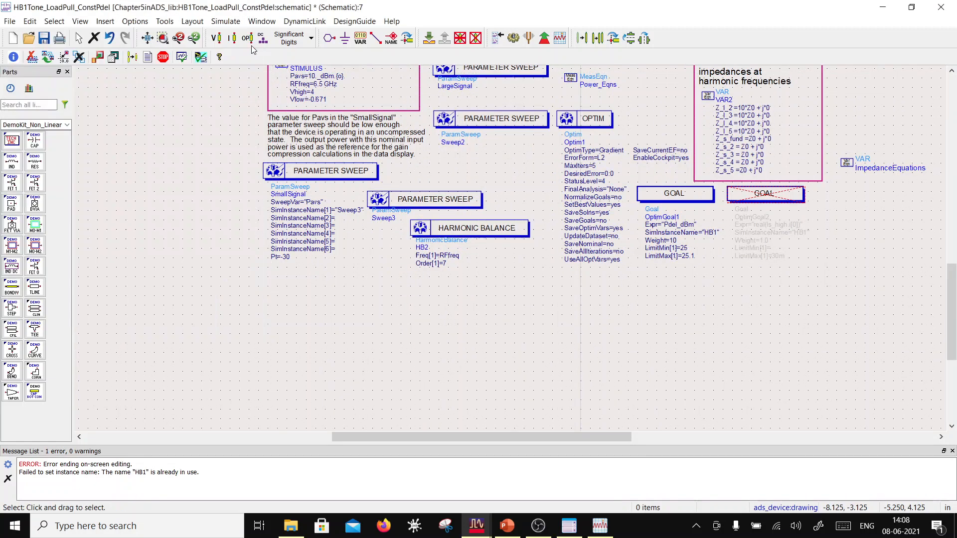
double_click(423, 247)
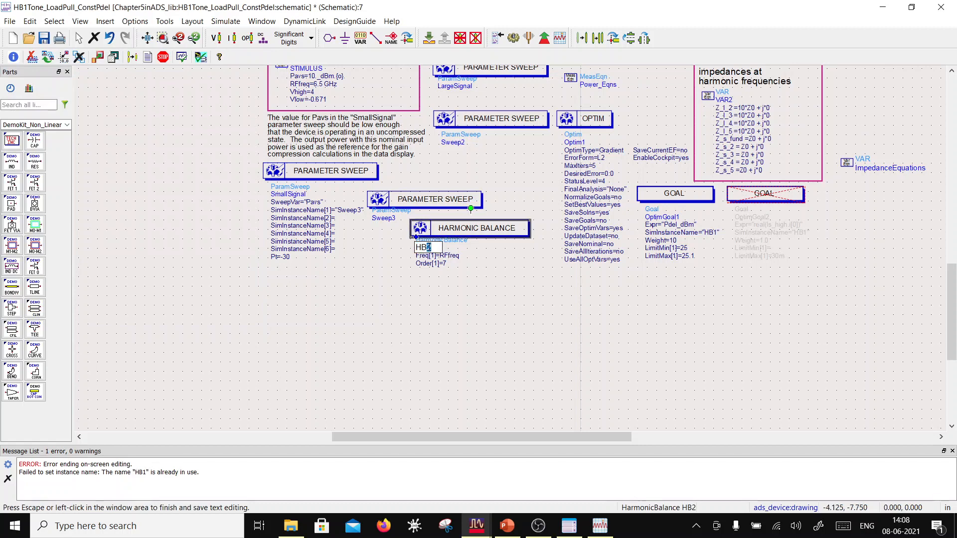
type("1")
left_click(484, 315)
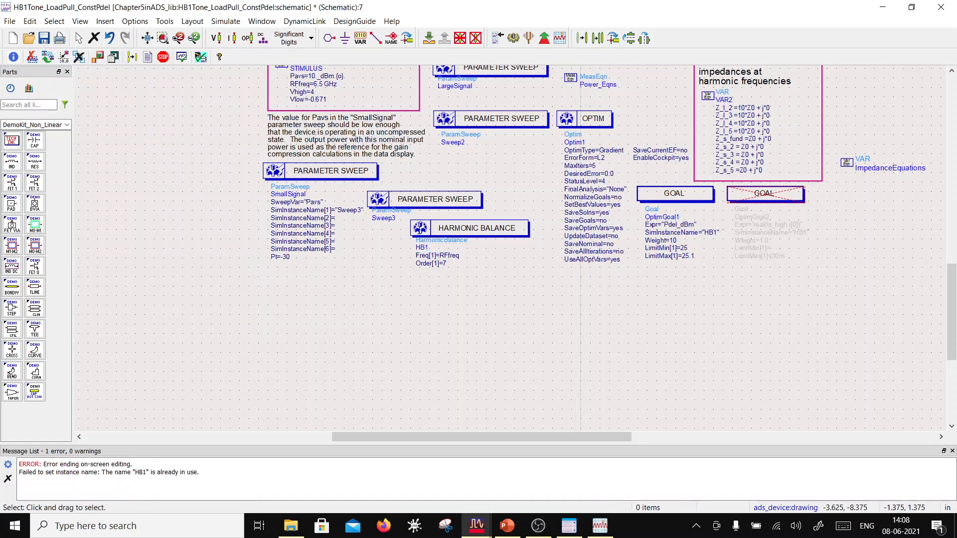
Save the load pull schematic, simulate it and read the simulation messages
left_click(44, 39)
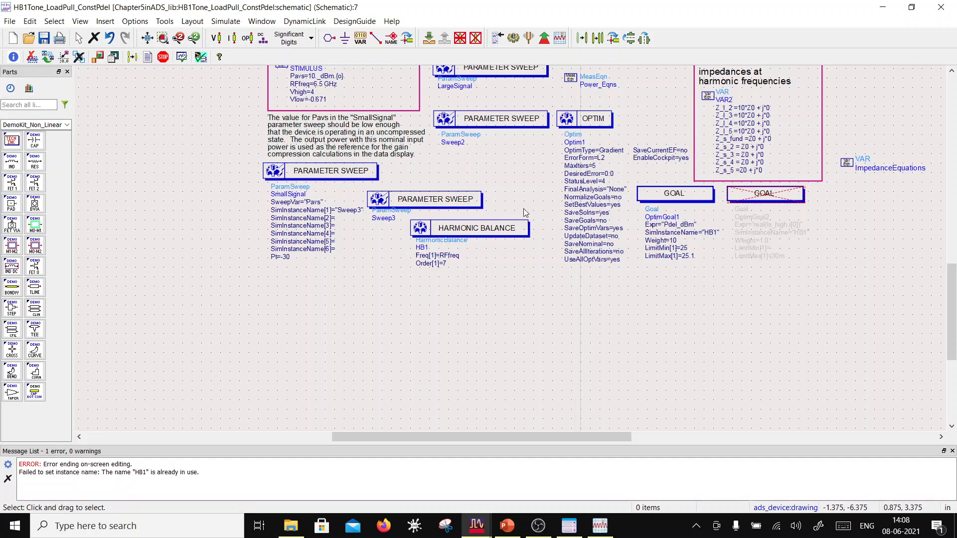
left_click(517, 39)
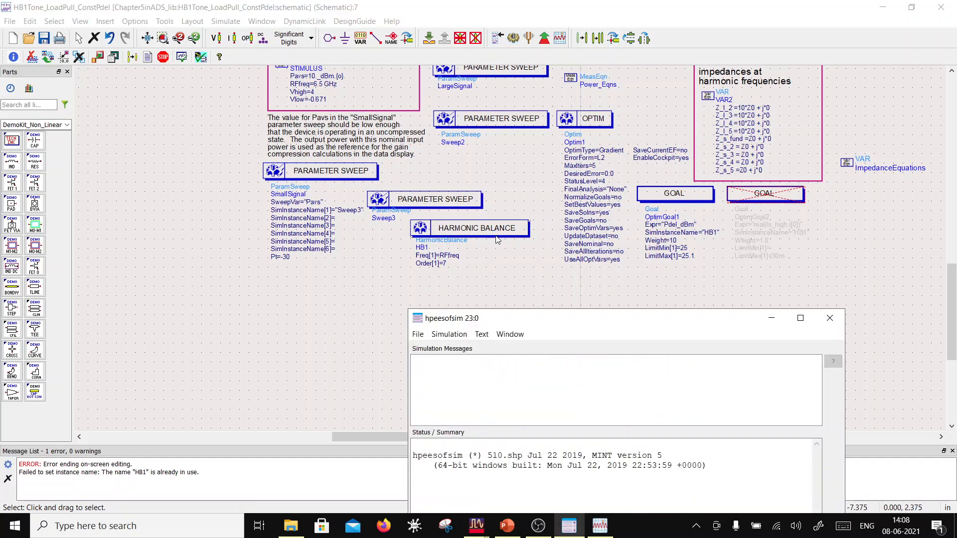
left_click_drag(526, 324, 398, 122)
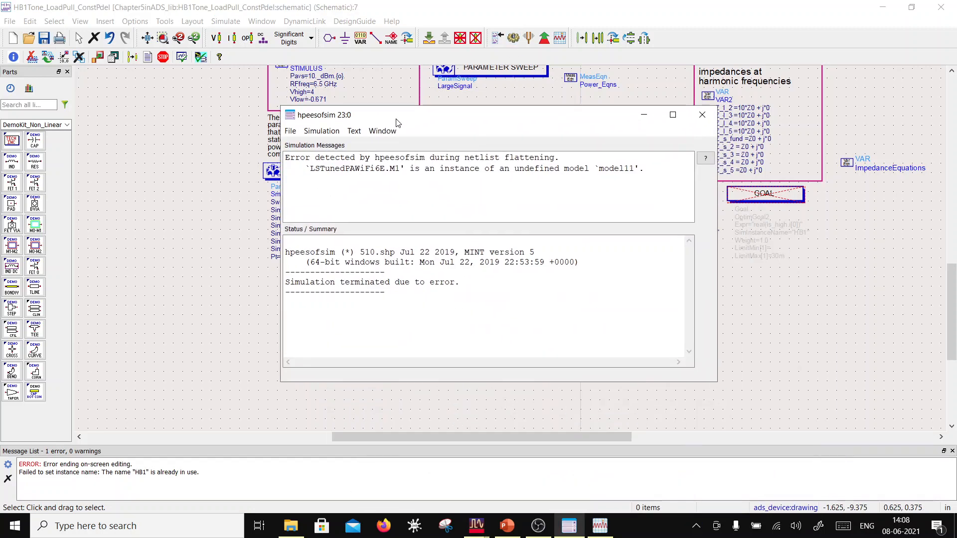
double_click(419, 174)
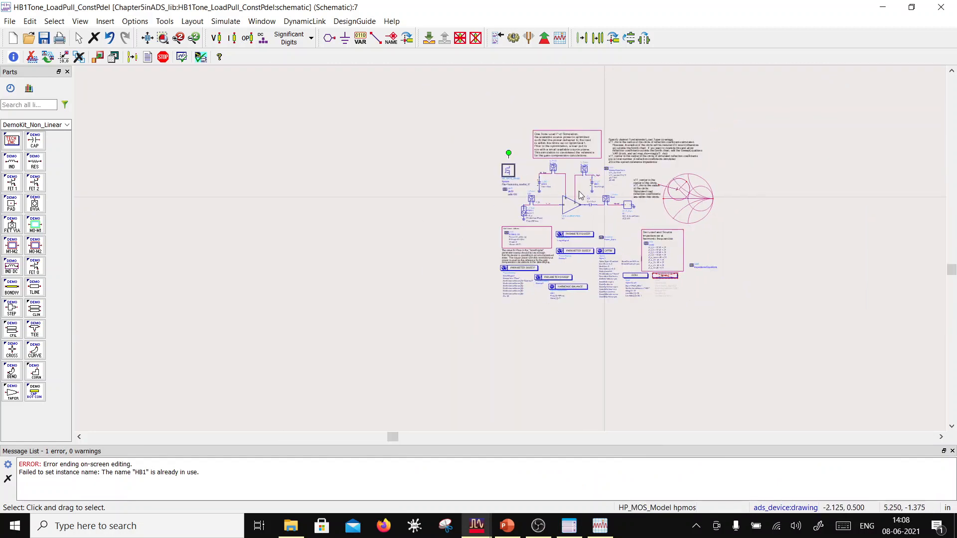
Replace the HP_MOS_Model component with a DEMO KIT TECH INCLUDE component placed below the goals, and save the schematic
scroll(549, 262, "up", 2)
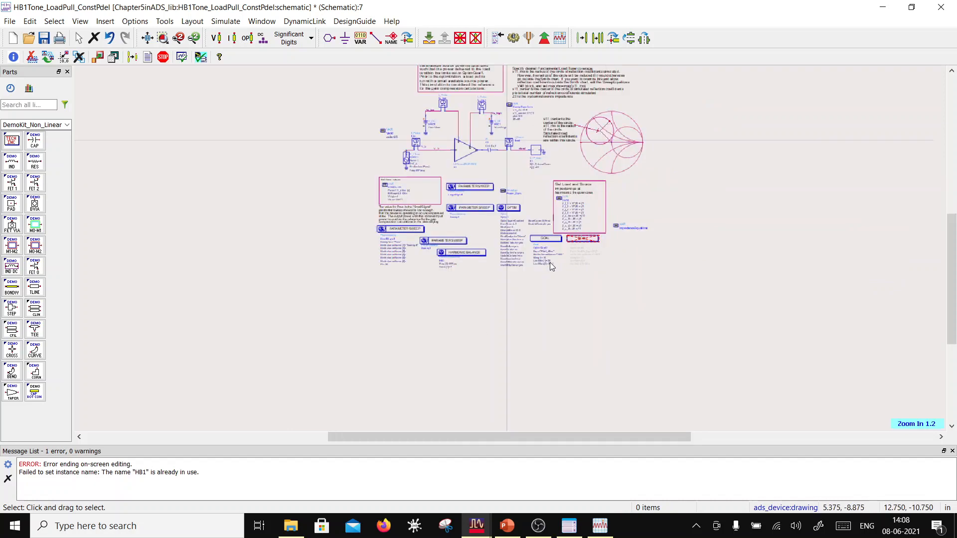
left_click(11, 140)
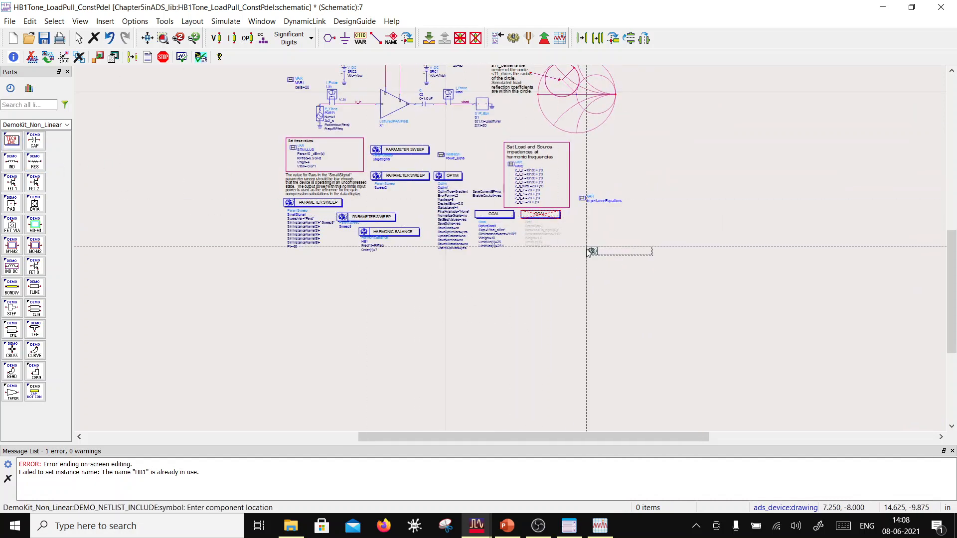
left_click(590, 252)
key("Escape")
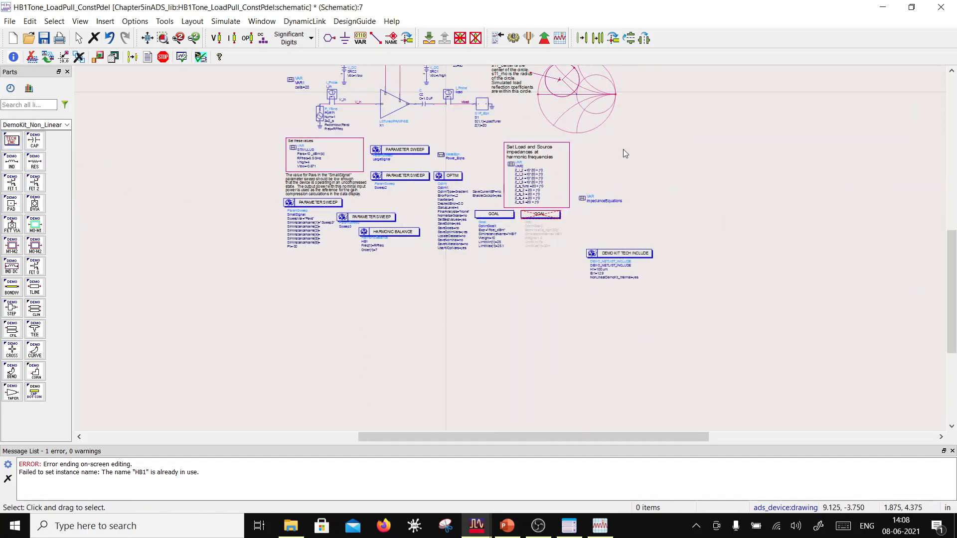
left_click(44, 38)
Close the message list, rerun the load pull simulation, and review the data display and simulation messages
scroll(473, 251, "up", 1)
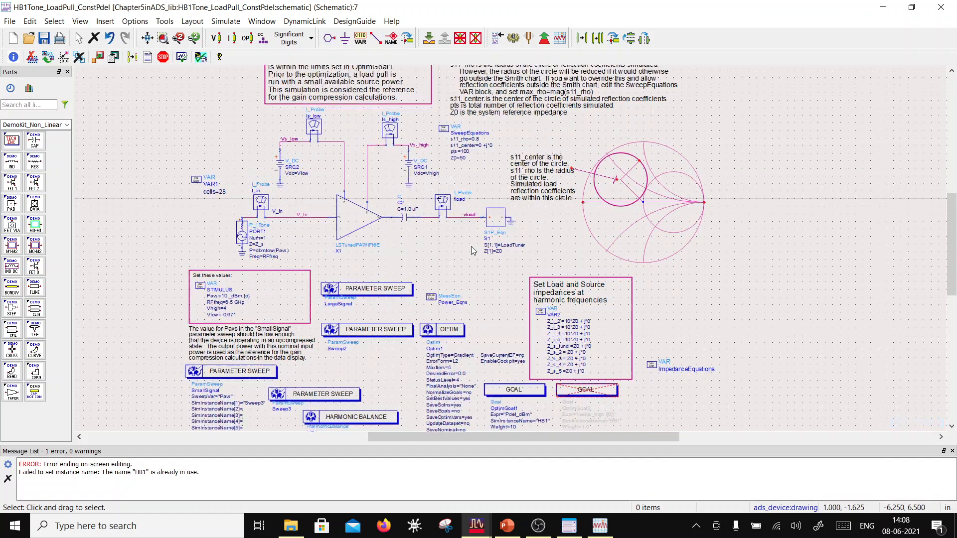
scroll(473, 250, "down", 1)
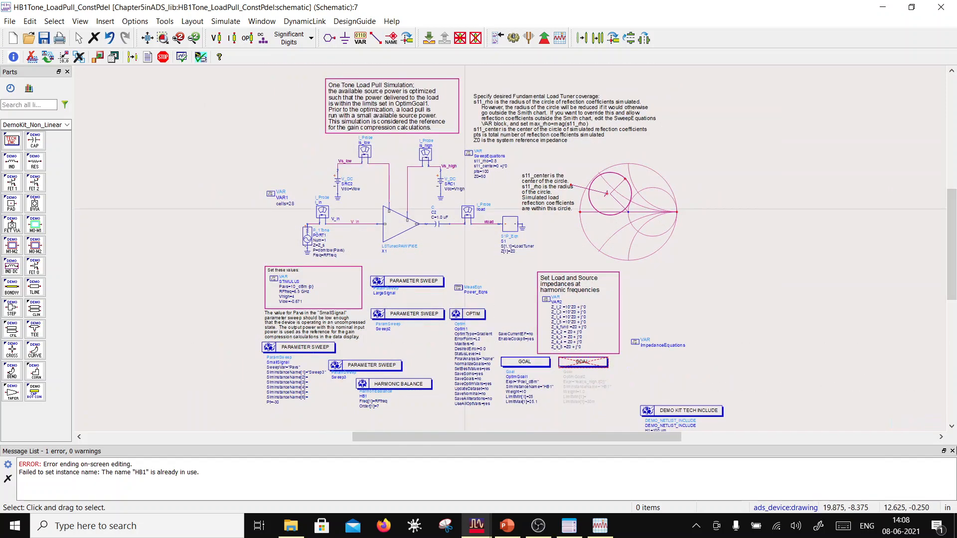
left_click(953, 451)
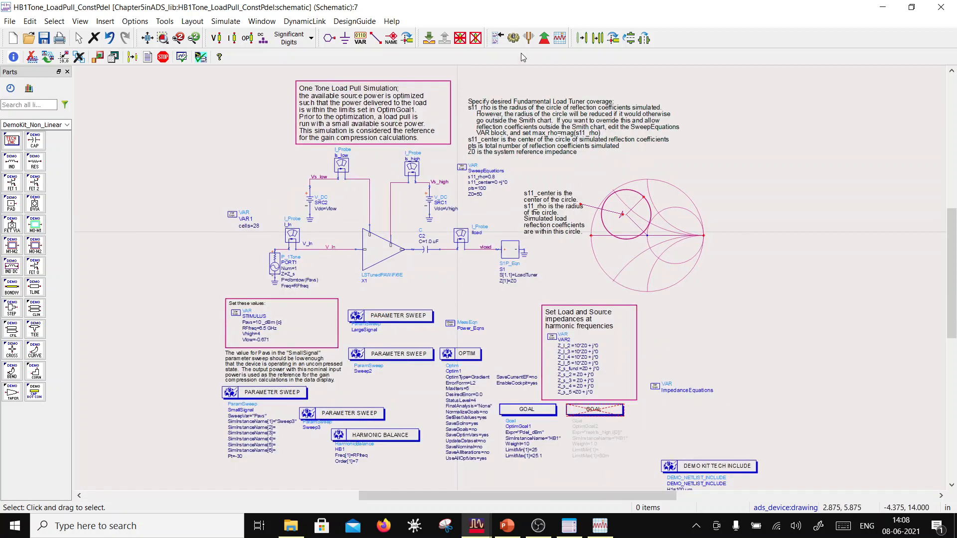
left_click(513, 38)
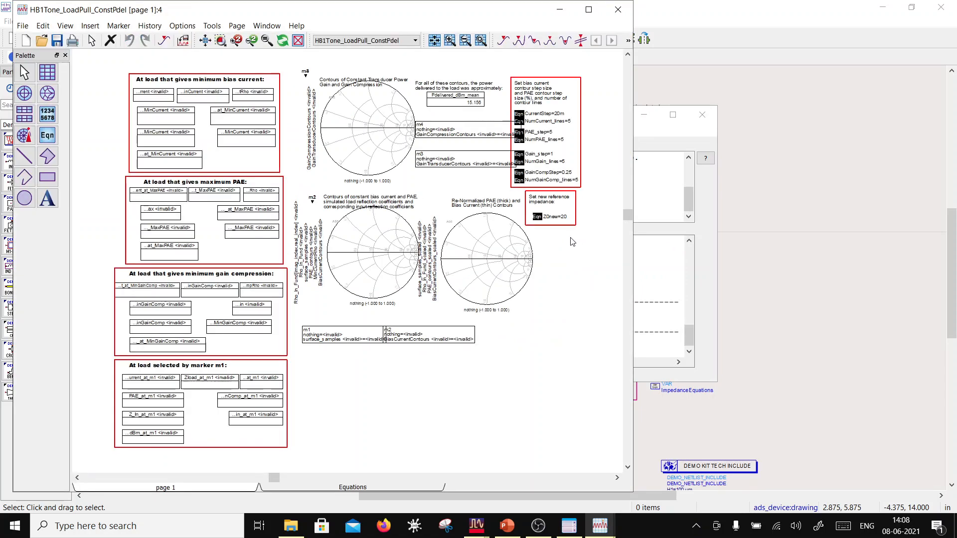
left_click(651, 243)
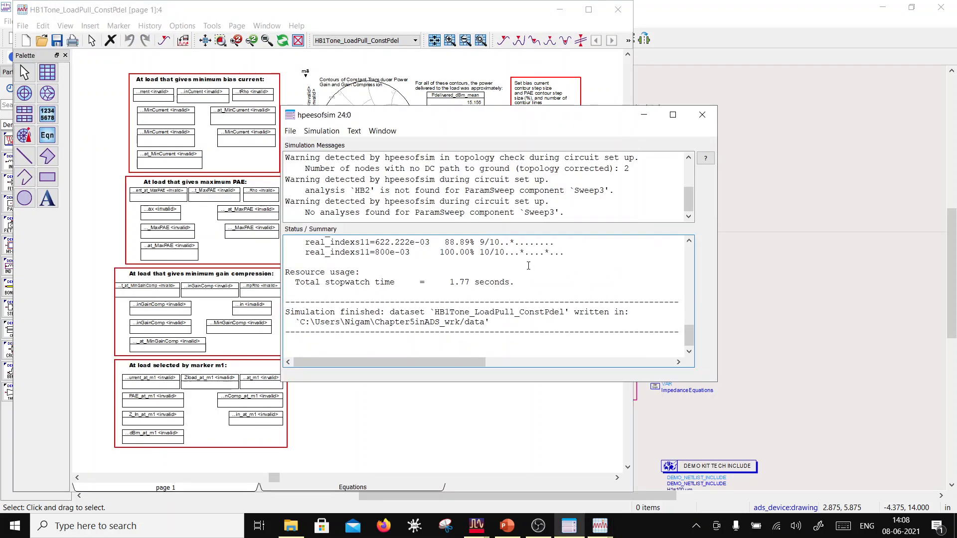
left_click(803, 264)
scroll(480, 415, "down", 1)
scroll(454, 262, "up", 1)
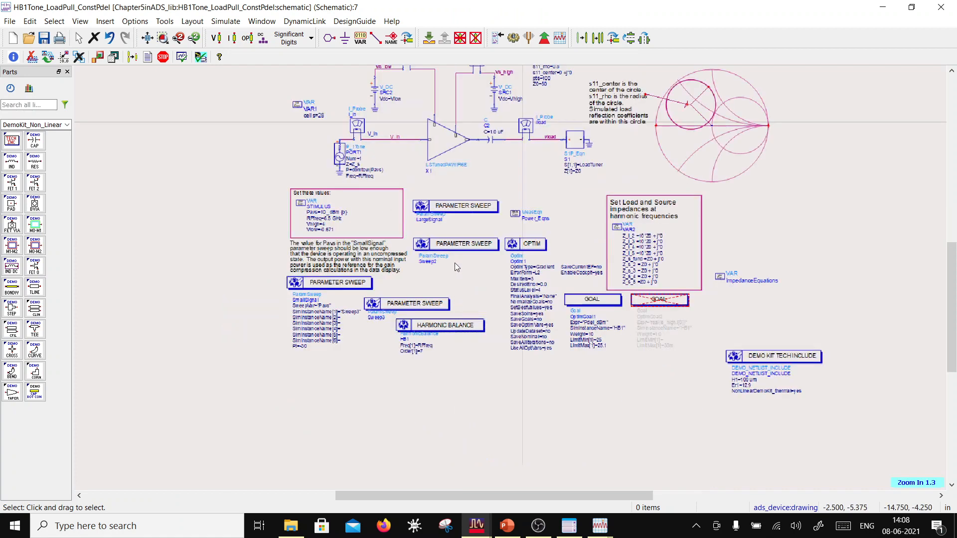
scroll(481, 266, "up", 1)
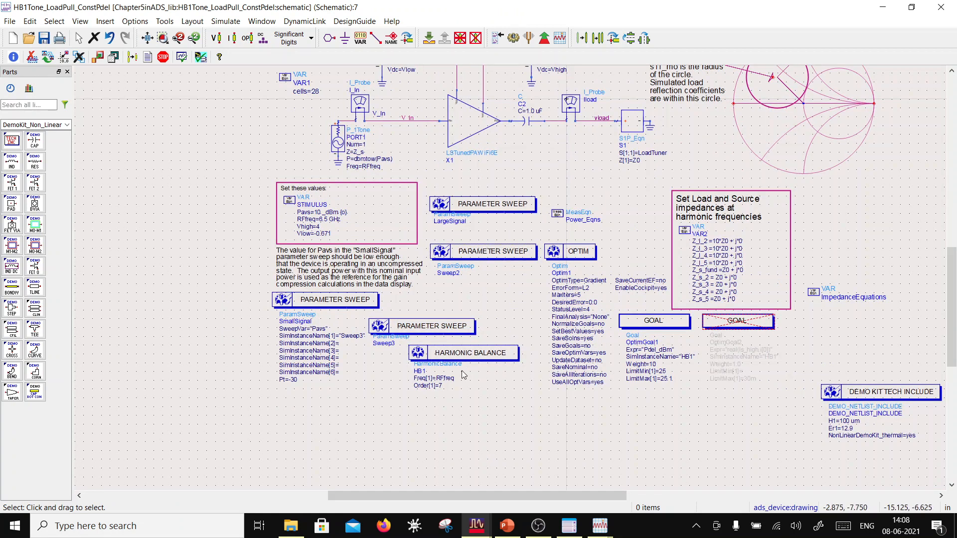
Set Simulation 1 of the Sweep3 parameter sweep to HB1
double_click(417, 324)
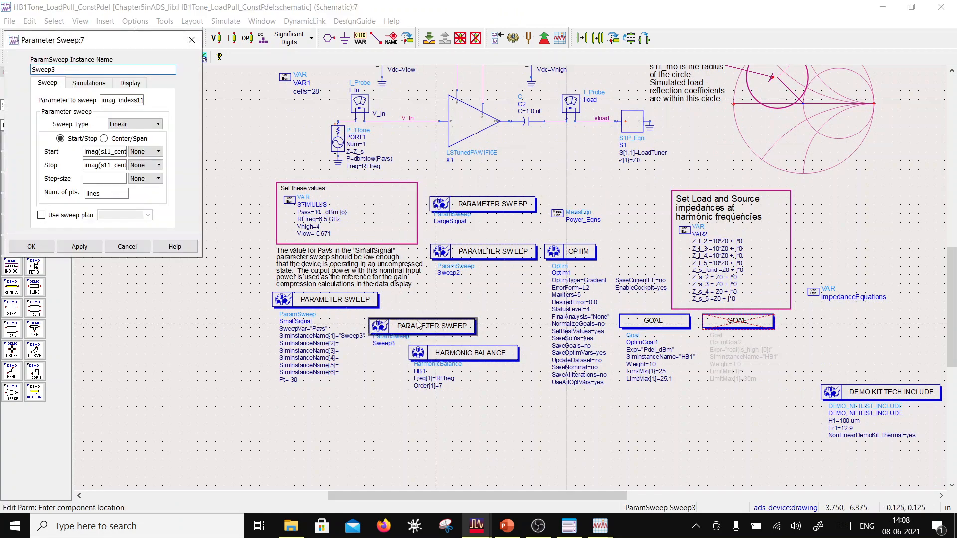
left_click(84, 85)
left_click(115, 129)
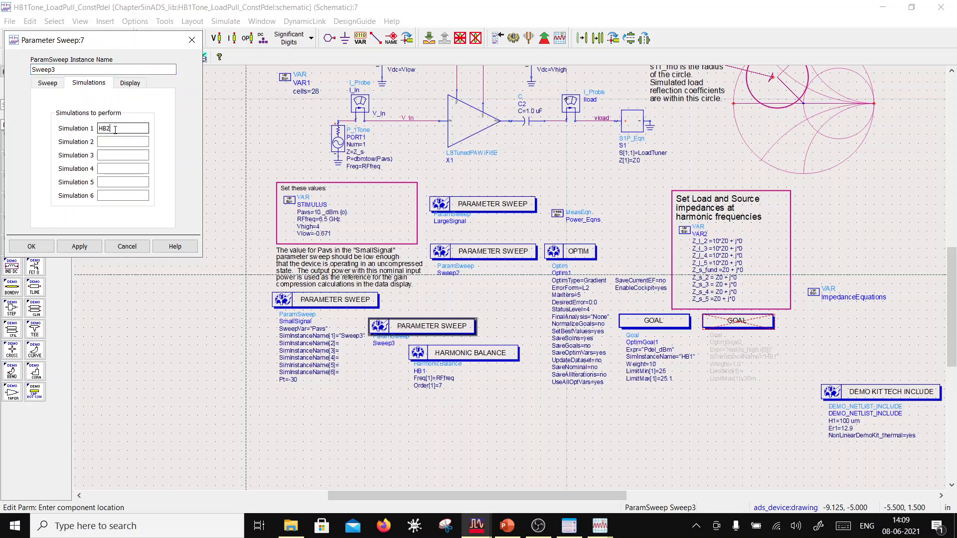
type("1")
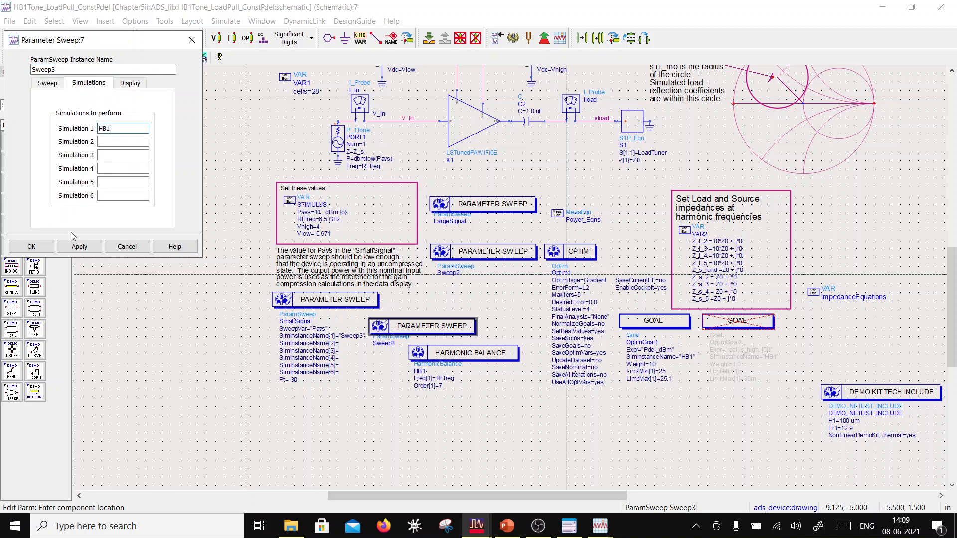
left_click(47, 244)
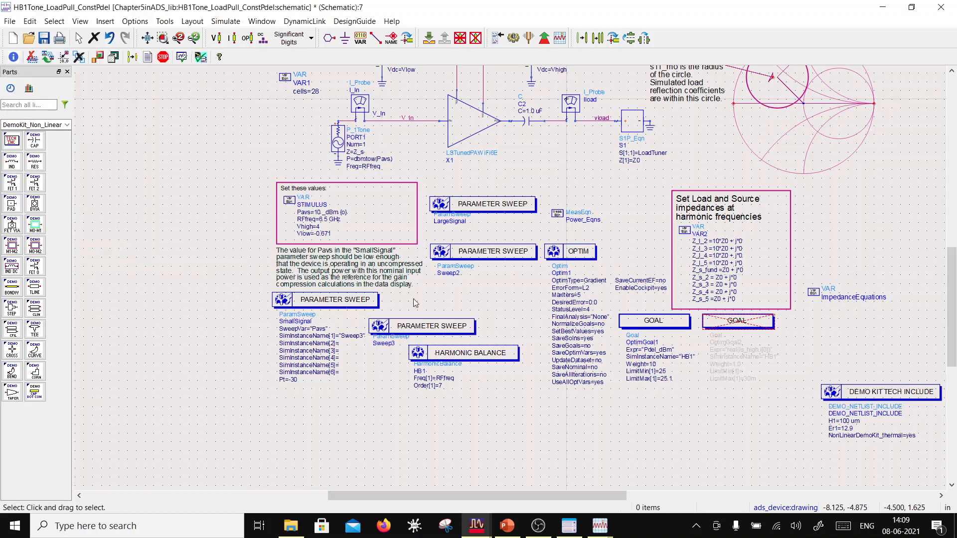
Check the simulation settings of the Sweep2 and LargeSignal parameter sweeps
double_click(481, 251)
left_click(108, 129)
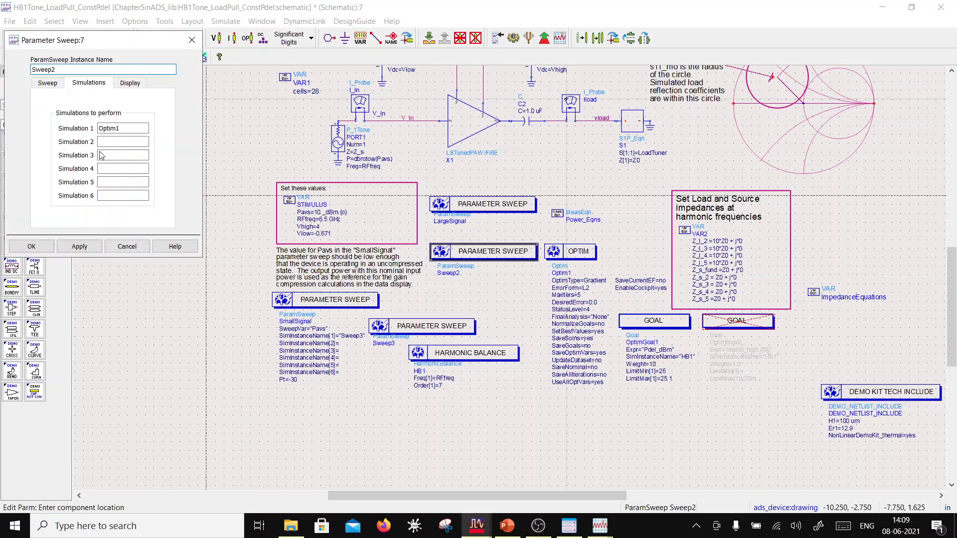
left_click(48, 247)
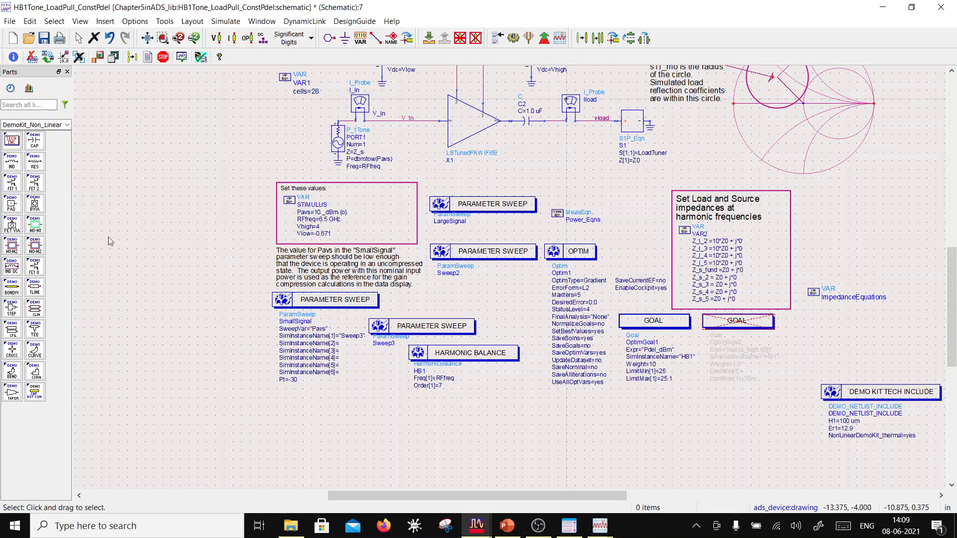
double_click(469, 201)
left_click(32, 247)
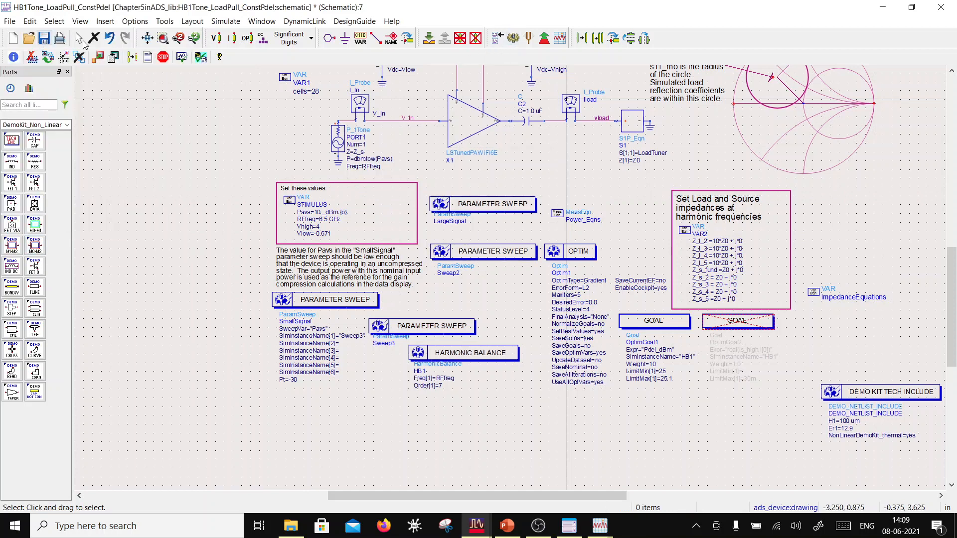
Simulate the load pull schematic and review the data display's contour plots and its Equations page
left_click(514, 38)
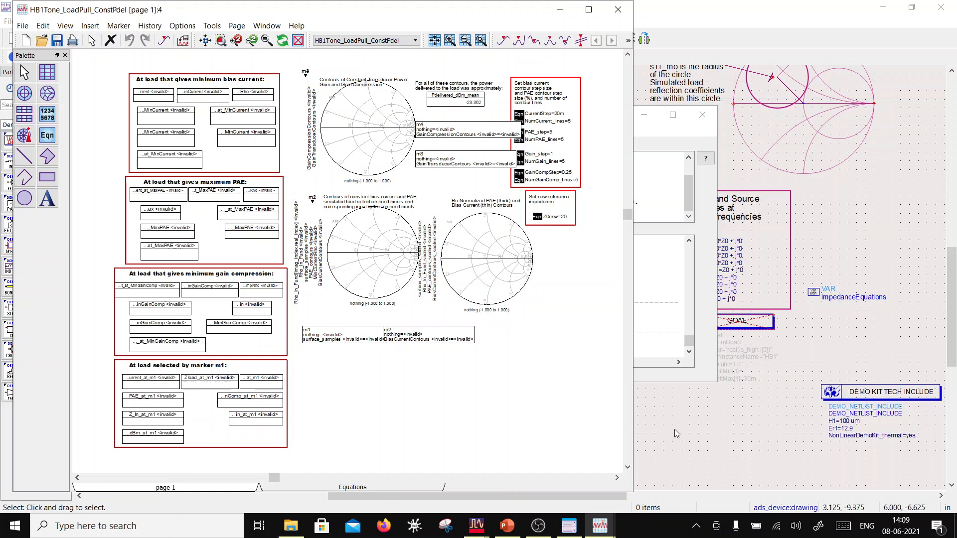
scroll(372, 272, "up", 1)
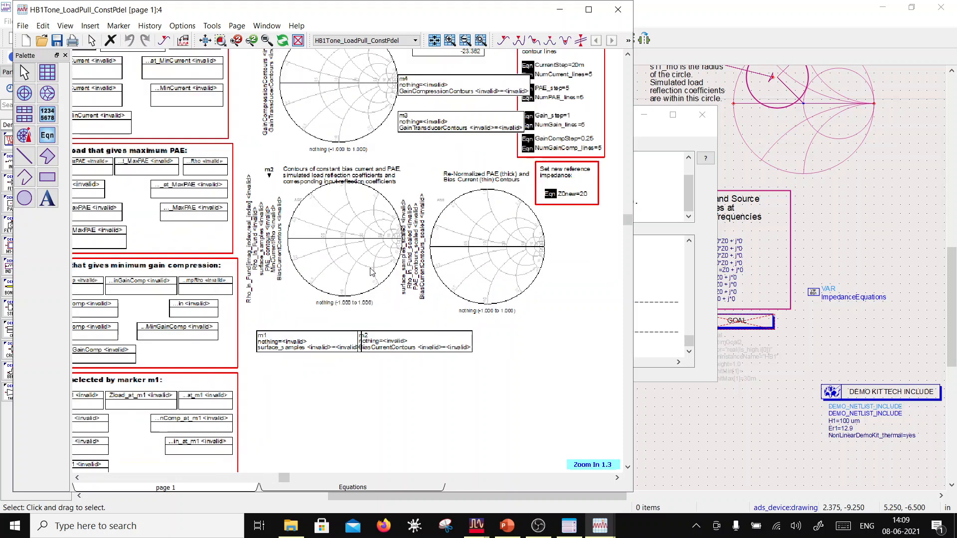
left_click(310, 487)
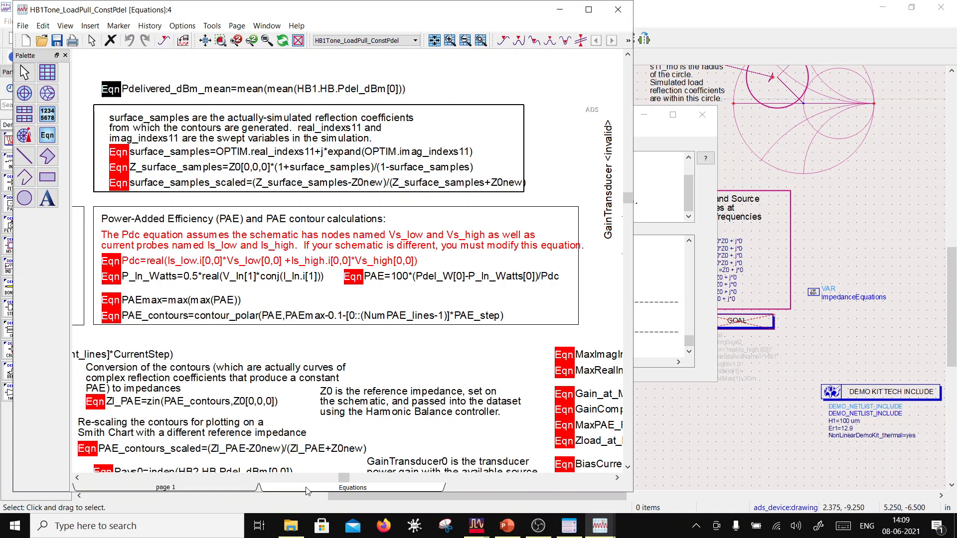
Return to the load pull schematic and move the DEMO KIT TECH INCLUDE component below the harmonic balance controller
left_click(688, 422)
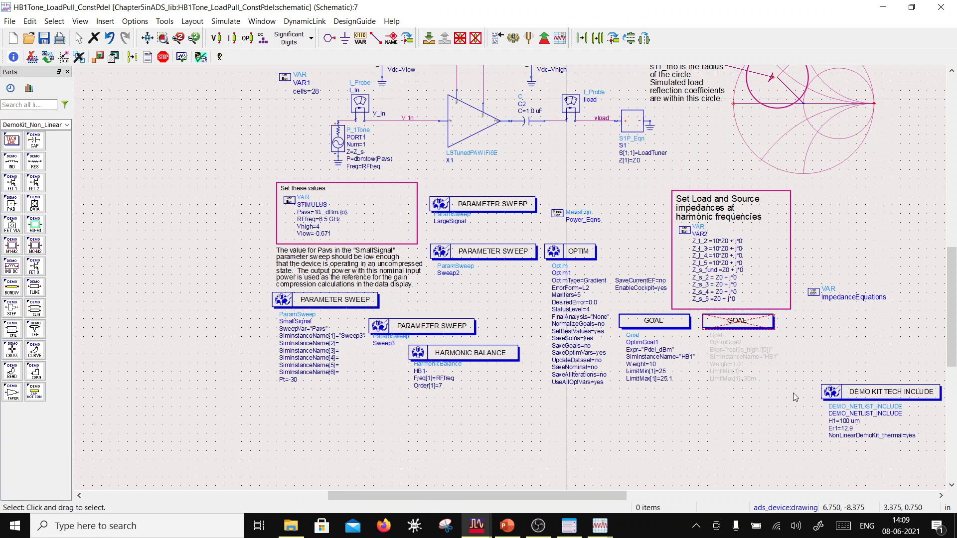
left_click(853, 407)
left_click_drag(854, 414, 366, 449)
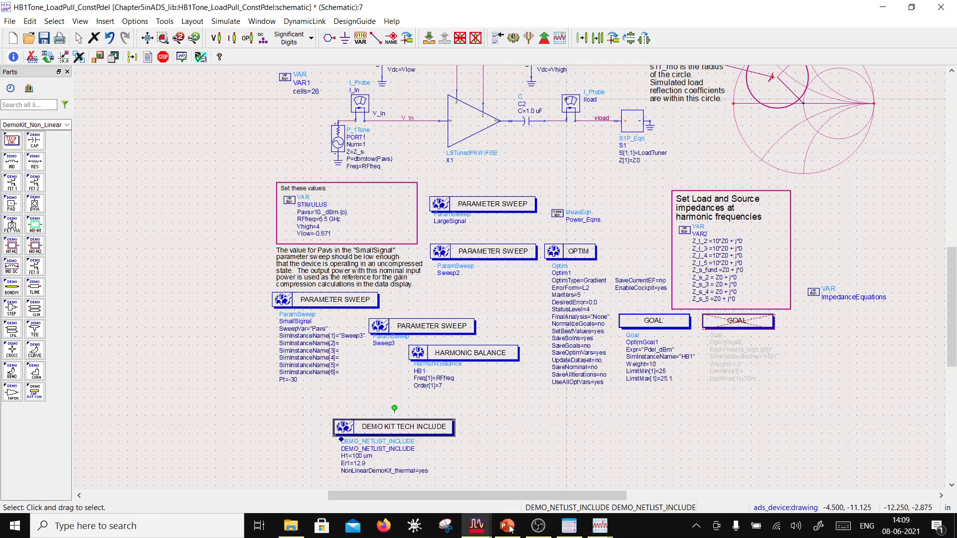
Open the cell_1 schematic from the workspace and copy its deactivated harmonic balance controller
left_click(477, 525)
left_click(293, 487)
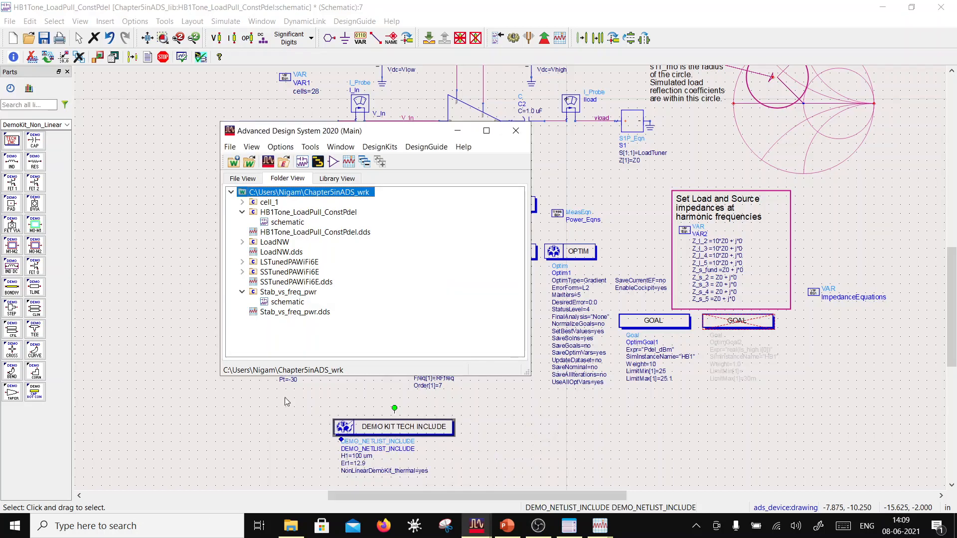
left_click(242, 201)
left_click(287, 213)
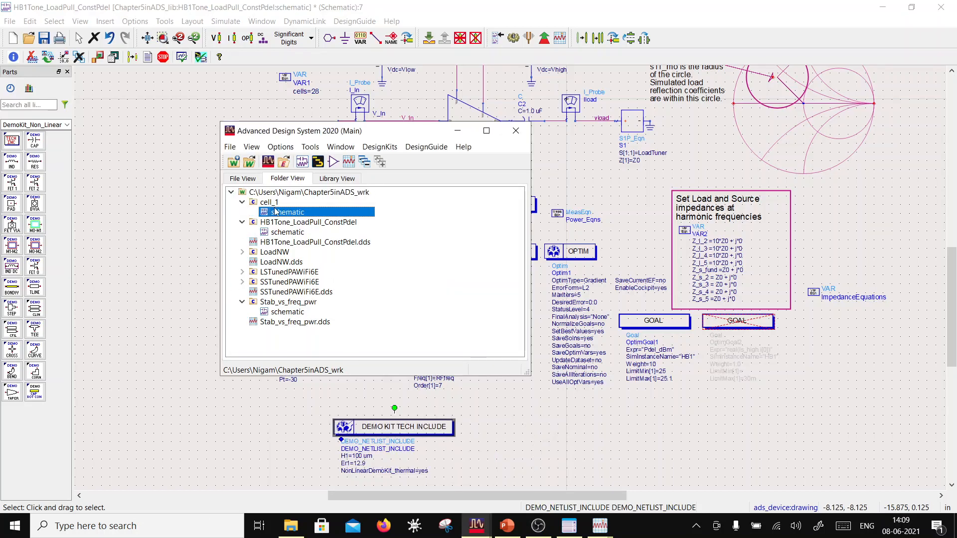
double_click(275, 212)
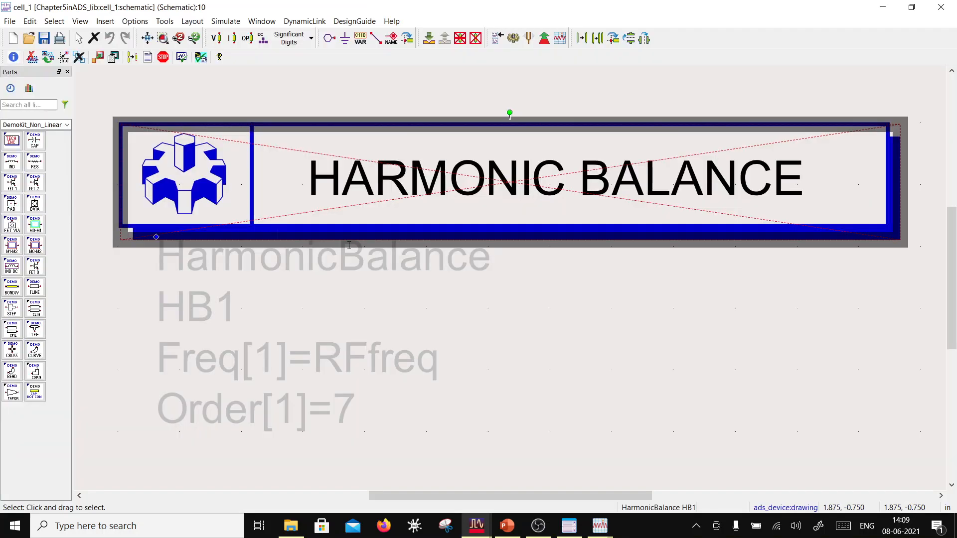
right_click(339, 204)
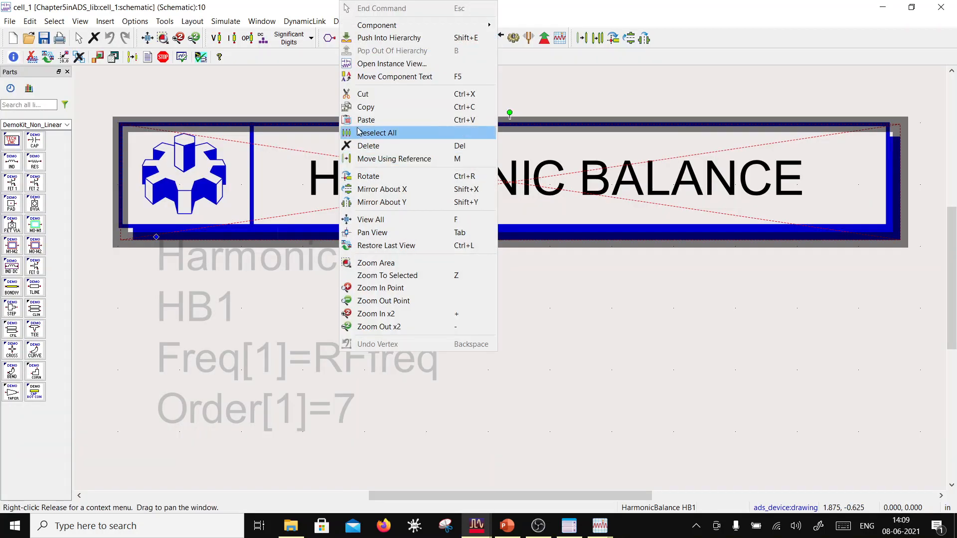
left_click(369, 110)
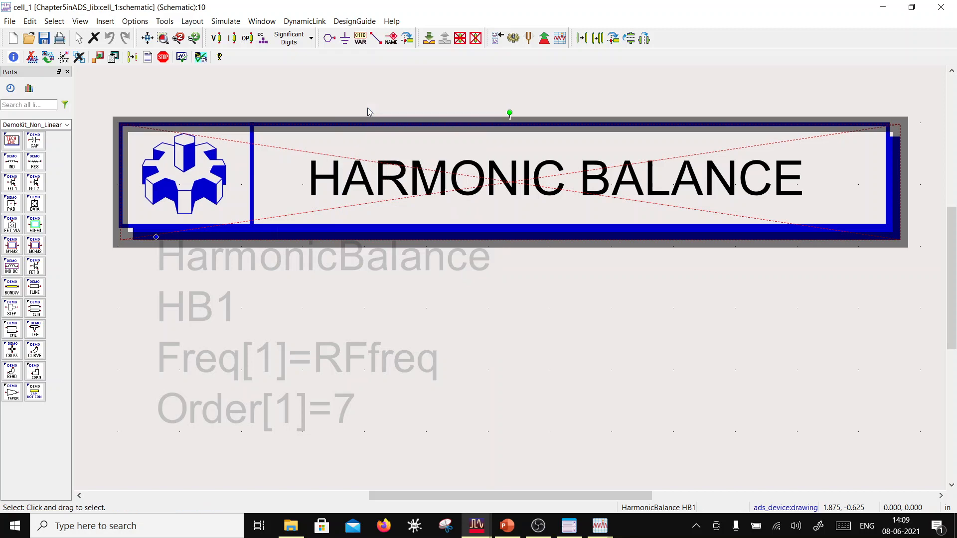
Paste the copied harmonic balance controller into the load pull schematic, below the ImpedanceEquations VAR block
left_click(882, 7)
right_click(810, 361)
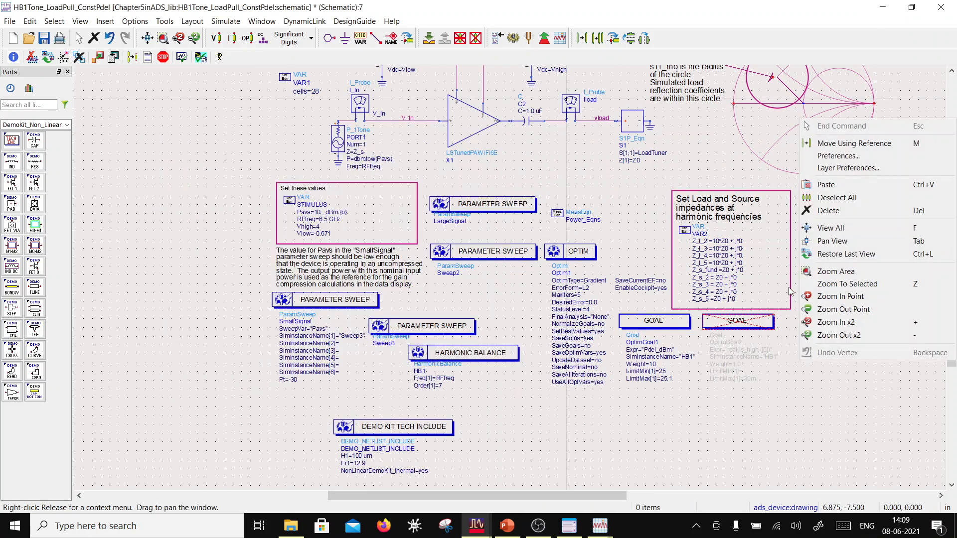
left_click(839, 185)
left_click(797, 392)
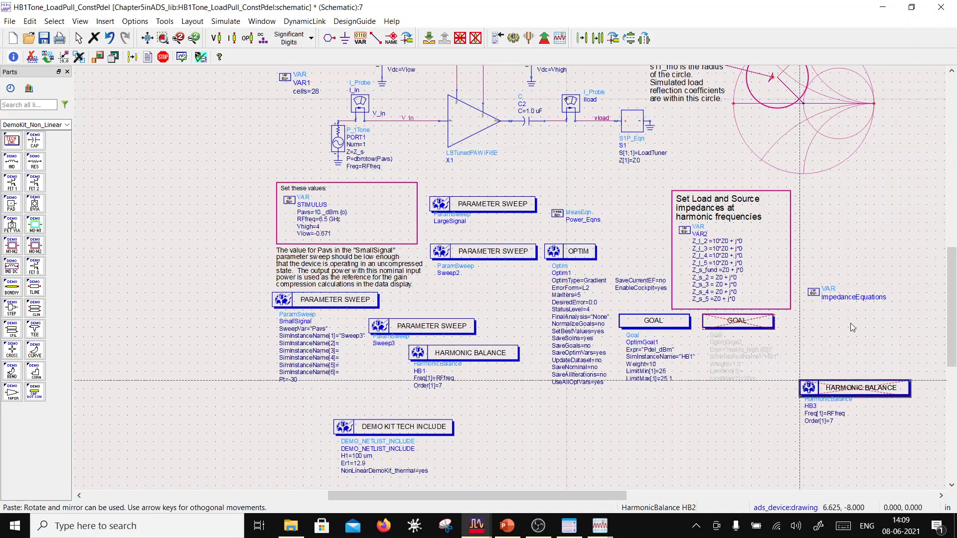
key("Escape")
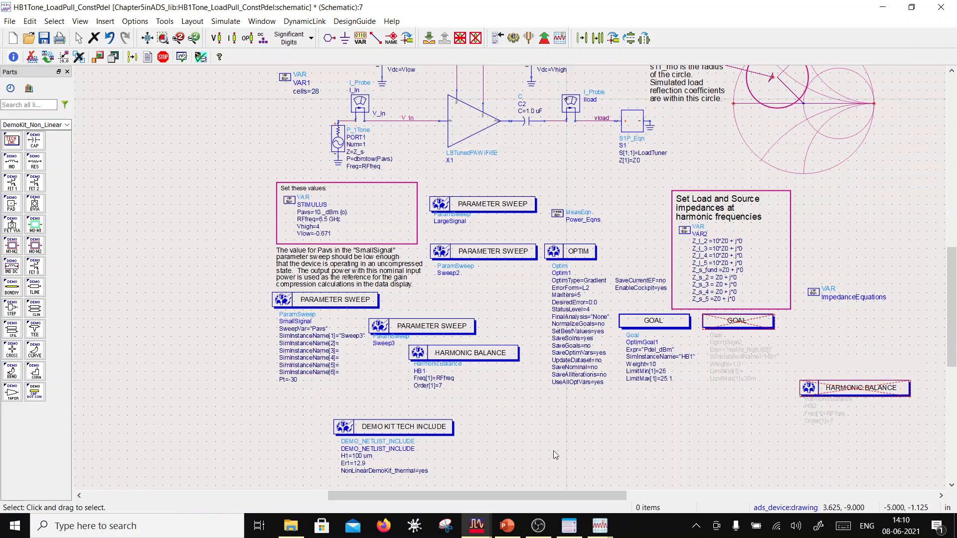
Try to rename the original active harmonic balance controller below Sweep3 as HB2
left_click(445, 426)
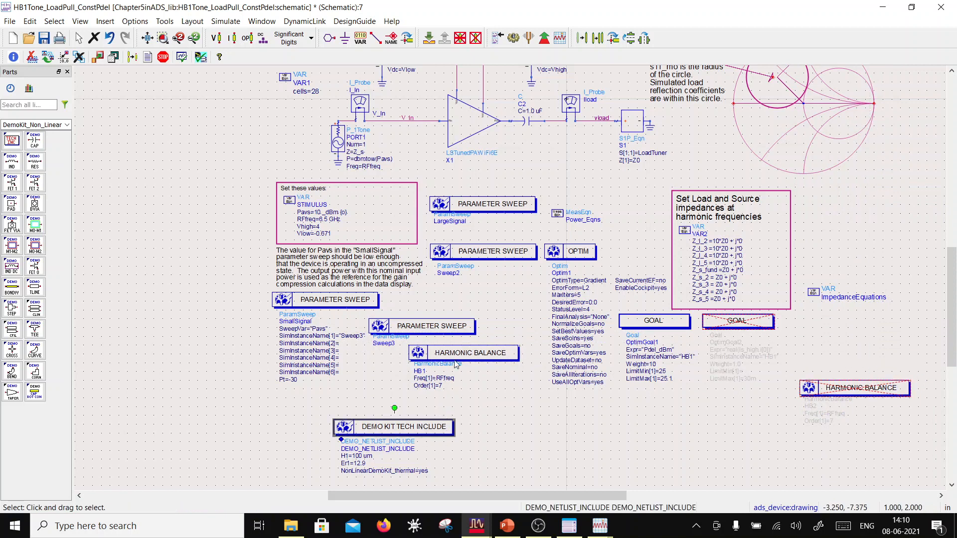
left_click(425, 371)
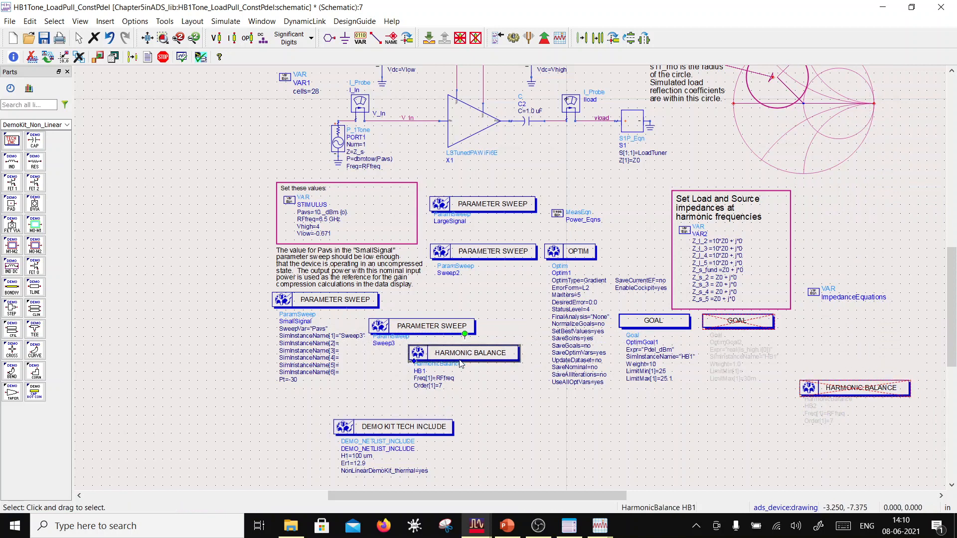
double_click(422, 371)
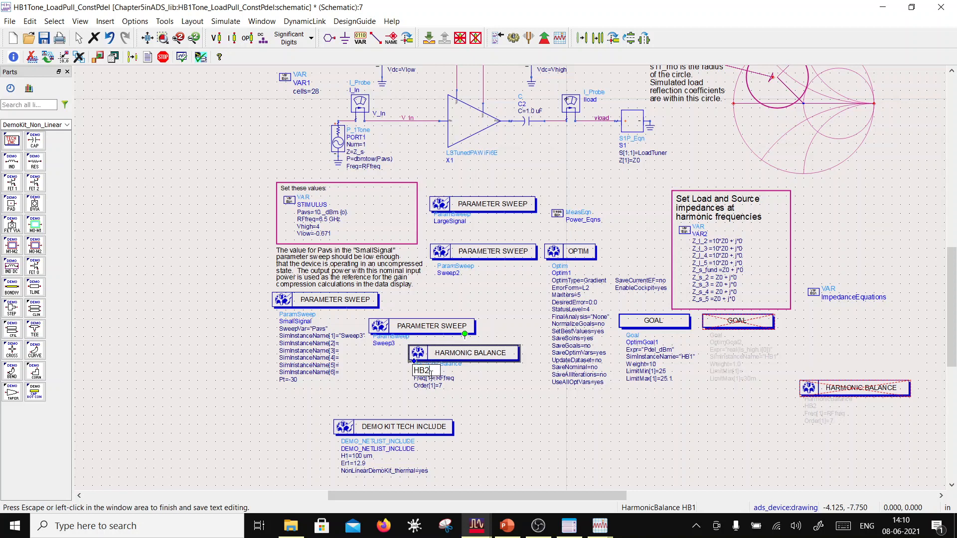
key("Return")
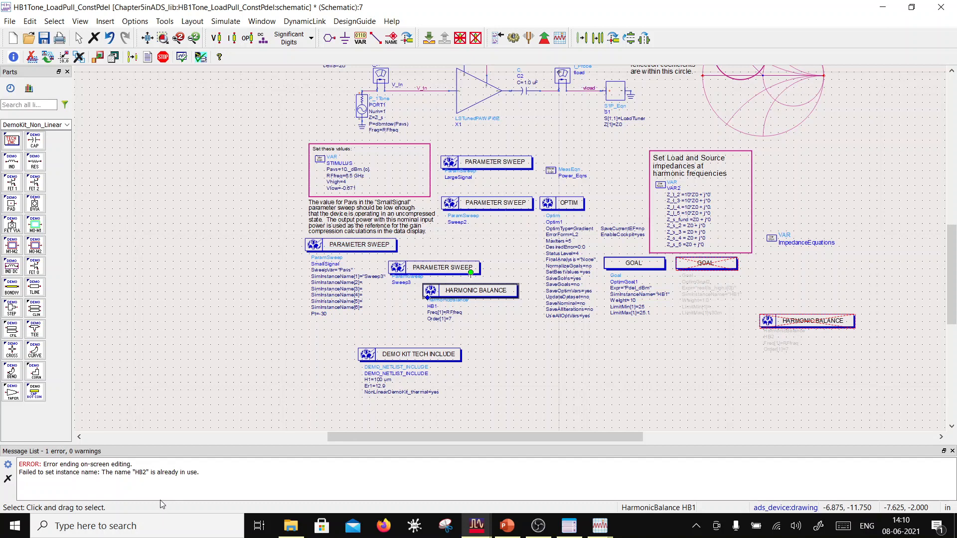
Rename the original harmonic balance controller below Sweep3 as HB3
scroll(814, 363, "up", 2)
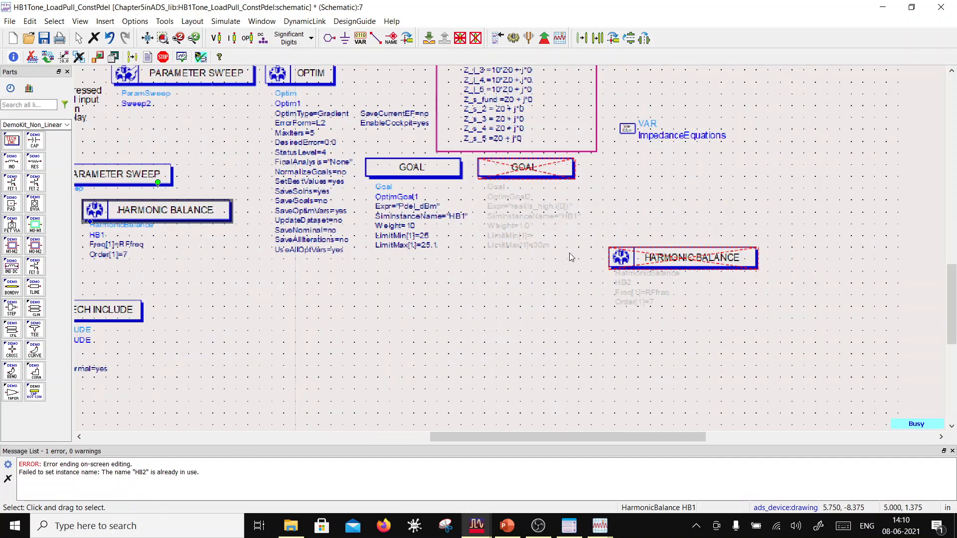
left_click(630, 255)
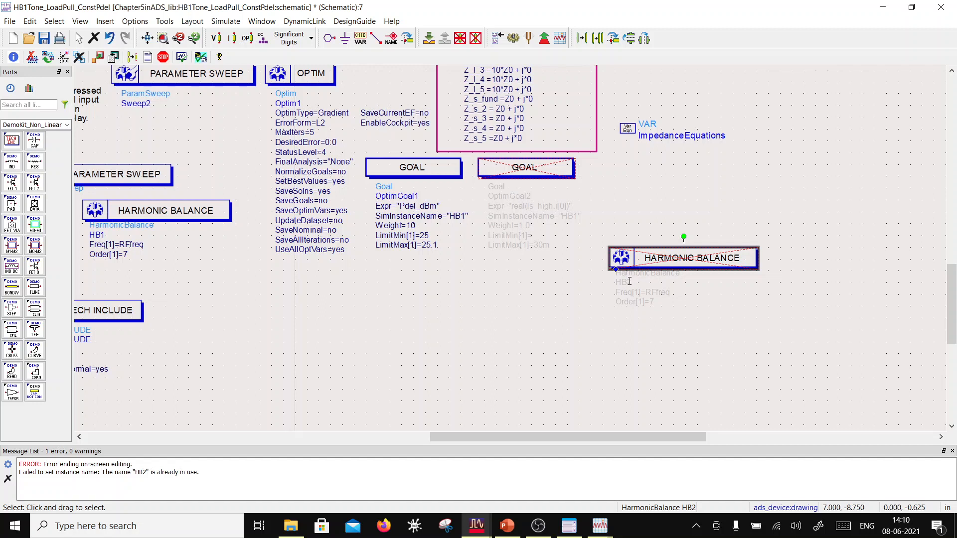
double_click(98, 236)
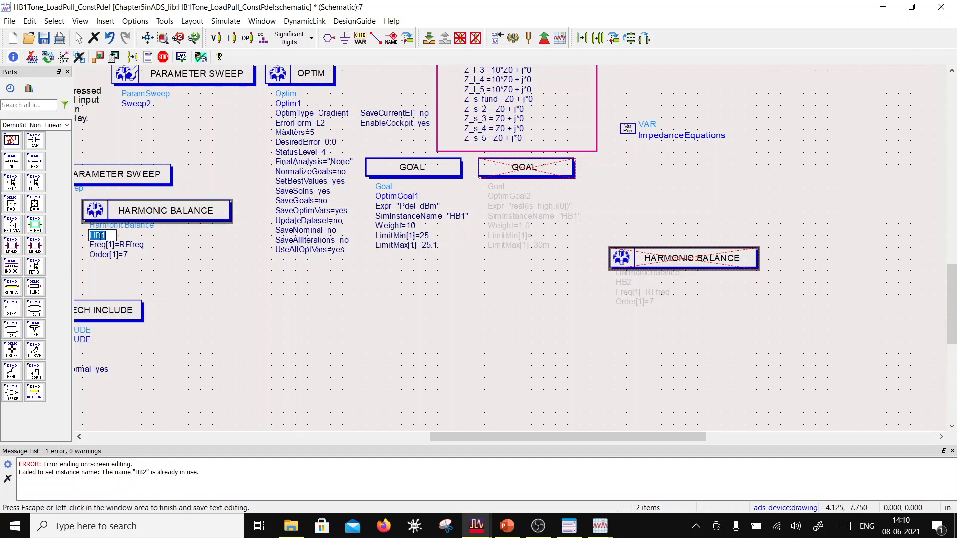
type("3")
left_click(173, 292)
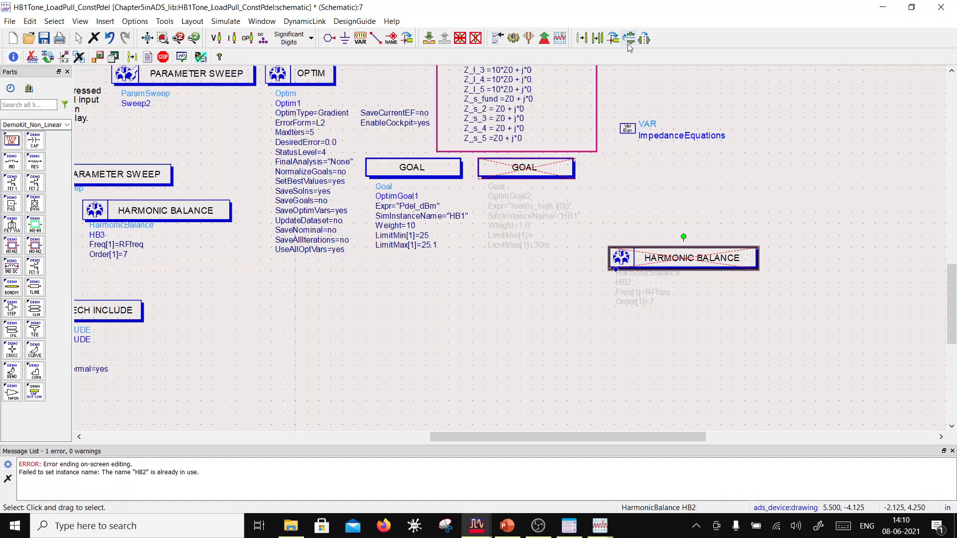
Activate the pasted harmonic balance controller and rename it HB1
left_click(476, 39)
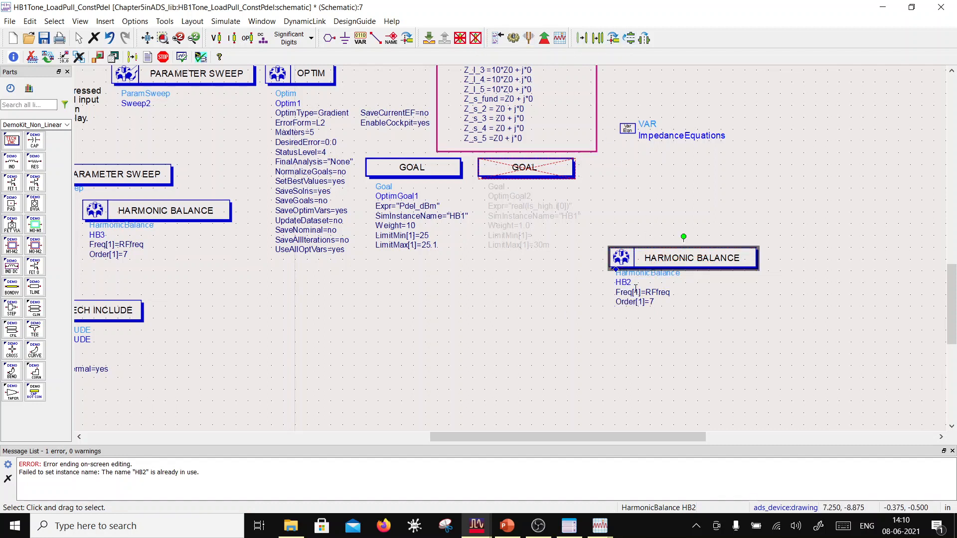
double_click(624, 282)
type("1")
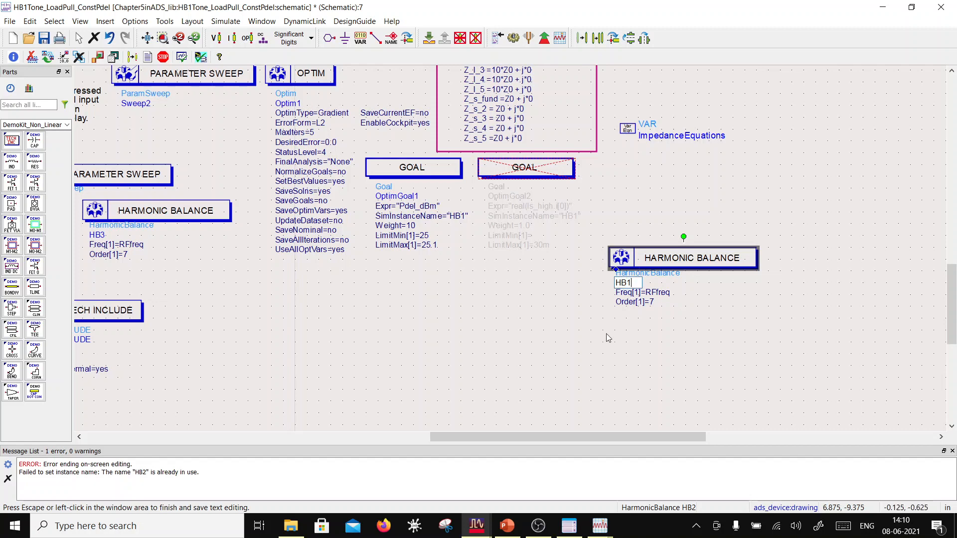
left_click(588, 359)
Rename the harmonic balance controller below Sweep3 from HB3 to HB2
scroll(307, 294, "down", 1)
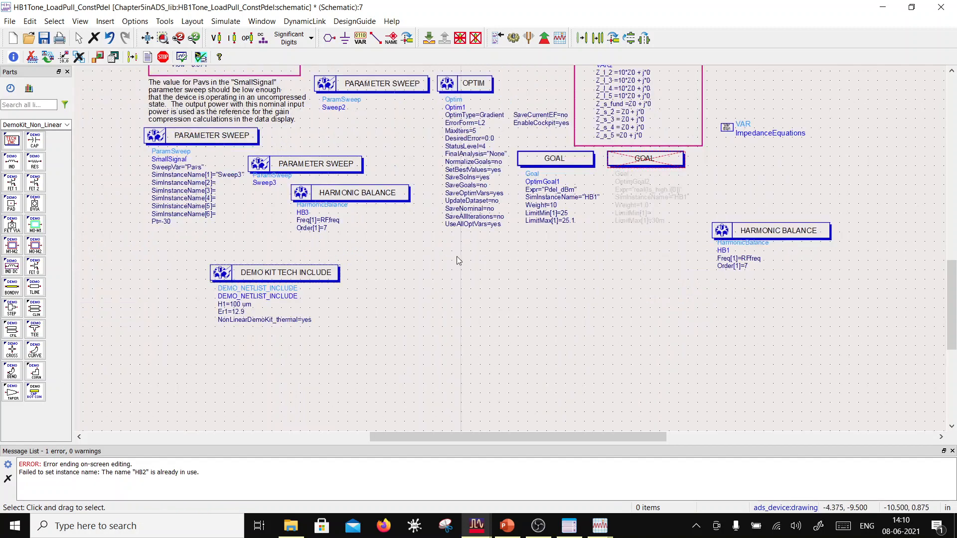
scroll(455, 260, "up", 1)
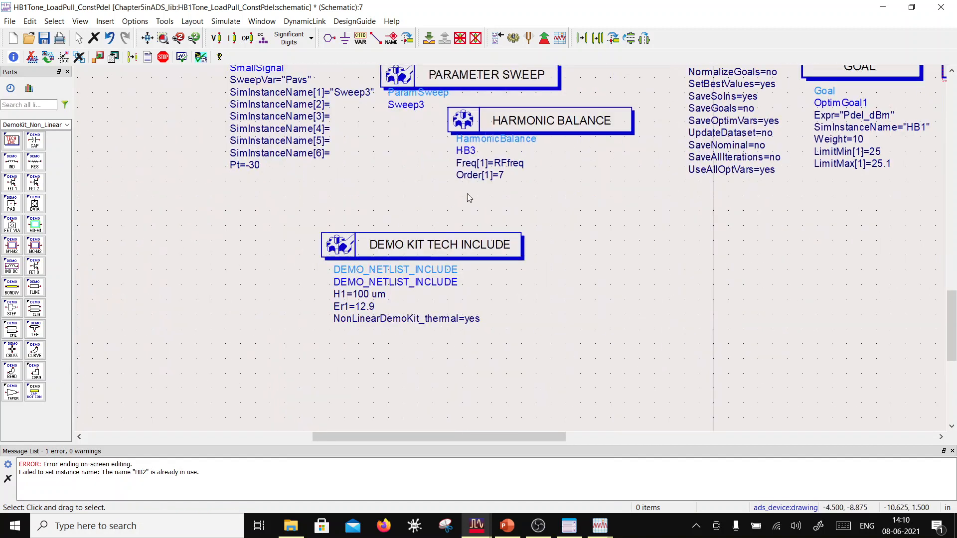
double_click(466, 151)
left_click(476, 150)
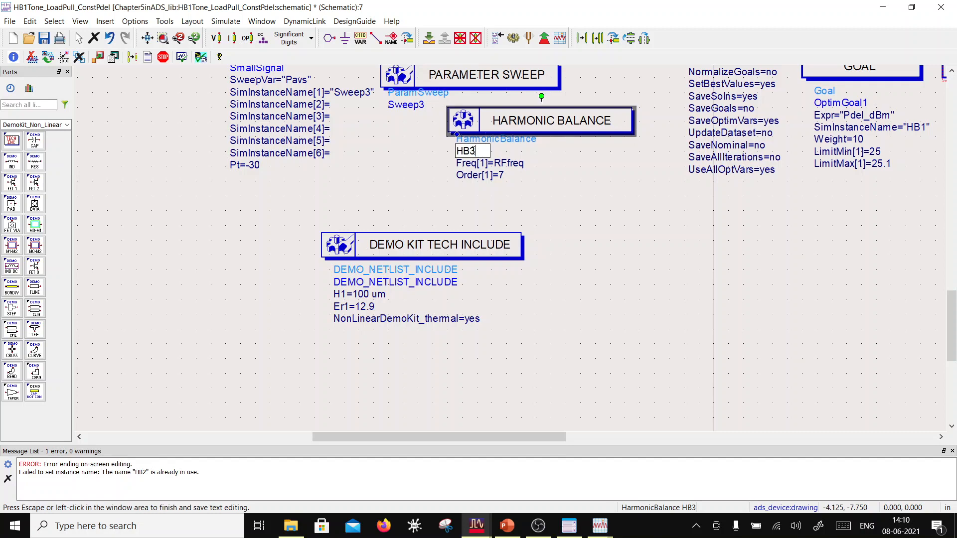
type("2")
left_click(604, 272)
scroll(534, 229, "down", 1)
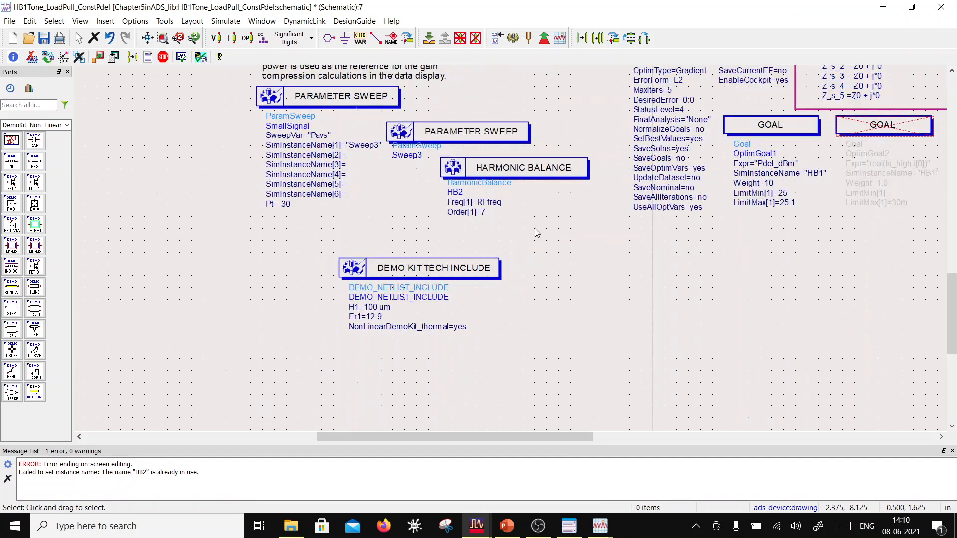
scroll(513, 198, "up", 1)
scroll(524, 212, "down", 1)
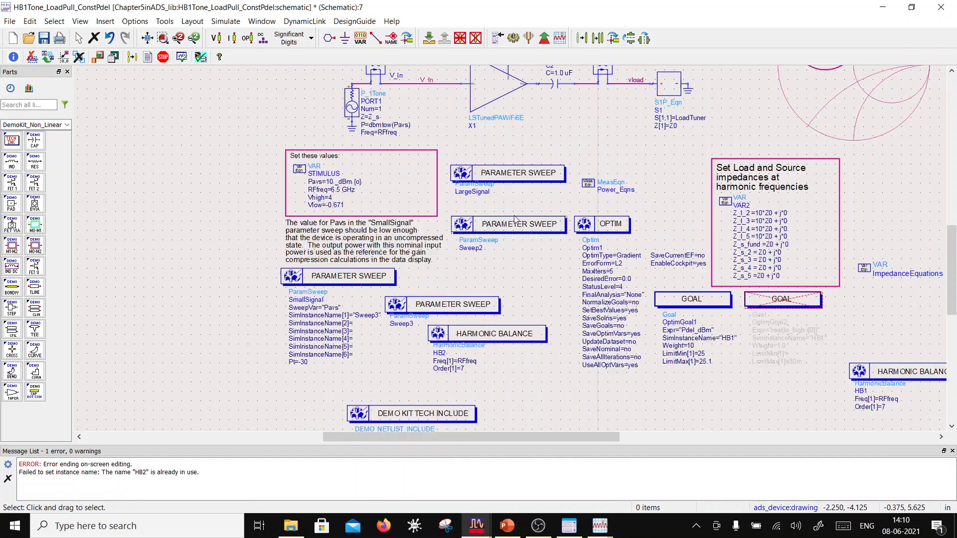
Check that parameter sweep Sweep3 has HB2 as Simulation 1, and simulate the schematic
double_click(439, 304)
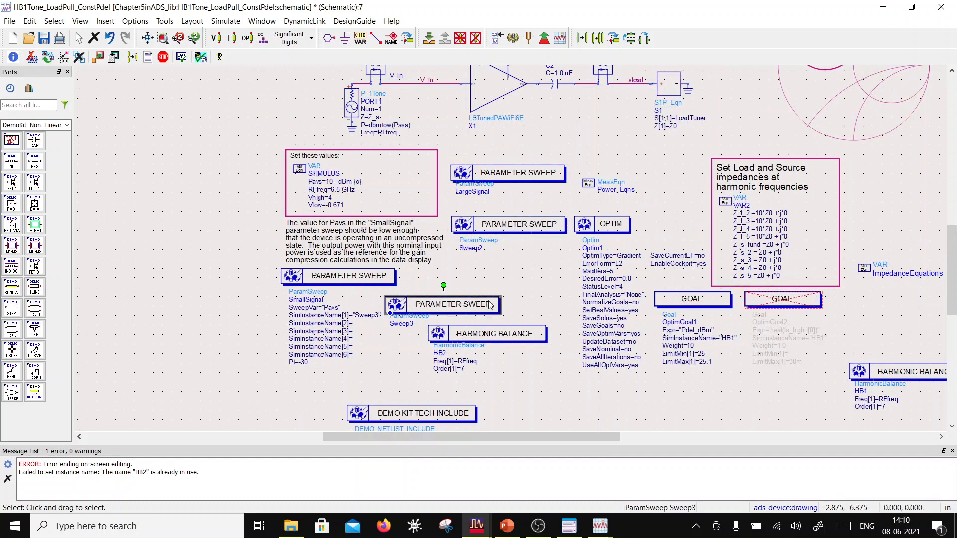
left_click(114, 128)
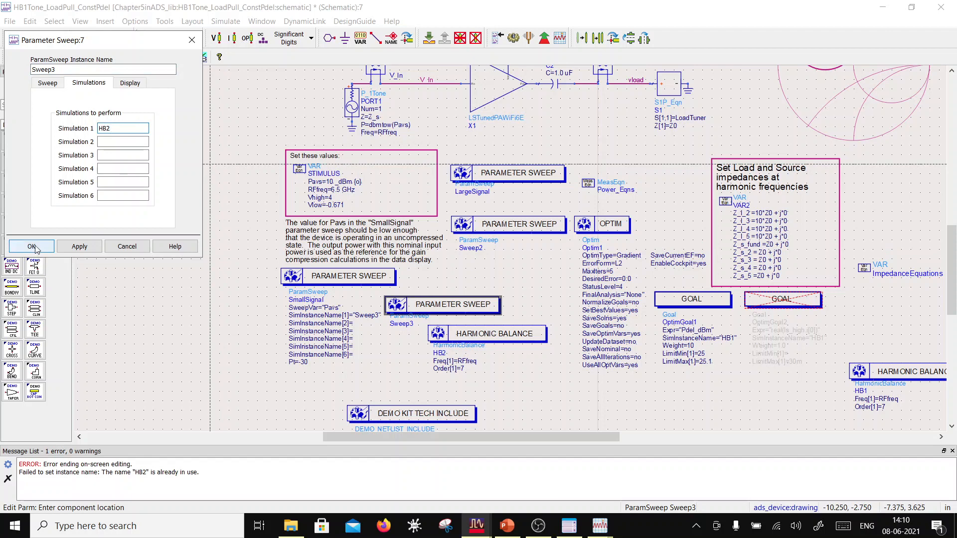
left_click(31, 247)
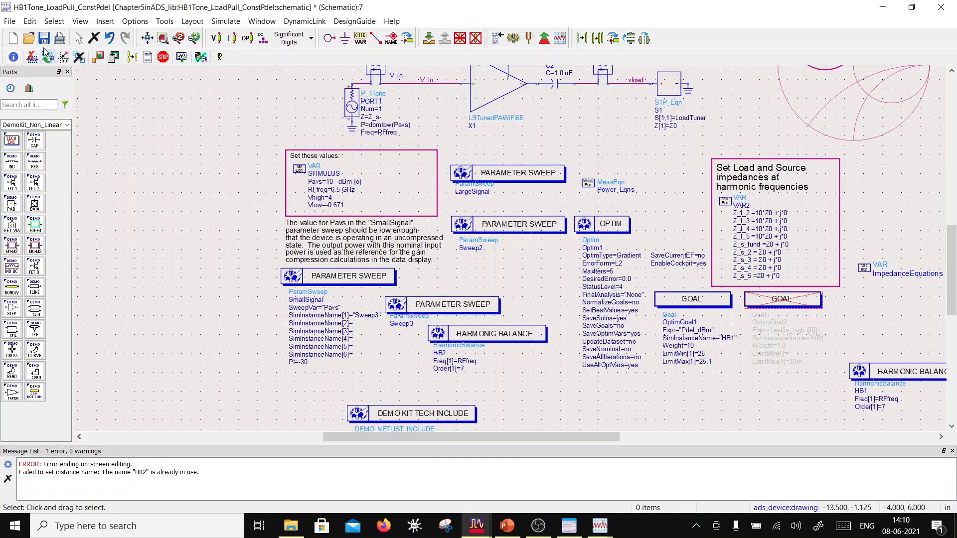
left_click(518, 39)
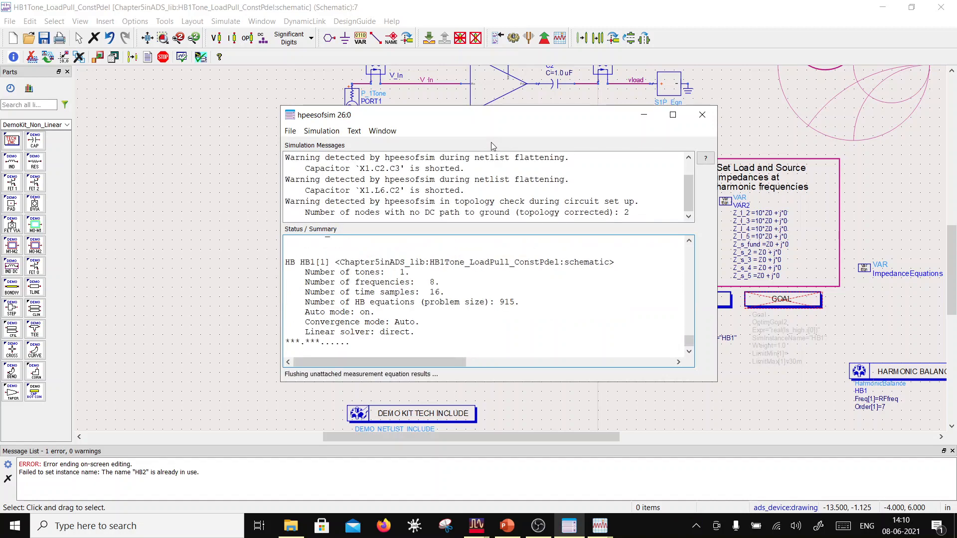
Examine the load pull contour charts and result tables on page 1 of the simulation's data display
scroll(391, 245, "down", 3)
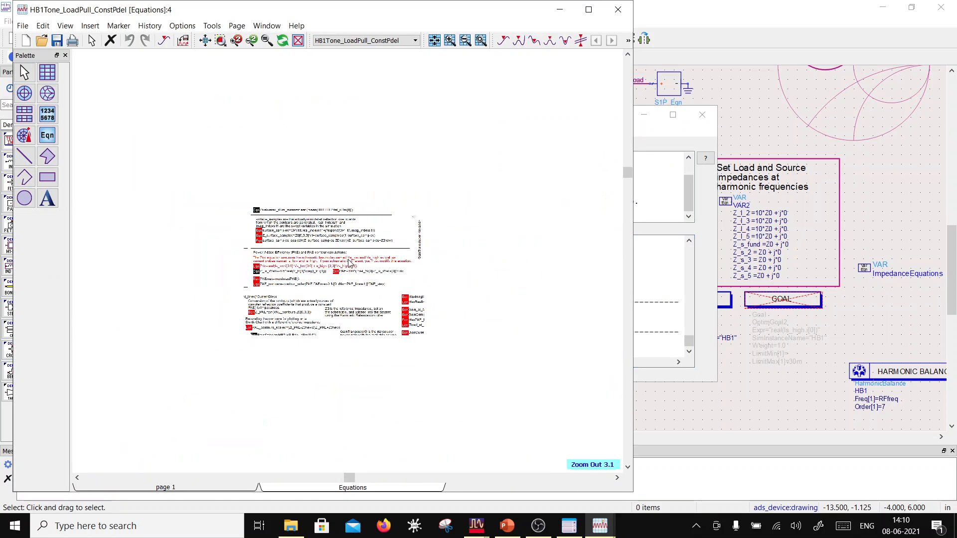
left_click(204, 491)
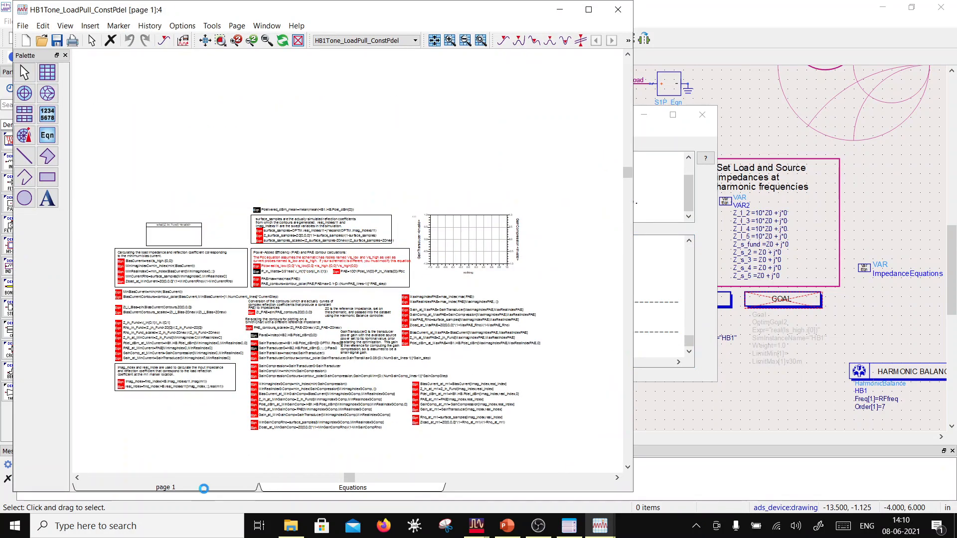
scroll(224, 339, "down", 2)
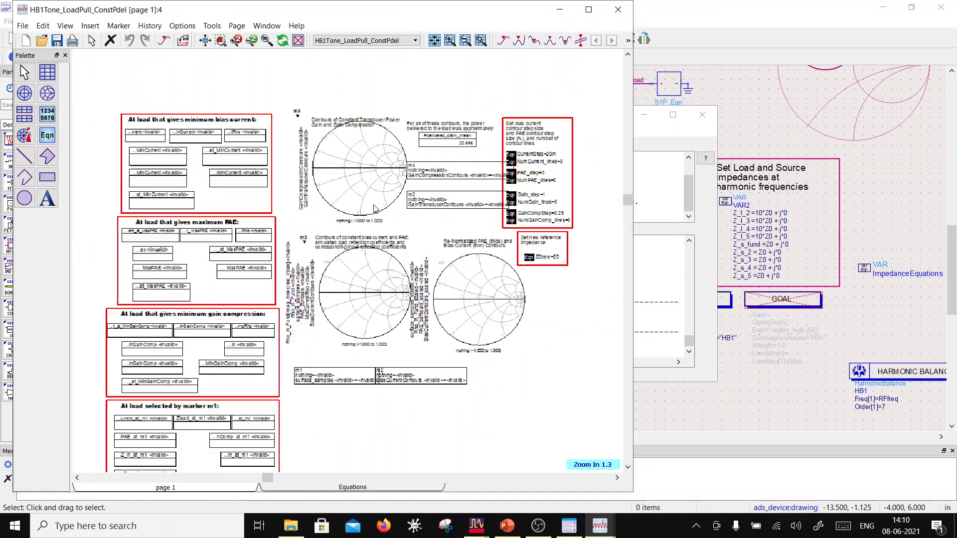
scroll(354, 239, "up", 2)
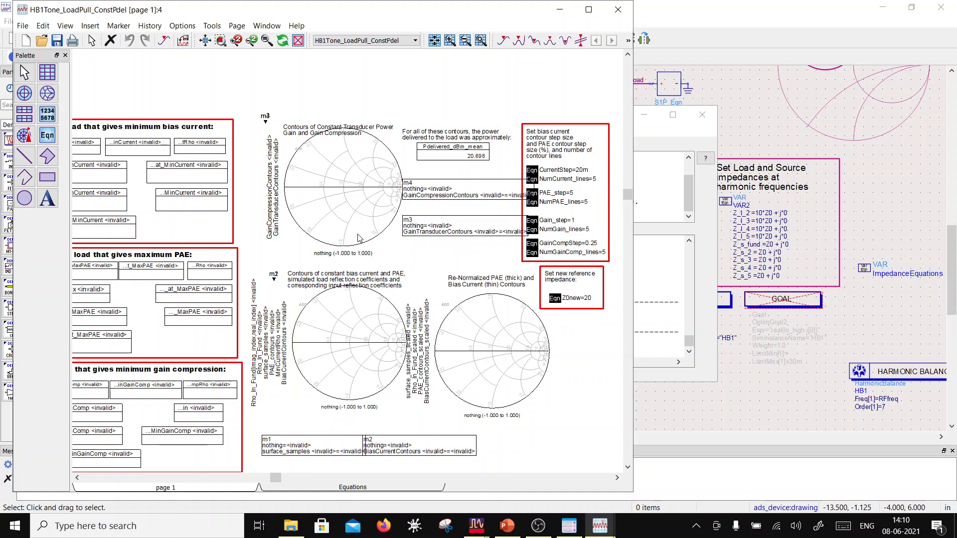
scroll(358, 239, "down", 2)
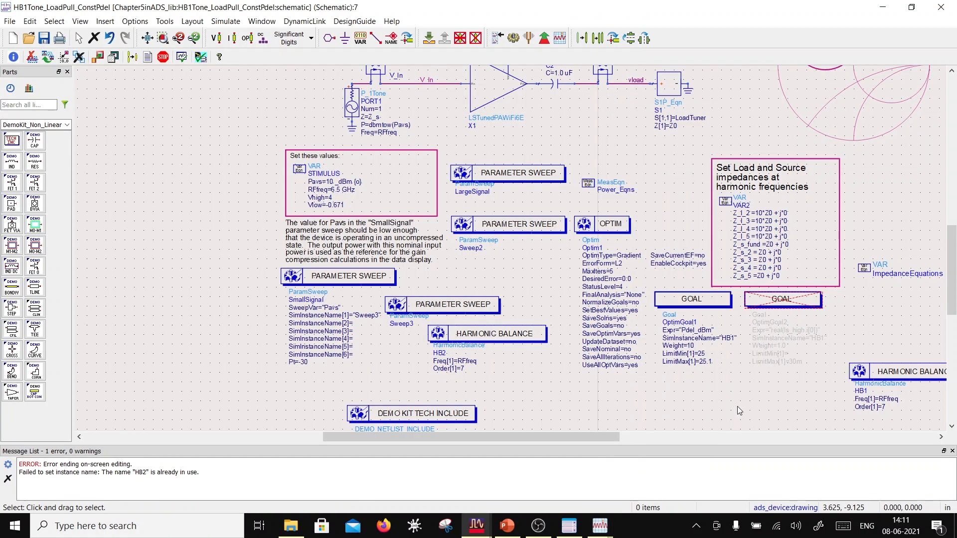
Review the schematic's sweep and harmonic balance controllers, and read the simulation log's status summary for the HB1 run
left_click(647, 412)
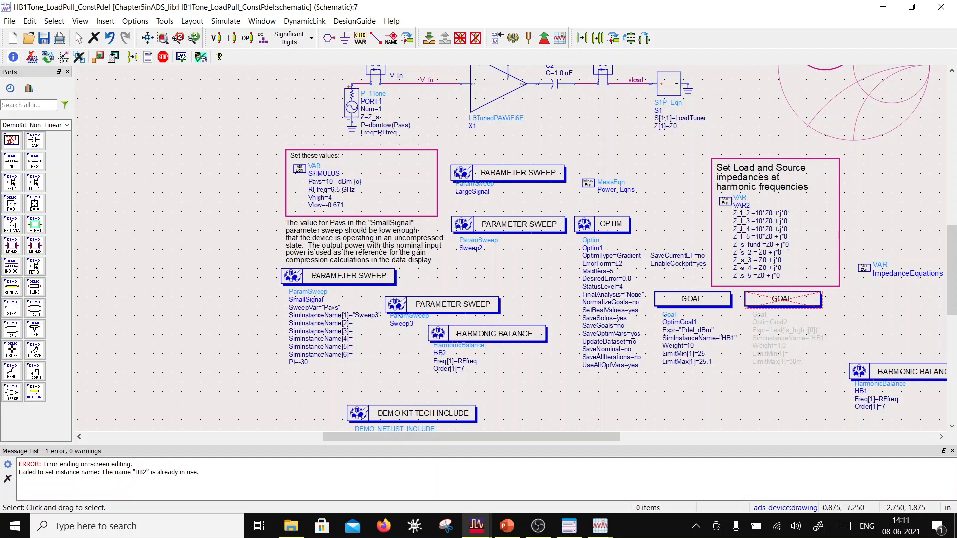
scroll(558, 223, "down", 1)
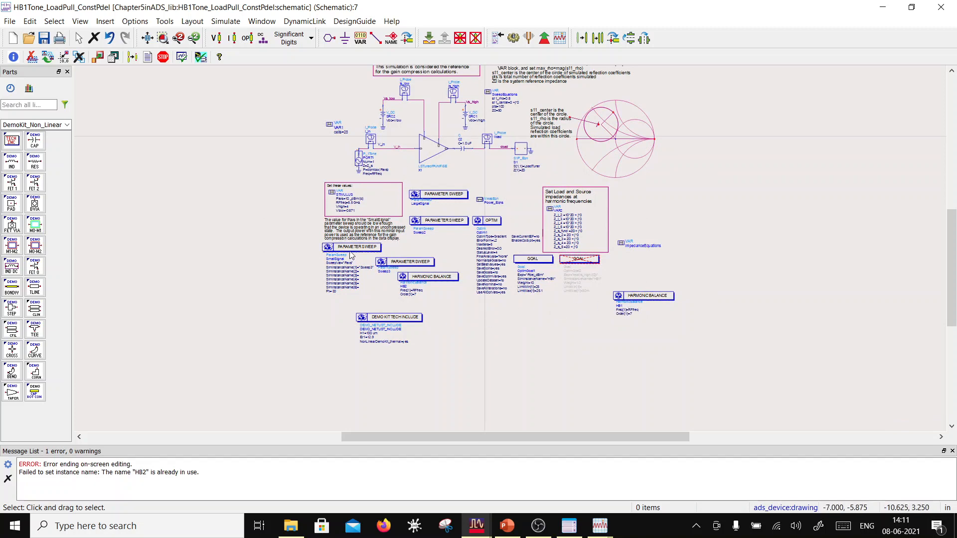
scroll(370, 214, "up", 1)
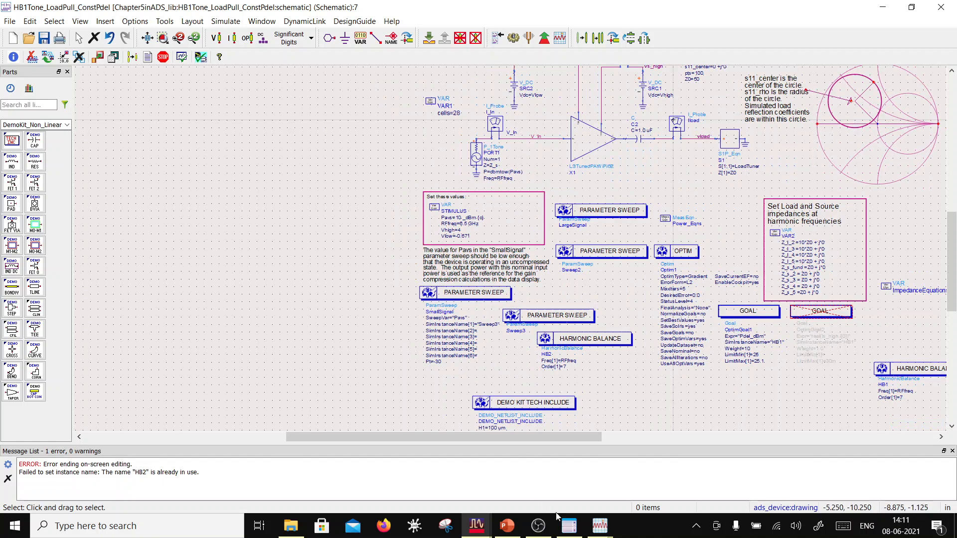
left_click(569, 525)
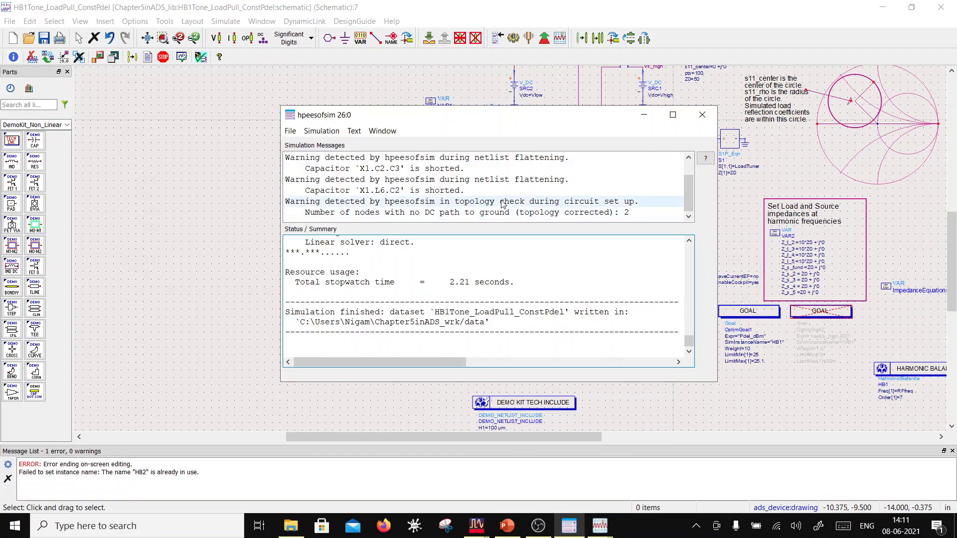
scroll(472, 290, "up", 3)
scroll(472, 290, "down", 1)
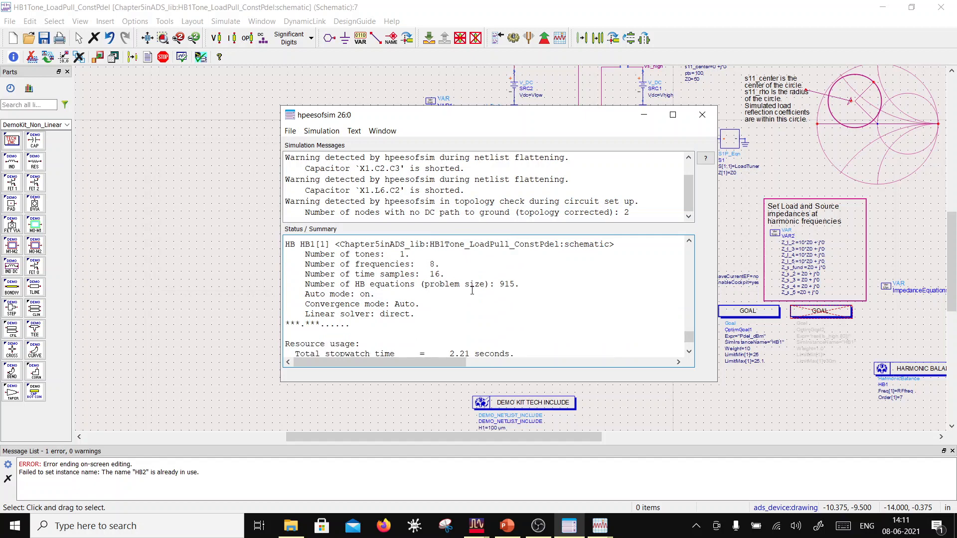
scroll(472, 289, "down", 2)
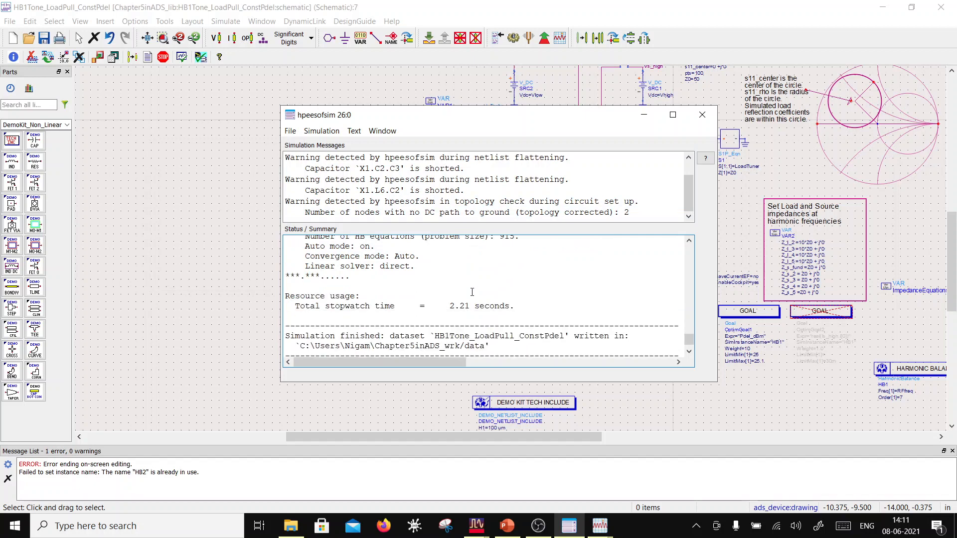
scroll(472, 292, "up", 3)
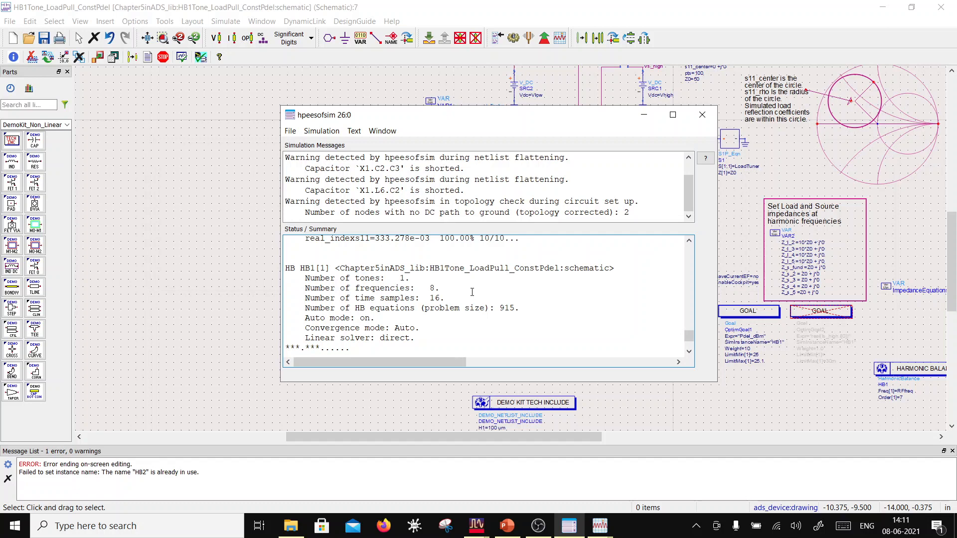
scroll(472, 293, "down", 1)
Examine the HB1Tone_LoadPull_ConstPdel data display's contours and the bias-current equations on its Equations page
left_click(600, 526)
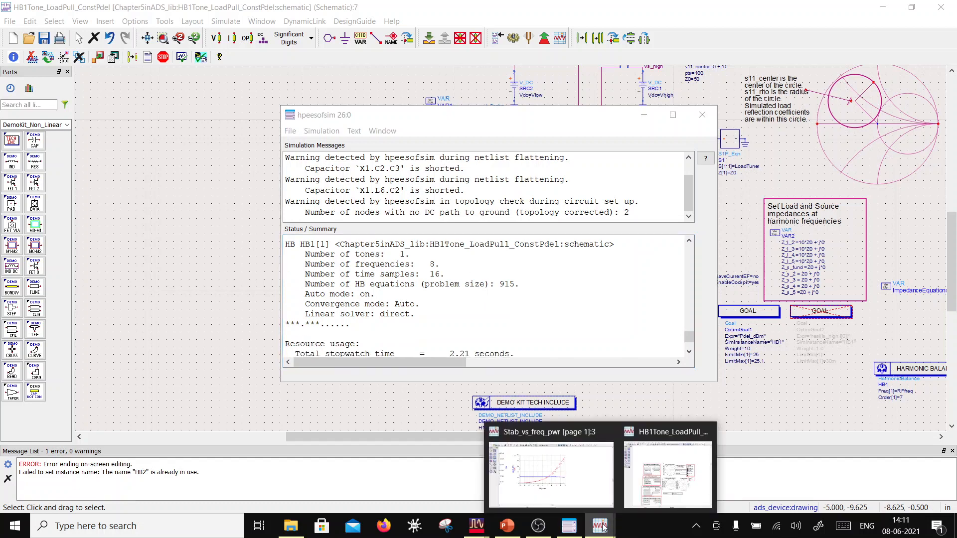
left_click(668, 473)
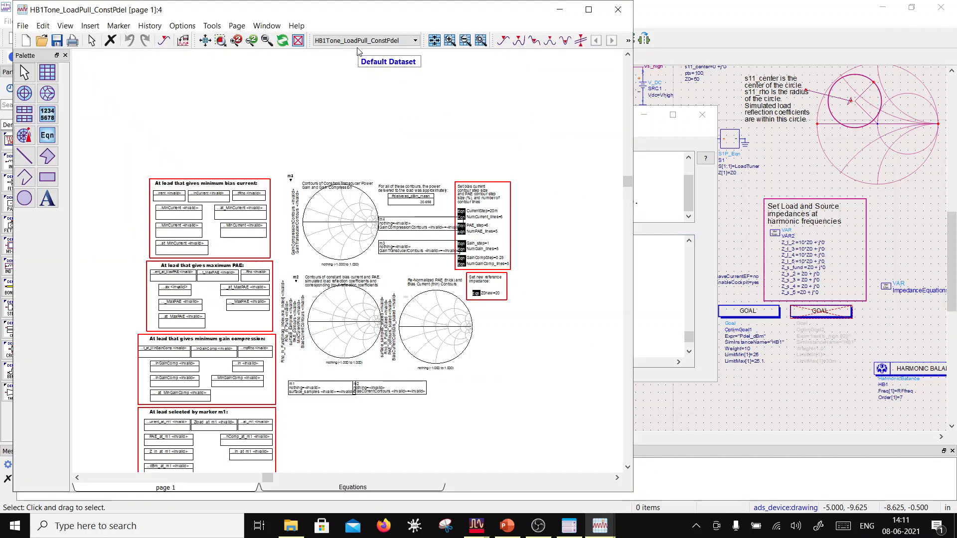
scroll(345, 257, "up", 3)
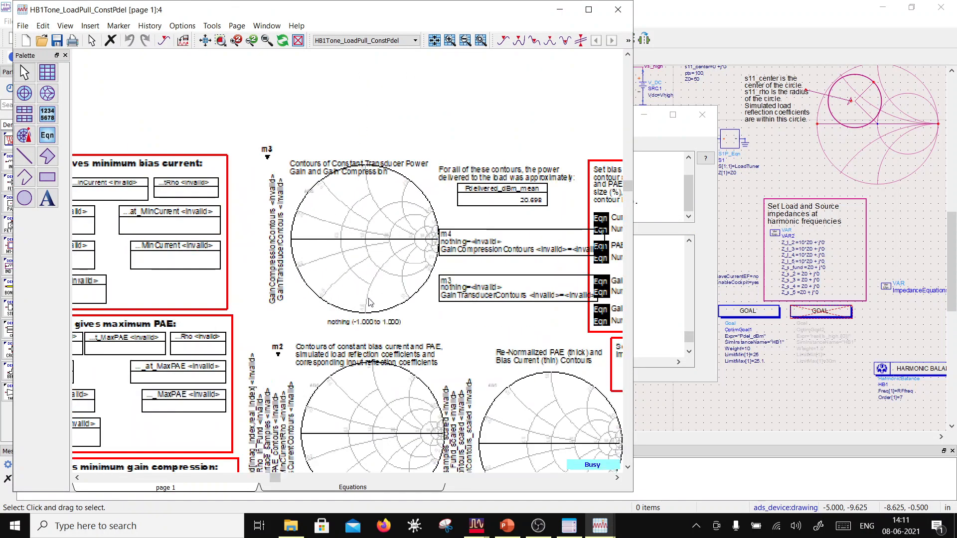
scroll(361, 298, "down", 3)
left_click(327, 487)
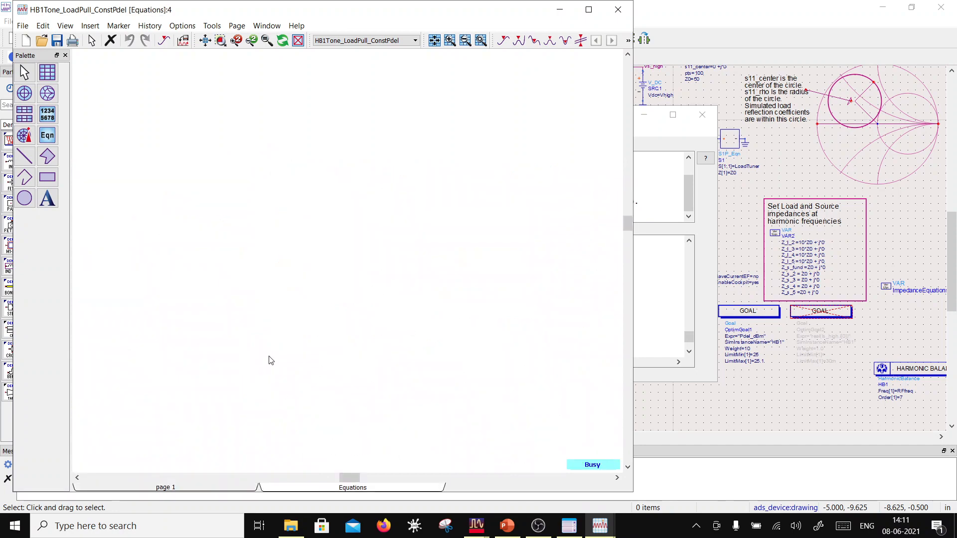
scroll(324, 266, "up", 1)
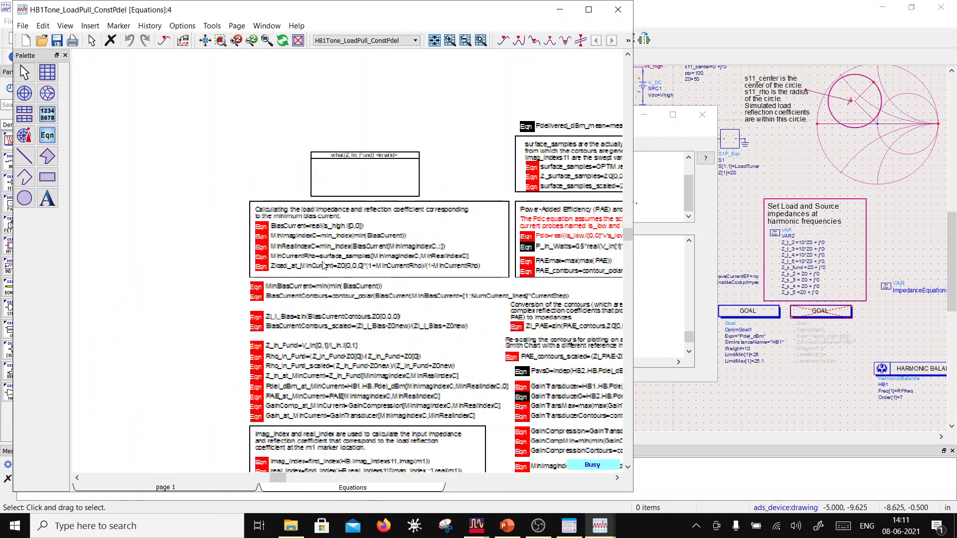
scroll(323, 266, "up", 1)
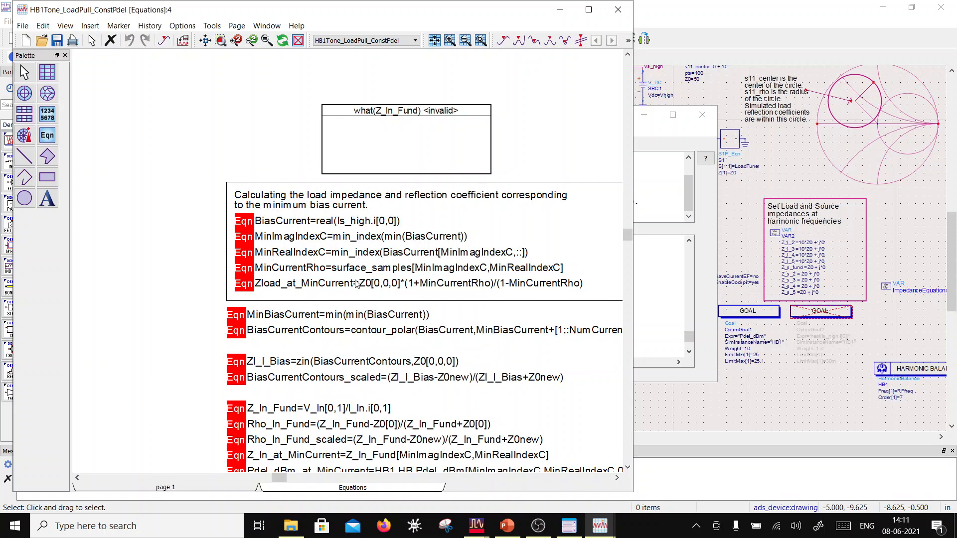
Return to the schematic and inspect the amplifier circuit, load tuner coverage and simulation controllers
left_click(831, 381)
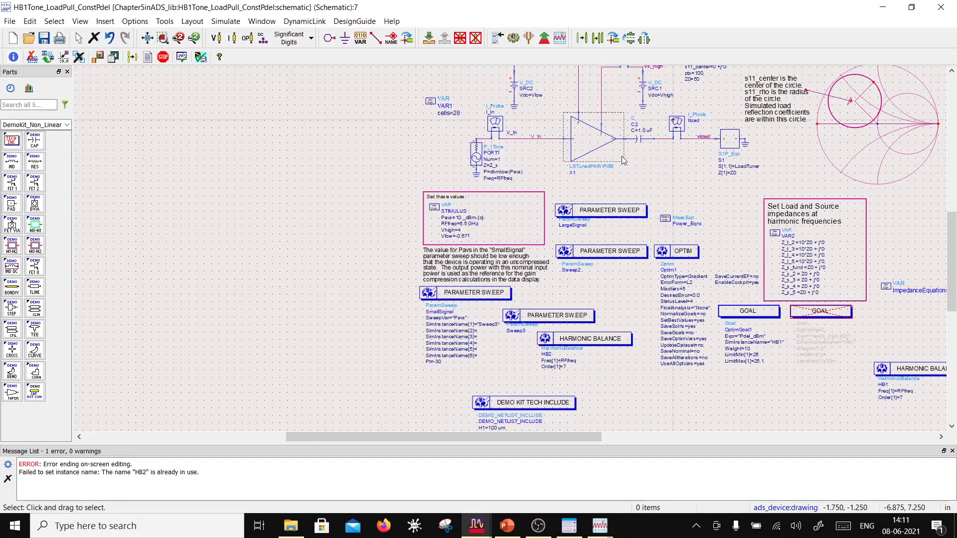
left_click_drag(641, 127, 541, 217)
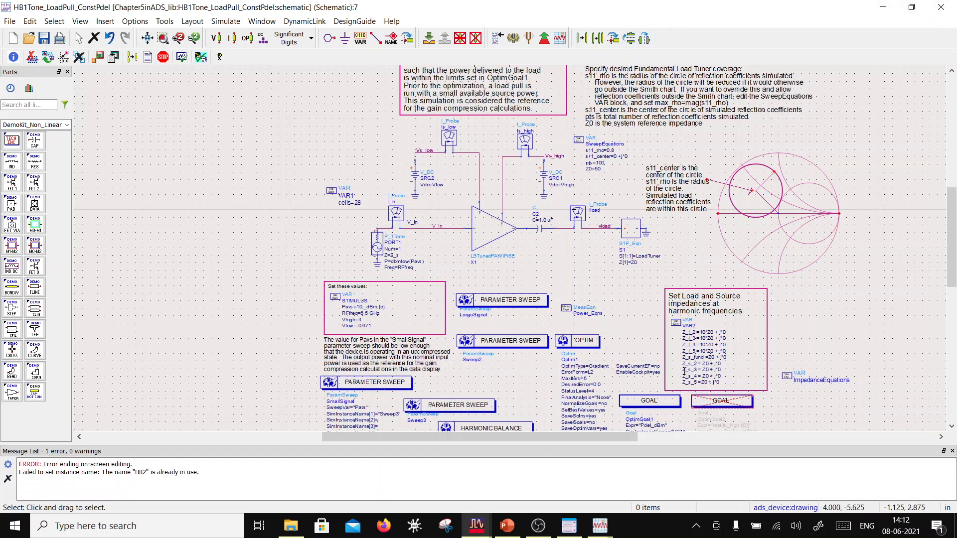
scroll(590, 302, "down", 1)
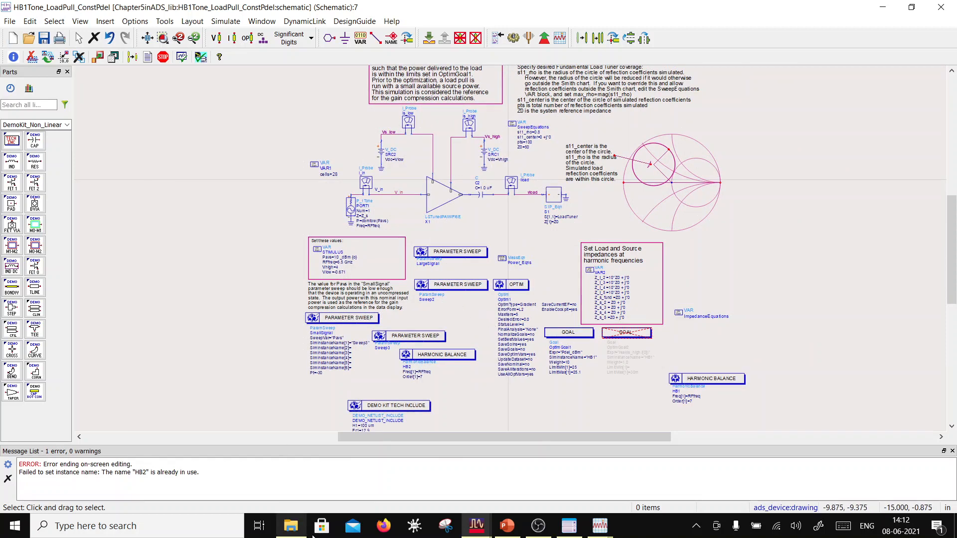
Close the current workspace and open the recent LoadPull_wrk example workspace
left_click(383, 526)
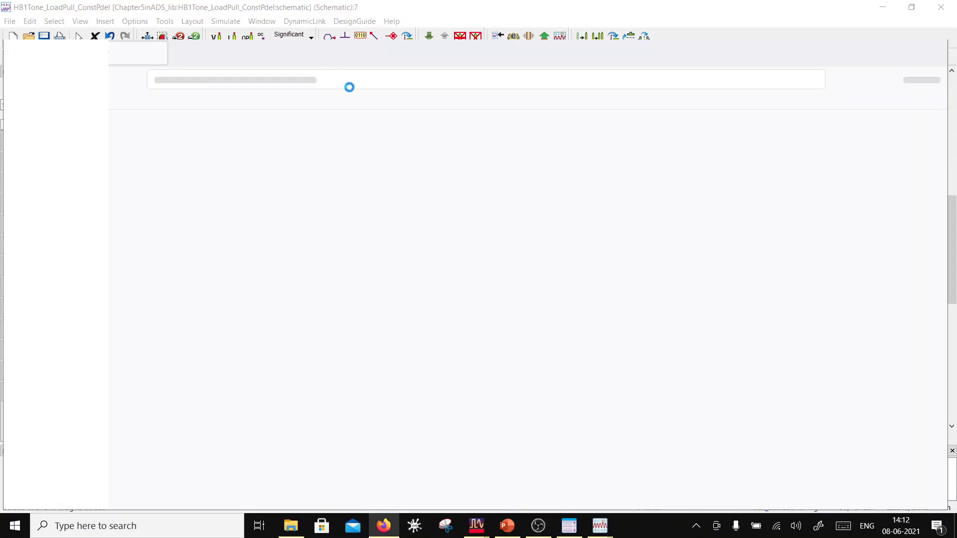
mouse_move(476, 525)
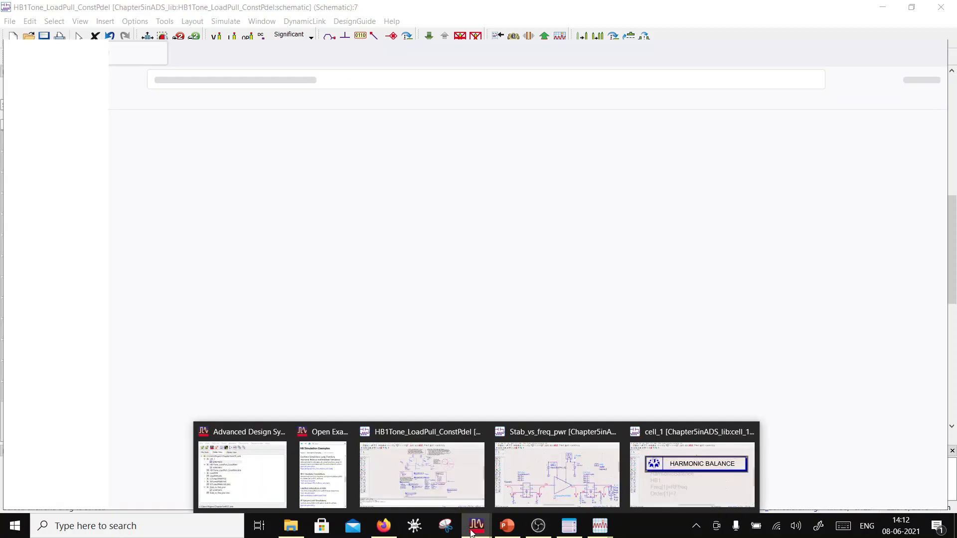
left_click(222, 477)
left_click(229, 148)
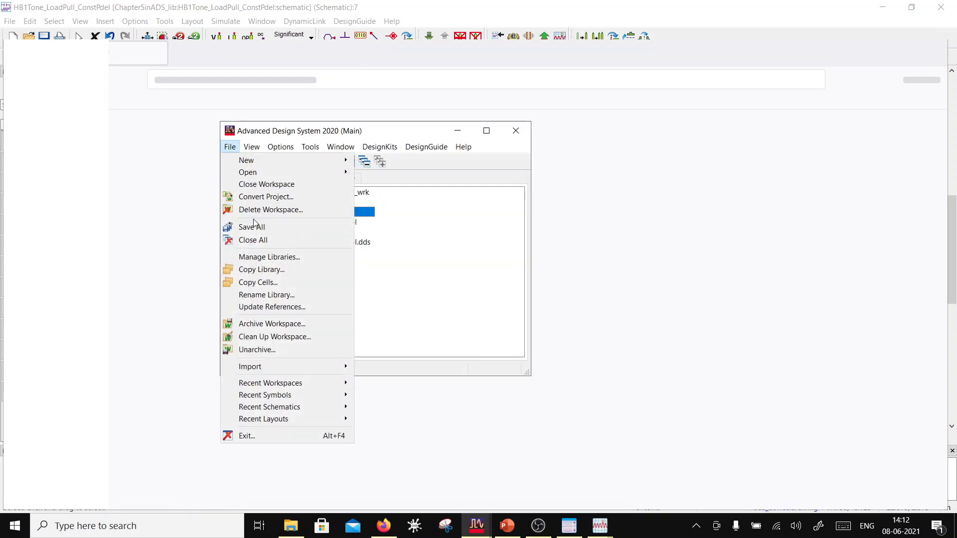
left_click(266, 186)
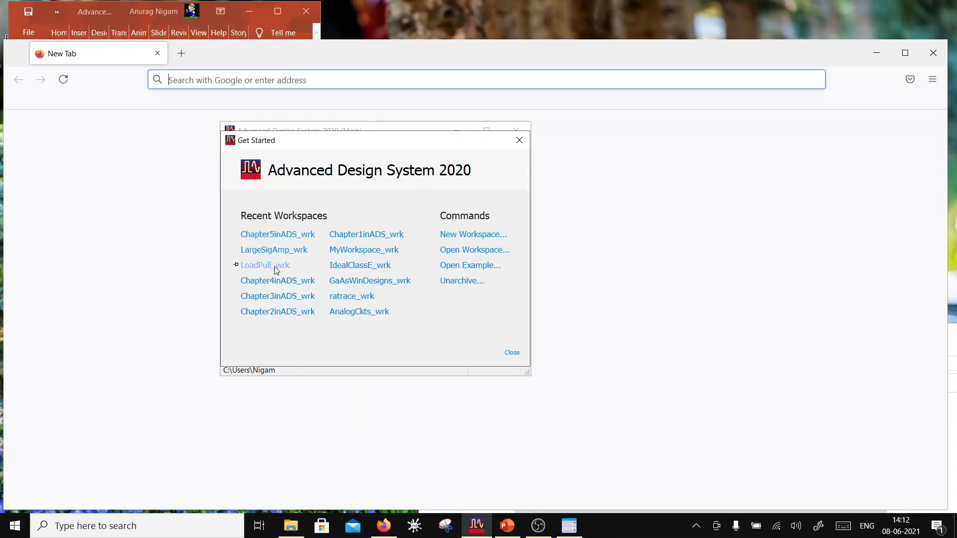
left_click(267, 266)
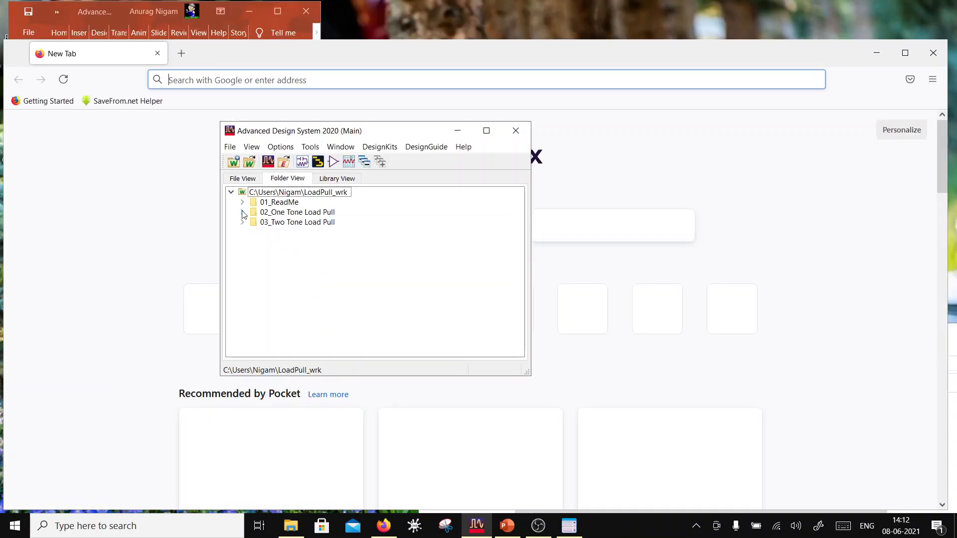
Open the schematic of HB1Tone_LoadPull_ConstPdel from the 02_One Tone Load Pull folder
left_click(243, 213)
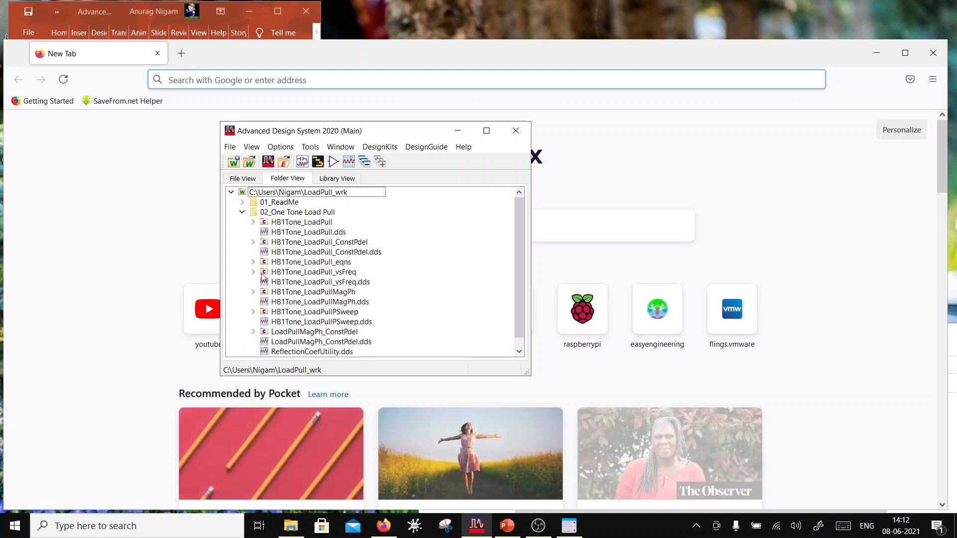
left_click(253, 242)
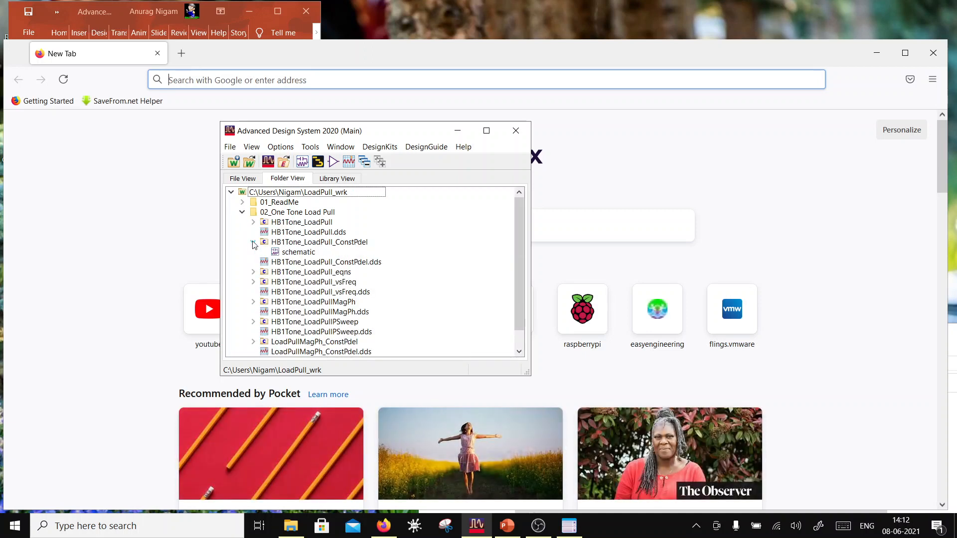
double_click(293, 253)
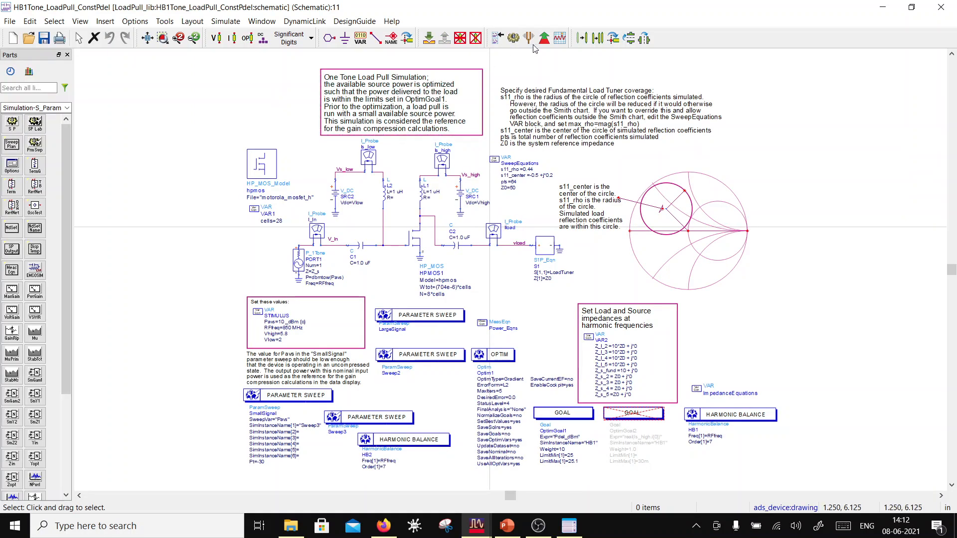
Simulate the HB1Tone_LoadPull_ConstPdel example and examine the contours and Equations page of its data display
left_click(514, 39)
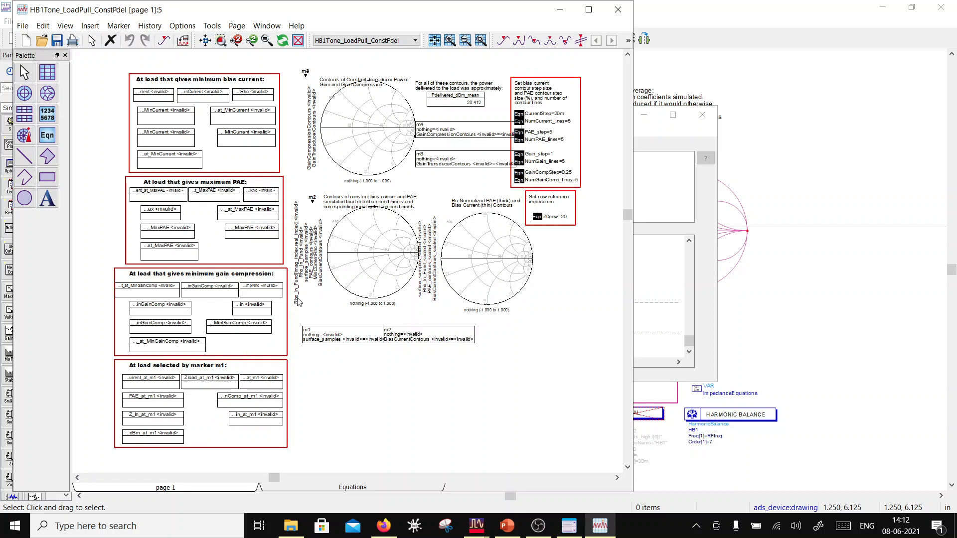
left_click(349, 488)
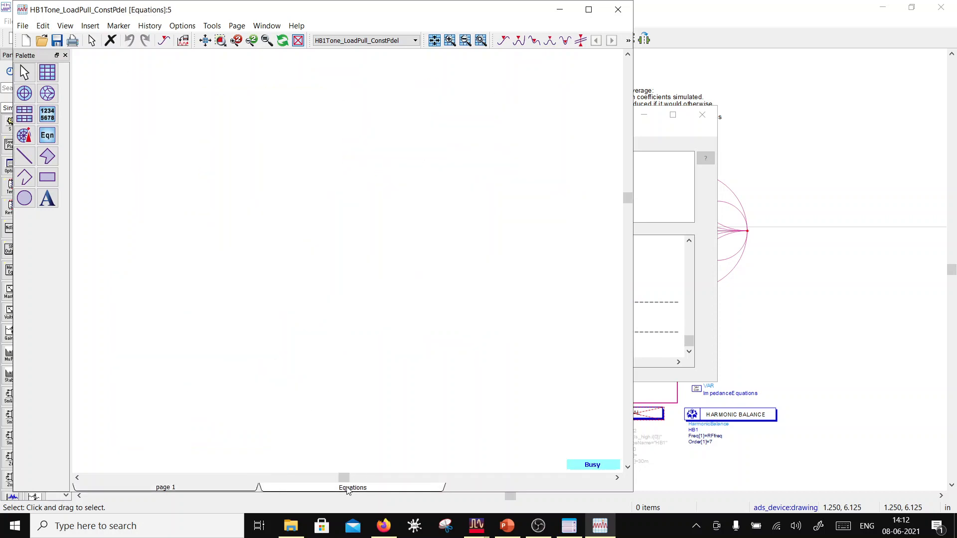
scroll(356, 366, "down", 1)
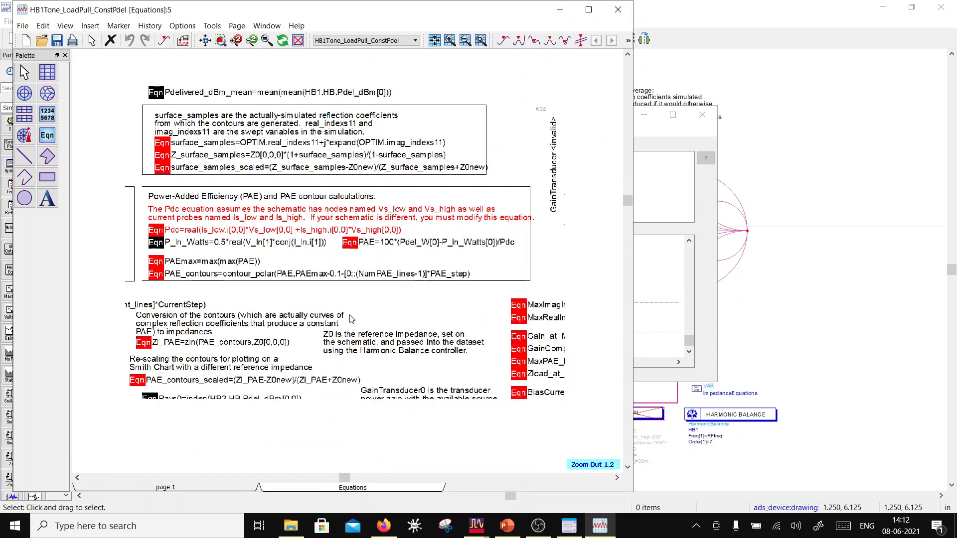
left_click(619, 10)
left_click(199, 300)
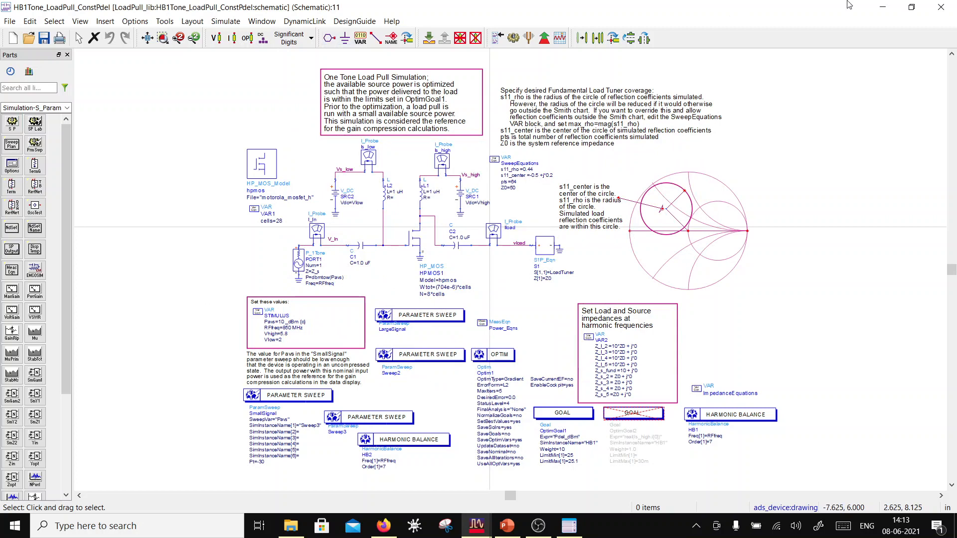
Close the example's schematic, simulation status window and workspace, and reopen the recent Chapter5inADS_wrk workspace
left_click(941, 7)
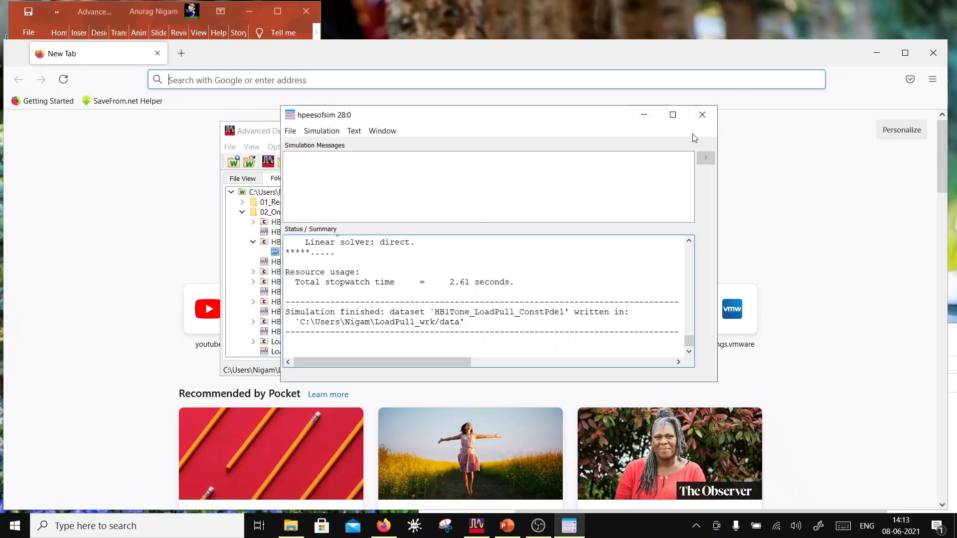
left_click(699, 115)
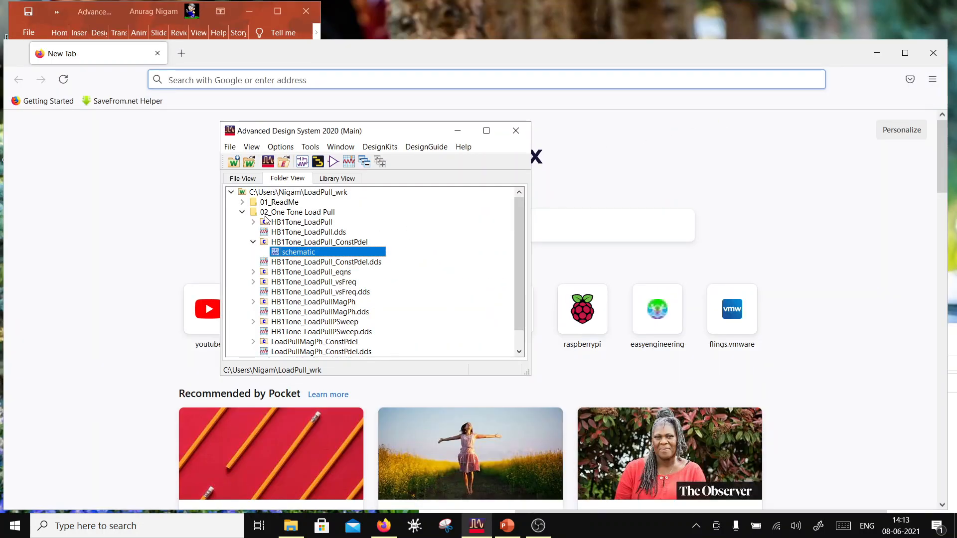
left_click(230, 147)
left_click(262, 184)
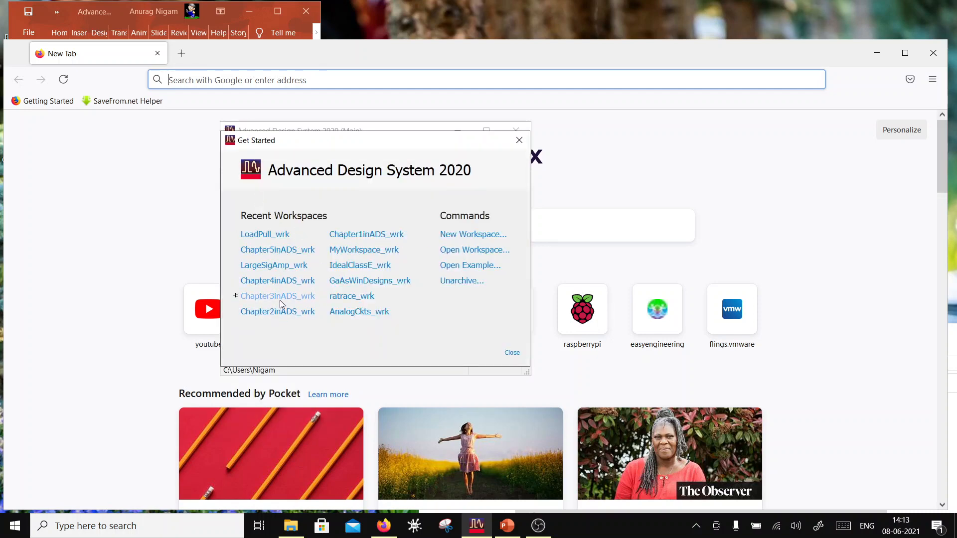
left_click(301, 282)
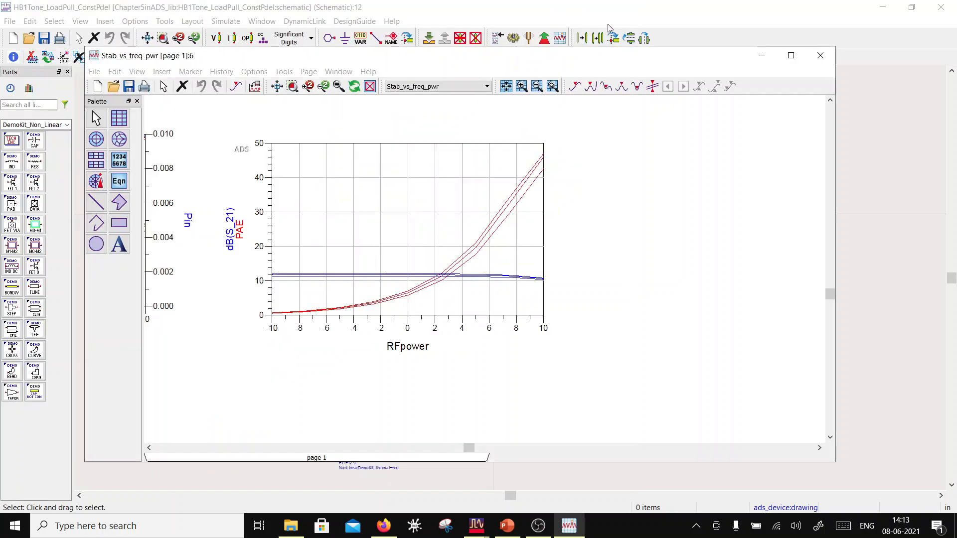
Close the Stab_vs_freq_pwr and cell_1 schematics and bring the main workspace window to the front
left_click(476, 526)
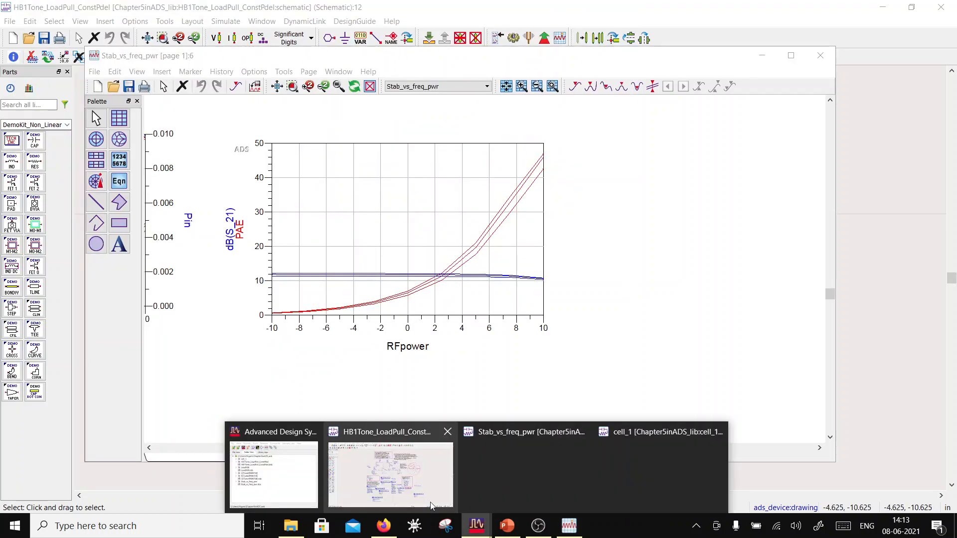
mouse_move(435, 499)
left_click(494, 491)
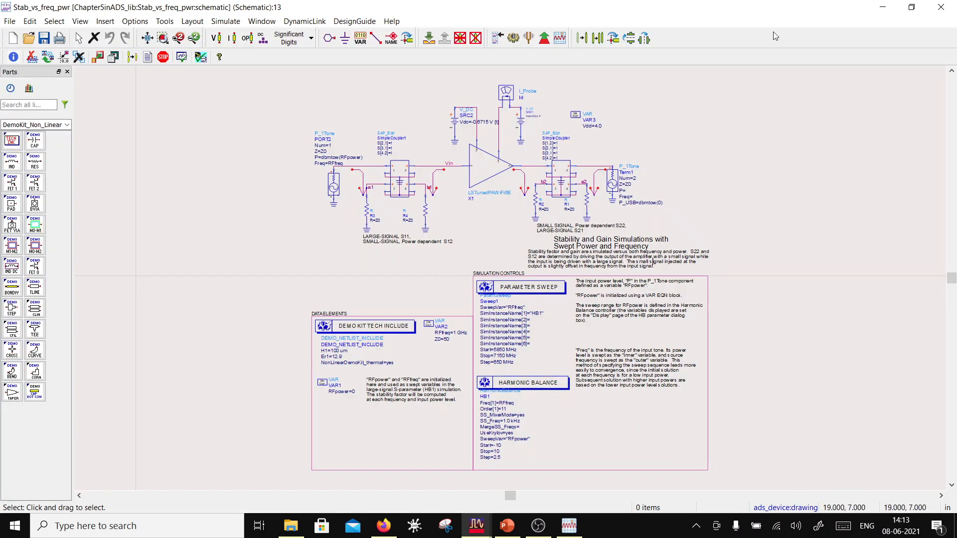
left_click(882, 12)
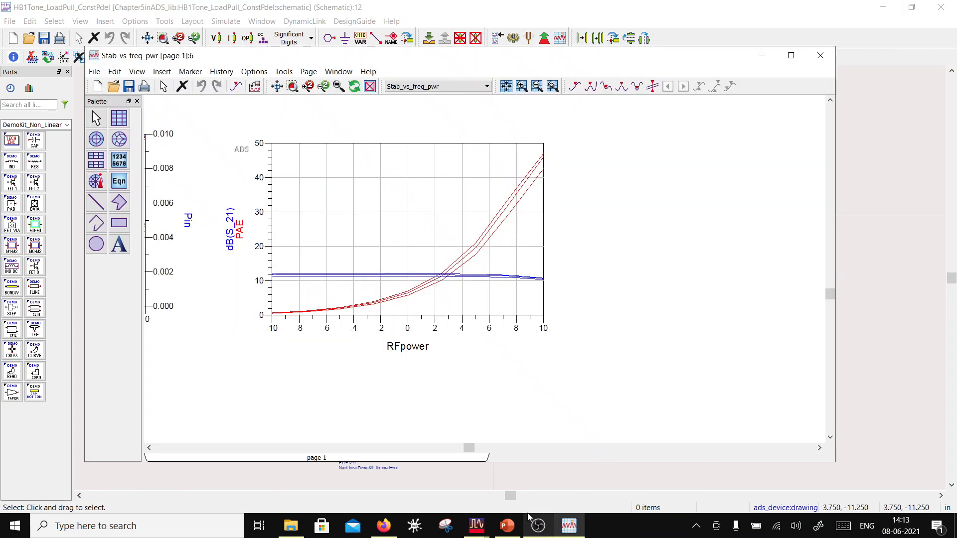
left_click(477, 526)
left_click(543, 469)
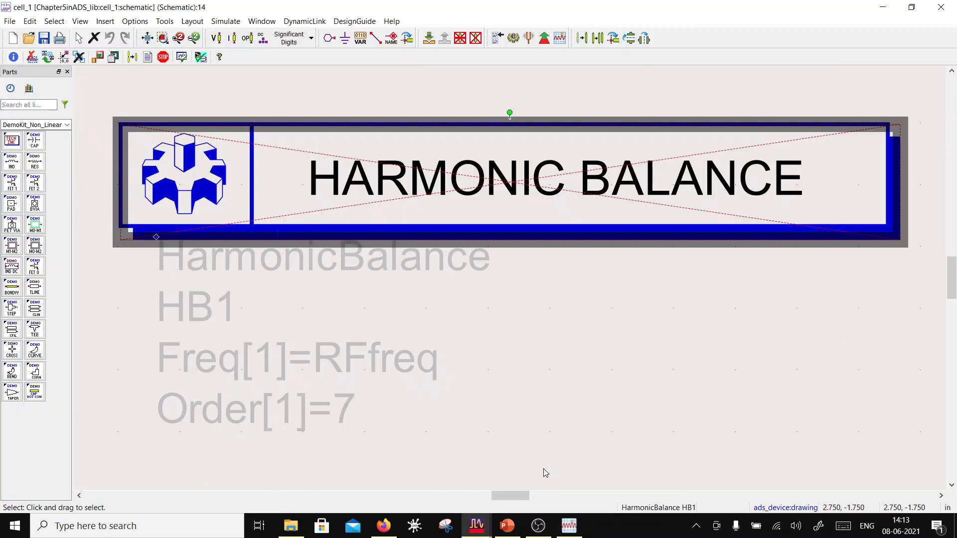
left_click(941, 7)
left_click(476, 525)
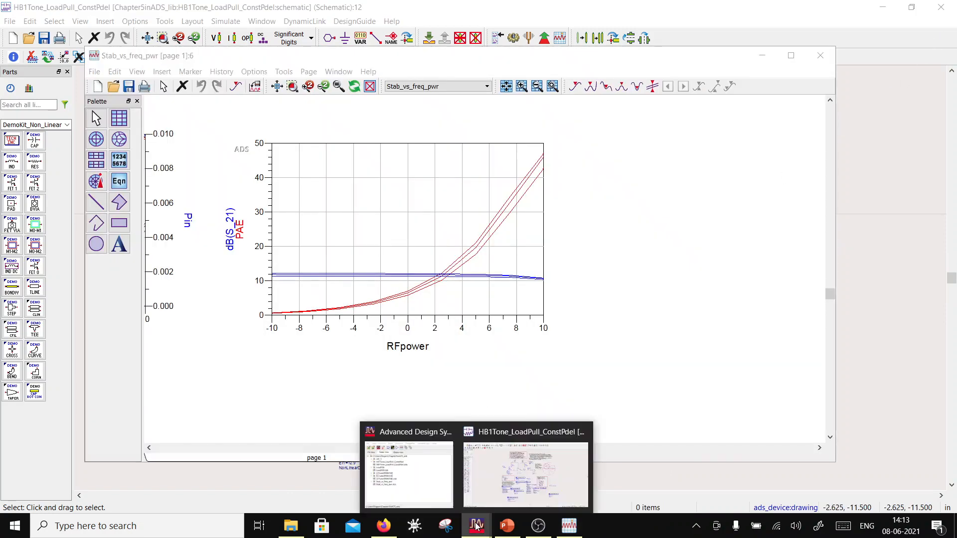
left_click(443, 496)
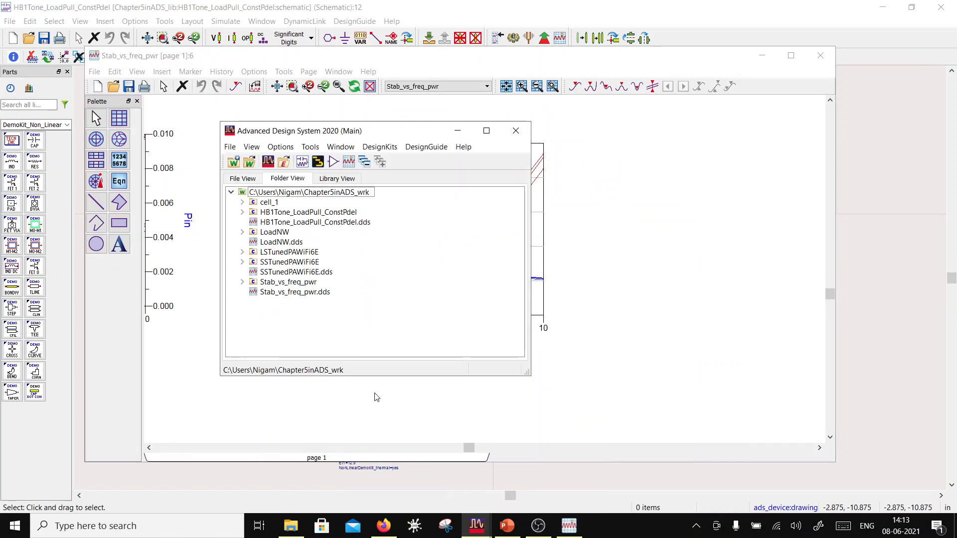
Add the lib.defs library definition file from the LoadPull_wrk folder to the Chapter5inADS_wrk workspace
left_click(231, 147)
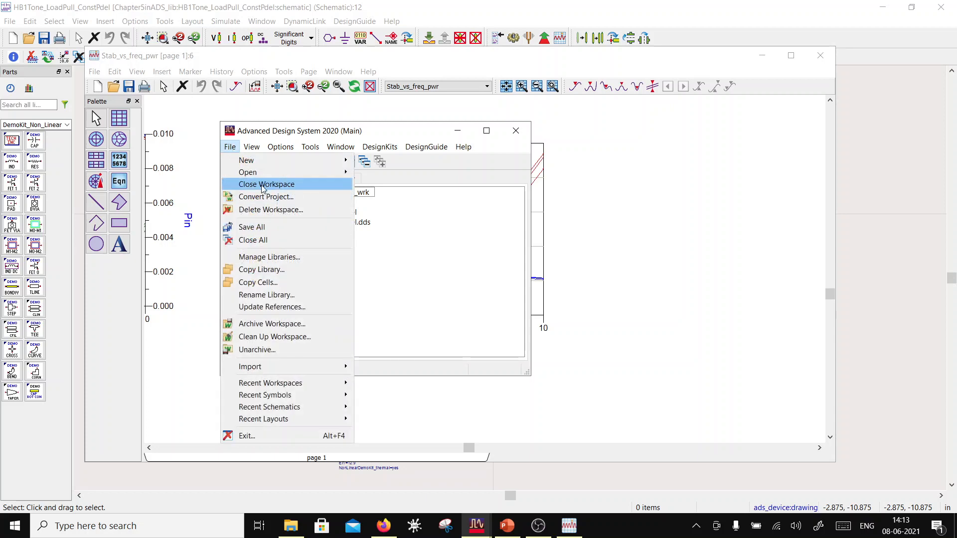
left_click(269, 258)
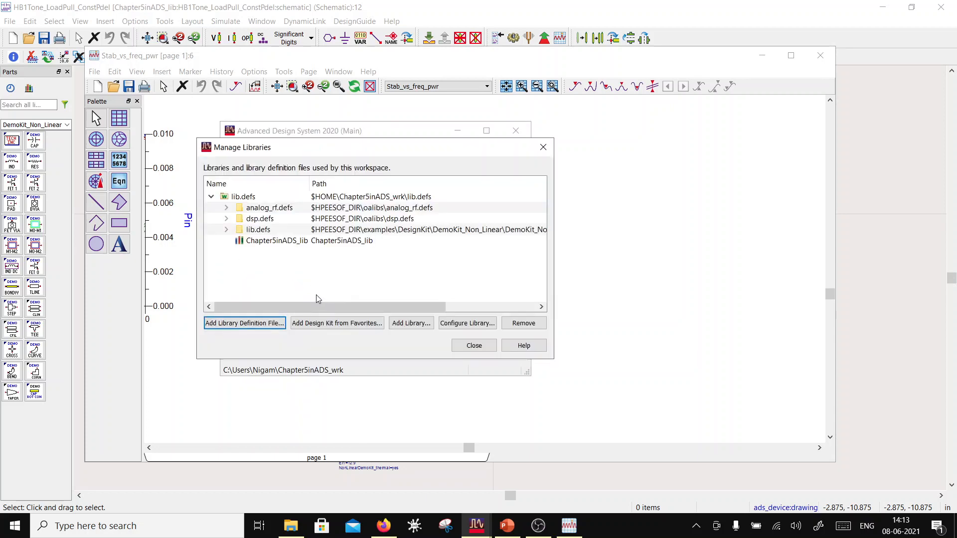
left_click(282, 322)
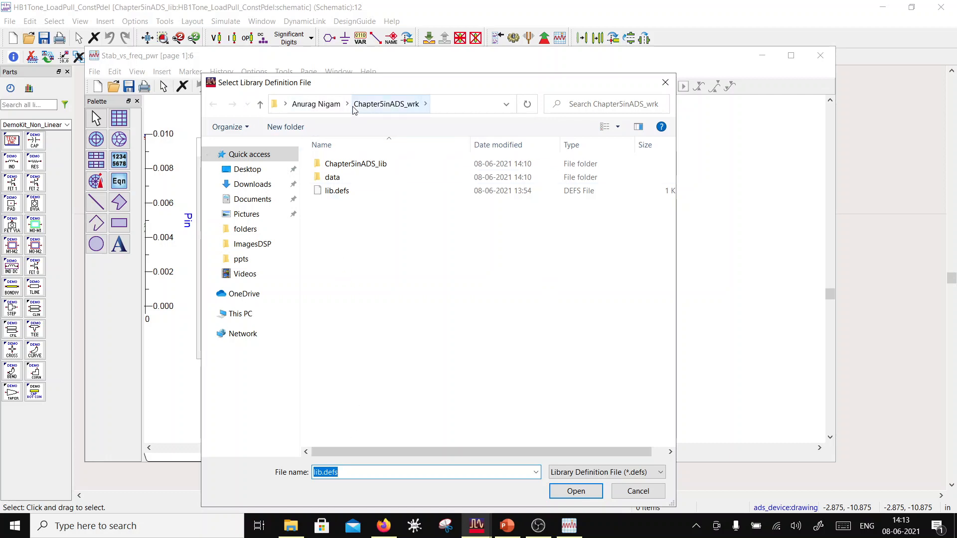
left_click(316, 104)
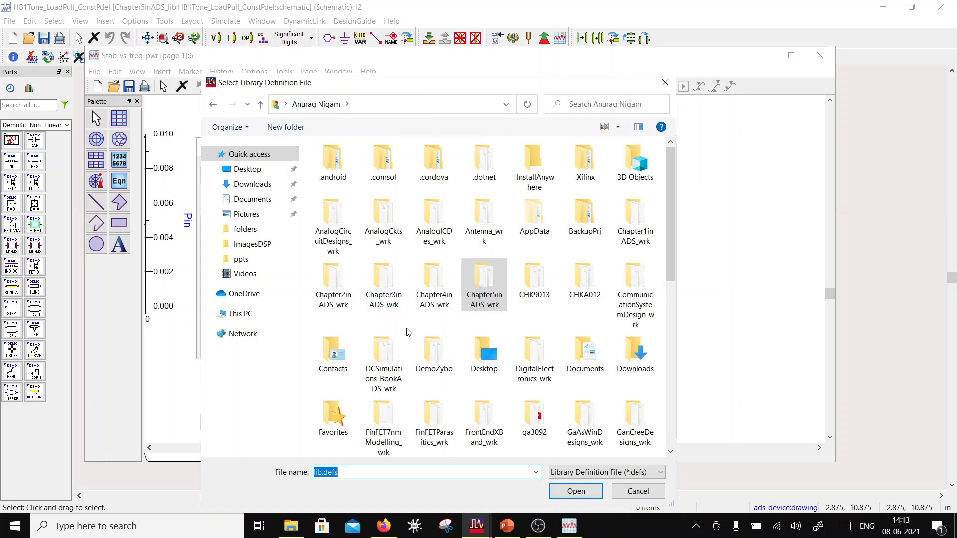
scroll(430, 355, "down", 5)
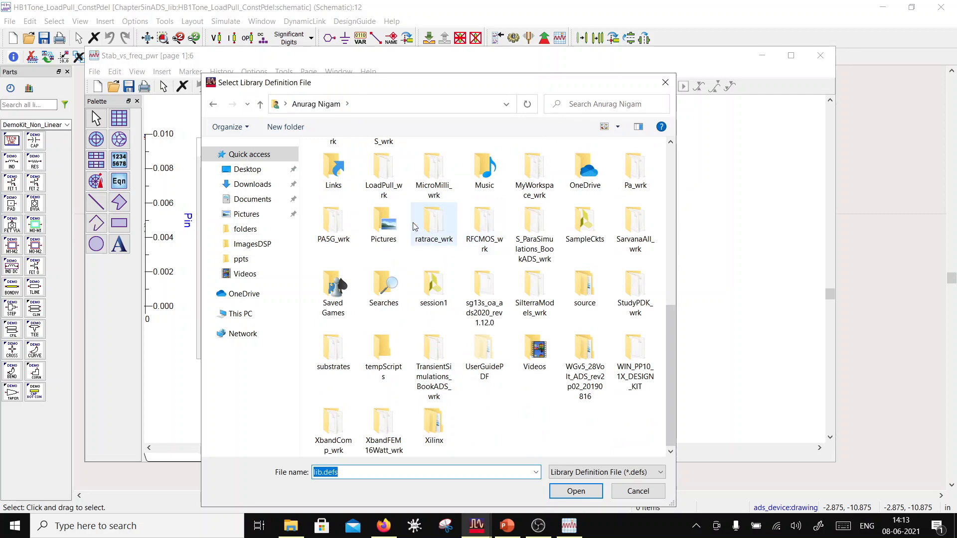
left_click(389, 185)
double_click(390, 185)
double_click(326, 206)
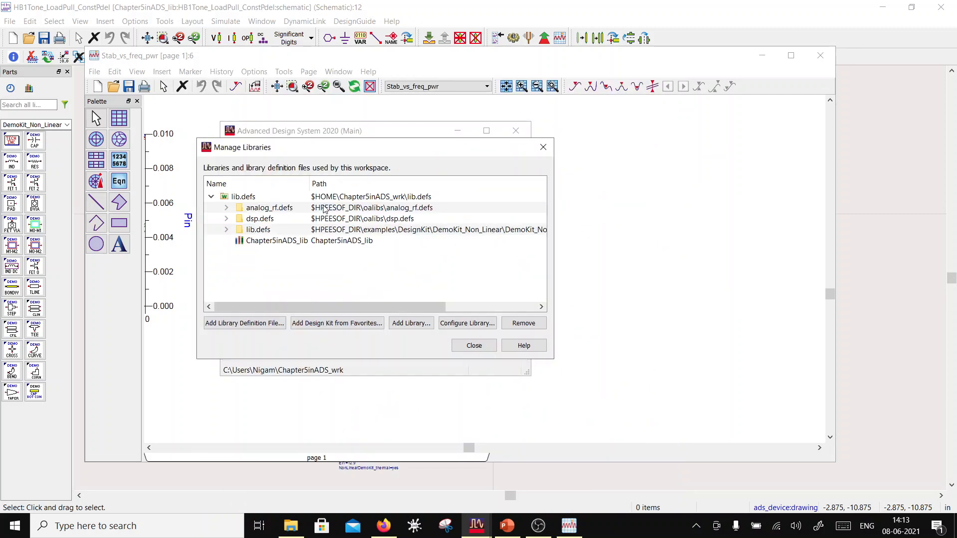
left_click(474, 345)
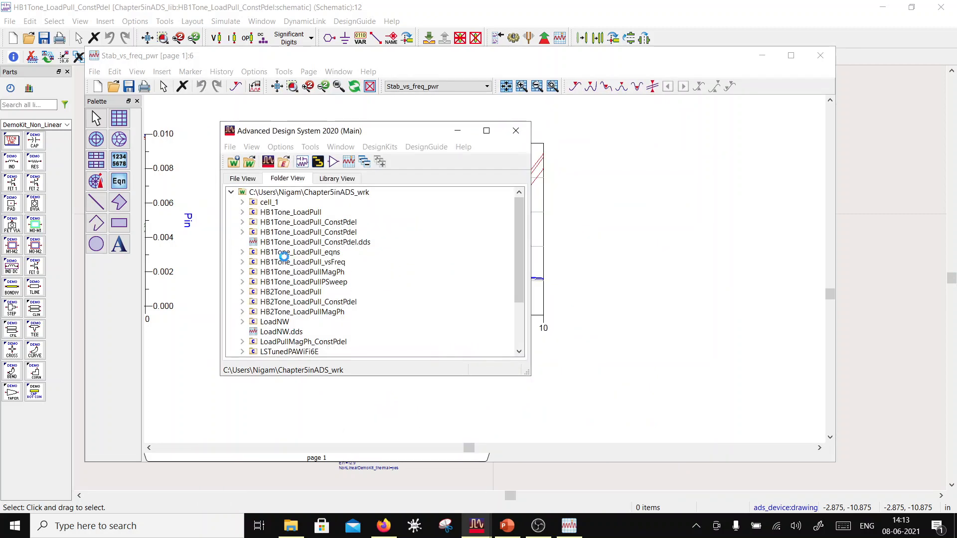
Copy the HB1Tone_LoadPull cell from LoadPull_lib into Chapter5inADS_lib under the name HB1Tone_LoadPull
left_click(243, 212)
left_click(291, 214)
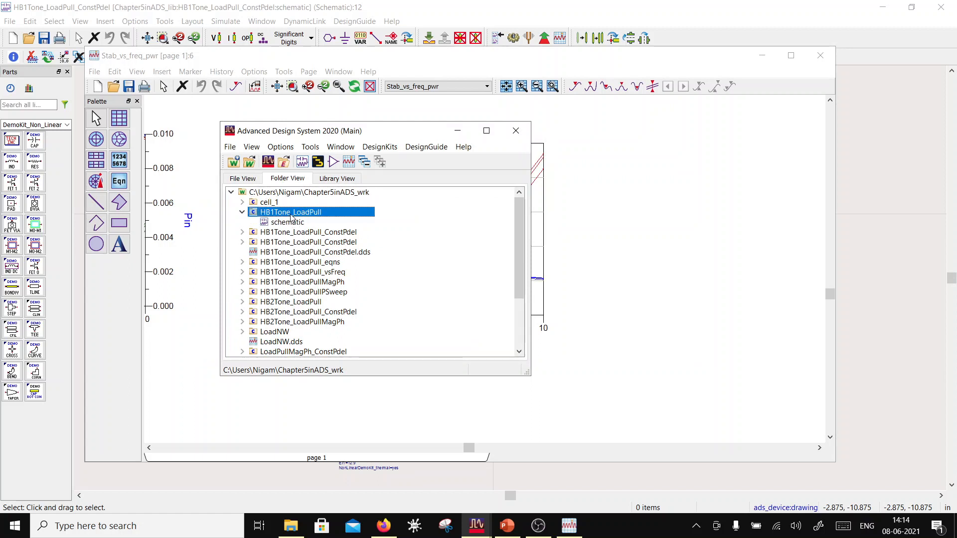
right_click(290, 215)
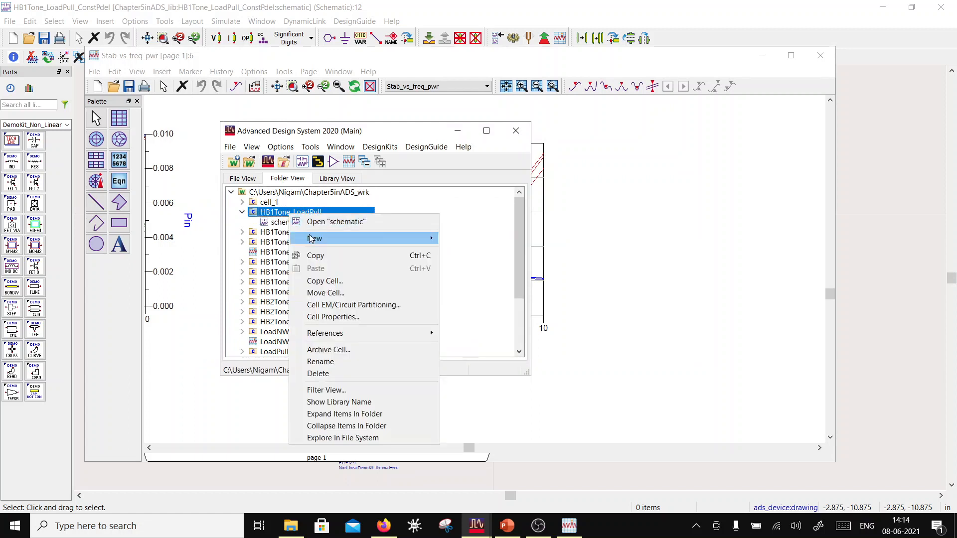
mouse_move(315, 240)
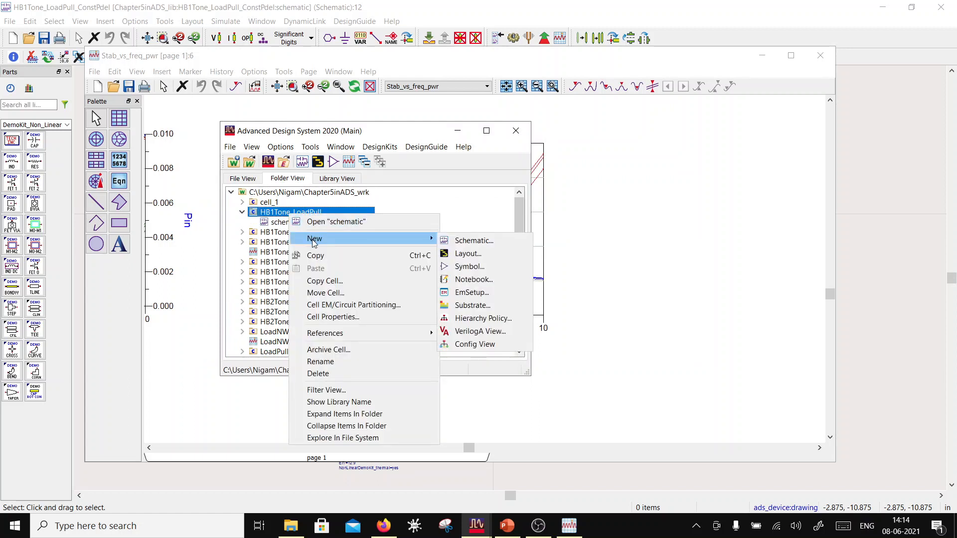
left_click(331, 281)
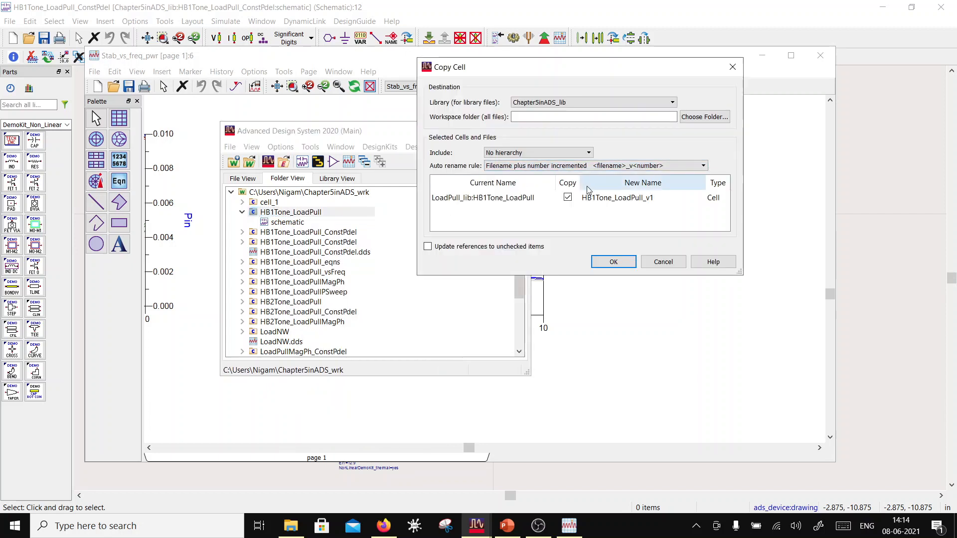
double_click(663, 198)
left_click(662, 199)
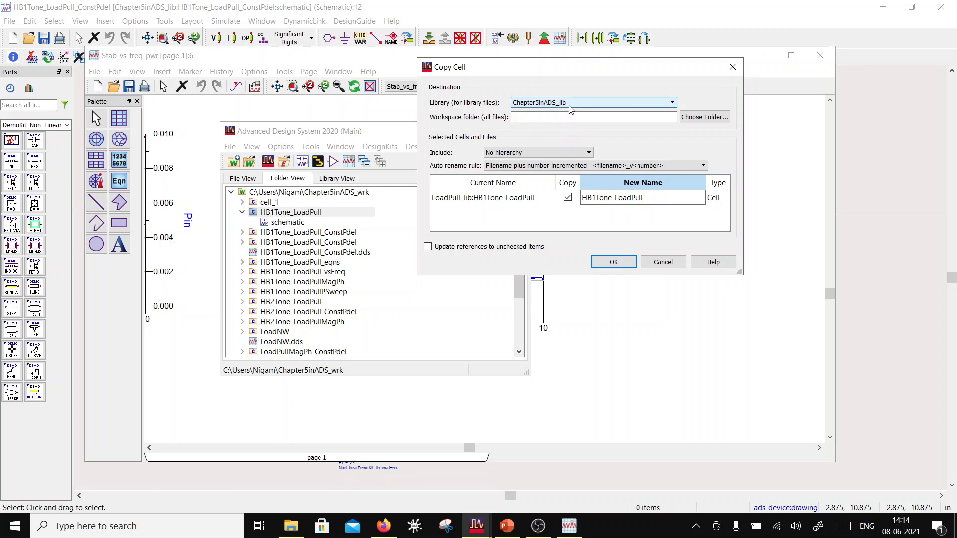
left_click(613, 261)
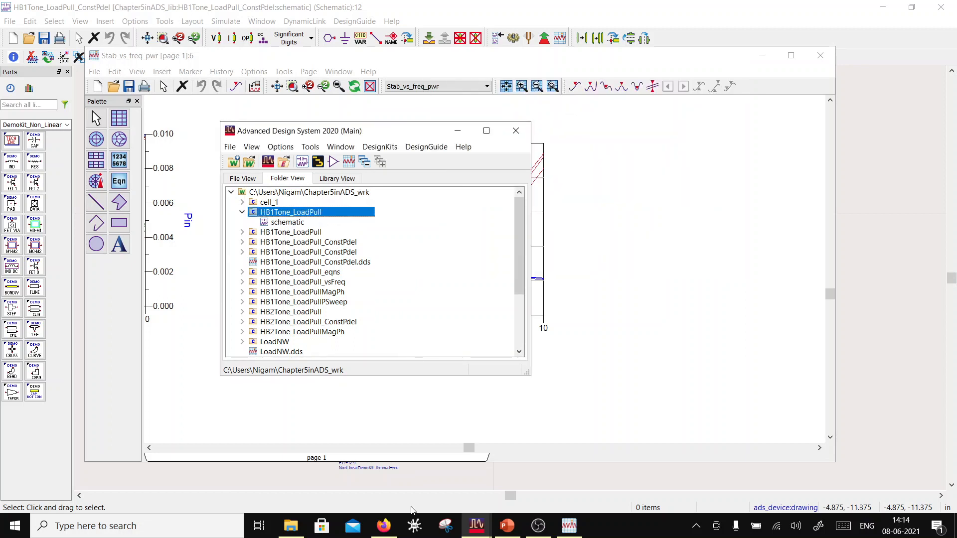
Switch to File Explorer and copy the HB1Tone_LoadPull.dds file from the LoadPull_wrk folder
left_click(291, 526)
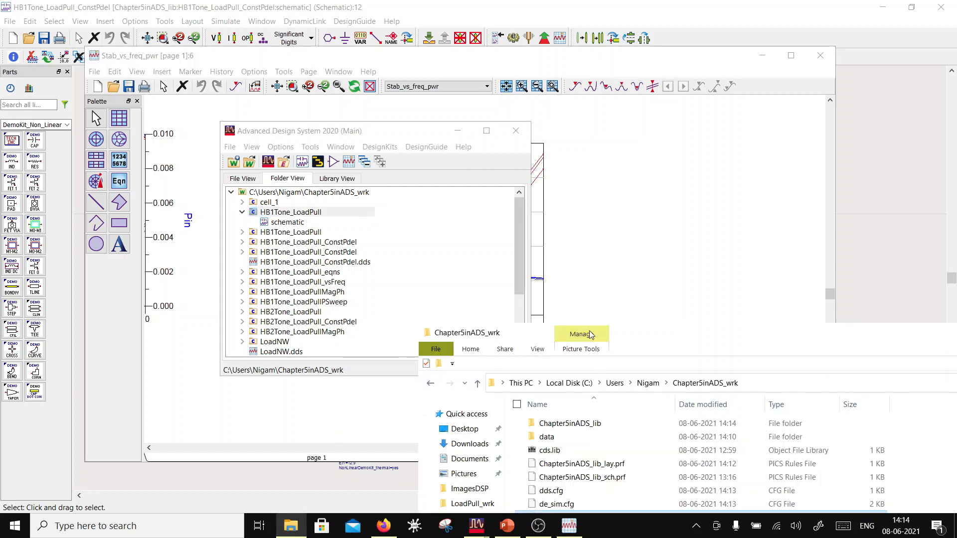
left_click_drag(643, 336, 493, 160)
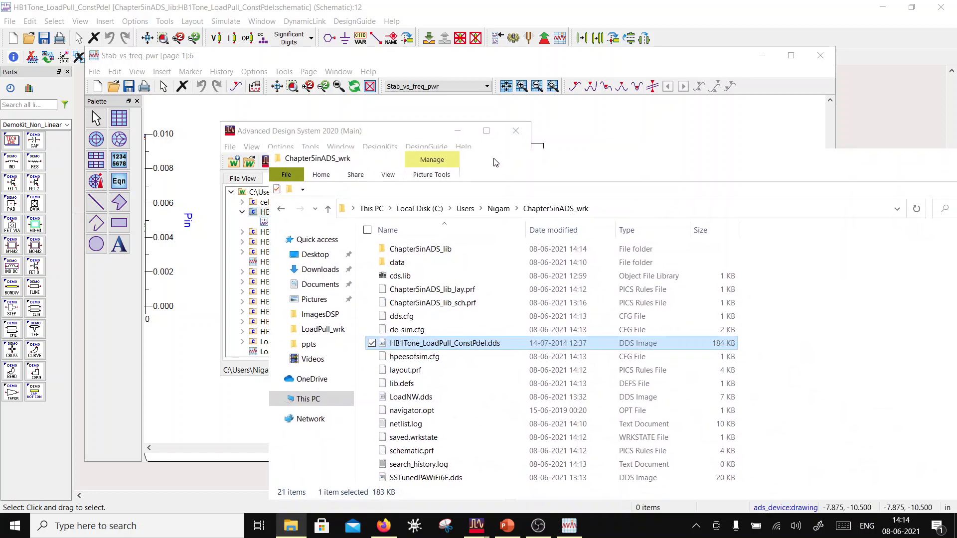
left_click(499, 207)
scroll(421, 415, "down", 5)
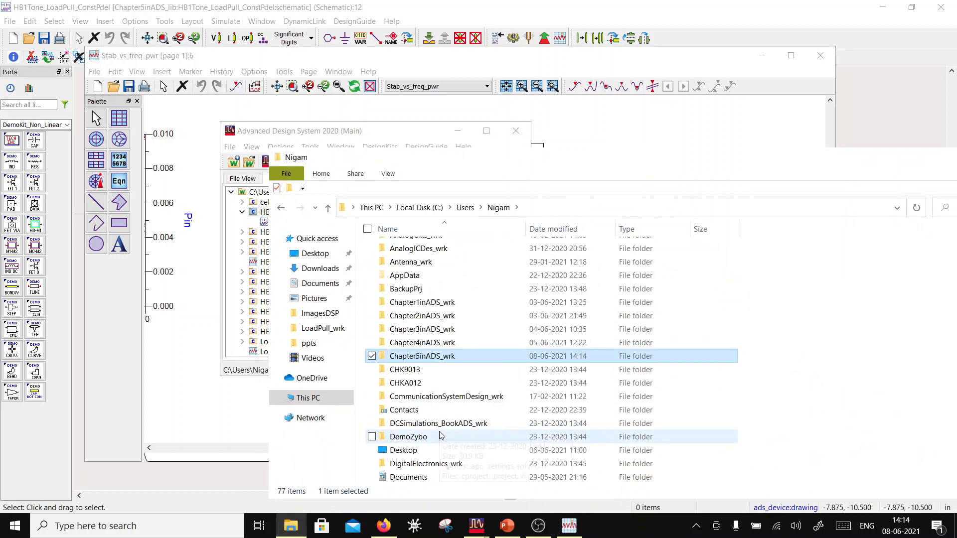
scroll(421, 415, "down", 5)
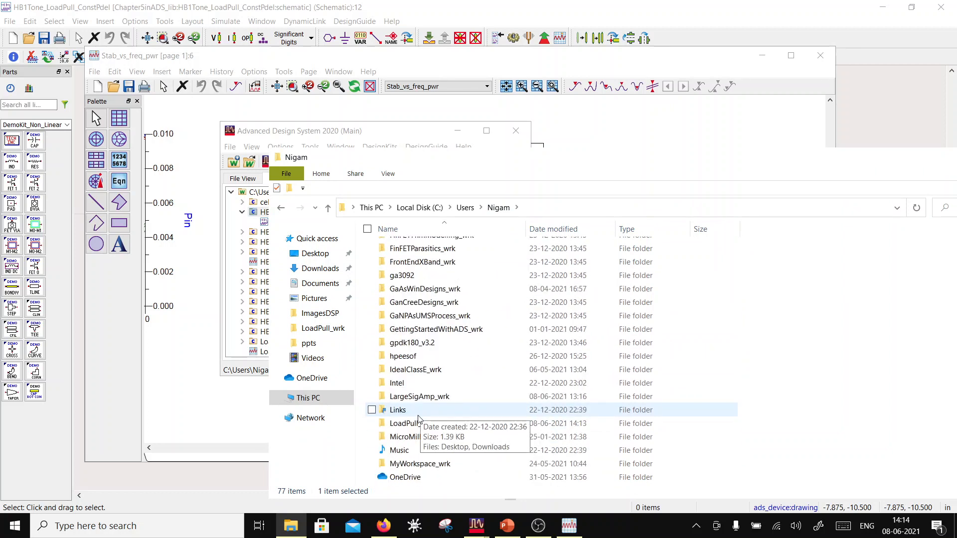
double_click(431, 423)
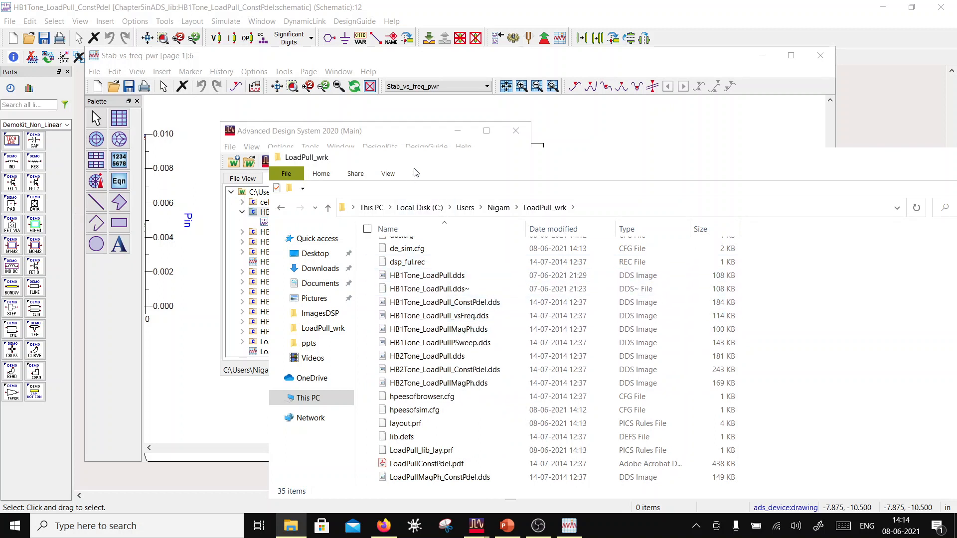
left_click_drag(417, 160, 490, 154)
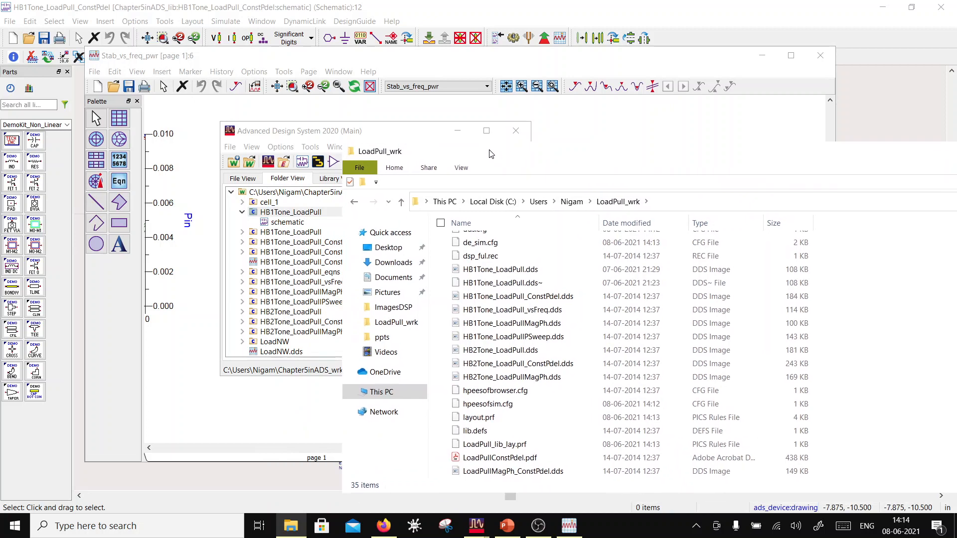
left_click(501, 273)
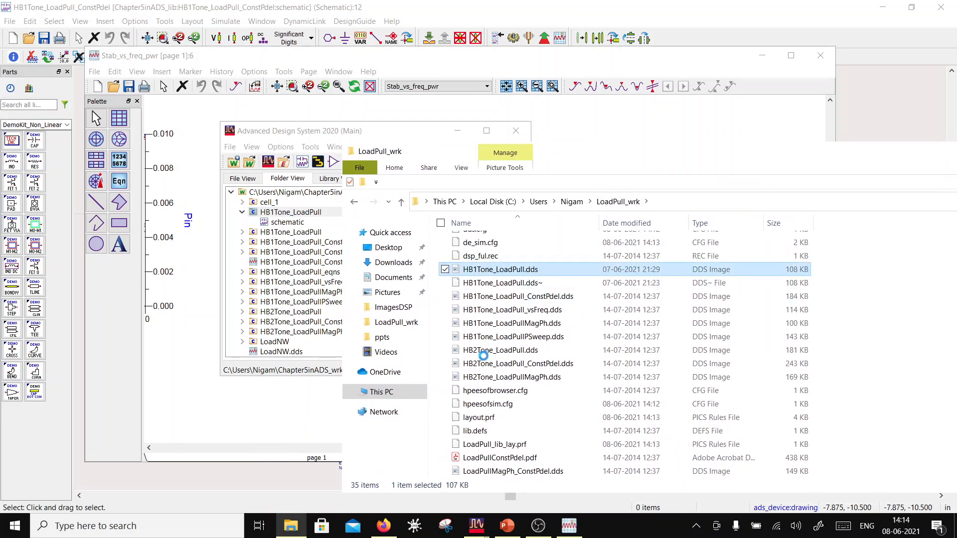
left_click(539, 442)
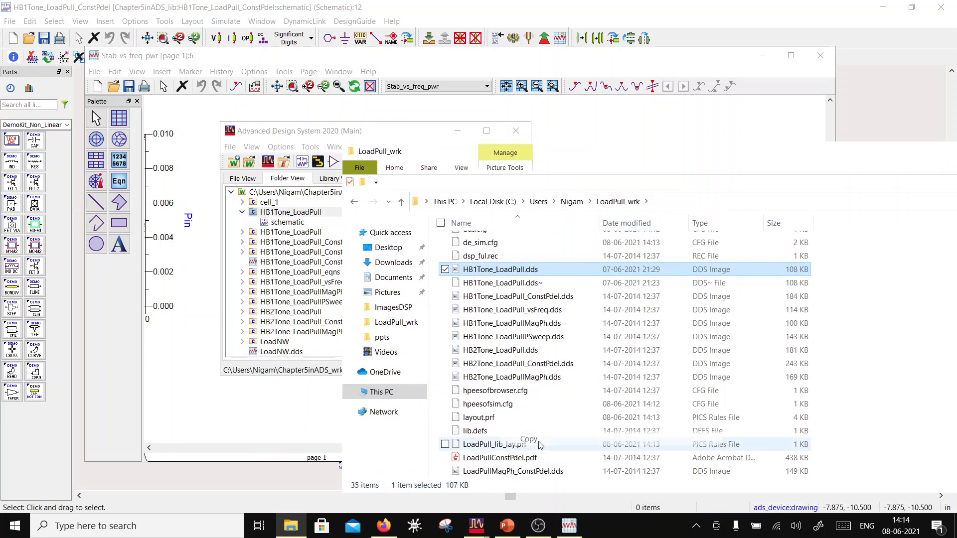
Paste the copied HB1Tone_LoadPull.dds file into the Chapter5inADS_wrk folder
left_click(572, 202)
scroll(527, 396, "down", 2)
scroll(524, 394, "up", 6)
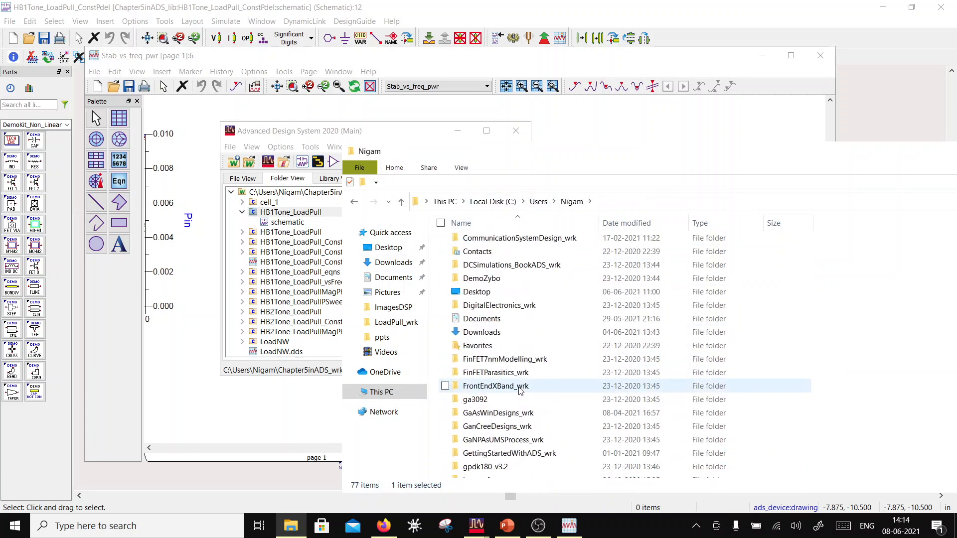
scroll(518, 389, "up", 4)
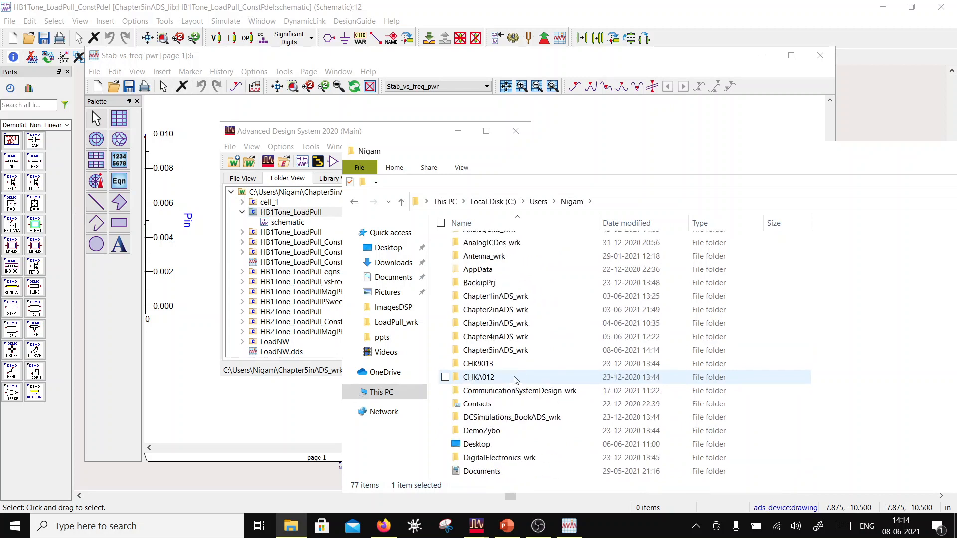
scroll(516, 380, "down", 3)
scroll(485, 376, "up", 2)
double_click(493, 311)
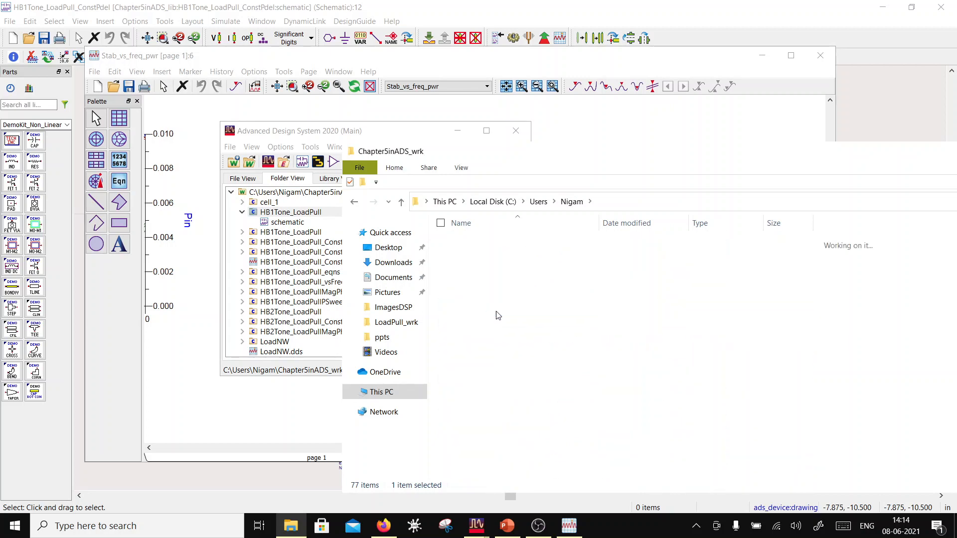
right_click(857, 316)
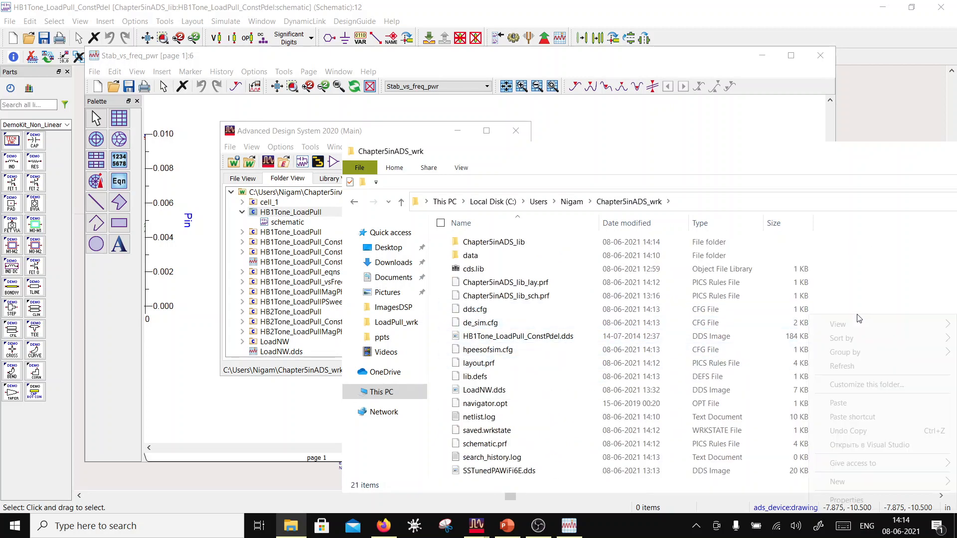
left_click(854, 403)
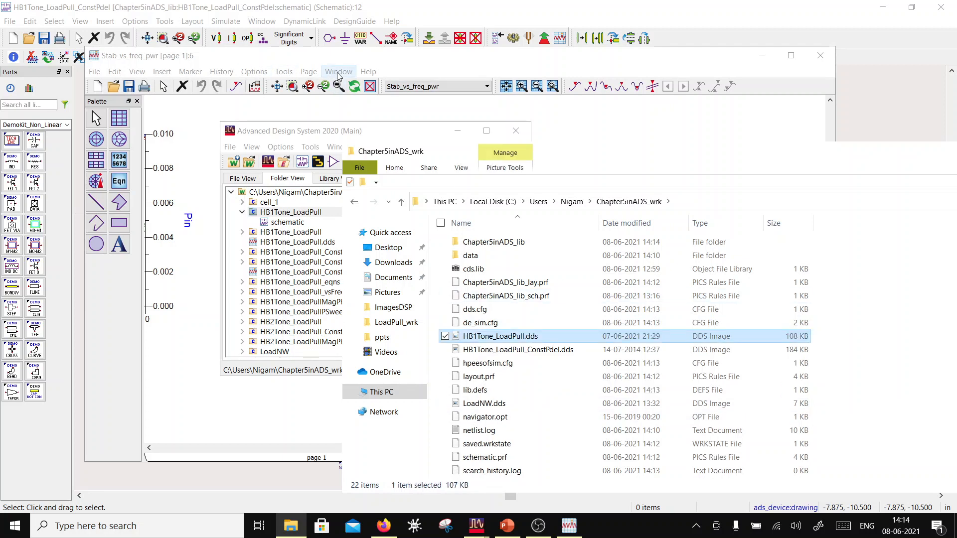
Switch to the ADS main window and remove the LoadPull_wrk lib.defs library definition file from the workspace
left_click(338, 75)
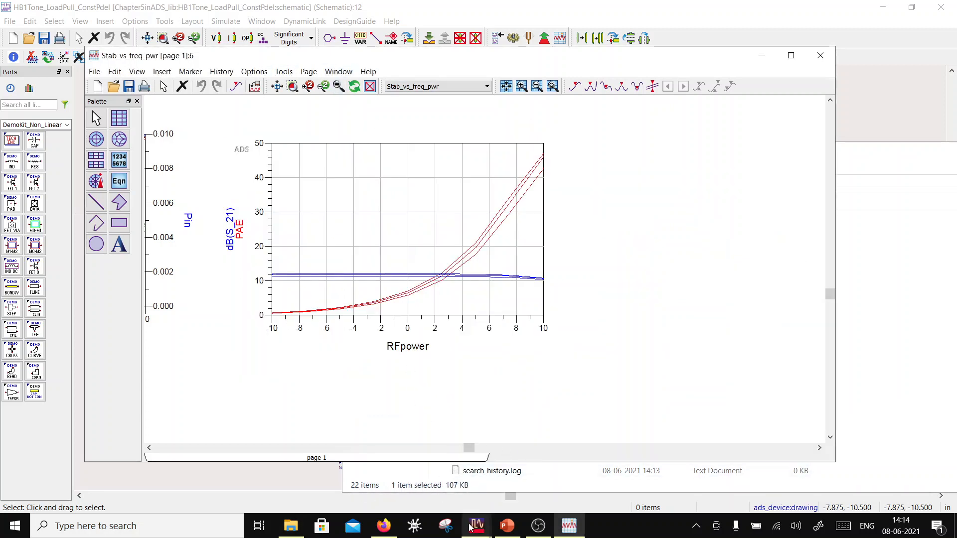
mouse_move(472, 527)
left_click(416, 461)
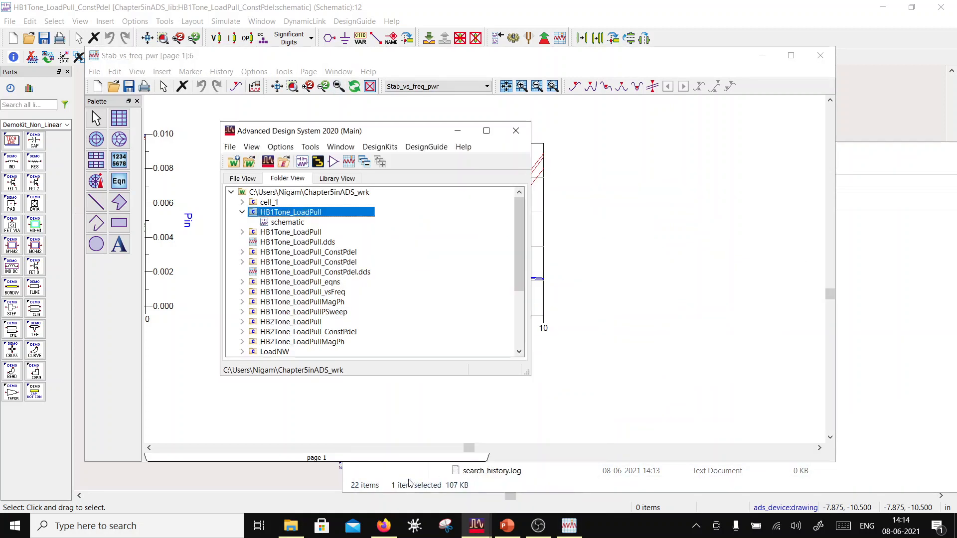
left_click(230, 147)
left_click(259, 256)
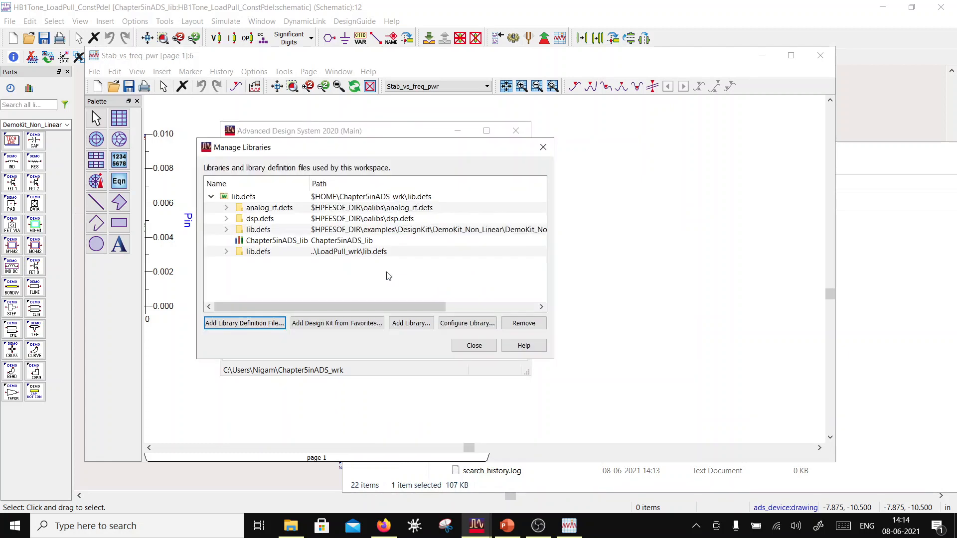
left_click(261, 251)
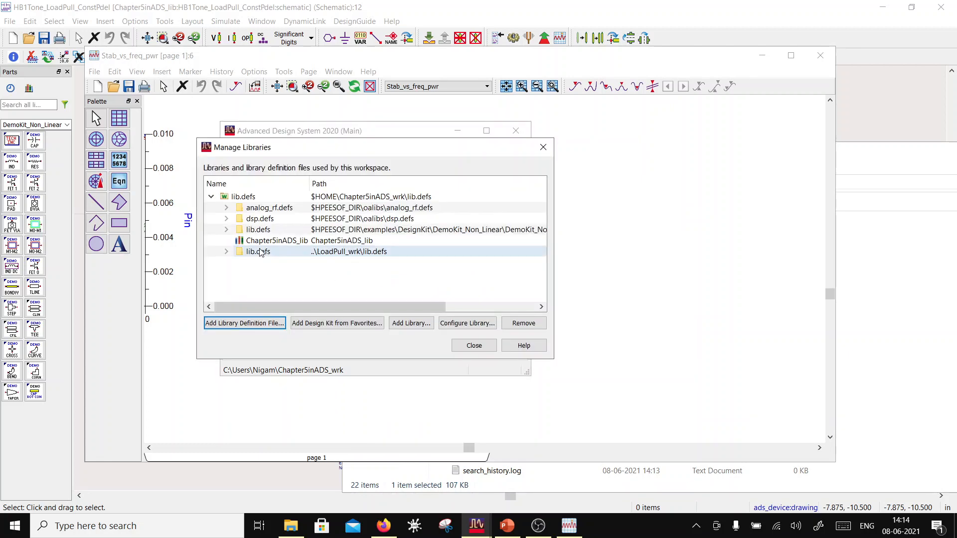
left_click(522, 323)
left_click(421, 274)
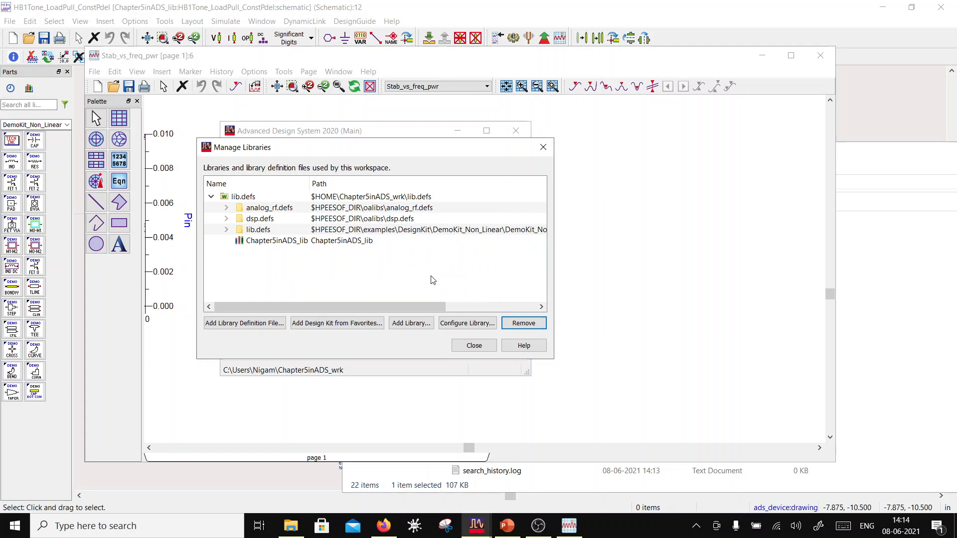
left_click(473, 345)
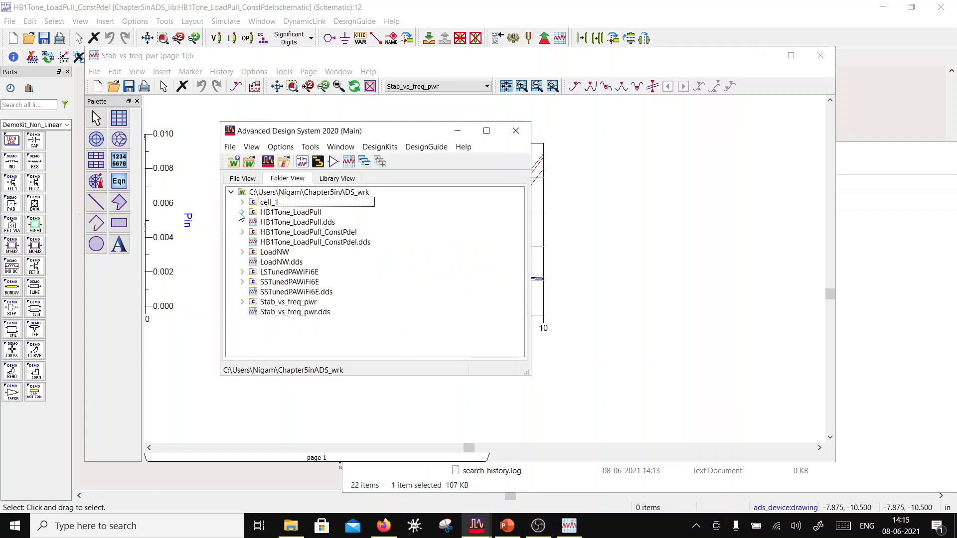
Open the HB1Tone_LoadPull cell's schematic and delete the hpmos HP_MOS_Model component
left_click(241, 212)
double_click(276, 221)
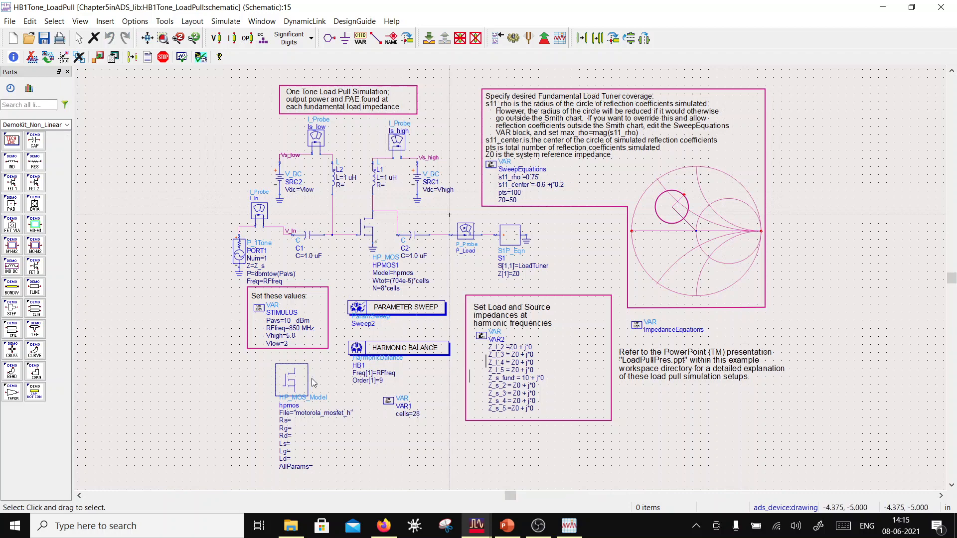
left_click(312, 404)
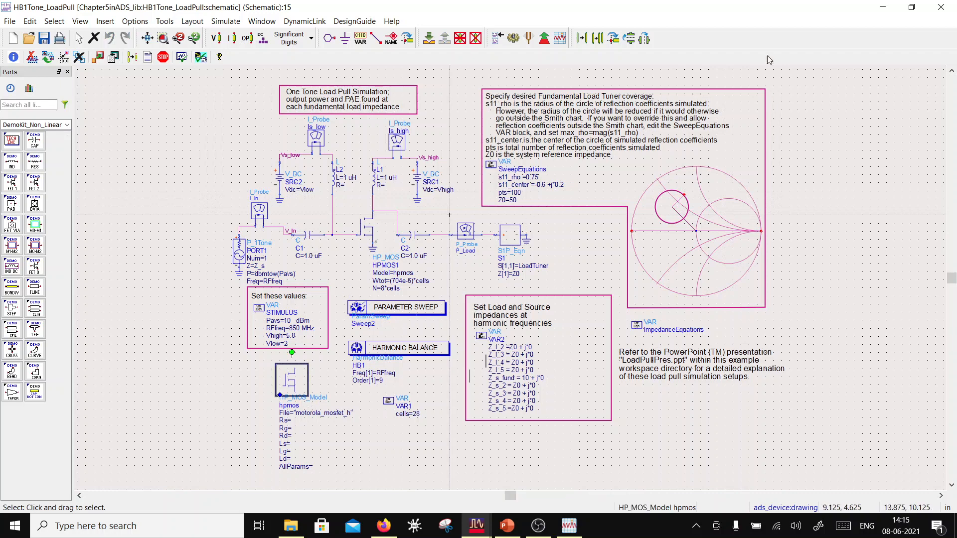
key("Delete")
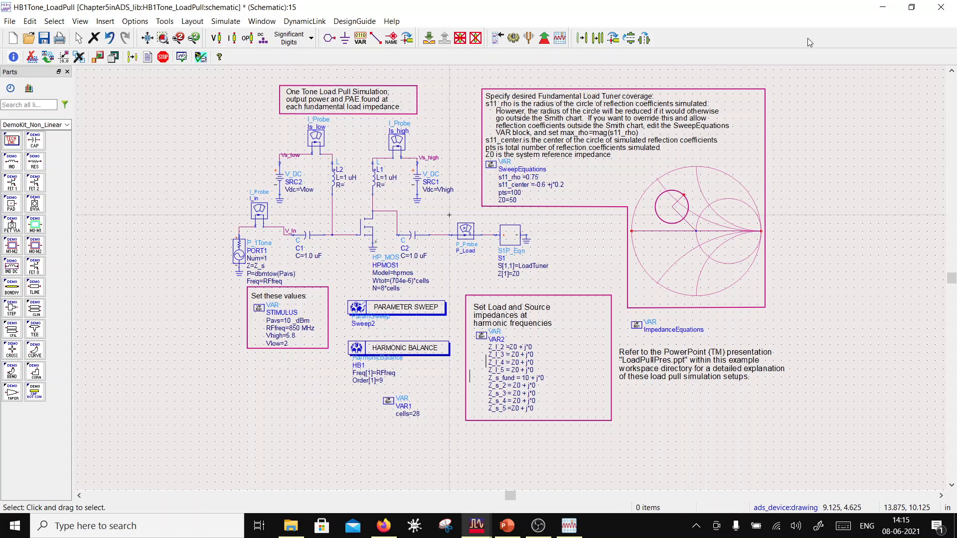
Place a DemoKit_Non_Linear technology include component in the empty area below the STIMULUS variables
double_click(492, 8)
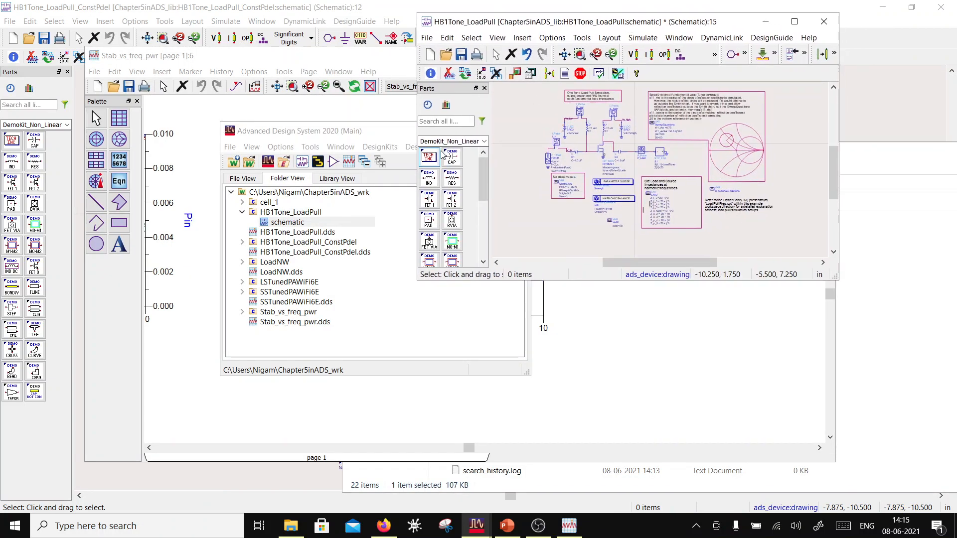
left_click(435, 158)
left_click(540, 233)
key("Escape")
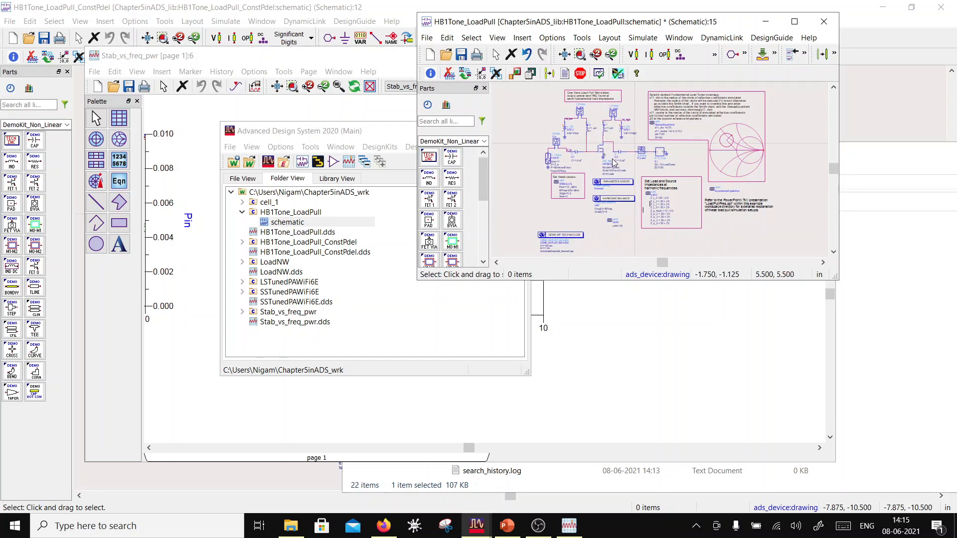
double_click(558, 22)
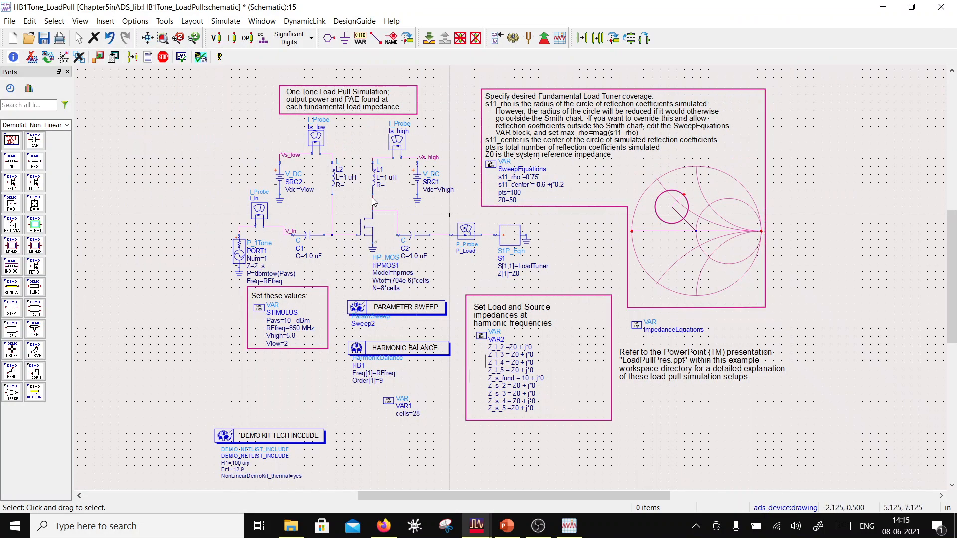
Delete the bias inductors L1 and L2 and the input capacitor C1 from the schematic
left_click(373, 188)
key("Delete")
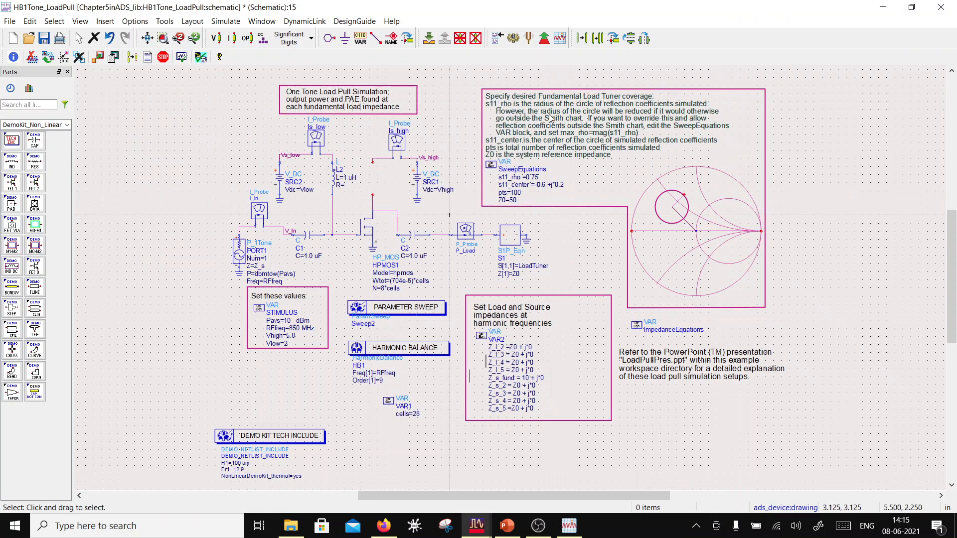
left_click(335, 172)
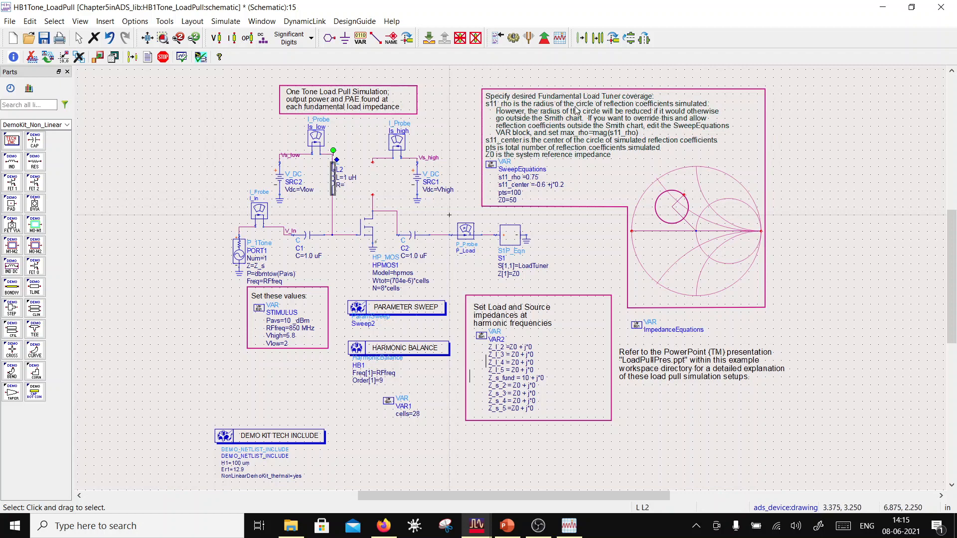
key("Delete")
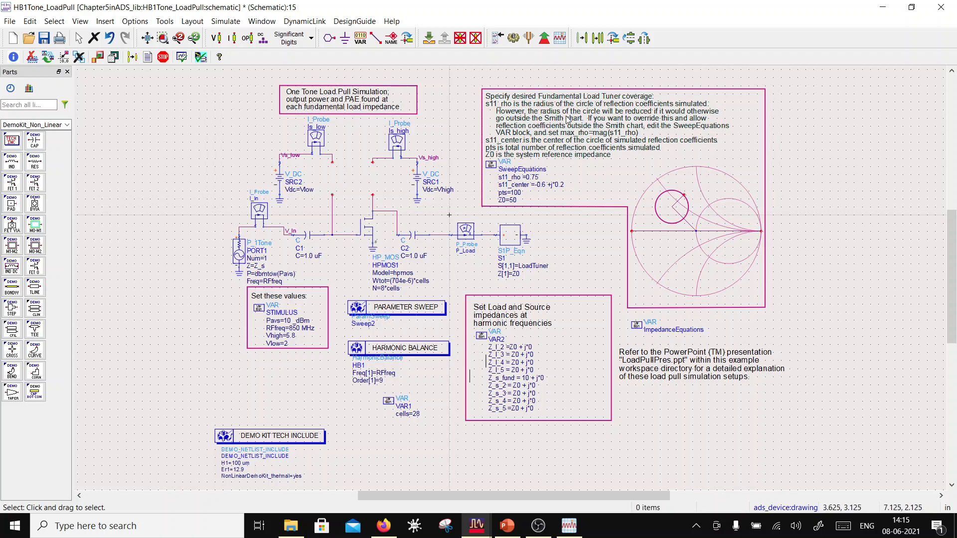
left_click(309, 239)
key("Delete")
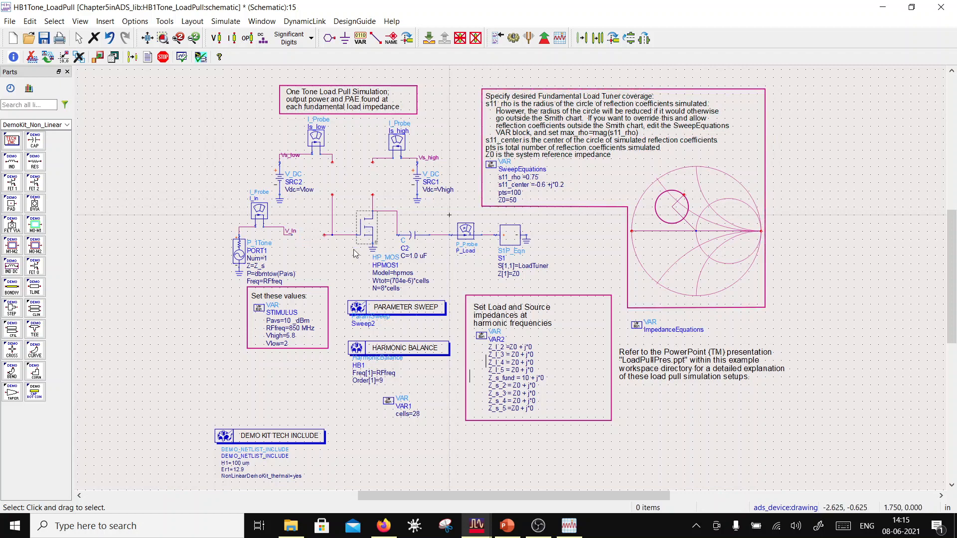
Delete the HPMOS1 transistor with its attached wires and ground, and the output capacitor C2
left_click_drag(324, 185, 414, 286)
left_click(414, 287)
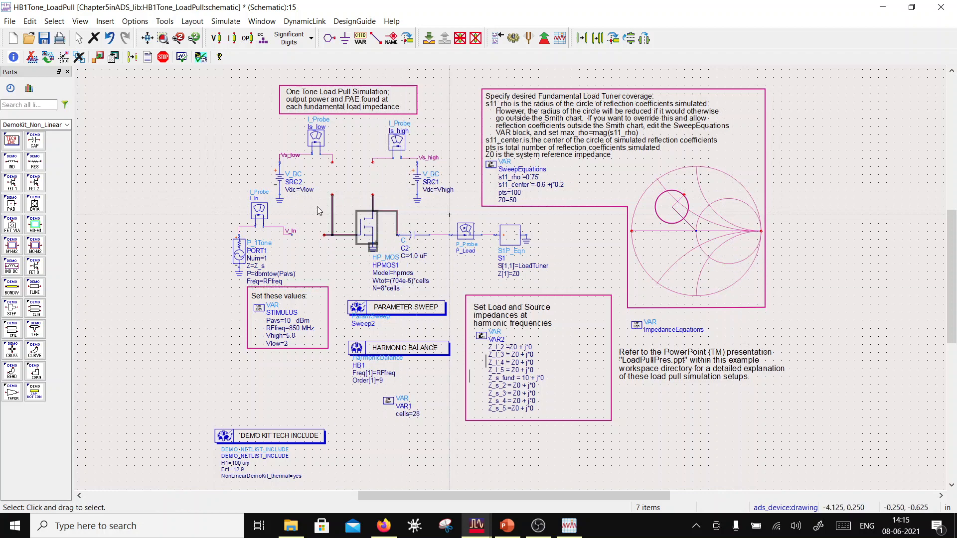
key("Delete")
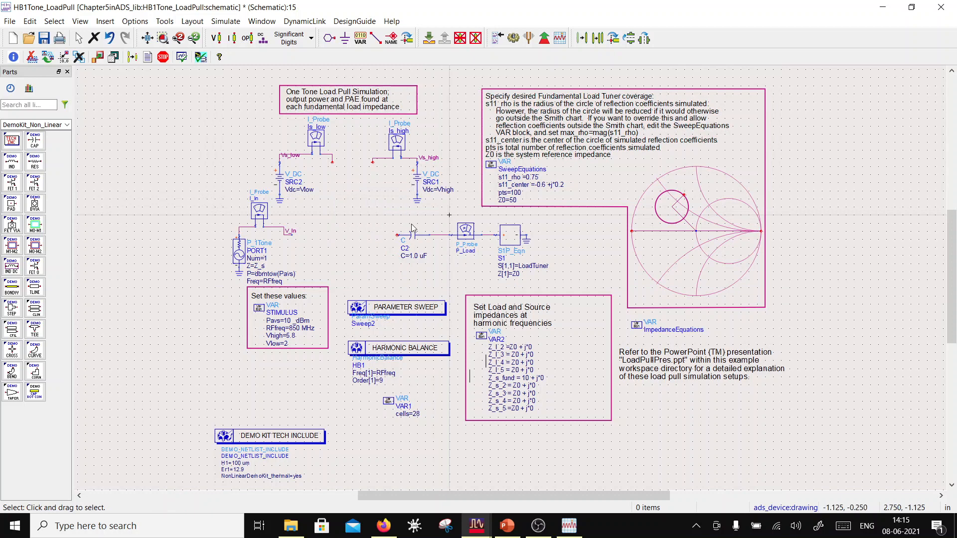
left_click(417, 240)
key("Delete")
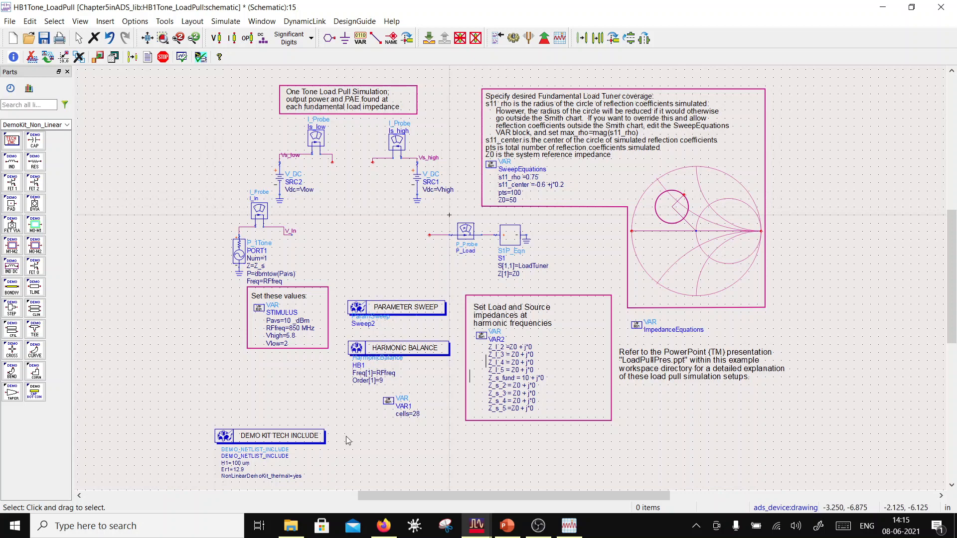
Insert the LSTunedPAWiFi6E cell as the device under test, connected between the V_in node and the P_Load probe
mouse_move(470, 526)
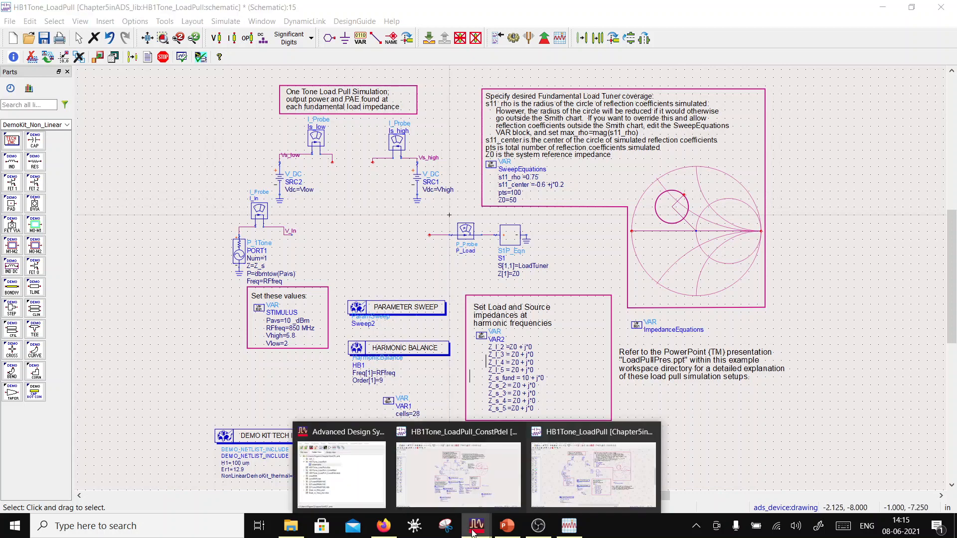
left_click(349, 493)
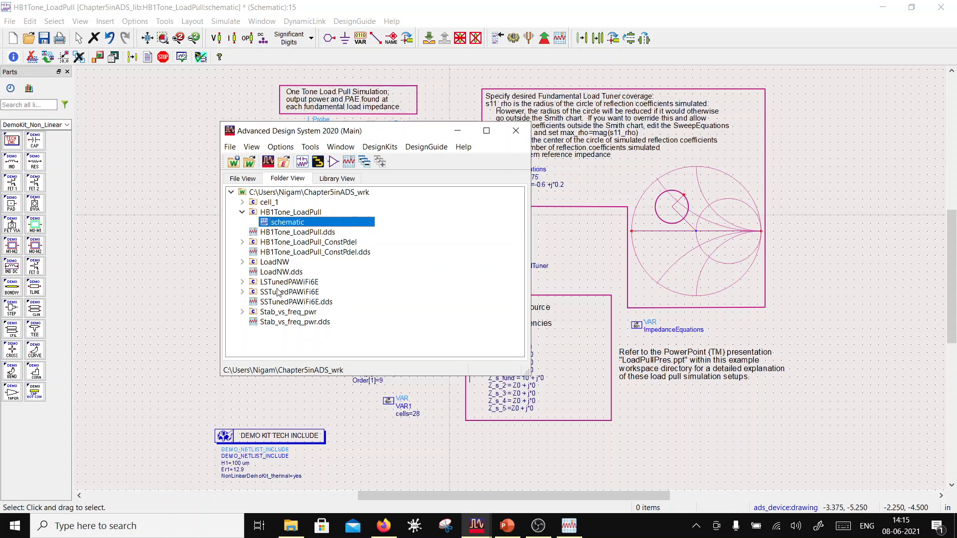
left_click(242, 282)
left_click(242, 283)
left_click(264, 283)
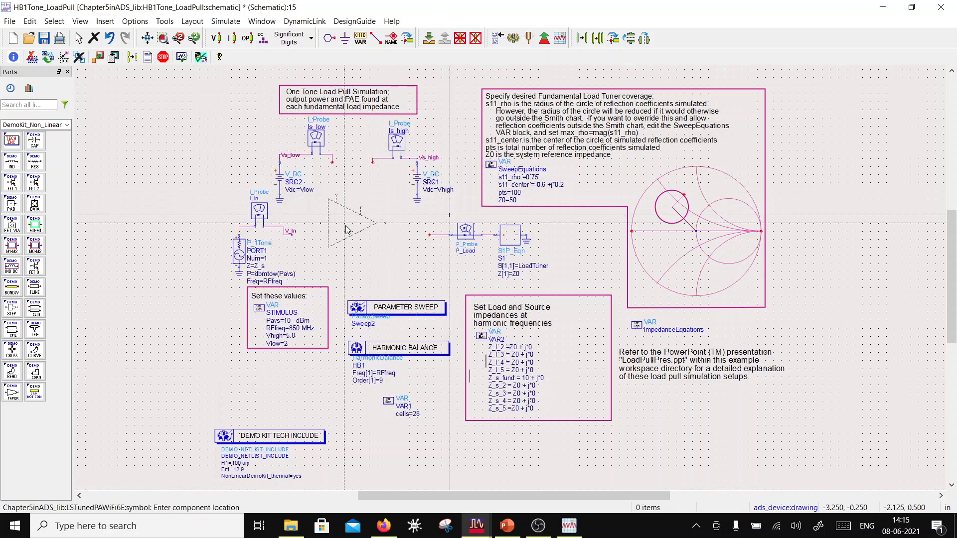
left_click(317, 239)
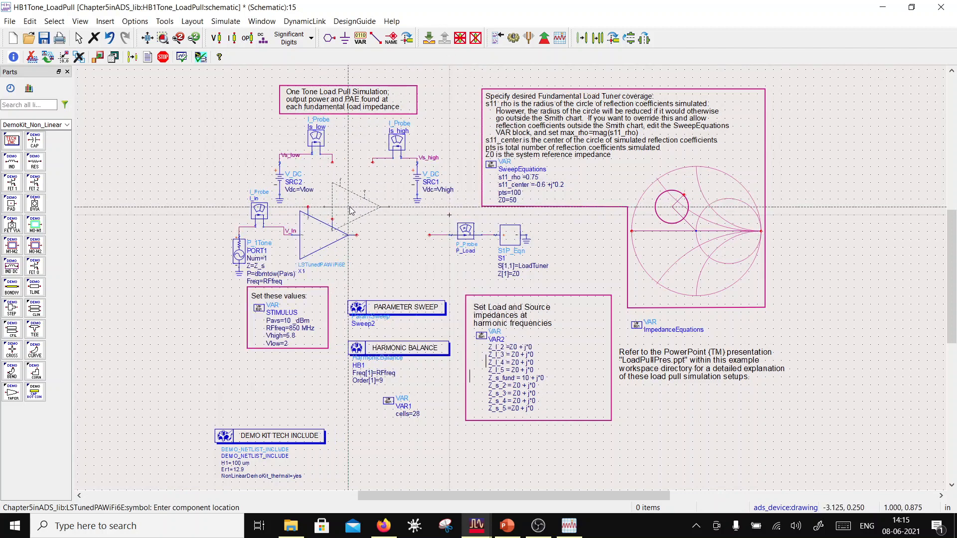
key("Escape")
mouse_move(331, 233)
left_mouse_down()
mouse_move(405, 234)
mouse_move(345, 246)
left_mouse_up()
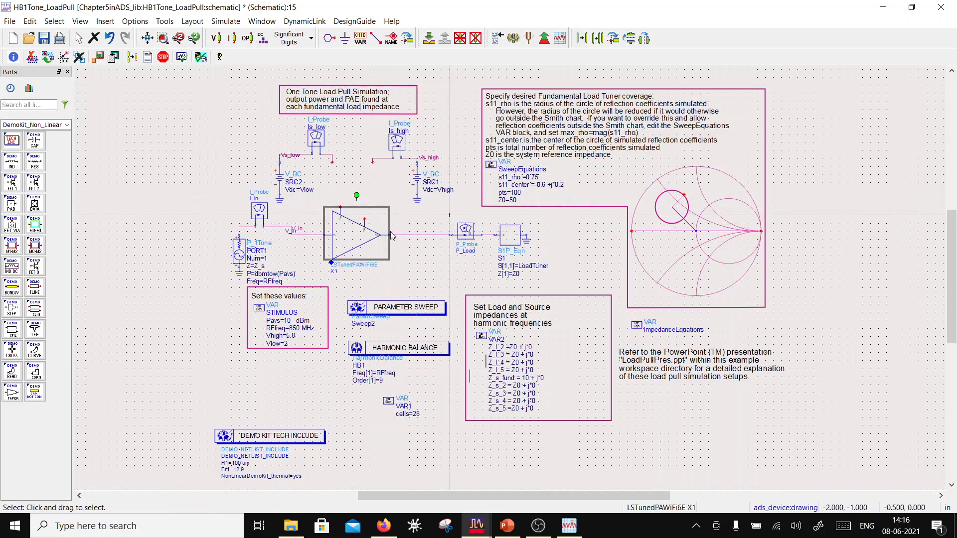
Wire the Is_high and Is_low supply branches to the two bias pins of the LSTunedPAWiFi6E amplifier
left_click(407, 199)
left_click(376, 38)
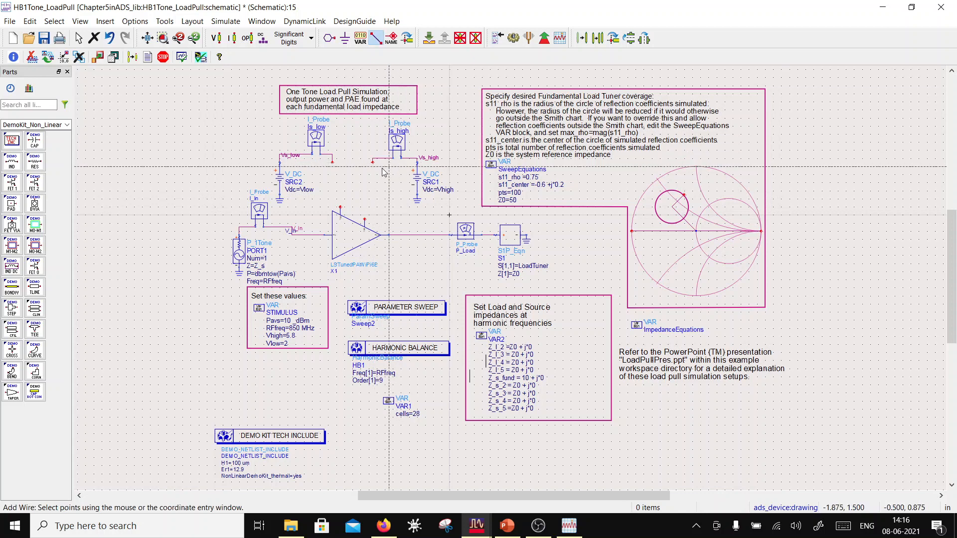
left_click(372, 162)
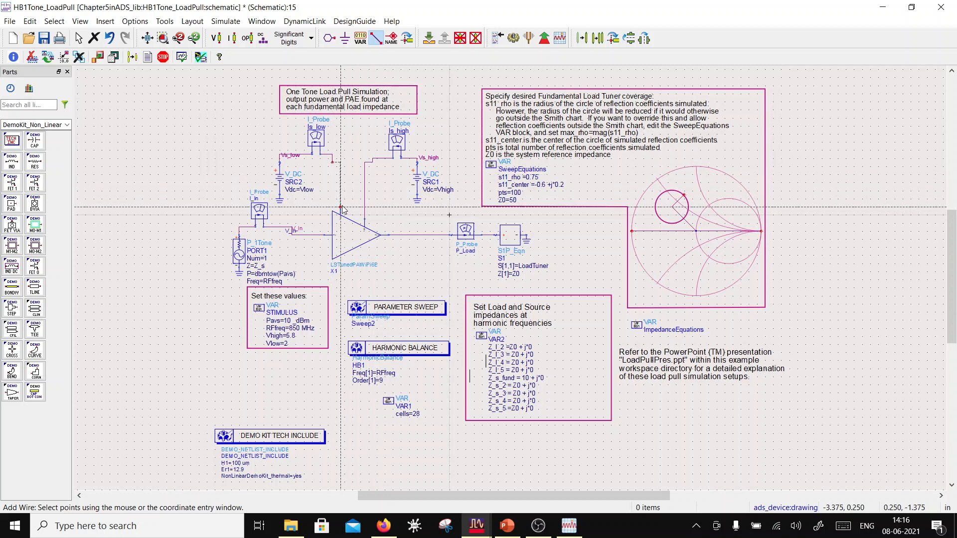
key("Escape")
Set the STIMULUS bias variables Vlow to -0.671 and Vhigh to 4
scroll(351, 176, "up", 2)
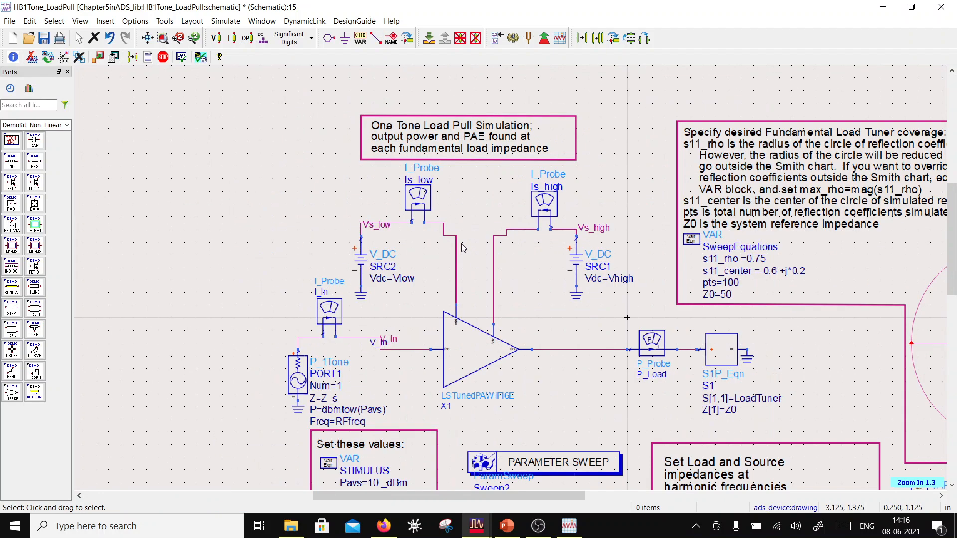
scroll(526, 329, "down", 2)
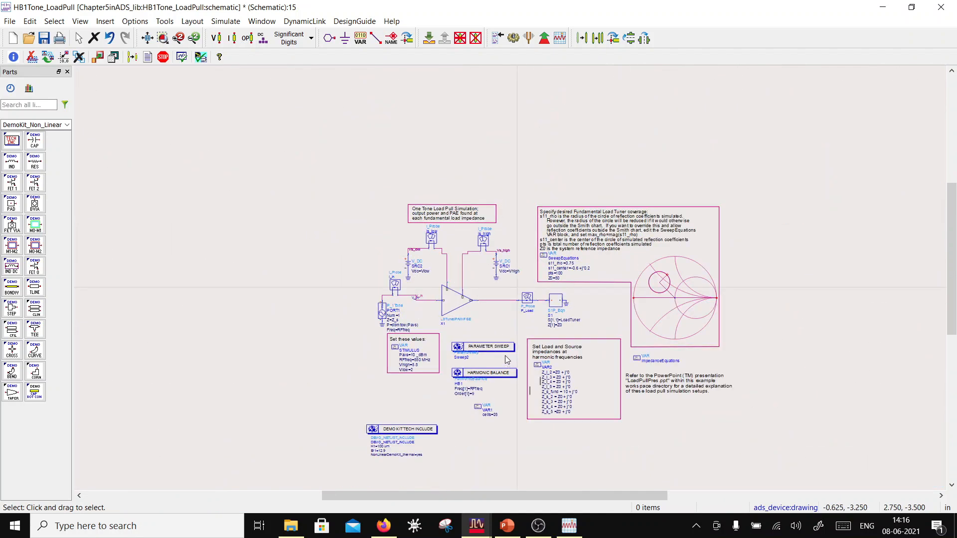
scroll(506, 304, "up", 1)
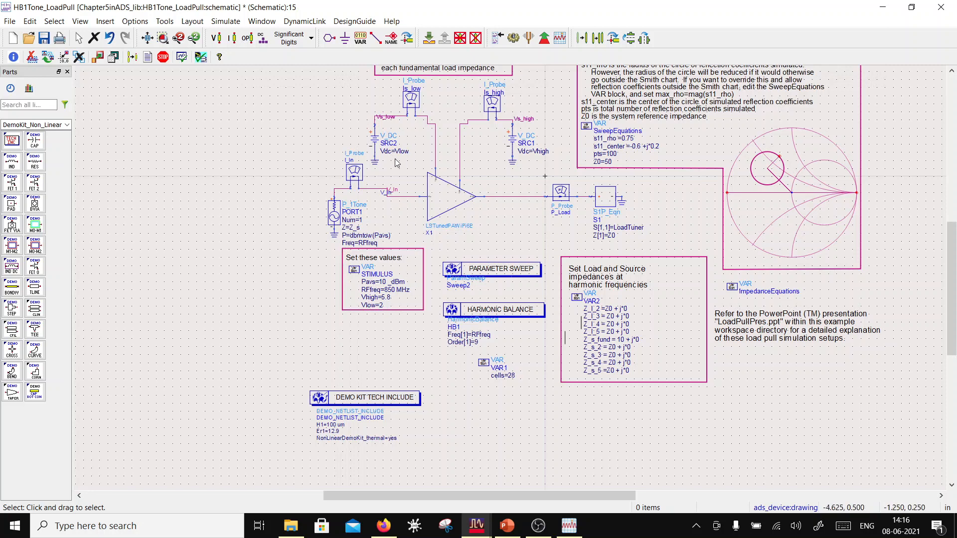
double_click(378, 299)
left_click(379, 306)
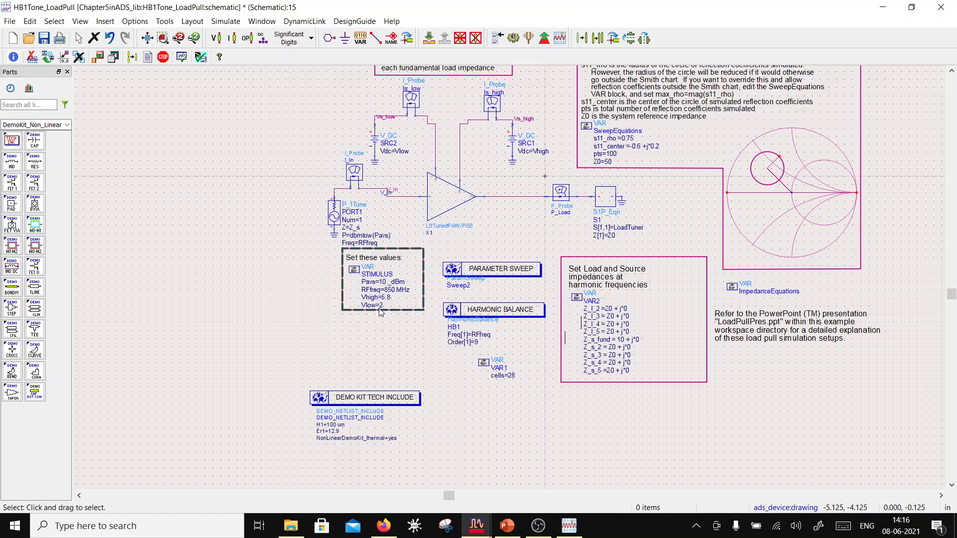
left_click(380, 307)
double_click(381, 305)
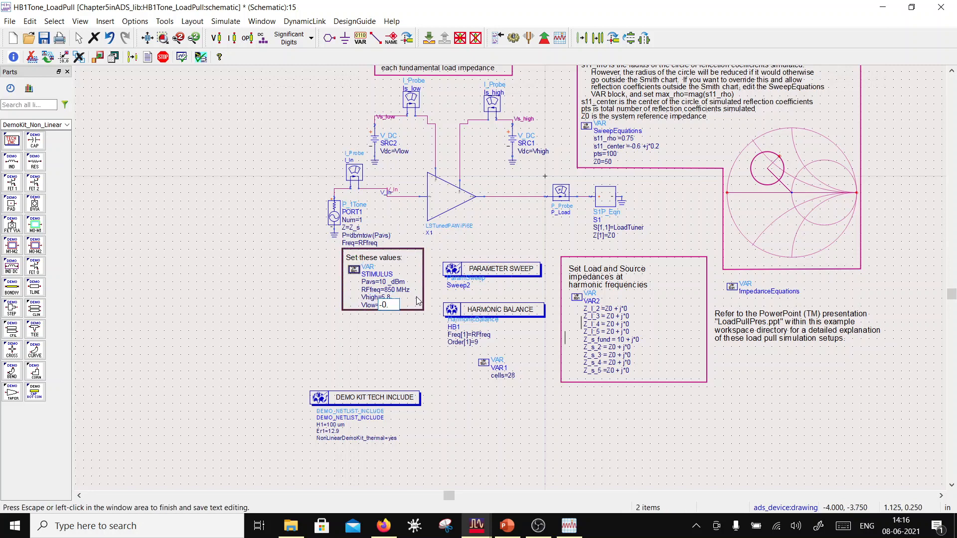
type("-0.671")
left_click(388, 298)
double_click(388, 298)
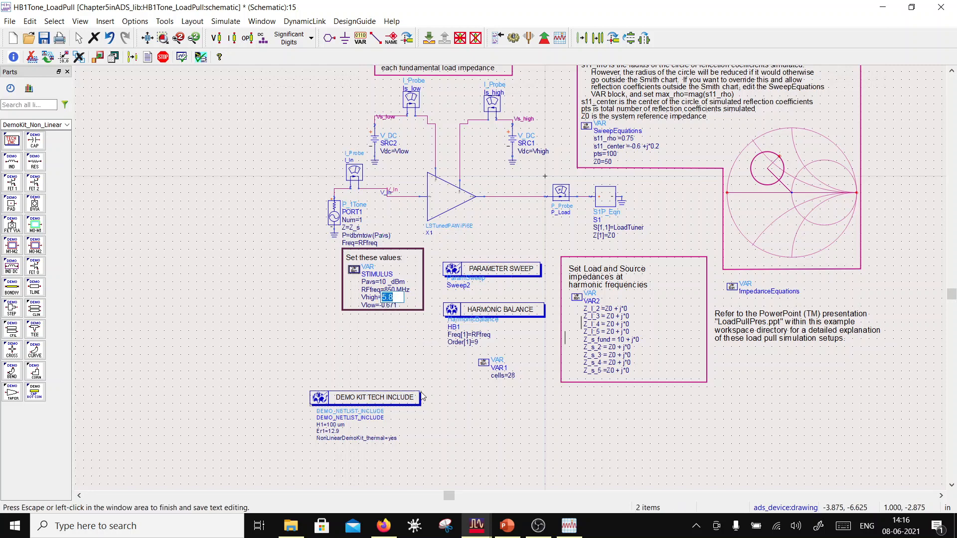
type("4")
left_click(421, 392)
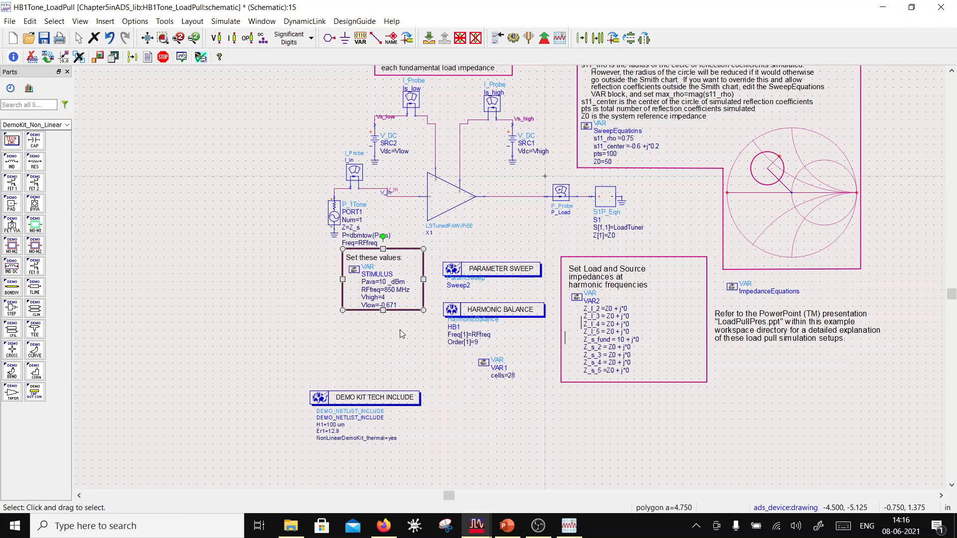
Set the RFfreq variable in the STIMULUS block to 6500 MHz
double_click(392, 289)
left_click(390, 288)
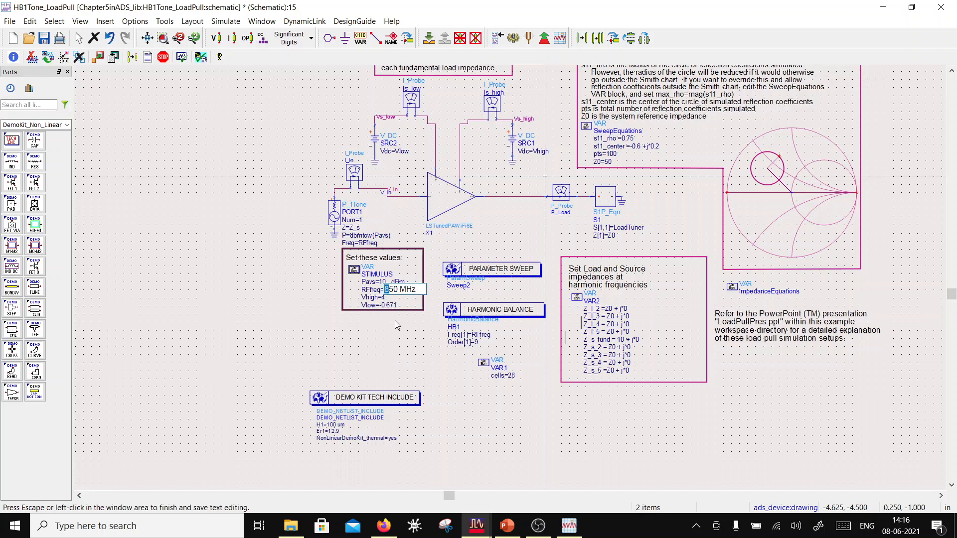
type("650")
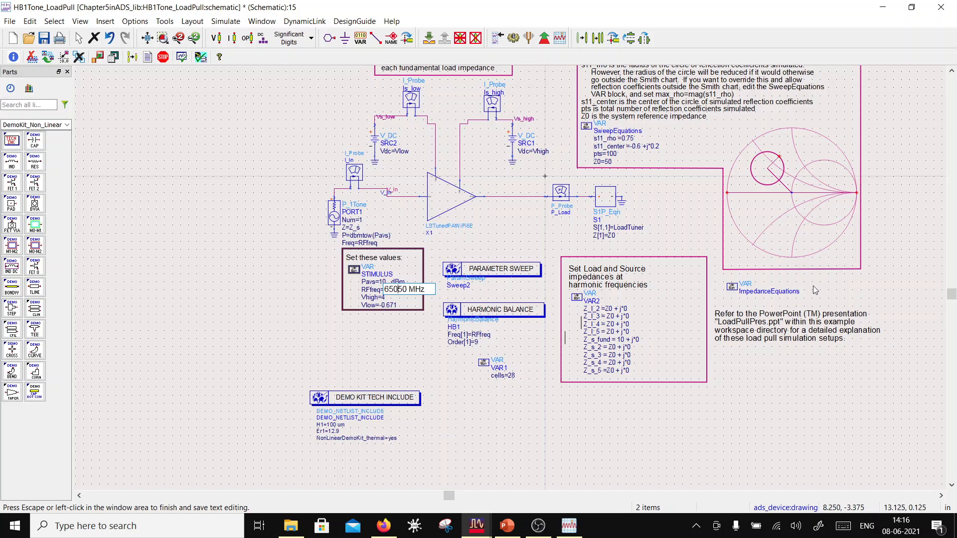
key("Delete")
type("0")
left_click(277, 379)
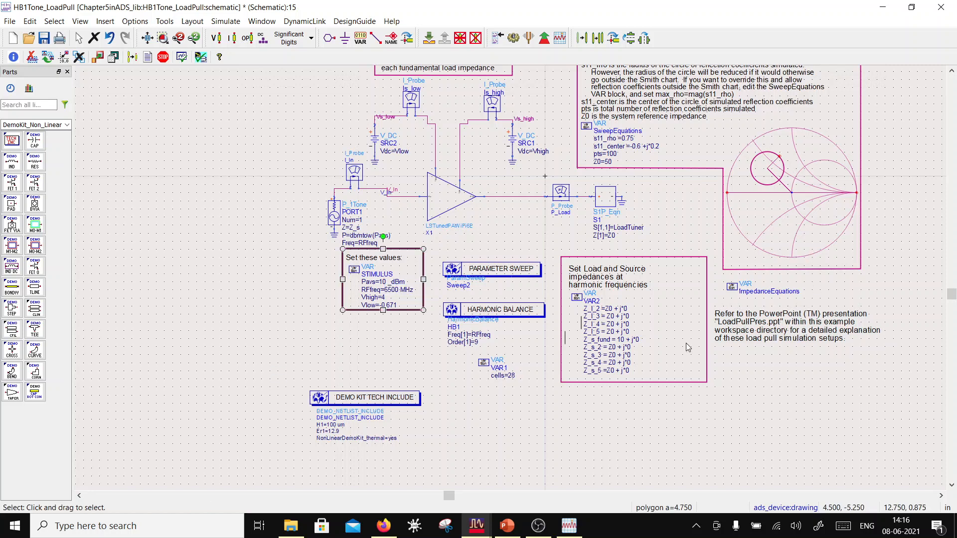
Set the fundamental source impedance Z_s_fund in VAR2 to 50 + j*0
double_click(623, 339)
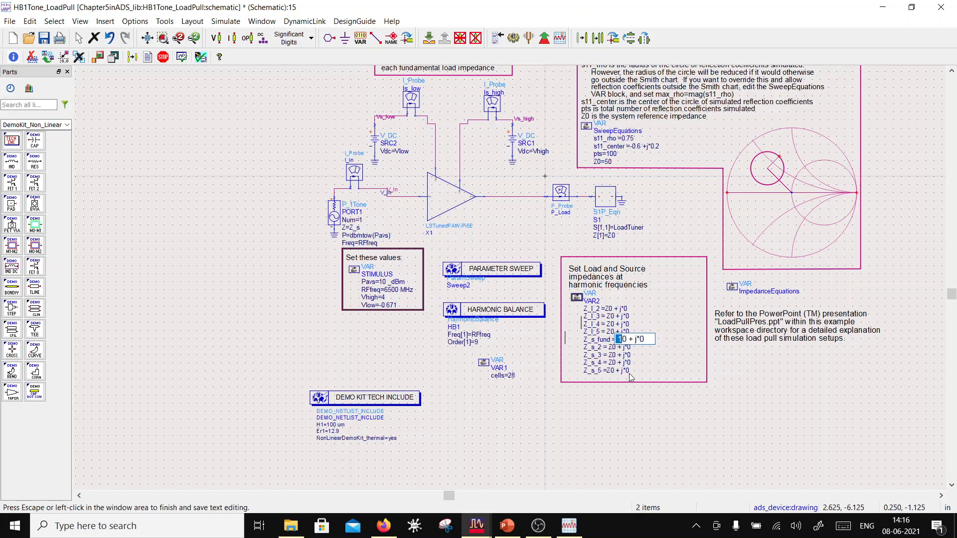
type("5")
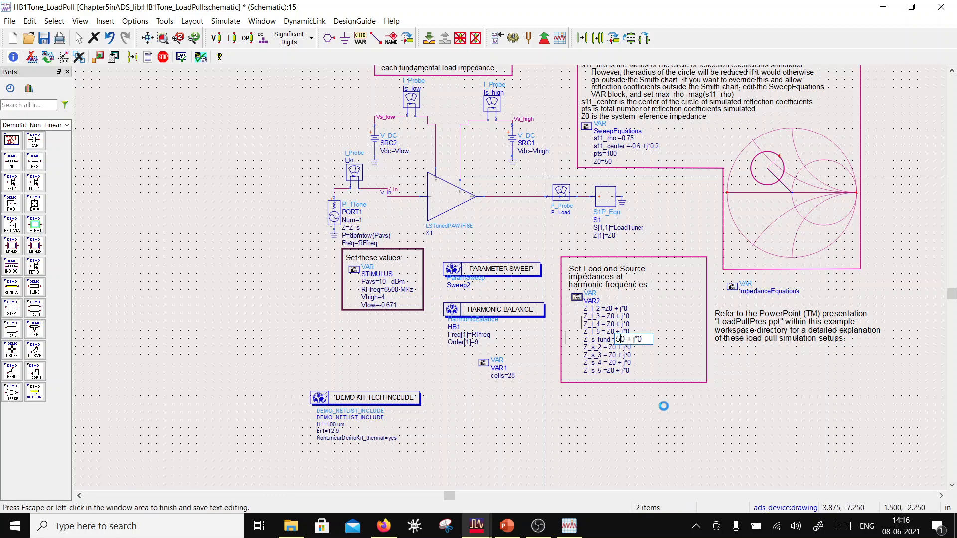
left_click(673, 415)
Set s11_center in the SweepEquations block to 0 +j*0
scroll(626, 160, "up", 2)
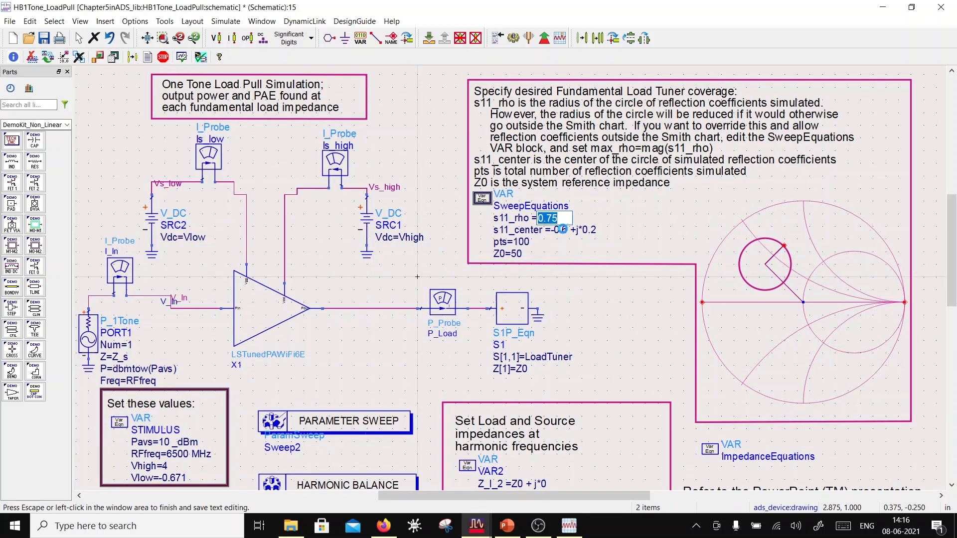
double_click(568, 230)
left_click_drag(569, 229, 554, 228)
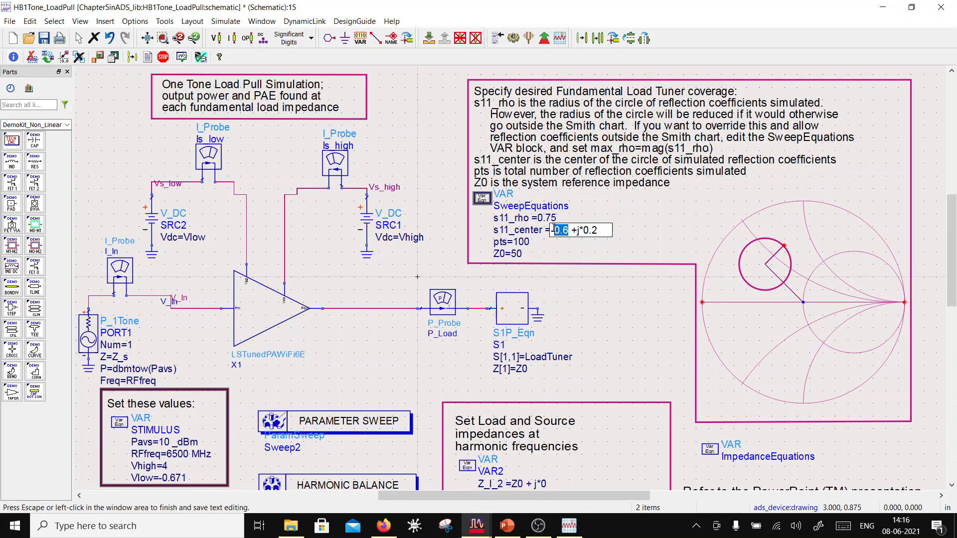
type("0")
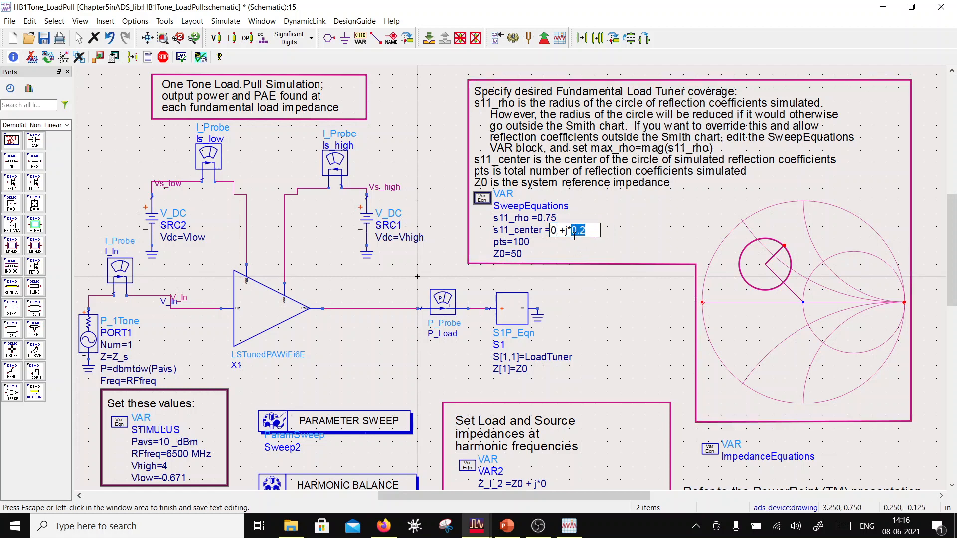
type("0")
left_click(592, 308)
Move the DEMO KIT TECH INCLUDE block up beneath the STIMULUS values box and save the schematic
scroll(549, 327, "down", 2)
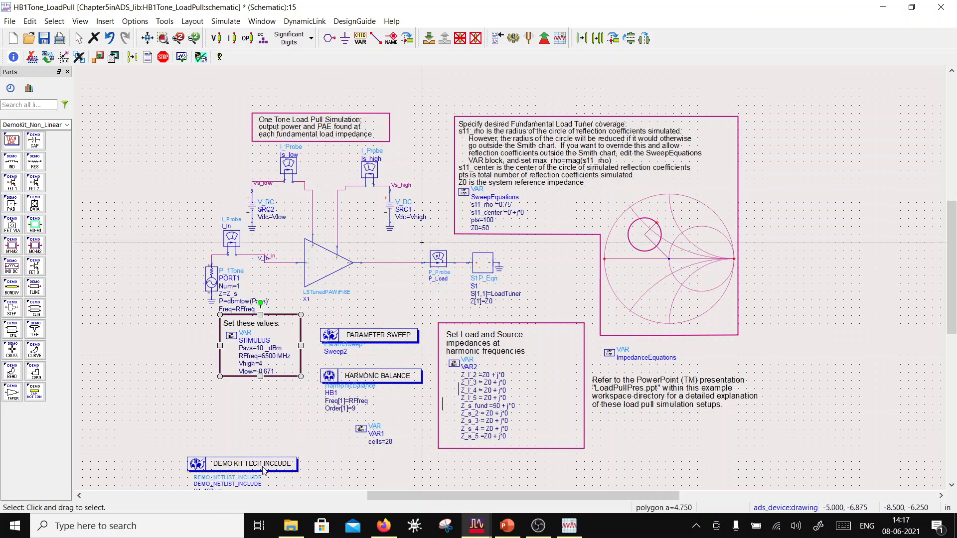
left_click_drag(266, 468, 273, 408)
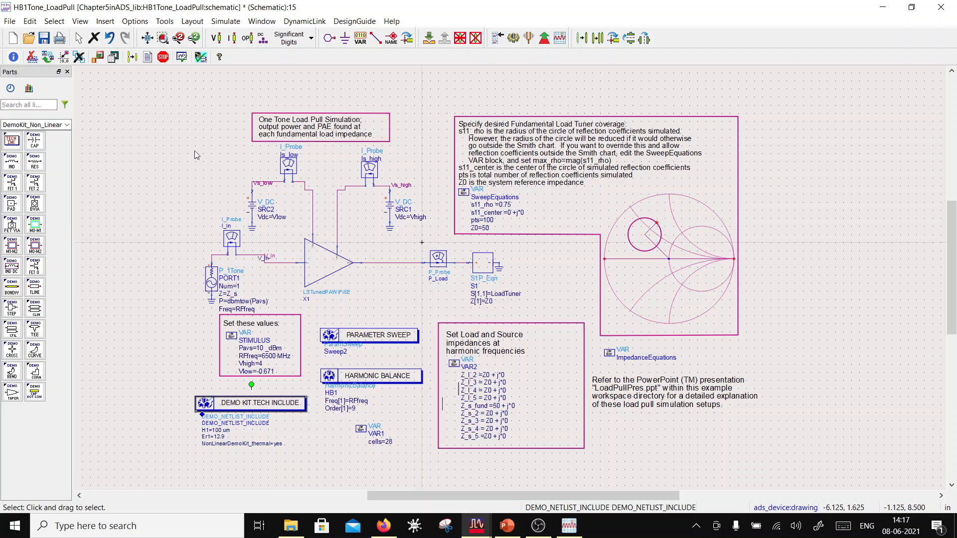
left_click(44, 38)
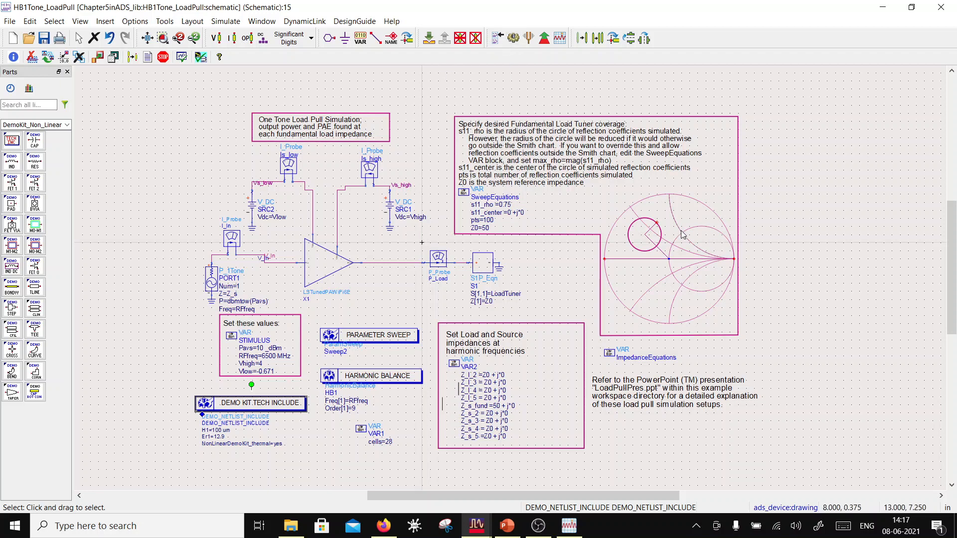
Move the tuner coverage circle to the centre of the Smith chart drawing and save the schematic
left_click_drag(658, 234, 686, 264)
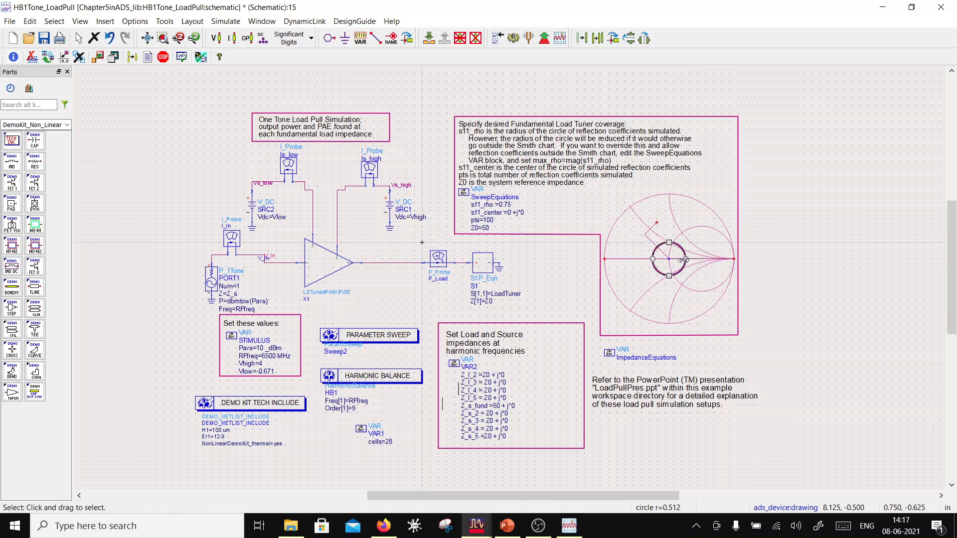
left_click(653, 244)
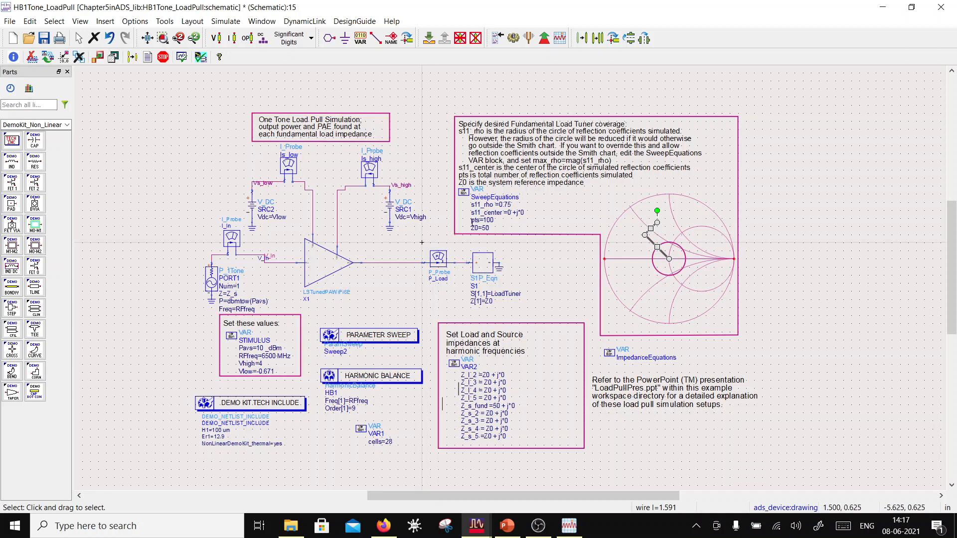
left_click(43, 38)
Simulate the load pull schematic and examine the PAE and delivered power contours on the resulting Smith chart
left_click(514, 38)
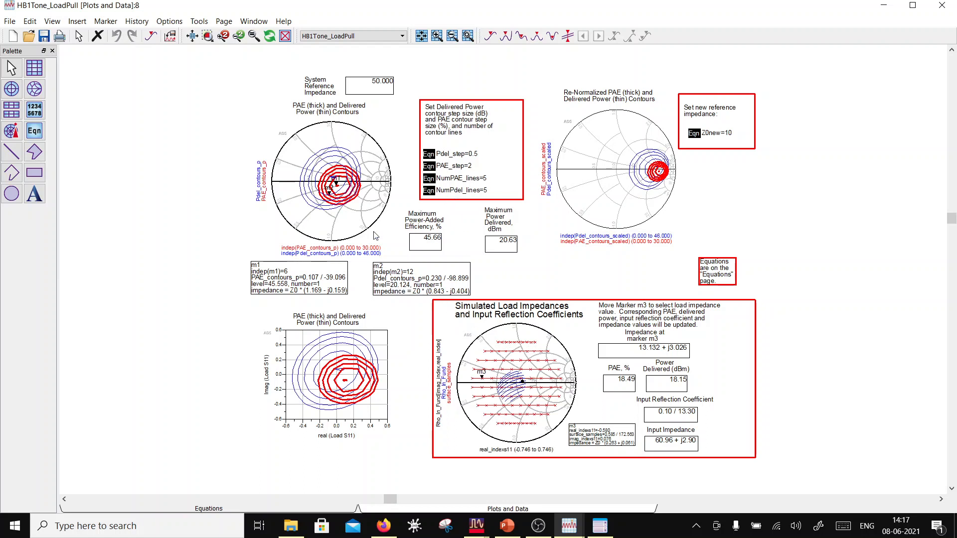
scroll(420, 211, "up", 1)
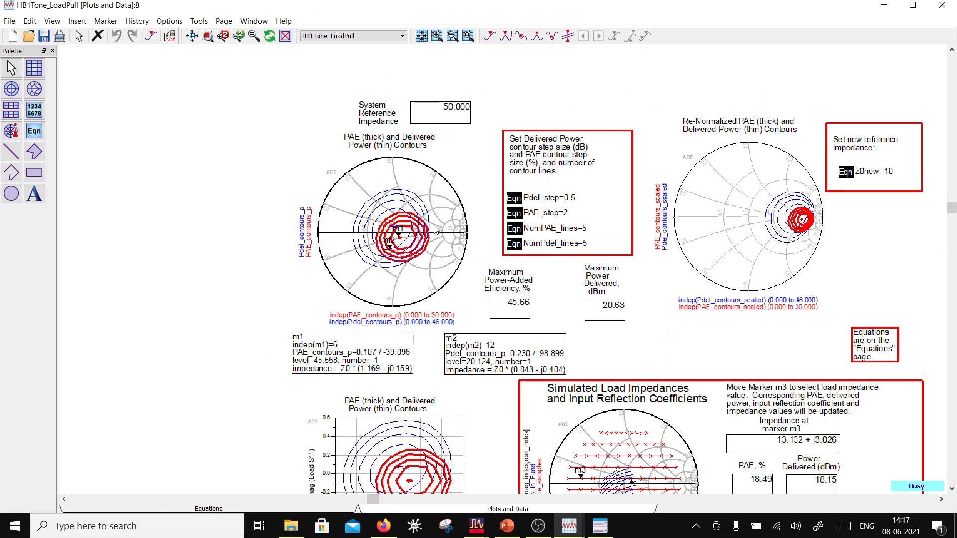
scroll(434, 227, "up", 1)
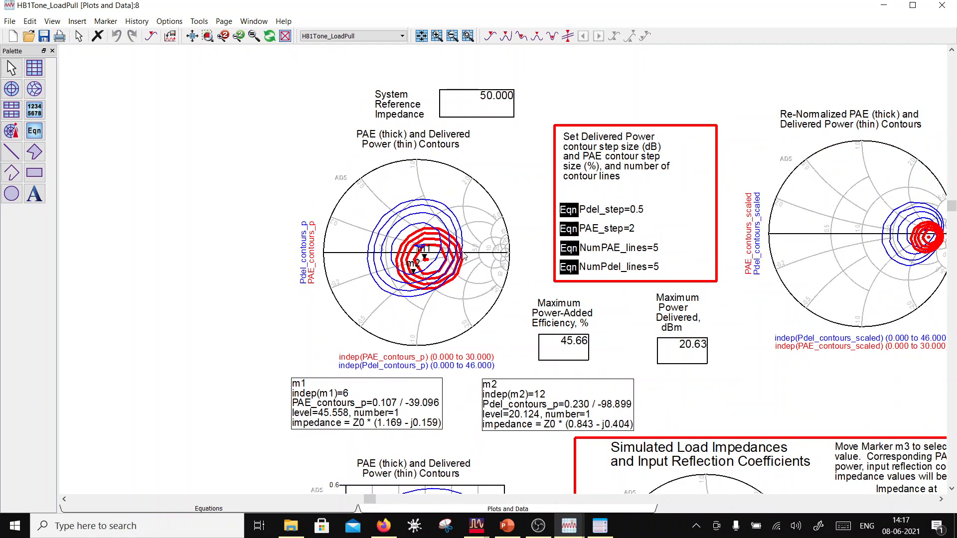
mouse_move(465, 257)
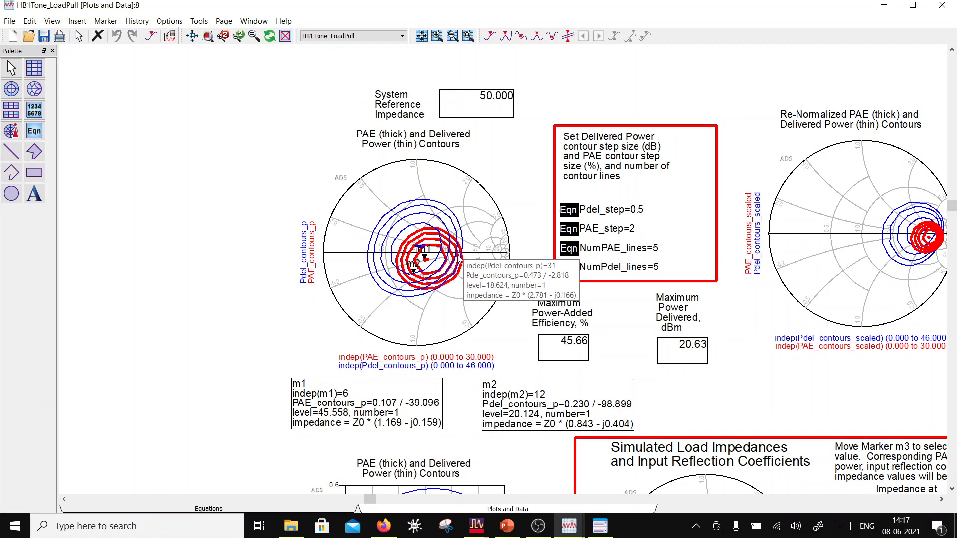
scroll(460, 264, "up", 1)
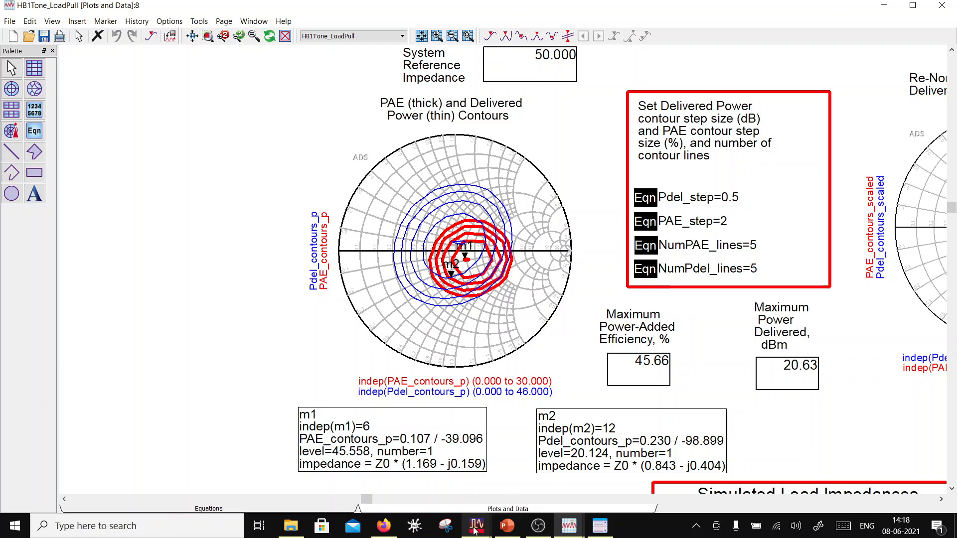
Close the HB1Tone_LoadPull_ConstPdel schematic and move the simulation status window away from the HB1Tone_LoadPull schematic
mouse_move(476, 530)
left_click(447, 496)
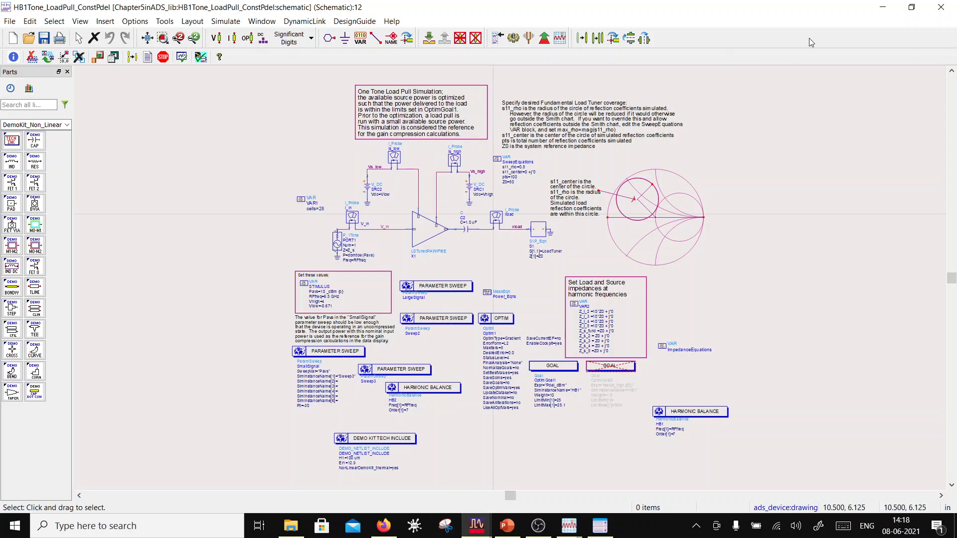
left_click(941, 7)
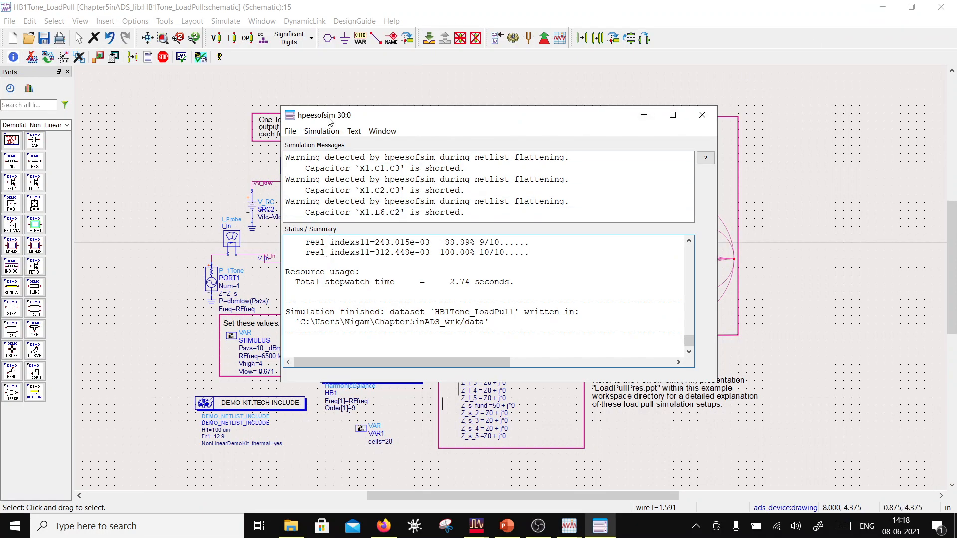
left_click_drag(329, 122, 631, 233)
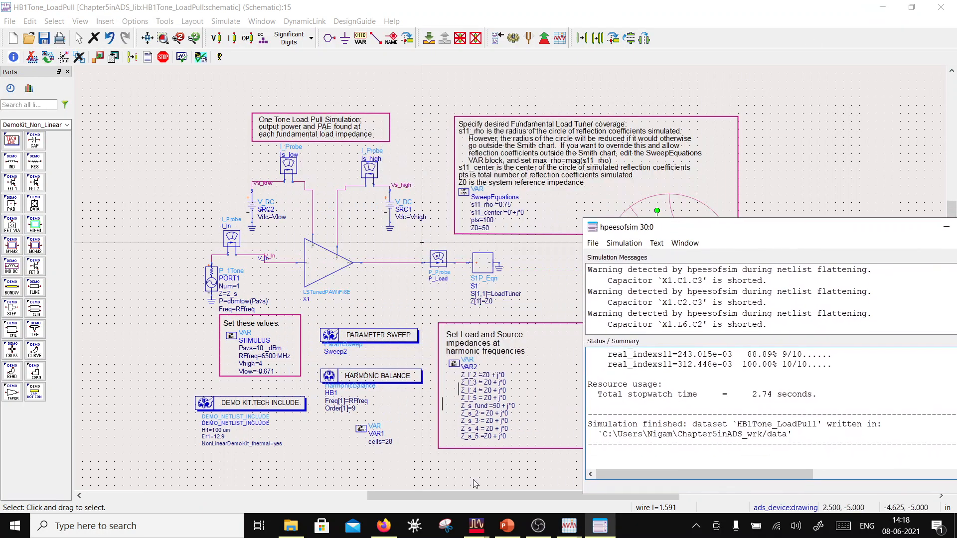
Open the Stab_vs_freq_pwr schematic from the workspace and arrange it as a smaller window over the load pull schematic
mouse_move(486, 528)
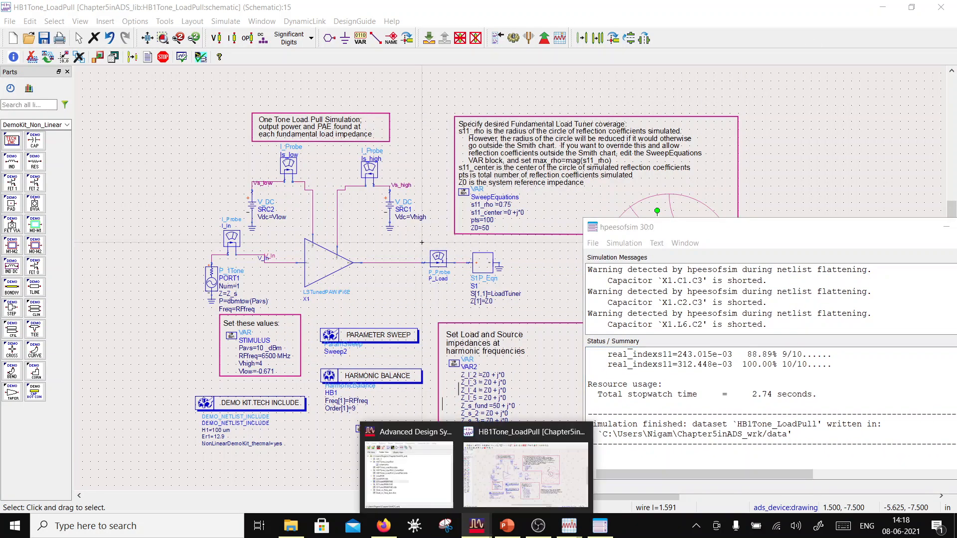
left_click(414, 499)
left_click_drag(299, 140, 643, 166)
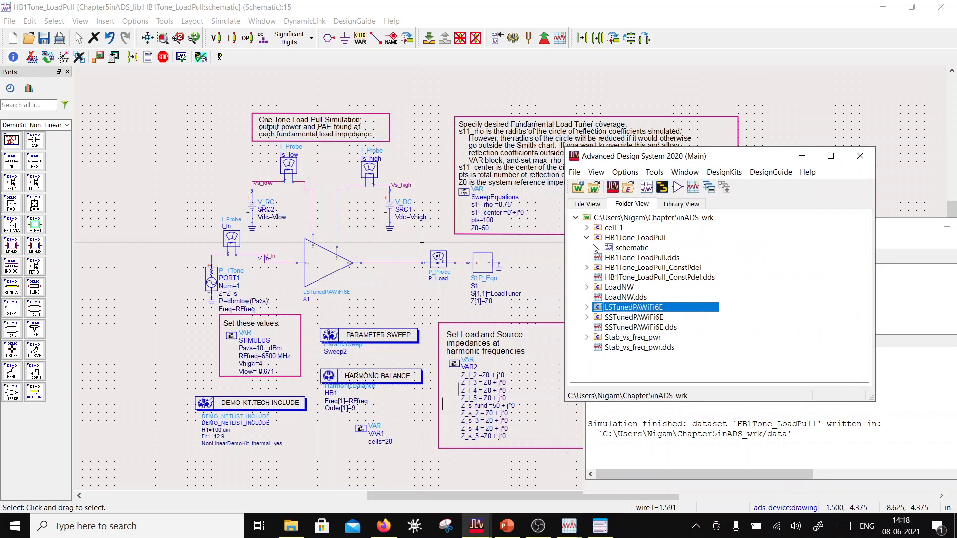
left_click(586, 337)
double_click(618, 349)
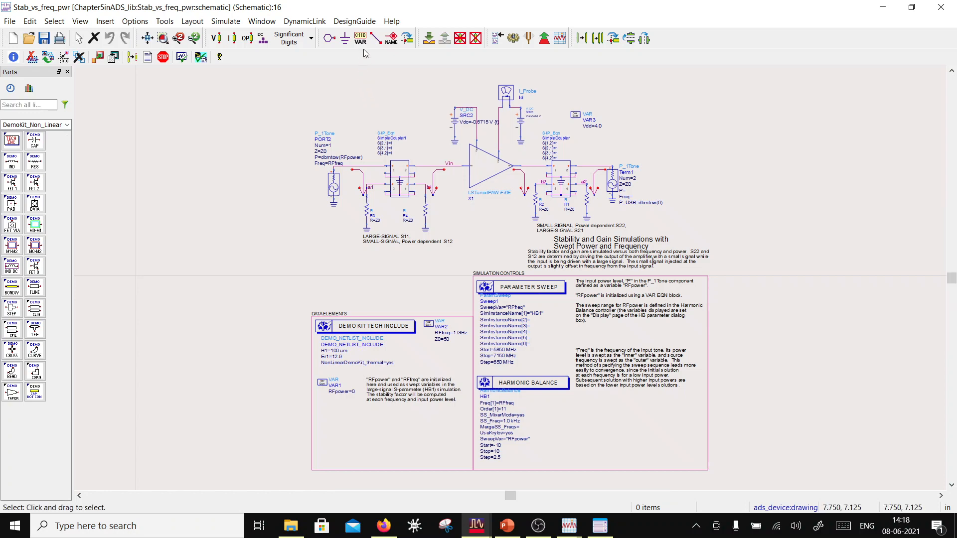
left_click_drag(364, 7, 654, 124)
left_click_drag(876, 378, 902, 482)
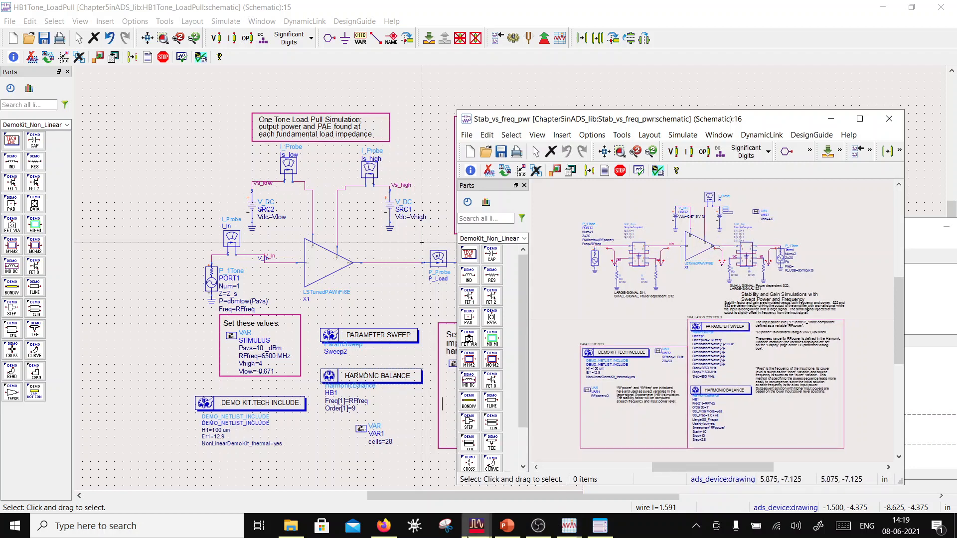
Open the Stab_vs_freq_pwr.dds data display from the workspace
mouse_move(476, 527)
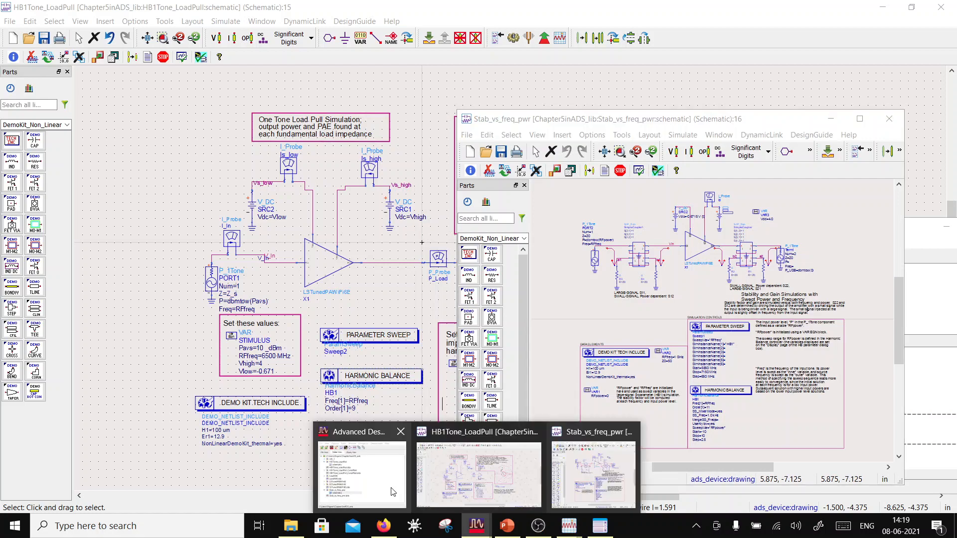
mouse_move(389, 491)
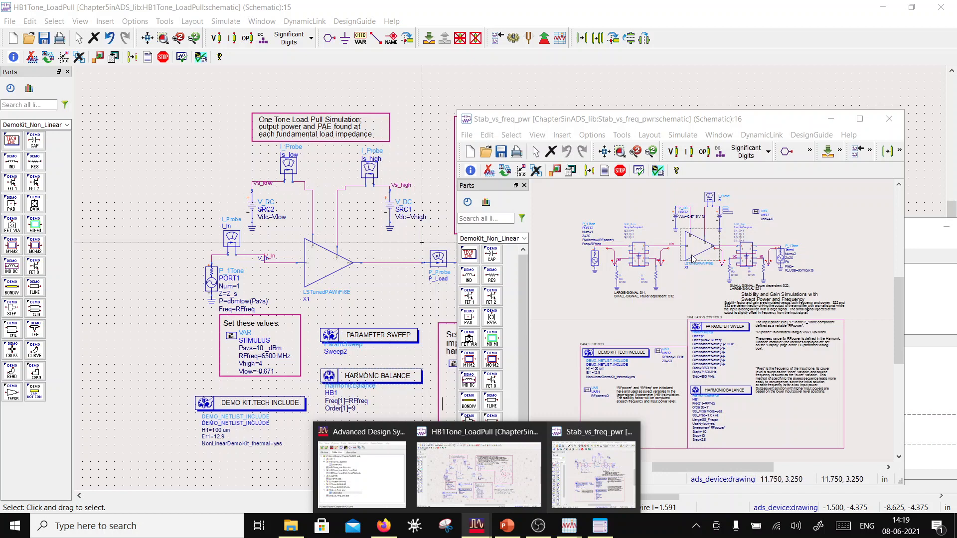
left_click(365, 479)
double_click(613, 358)
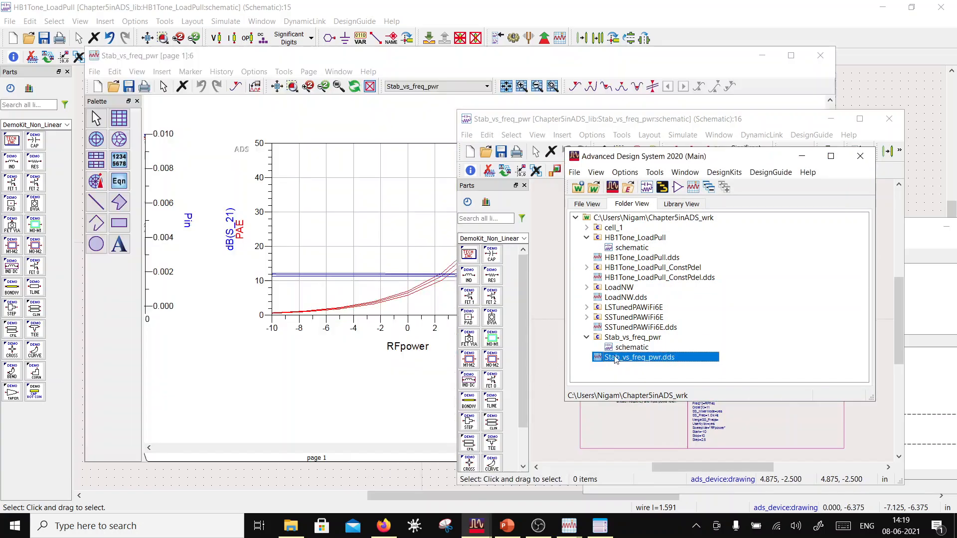
Examine the S_22 Smith chart and its m1 marker in the Stab_vs_freq_pwr data display
scroll(342, 235, "down", 5)
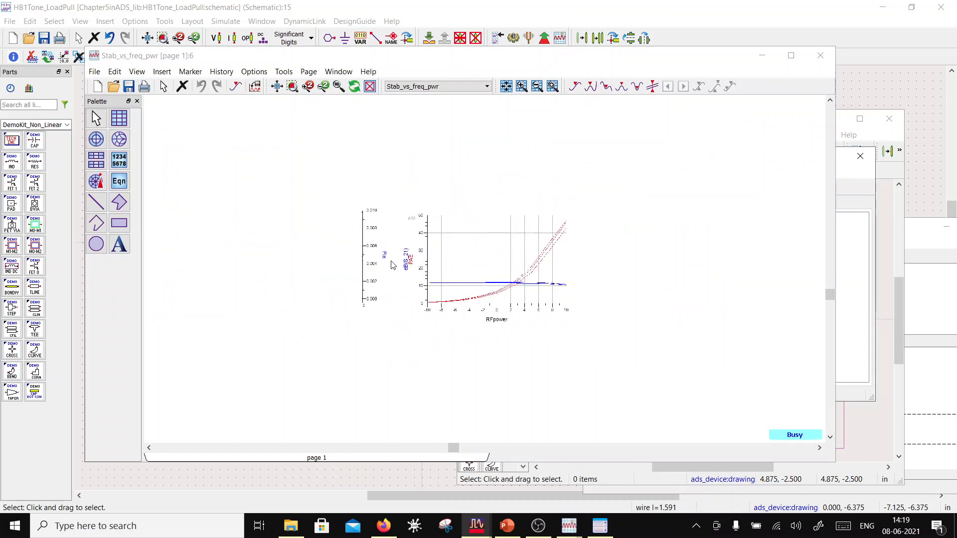
scroll(488, 260, "up", 4)
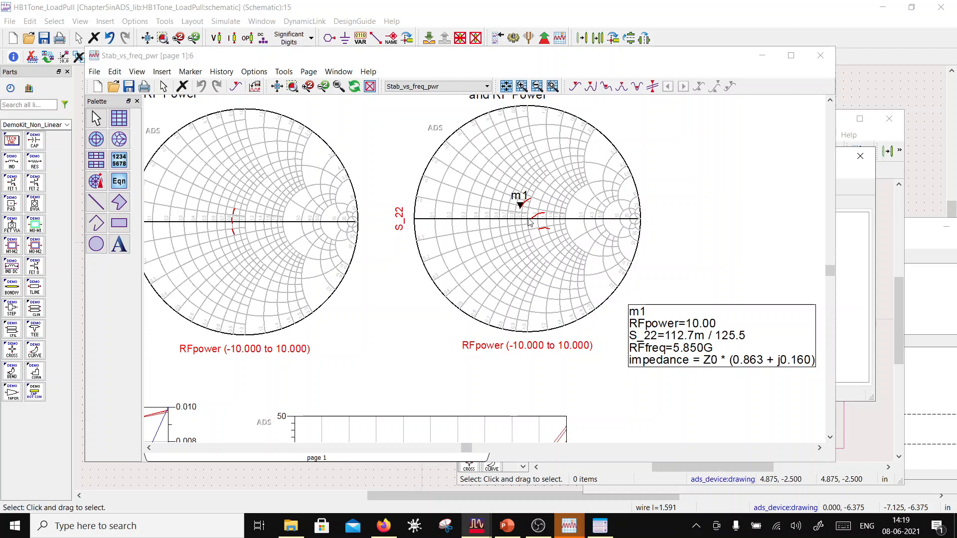
mouse_move(529, 223)
Bring up the HB1Tone_LoadPull schematic and its data display, and examine the PAE and delivered power contours
left_click(869, 78)
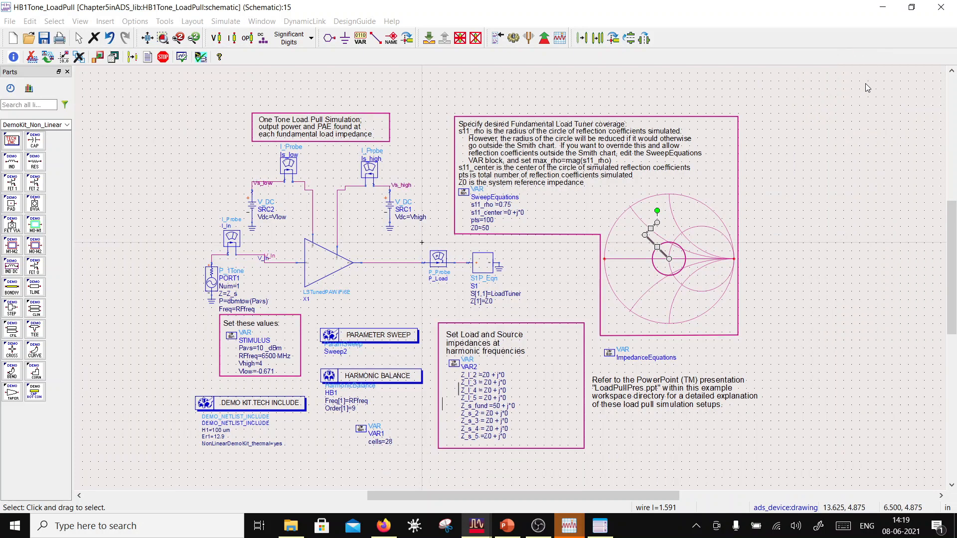
left_click(477, 526)
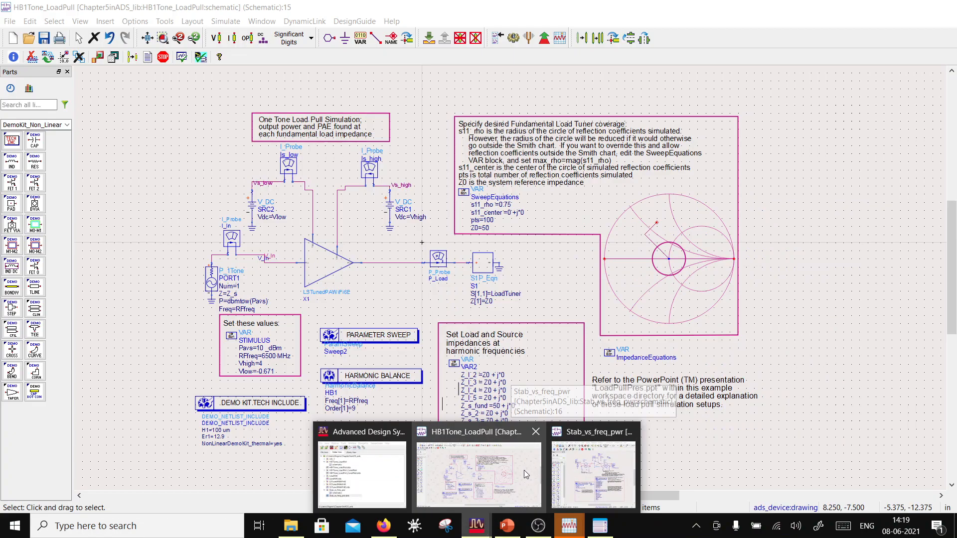
left_click(512, 471)
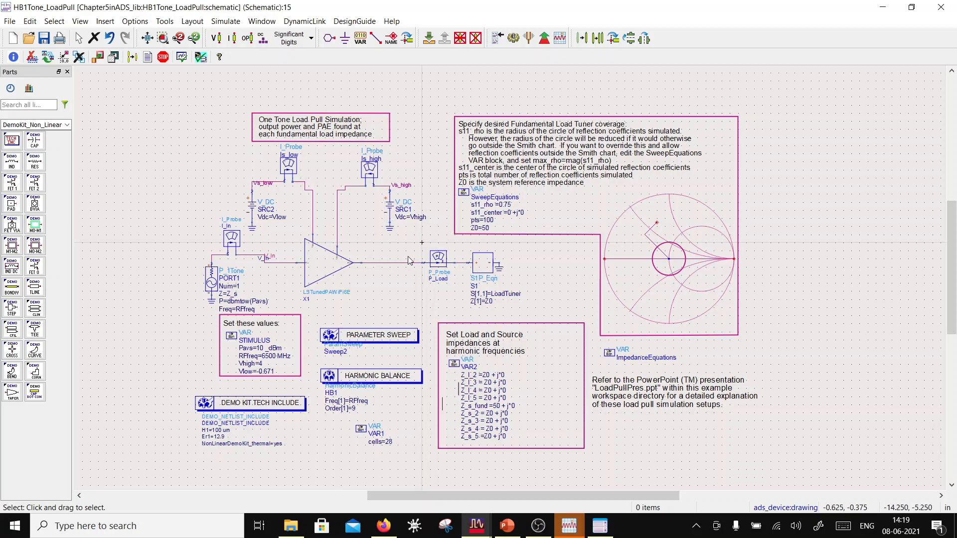
left_click(474, 529)
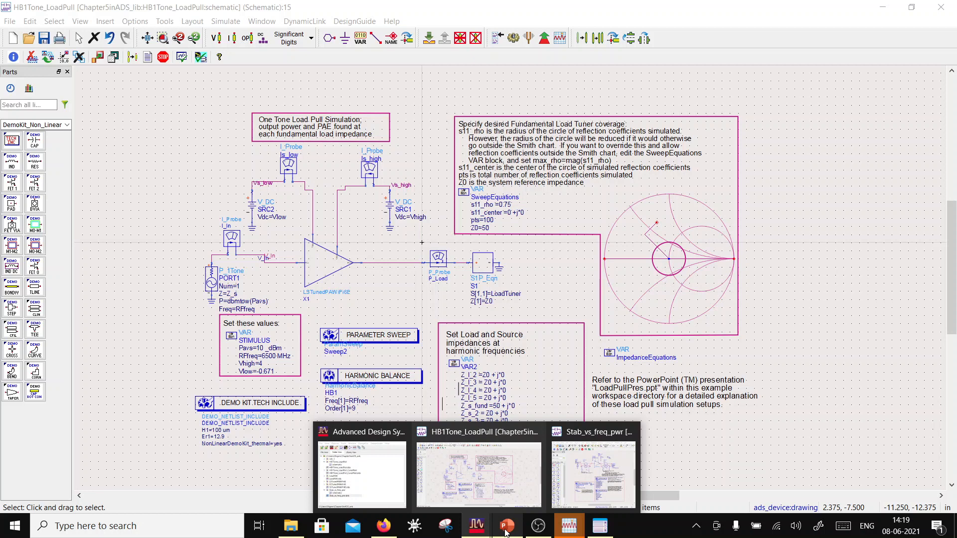
mouse_move(569, 526)
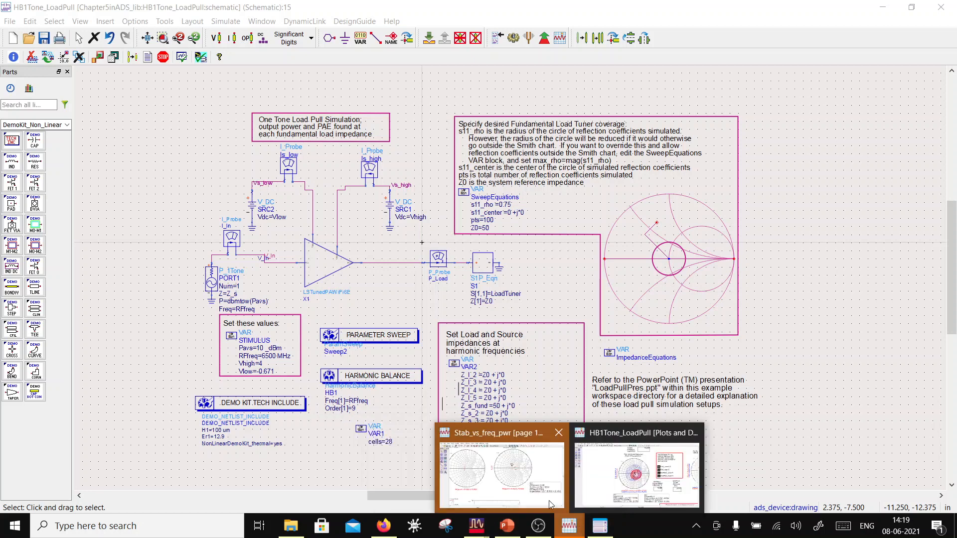
left_click(615, 492)
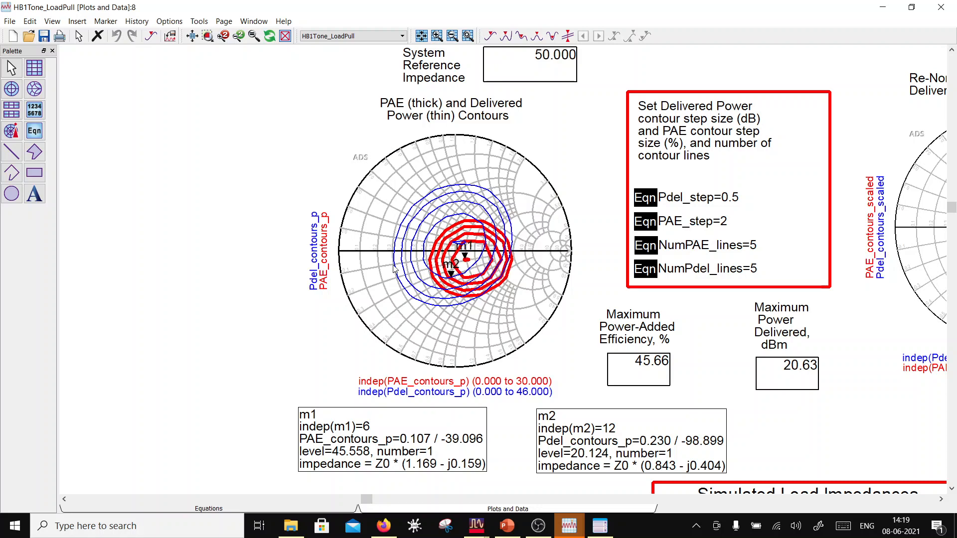
mouse_move(503, 230)
mouse_move(459, 179)
mouse_move(465, 231)
Compare the load pull schematic with the Stab_vs_freq_pwr schematic and its S_22 Smith chart
mouse_move(477, 526)
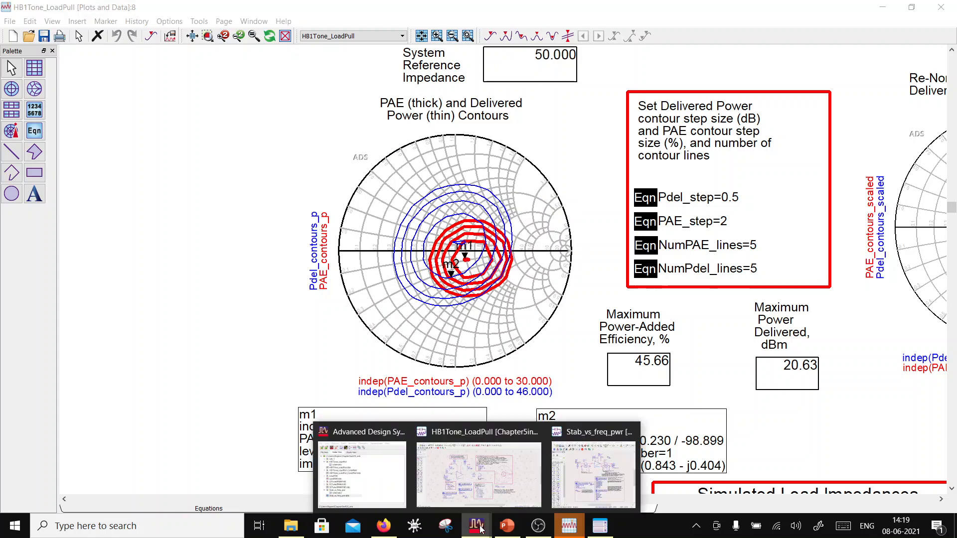
left_click(444, 451)
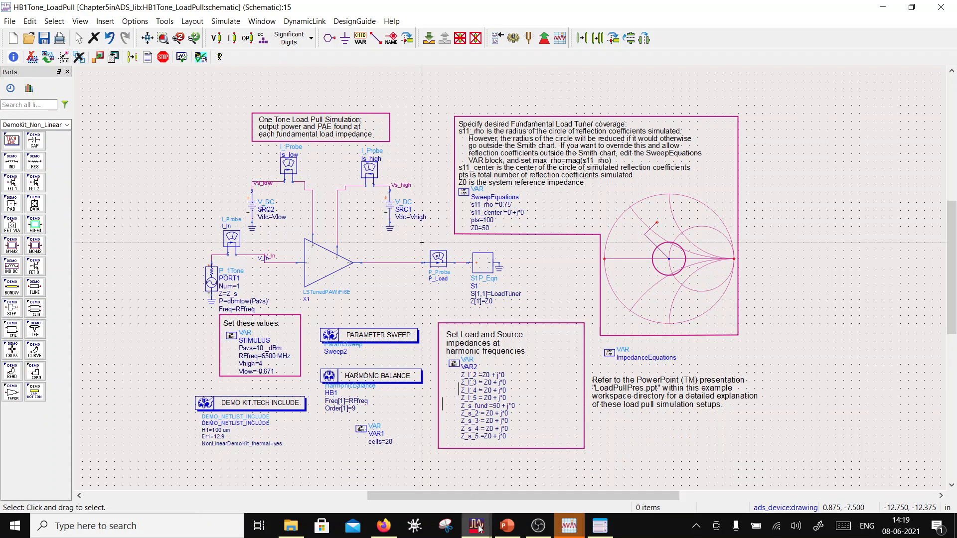
left_click(571, 486)
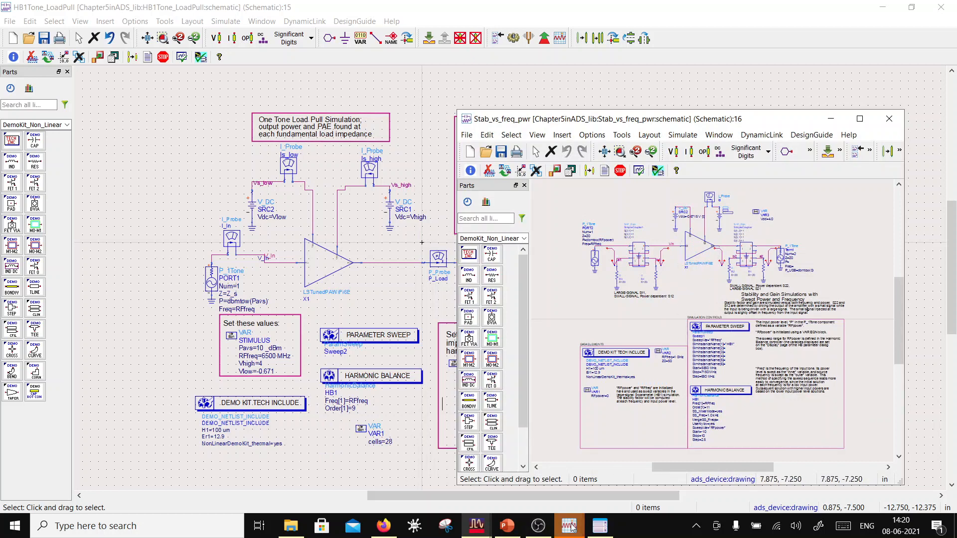
mouse_move(569, 526)
left_click(518, 478)
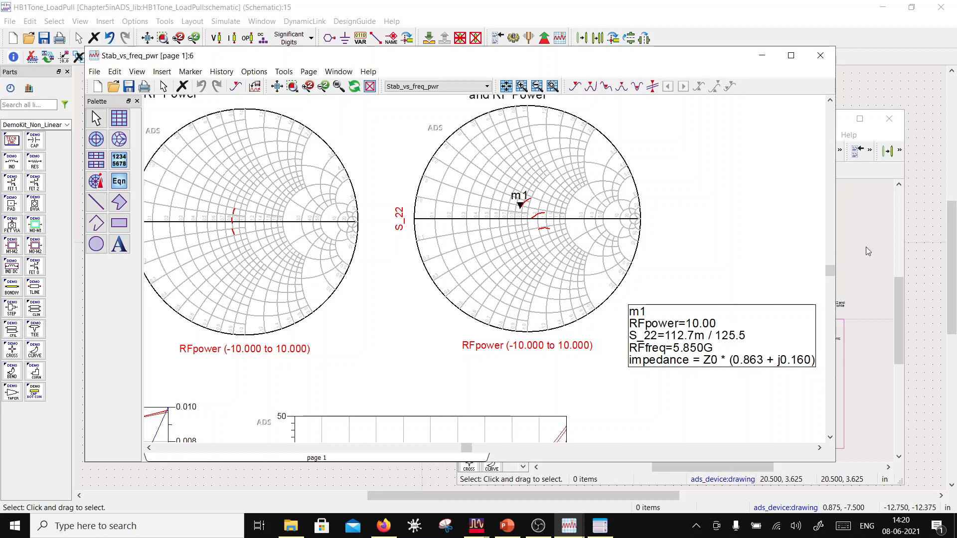
Return to the HB1Tone_LoadPull schematic
left_click(942, 216)
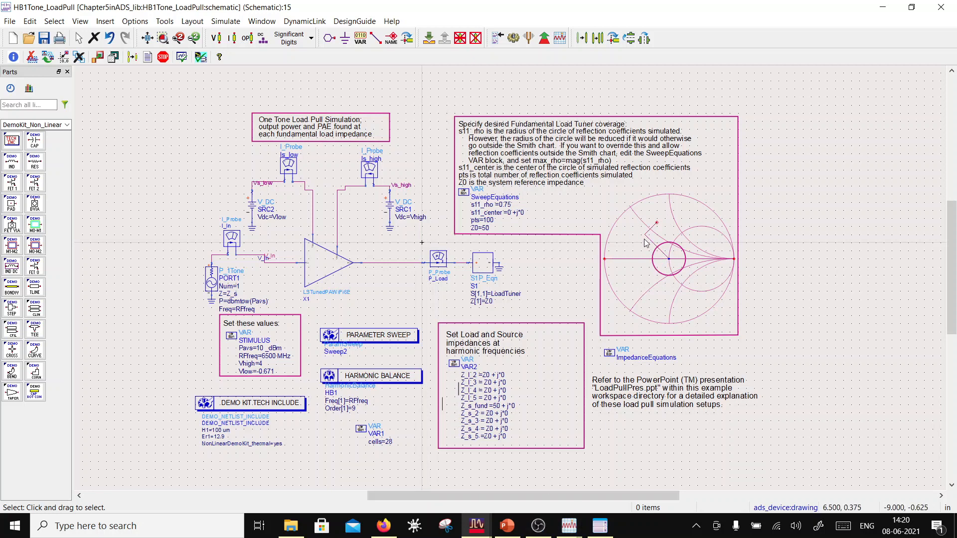
mouse_move(571, 527)
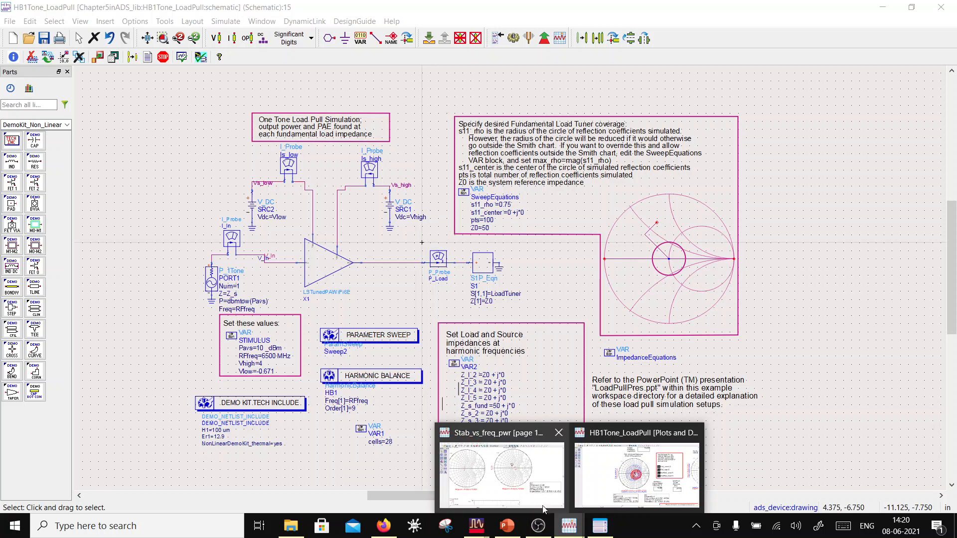
mouse_move(533, 507)
left_click(510, 527)
left_click(478, 529)
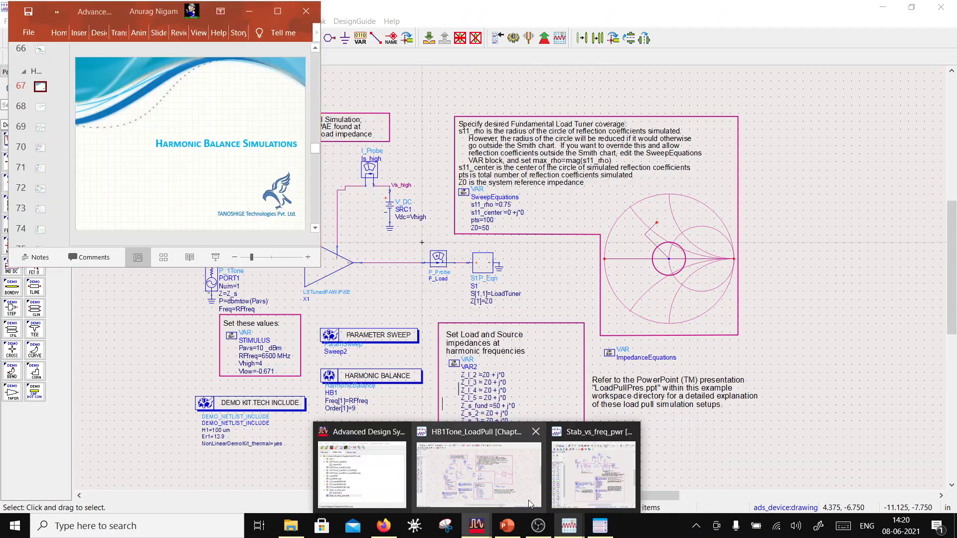
left_click(510, 481)
Bring the Stab_vs_freq_pwr data display and schematic forward, and move the schematic window aside to expose the S_22 Smith chart
mouse_move(477, 527)
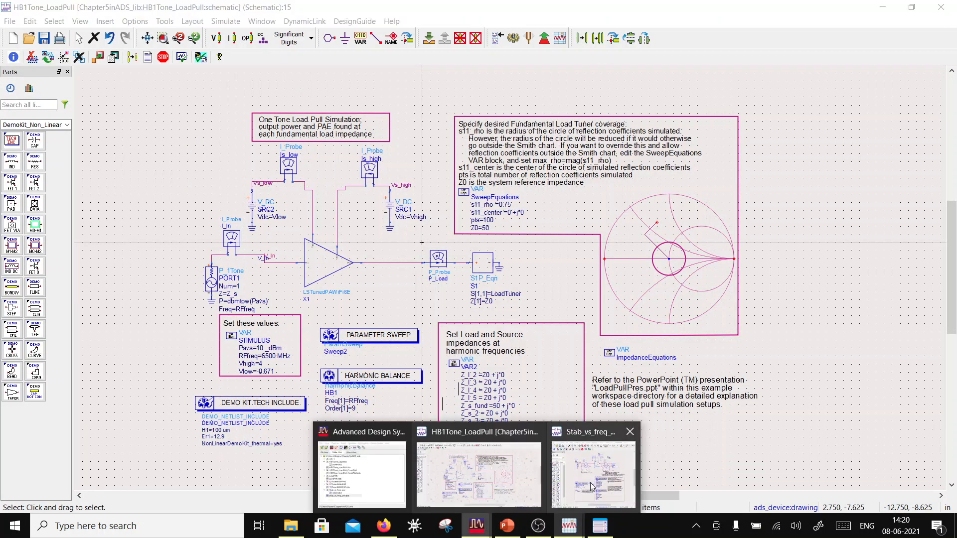
left_click(595, 454)
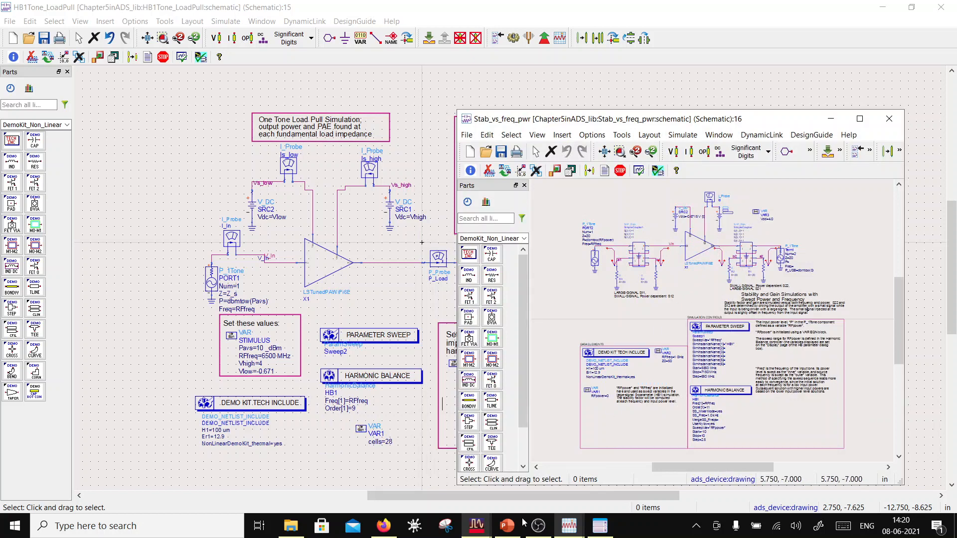
mouse_move(569, 527)
left_click(509, 457)
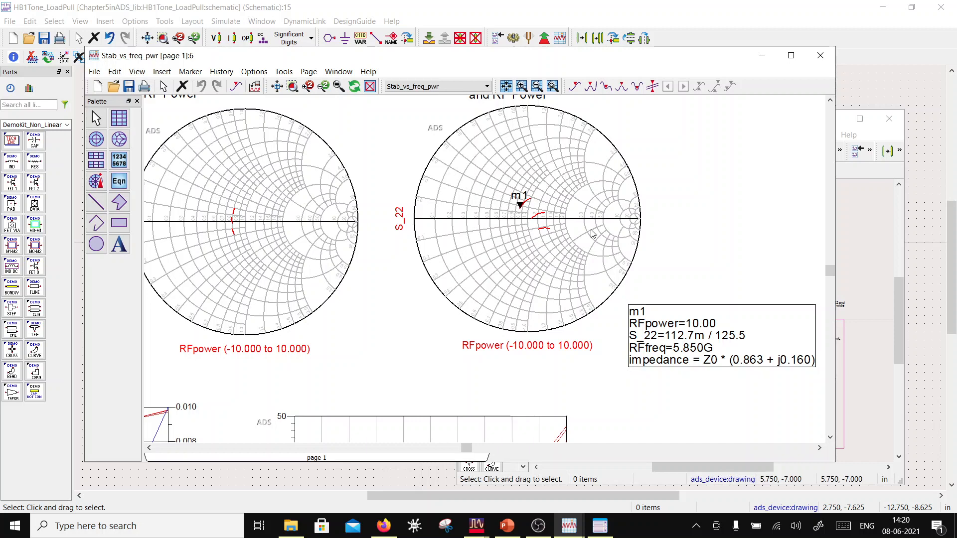
left_click(852, 234)
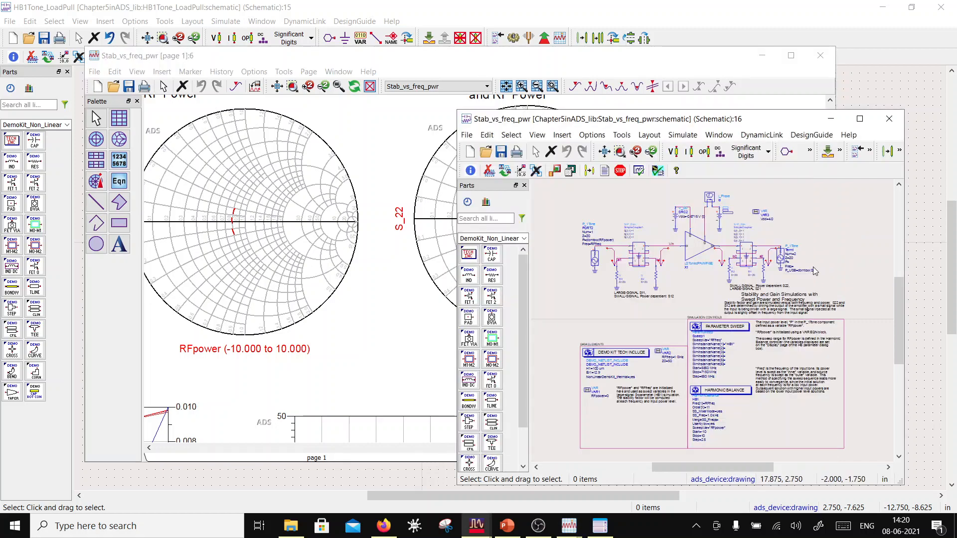
left_click_drag(673, 121, 217, 116)
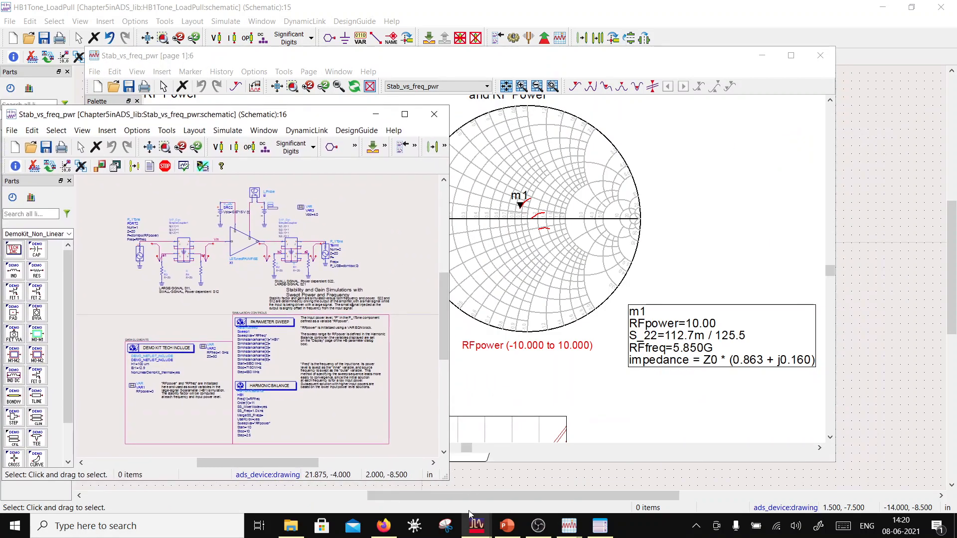
Restore the HB1Tone_LoadPull schematic to a smaller window beside the Stab_vs_freq_pwr schematic and extend it to a matching height
mouse_move(475, 527)
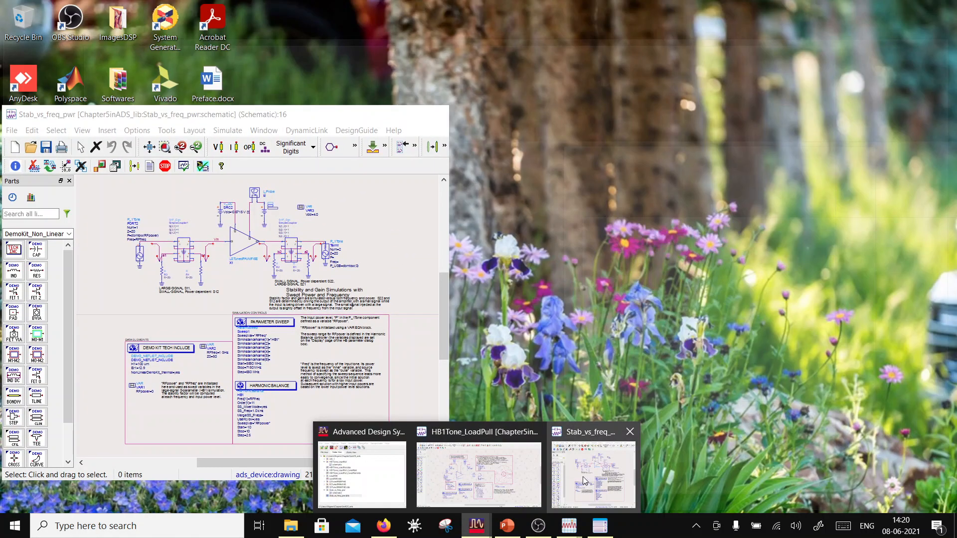
left_click(593, 476)
mouse_move(478, 527)
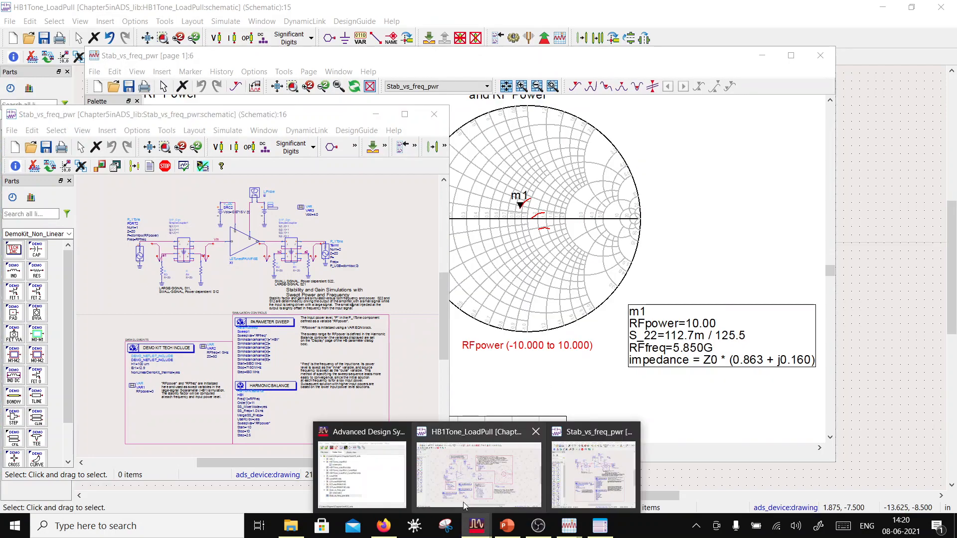
left_click(462, 496)
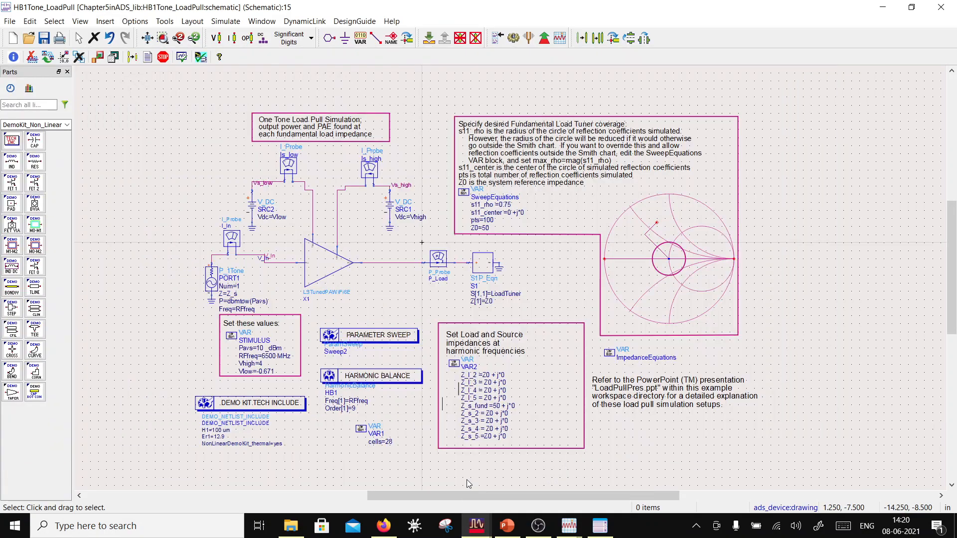
double_click(309, 14)
left_click_drag(471, 25, 508, 117)
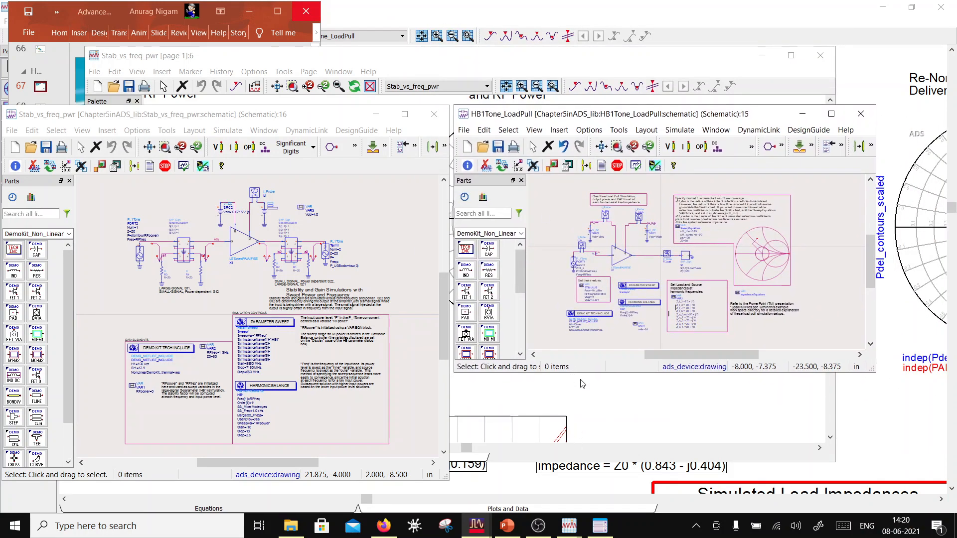
left_click_drag(580, 373, 560, 482)
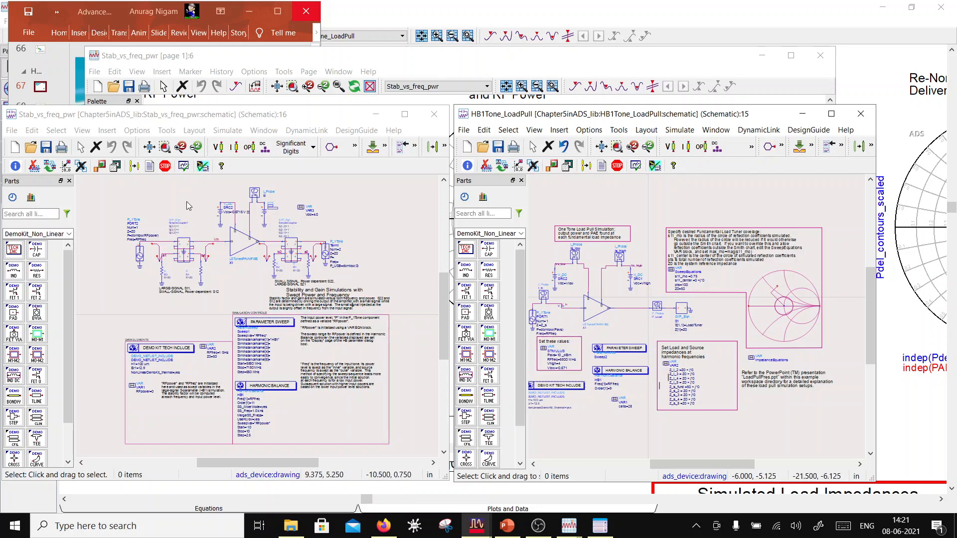
Check the S_22 Smith chart in the Stab_vs_freq_pwr data display and bring both schematics back to the front for comparison
left_click(175, 220)
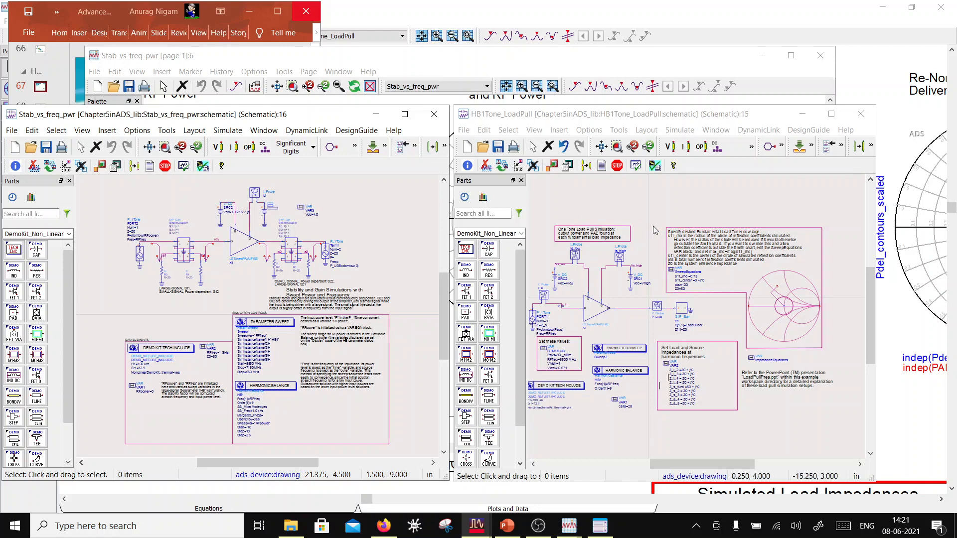
left_click(474, 58)
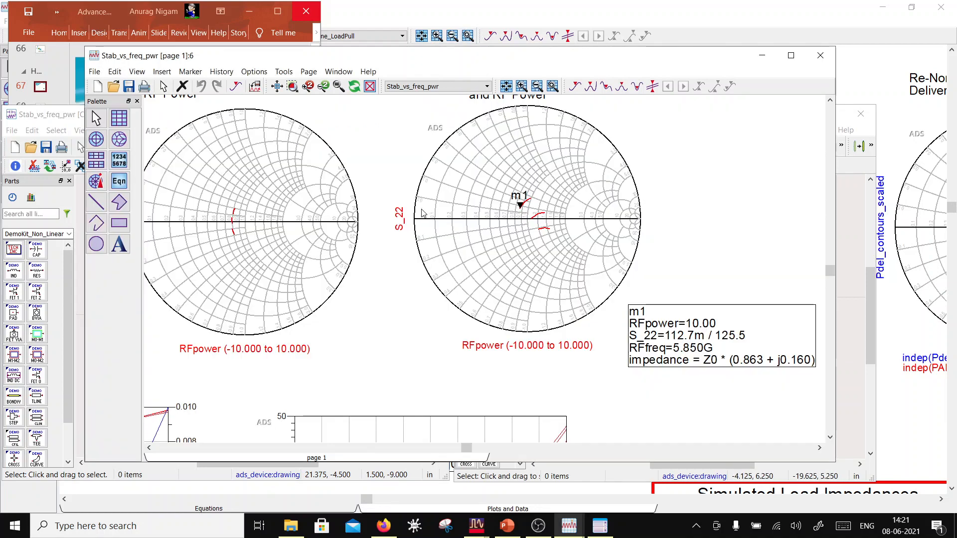
left_click(514, 527)
mouse_move(477, 527)
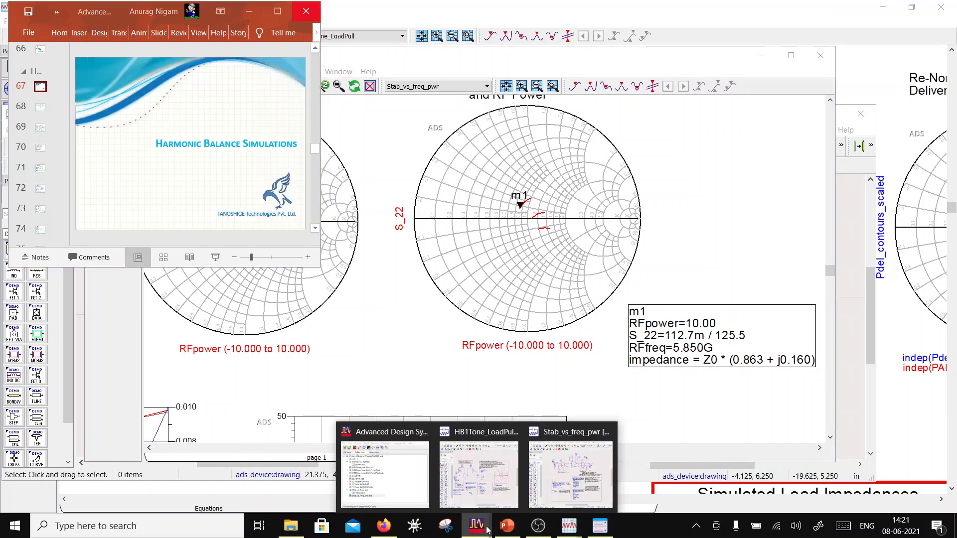
left_click(568, 486)
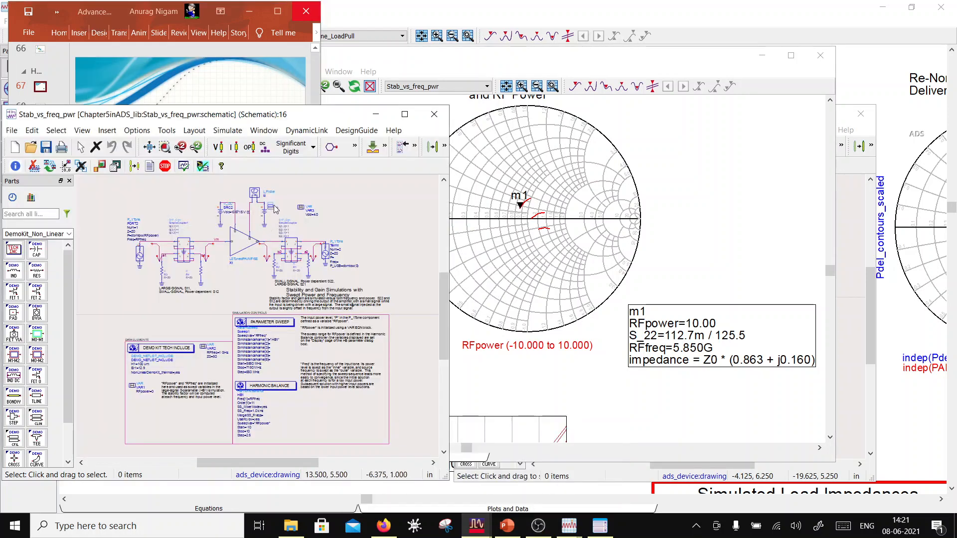
mouse_move(469, 532)
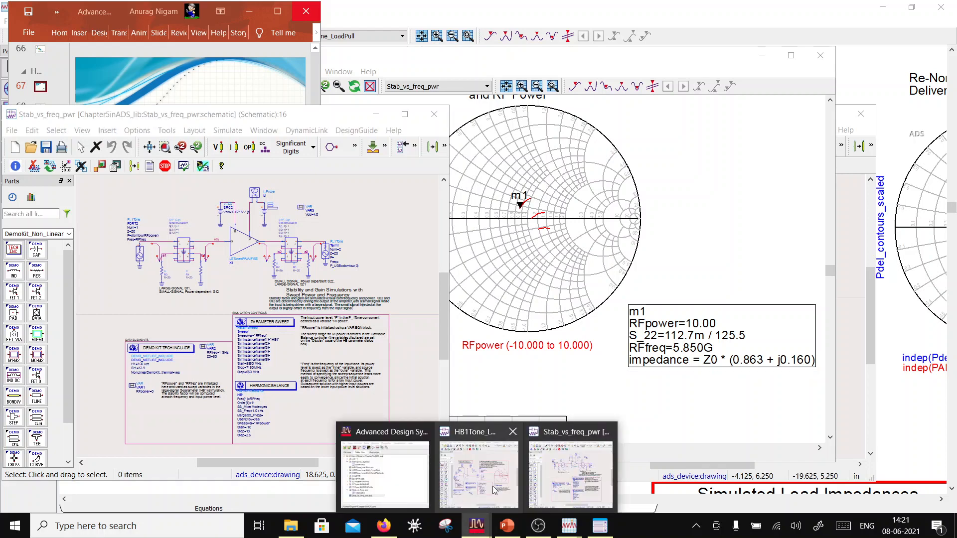
left_click(468, 463)
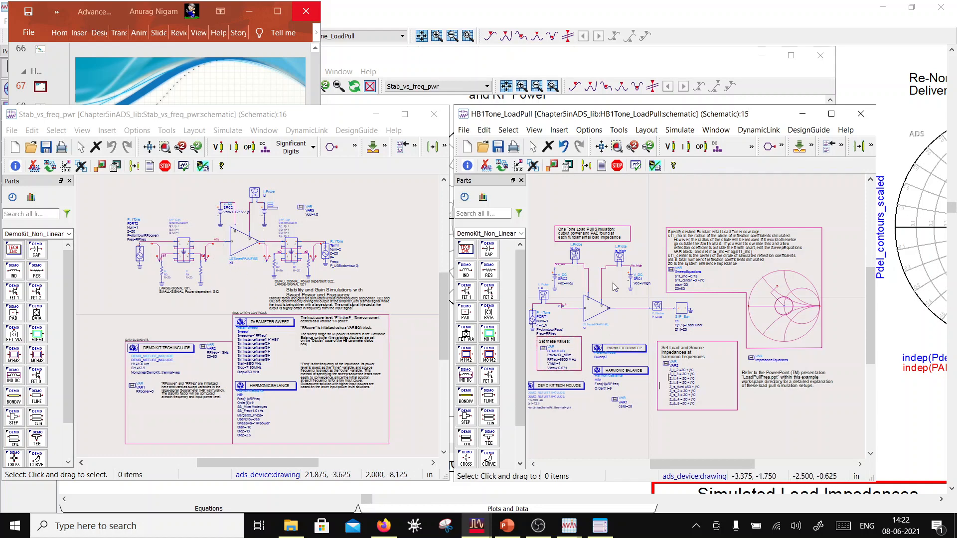
Space the Stab_vs_freq_pwr and HB1Tone_LoadPull schematic windows apart so both can be viewed side by side
left_click(164, 273)
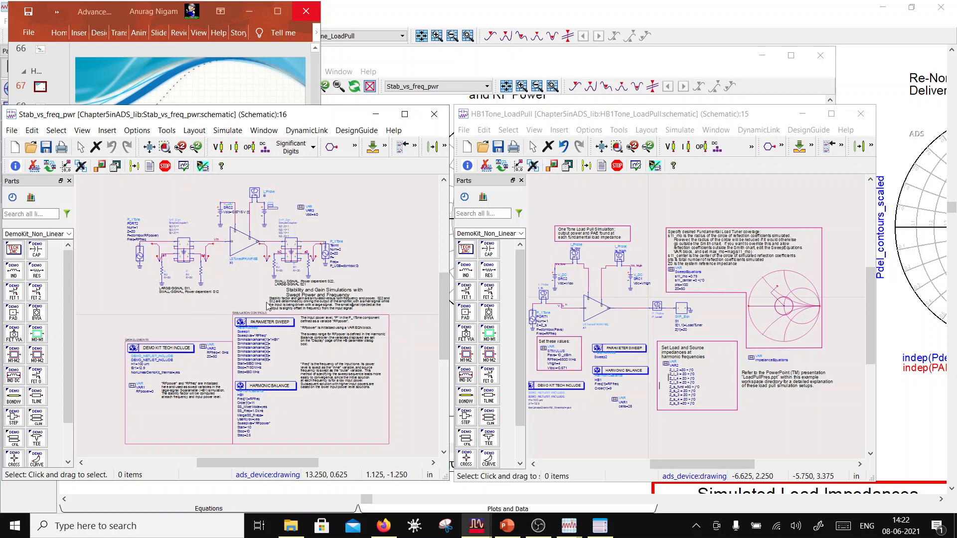
left_click_drag(528, 118, 584, 119)
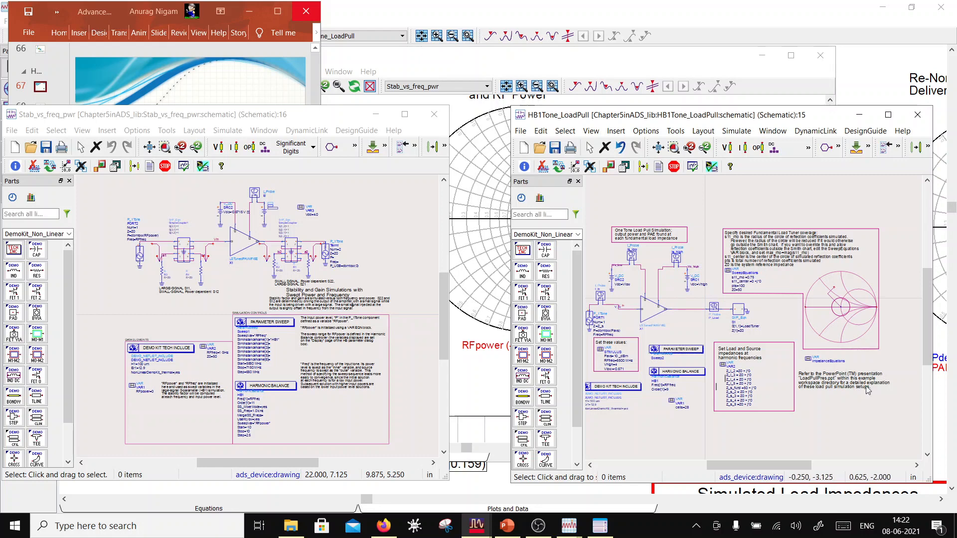
mouse_move(697, 120)
left_mouse_down()
mouse_move(718, 111)
mouse_move(710, 117)
left_mouse_up()
left_click_drag(284, 122, 306, 124)
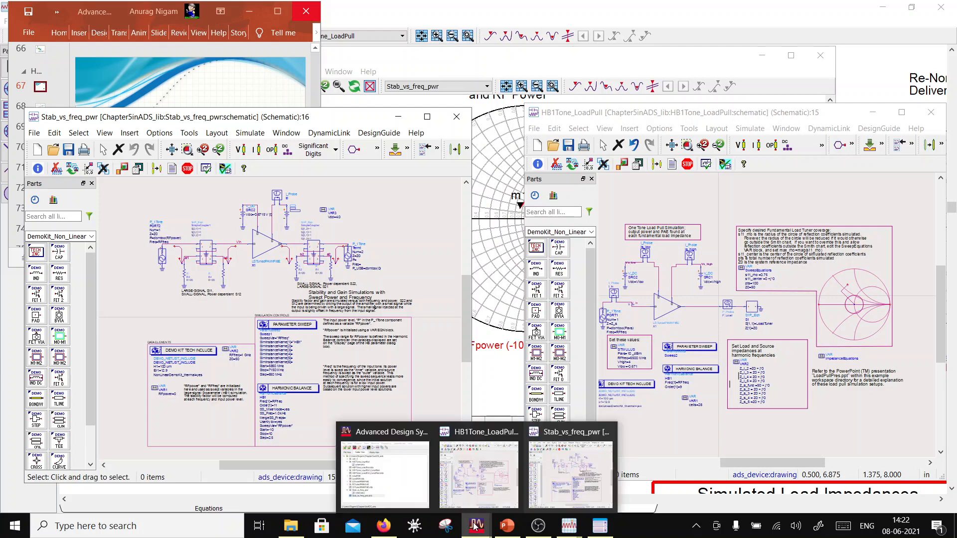
left_click(538, 527)
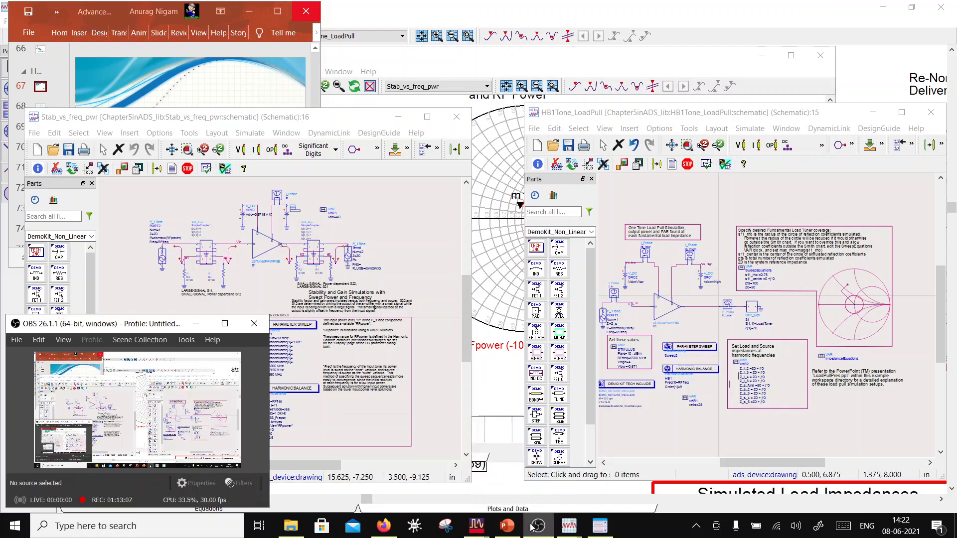